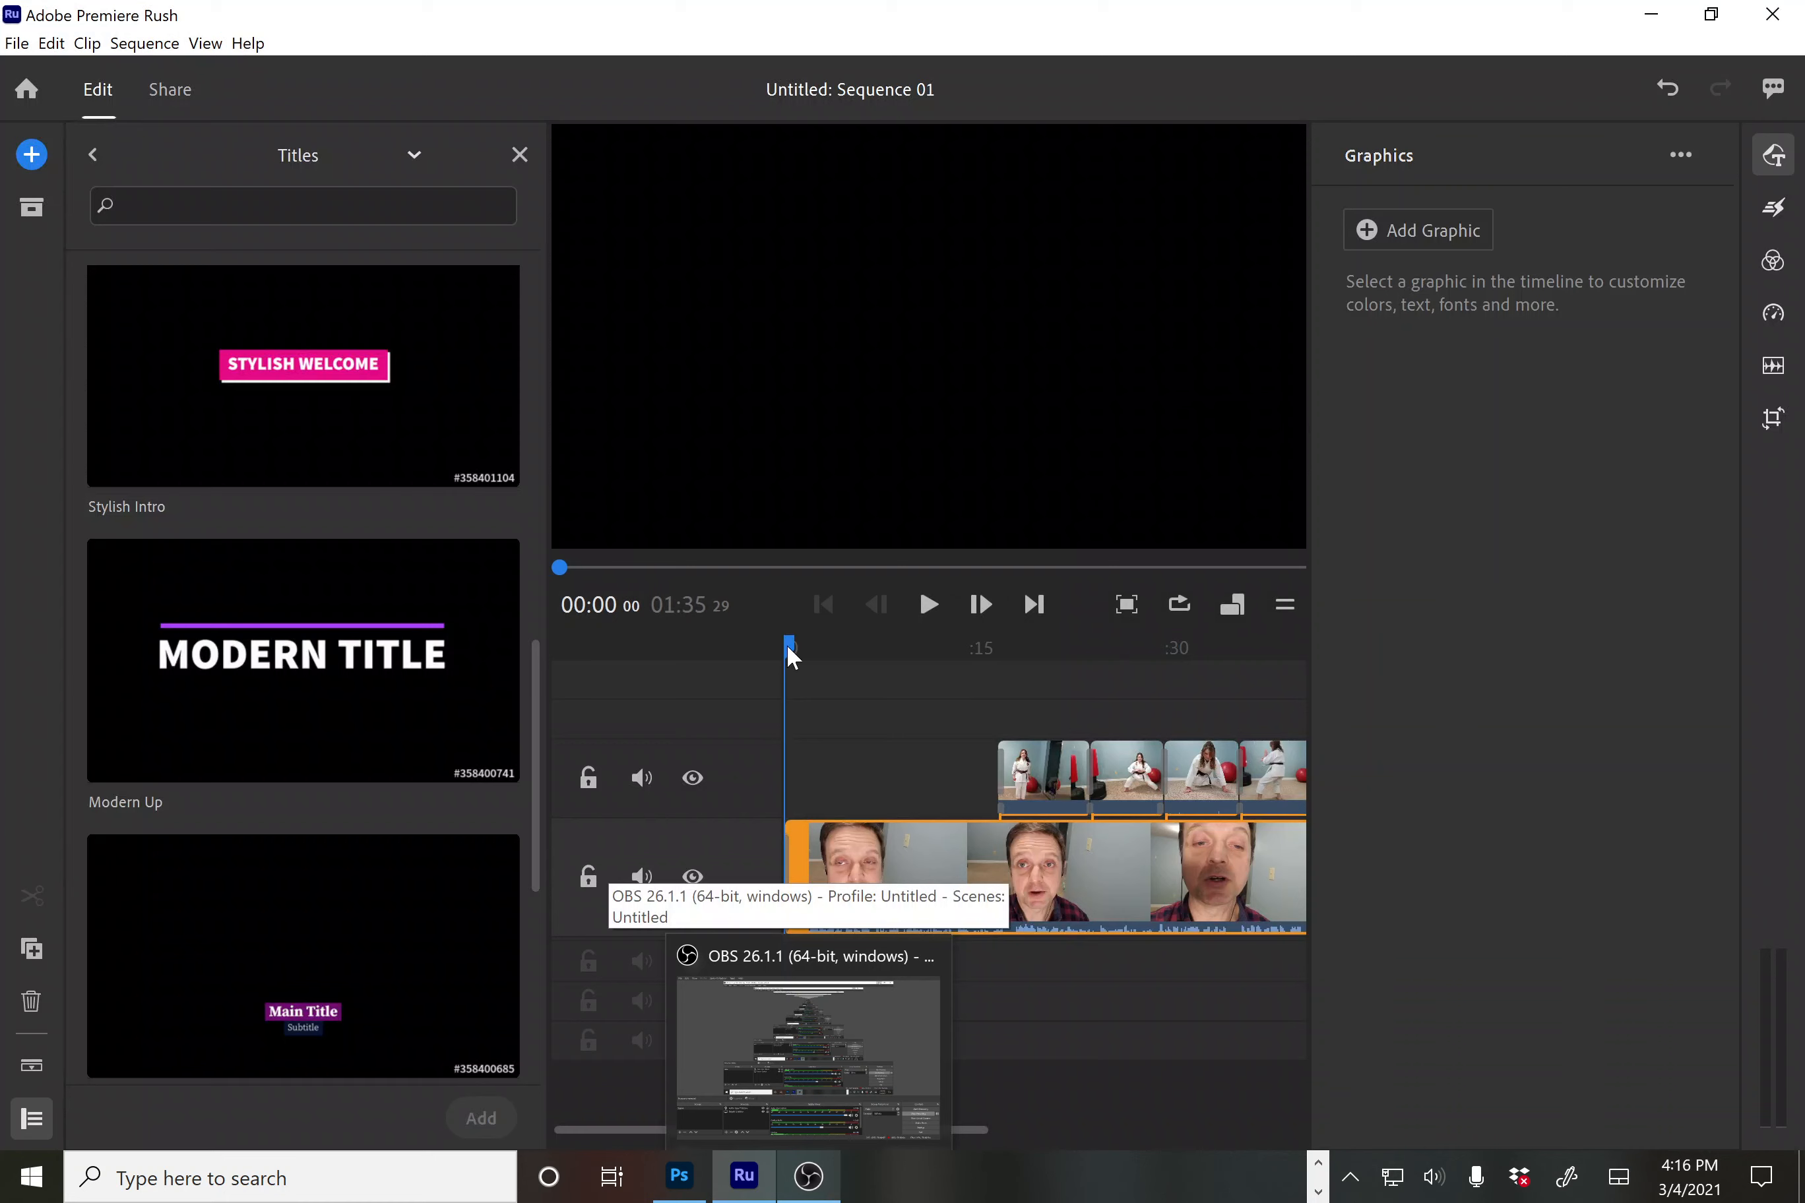
Preview around 11 seconds, return to the start, and hide the Graphics panel
drag(785, 642, 926, 682)
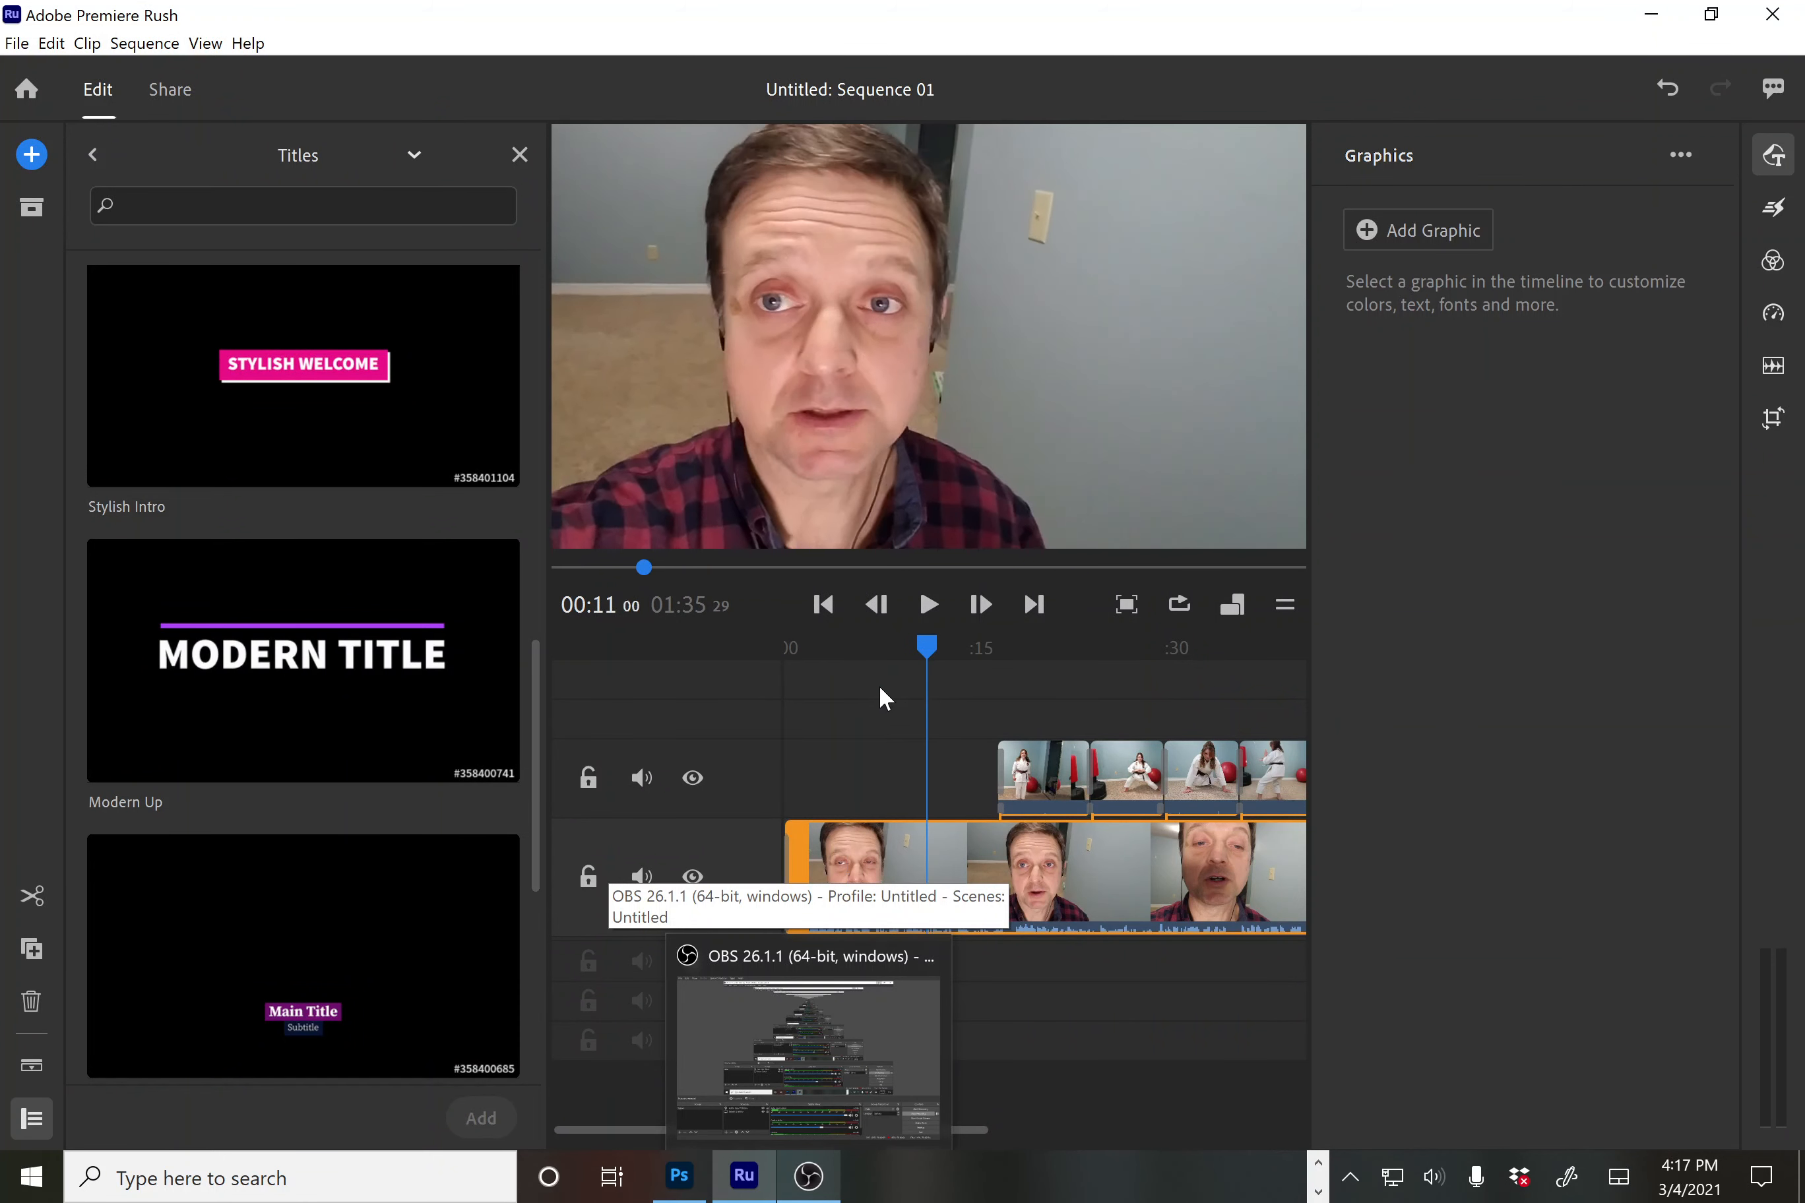
key(Home)
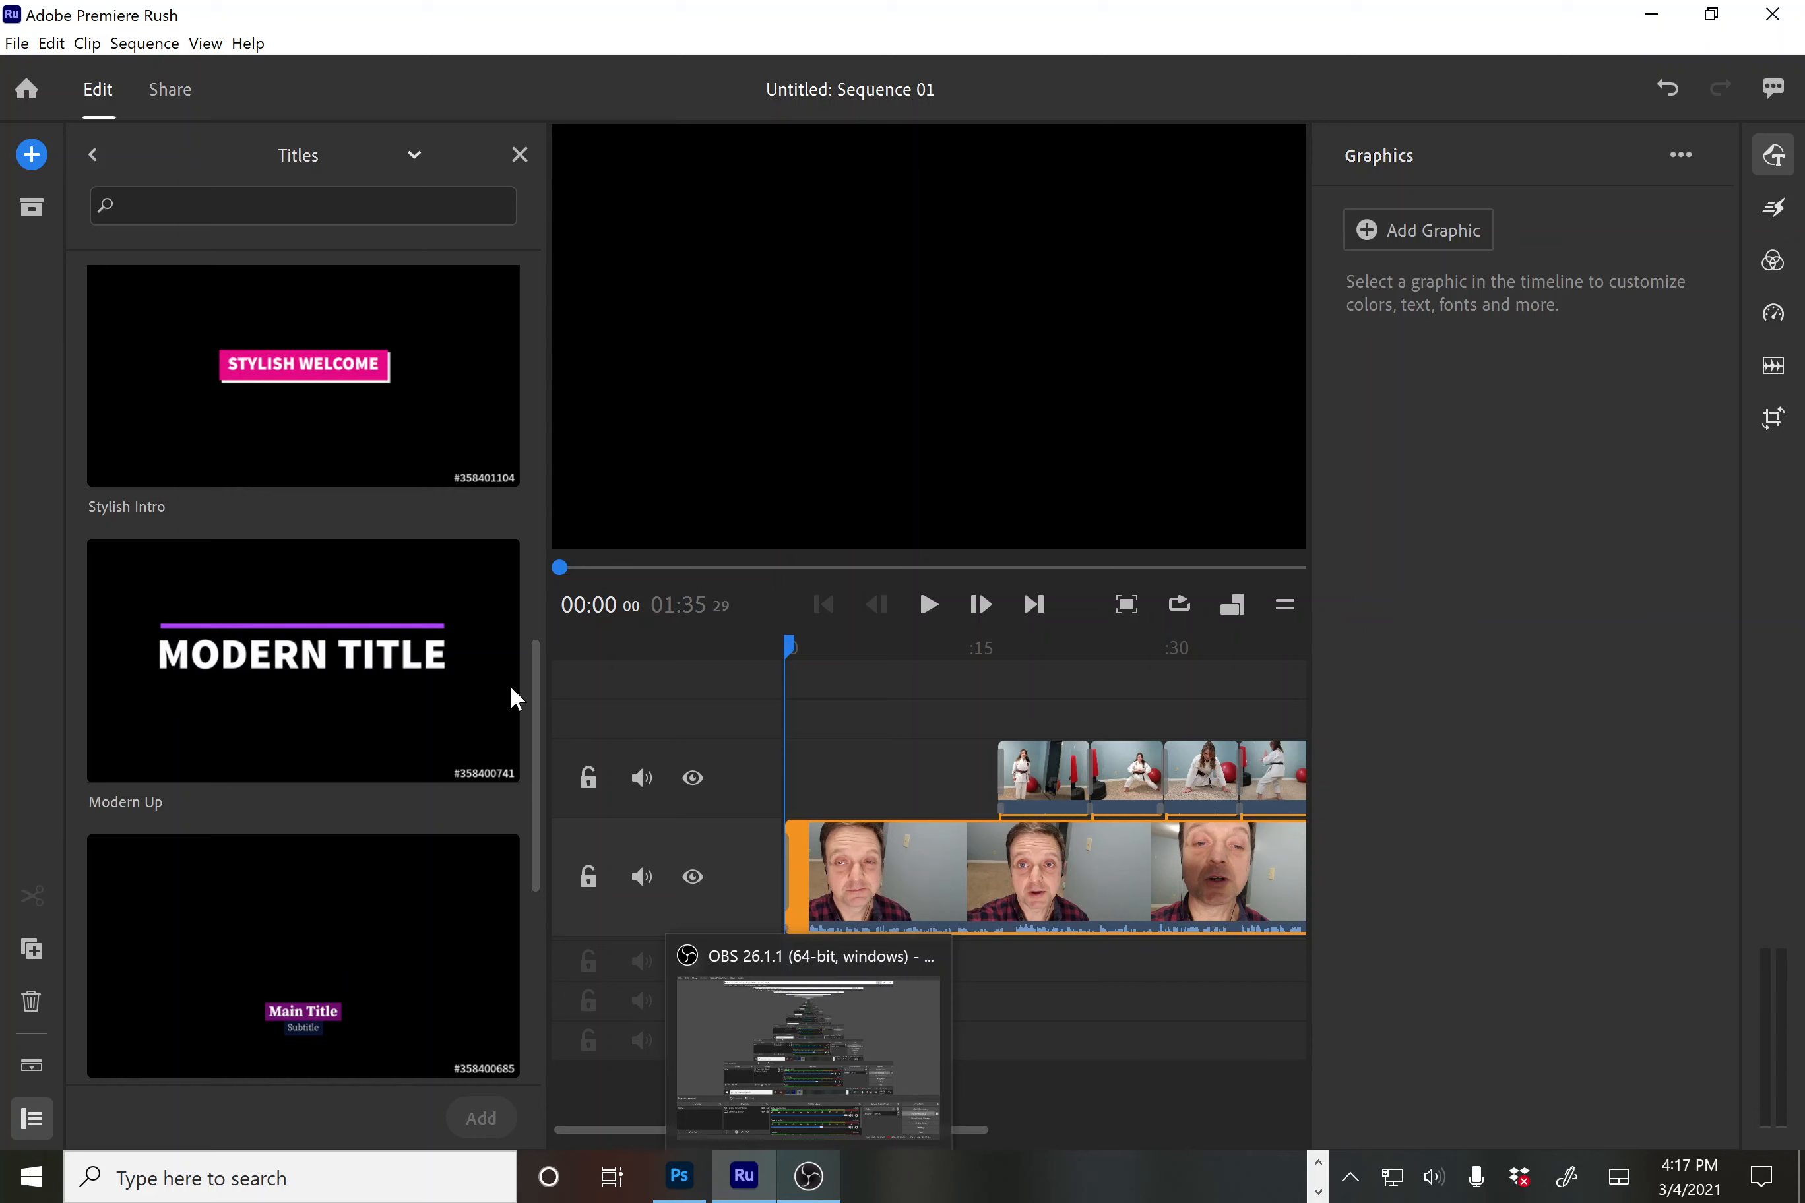
drag(534, 708, 529, 194)
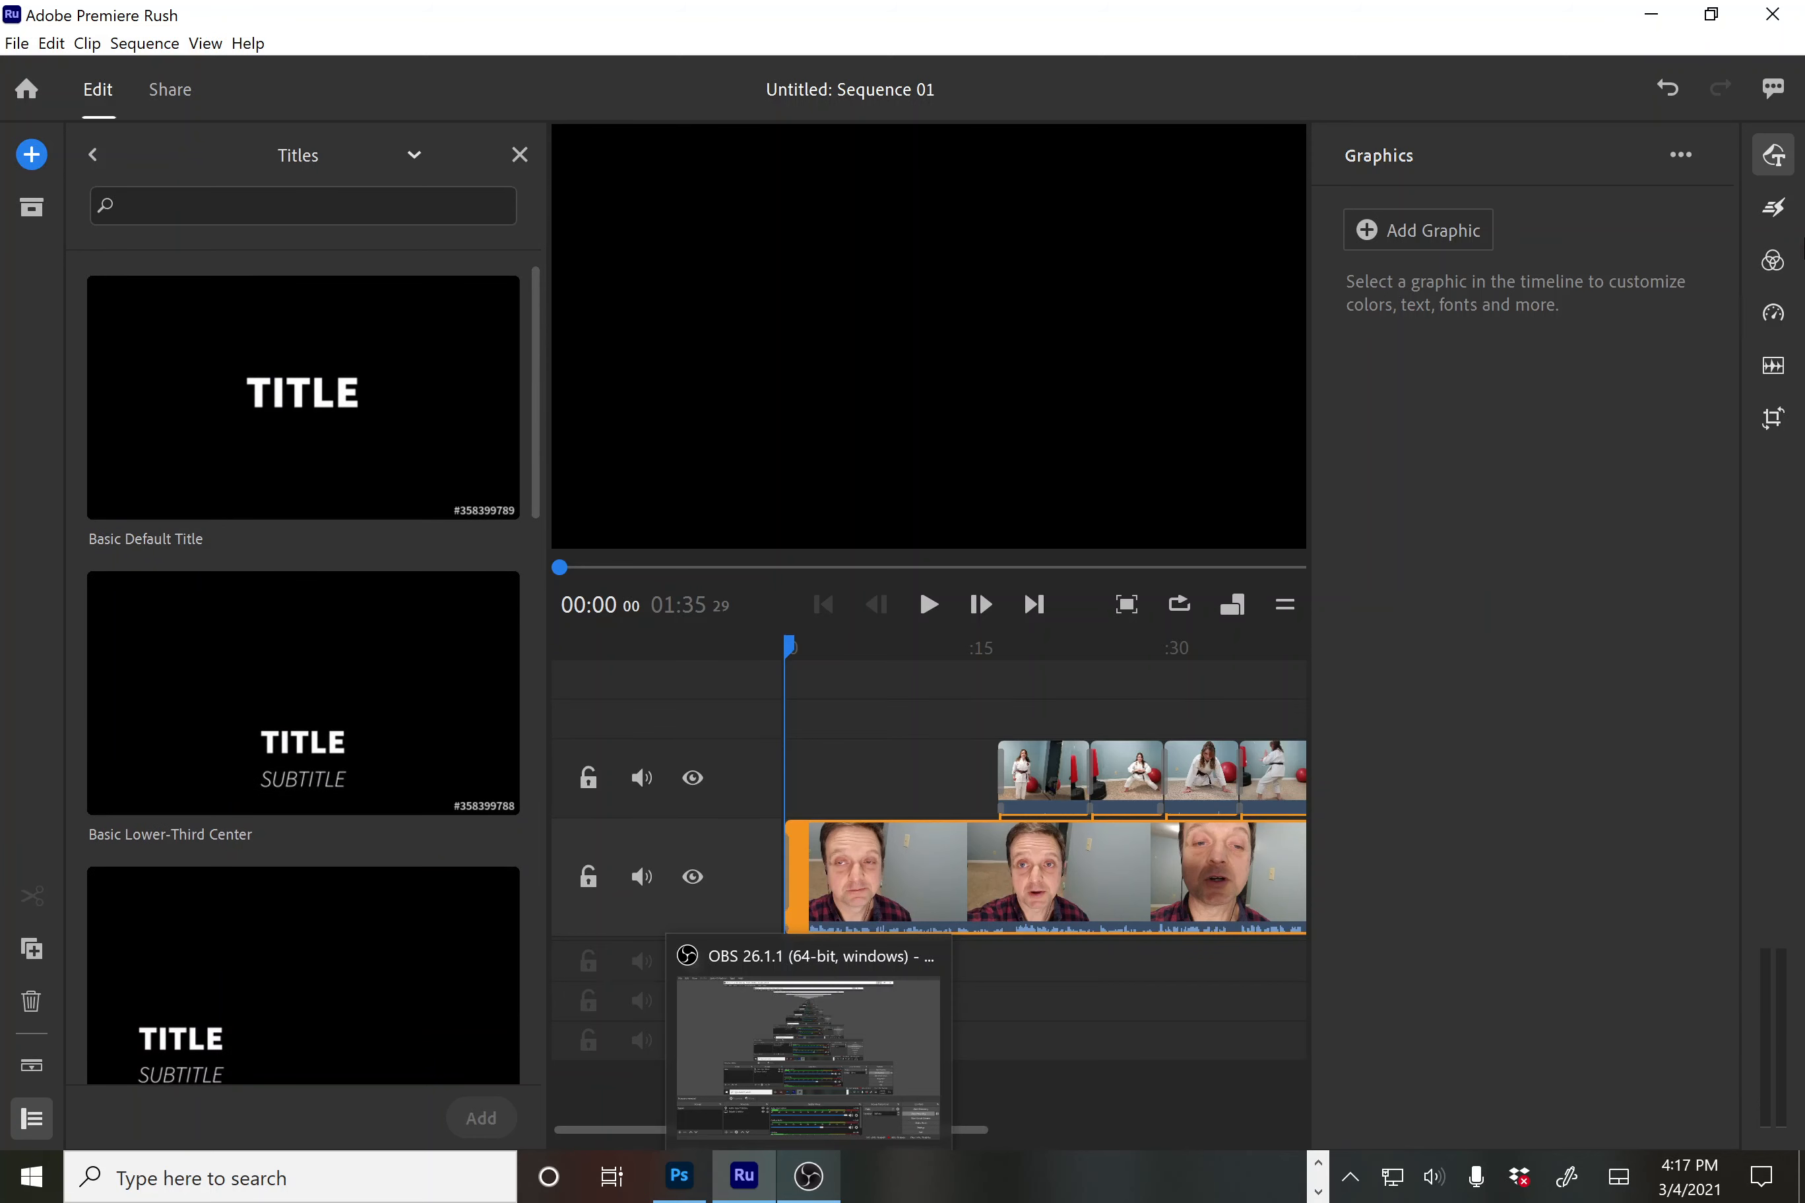
click(1778, 159)
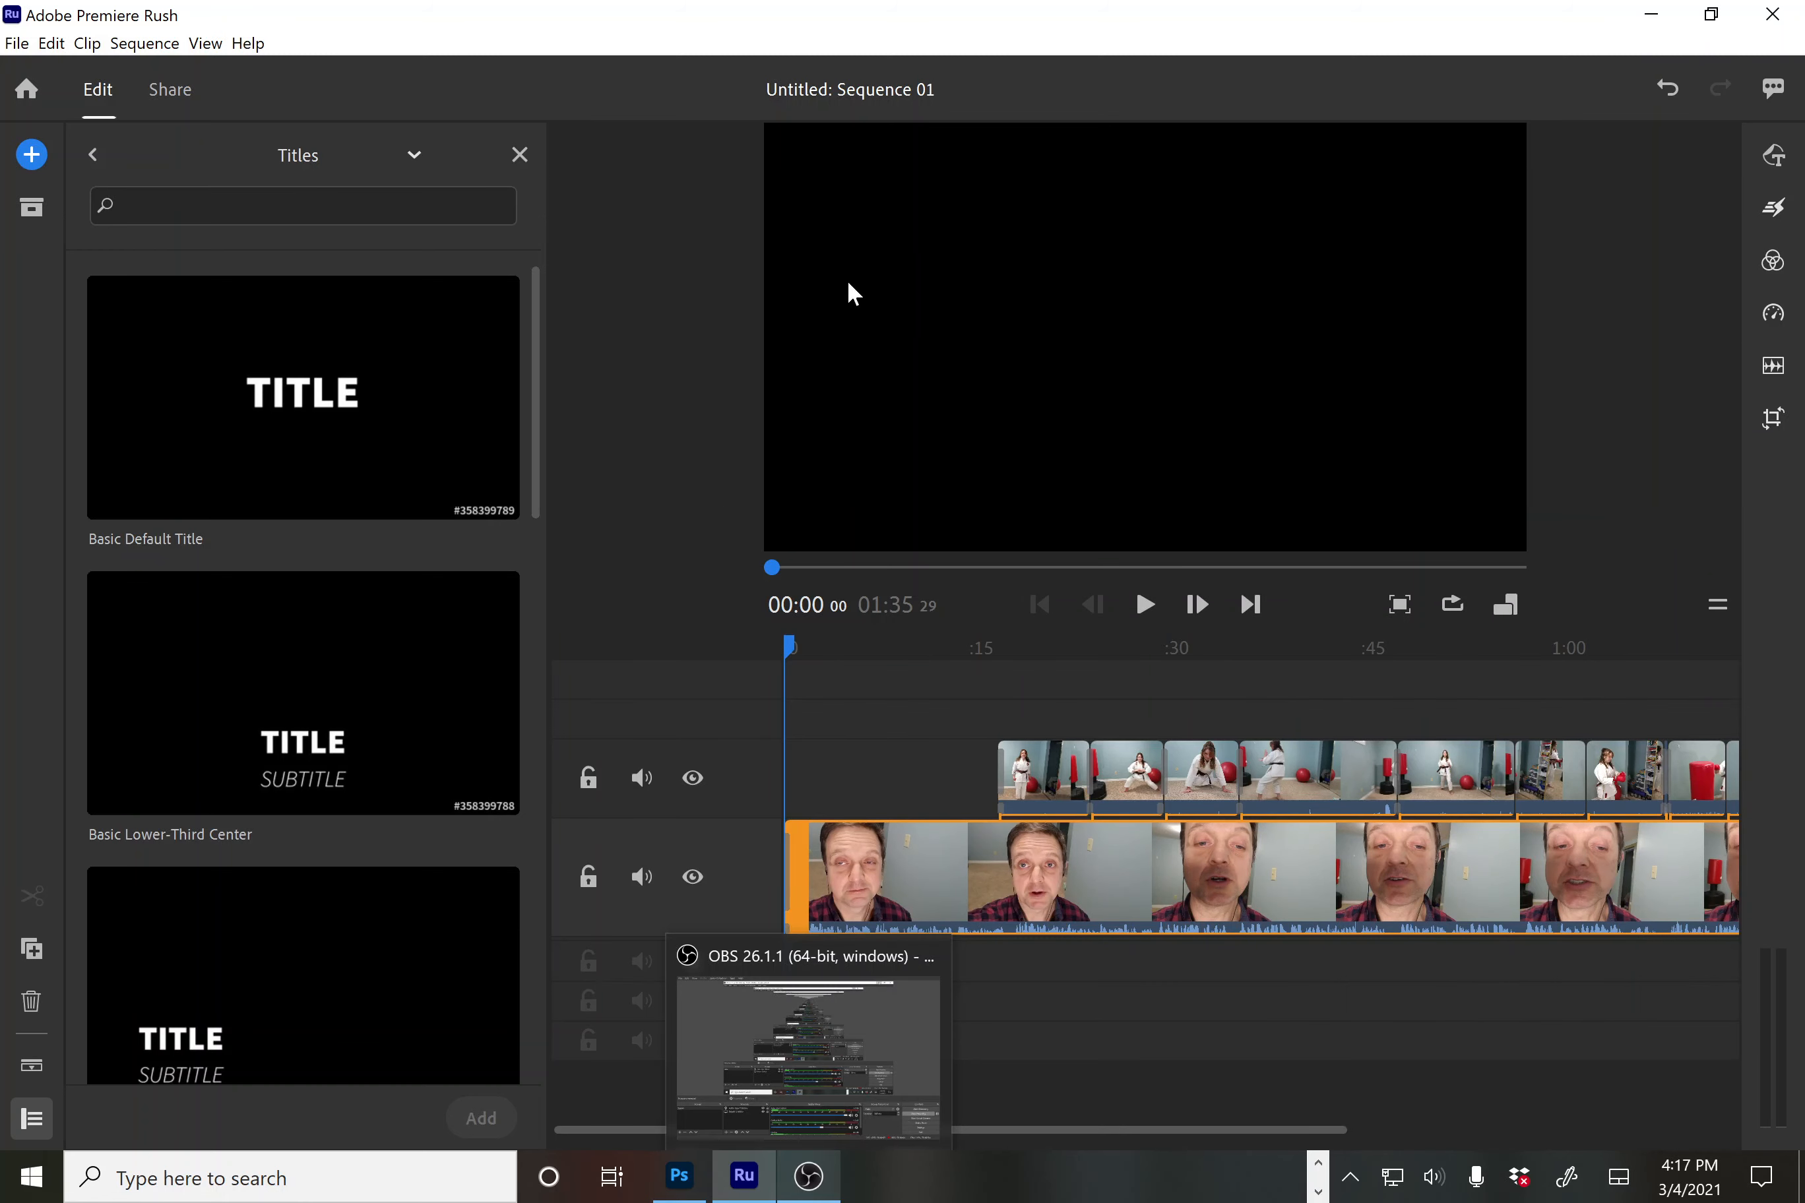
click(92, 155)
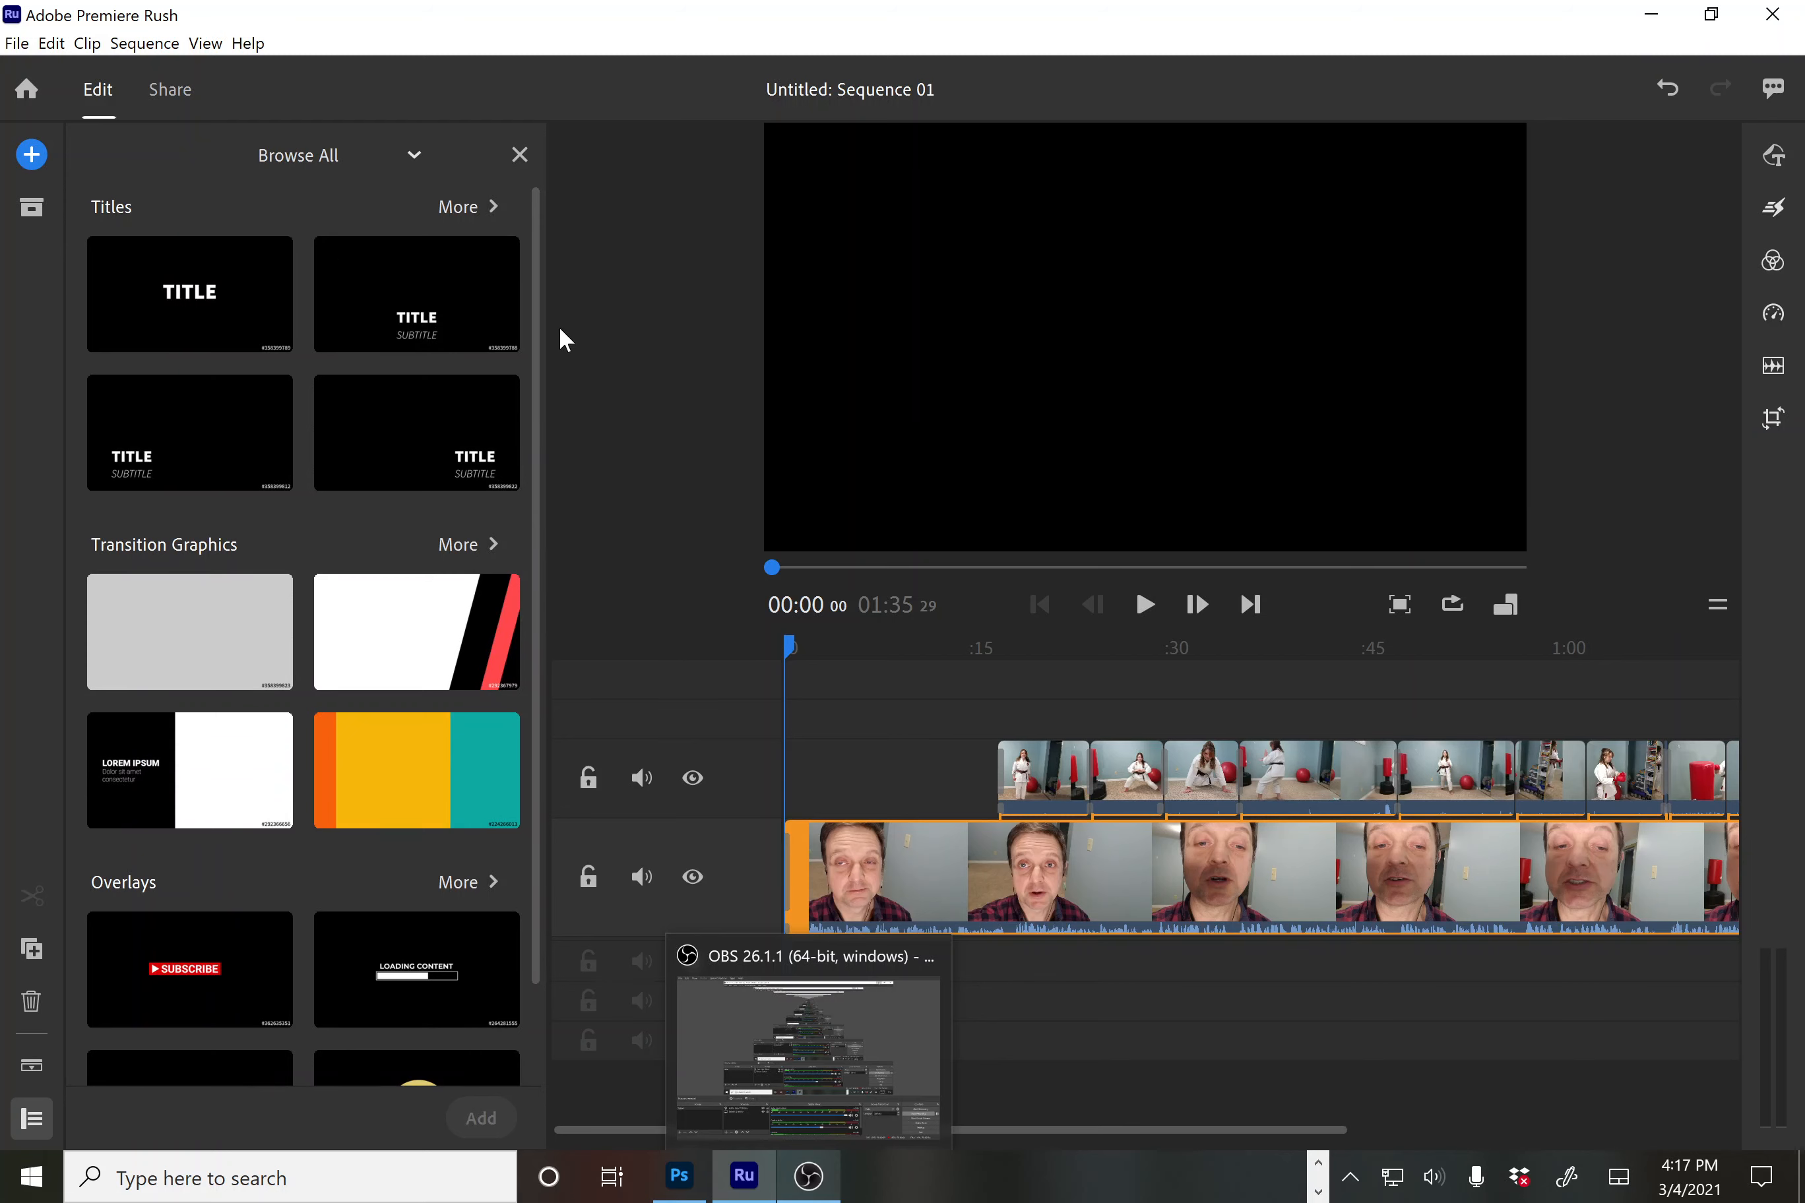
drag(535, 361, 538, 656)
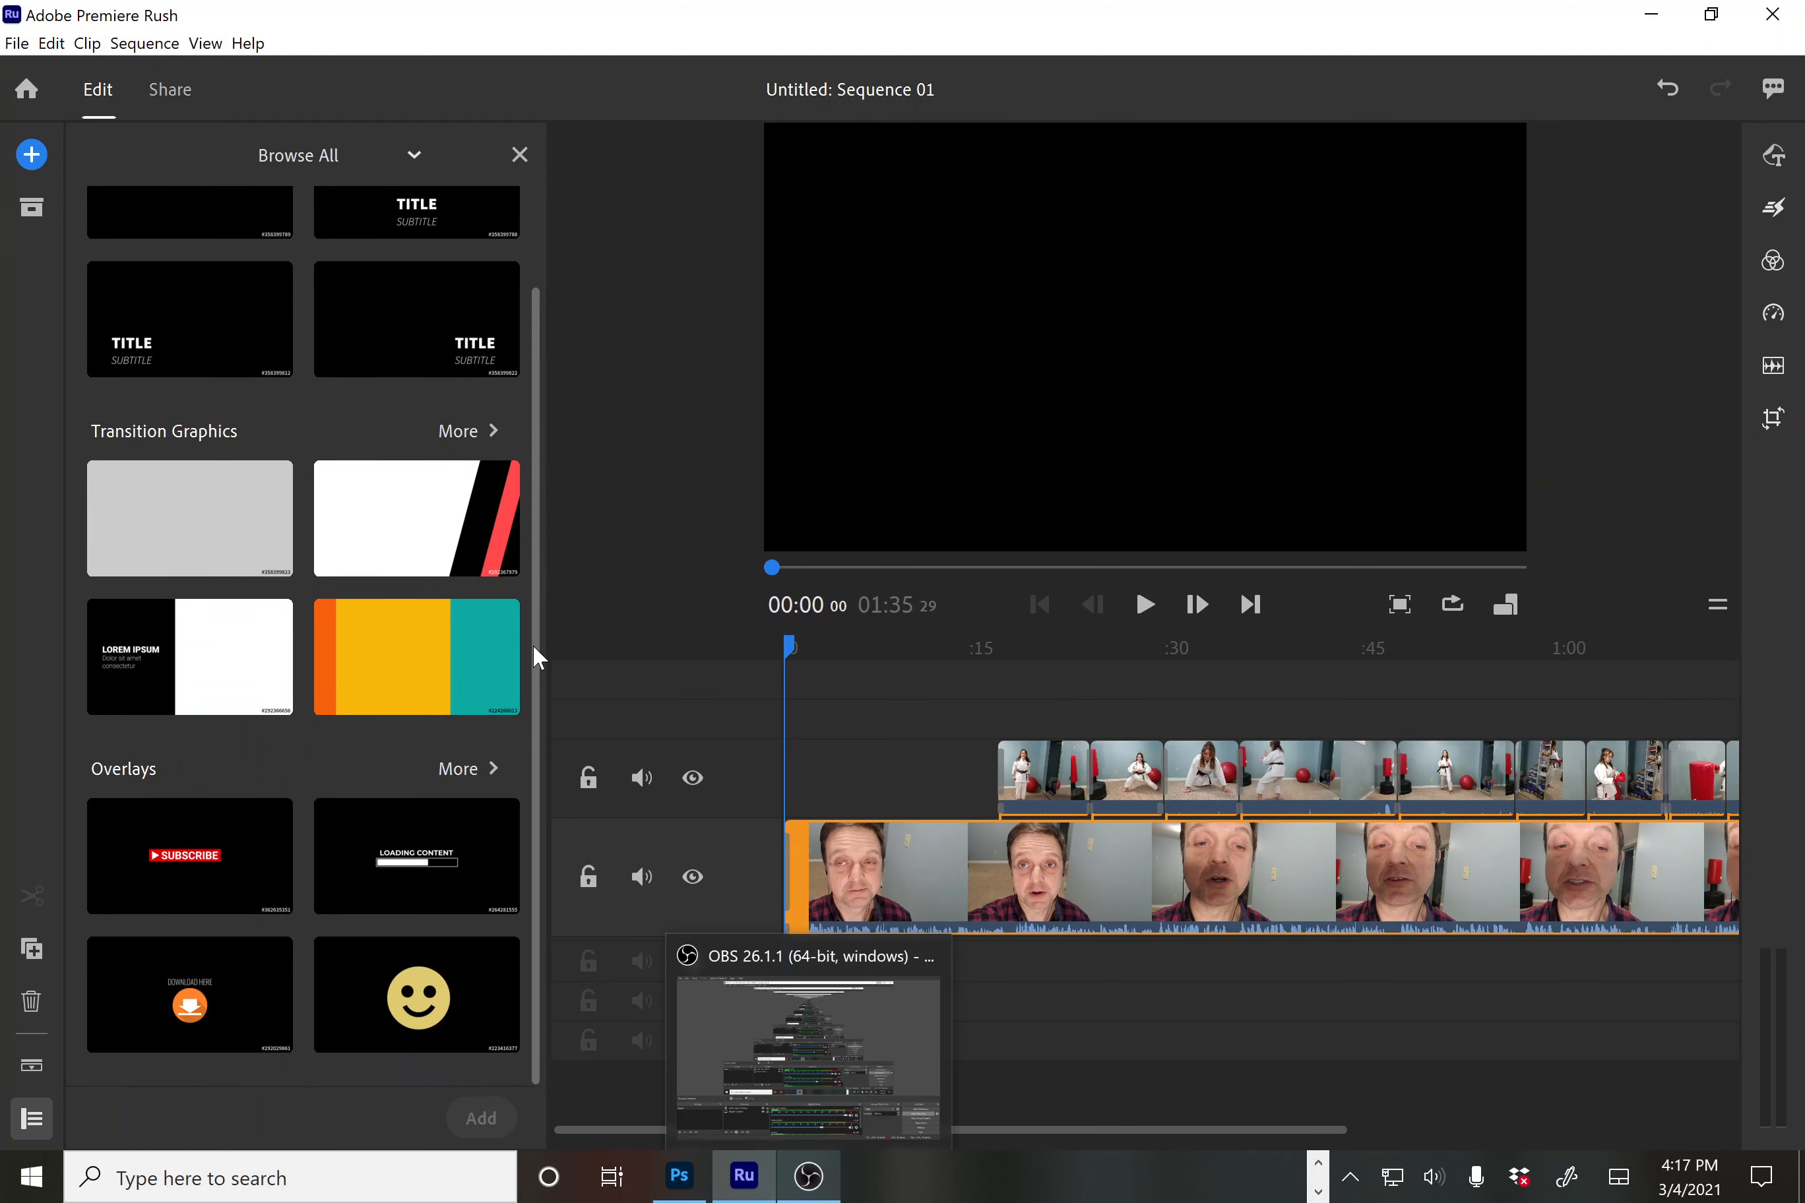
drag(563, 487, 557, 210)
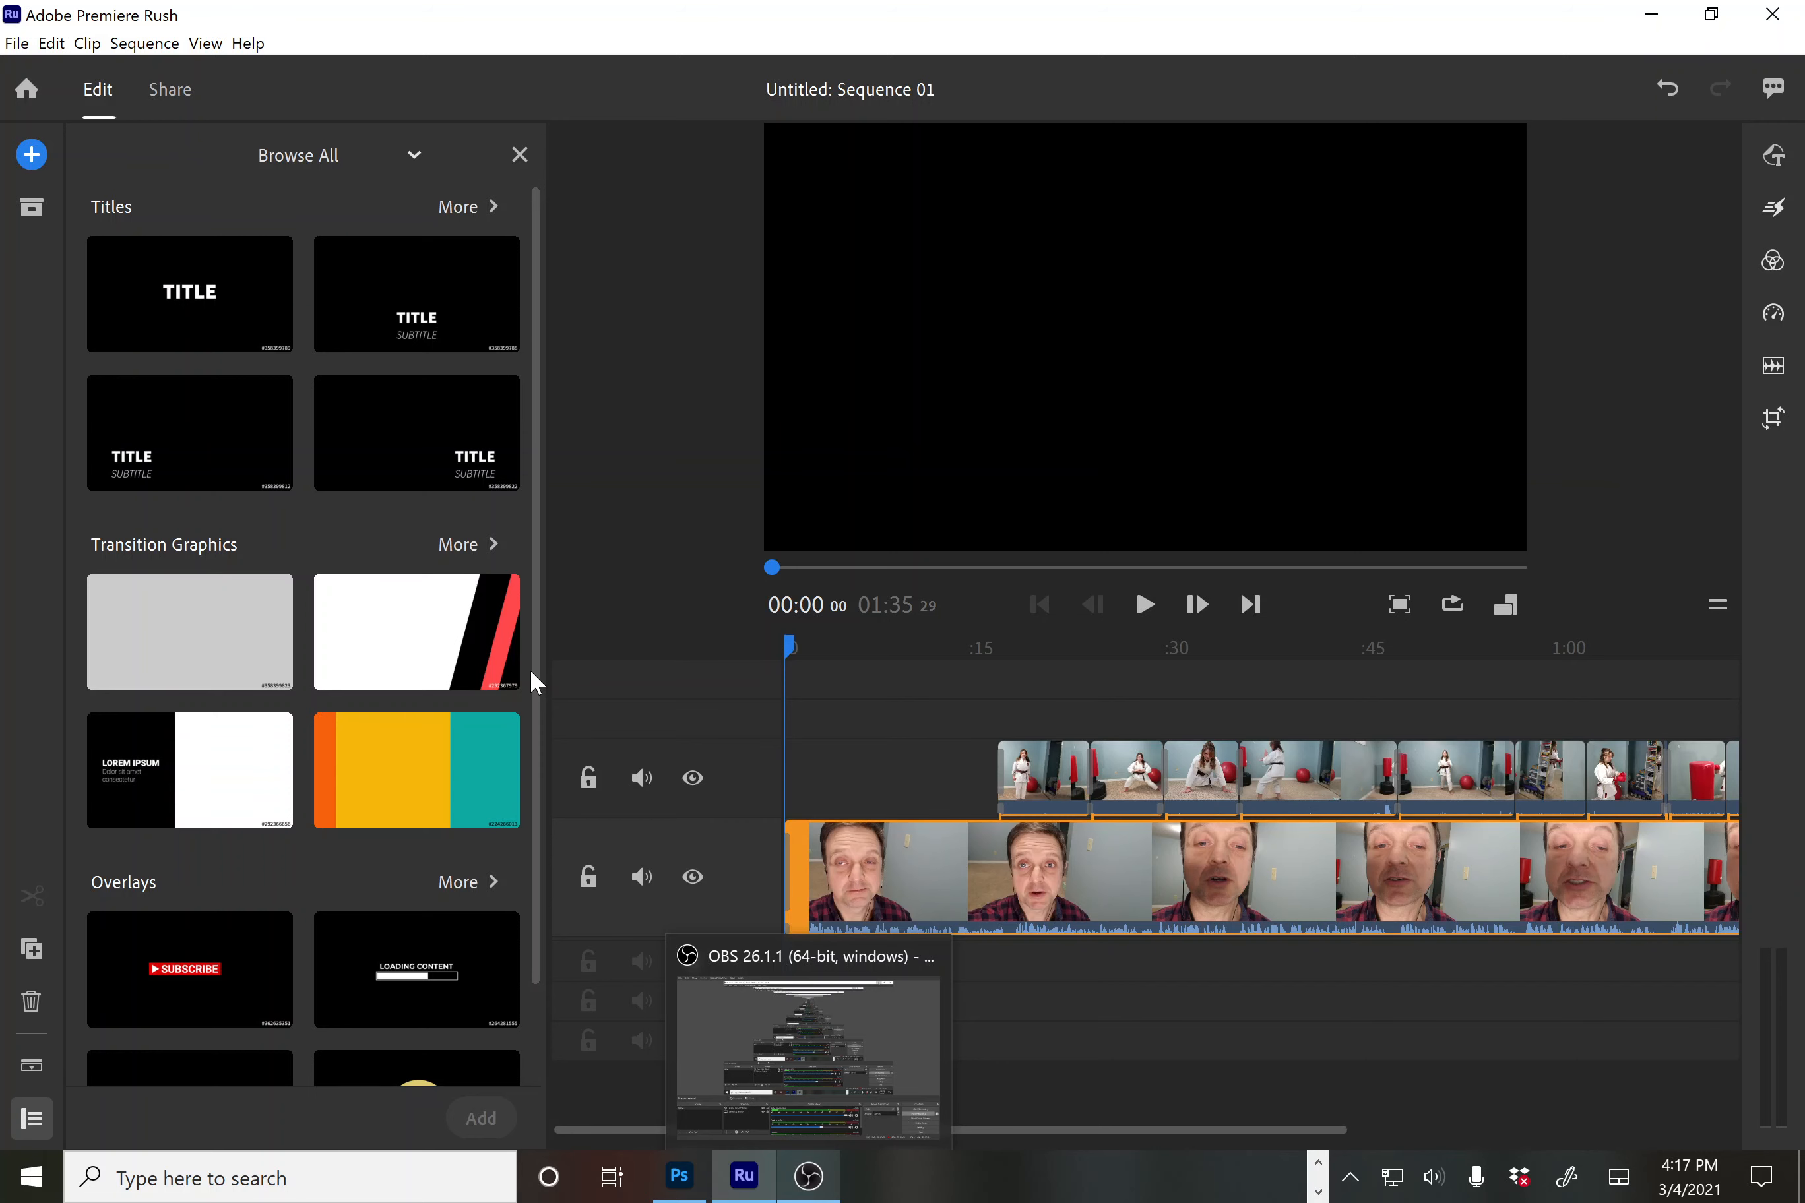
scroll(532, 674, down, 1)
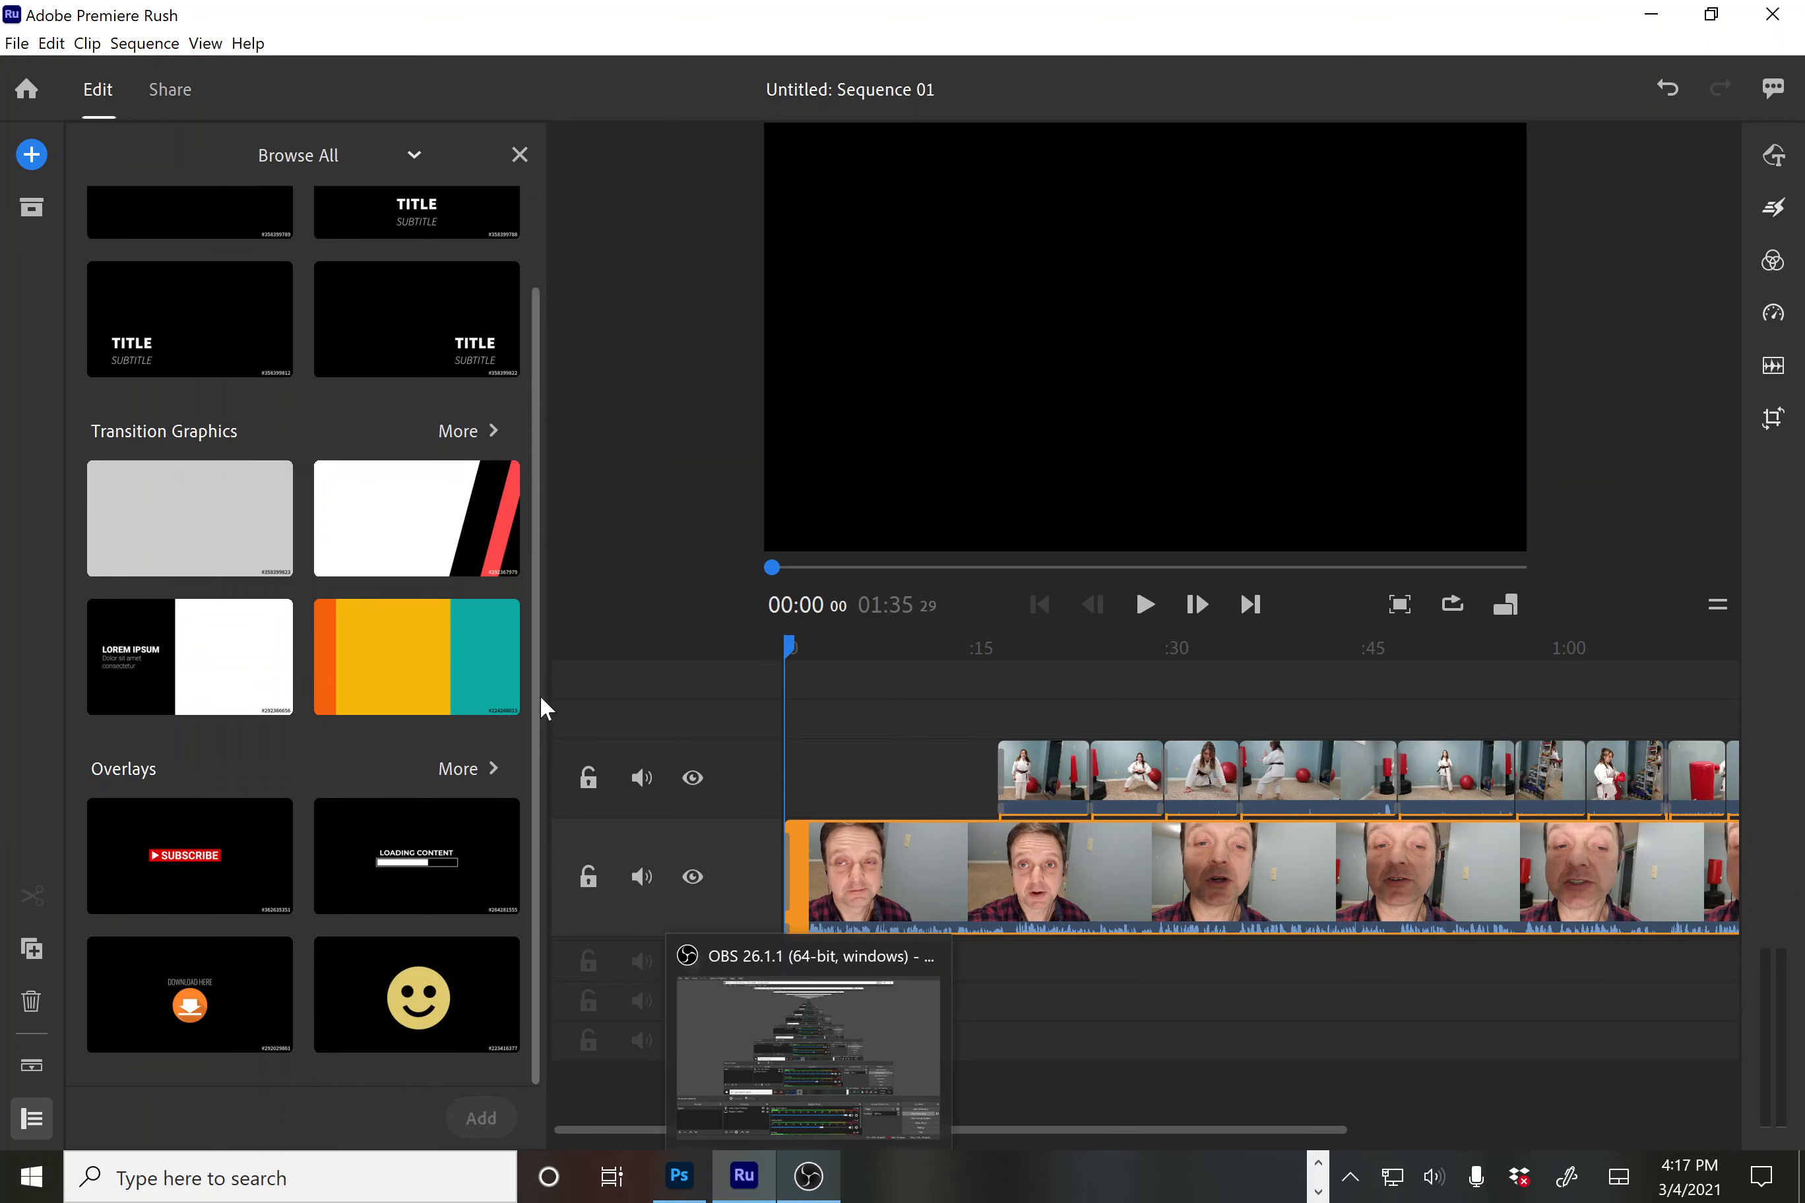
scroll(539, 702, up, 1)
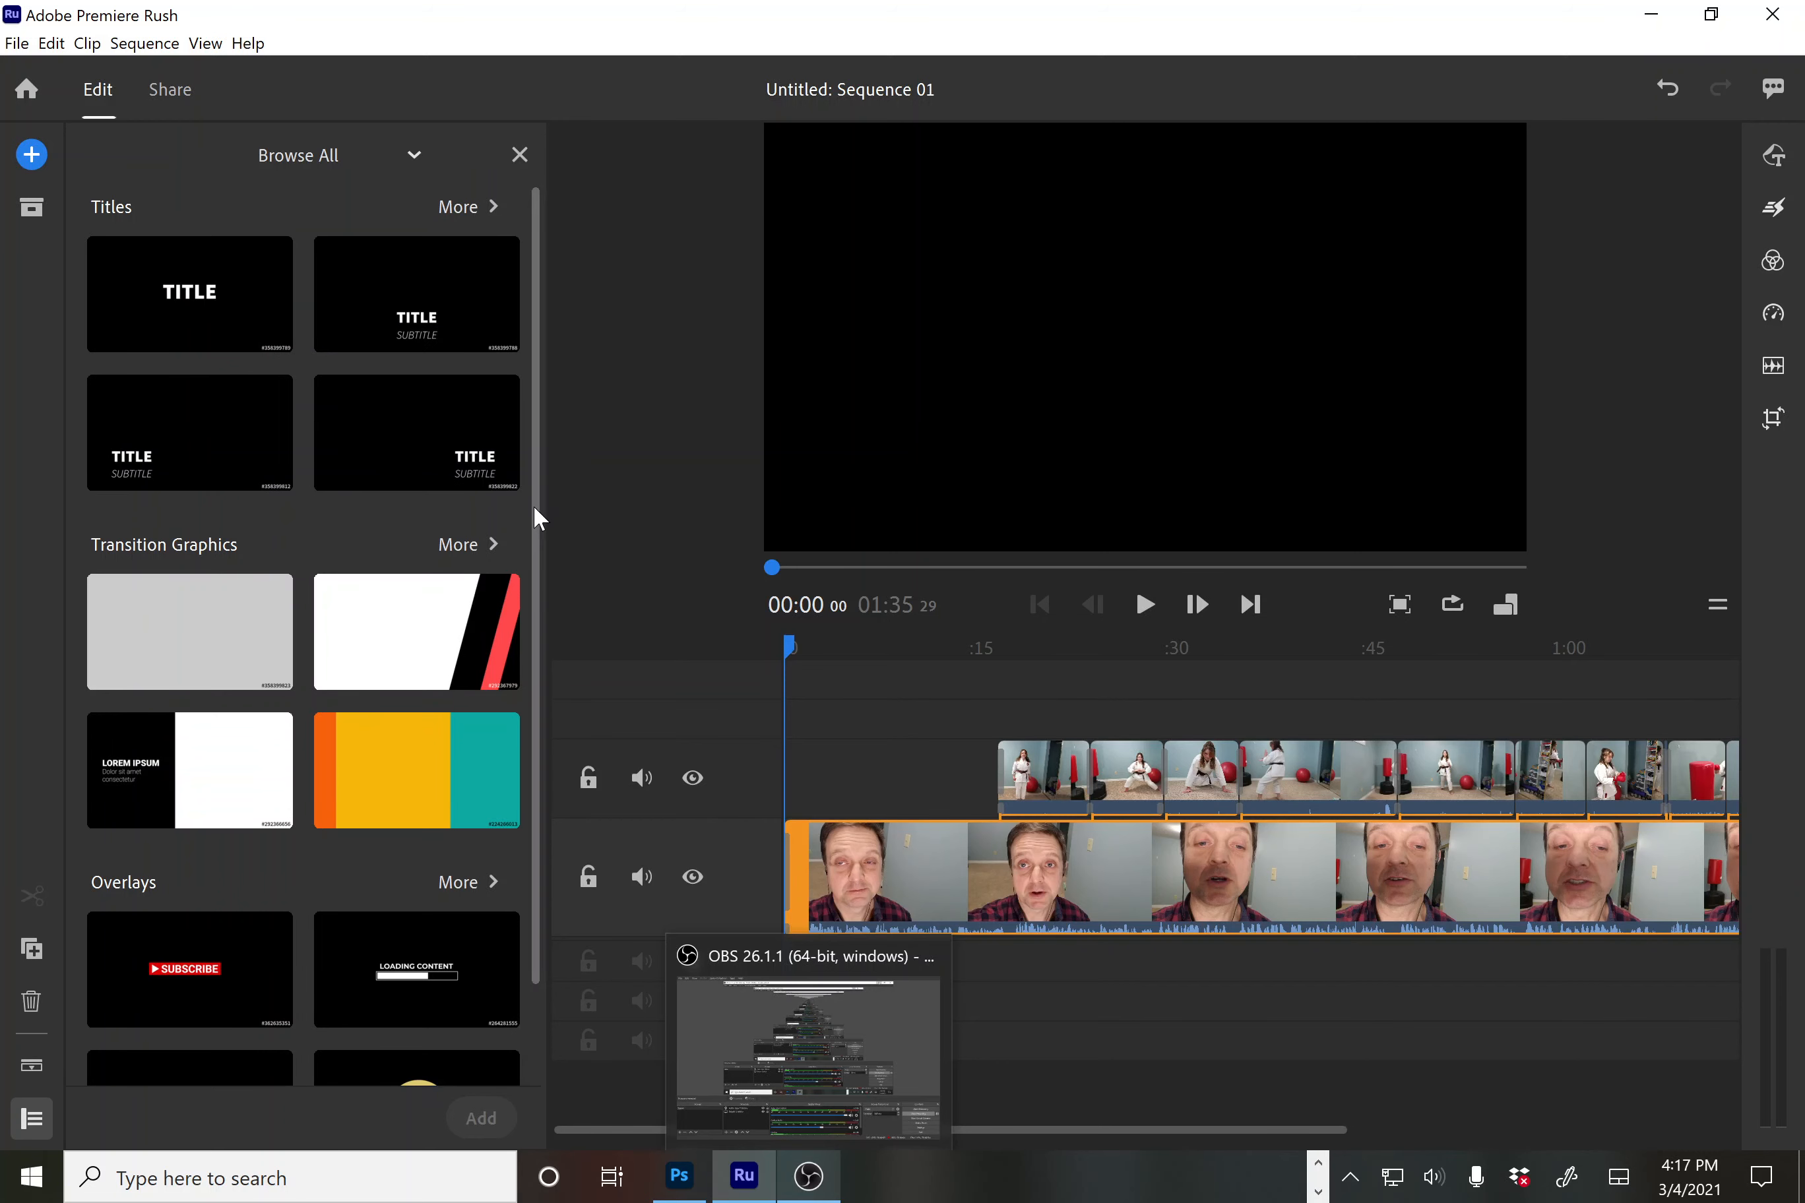
scroll(535, 512, down, 1)
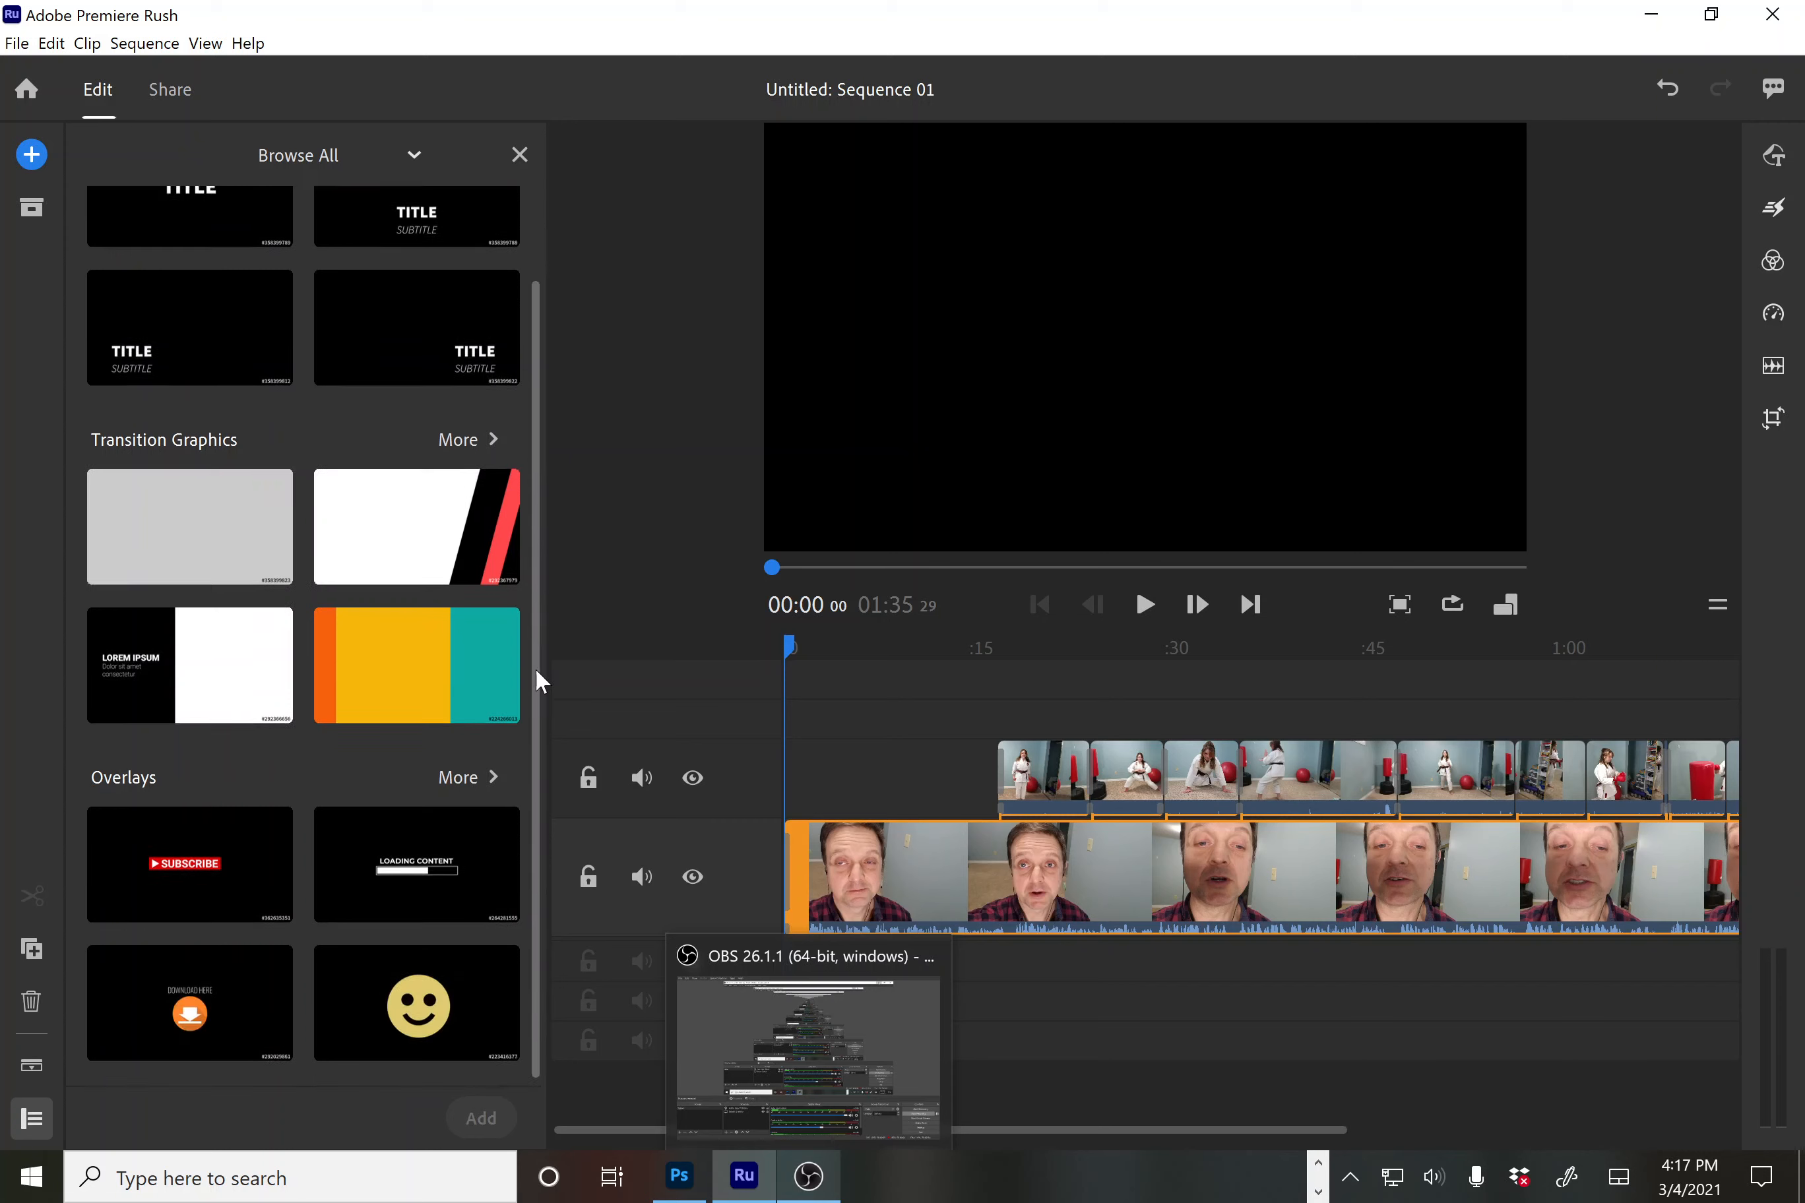
click(310, 155)
click(267, 206)
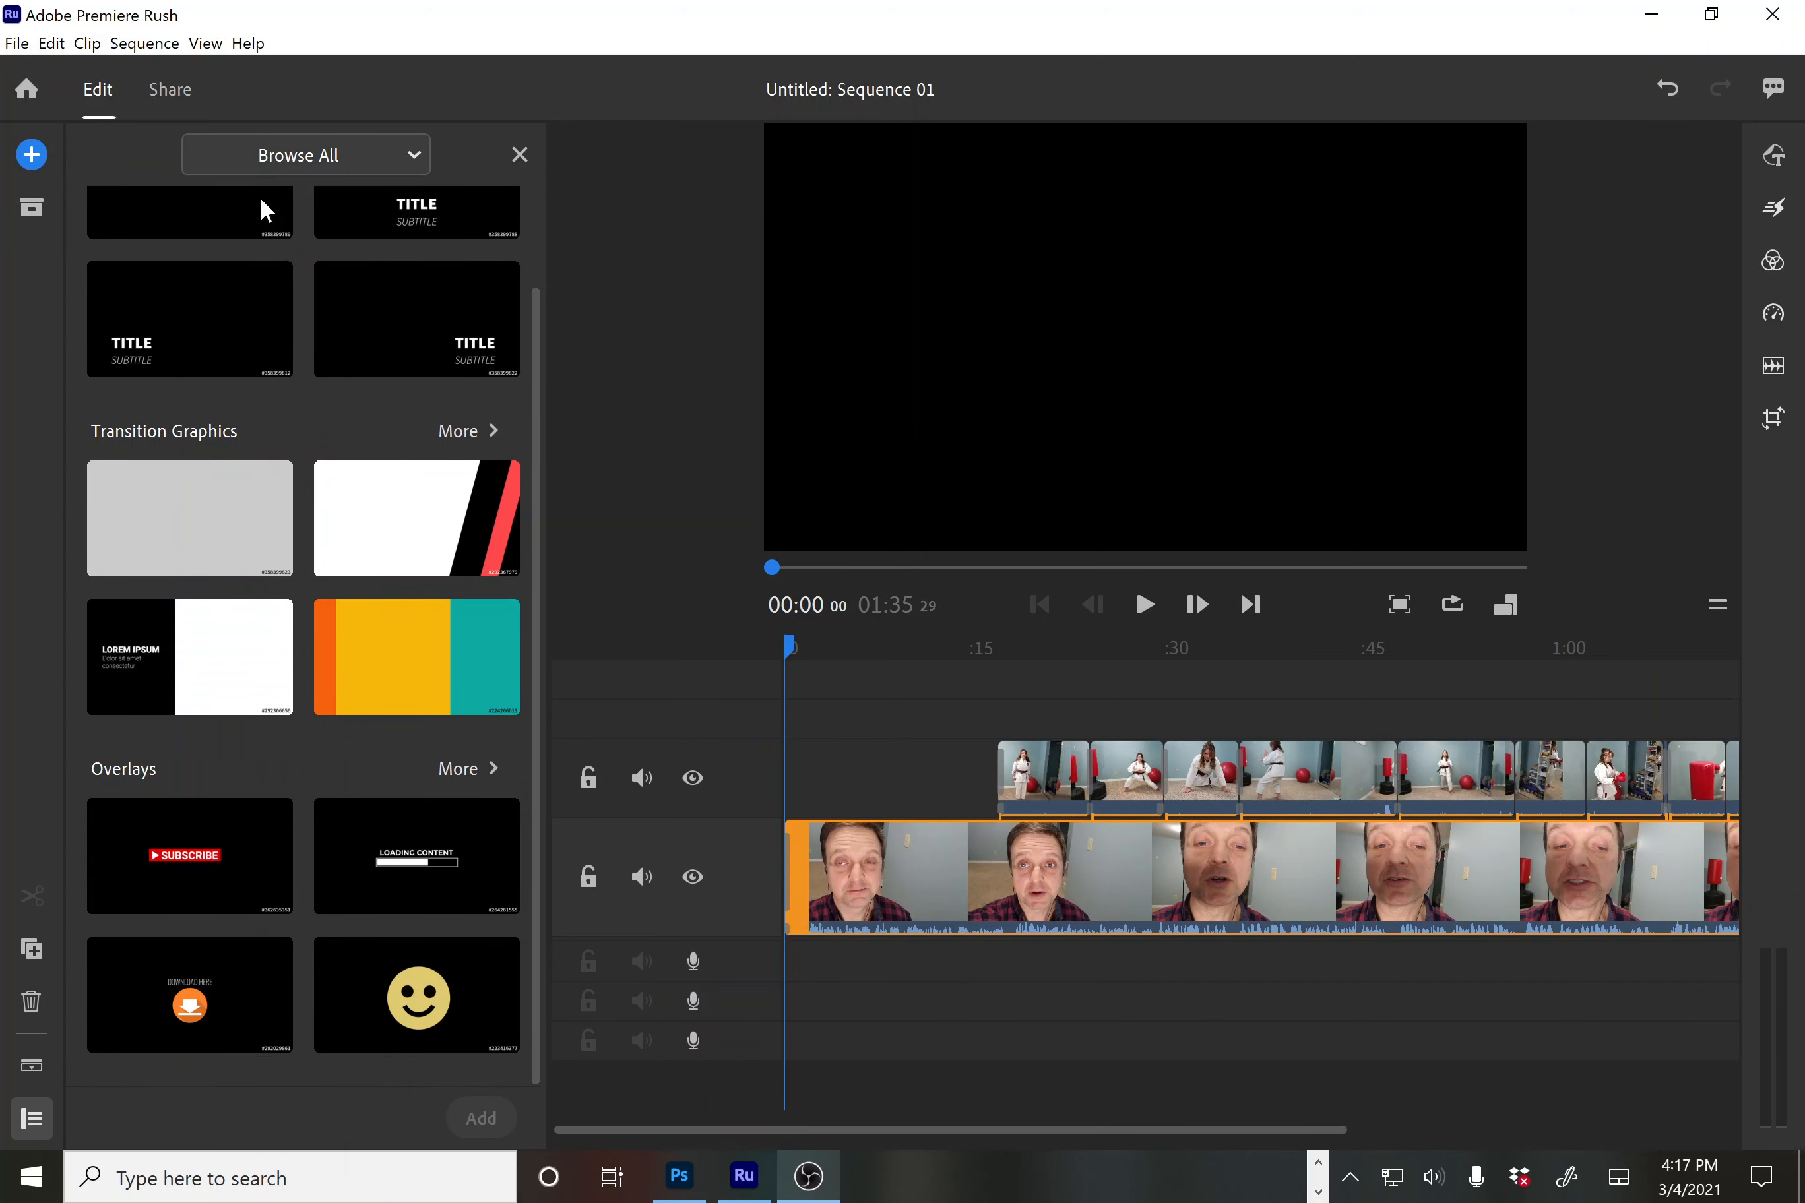
drag(536, 374, 512, 742)
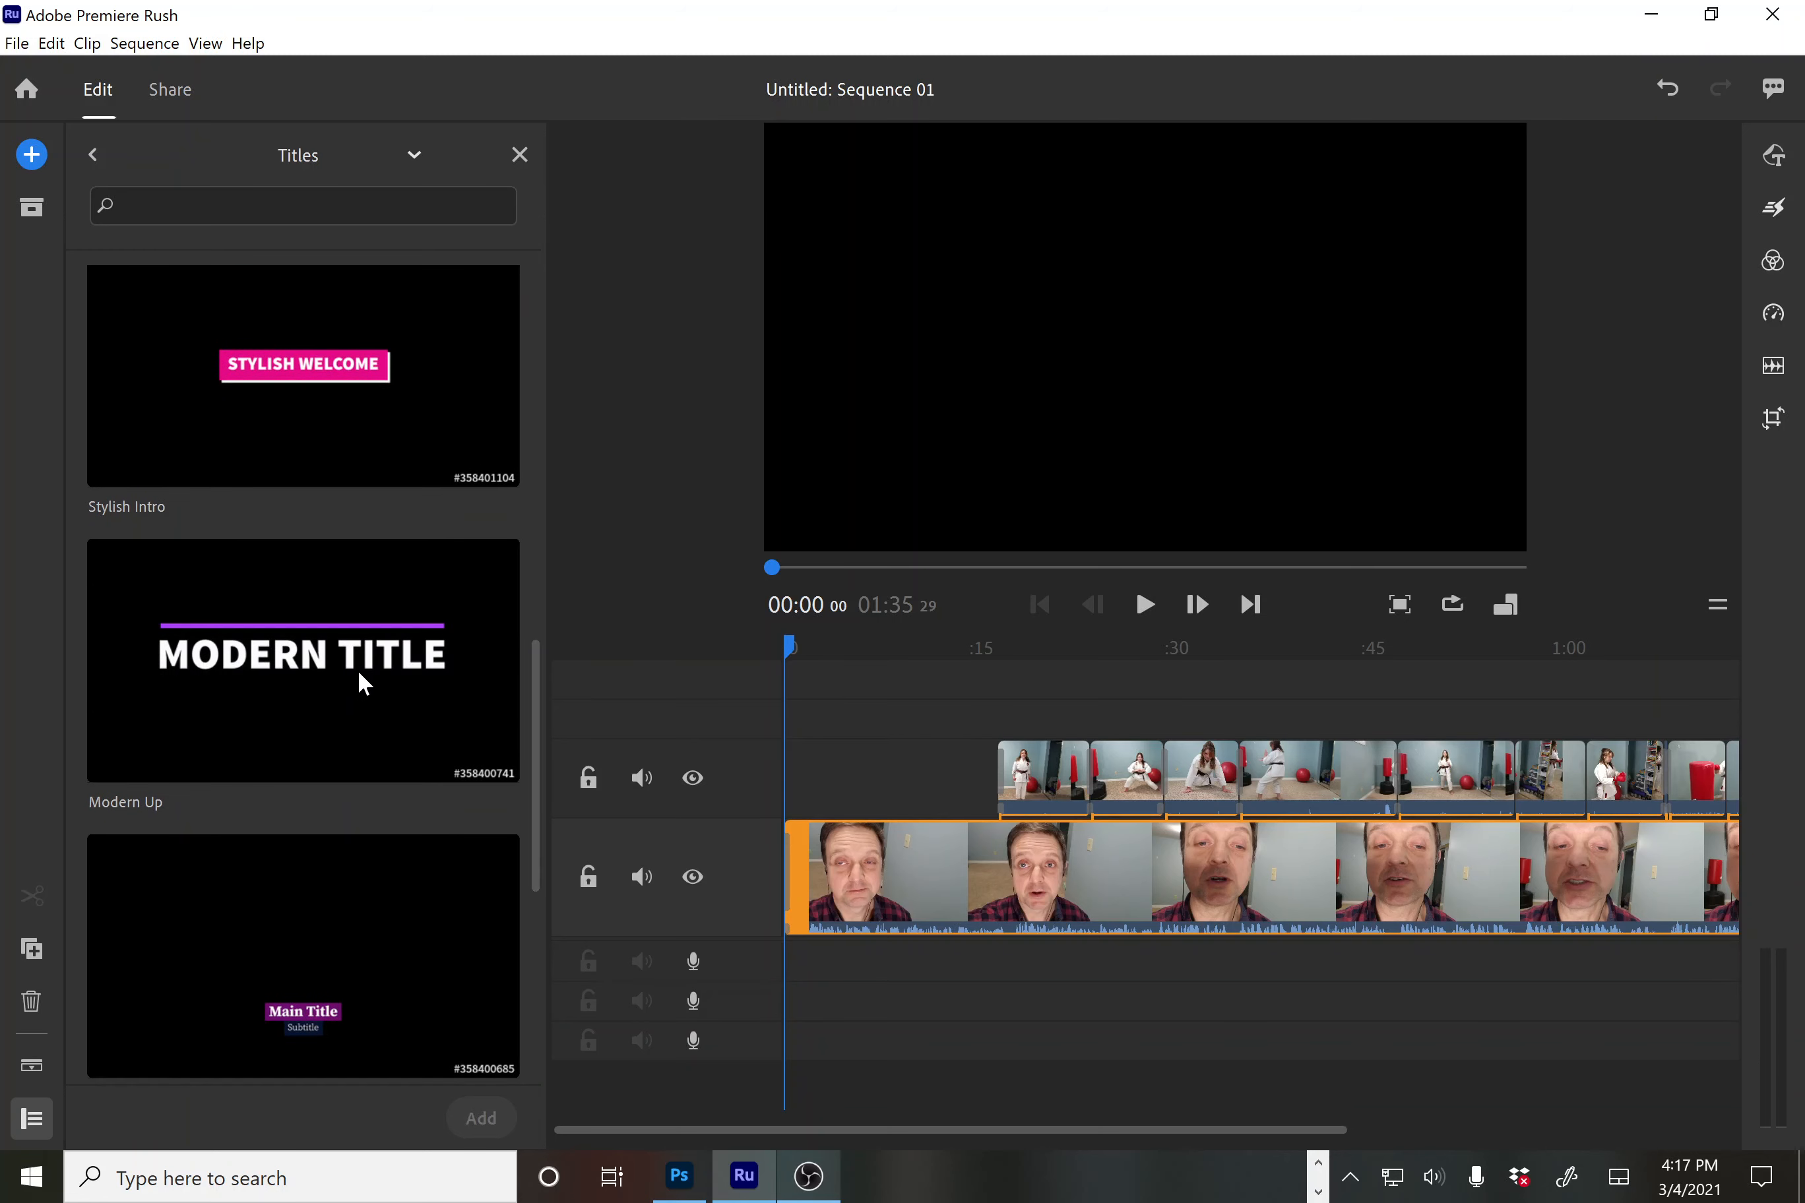
Add the Modern Up title, delete the duplicate, and place it at the main track's start
click(364, 685)
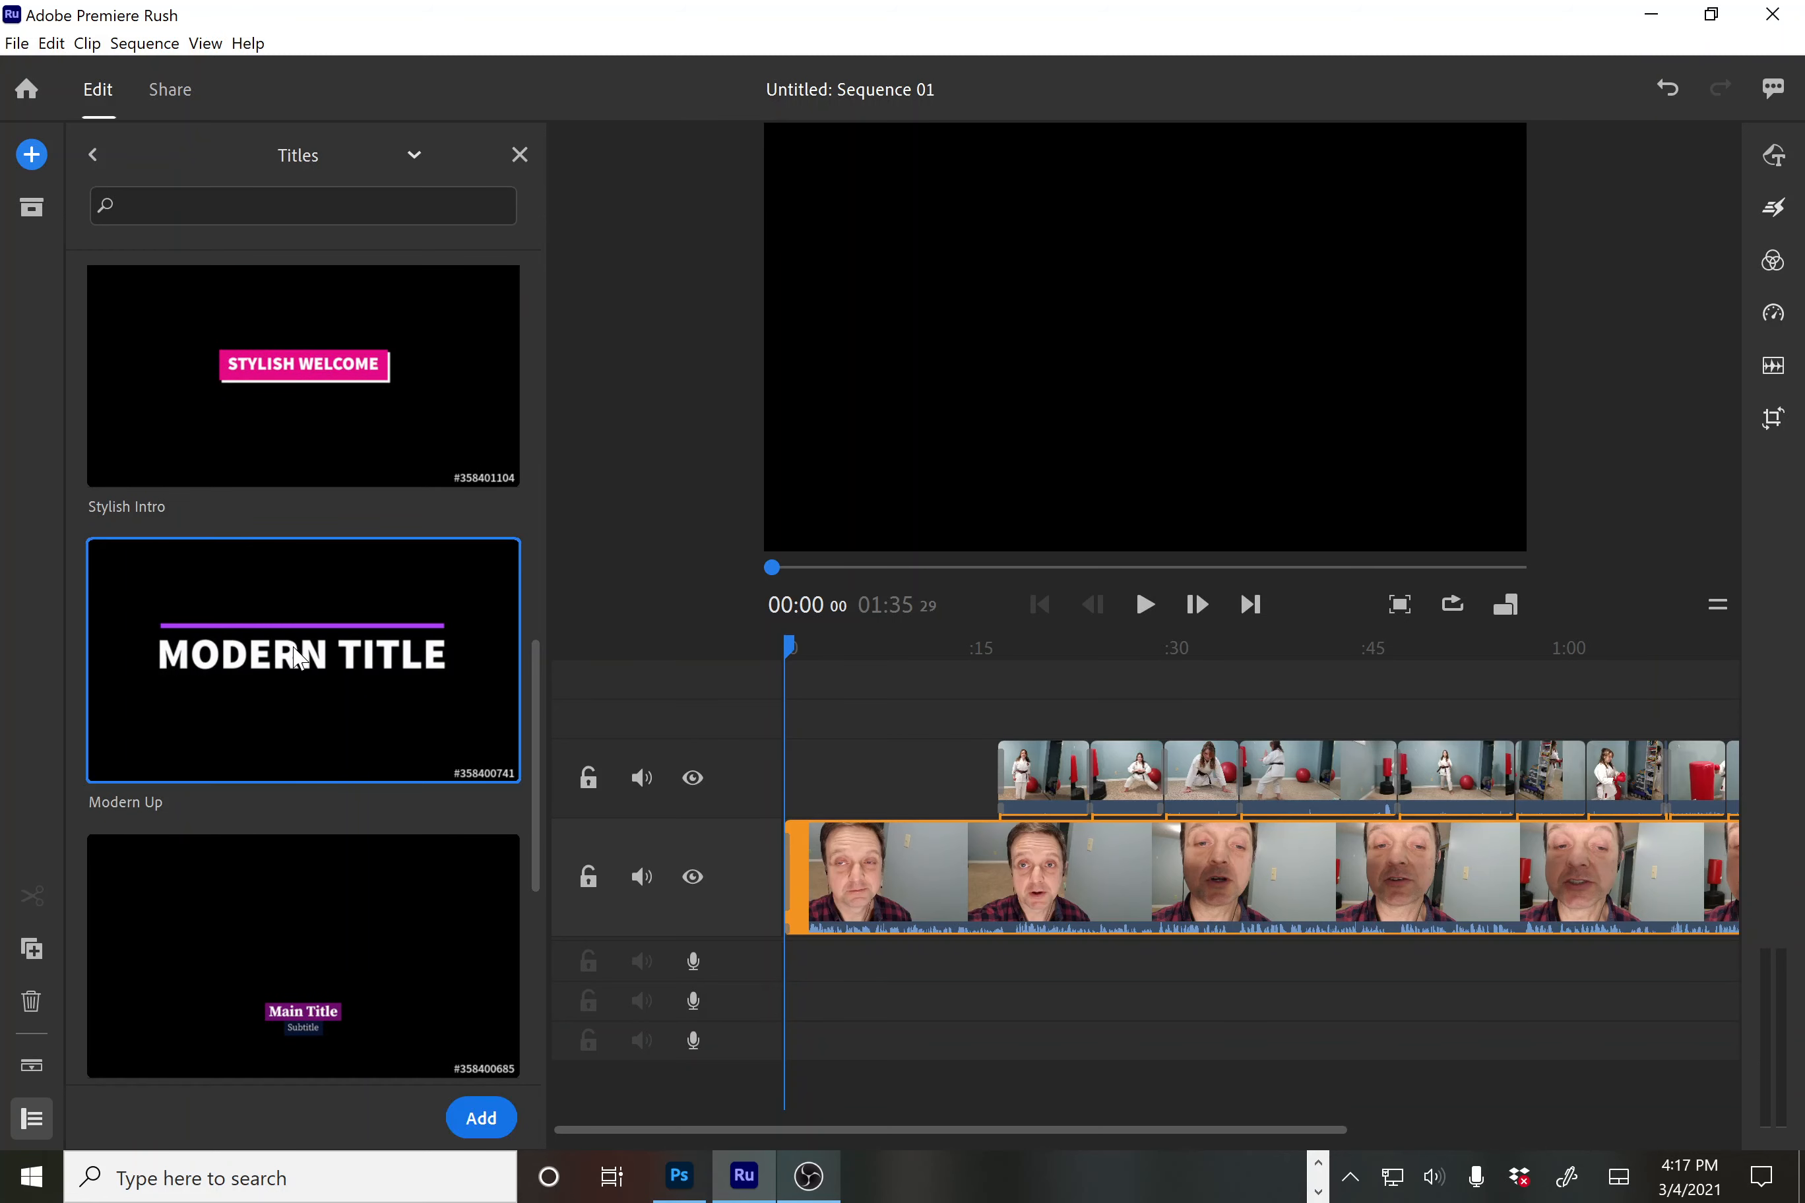
double_click(298, 659)
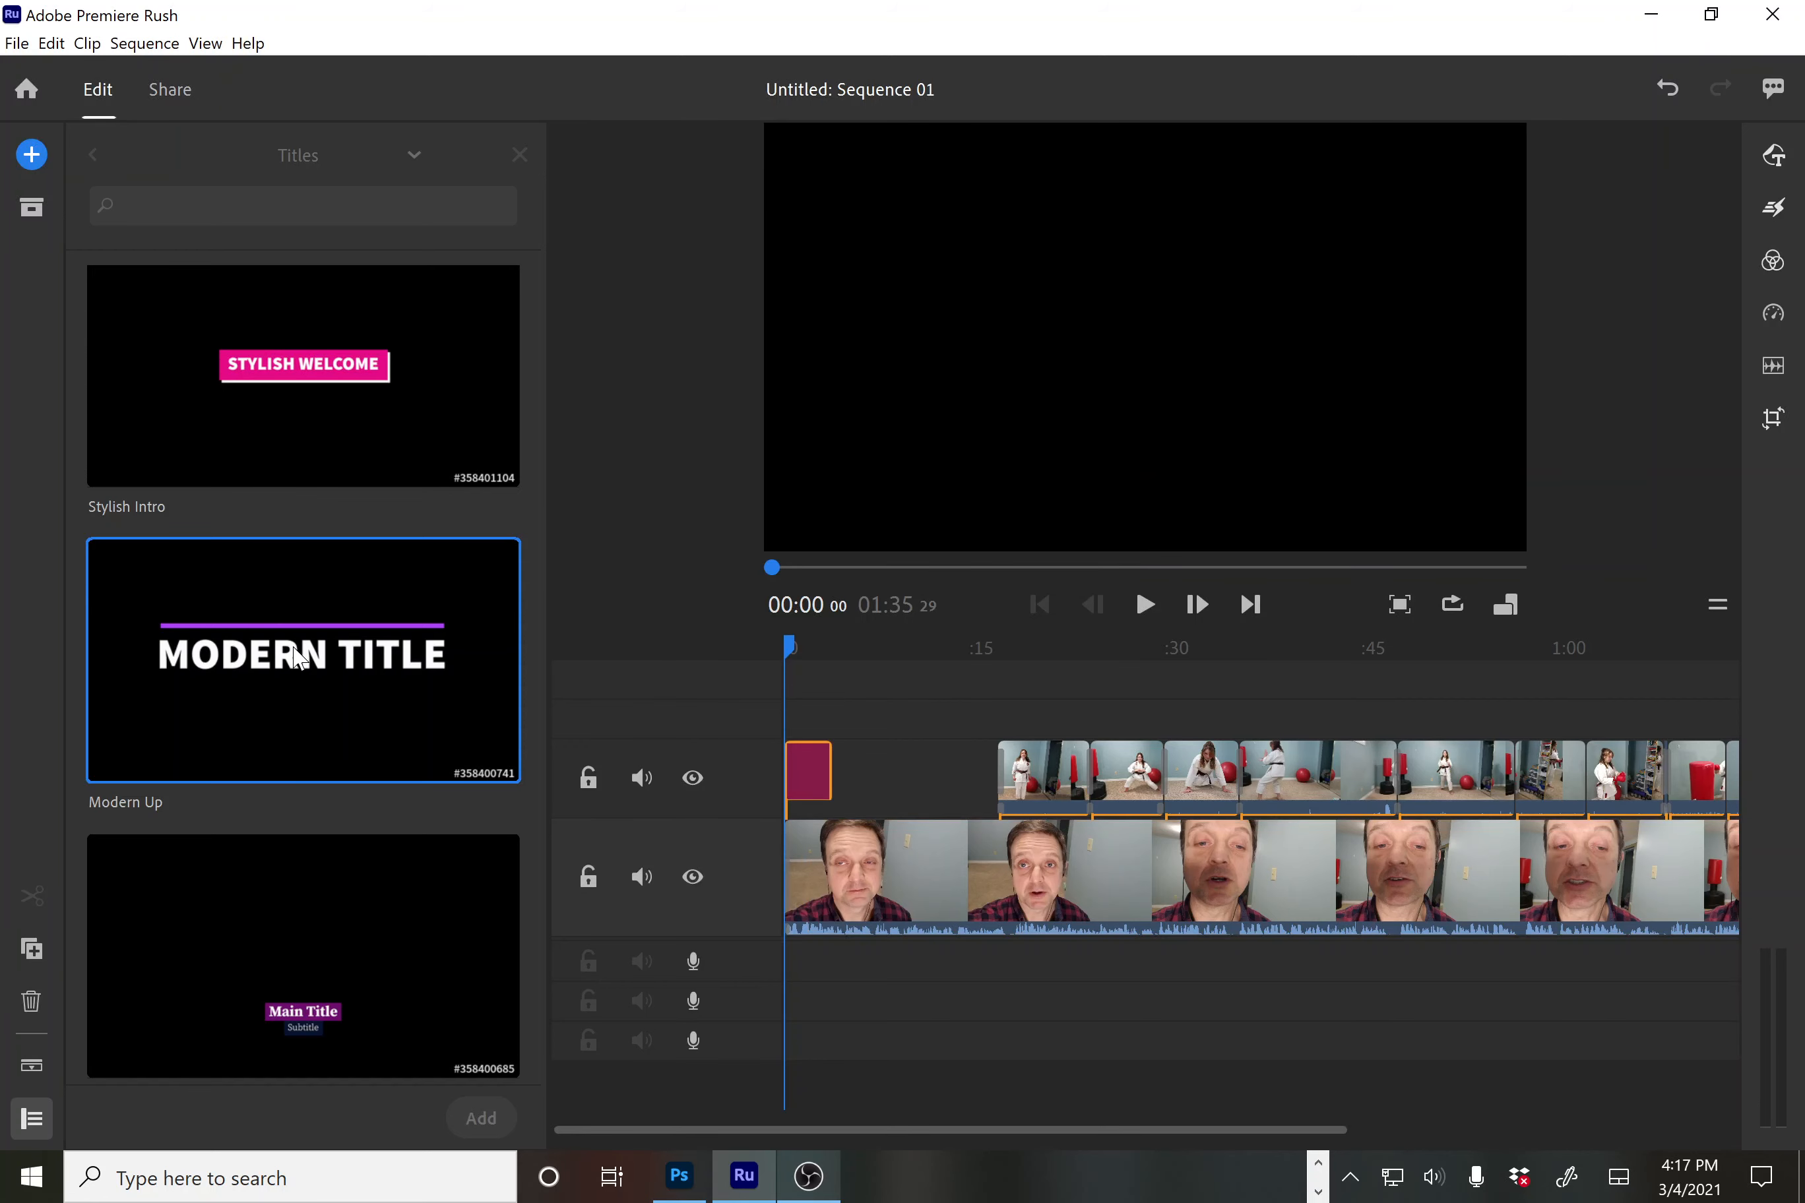
double_click(299, 652)
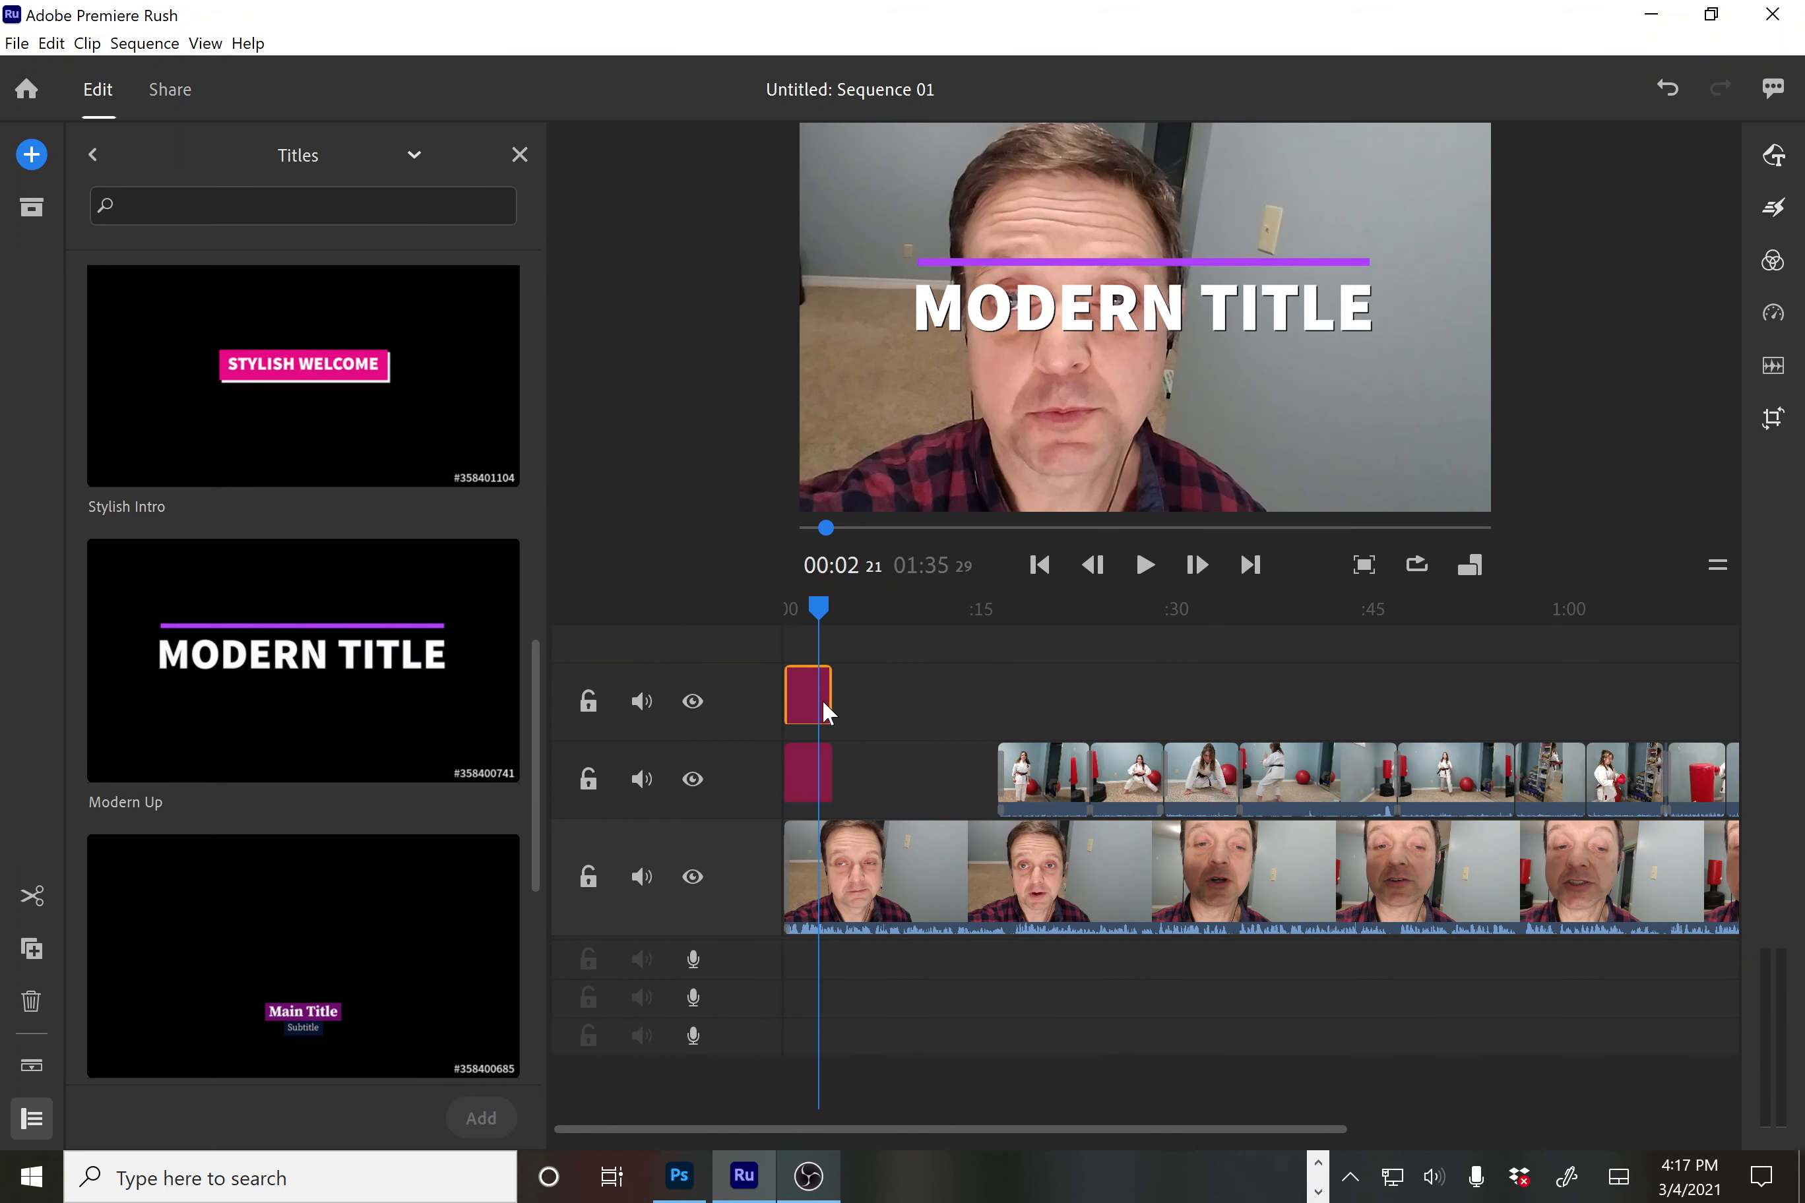
key(Delete)
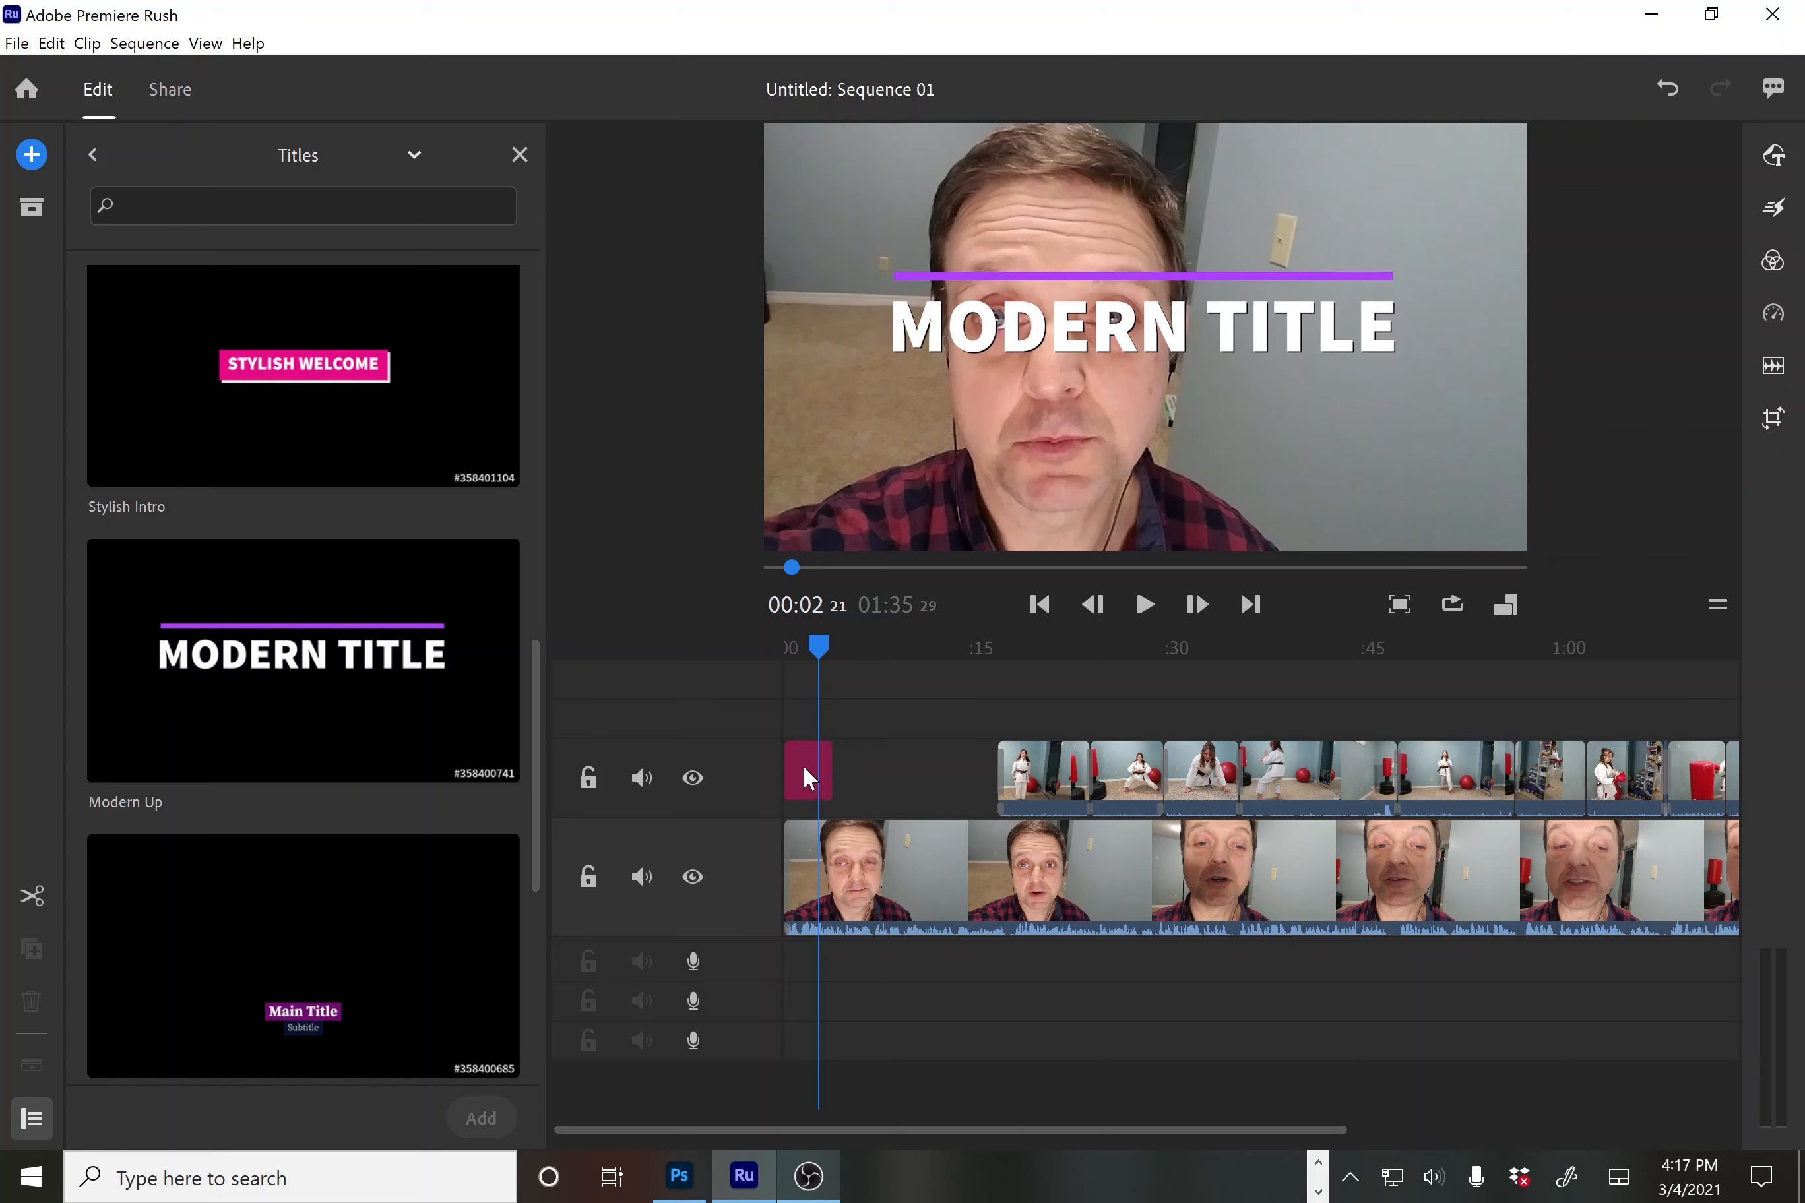
drag(805, 768, 759, 869)
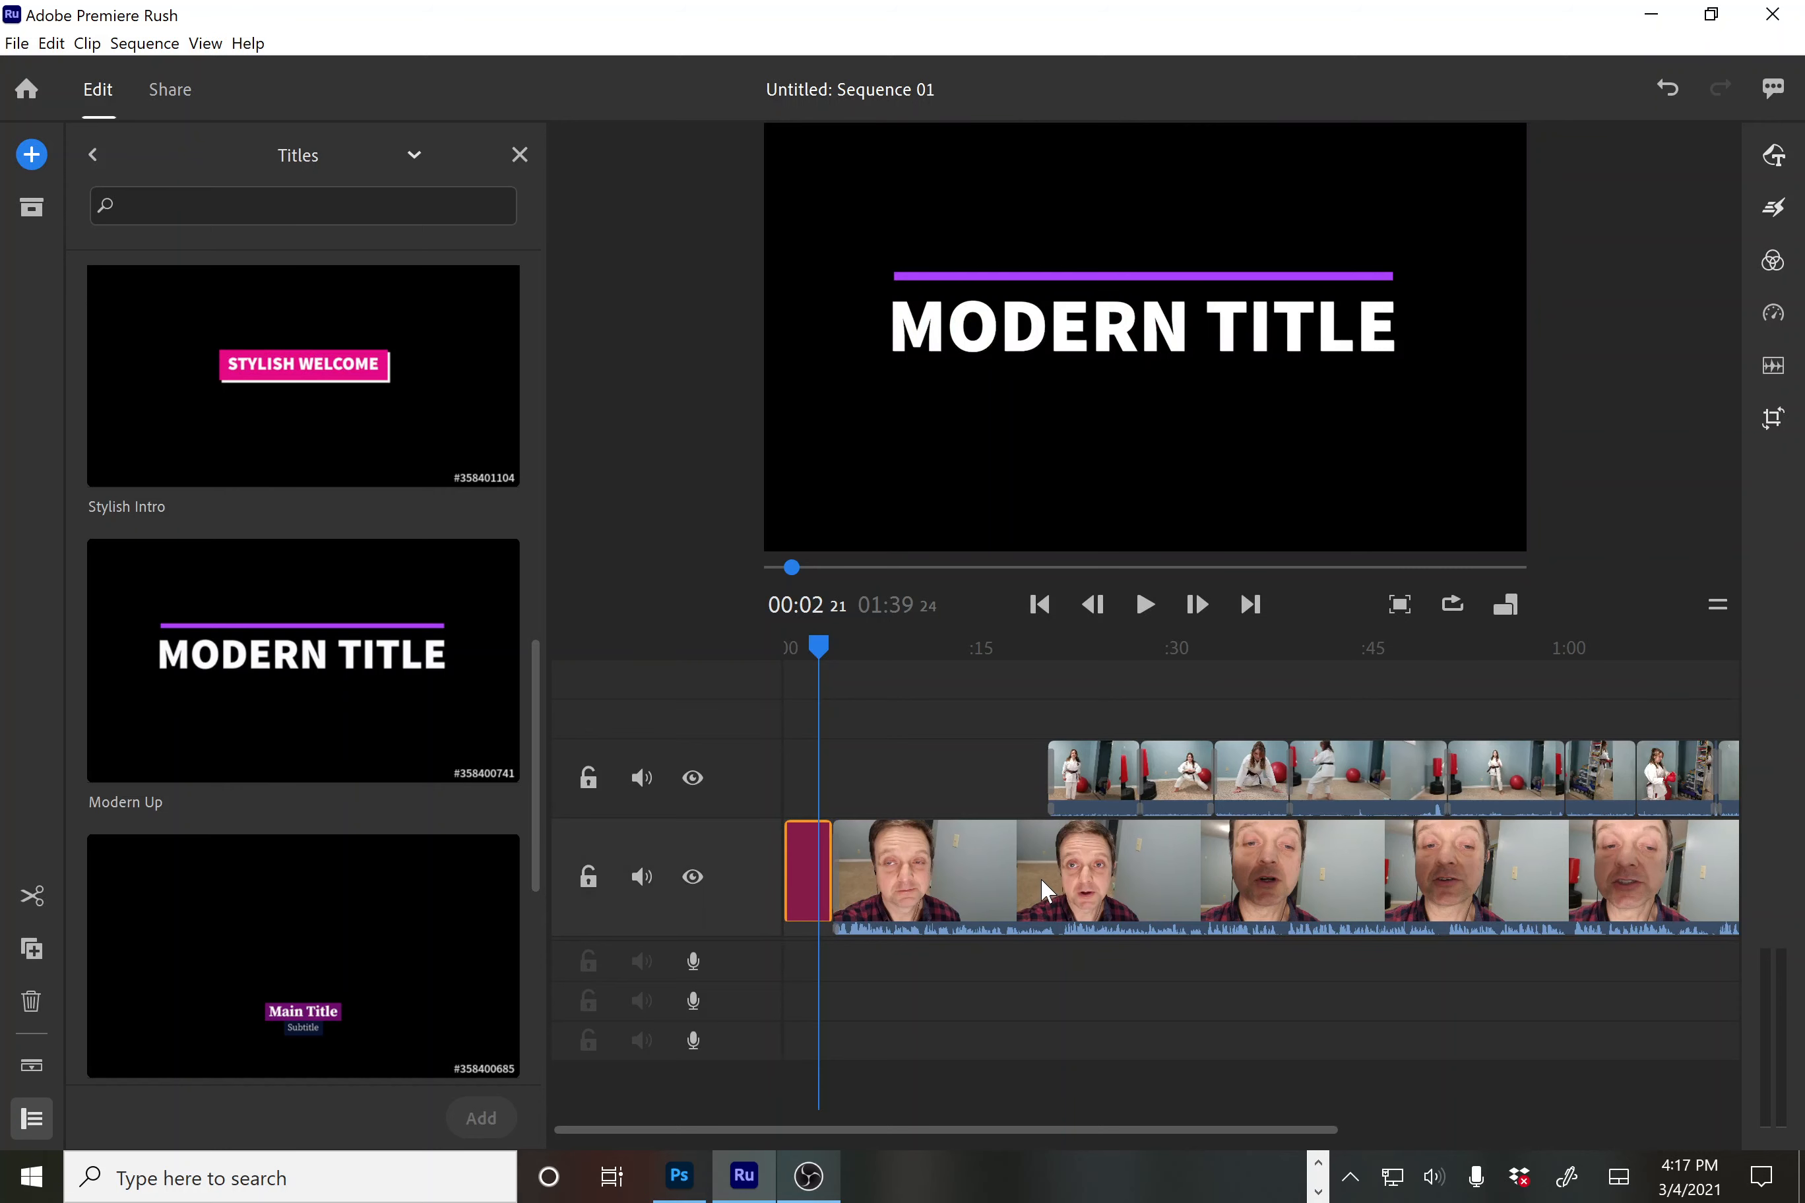
mouse_move(819, 646)
mouse_down()
mouse_move(790, 659)
mouse_move(820, 657)
mouse_up()
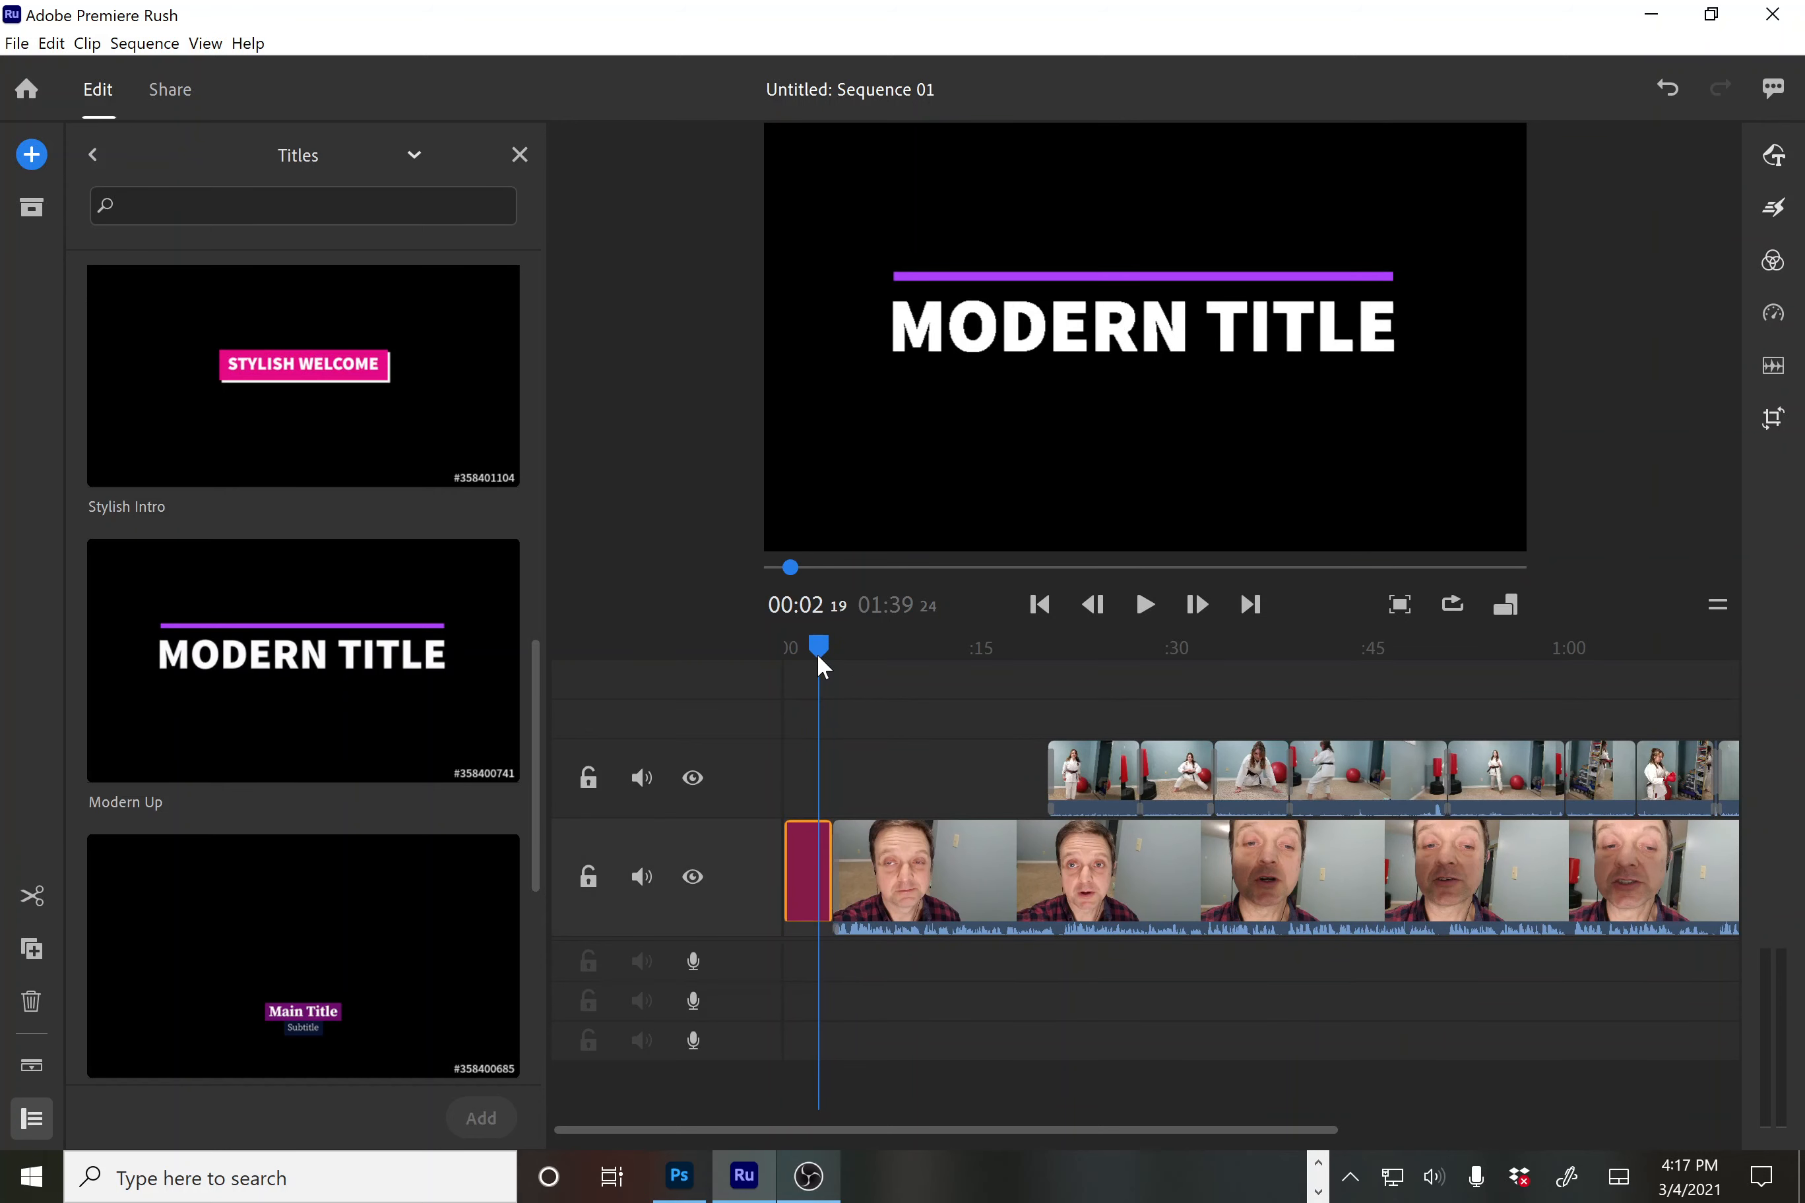
Replace the opening title text MODERN TITLE with KARATE GRACE
double_click(938, 326)
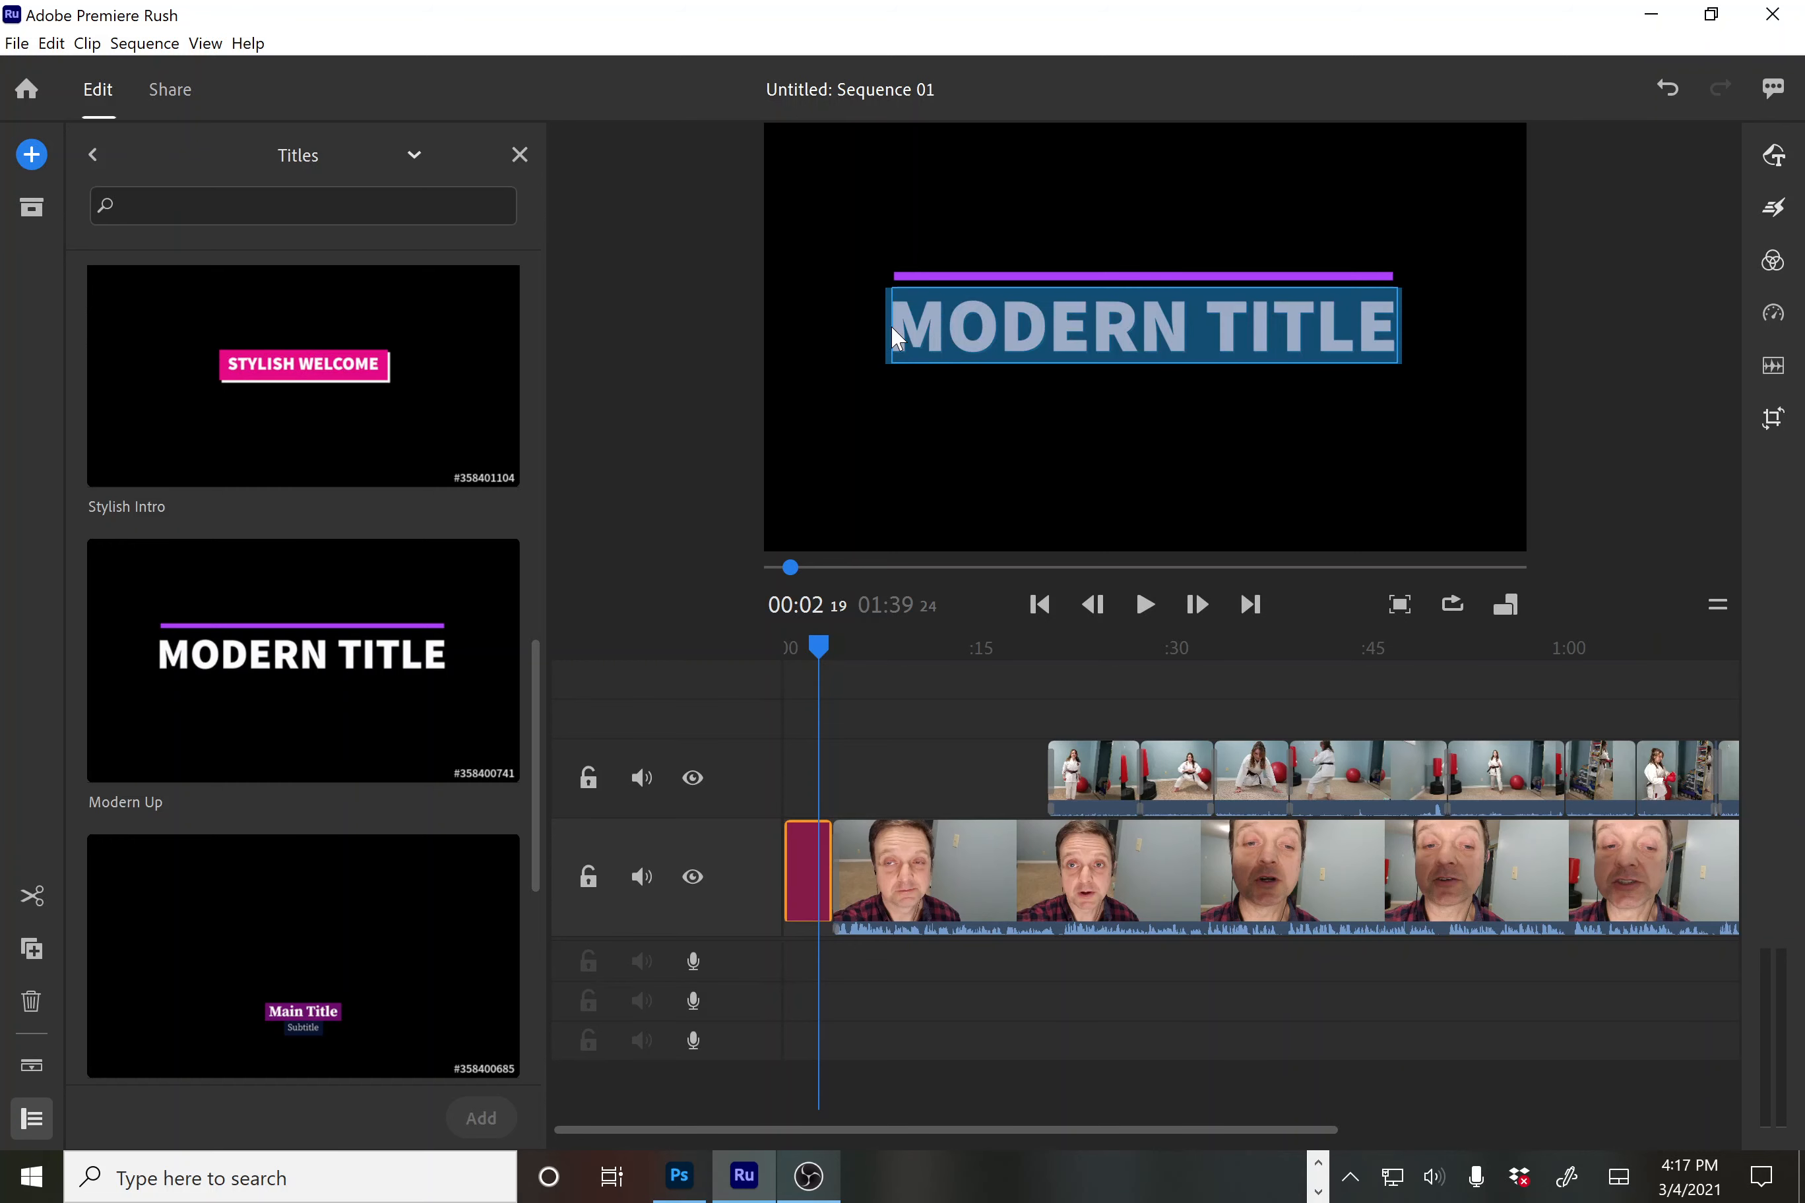
drag(894, 323, 1386, 377)
text(K)
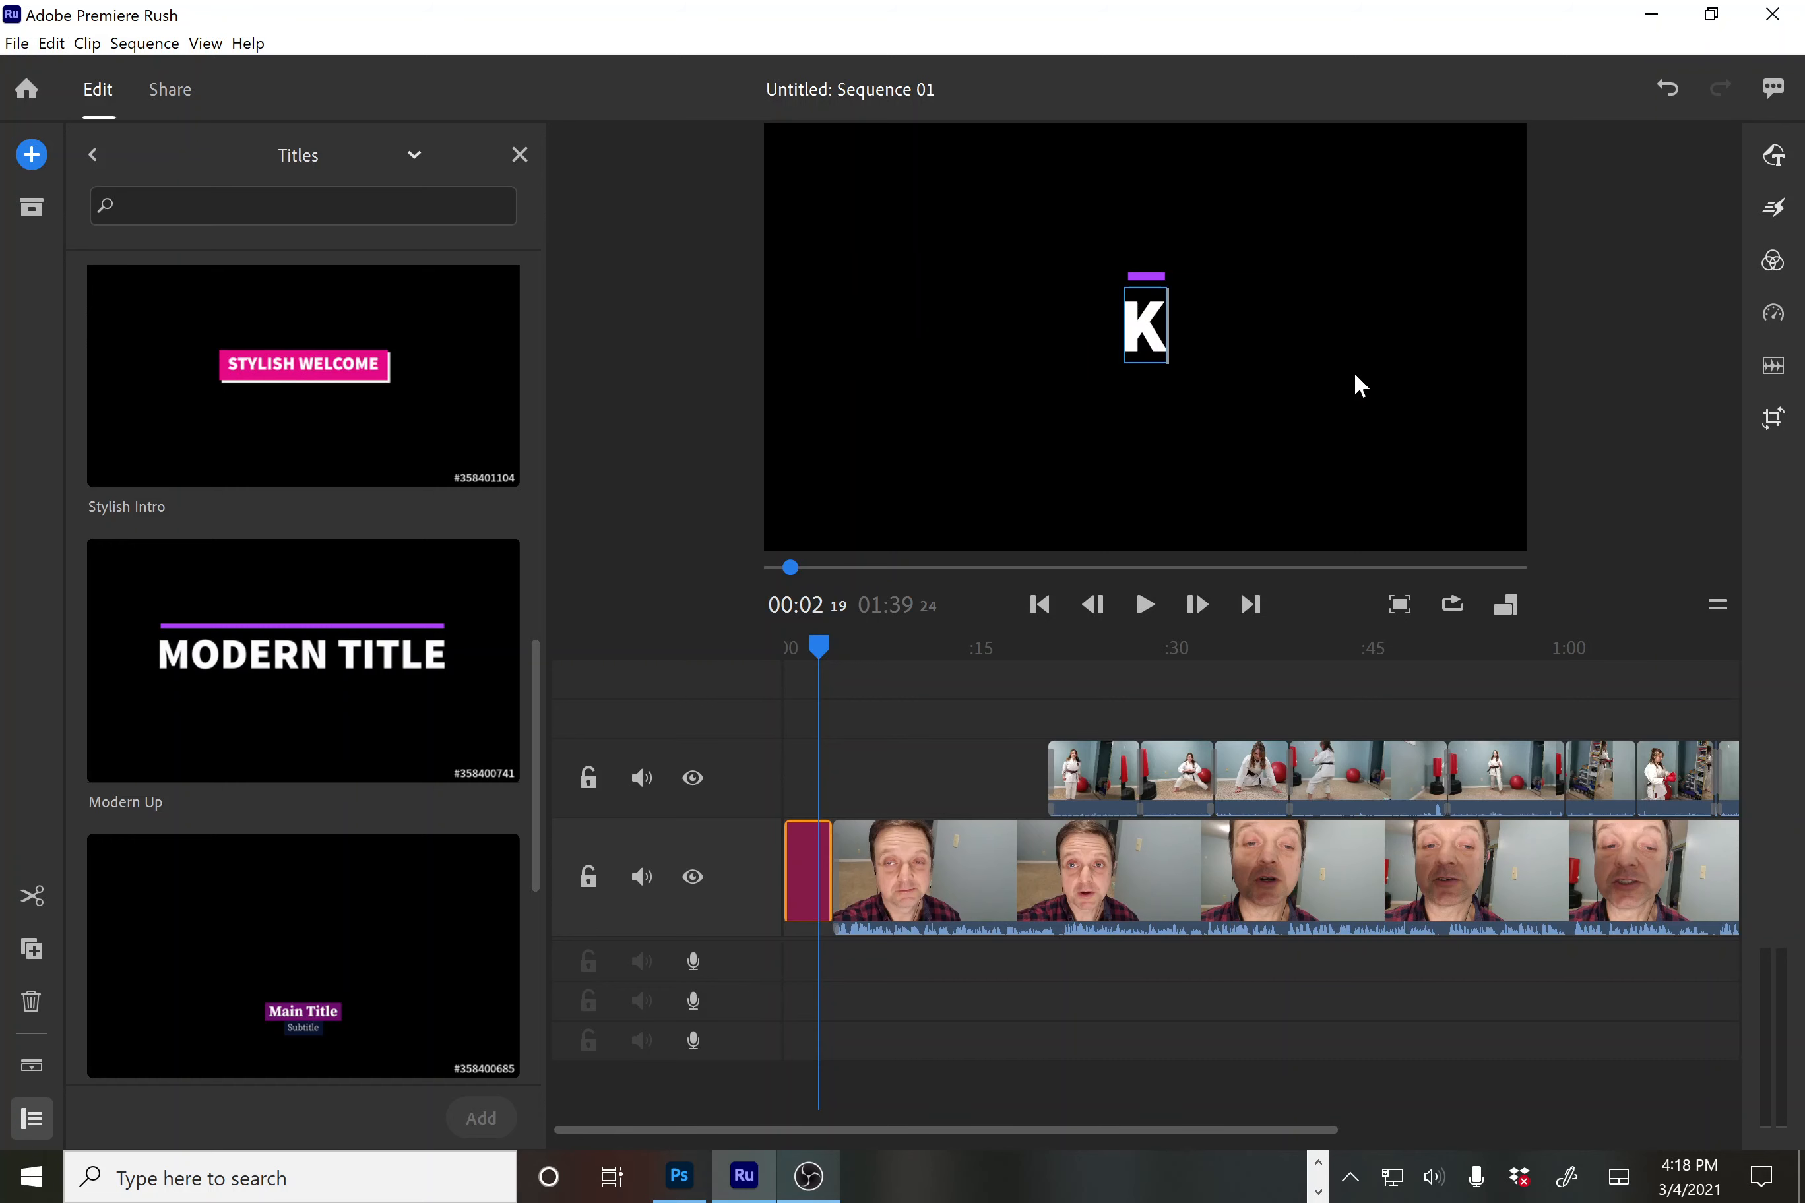
text(ARATE)
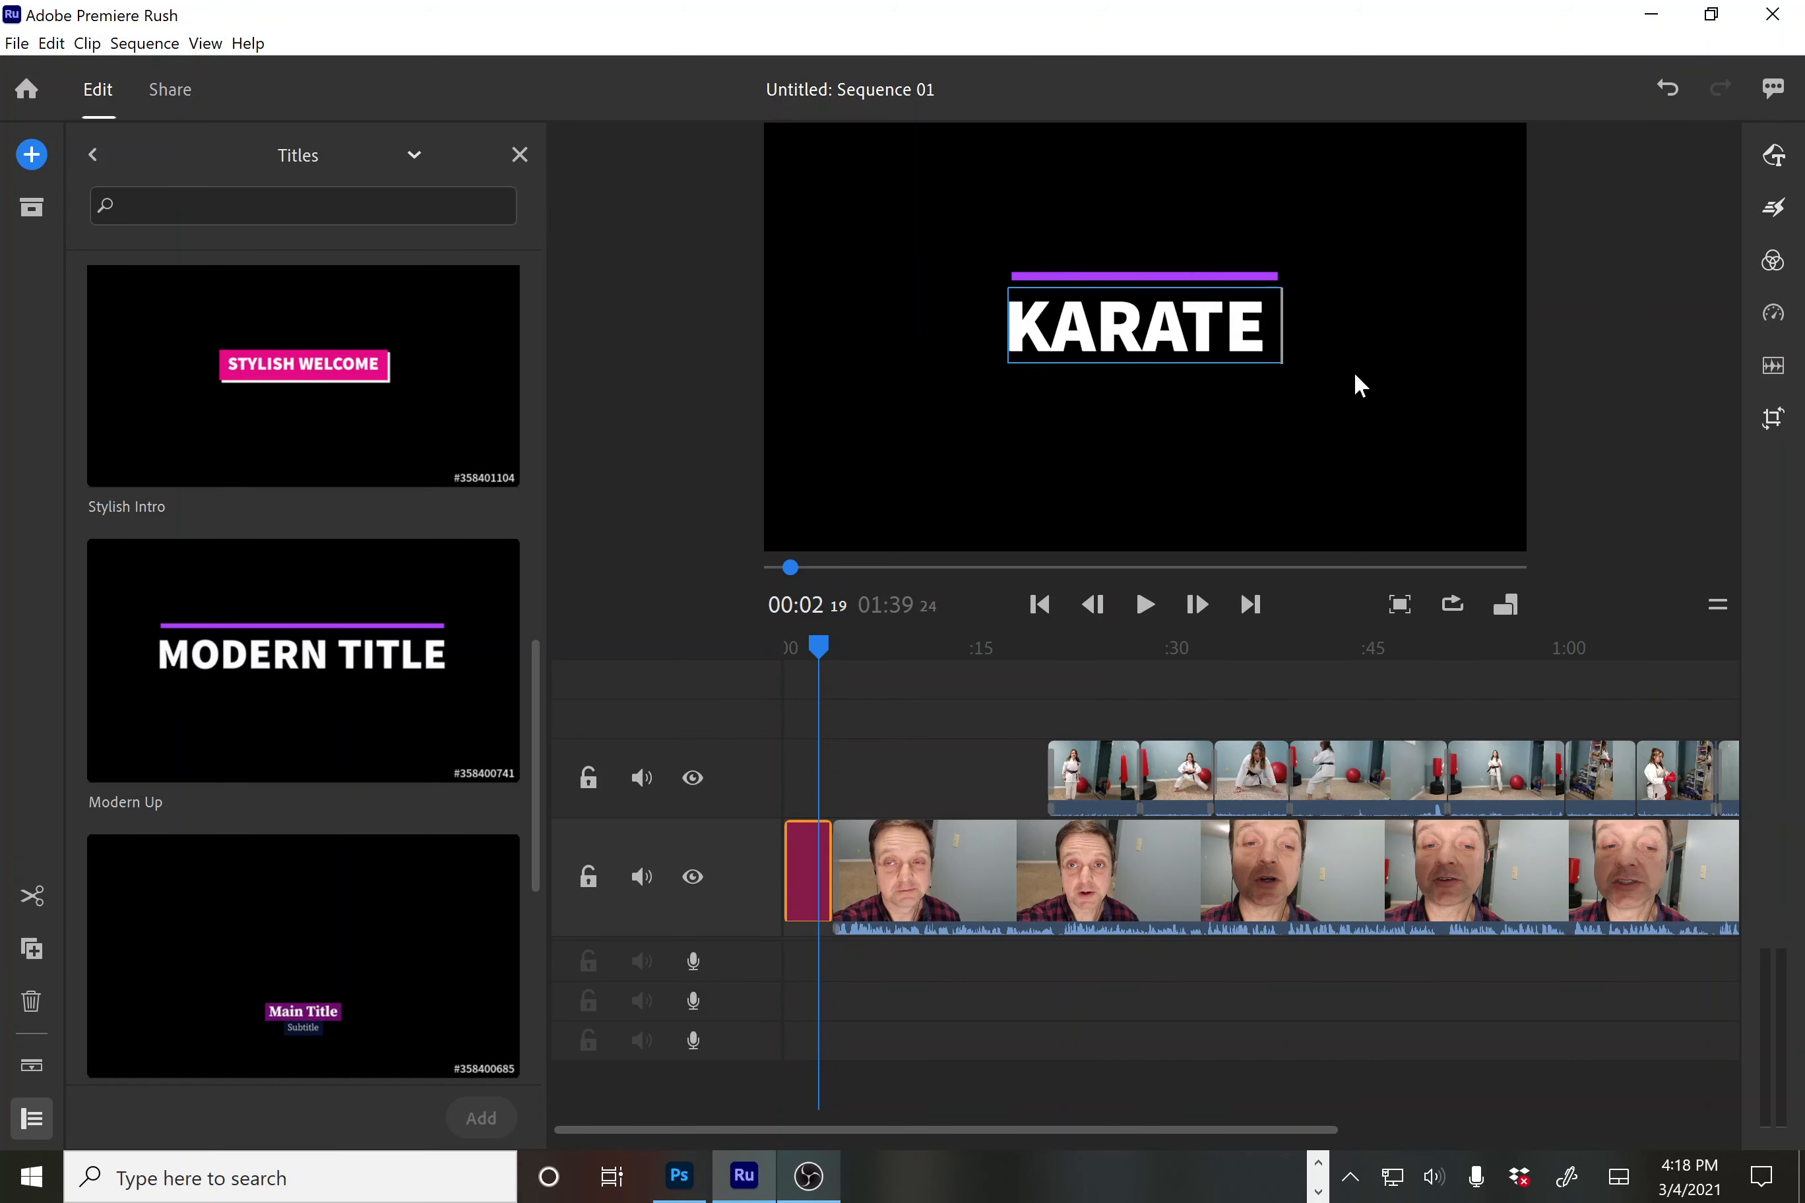
text( GRACE)
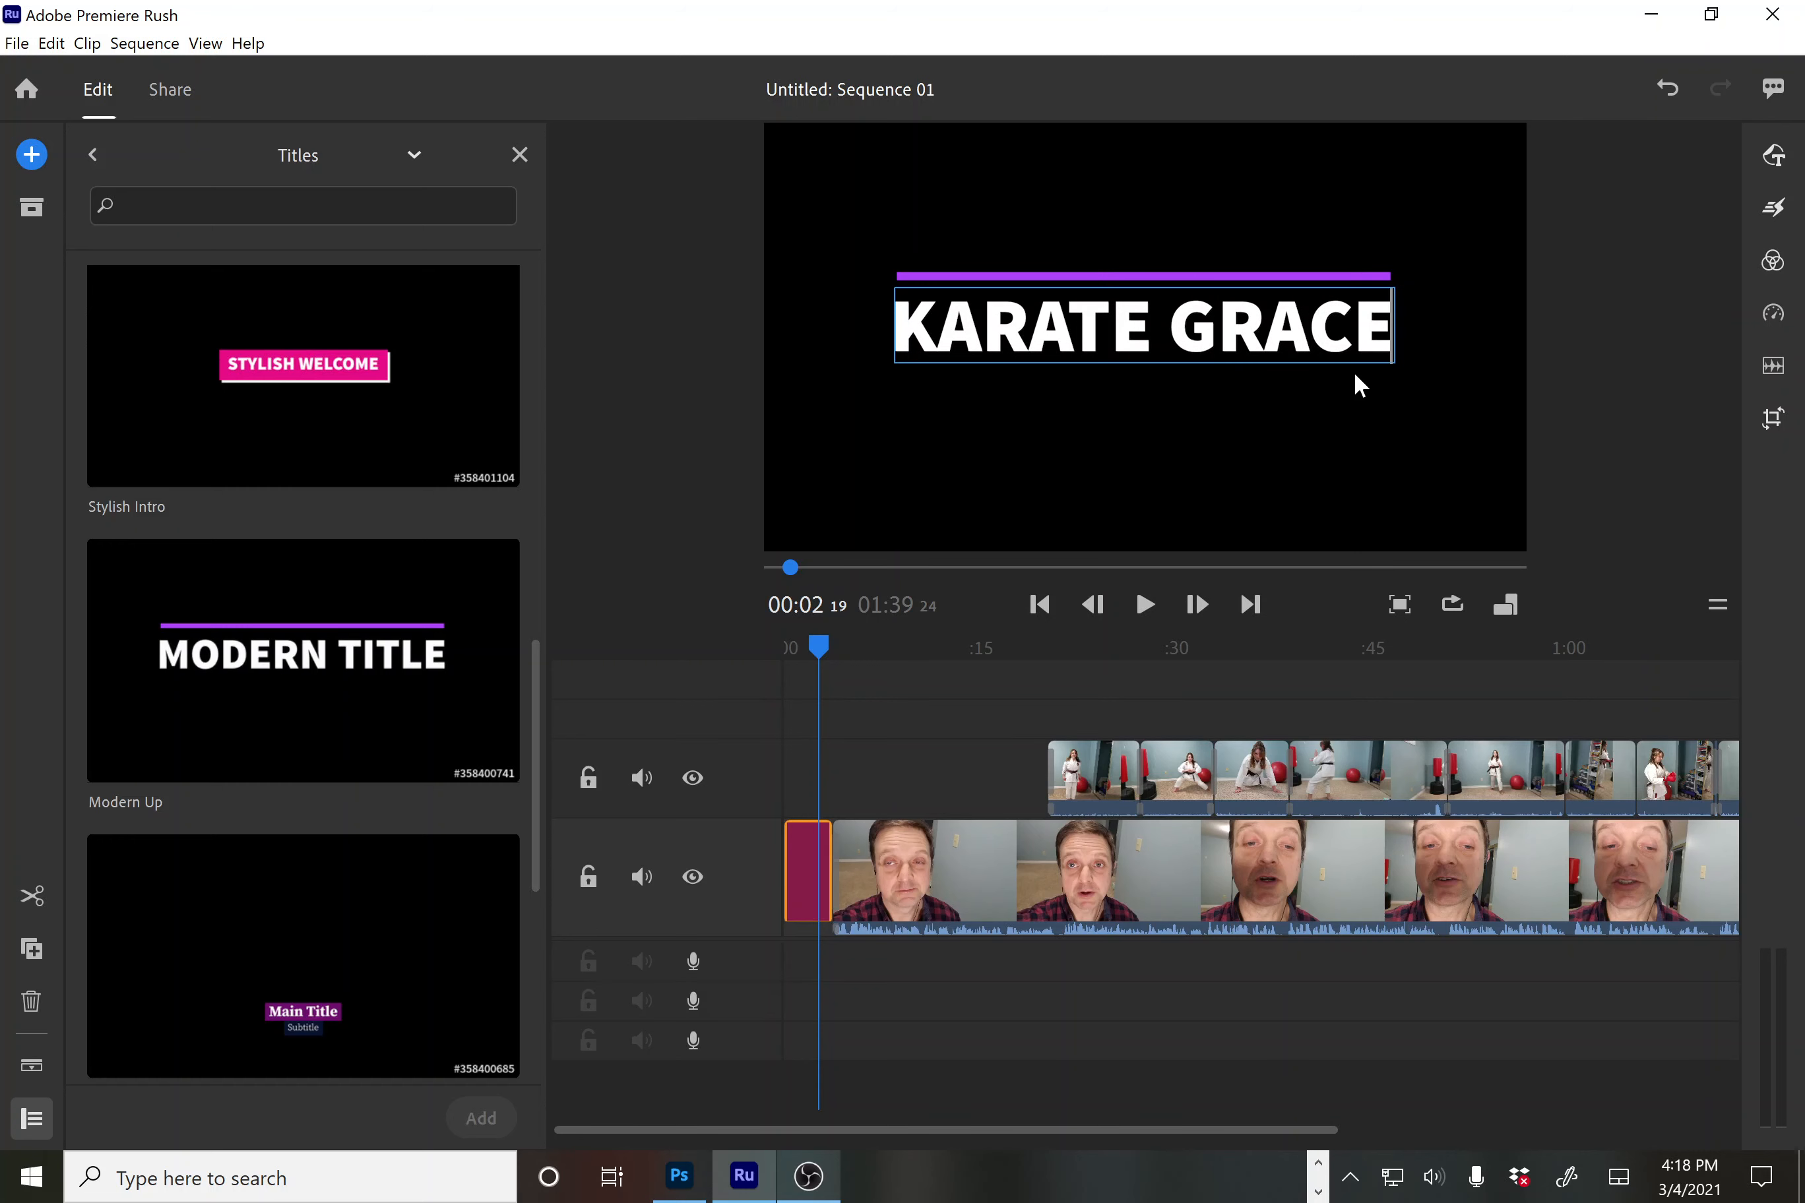
Play the sequence from the start to check the new title, then rewind
drag(809, 649, 777, 654)
key(space)
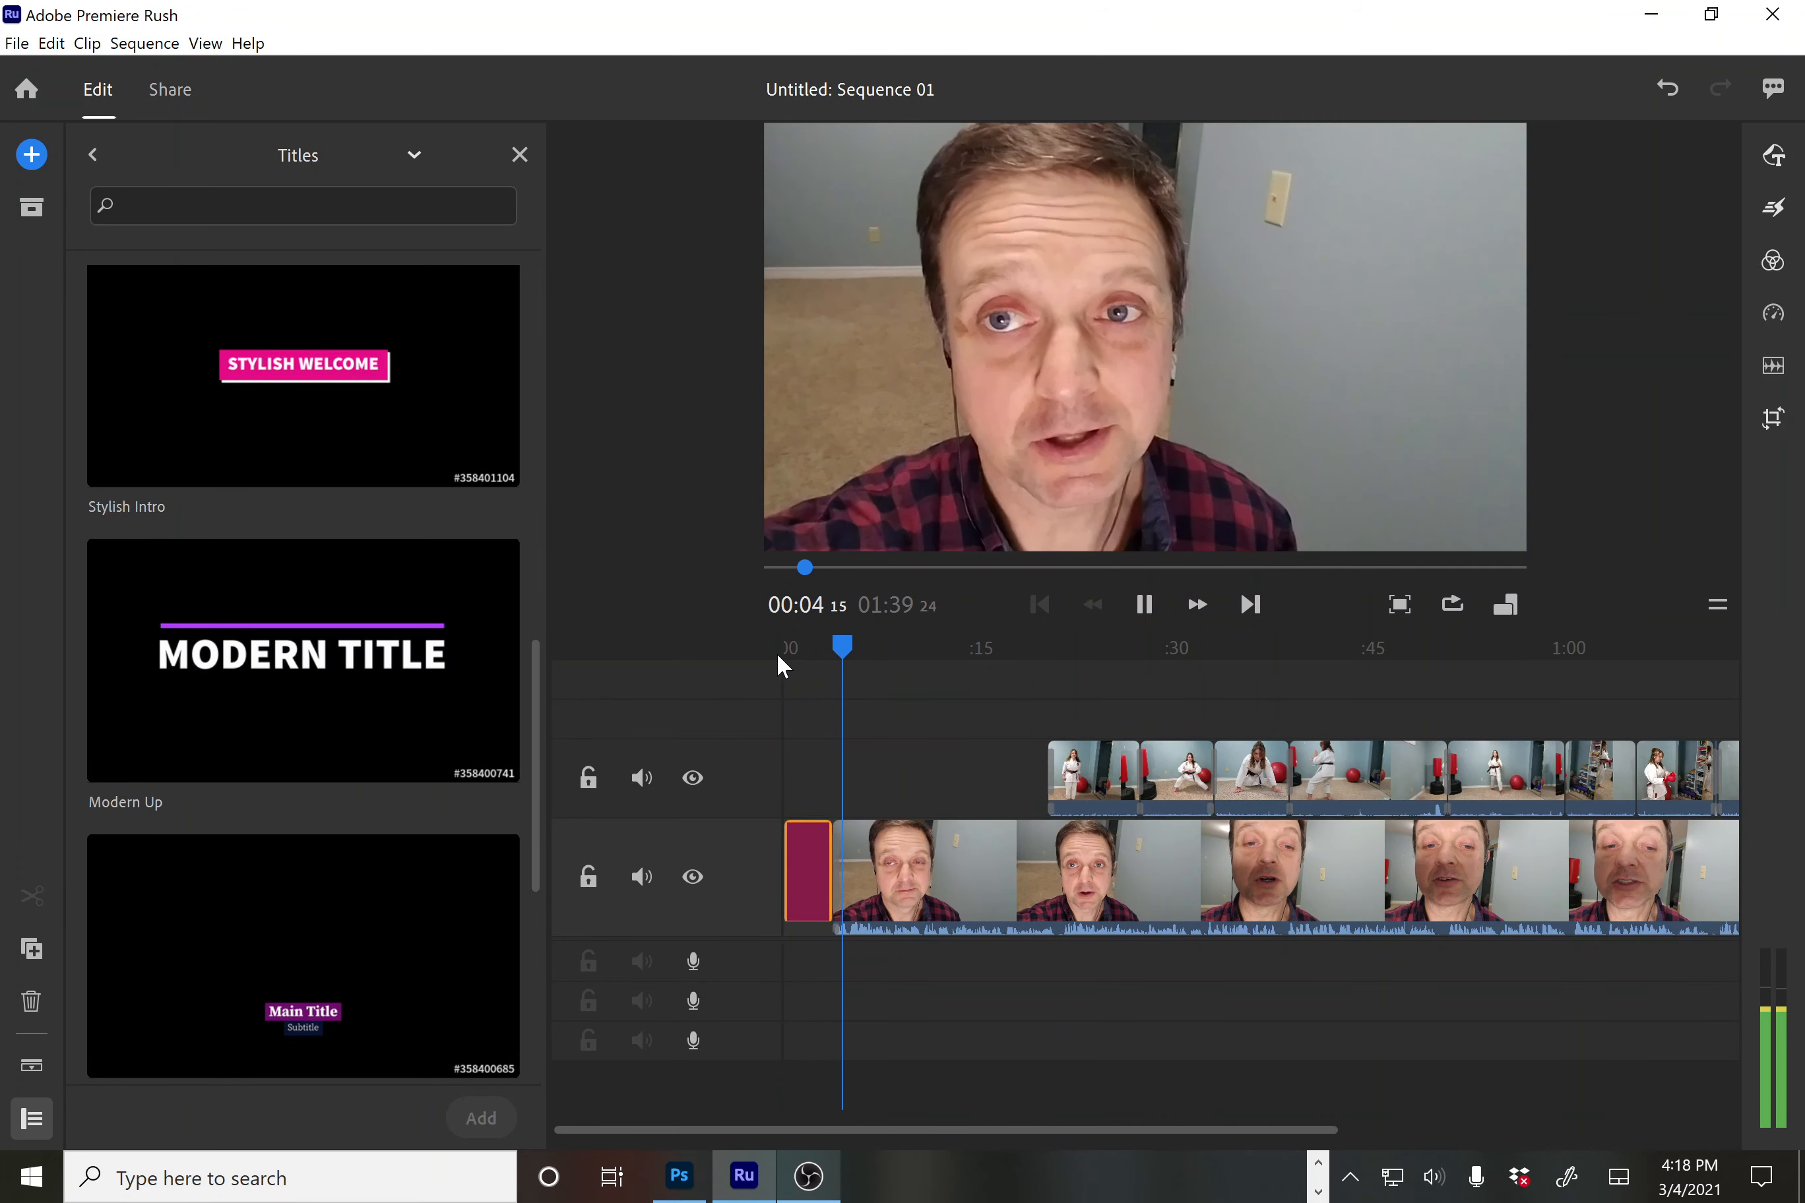
key(space)
drag(846, 656, 786, 663)
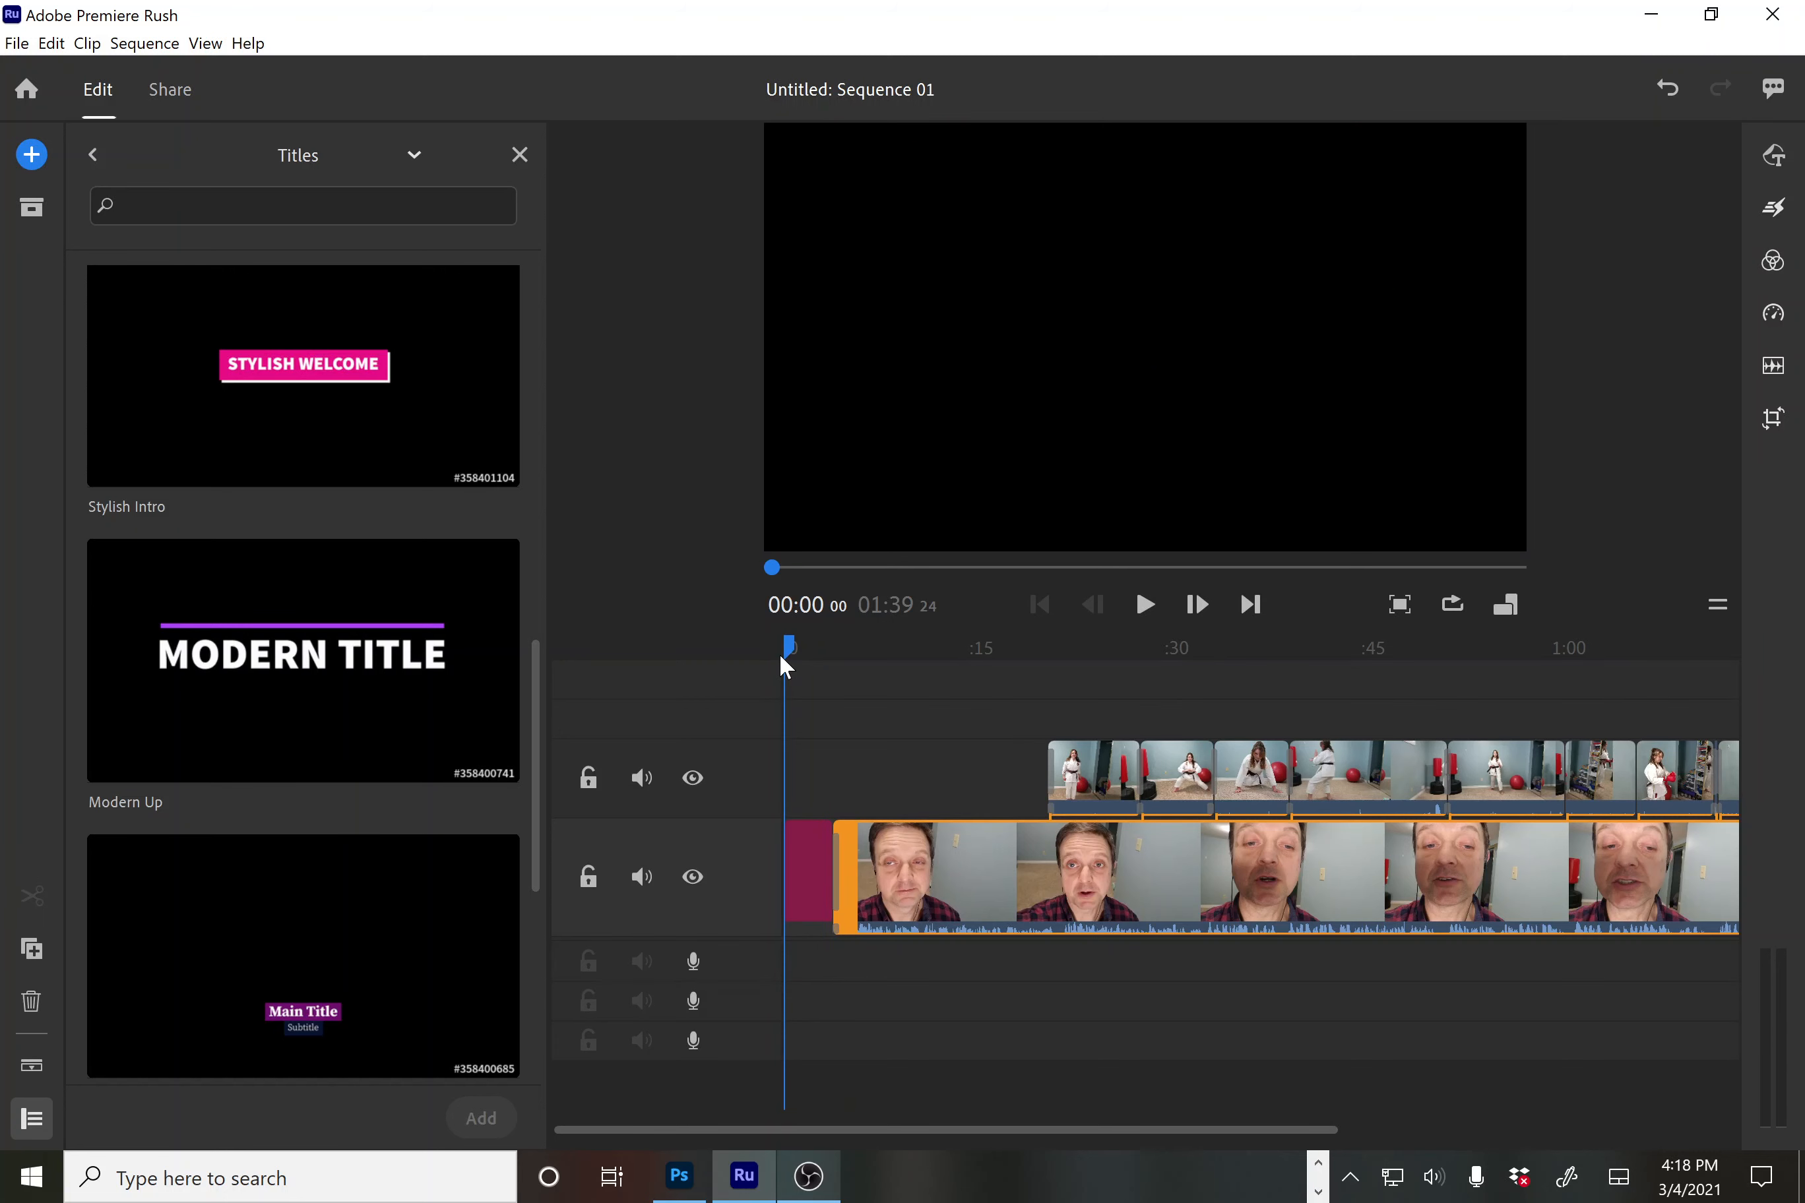
click(30, 158)
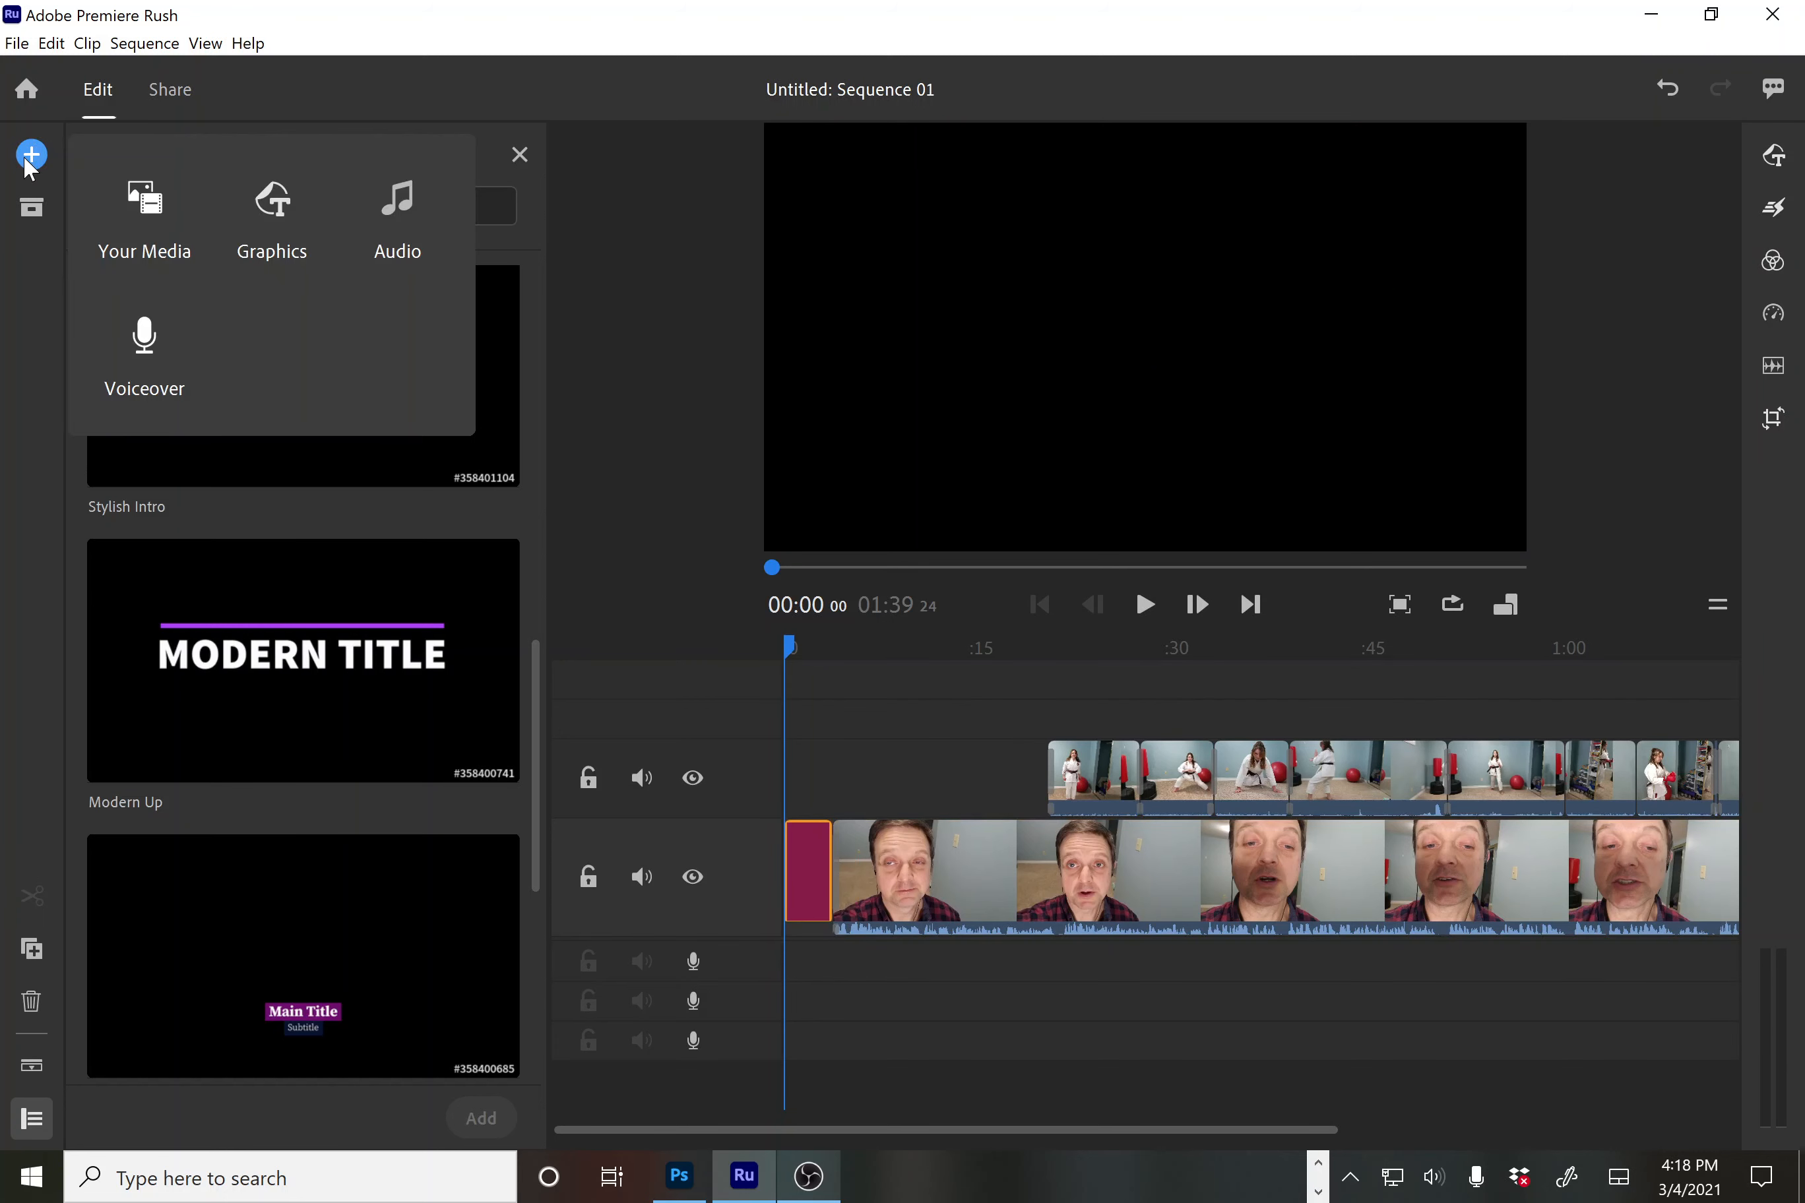
click(145, 221)
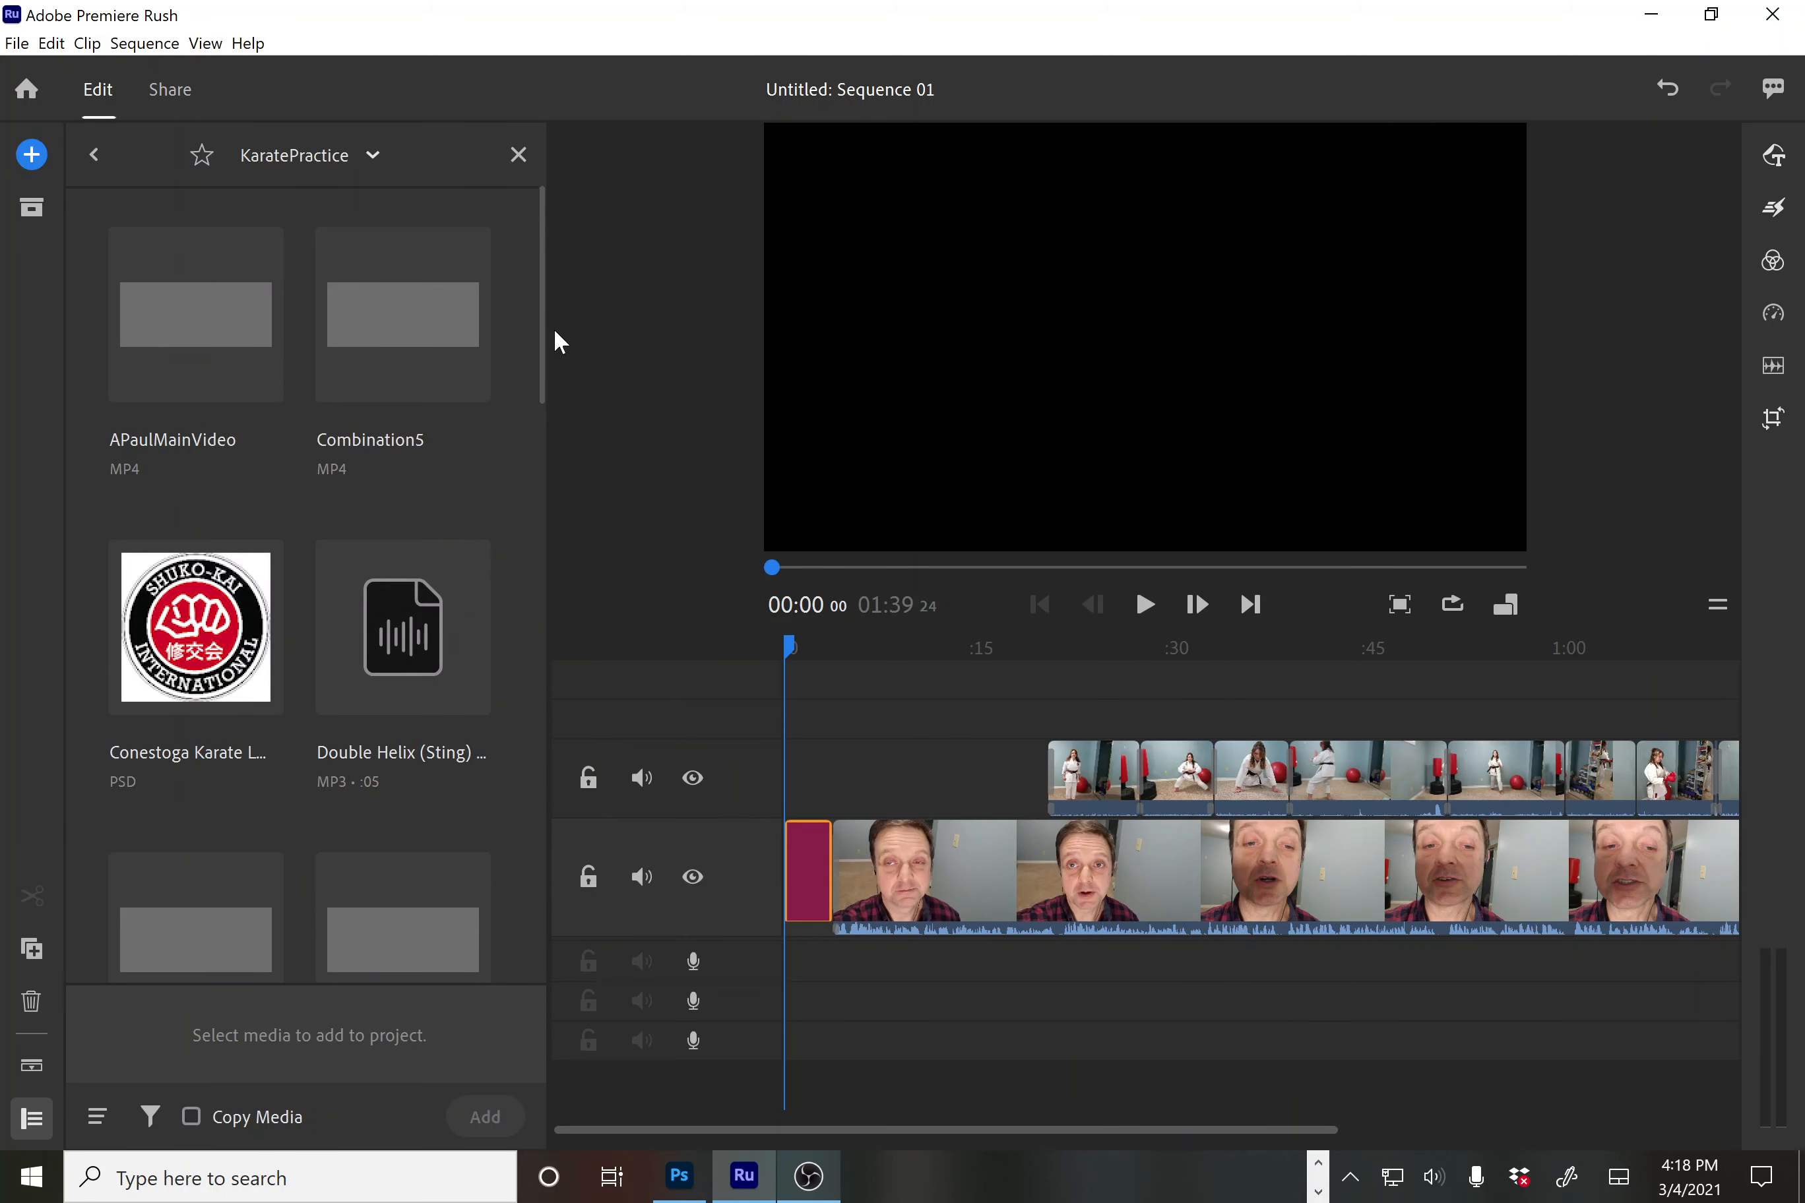
drag(544, 354, 544, 402)
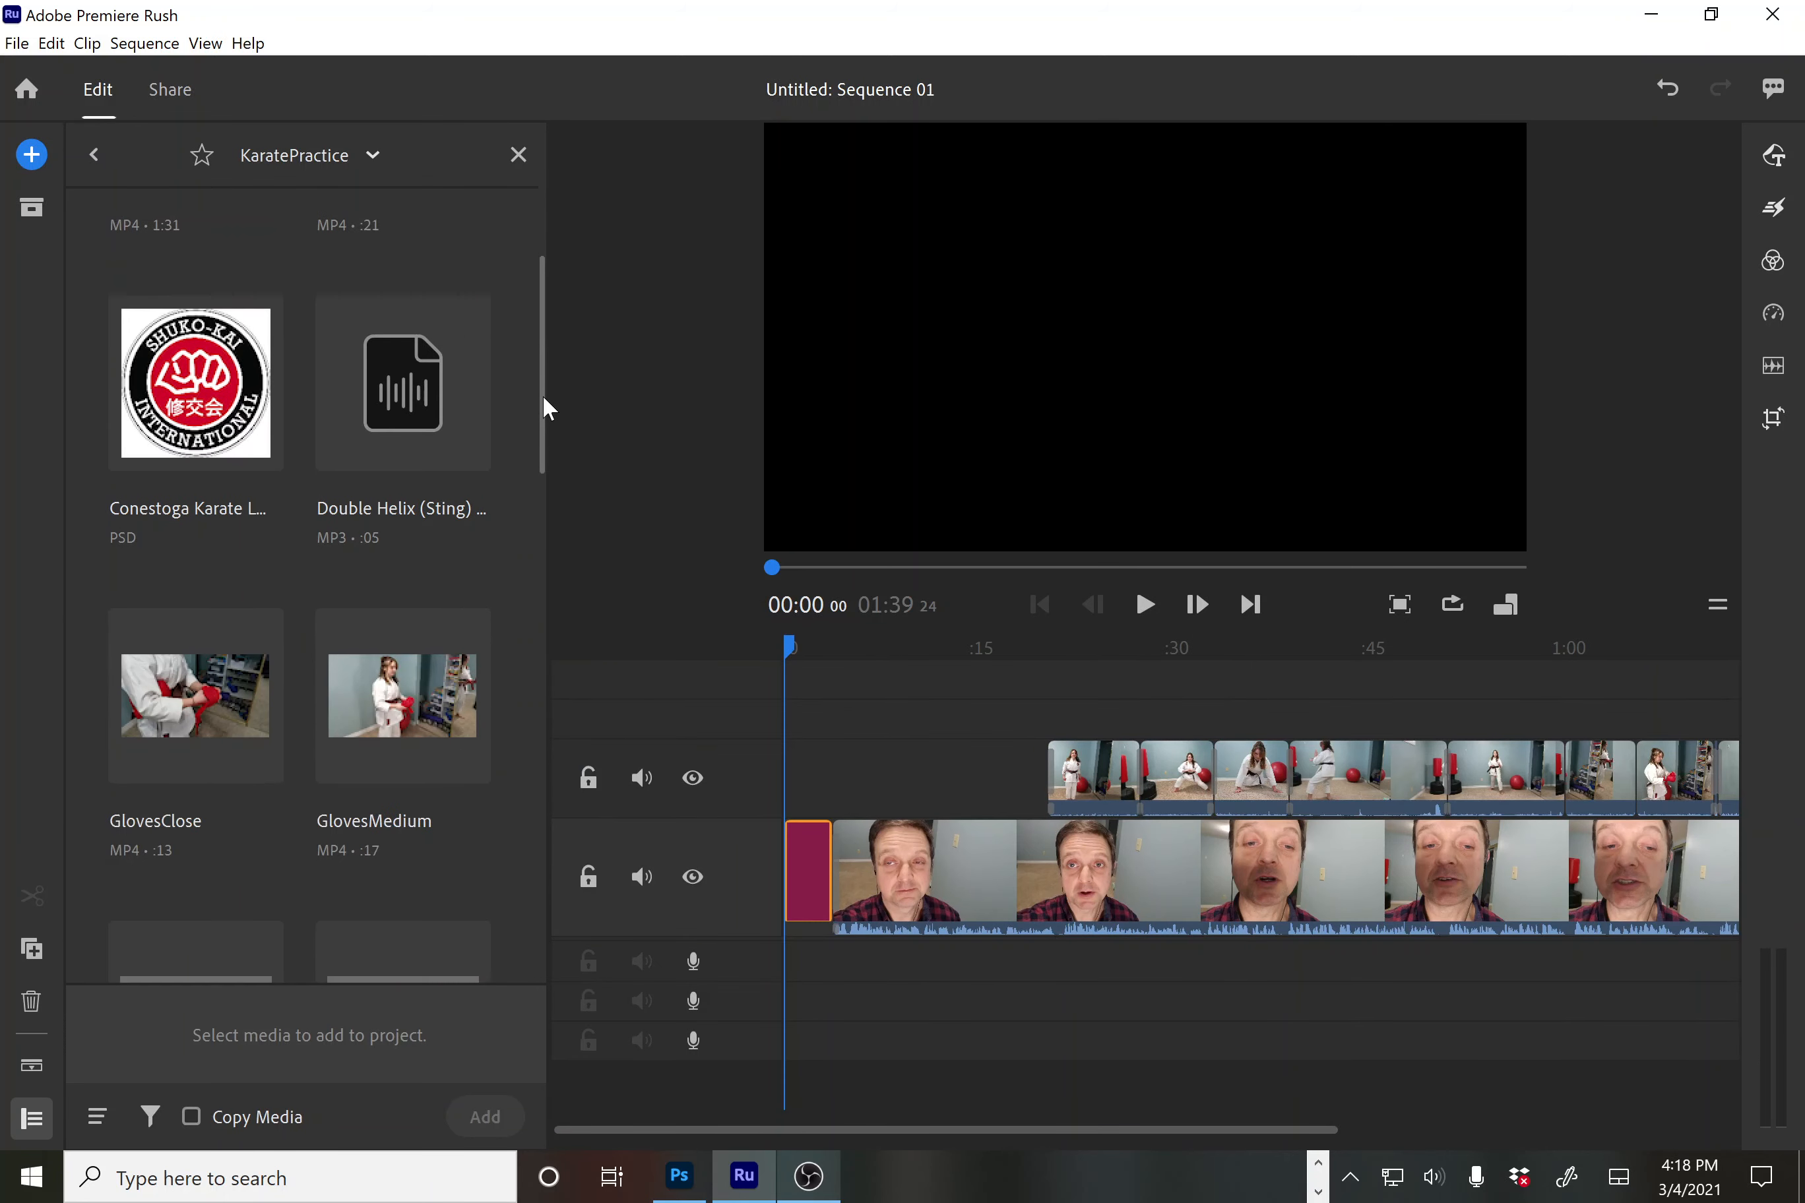
click(417, 394)
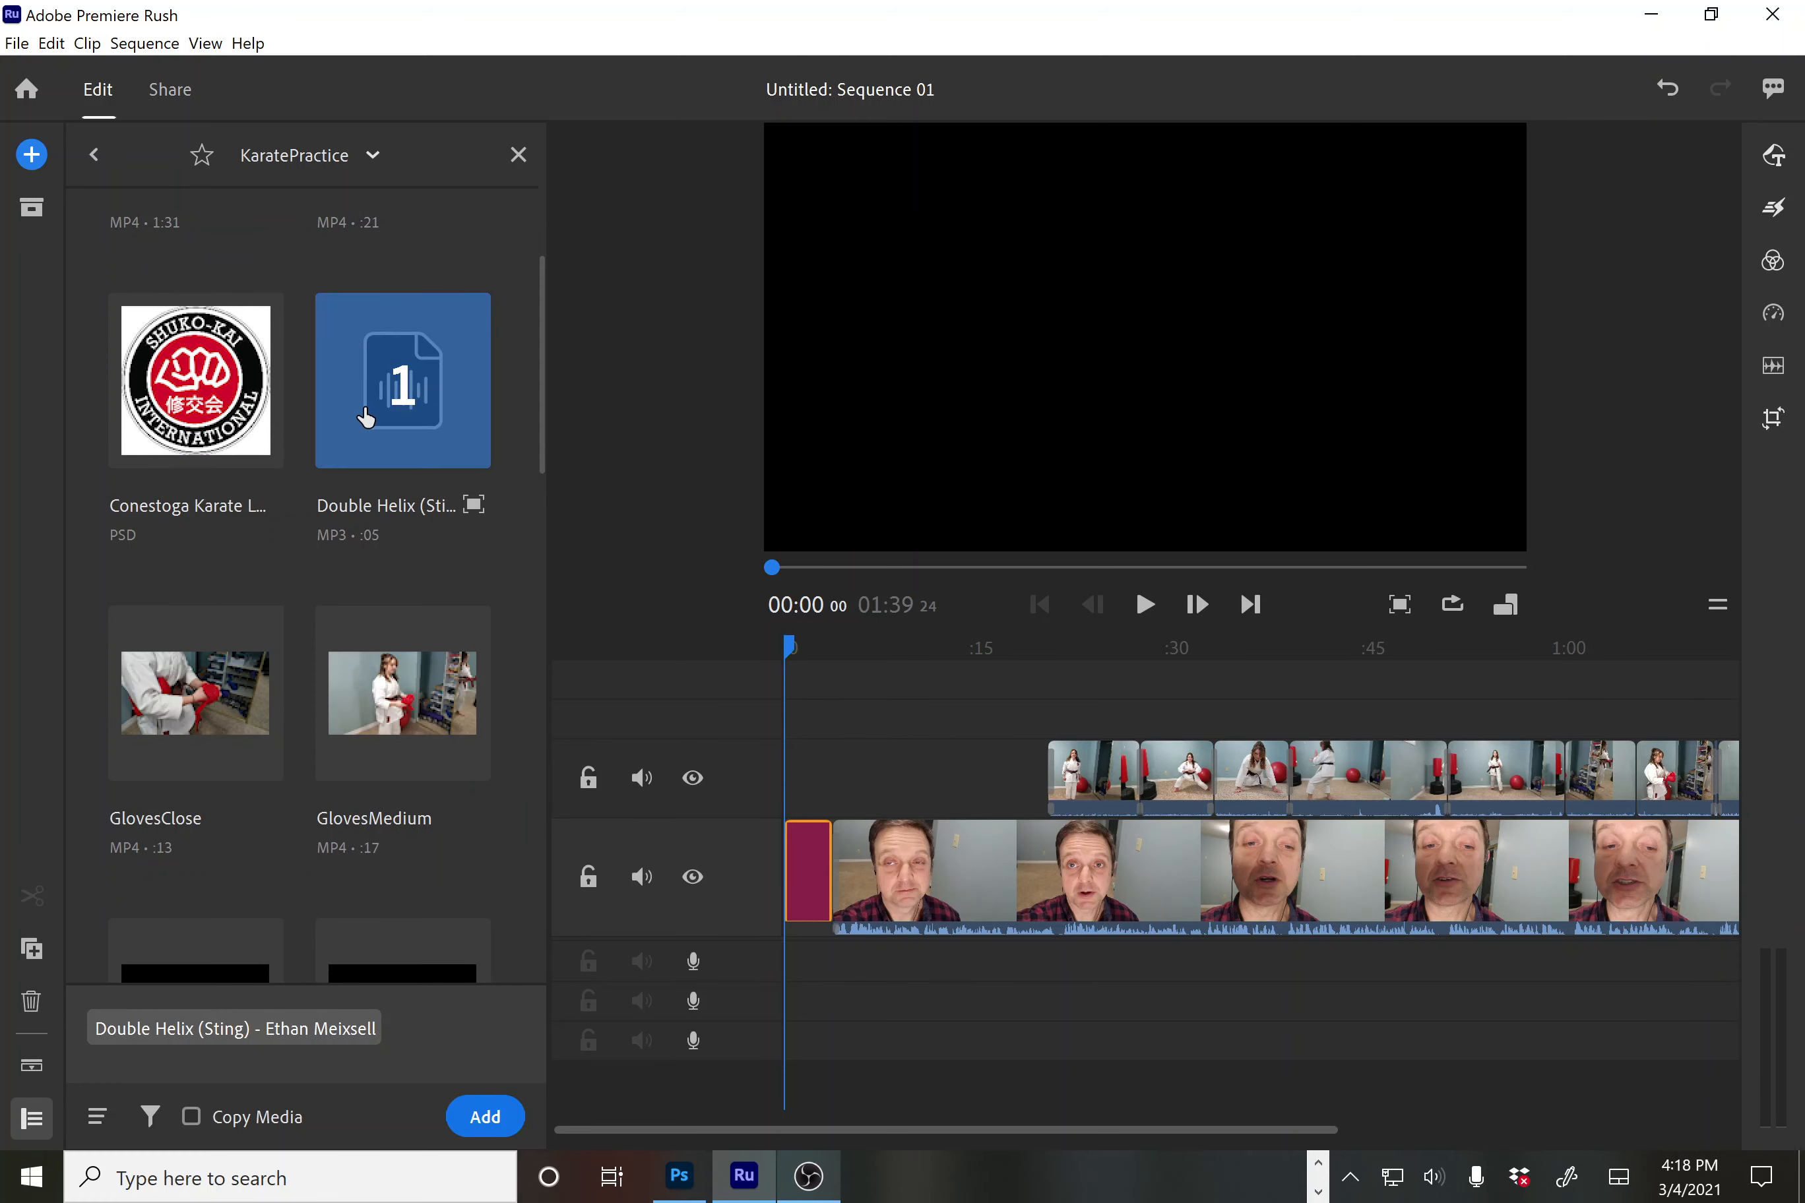
drag(654, 861, 789, 963)
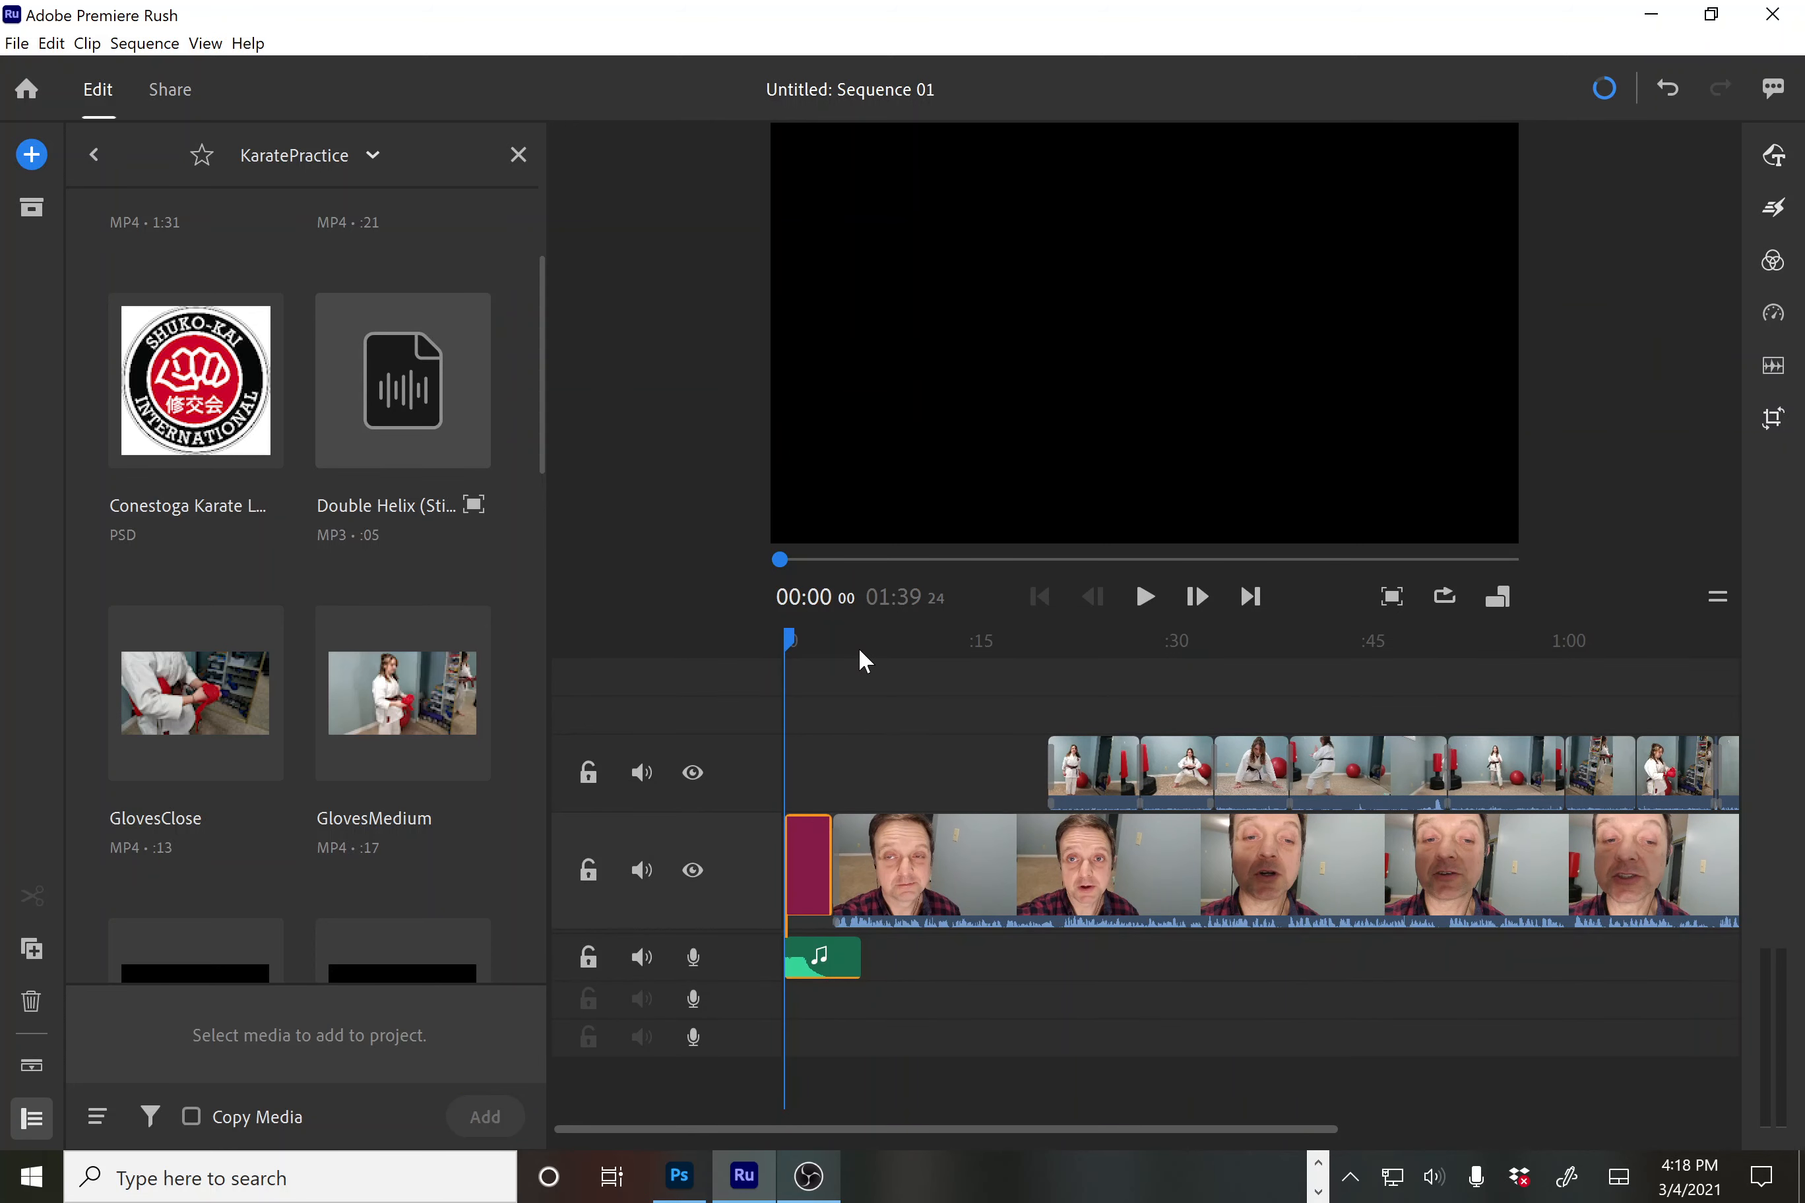
key(space)
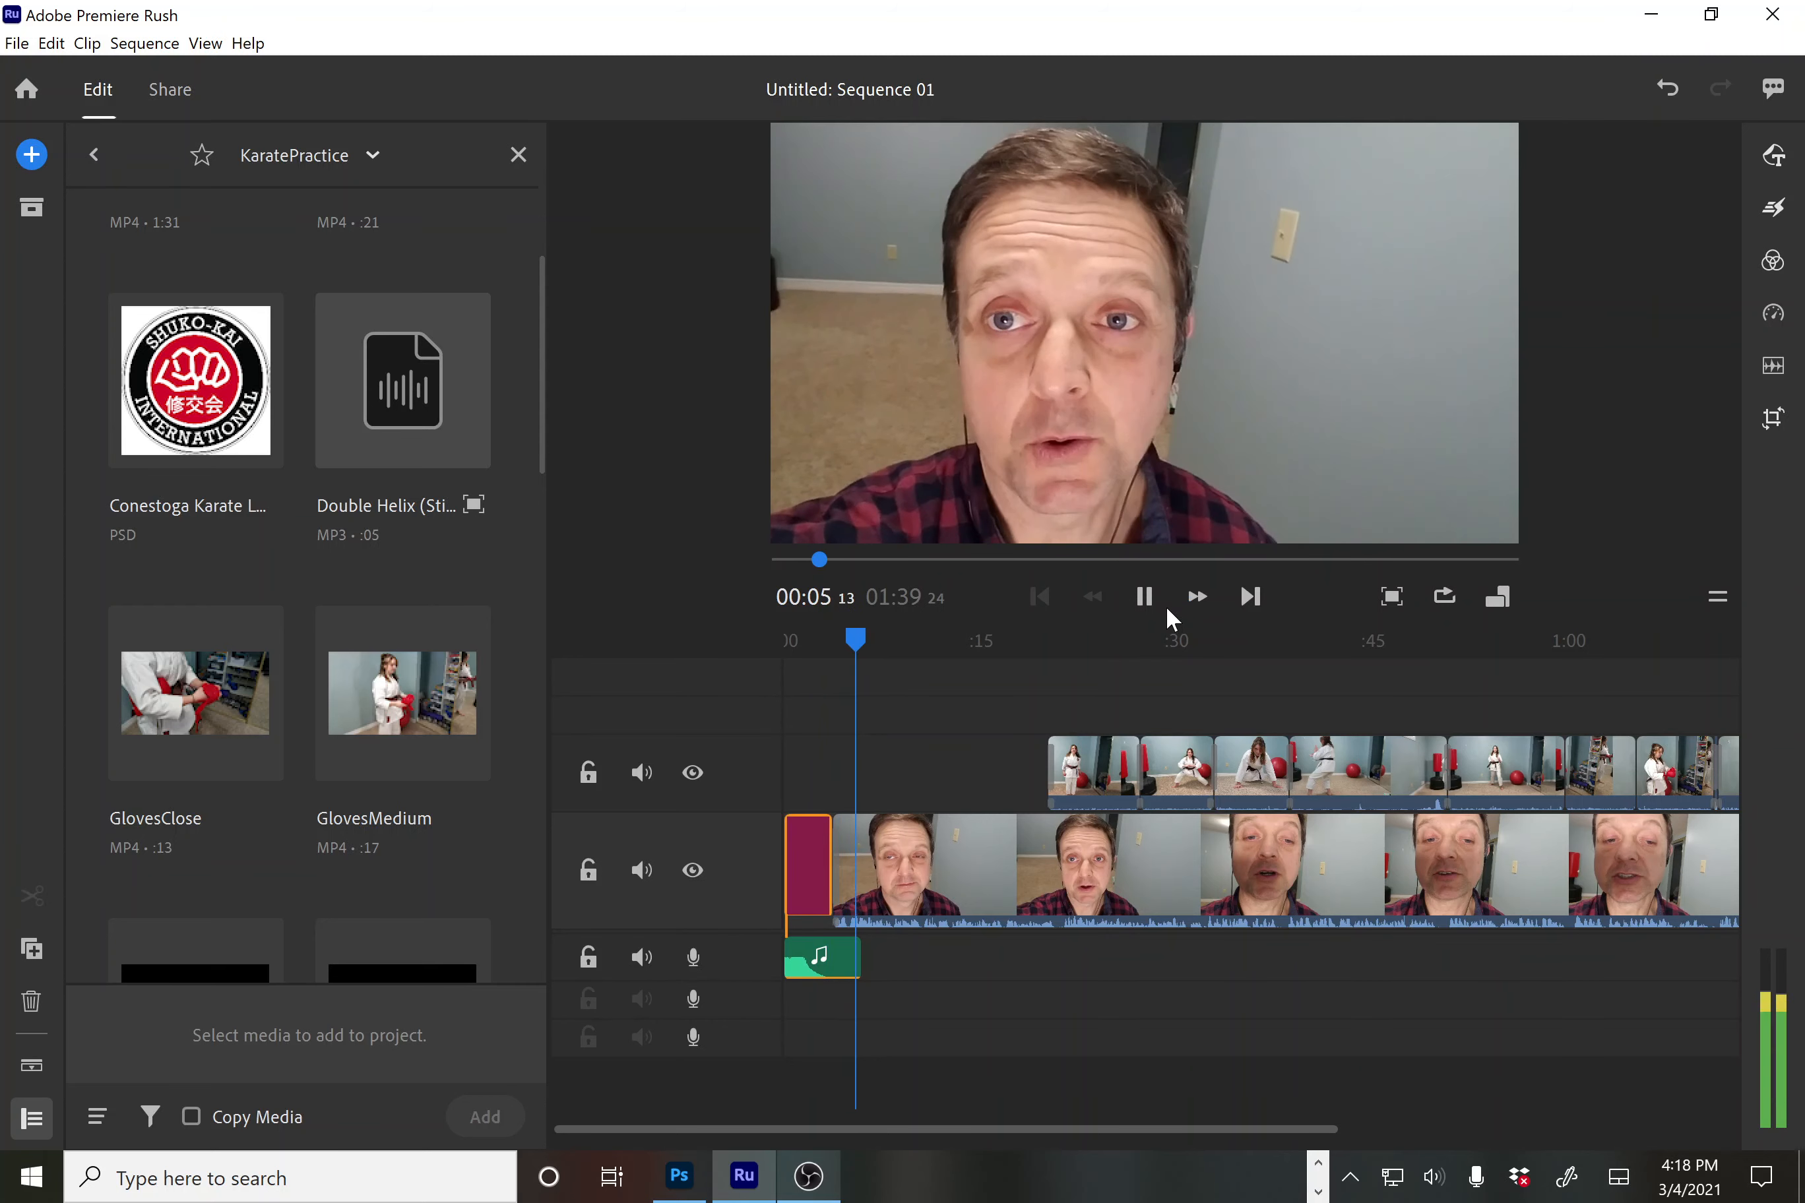
click(907, 653)
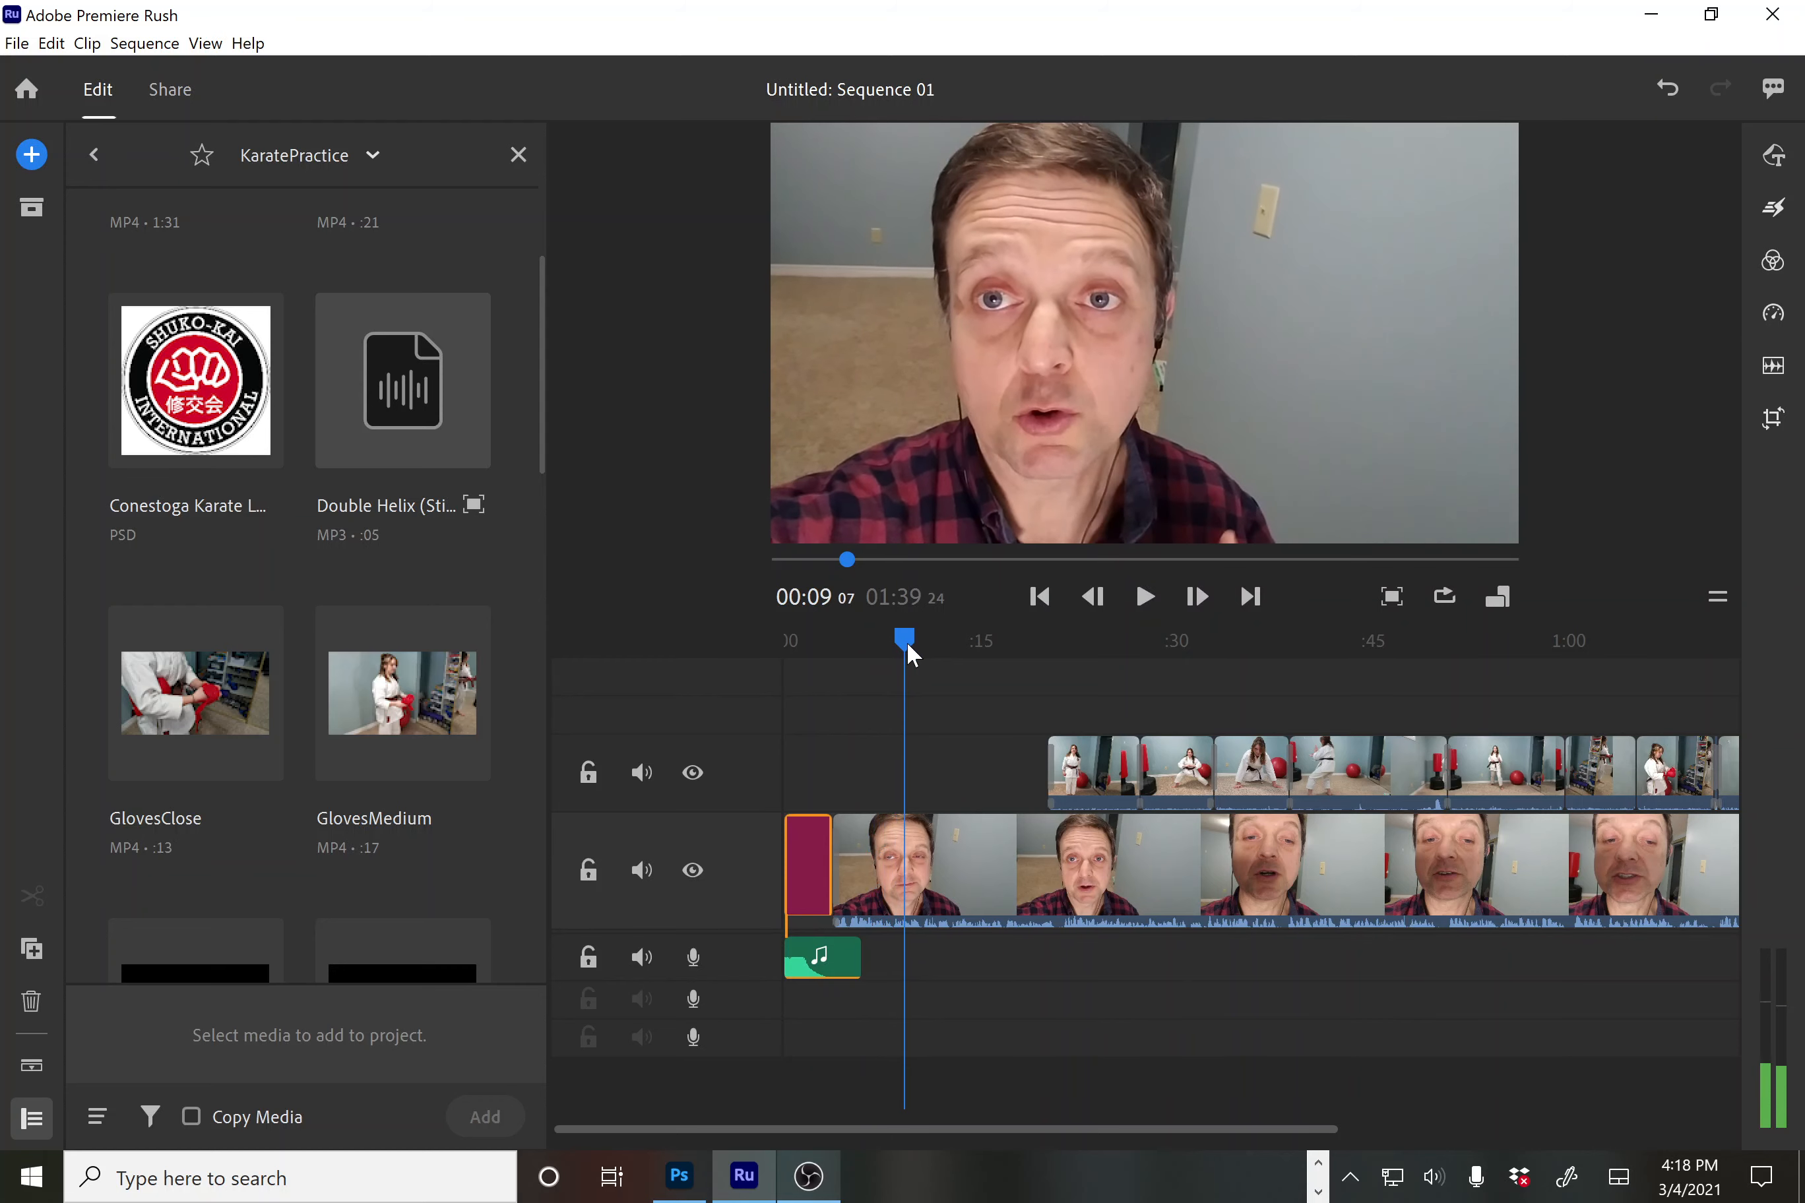
drag(907, 654, 791, 792)
With the KARATE GRACE clip selected, reopen the Graphics panel and browse title templates
click(796, 826)
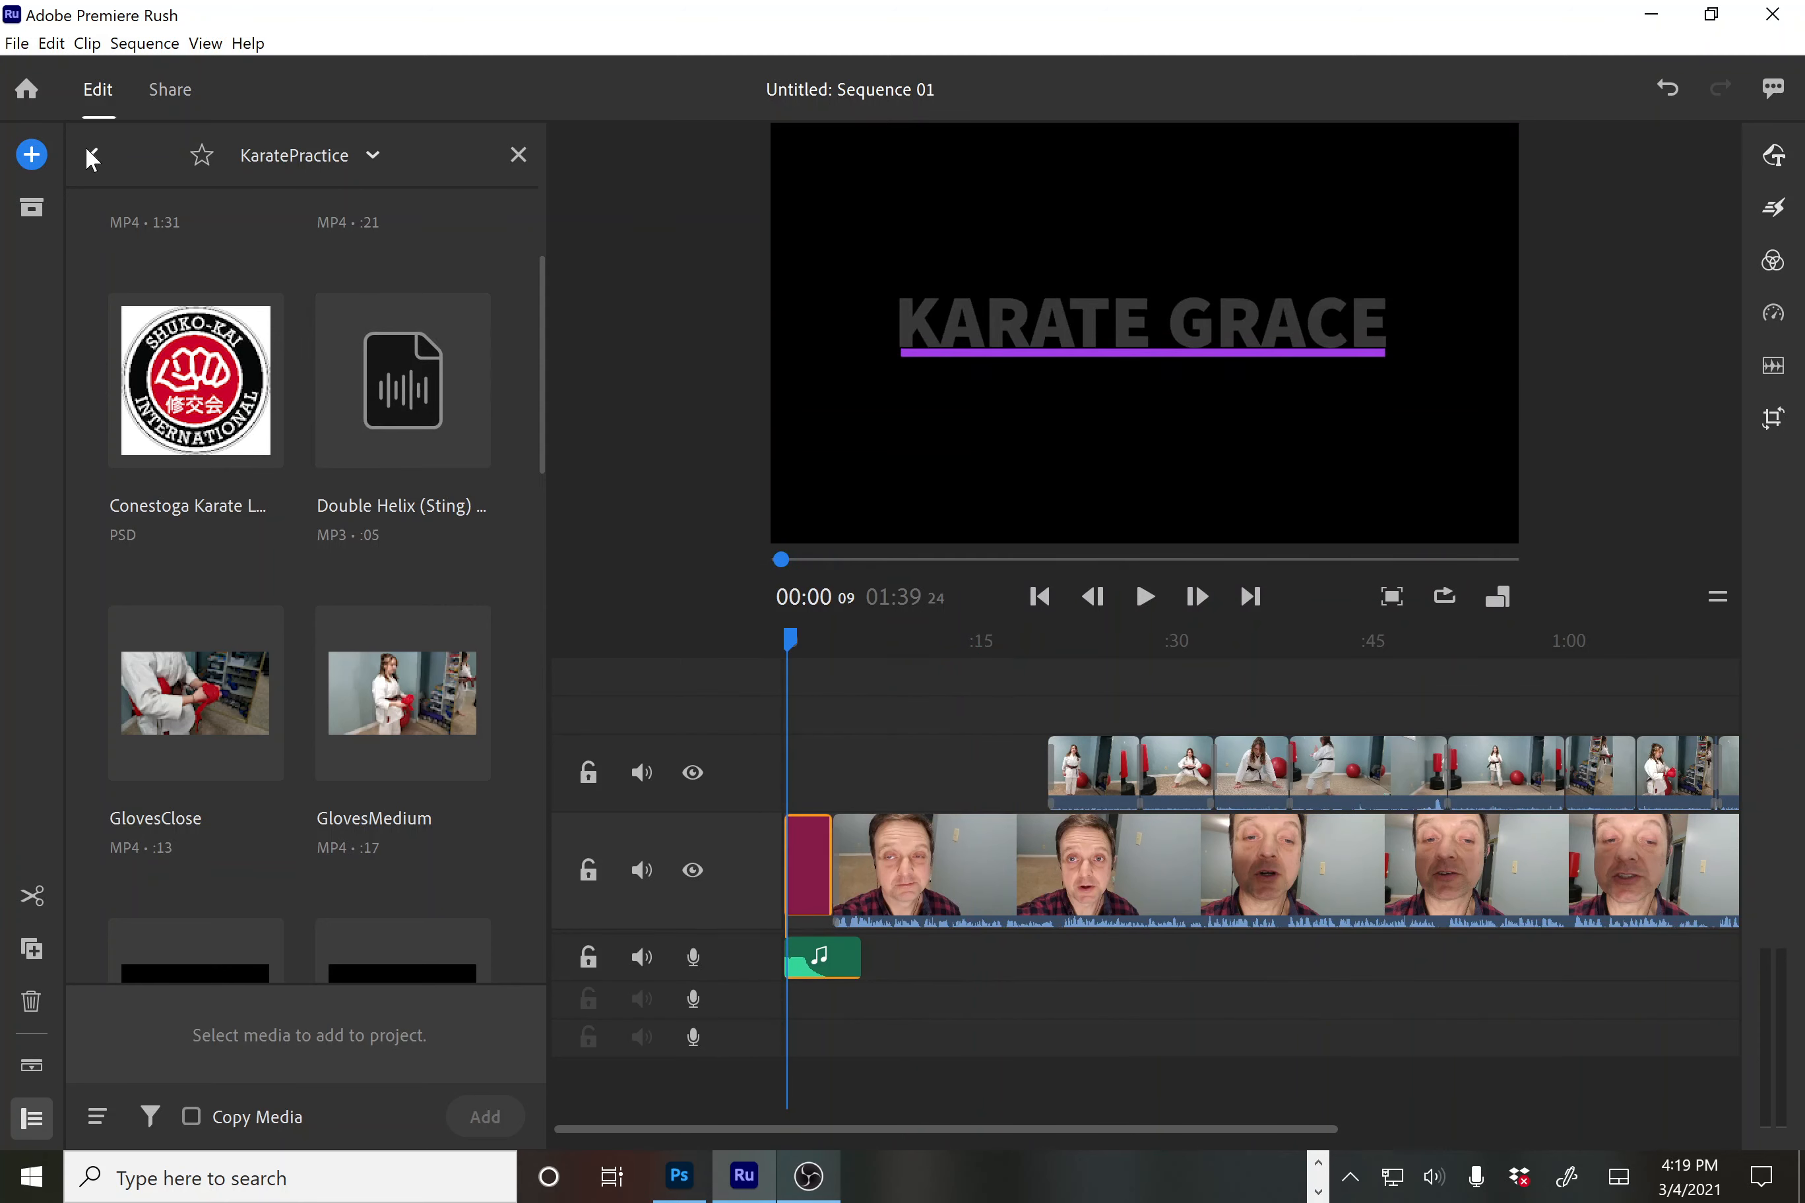
click(1774, 158)
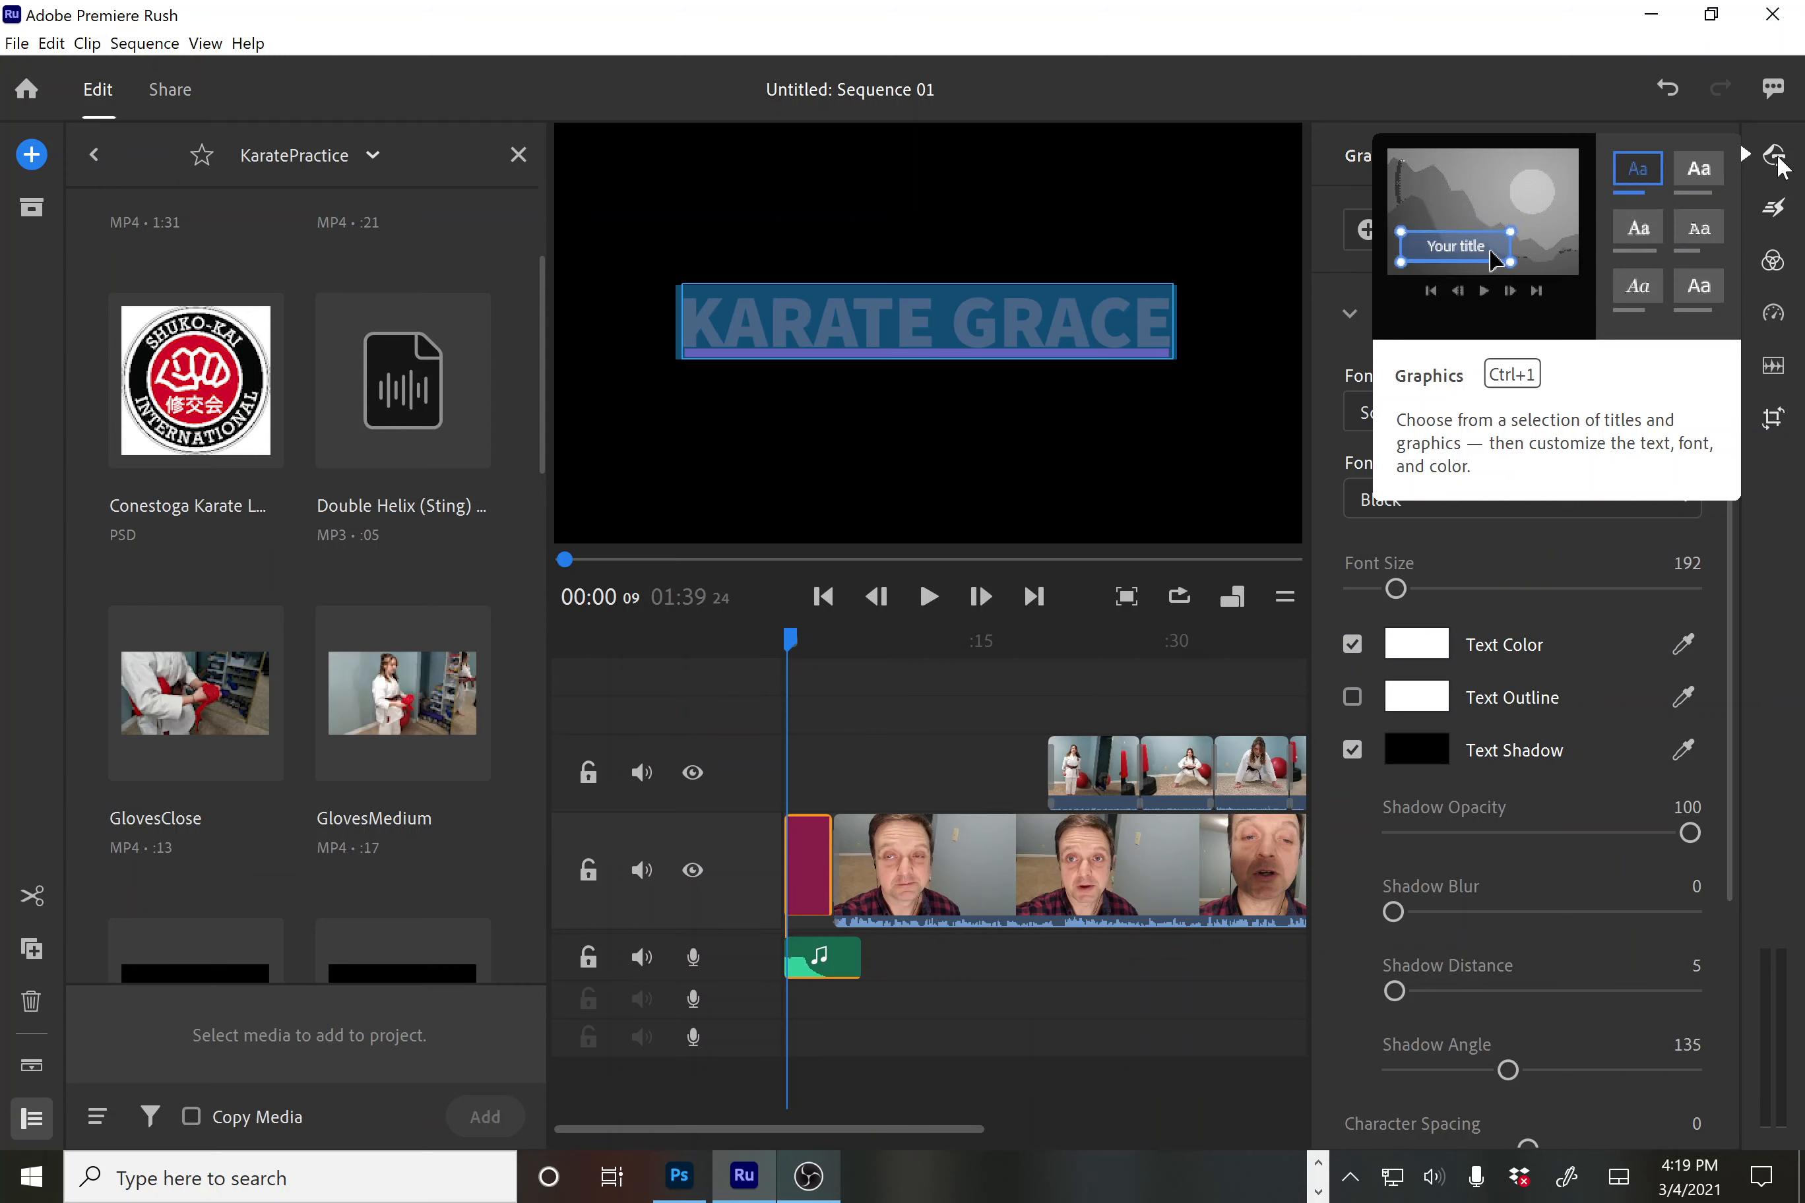
click(1778, 163)
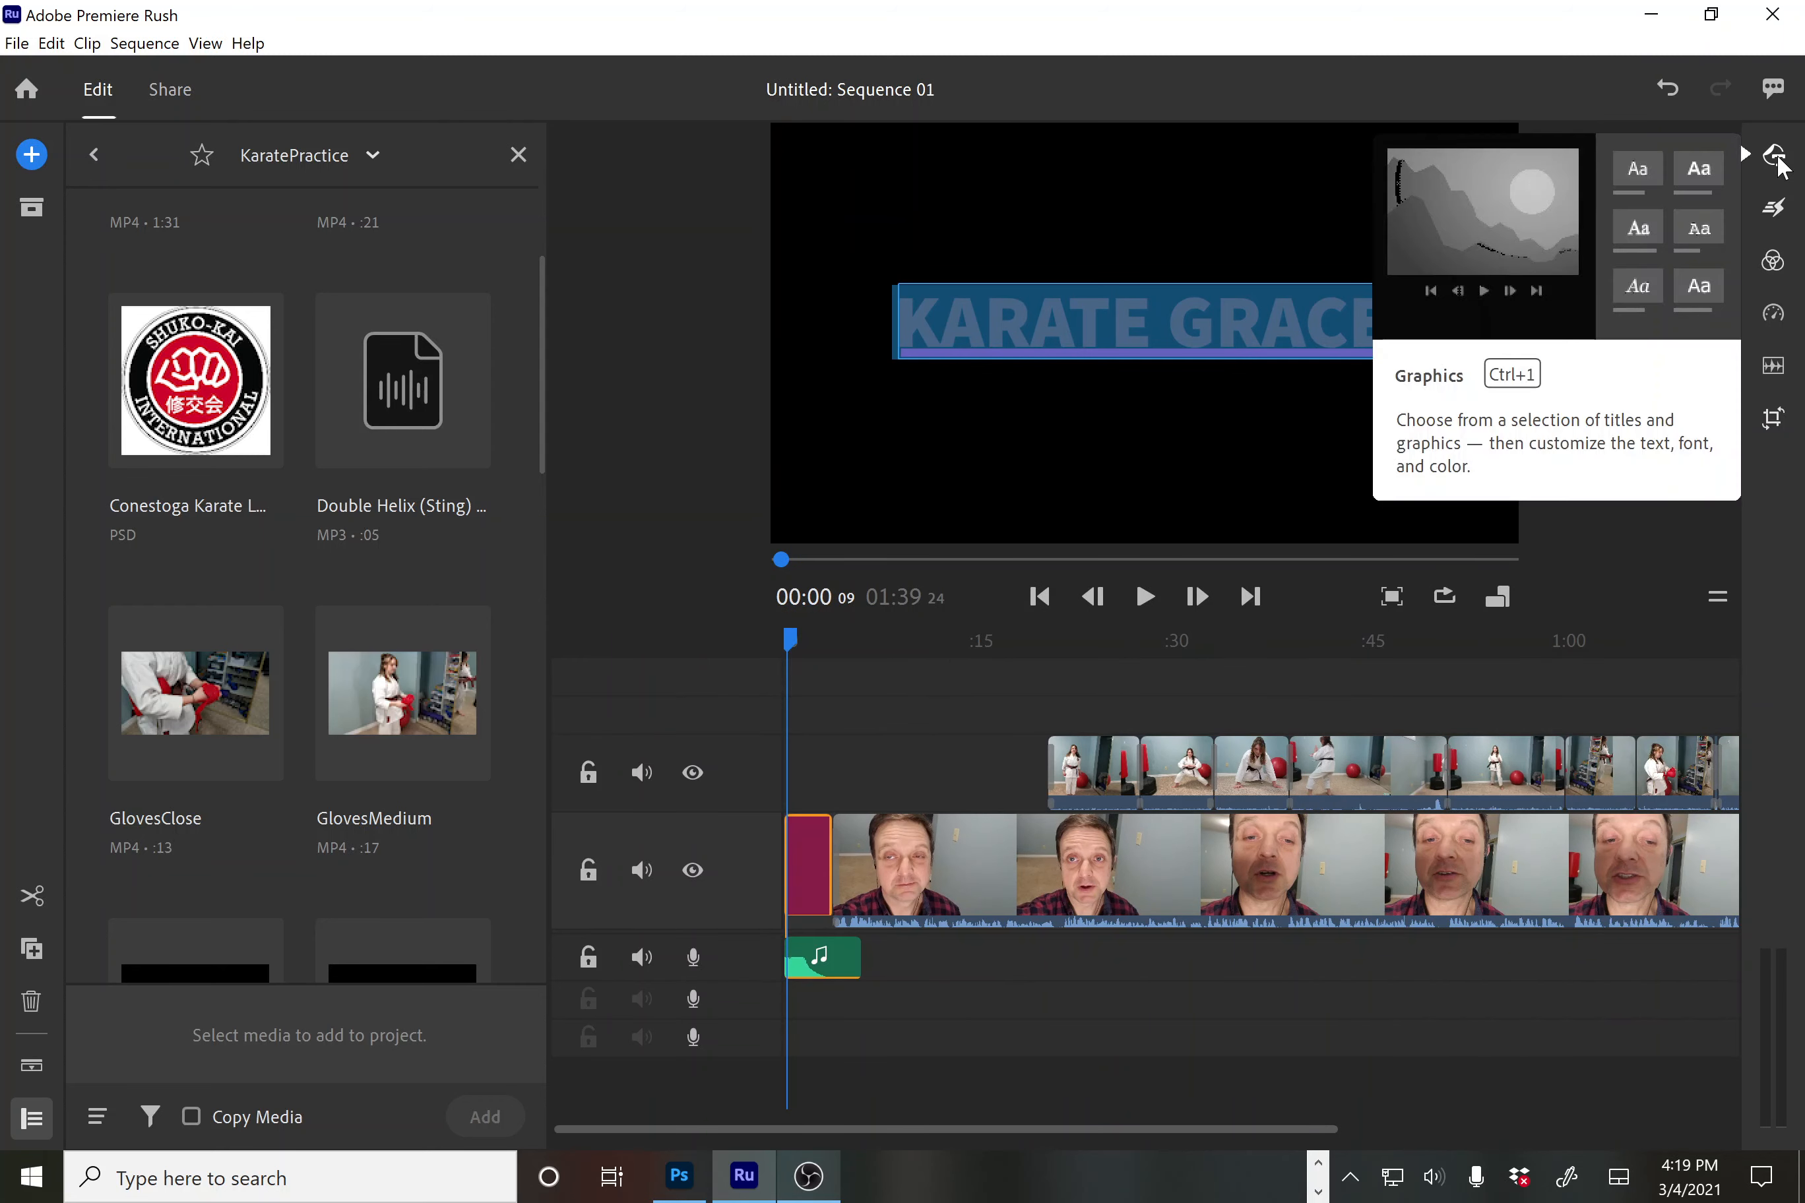
click(1778, 163)
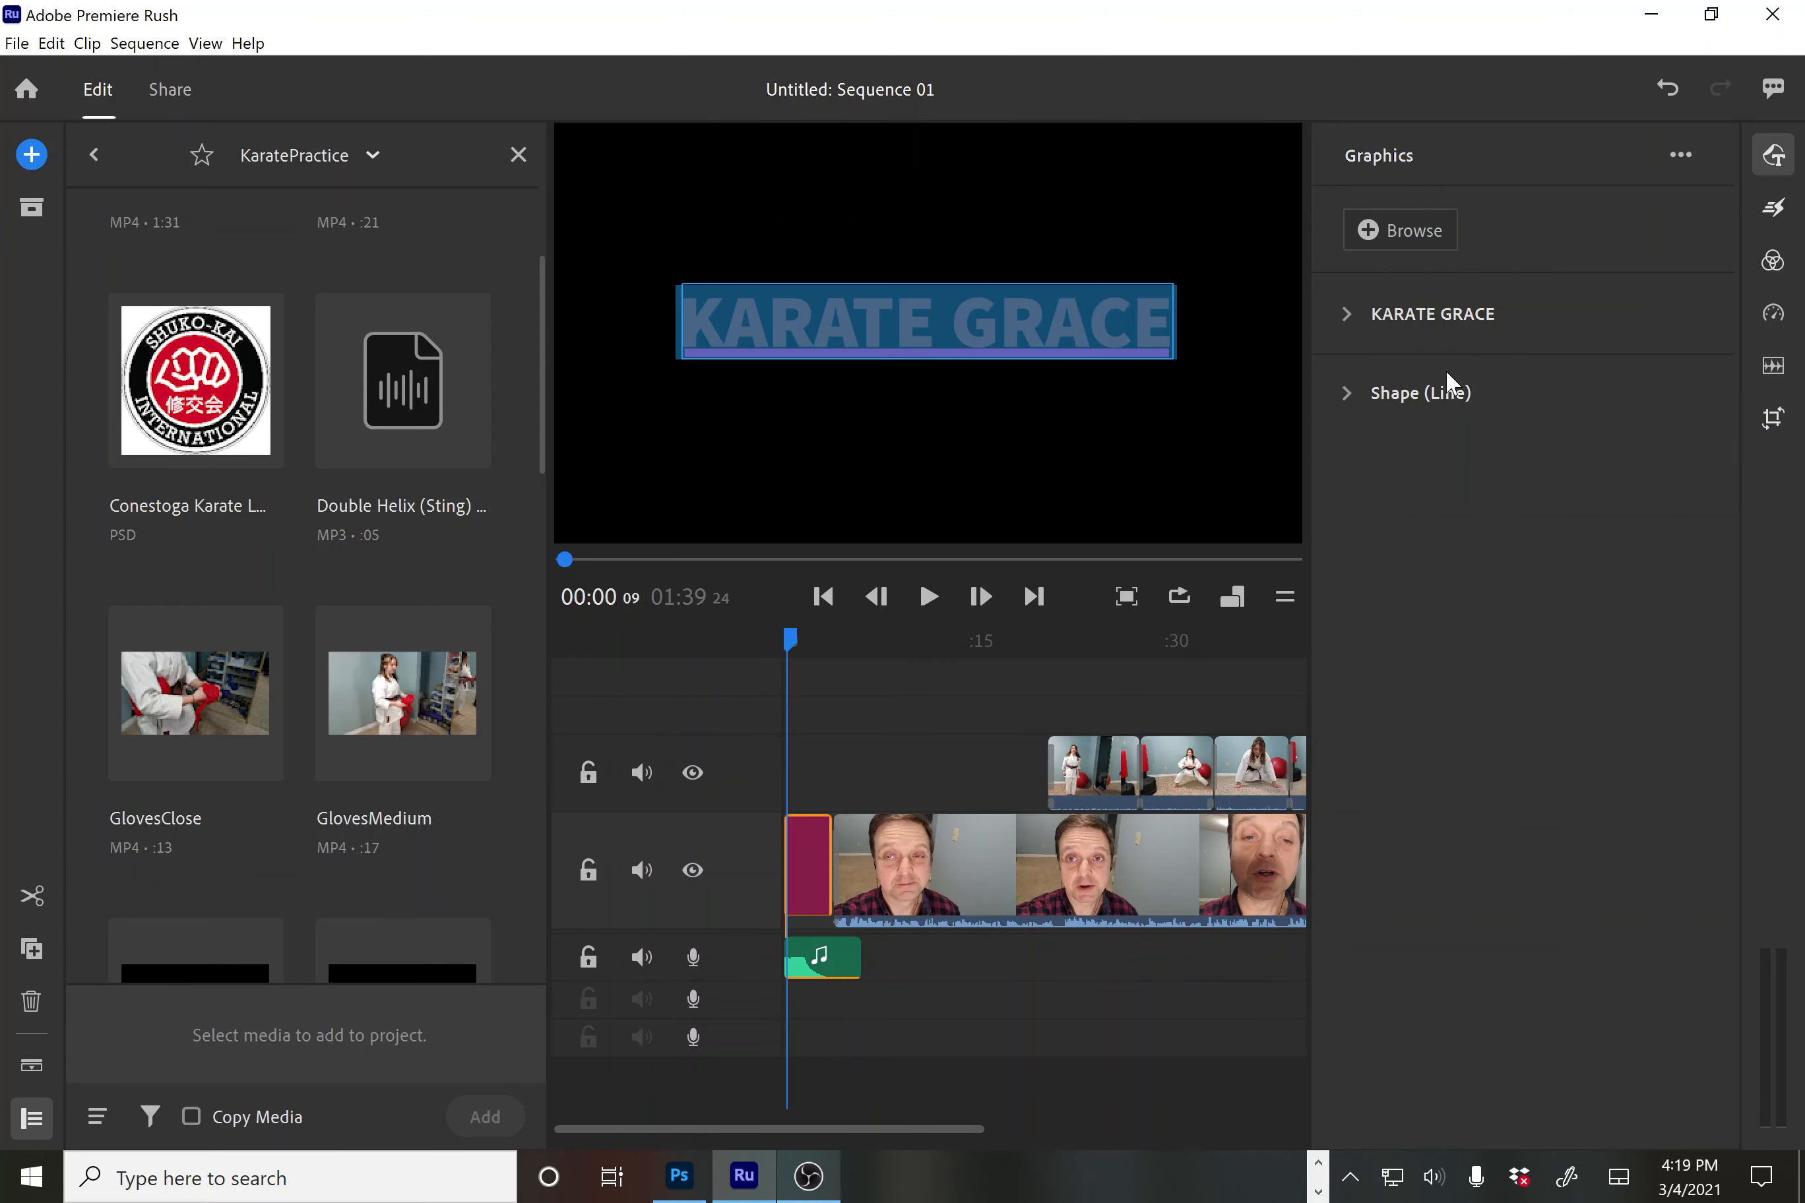
click(1390, 227)
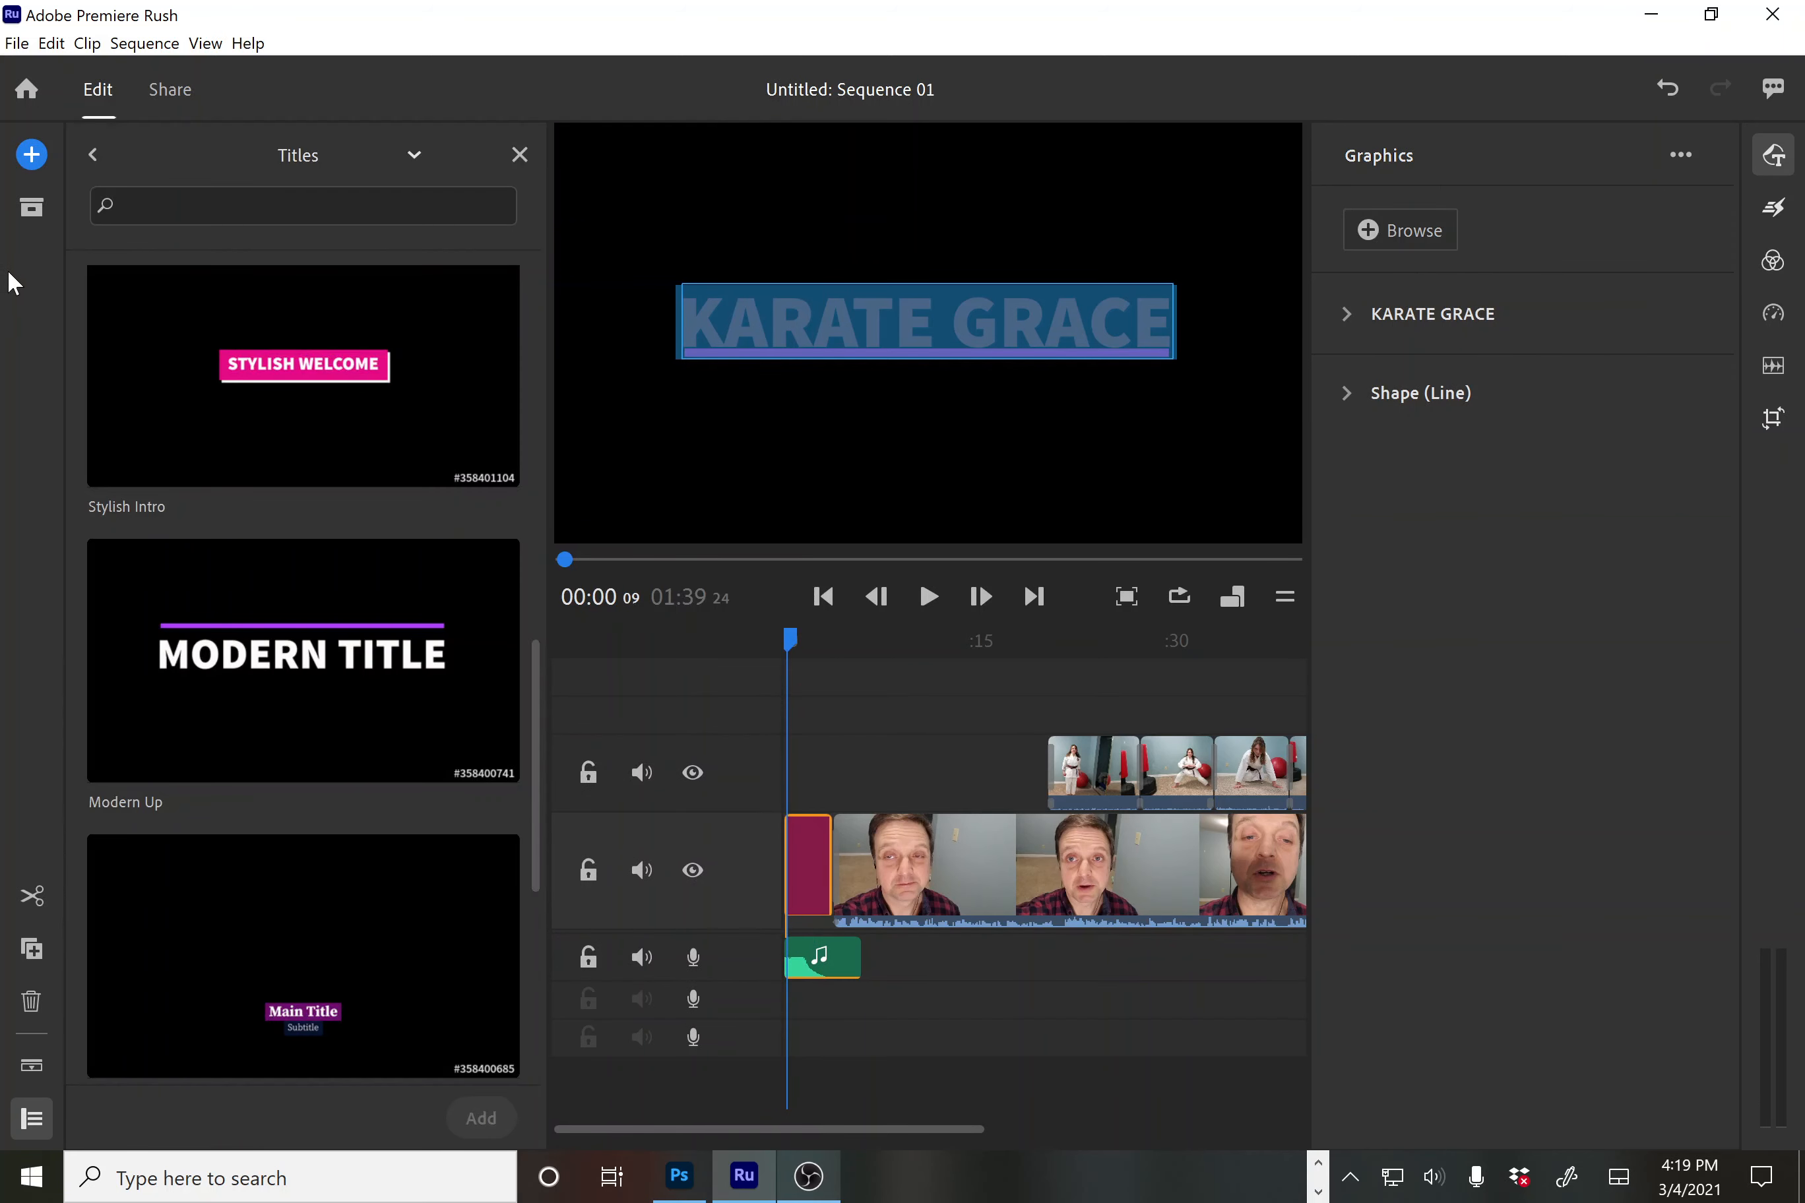
Switch the template category to Titles and select Basic Lower-Third Left
click(413, 152)
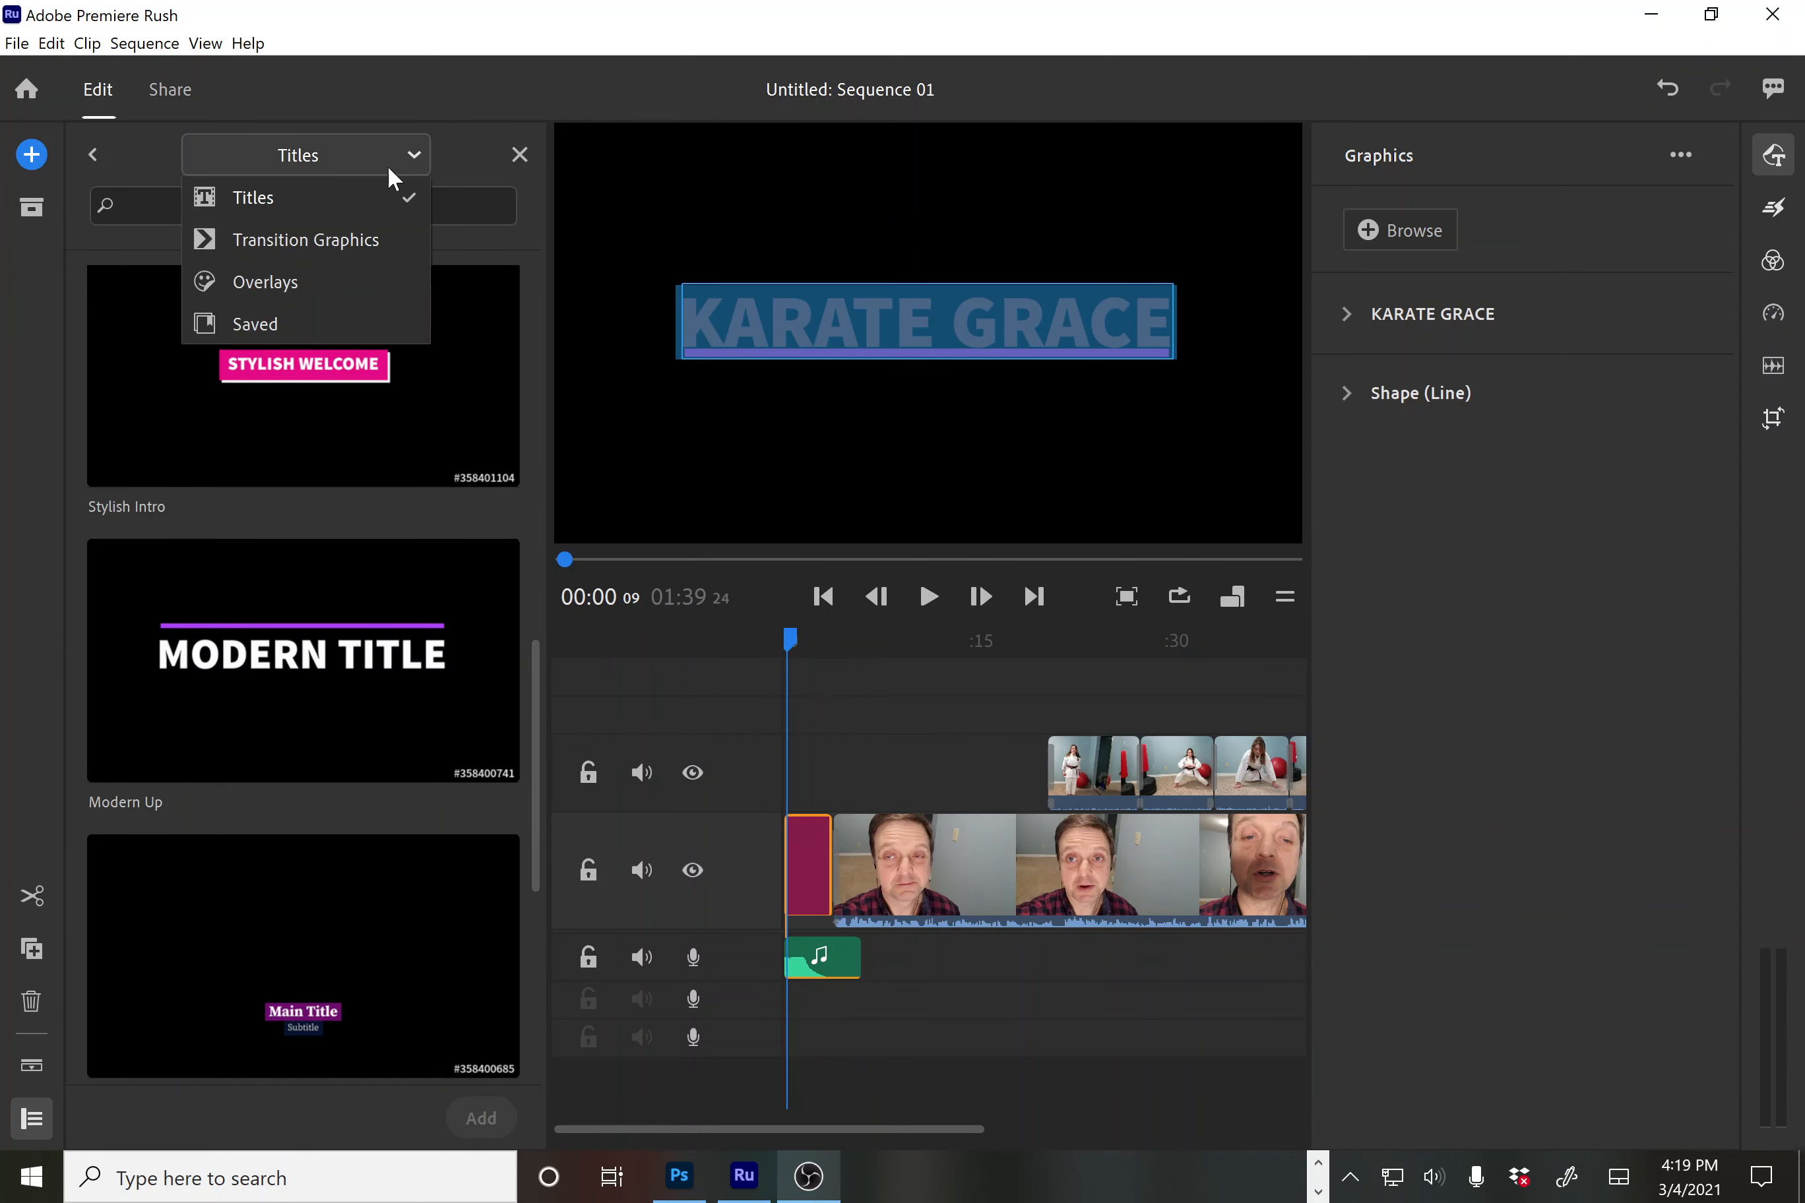
click(263, 281)
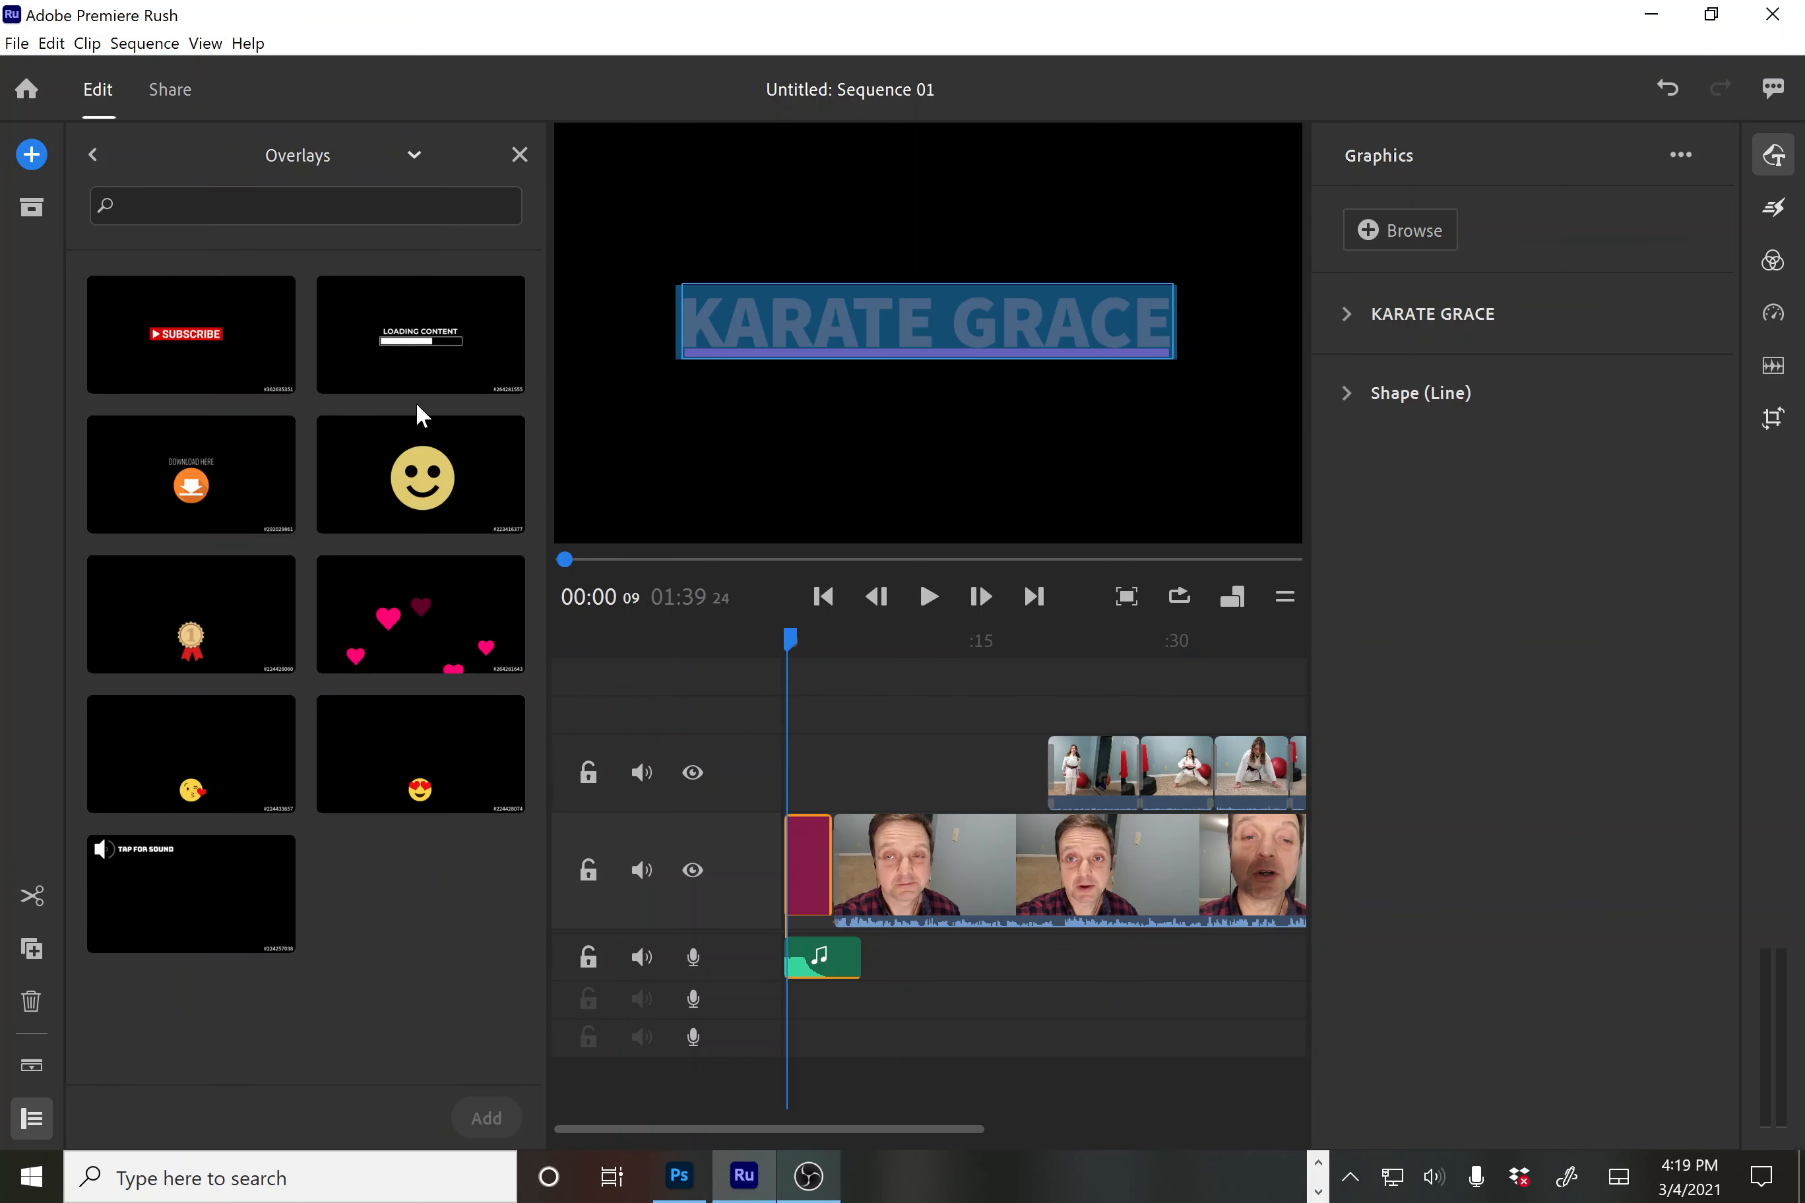
click(414, 155)
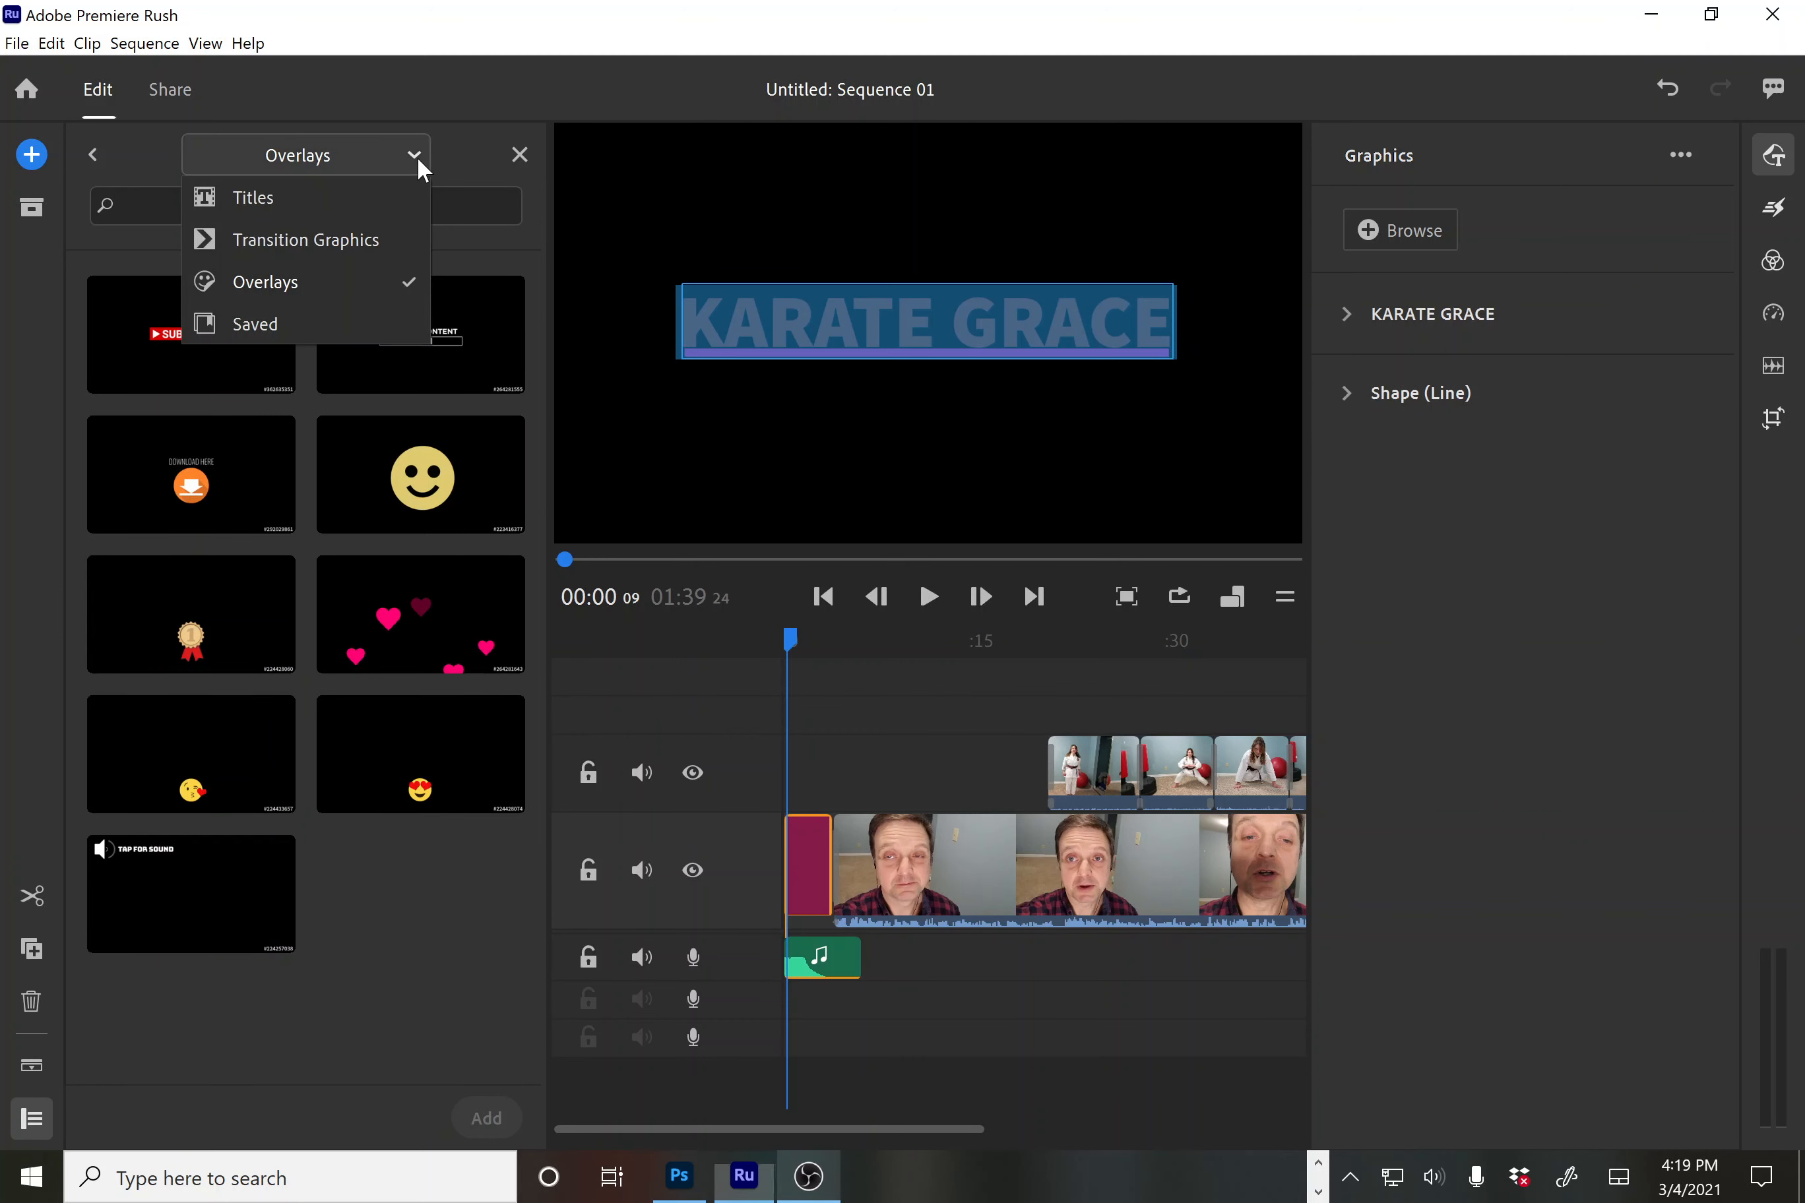
click(256, 199)
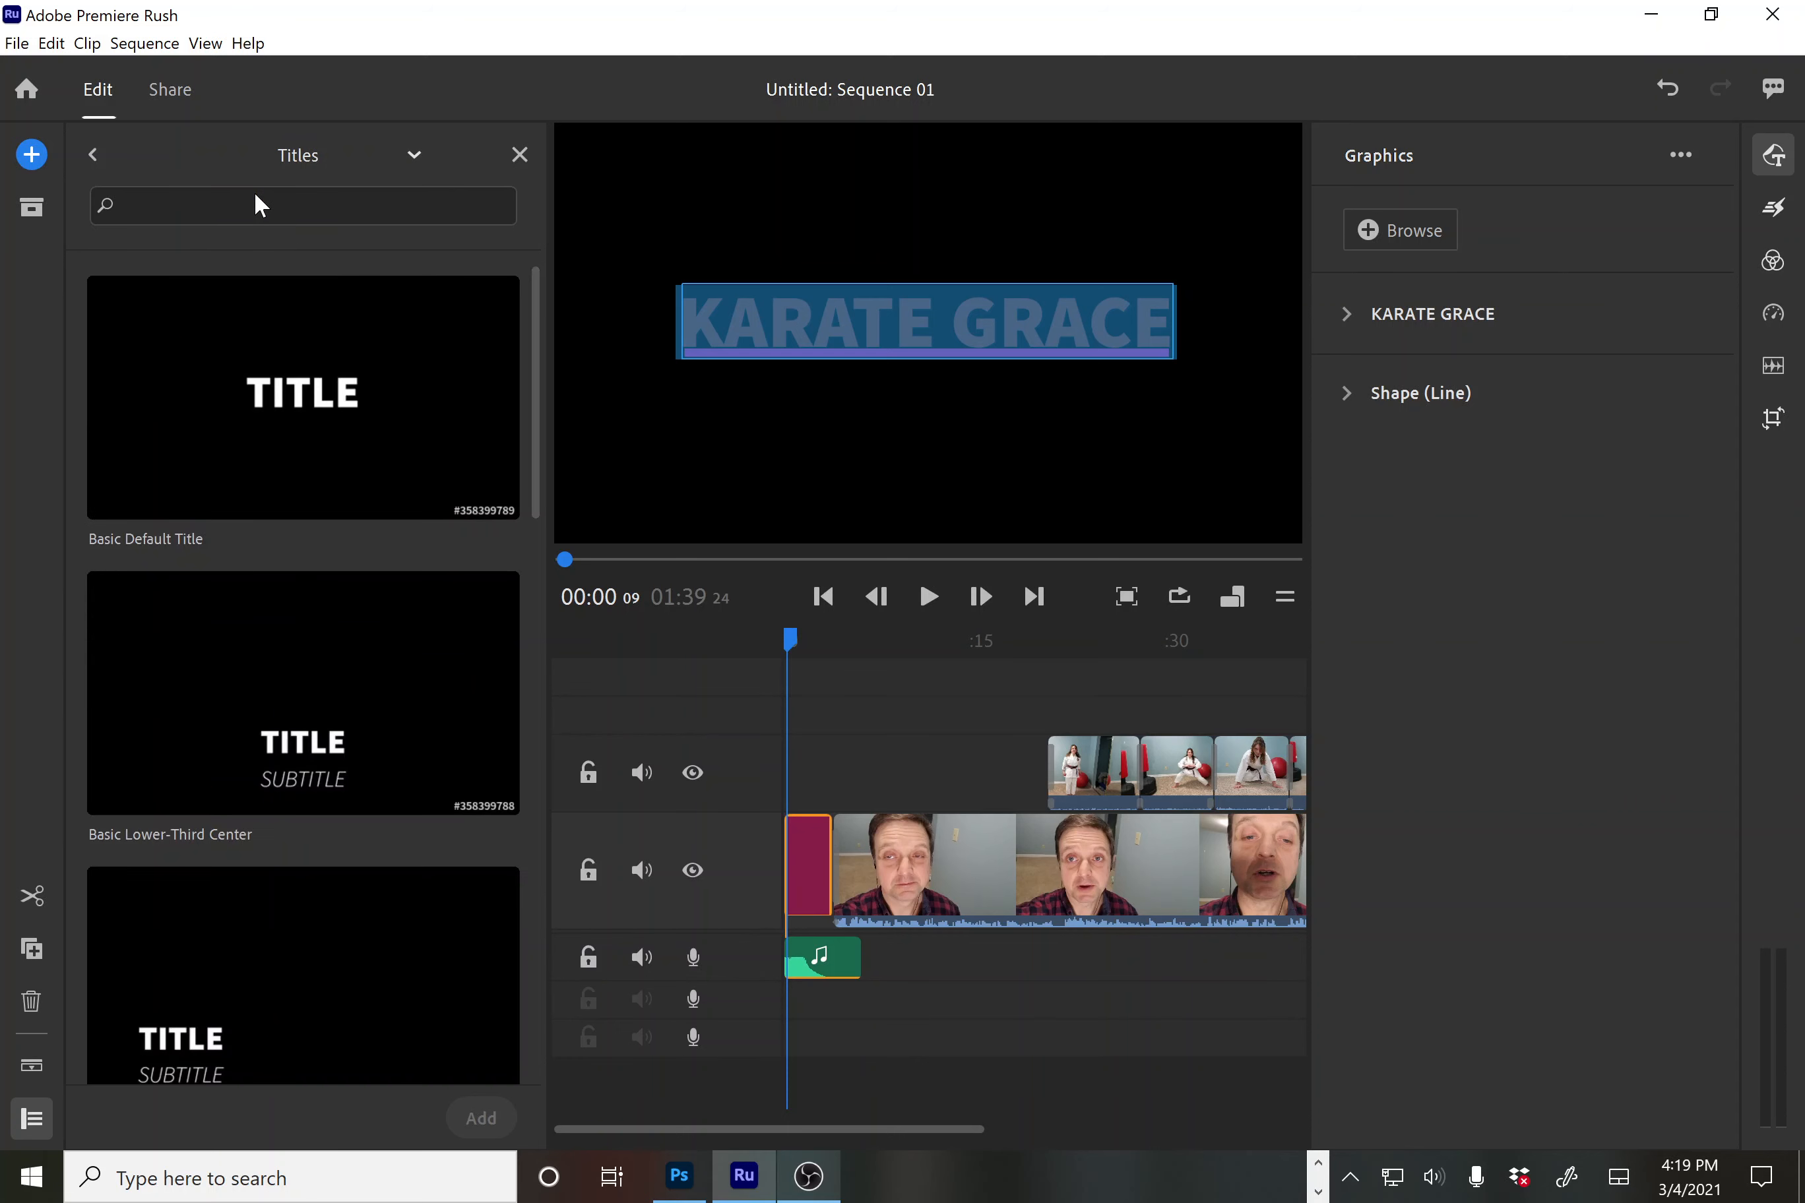
drag(542, 374, 555, 1022)
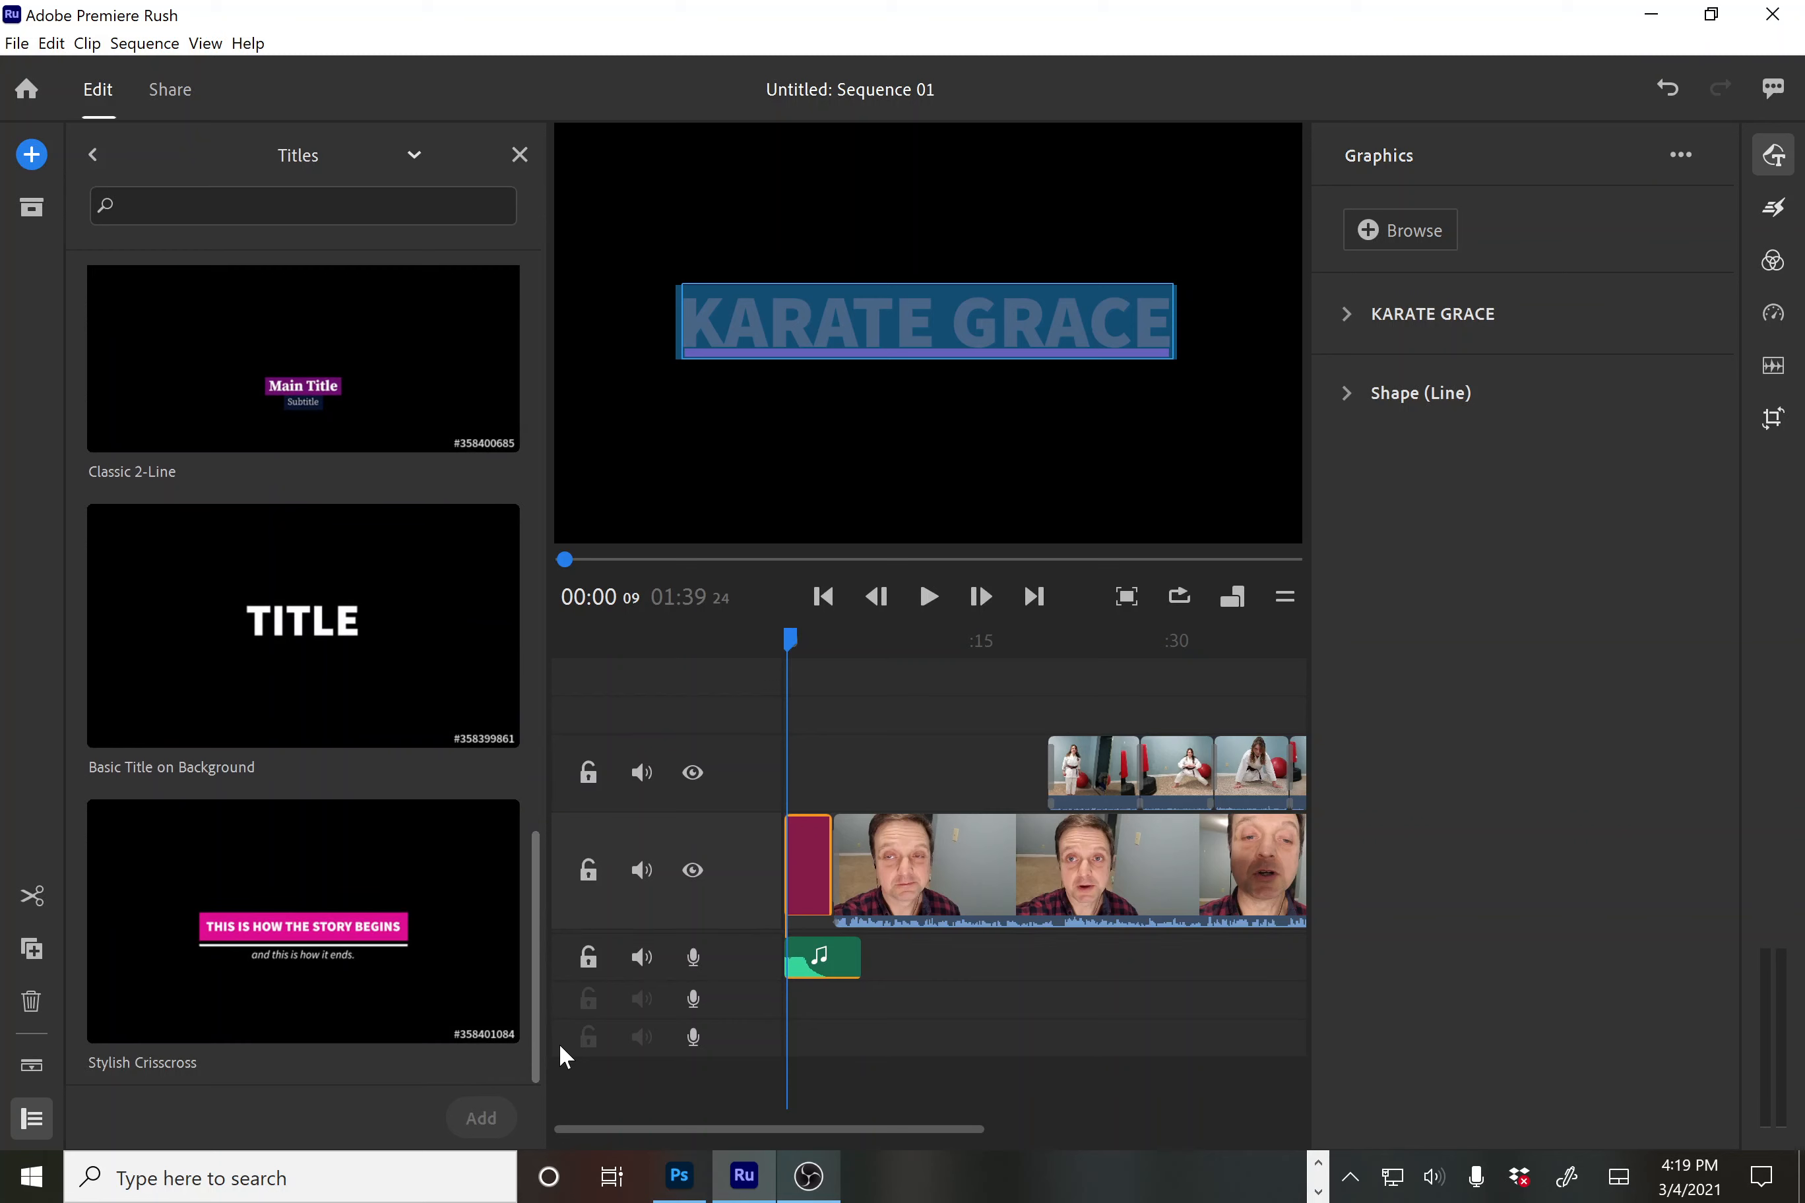
drag(565, 988, 560, 366)
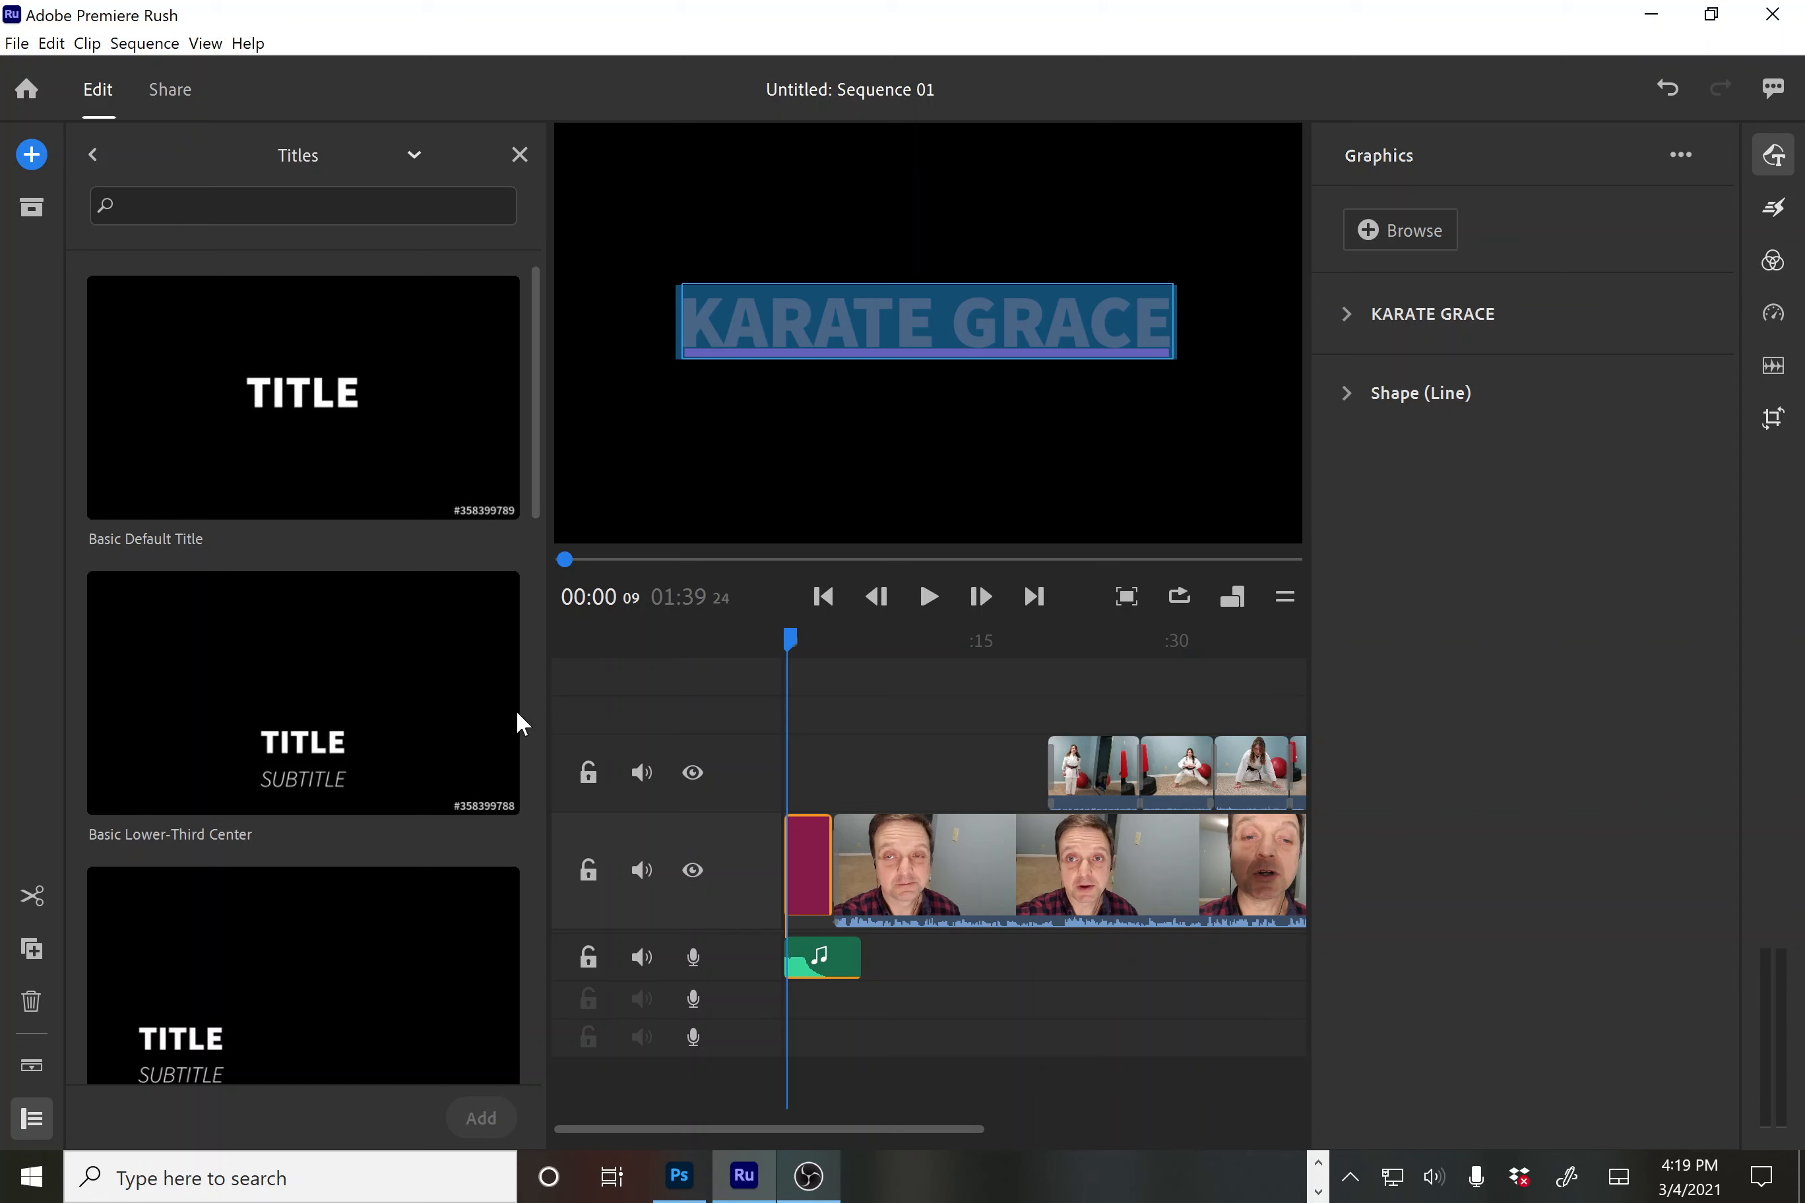
scroll(440, 597, down, 5)
click(172, 578)
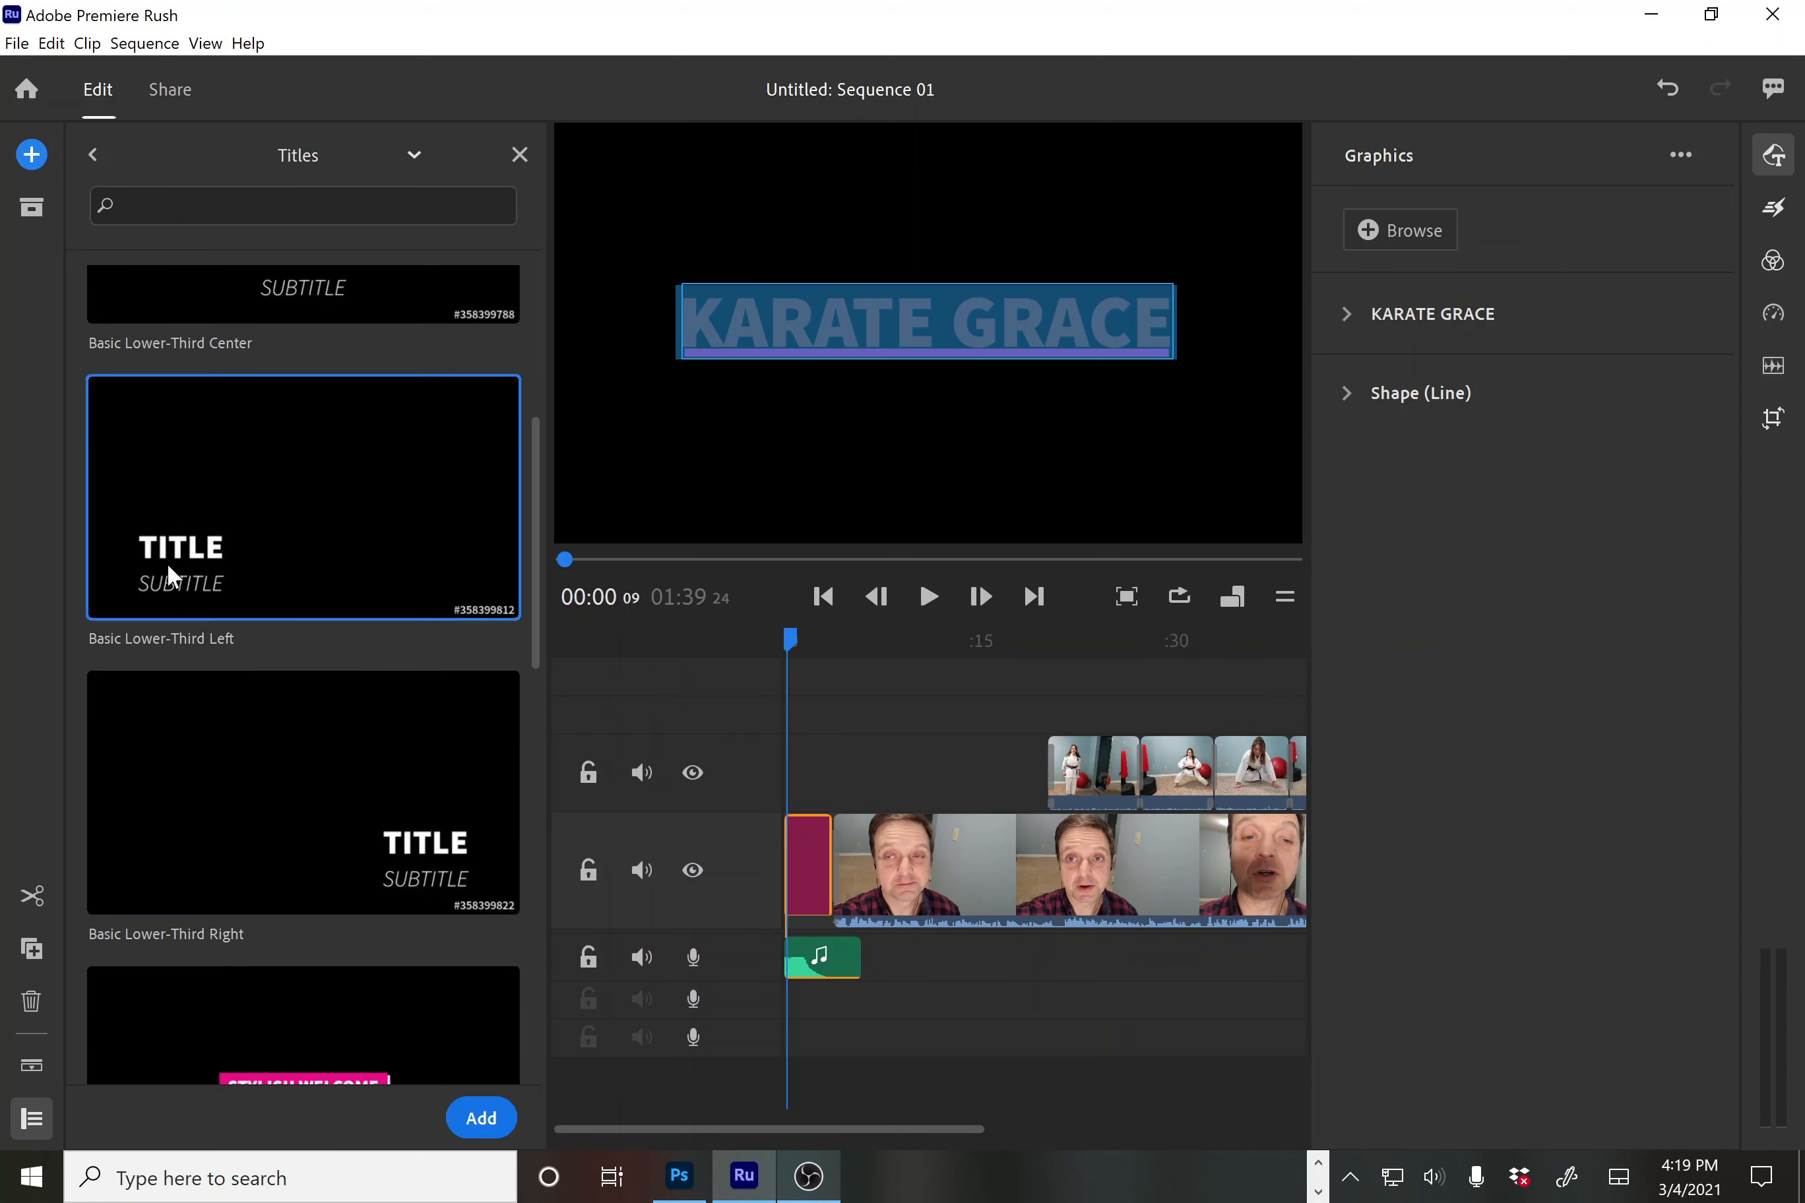
Add Basic Lower-Third Left, shift it a few seconds later, and move the playhead to 00:07
double_click(218, 517)
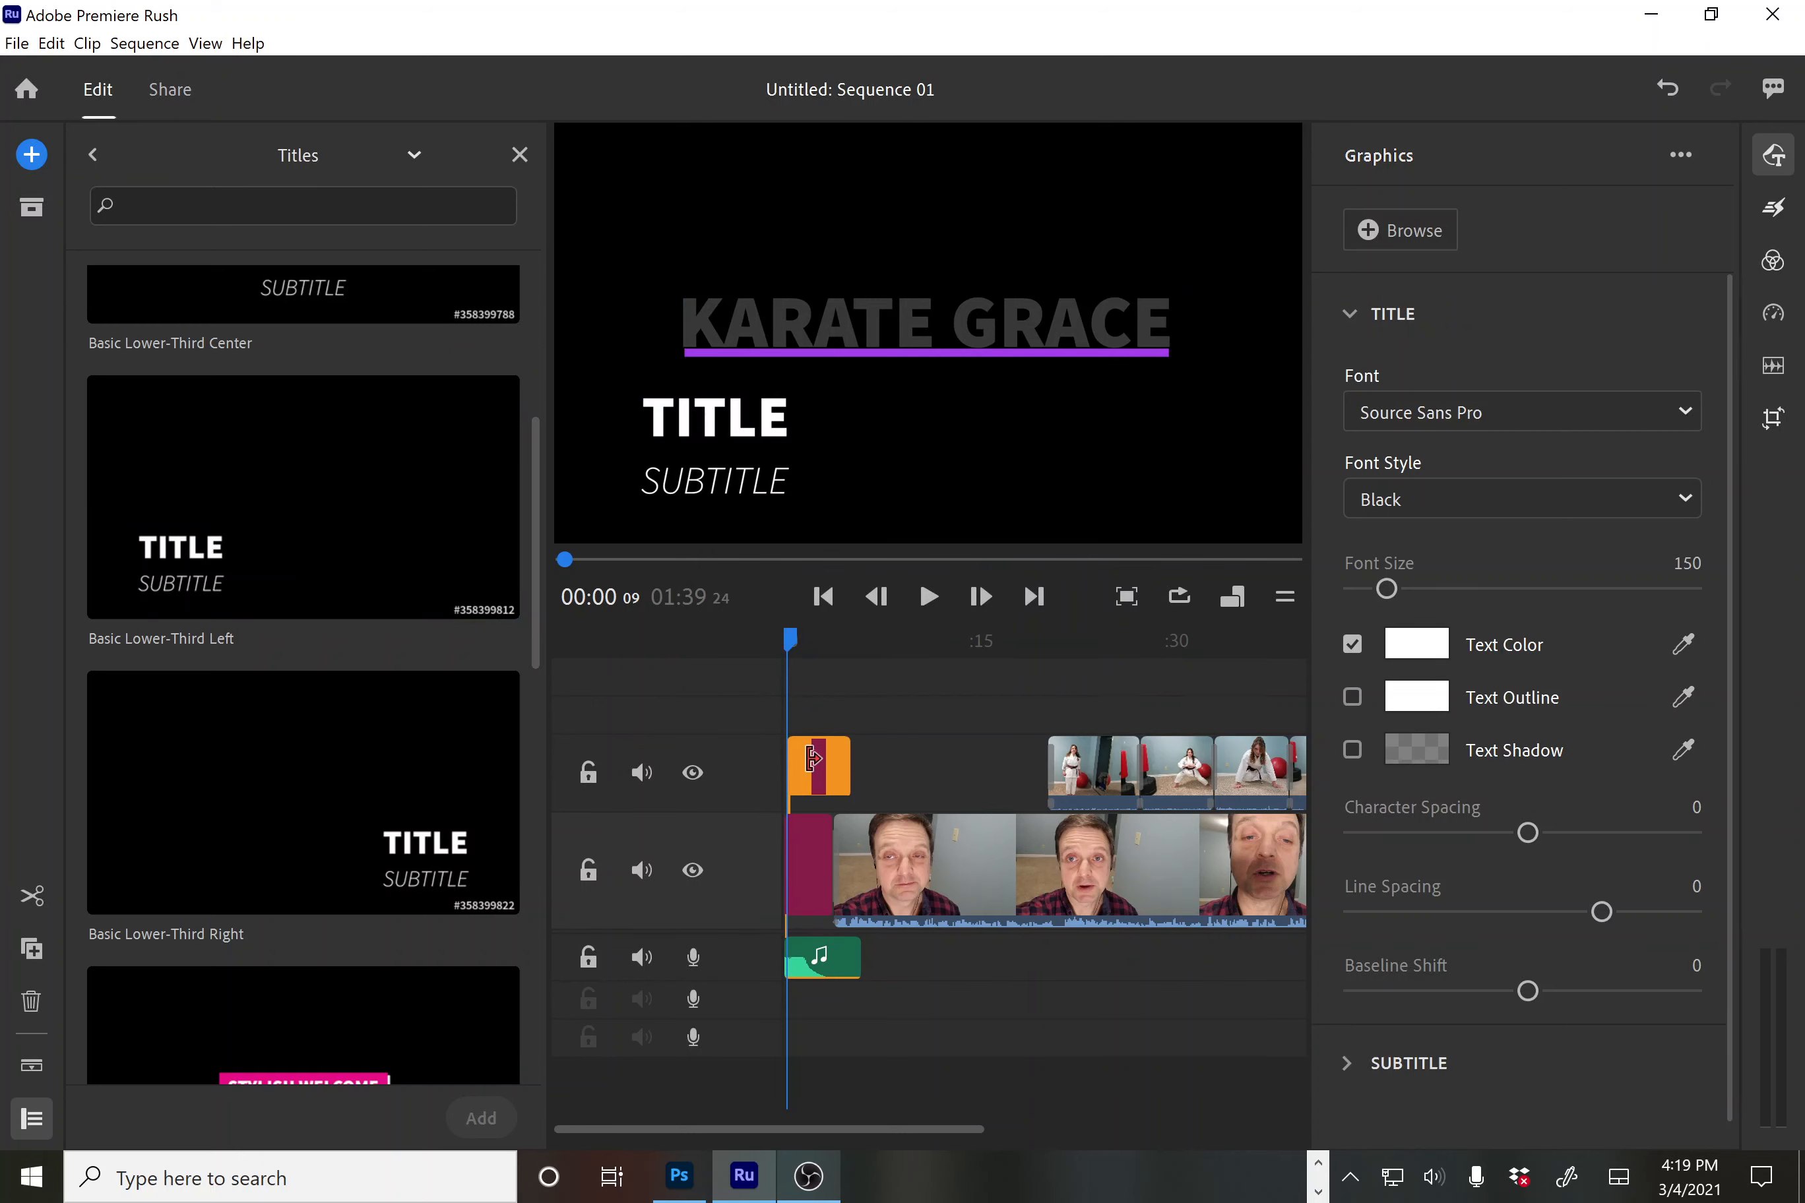
drag(812, 758, 884, 772)
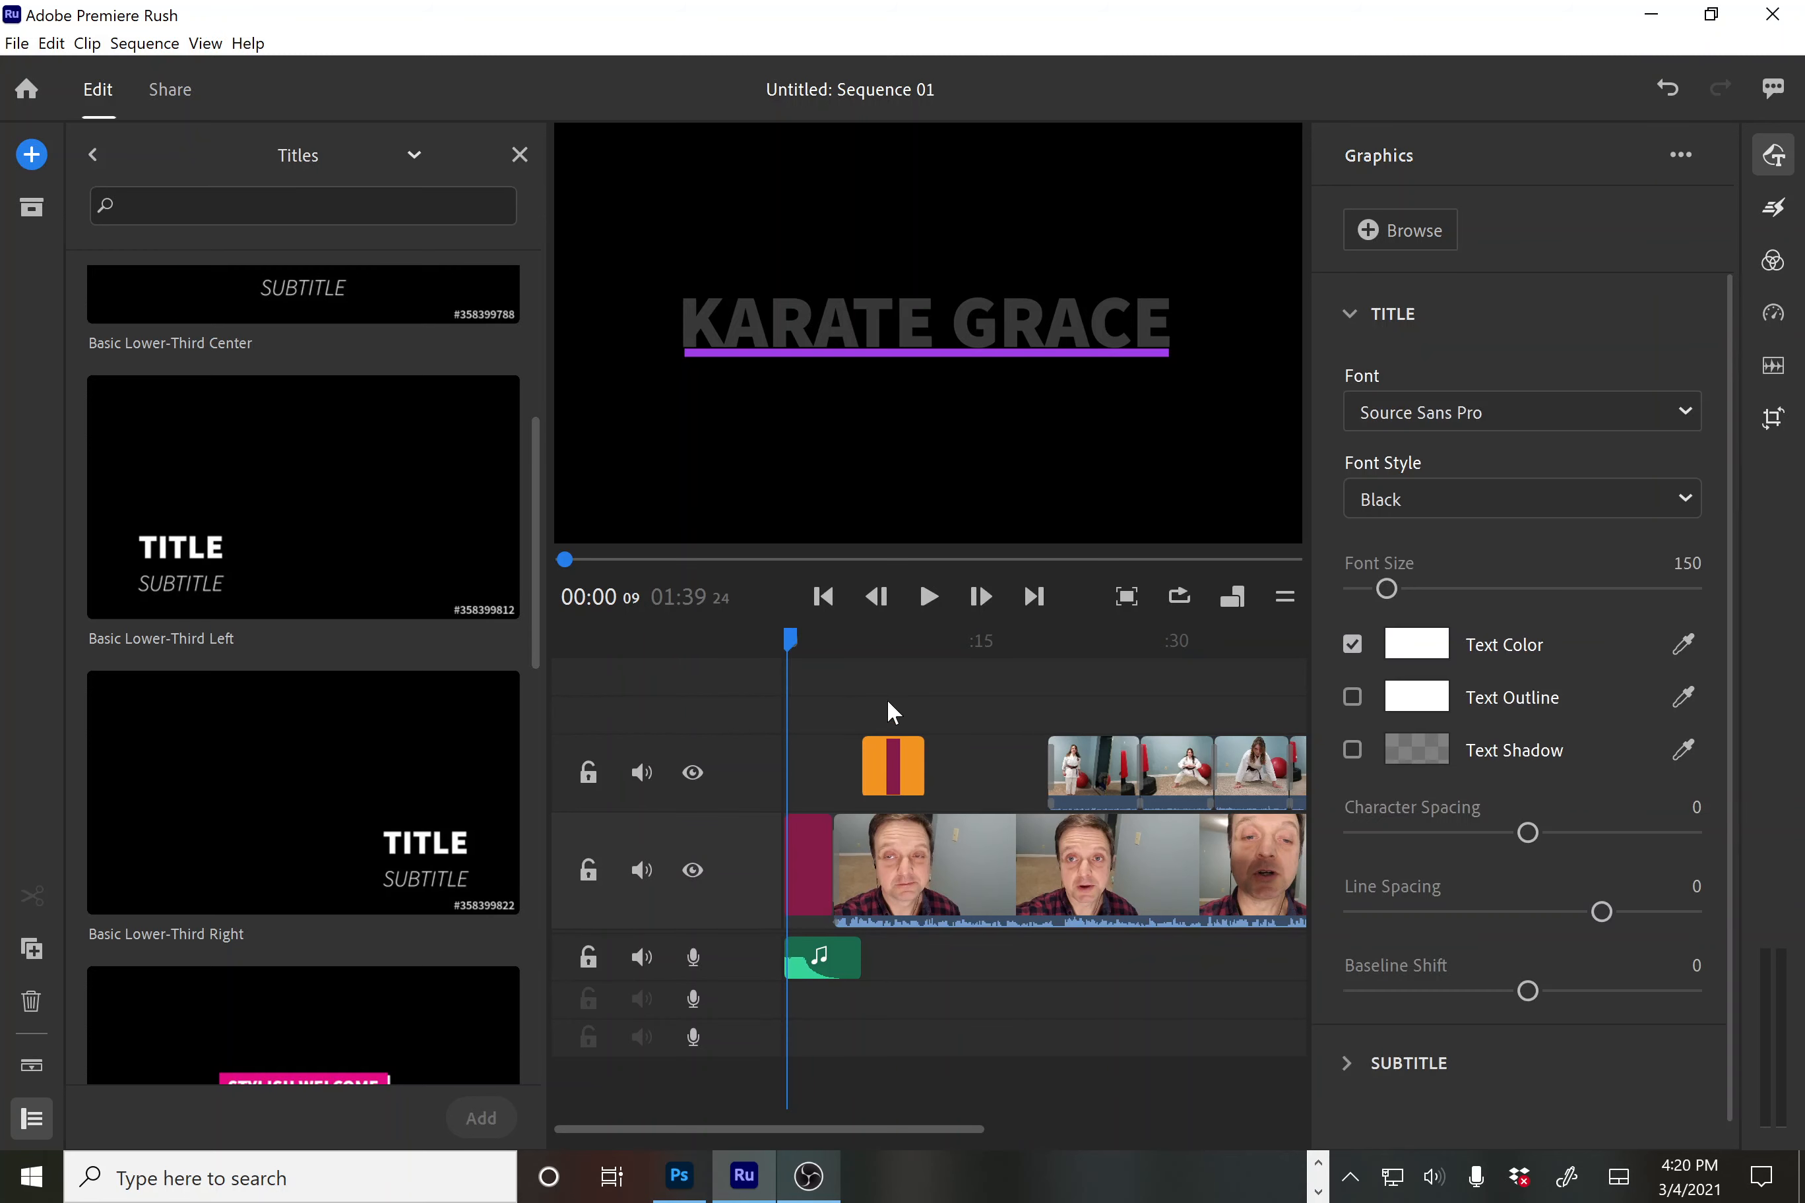
drag(792, 643, 884, 664)
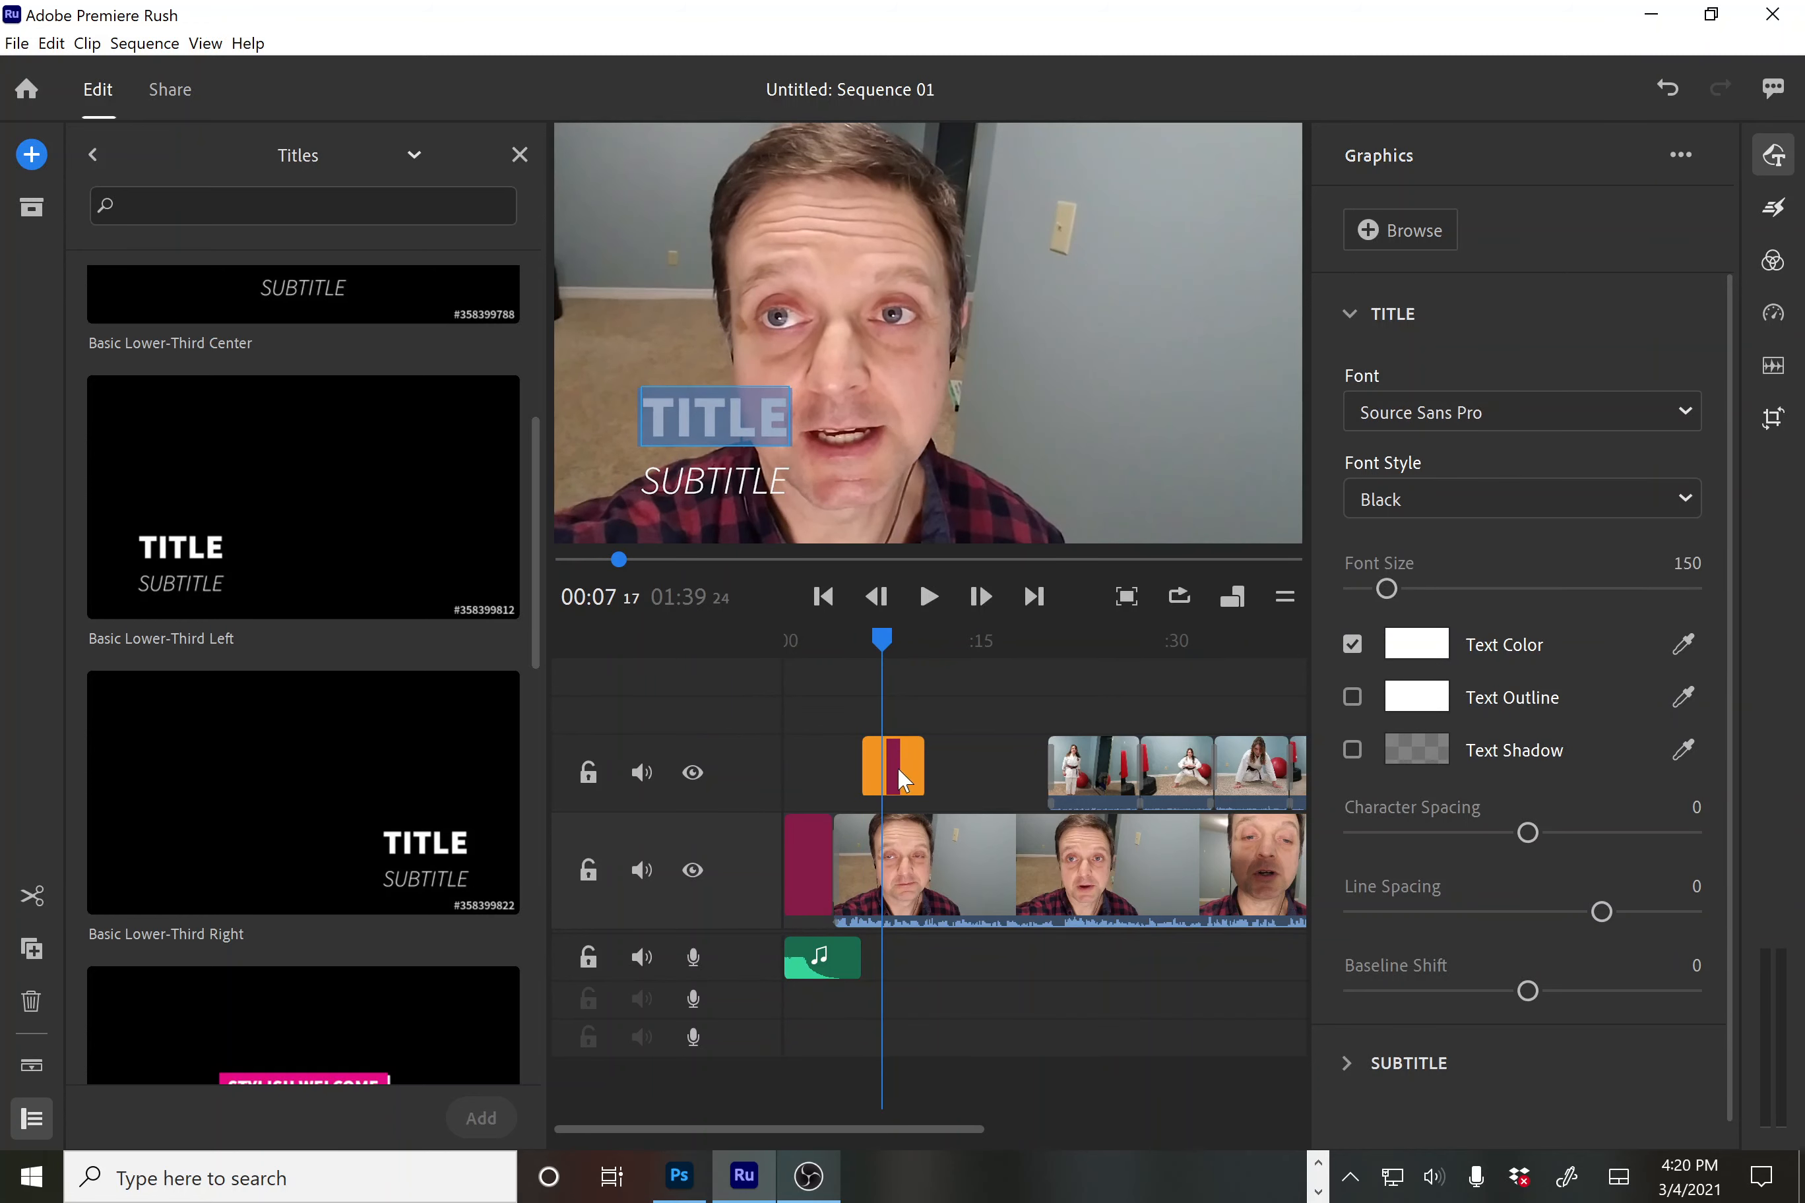
Undo stray edits in the lower-third text, restoring the TITLE placeholder
click(664, 417)
drag(645, 417, 793, 436)
text(a)
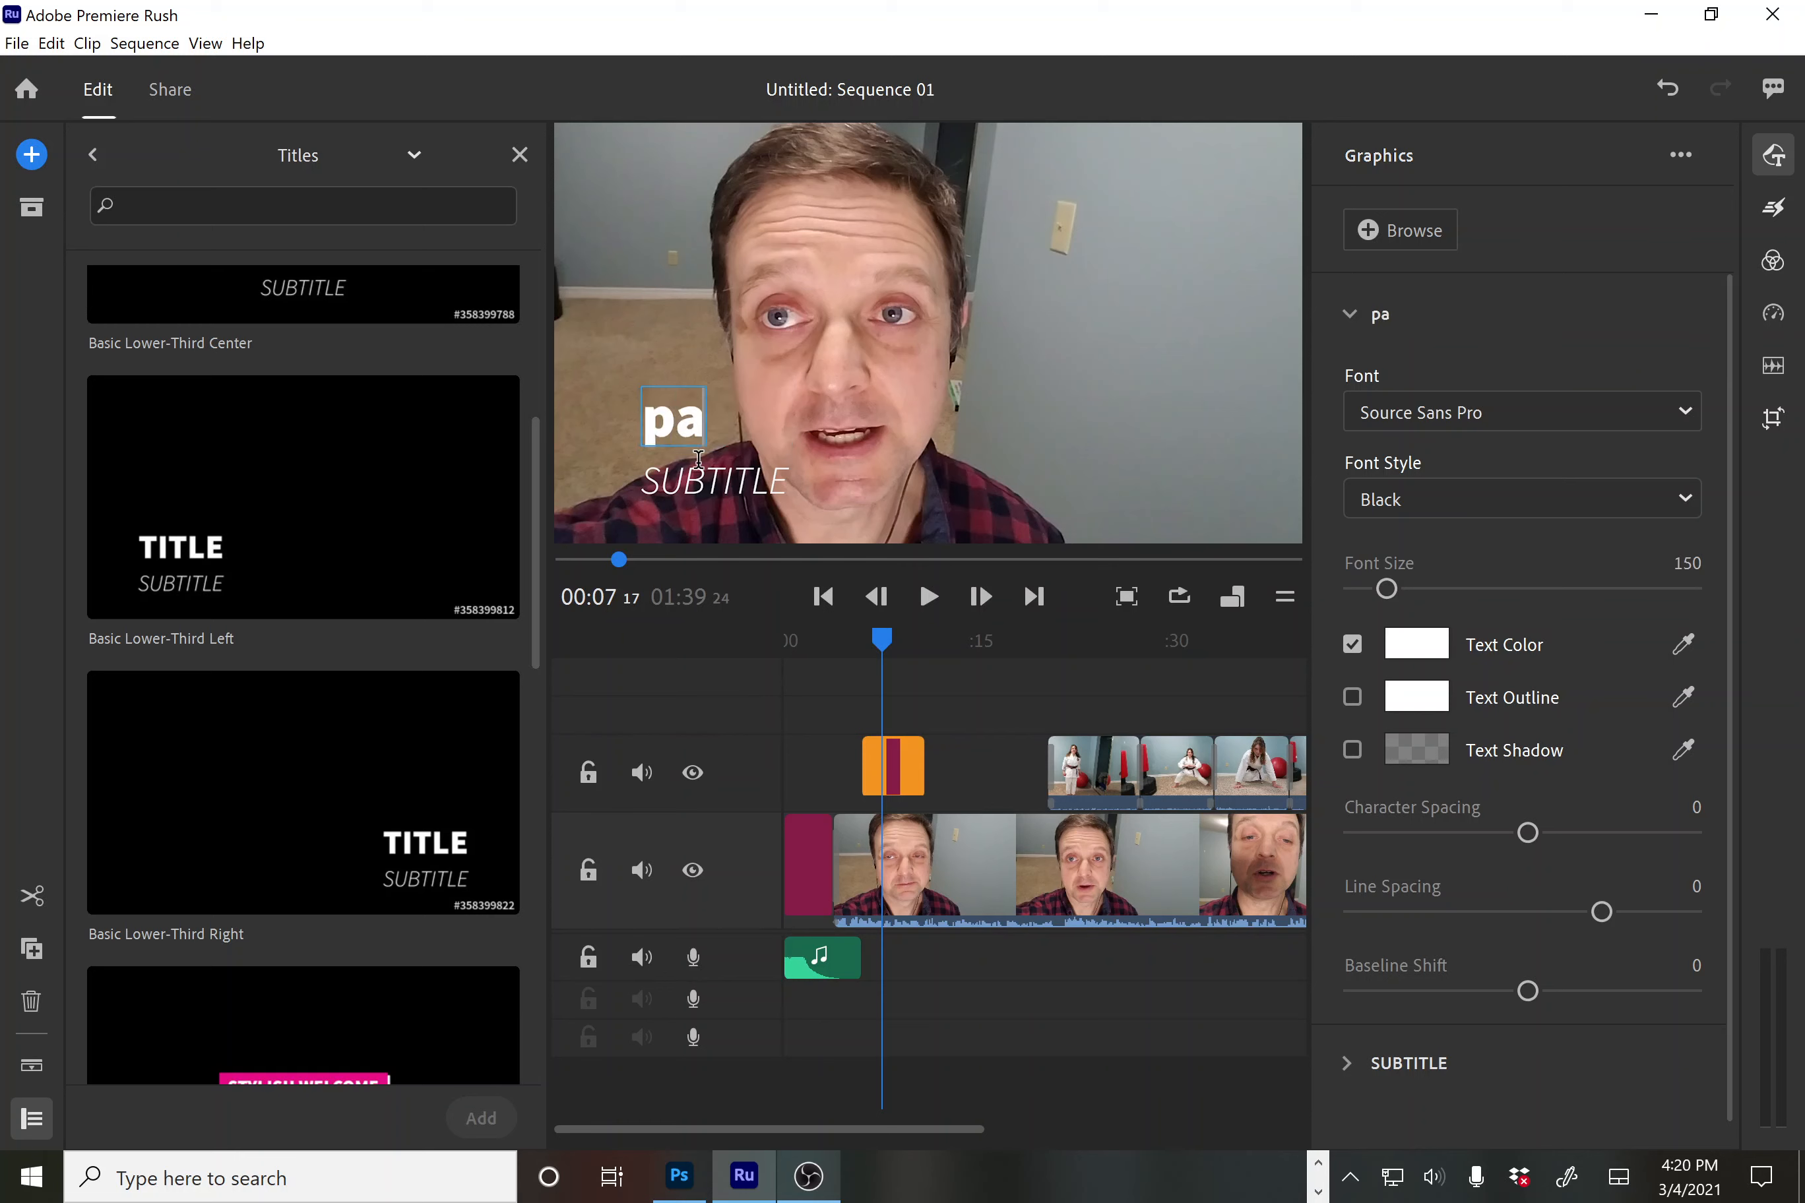
key(BackSpace)
key(BackSpace)
click(698, 458)
text(p)
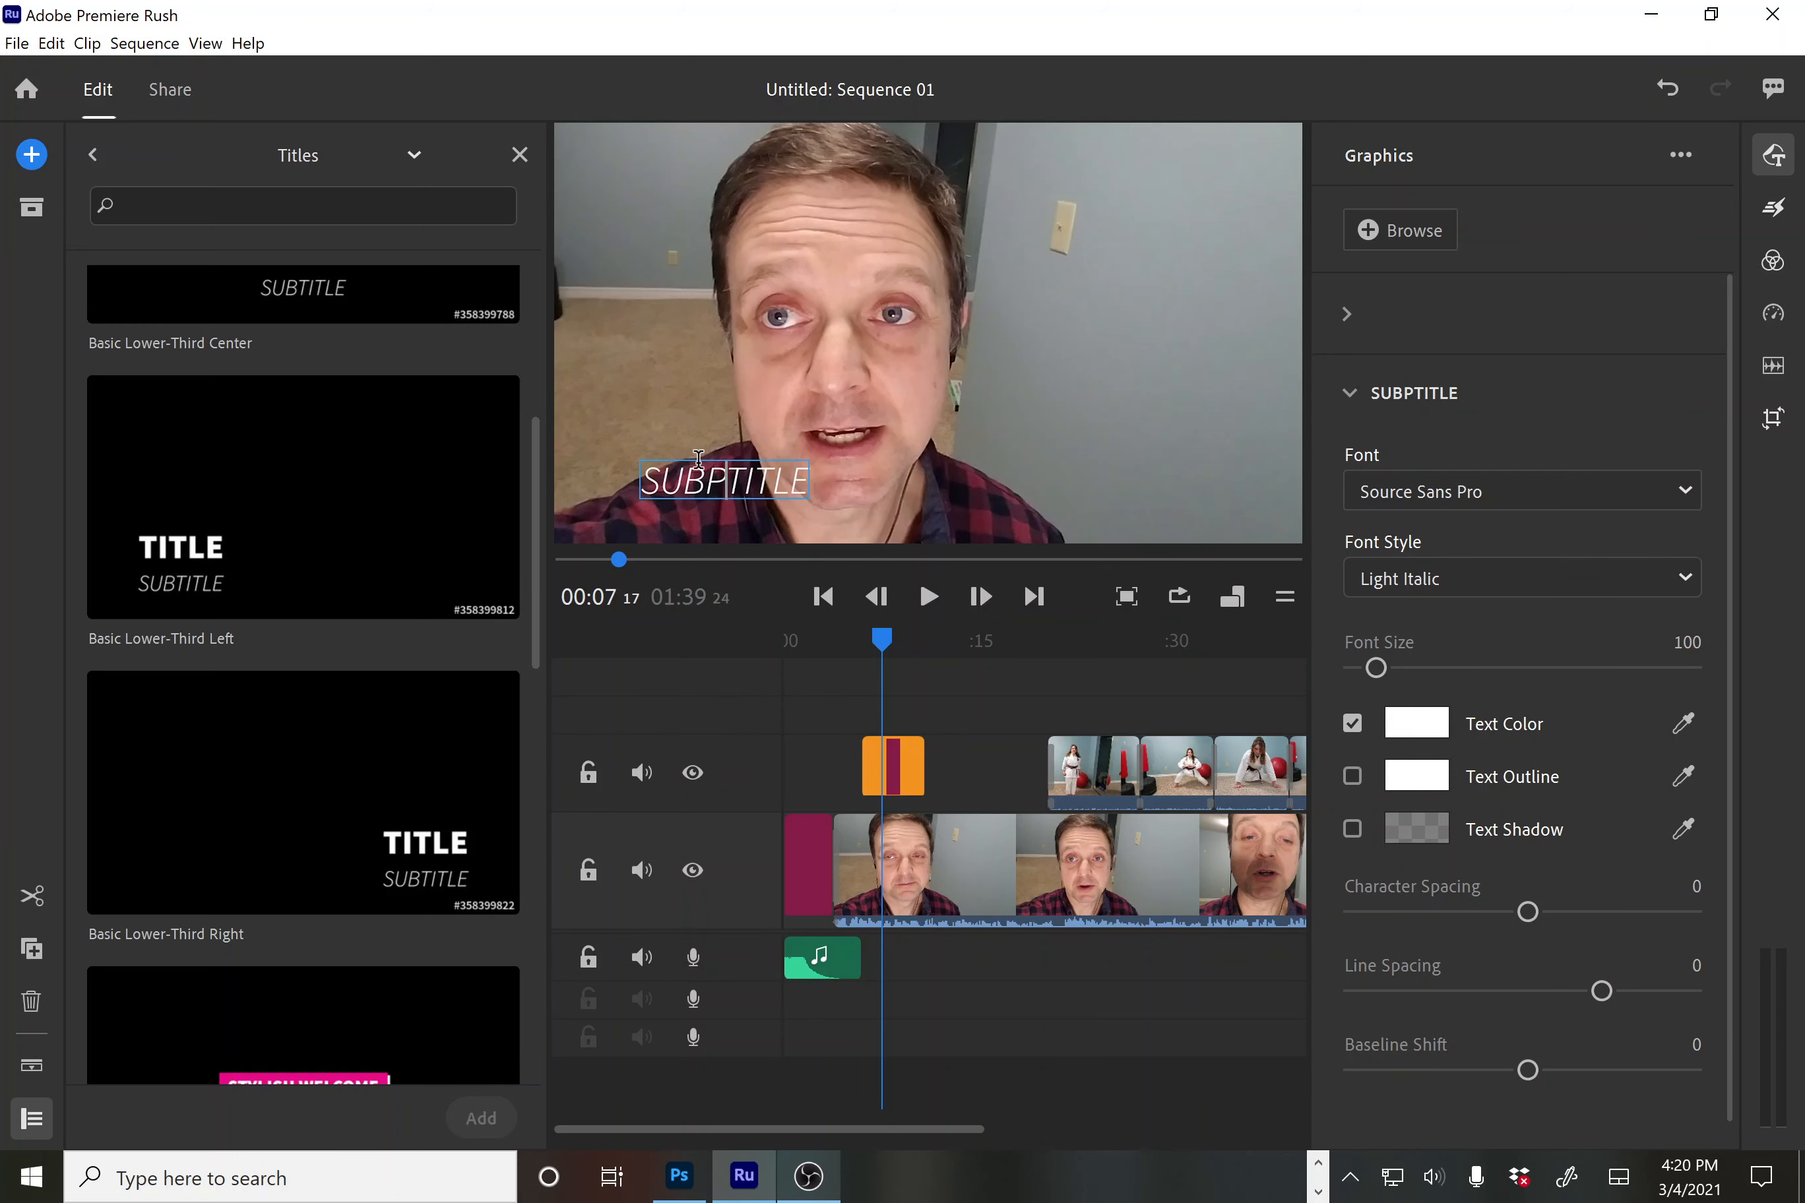
key(ctrl+z)
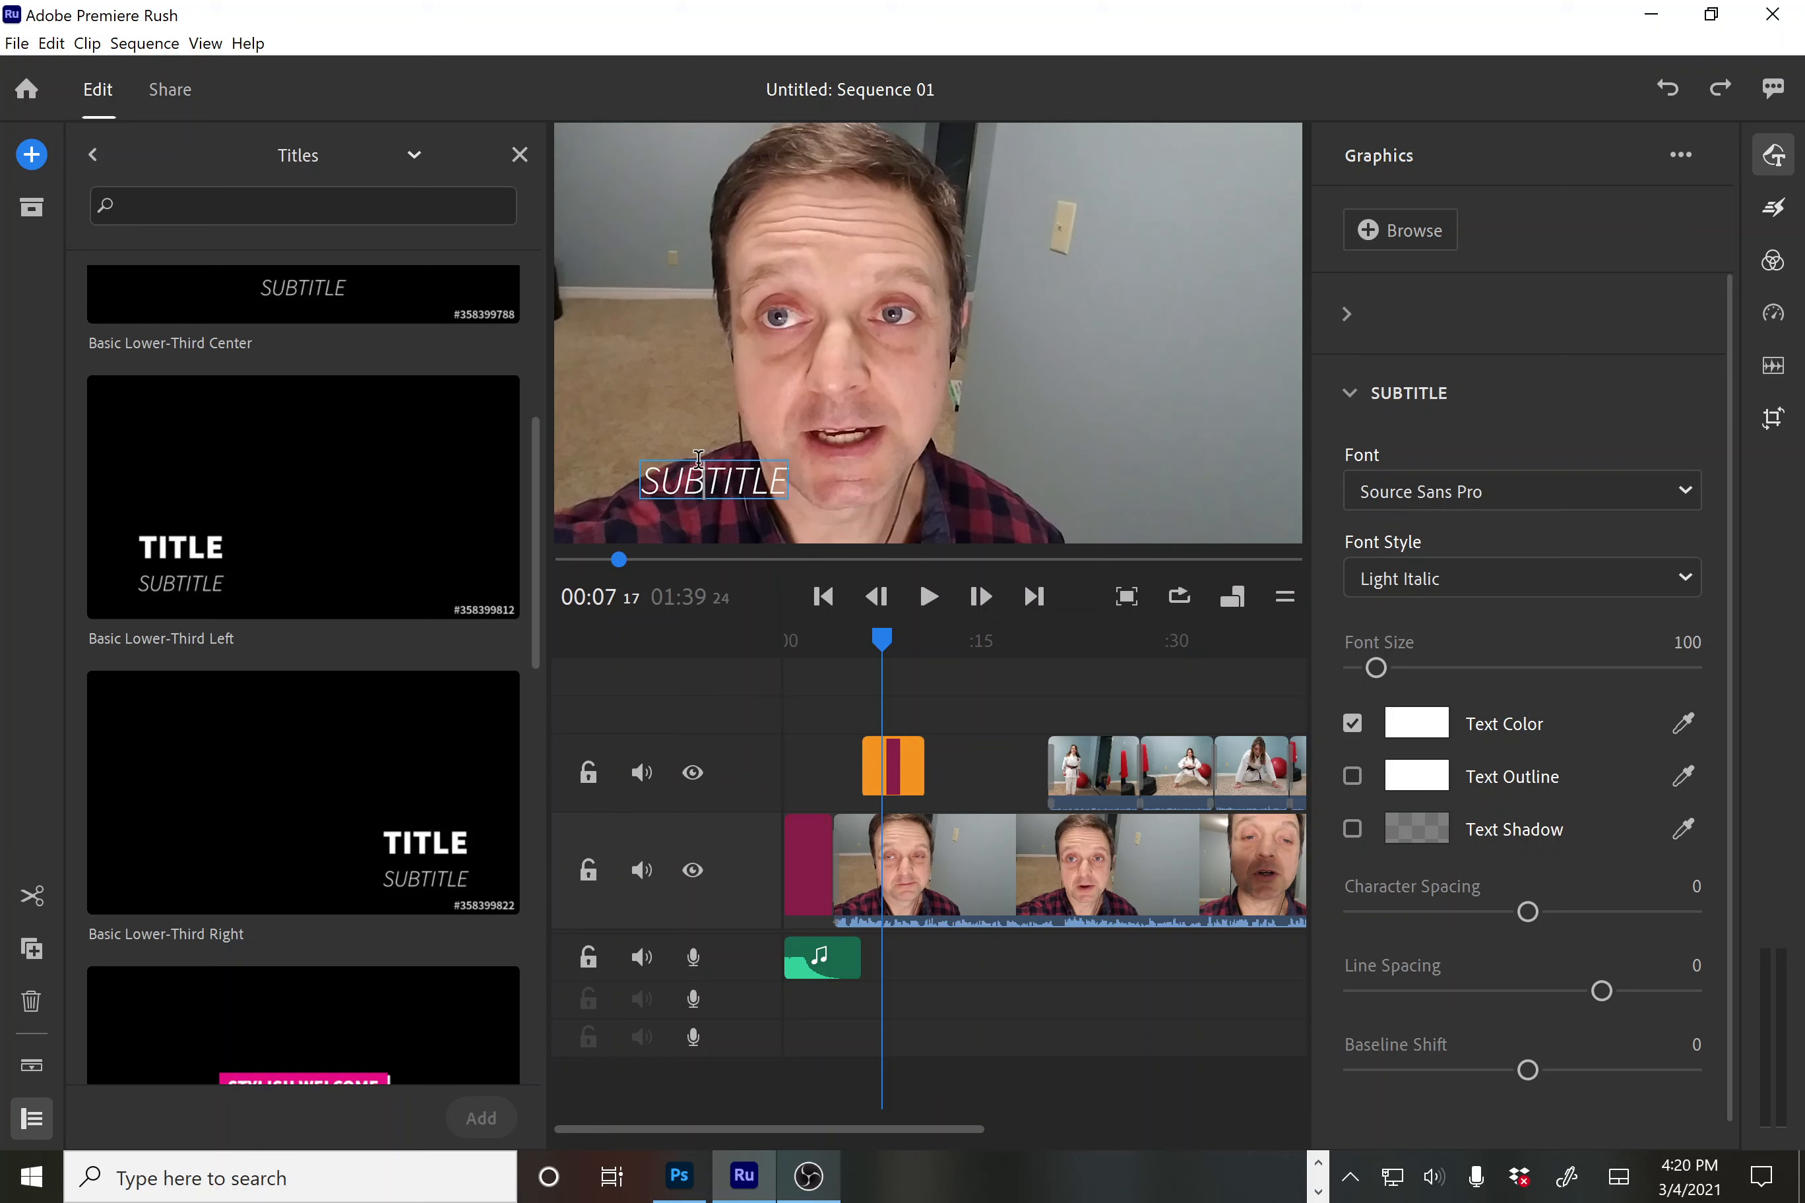
key(ctrl+z)
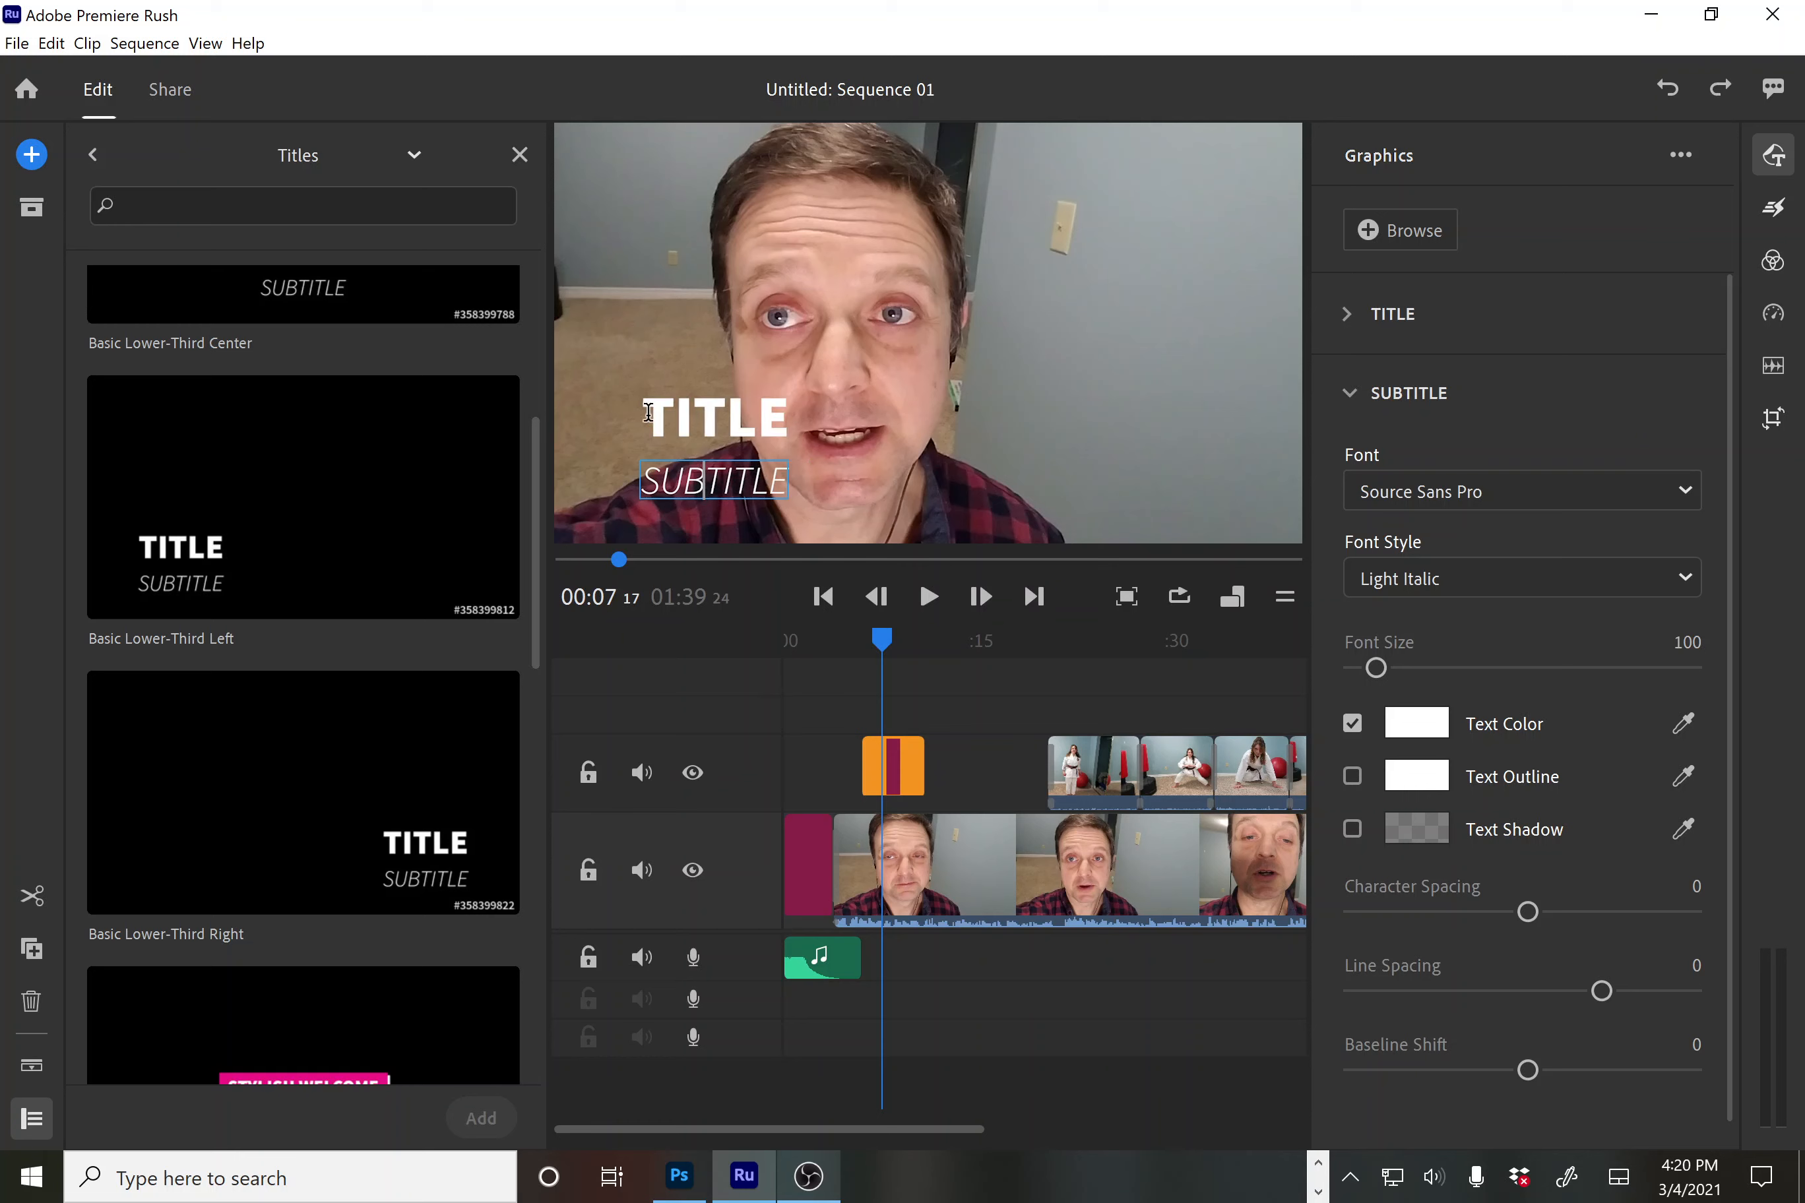
Replace the TITLE placeholder with the speaker's full name, correcting typos
drag(649, 411, 788, 434)
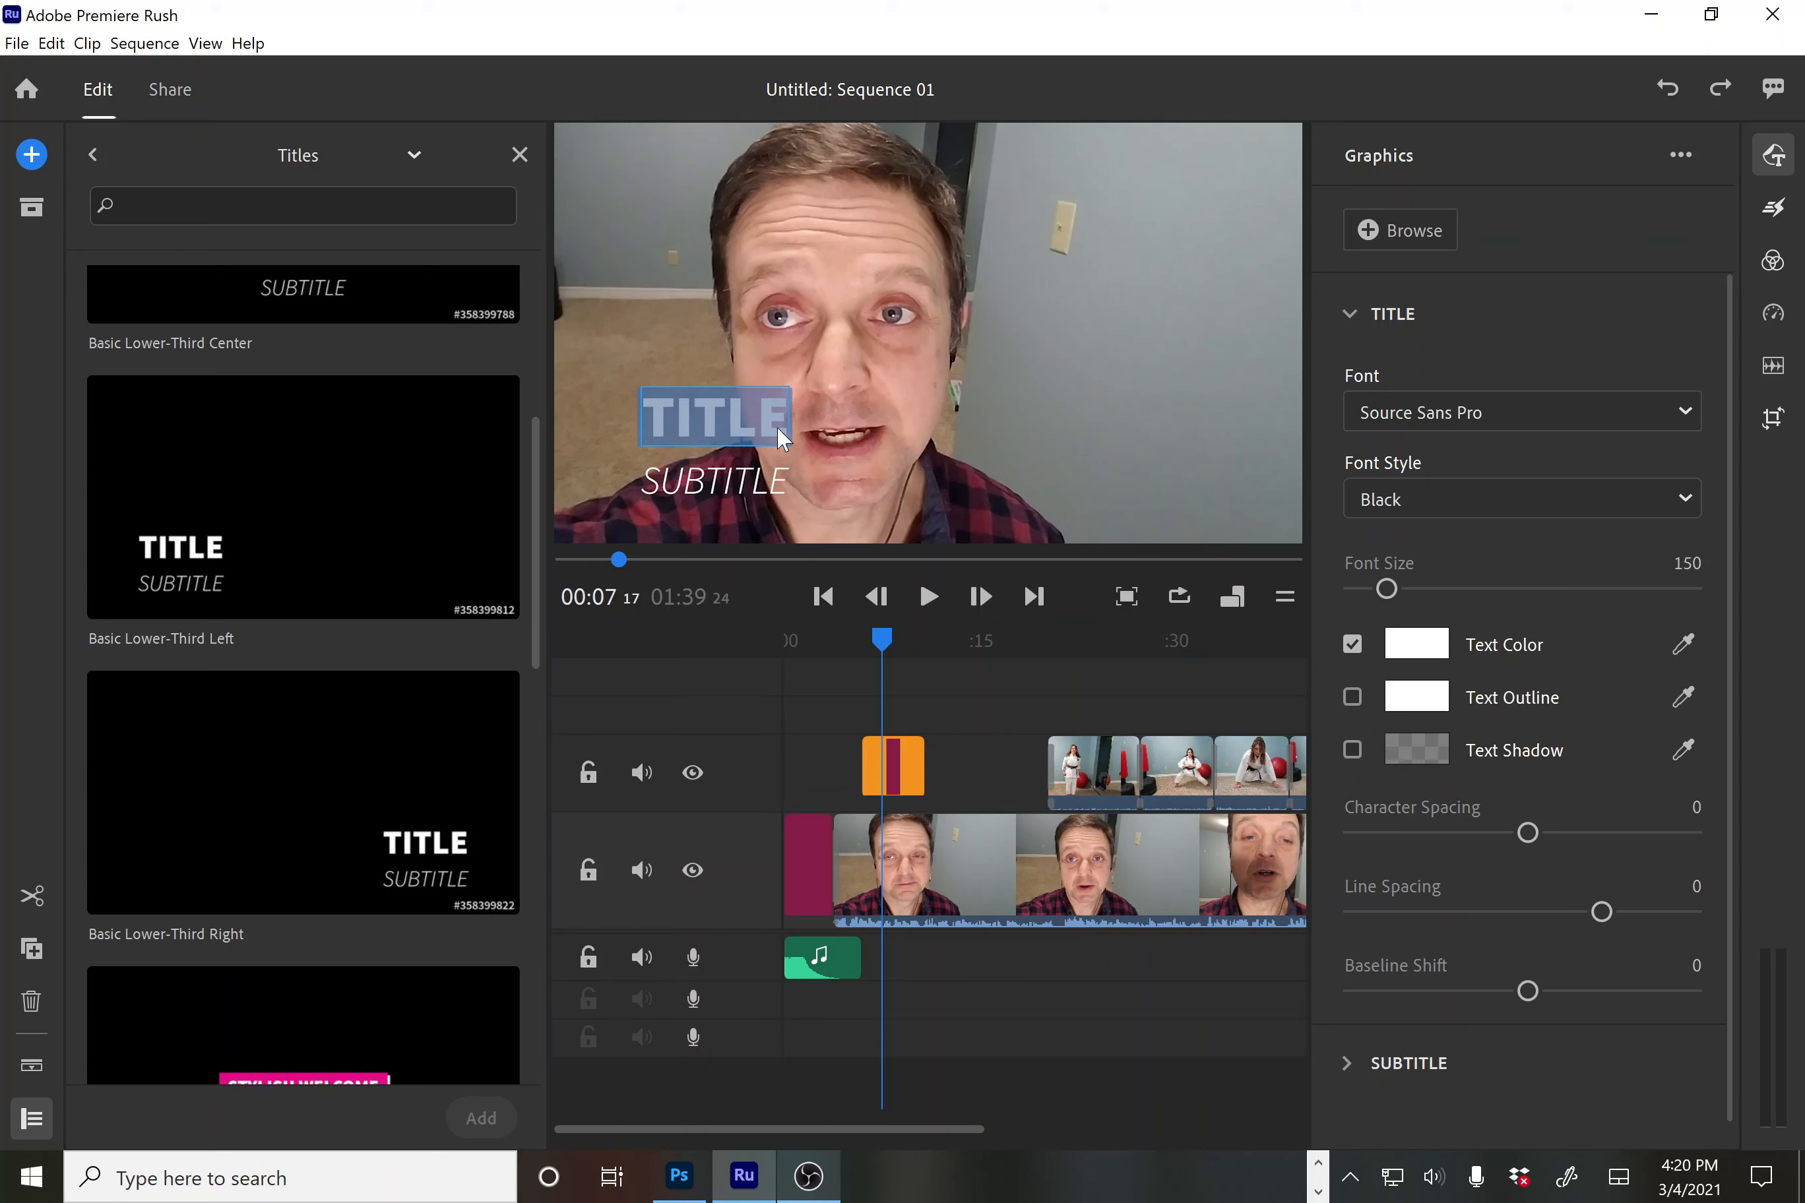
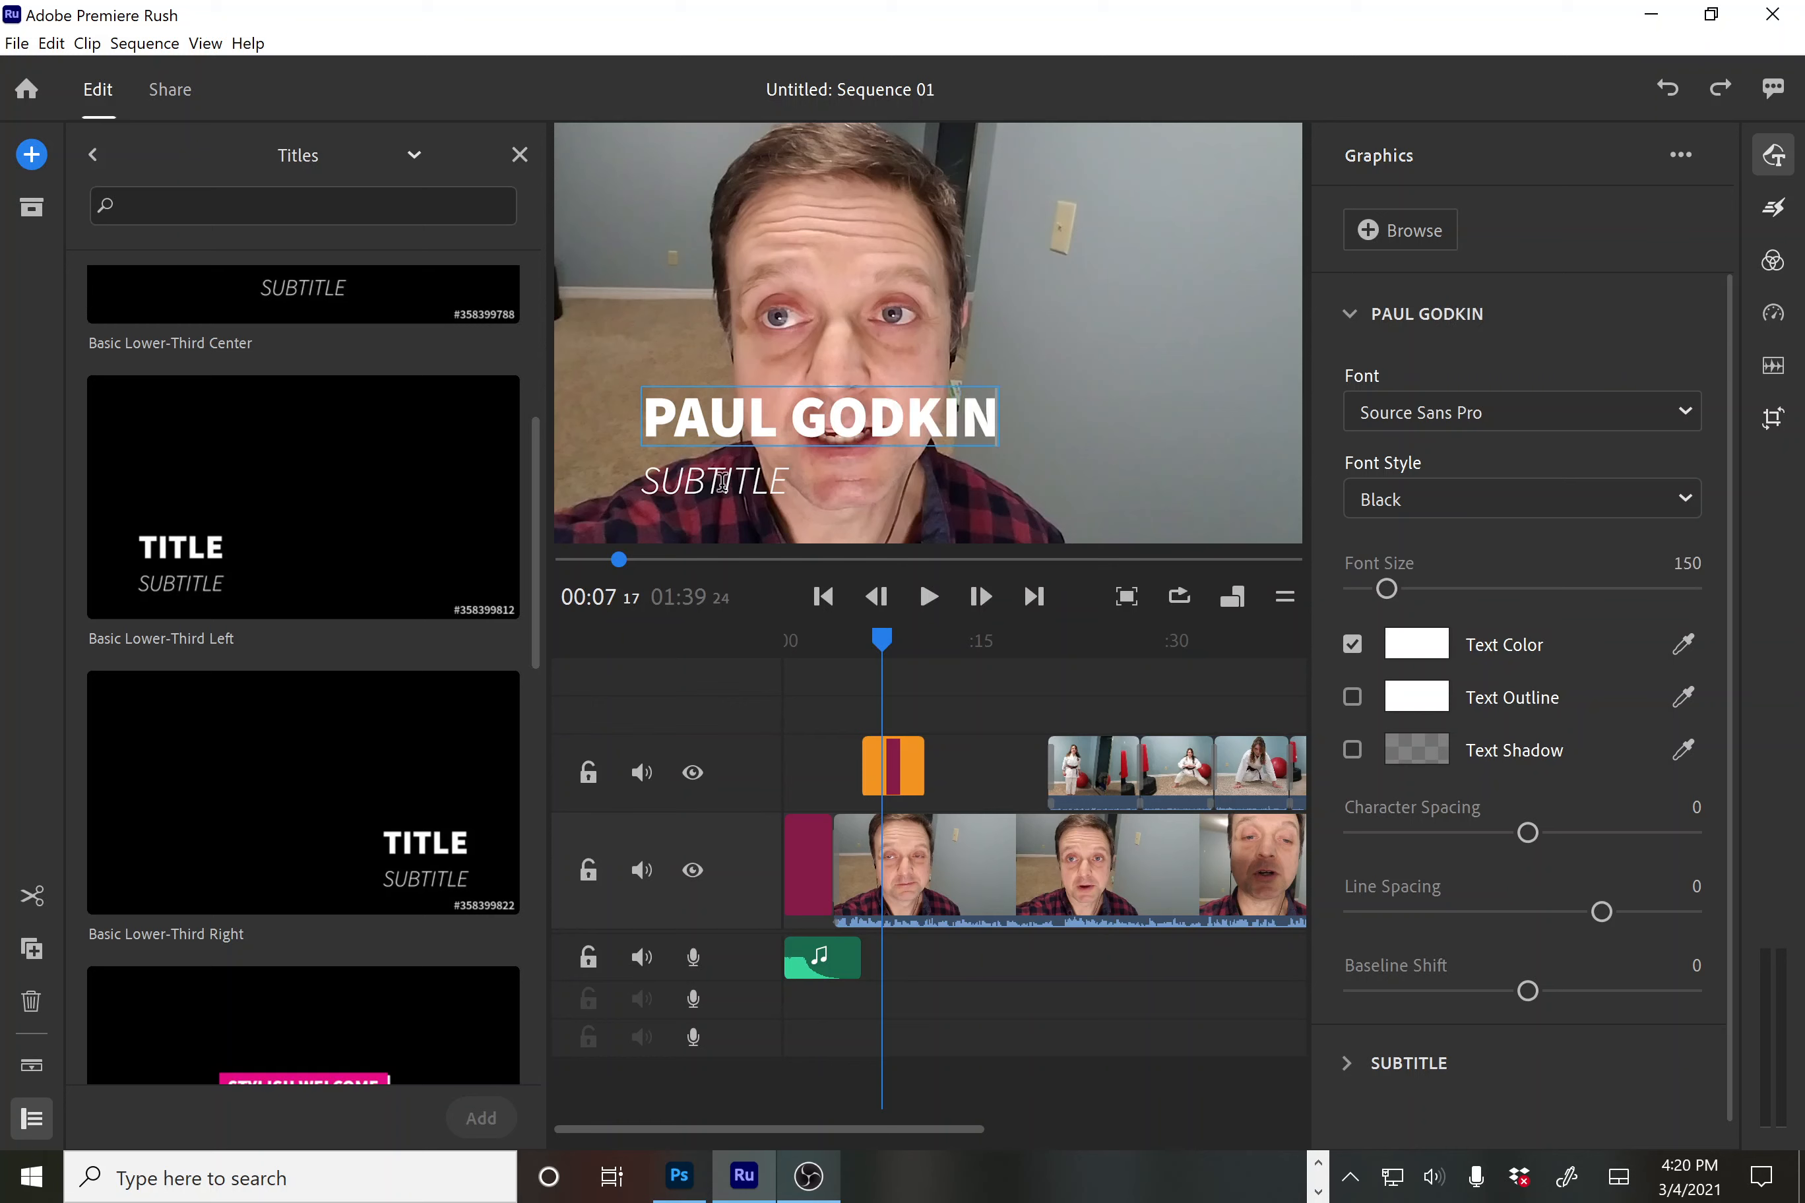
click(651, 479)
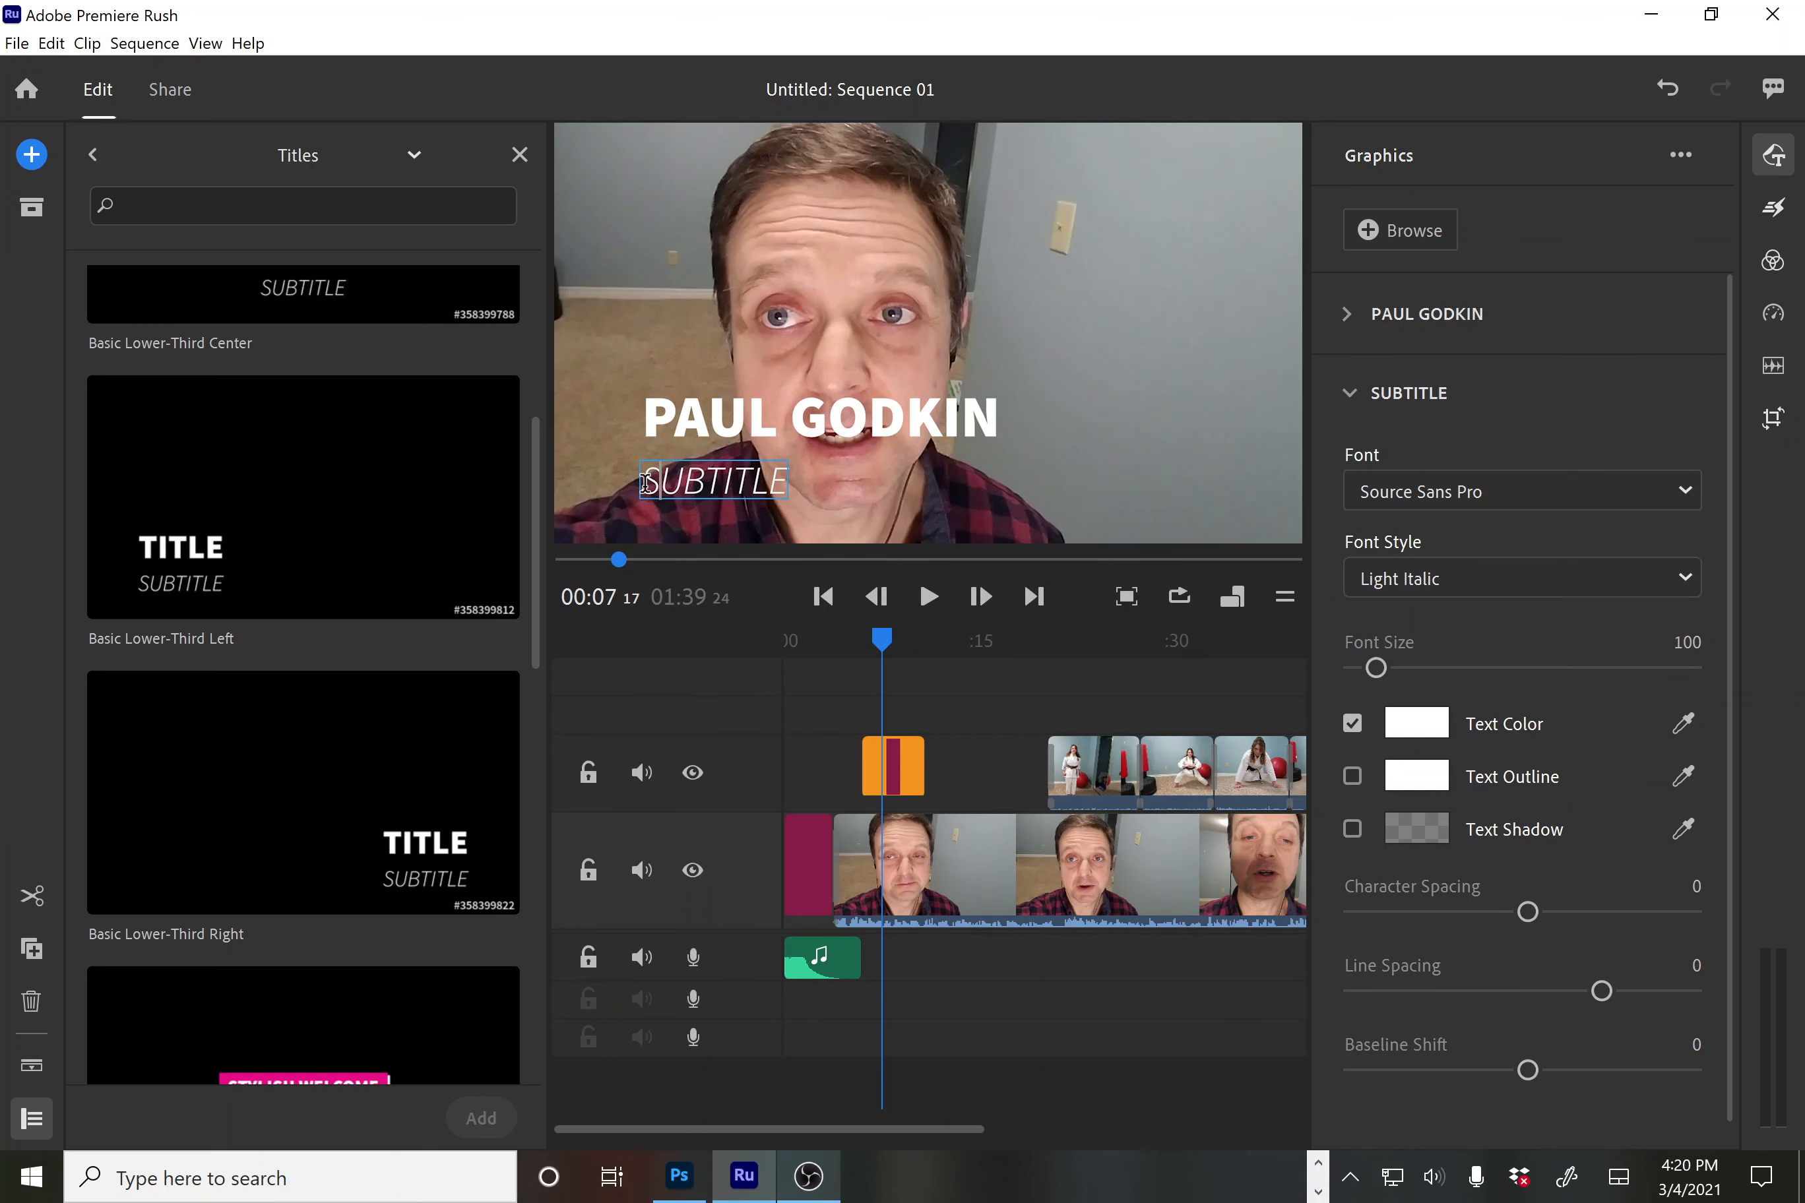
Overwrite the SUBTITLE placeholder with 'Conestoga Professor' after clearing early mistyped text
drag(651, 479, 790, 494)
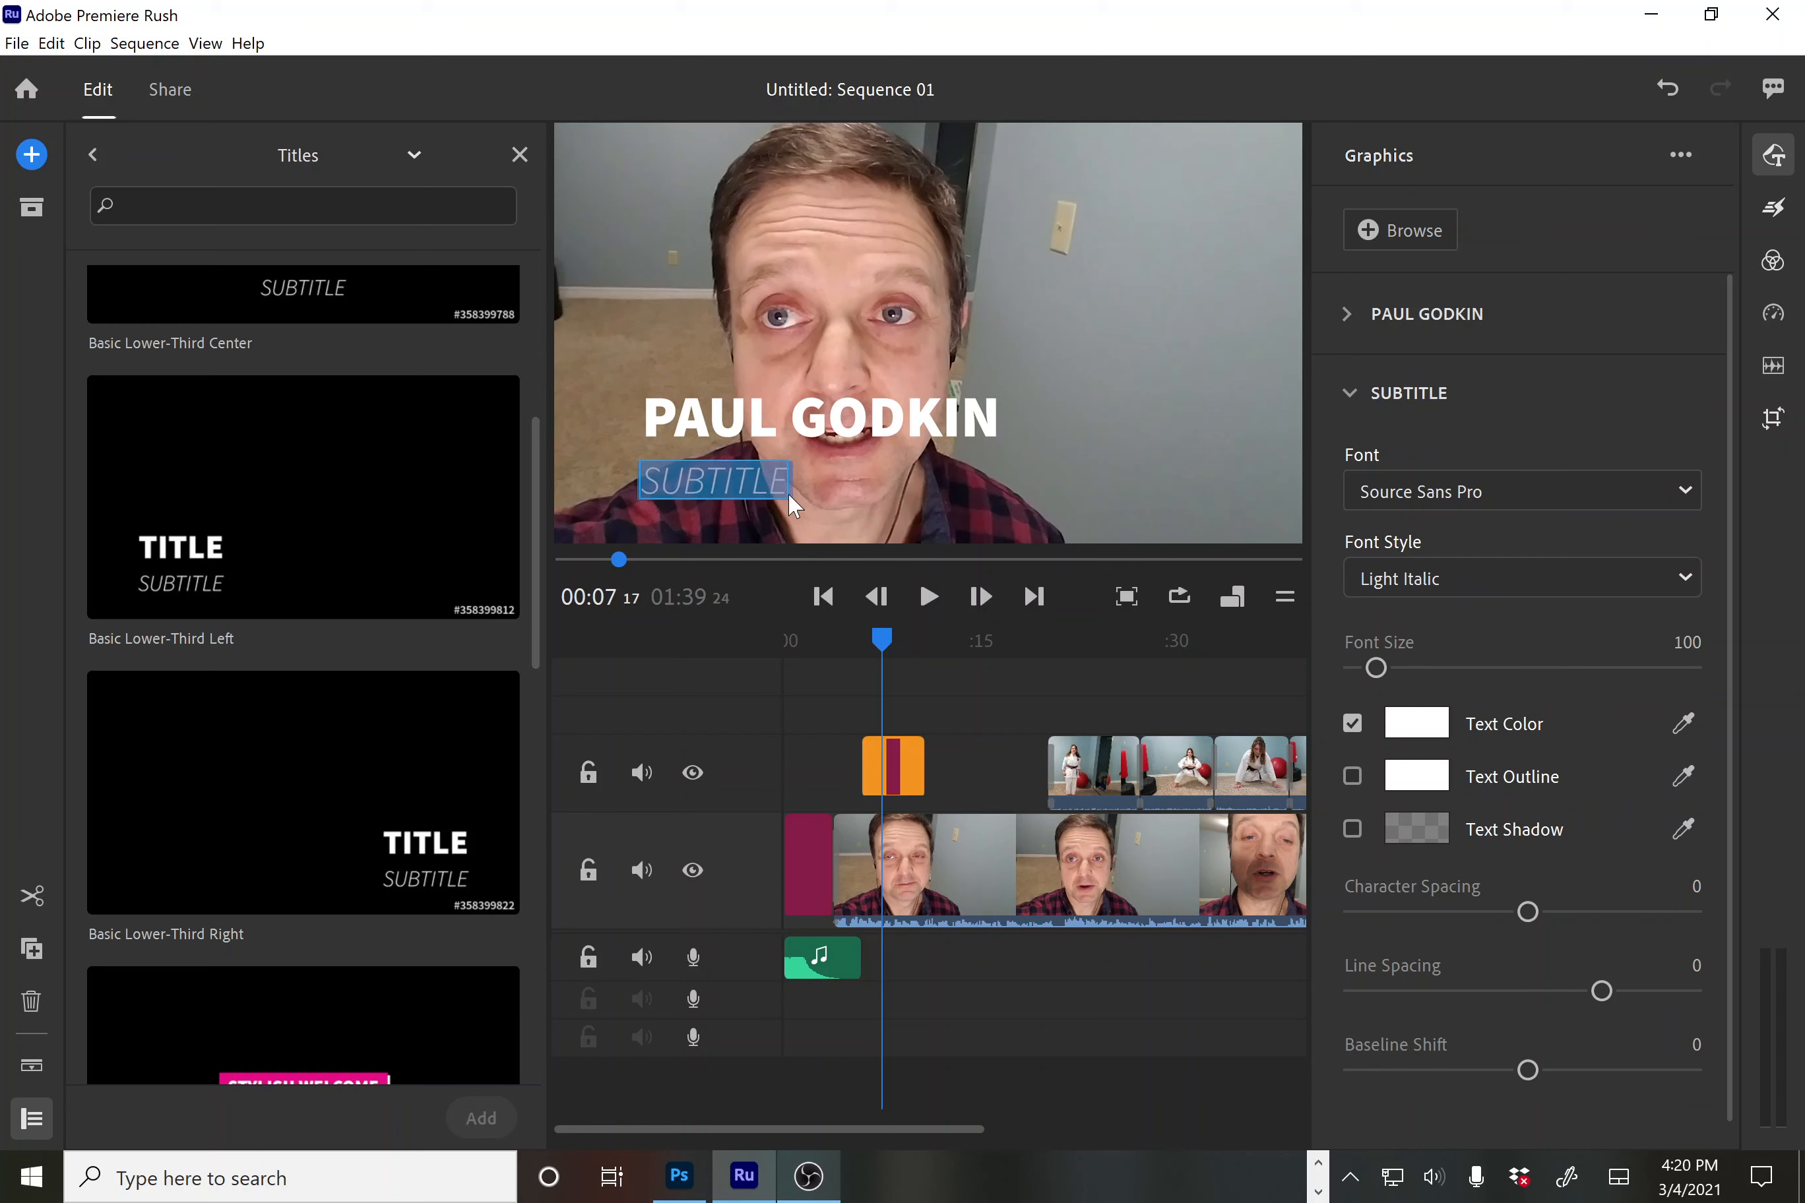
text(F)
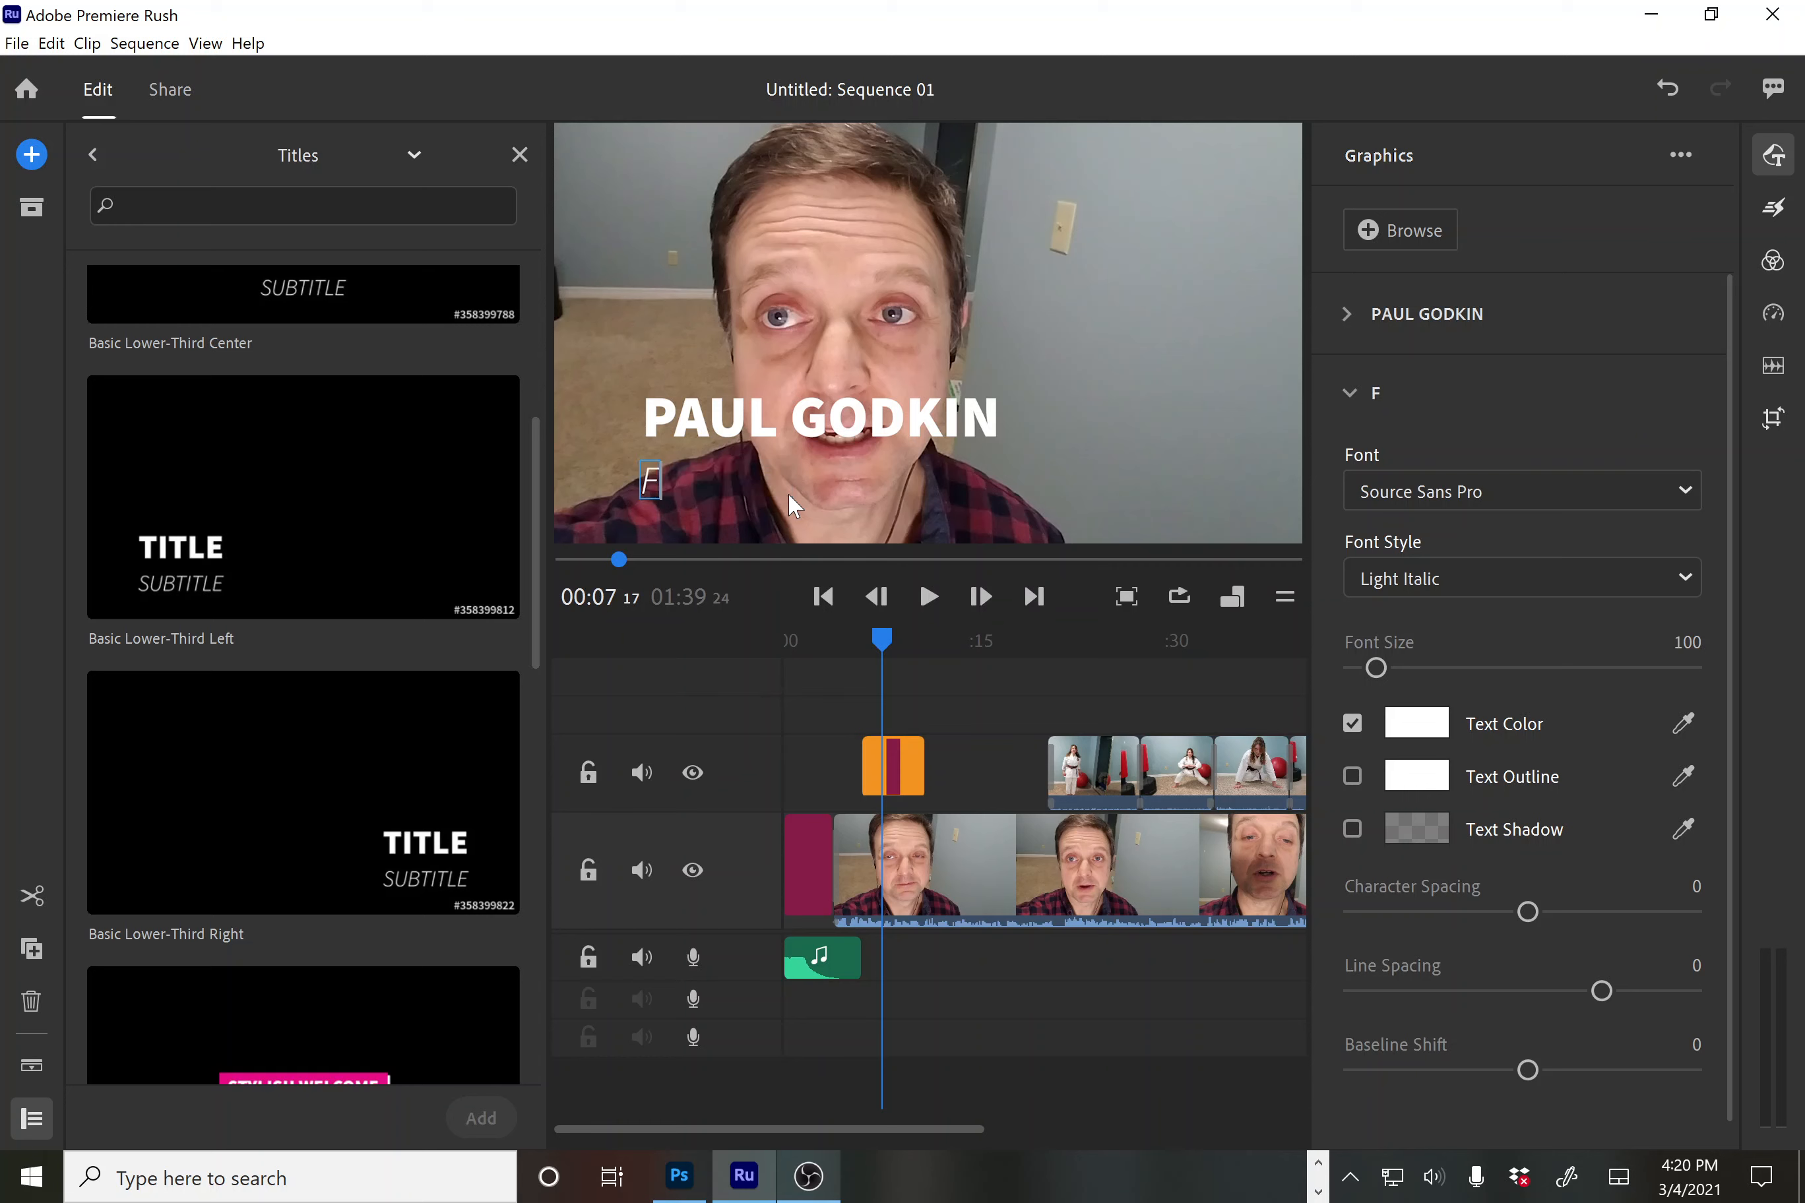
key(BackSpace)
text(Dad)
click(684, 488)
text(oned)
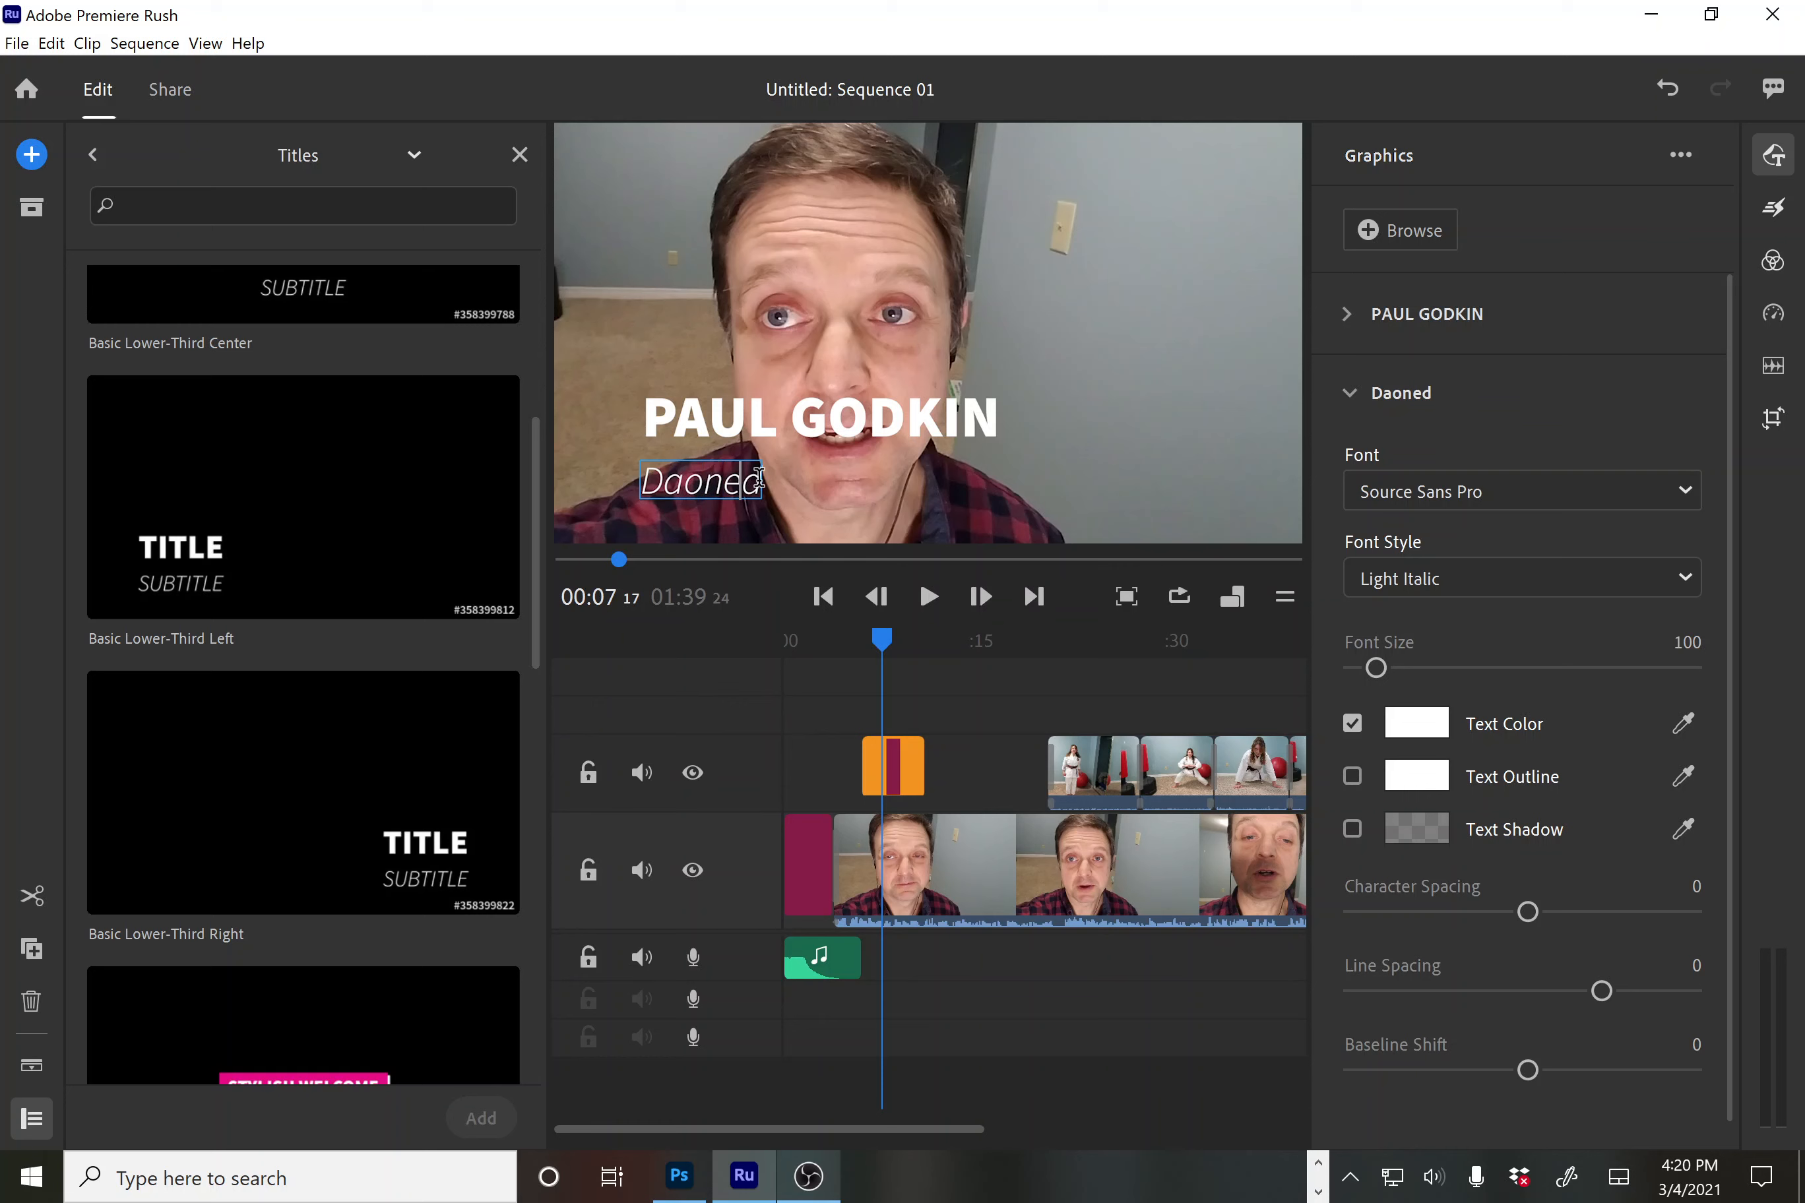
drag(758, 477, 635, 488)
text(Co)
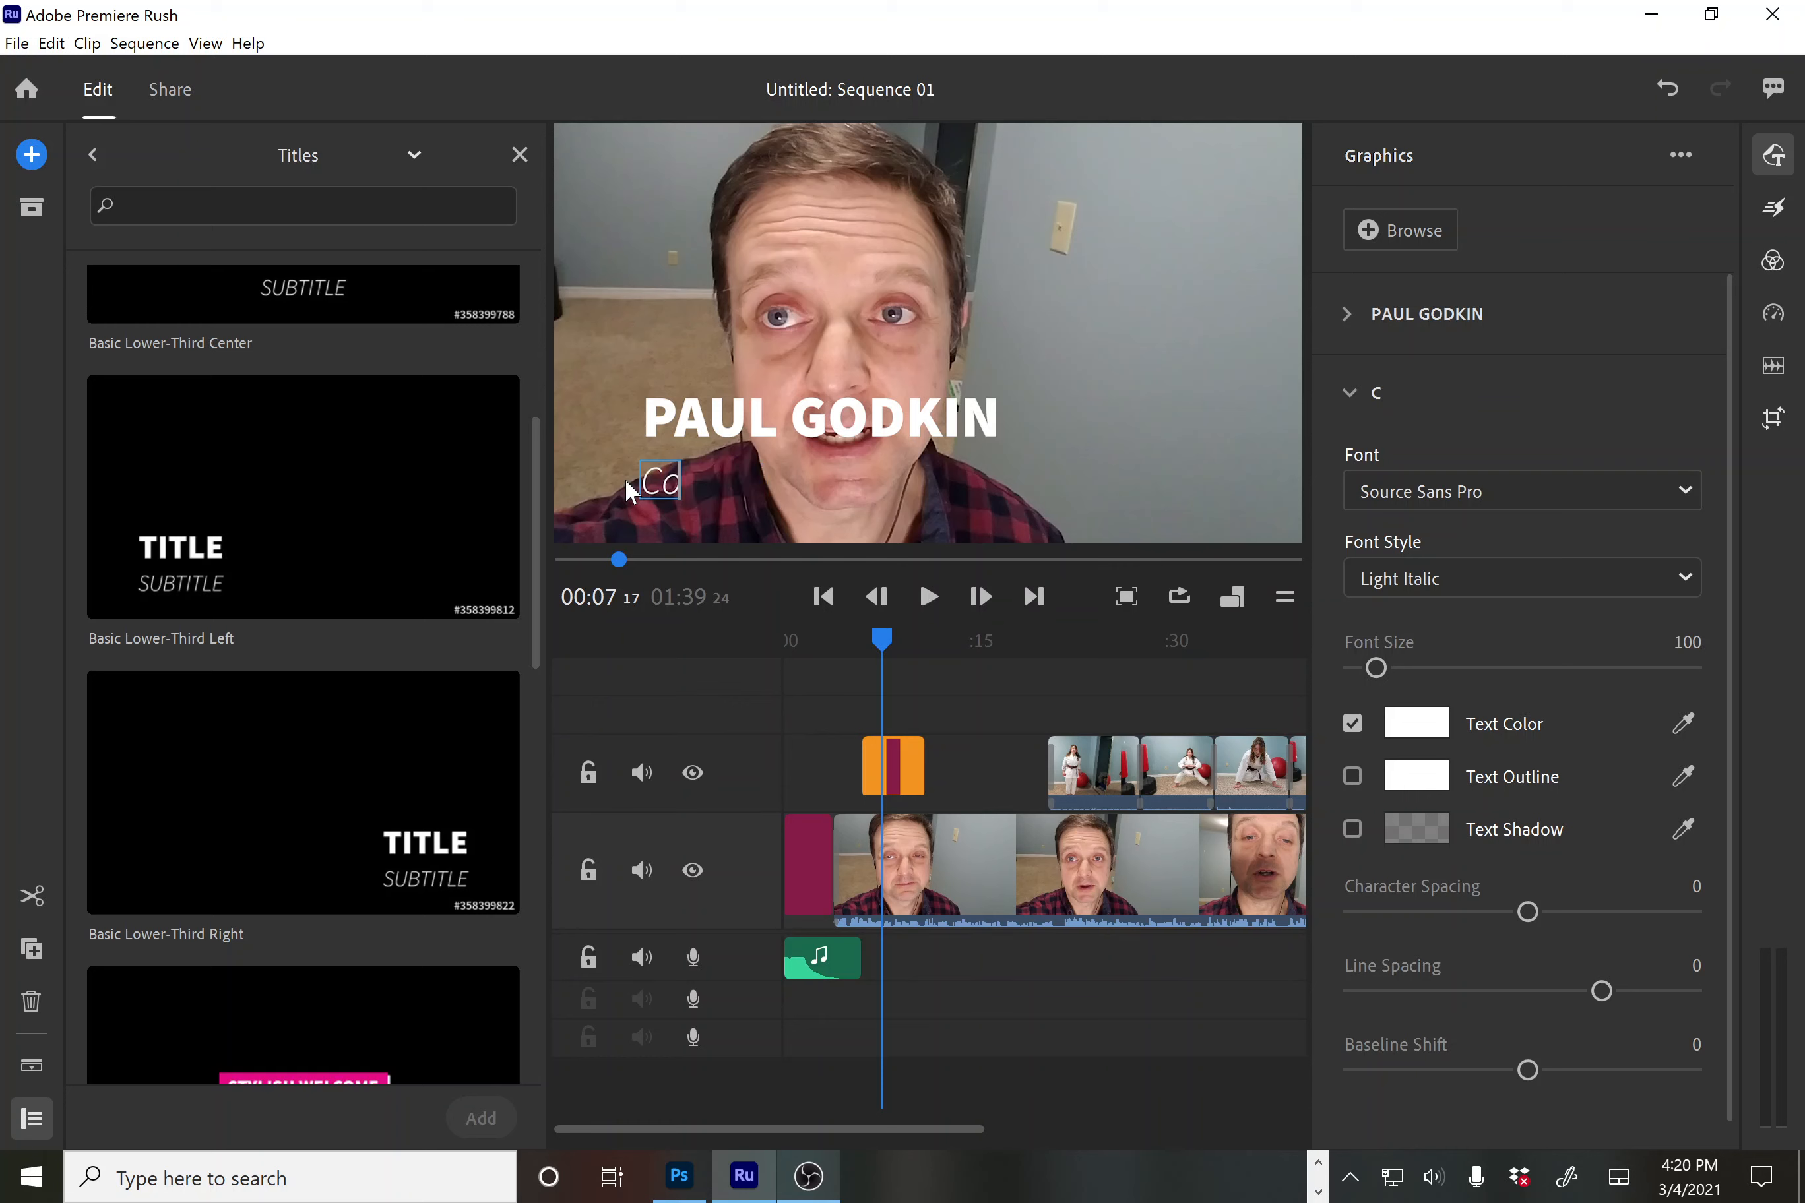
text(nestoga Professor)
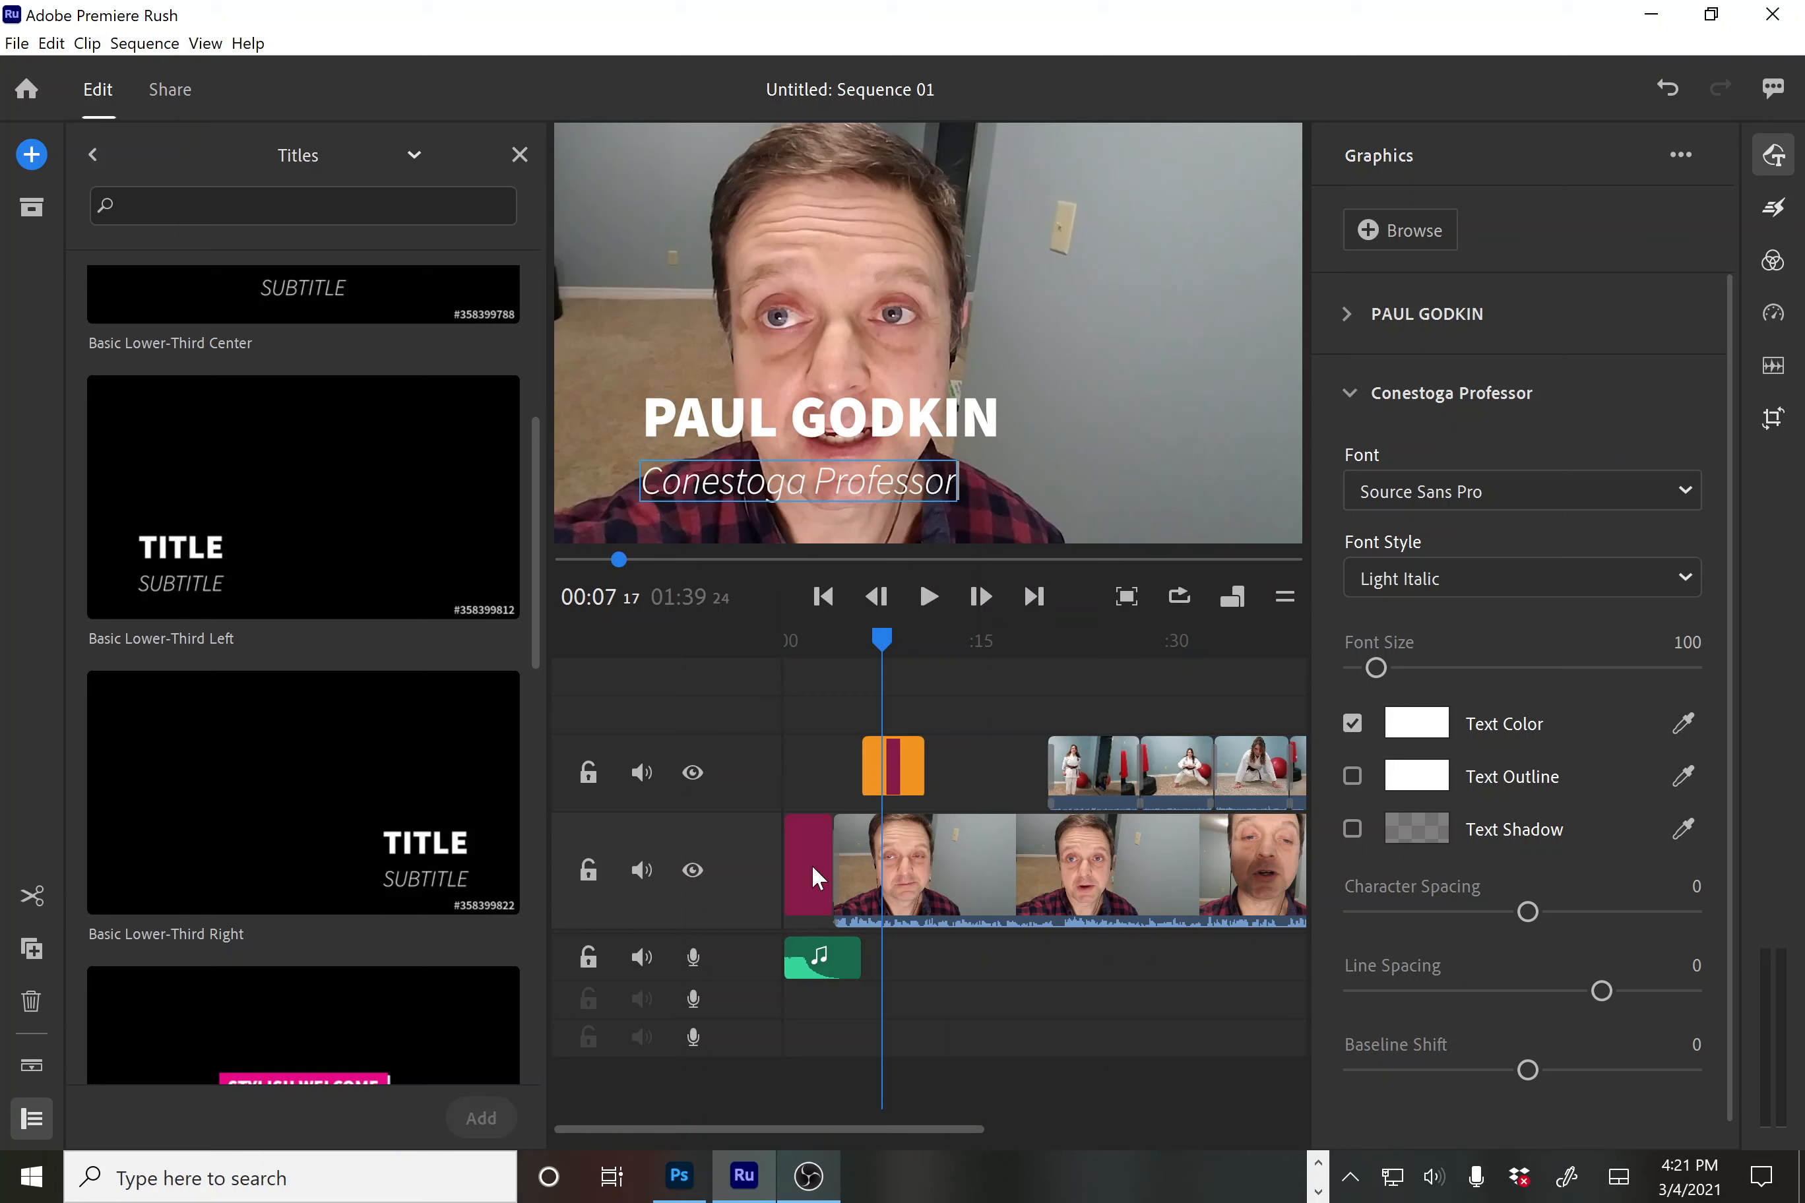
Give the Conestoga Professor subtitle a black text outline of size 14
click(1353, 772)
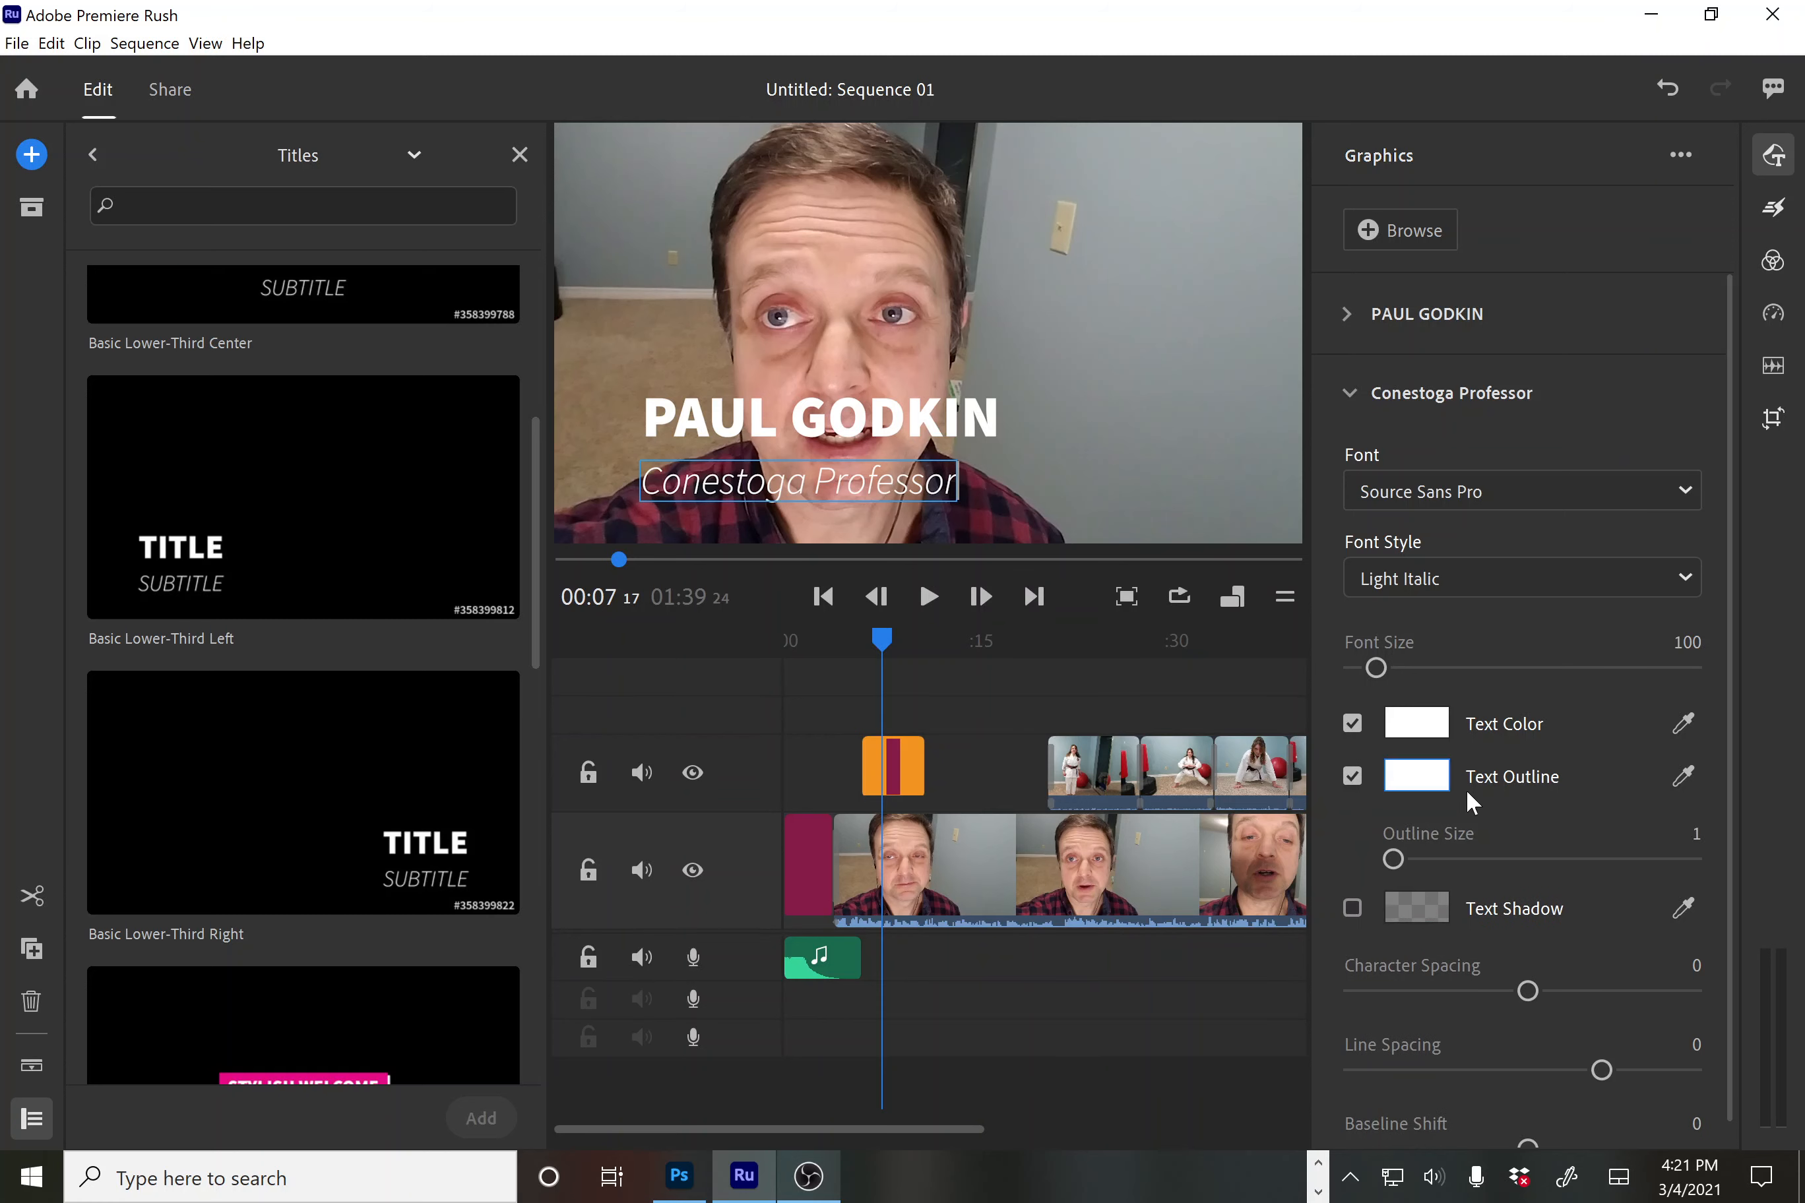
click(1681, 775)
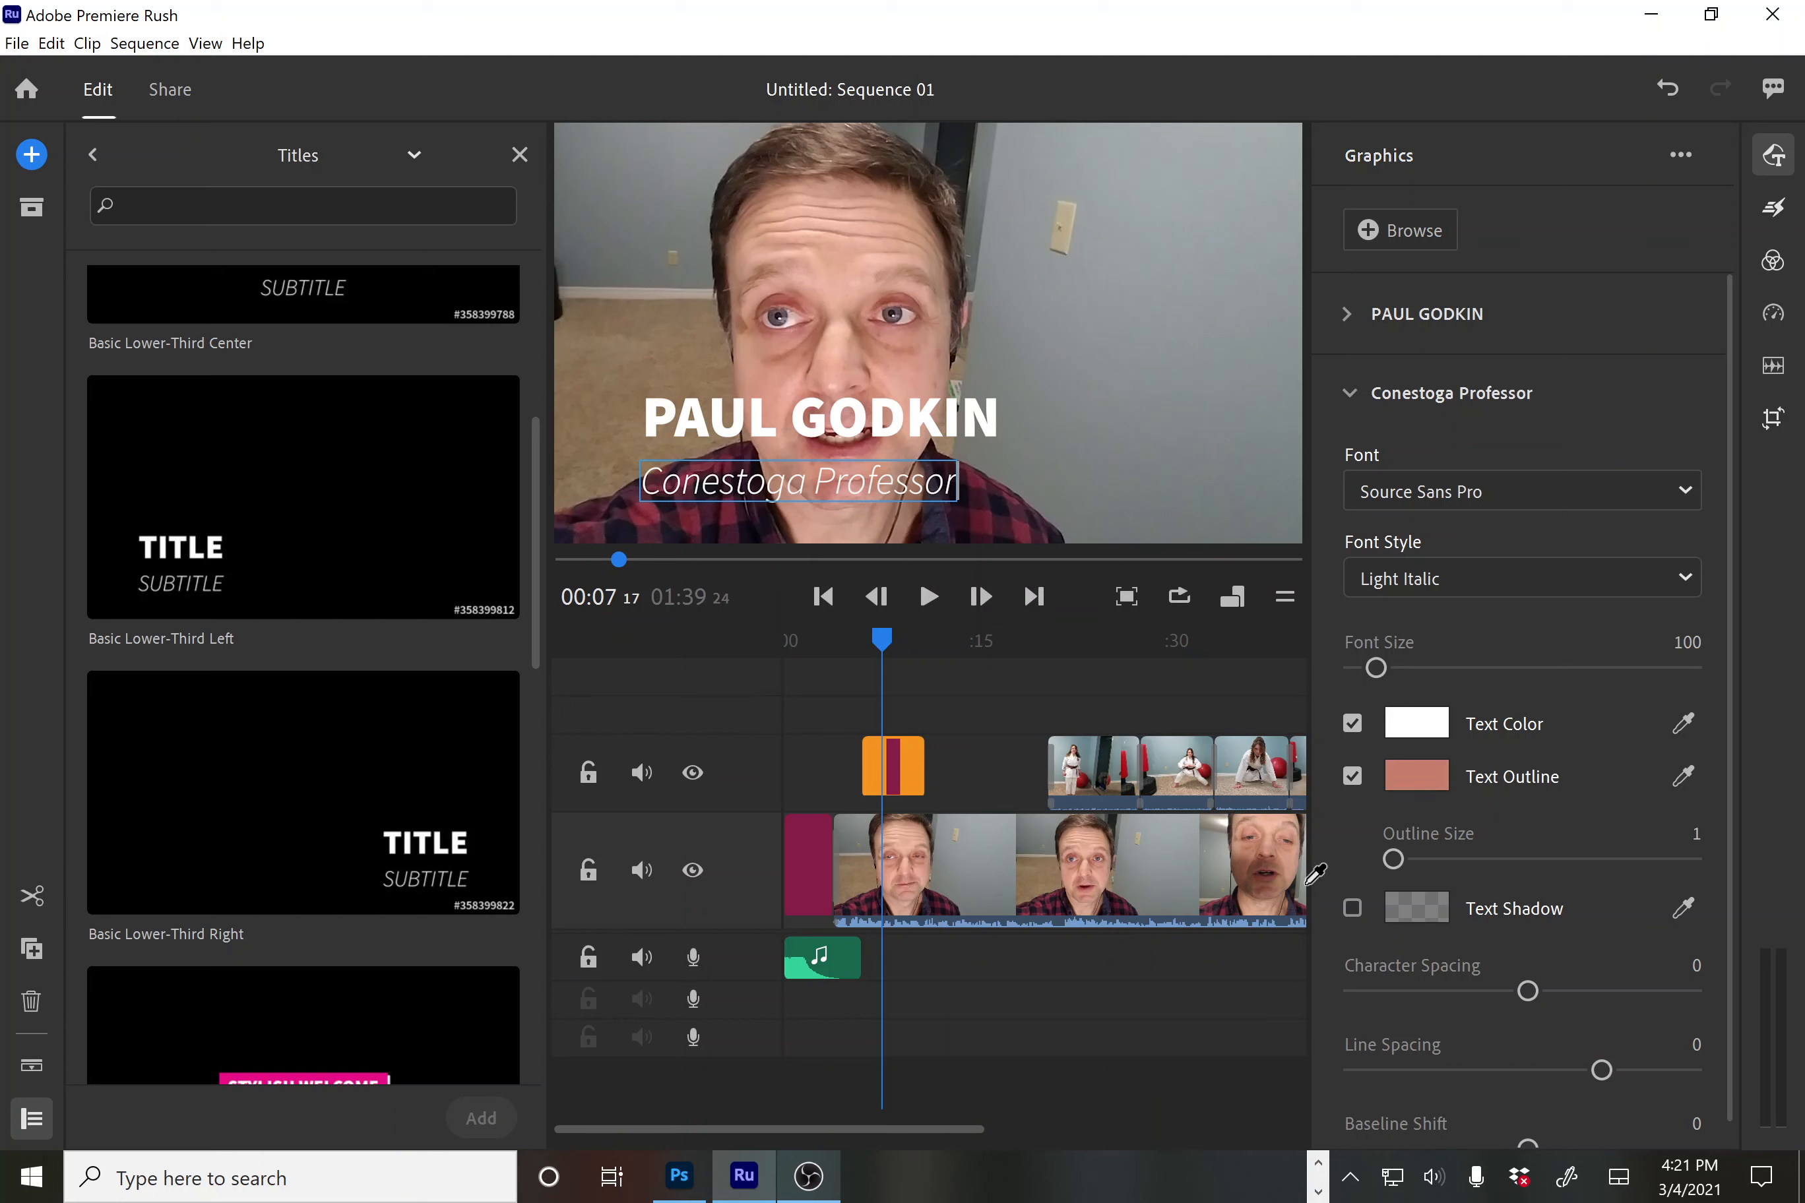
click(1427, 778)
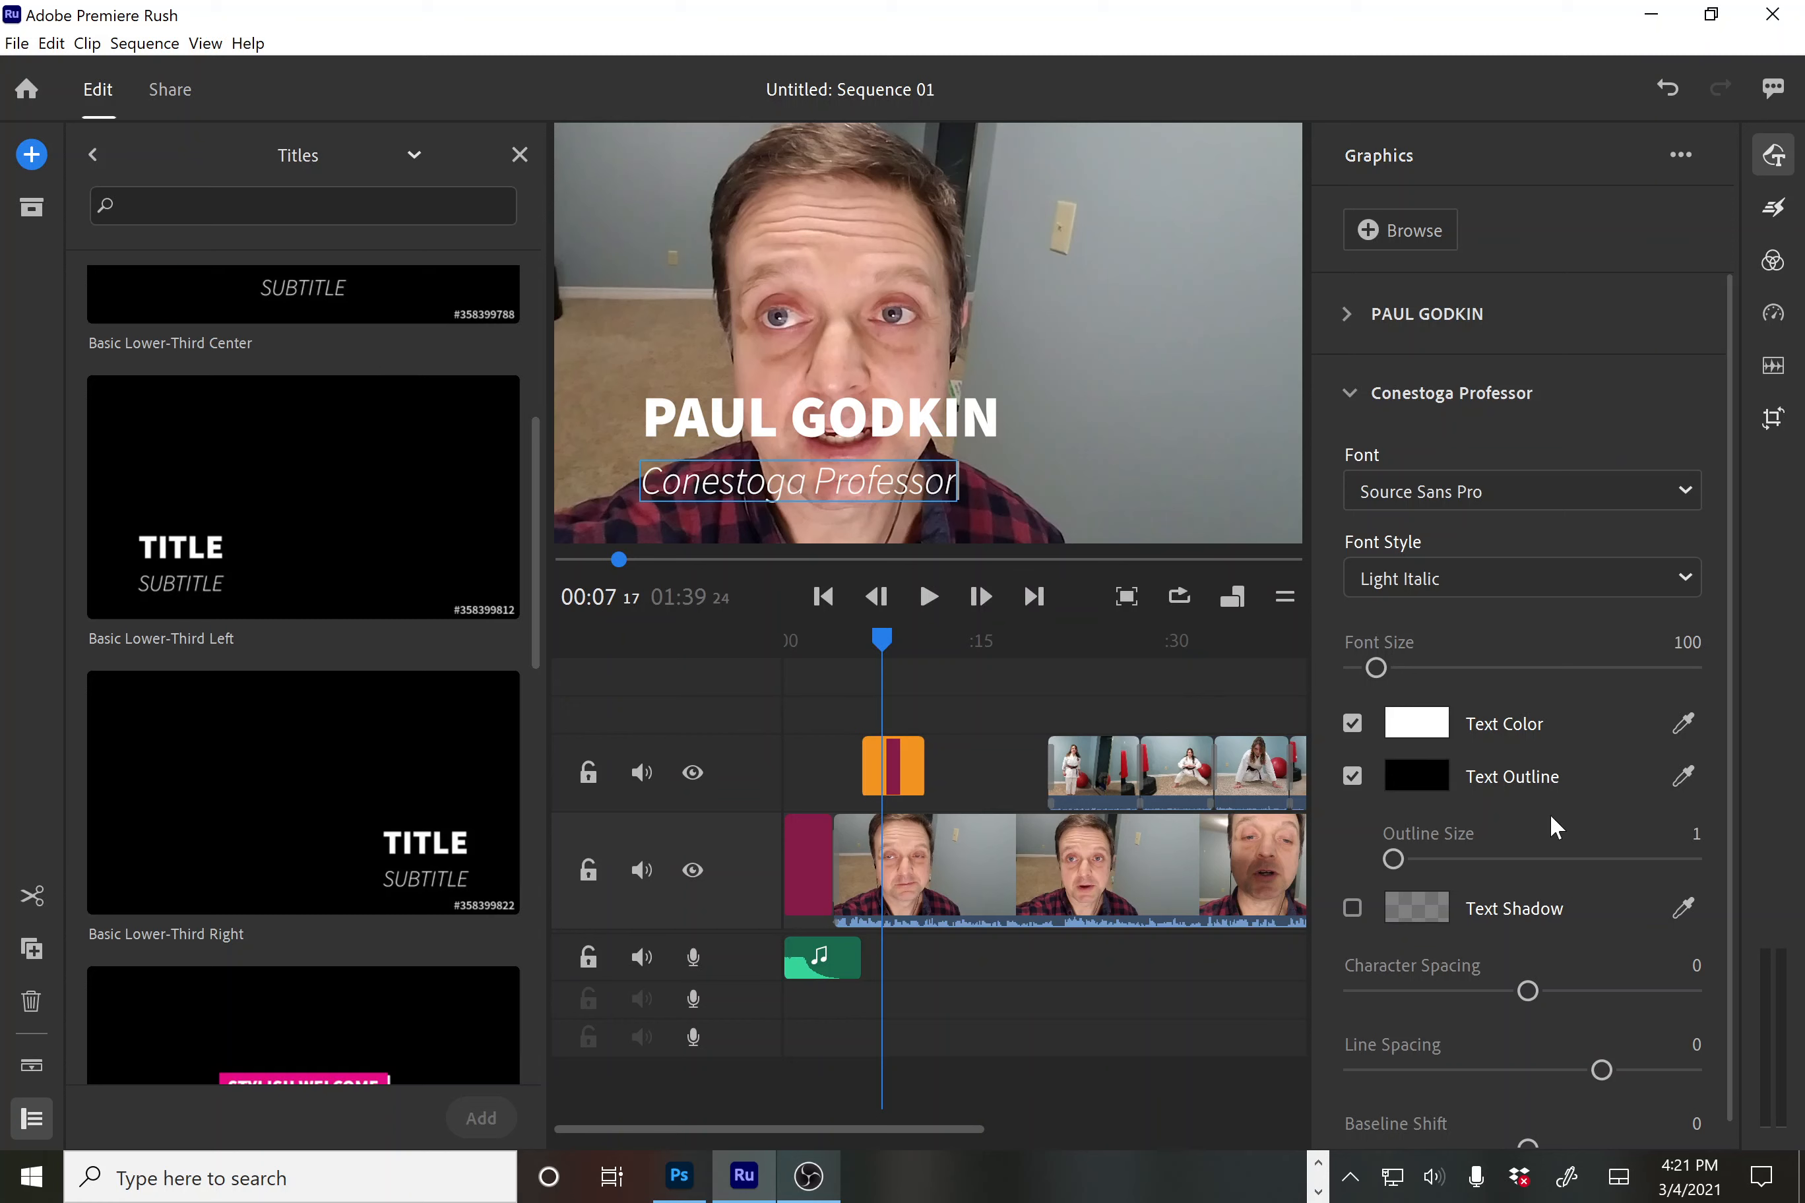
drag(1395, 859, 1441, 861)
click(660, 417)
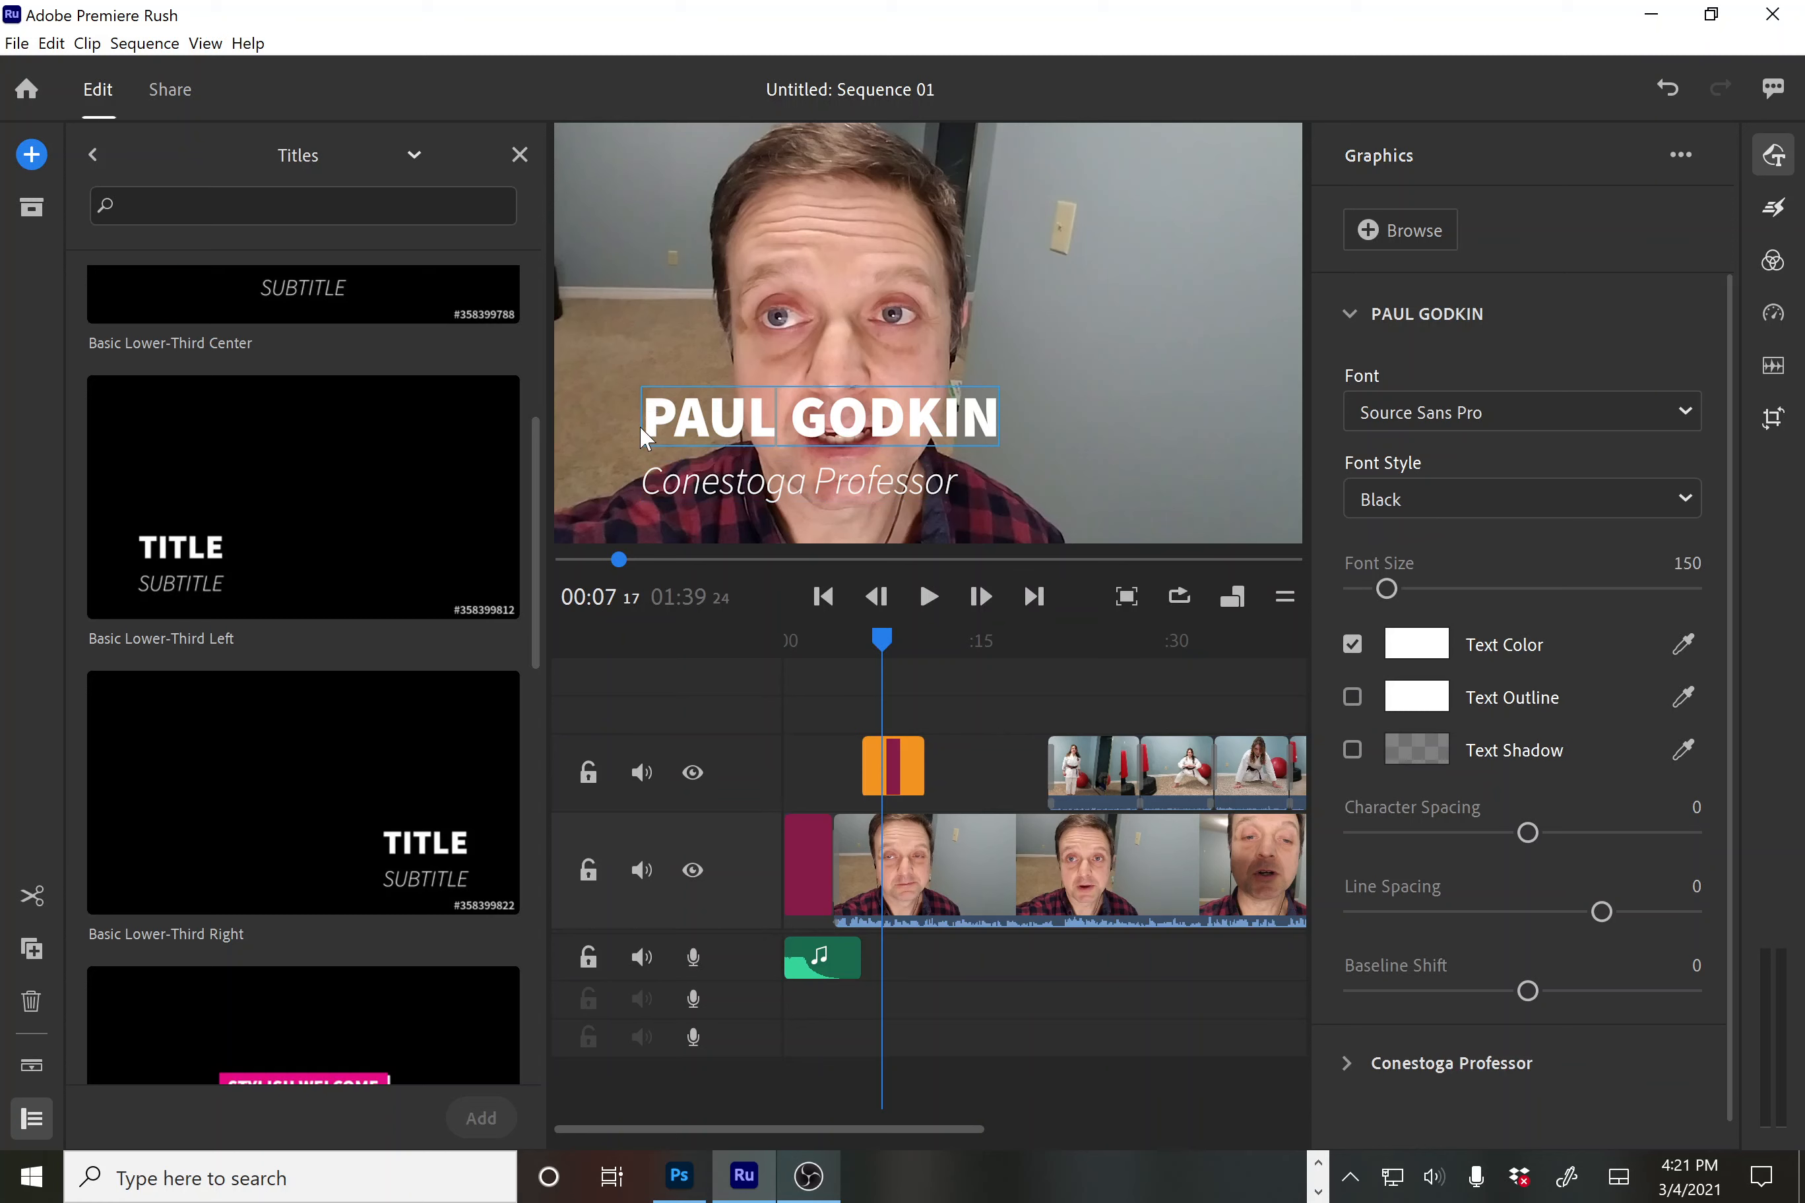
Select the whole name line and reduce its font size to 146
drag(643, 418, 711, 419)
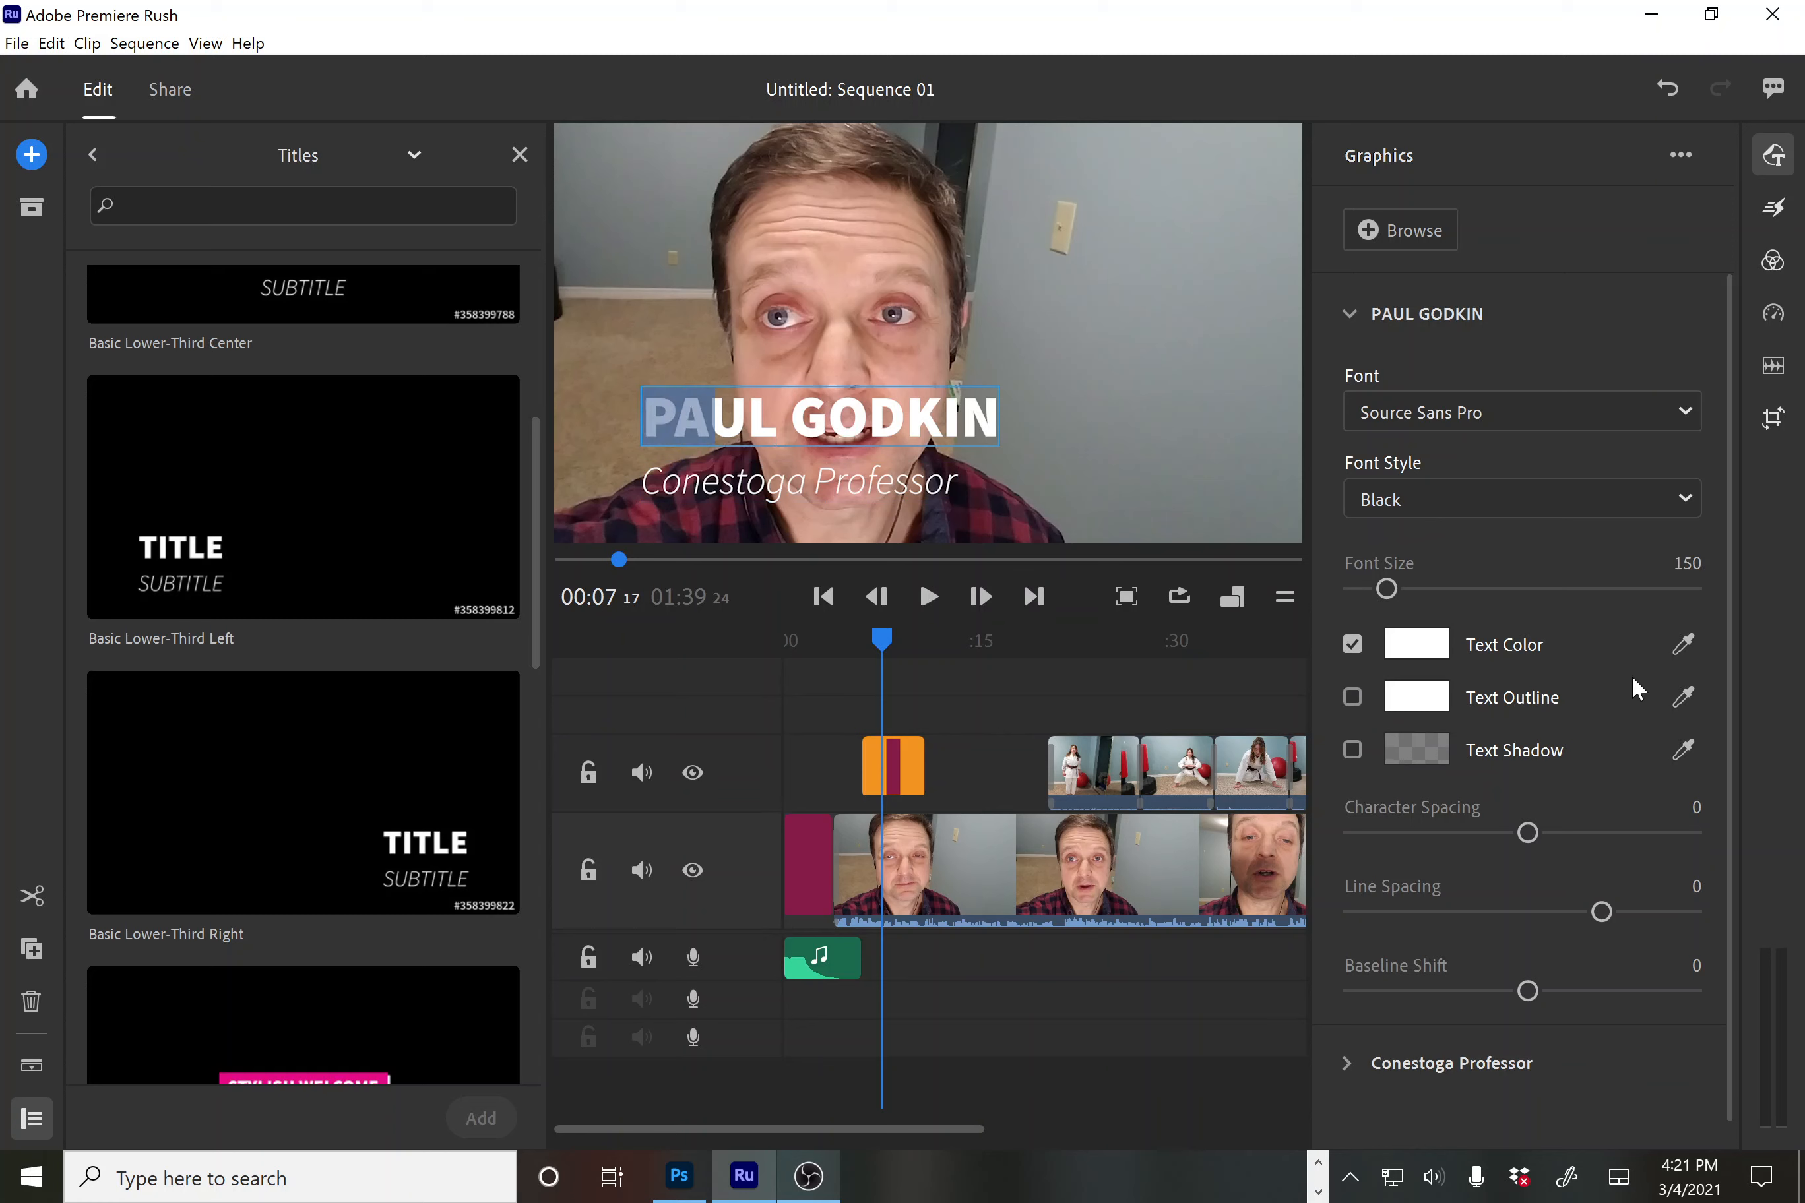
scroll(1613, 610, down, 2)
scroll(1614, 613, up, 2)
drag(1391, 594, 1390, 597)
click(1029, 439)
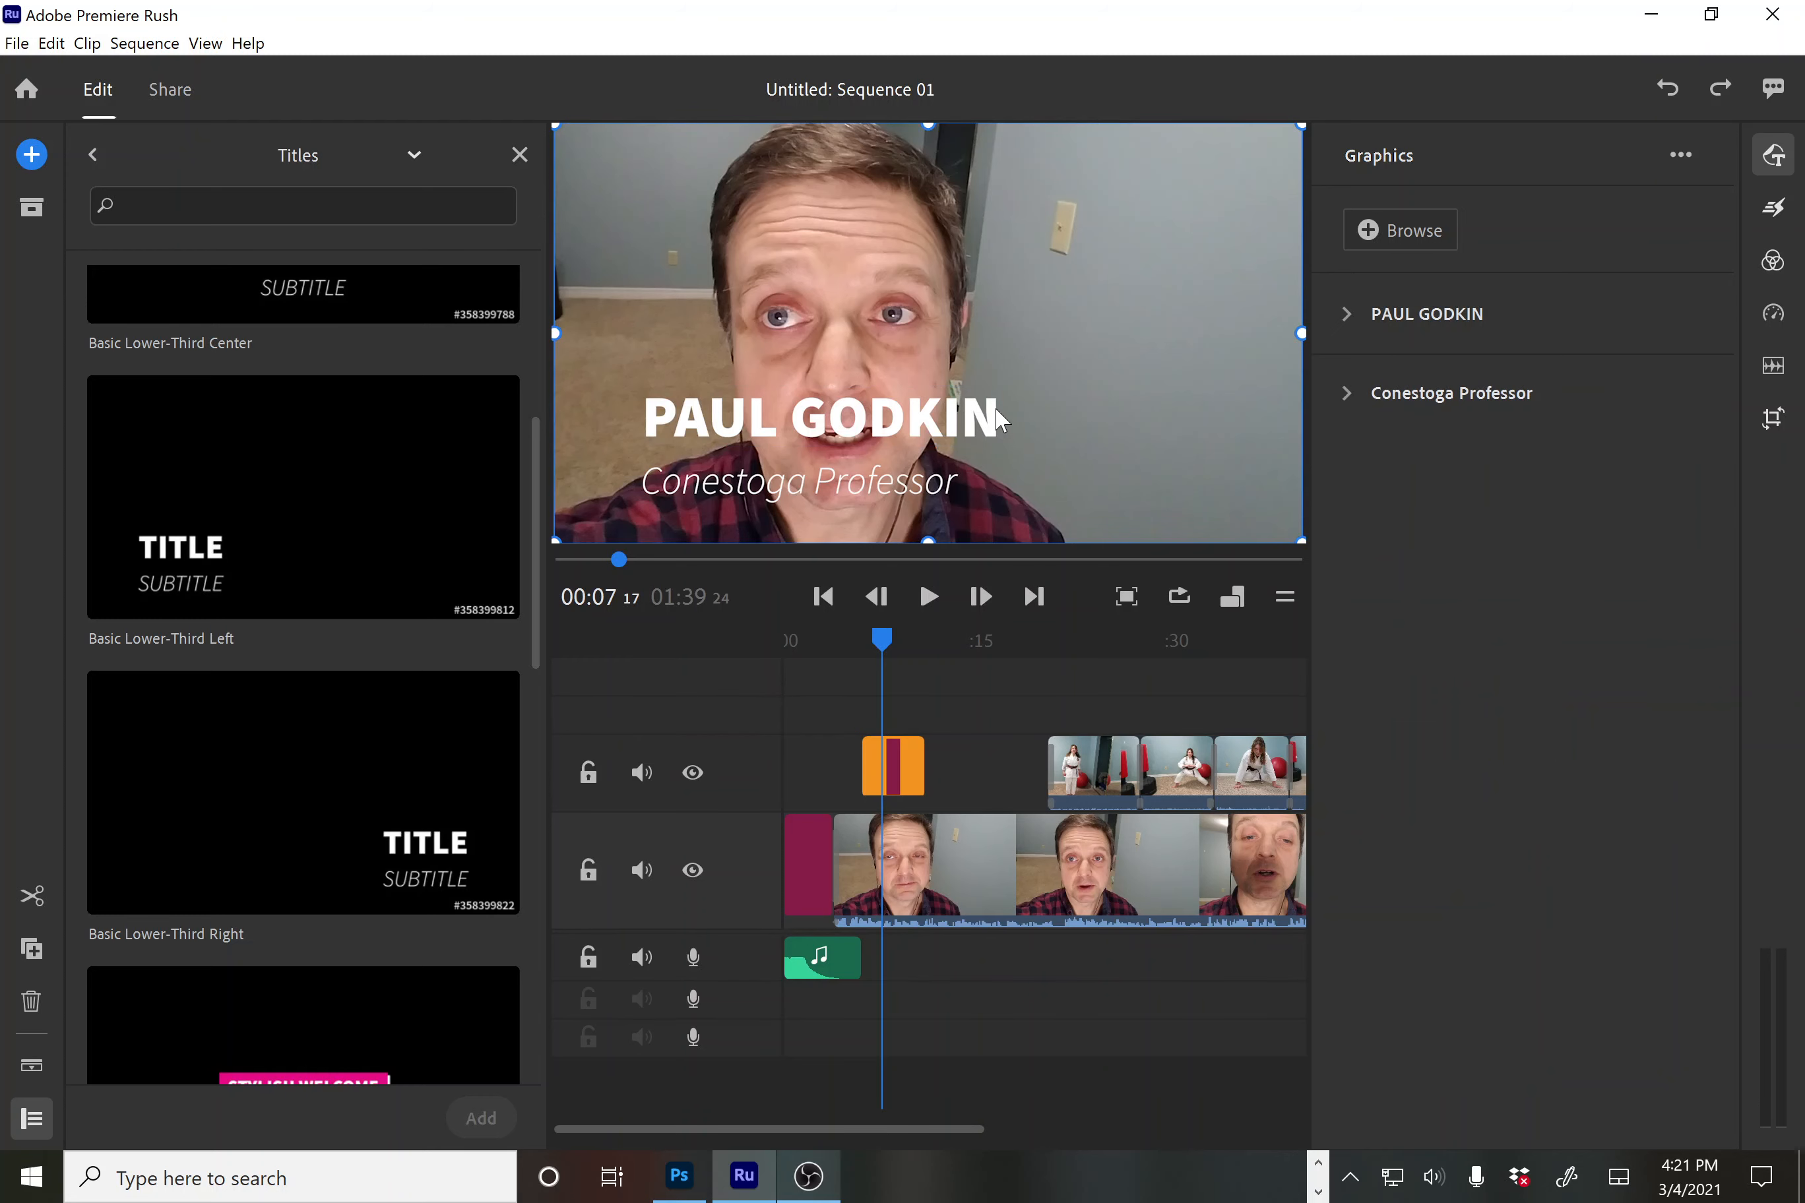
double_click(895, 427)
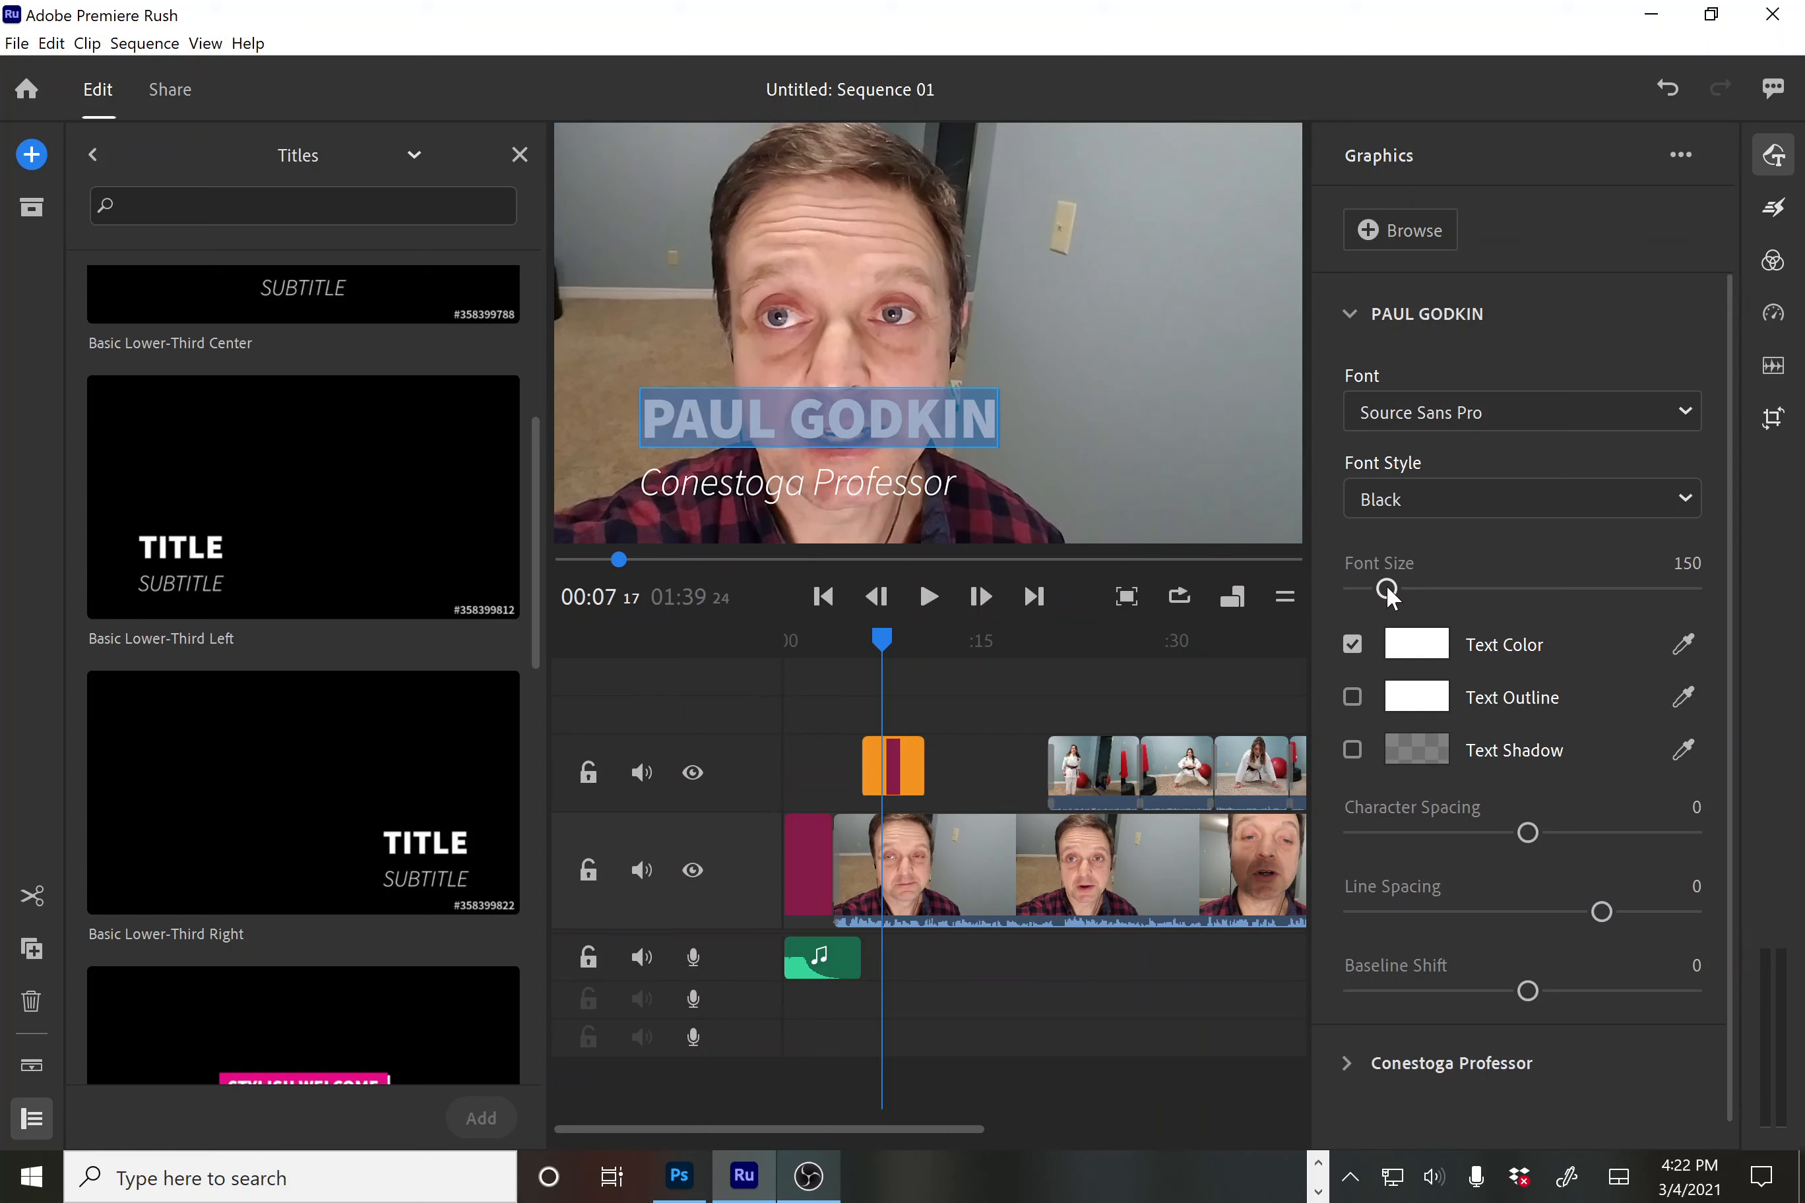
drag(1388, 590, 1385, 590)
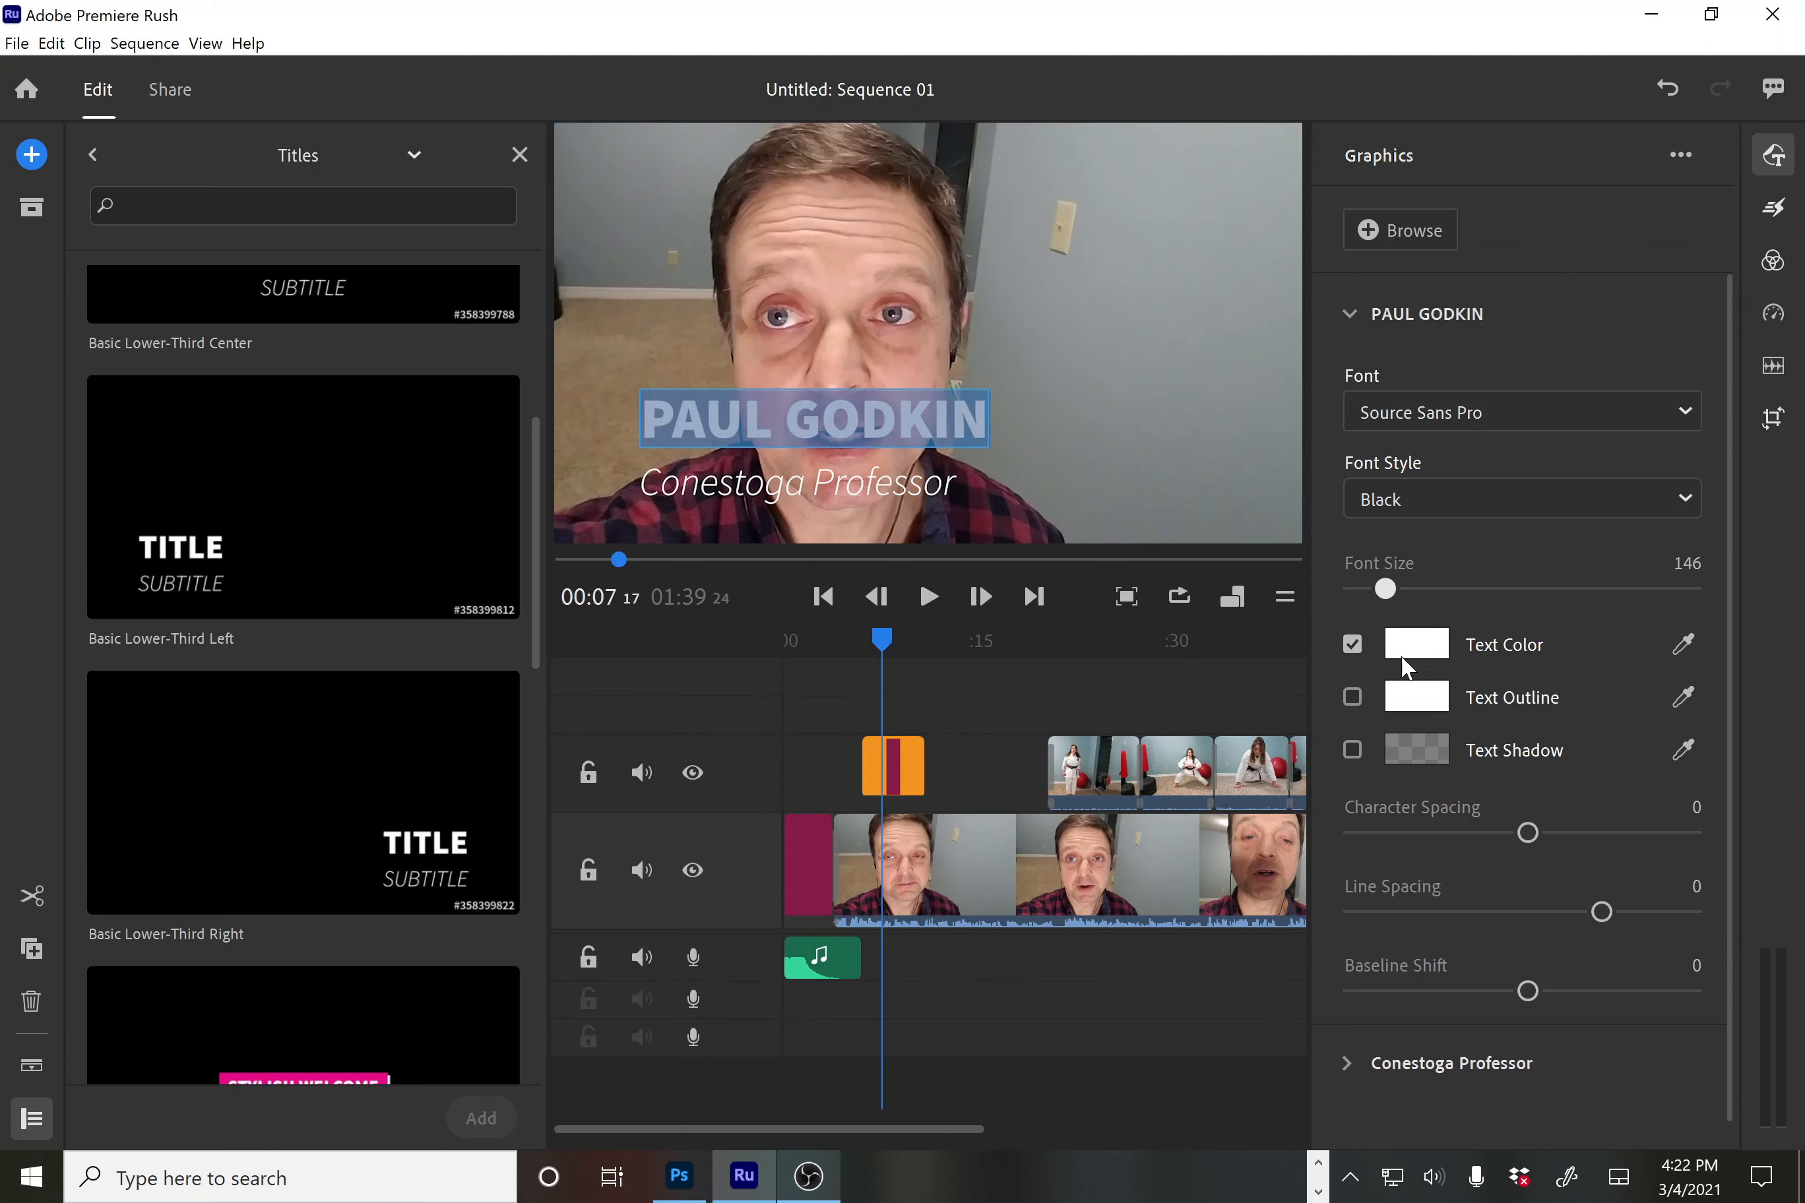
scroll(1671, 745, down, 1)
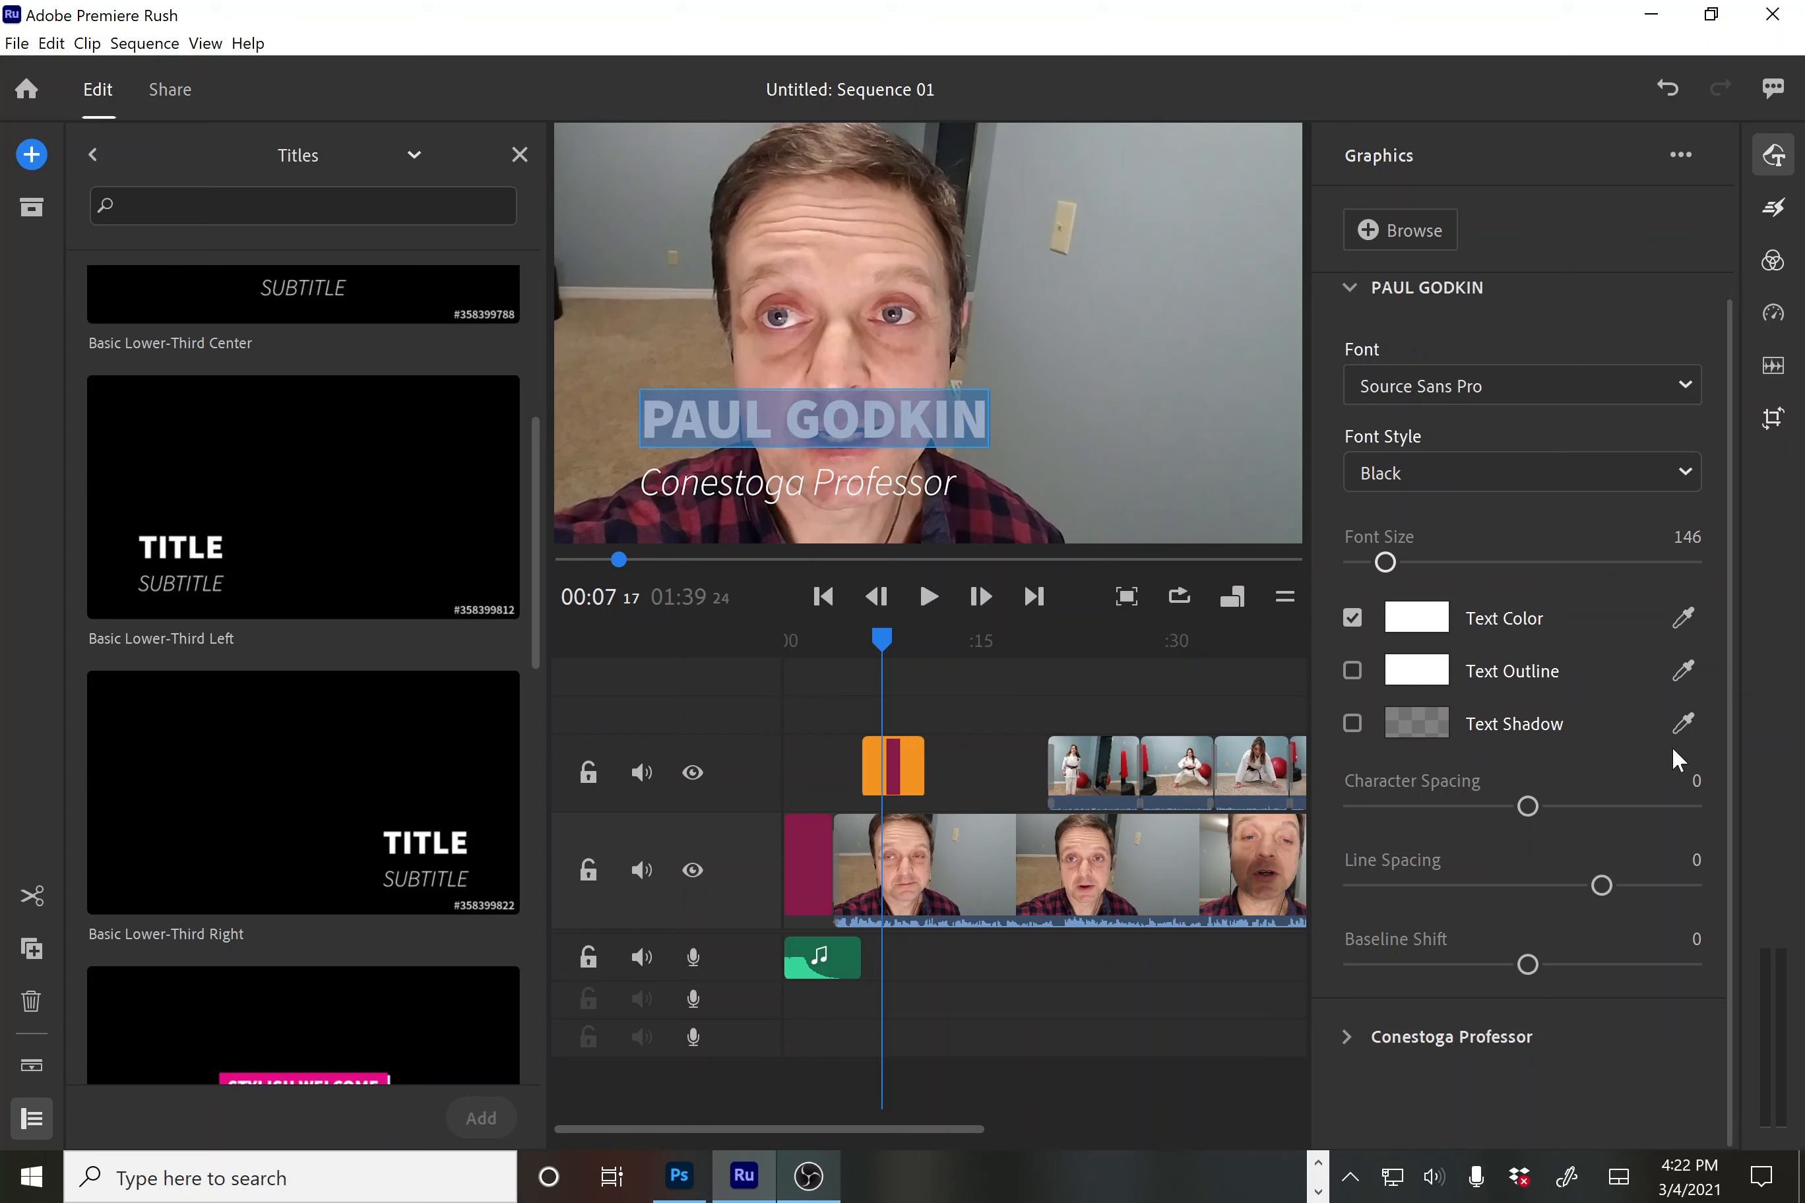
Set the subtitle to size 77, character spacing -13, line spacing -26, baseline shift -57
click(1348, 1035)
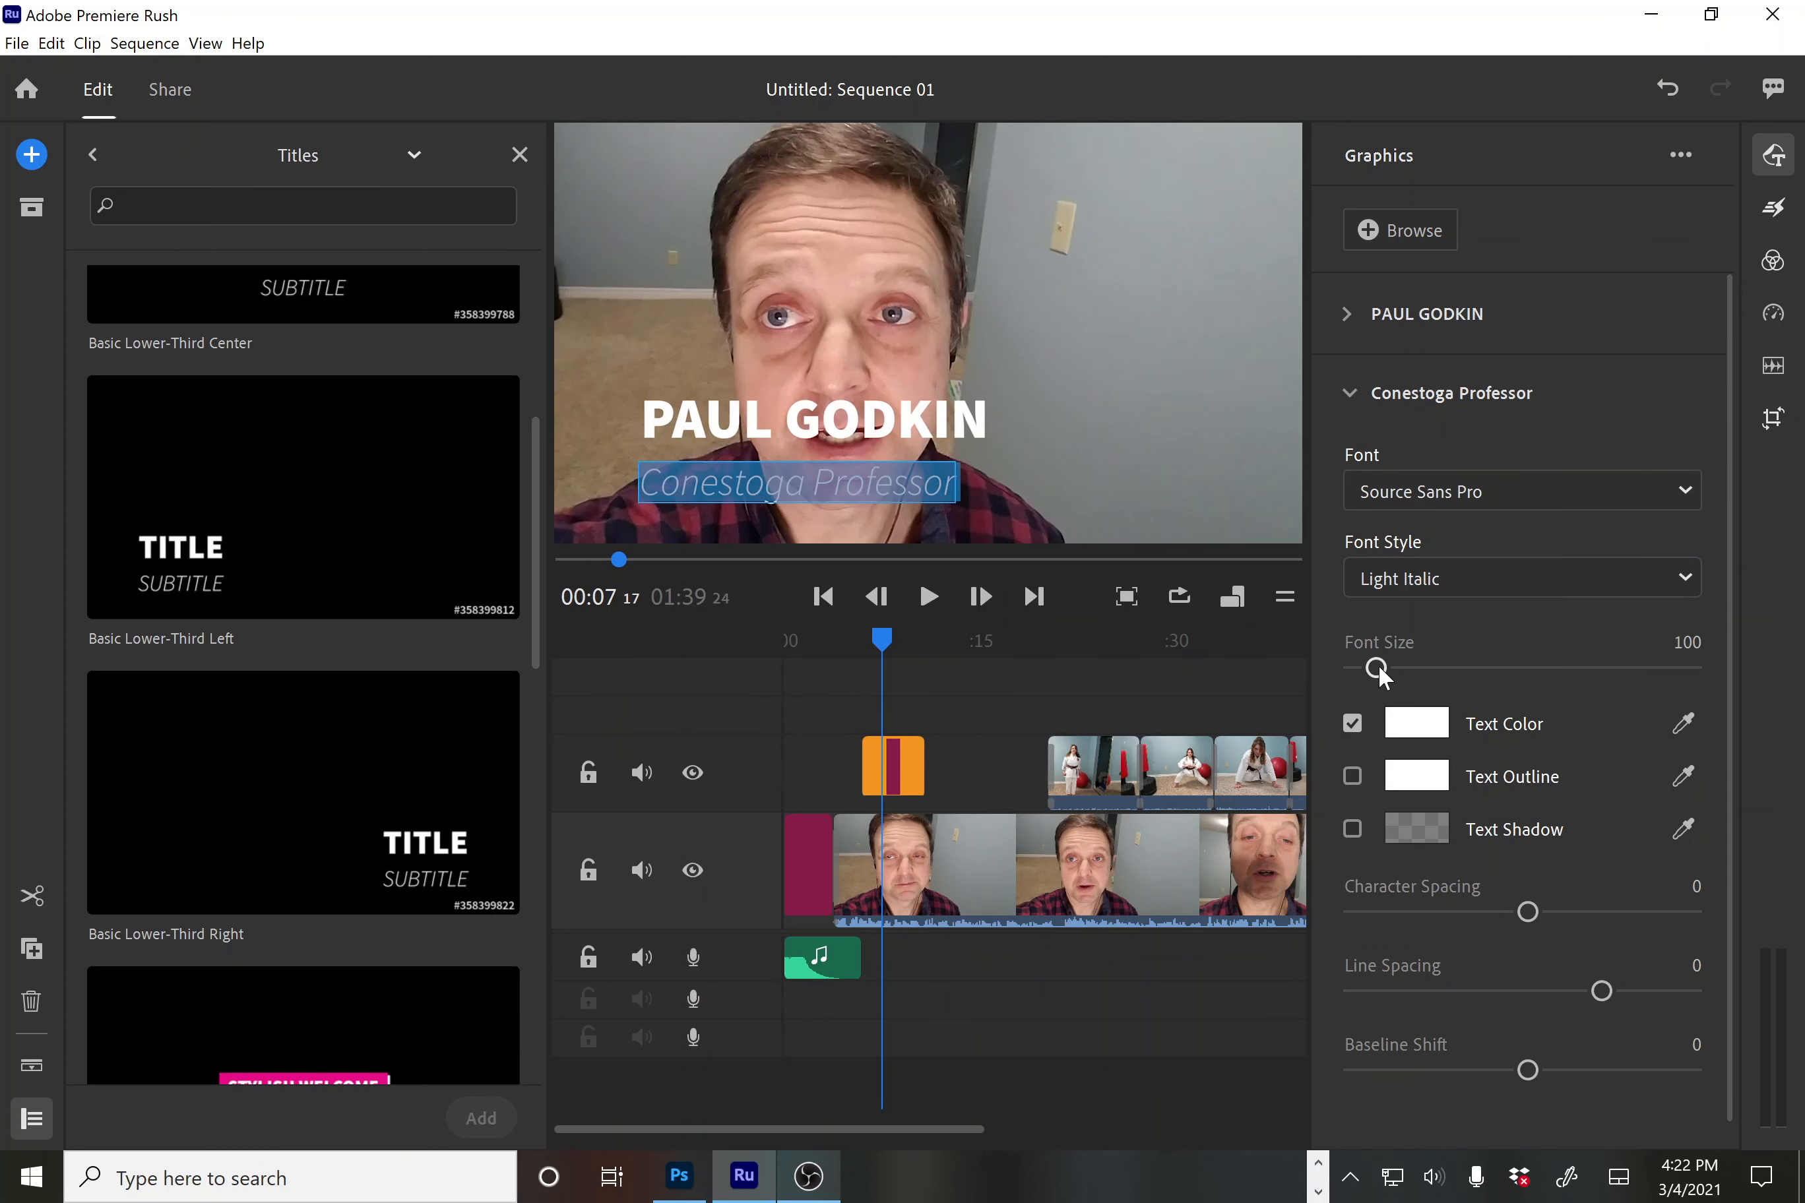
drag(1378, 669, 1372, 679)
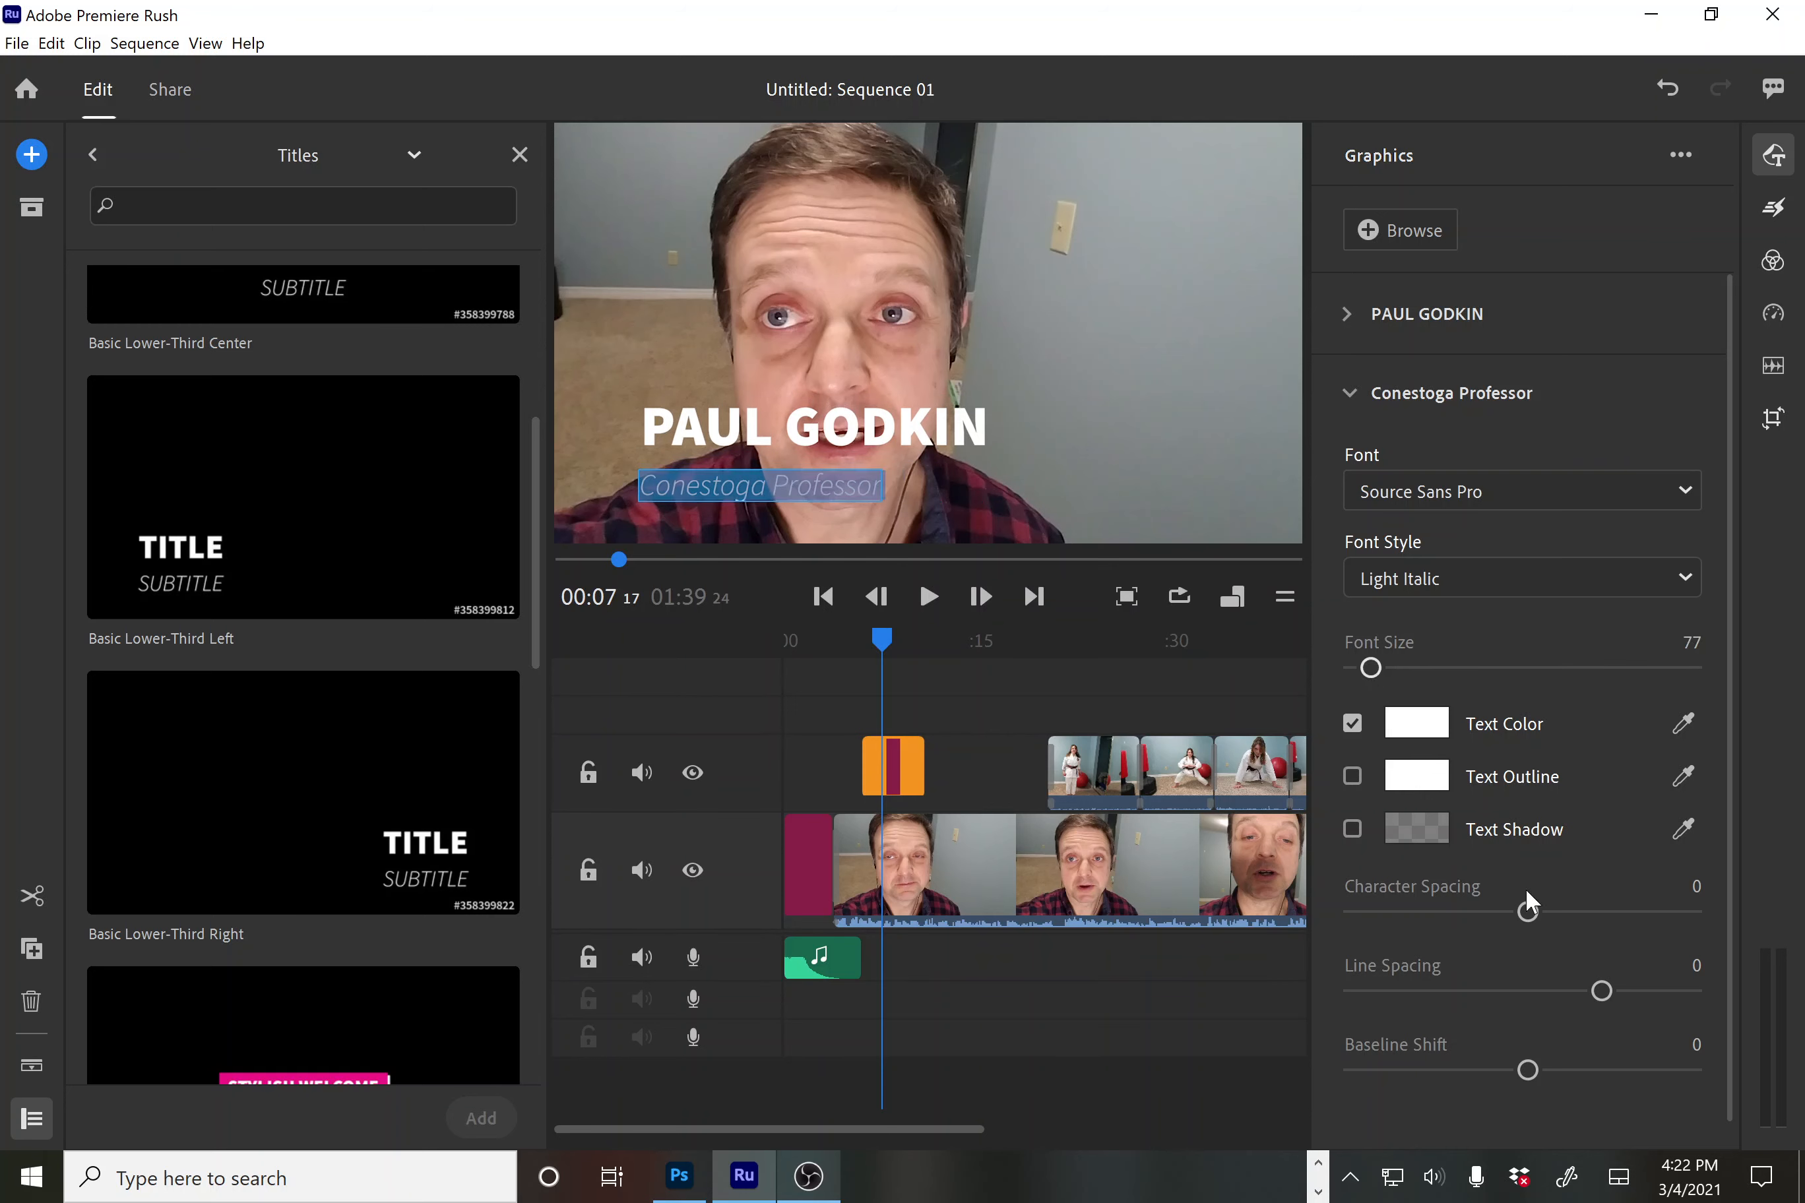
drag(1527, 913, 1511, 919)
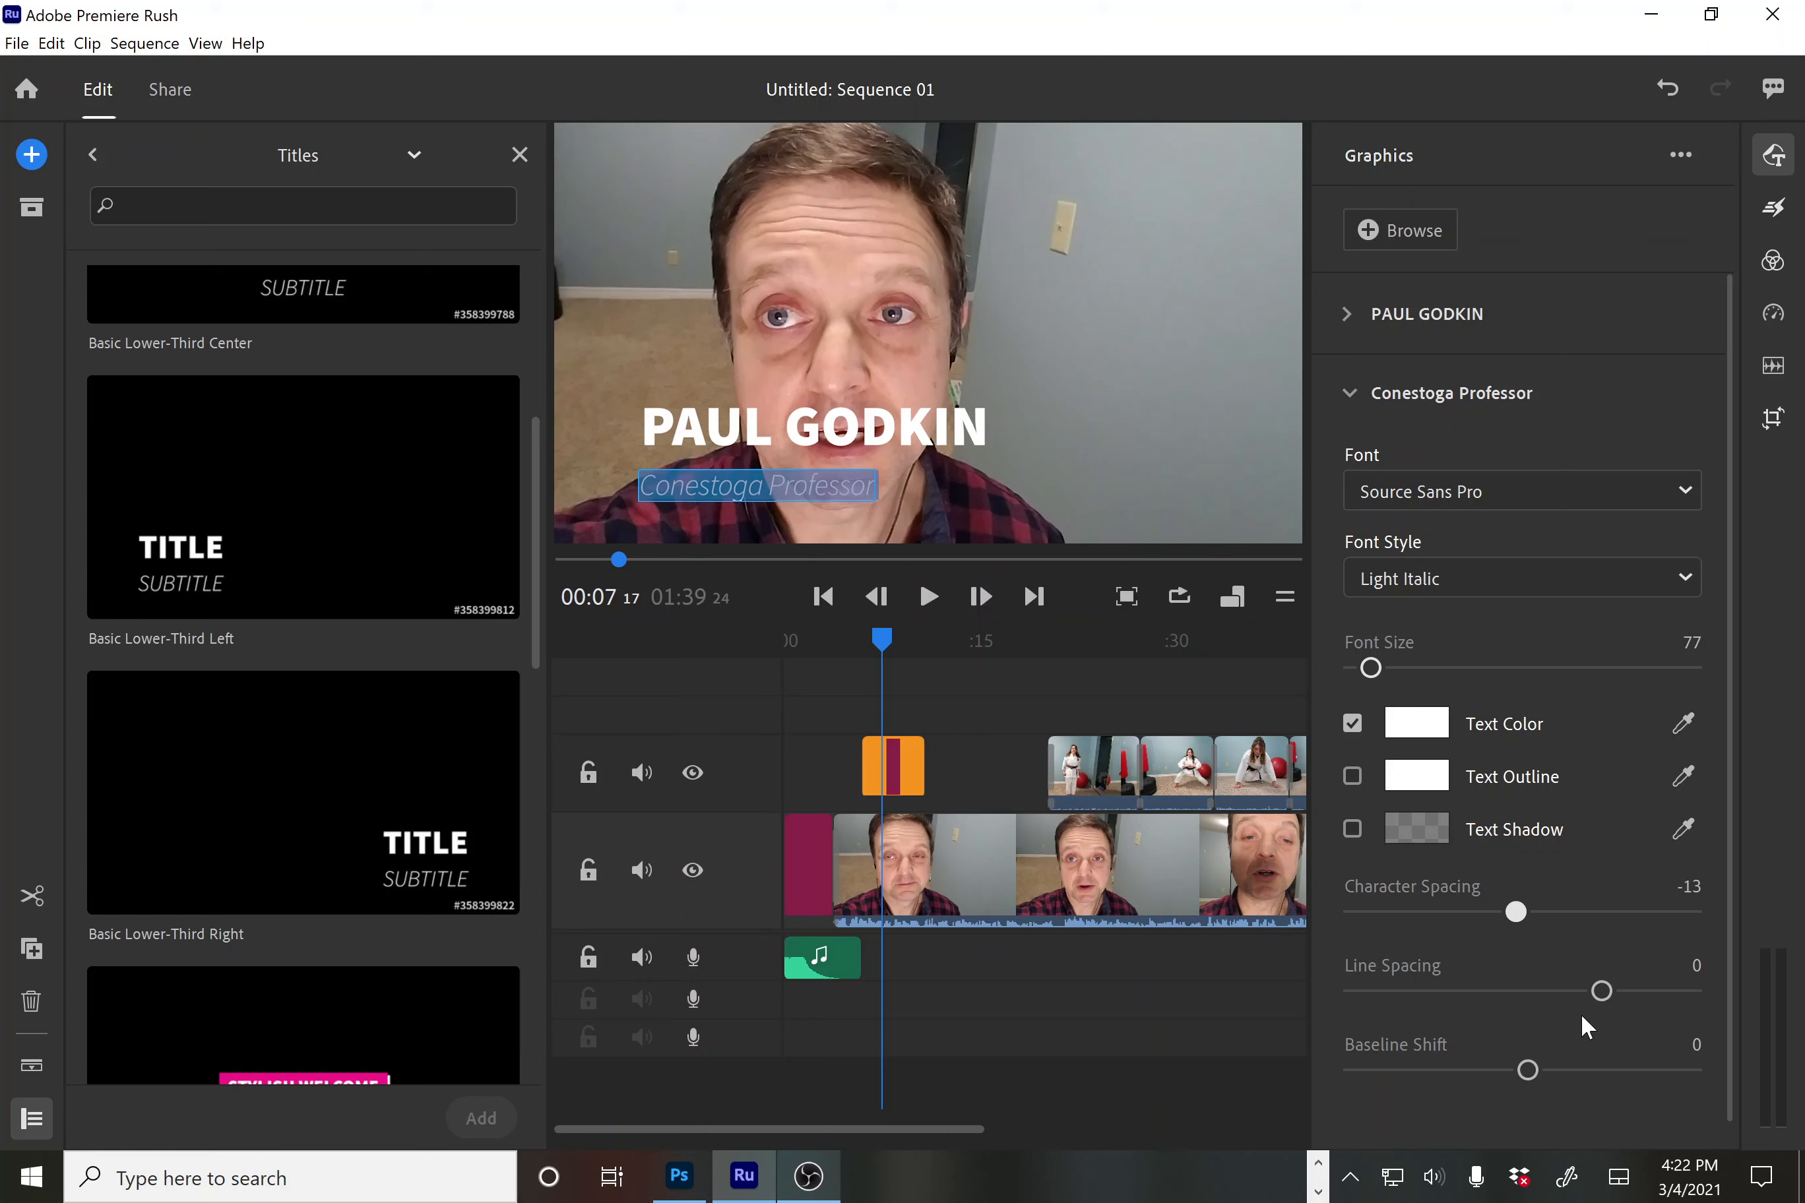
mouse_move(1595, 991)
mouse_down()
mouse_move(1544, 995)
mouse_move(1589, 992)
mouse_up()
drag(1520, 1071, 1462, 1079)
scroll(1589, 624, down, 1)
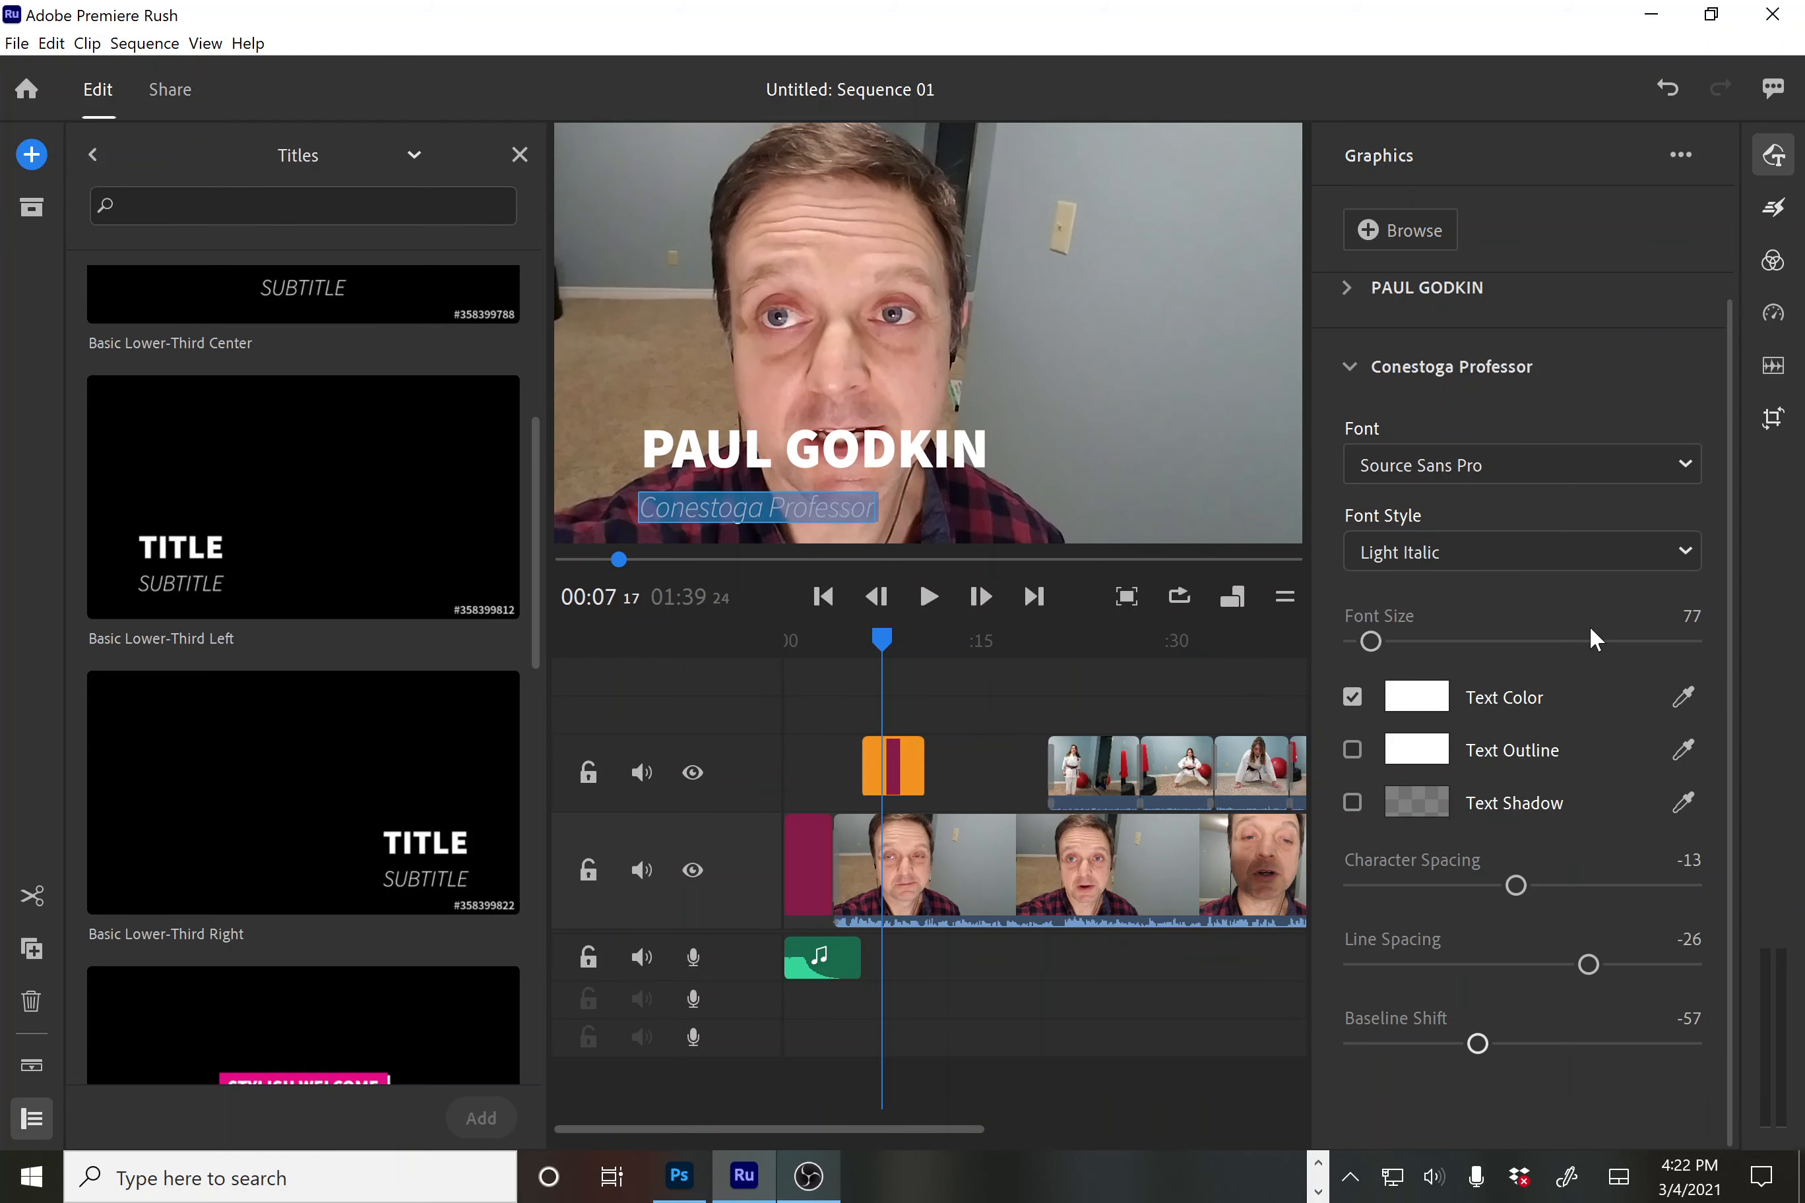
click(1685, 462)
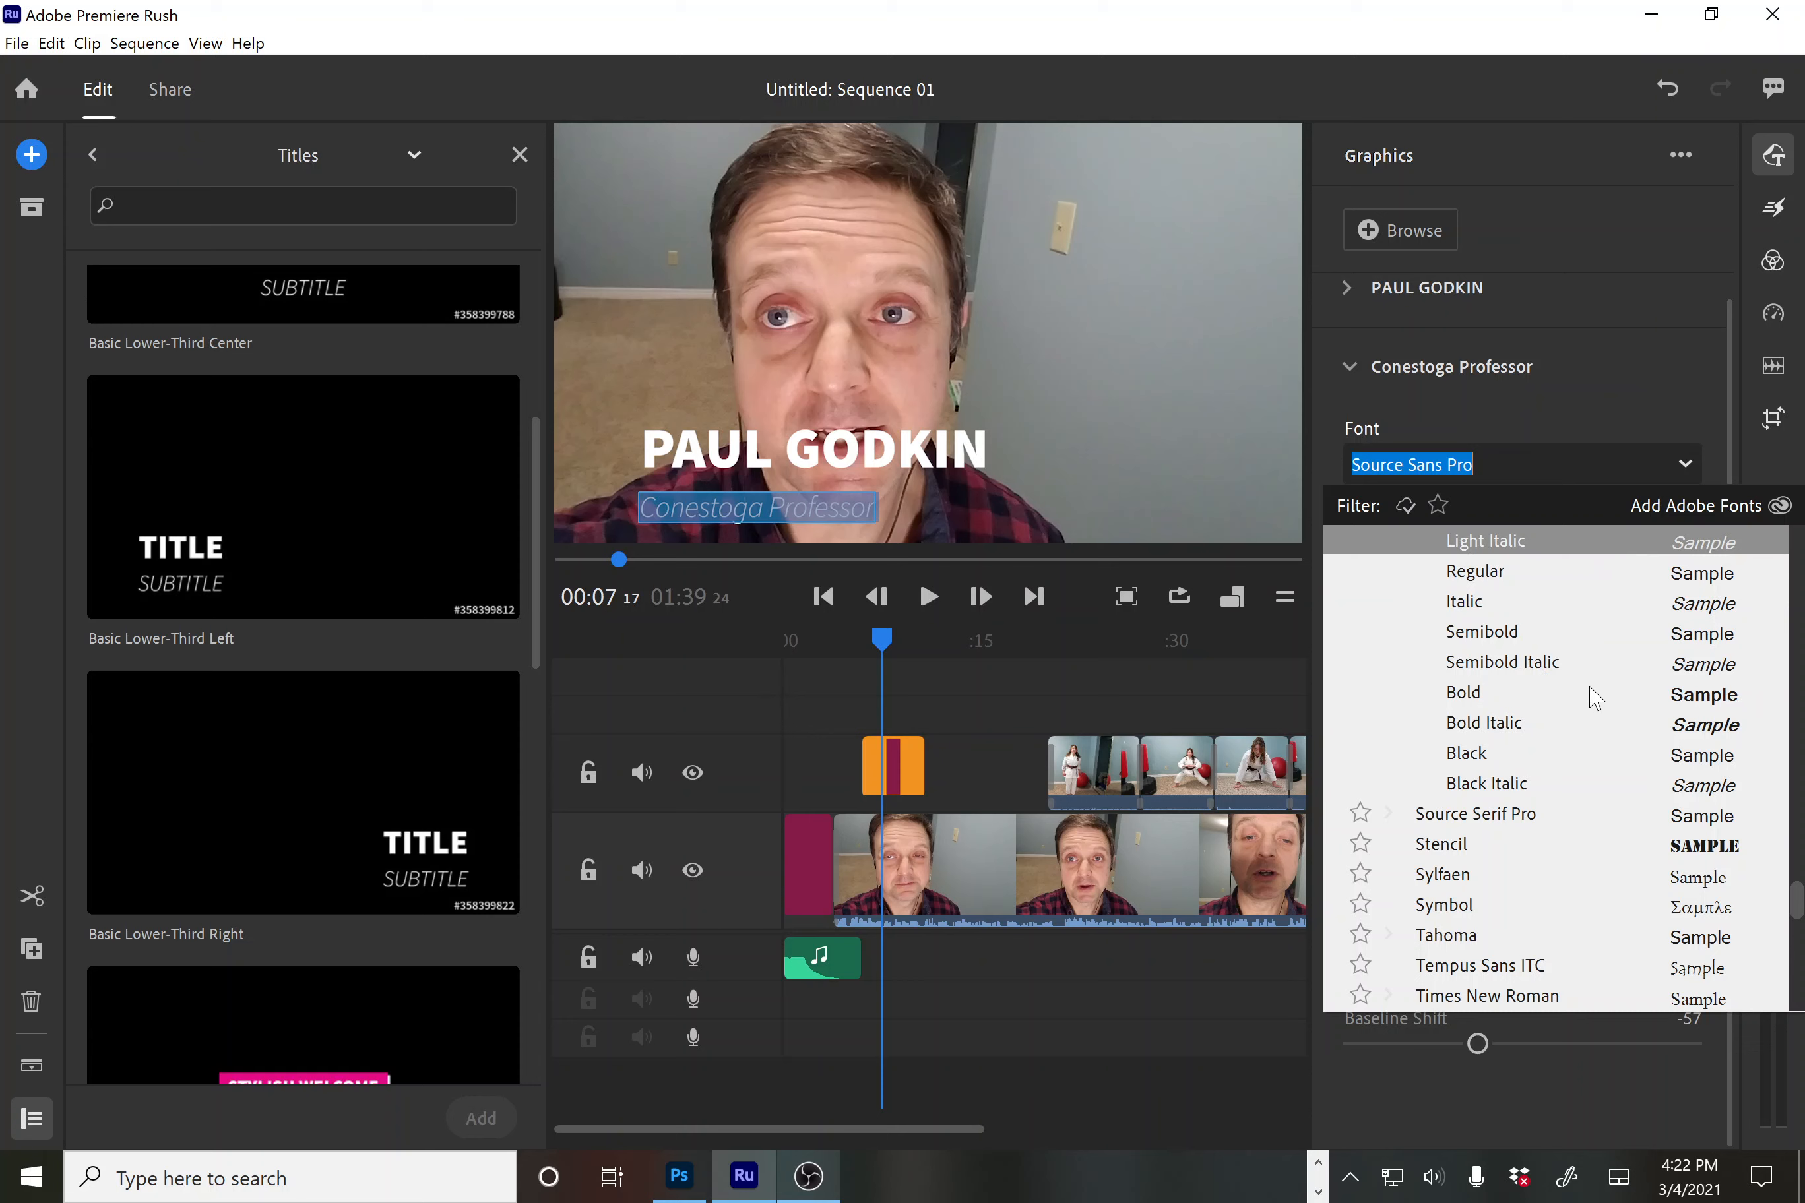
click(1589, 1075)
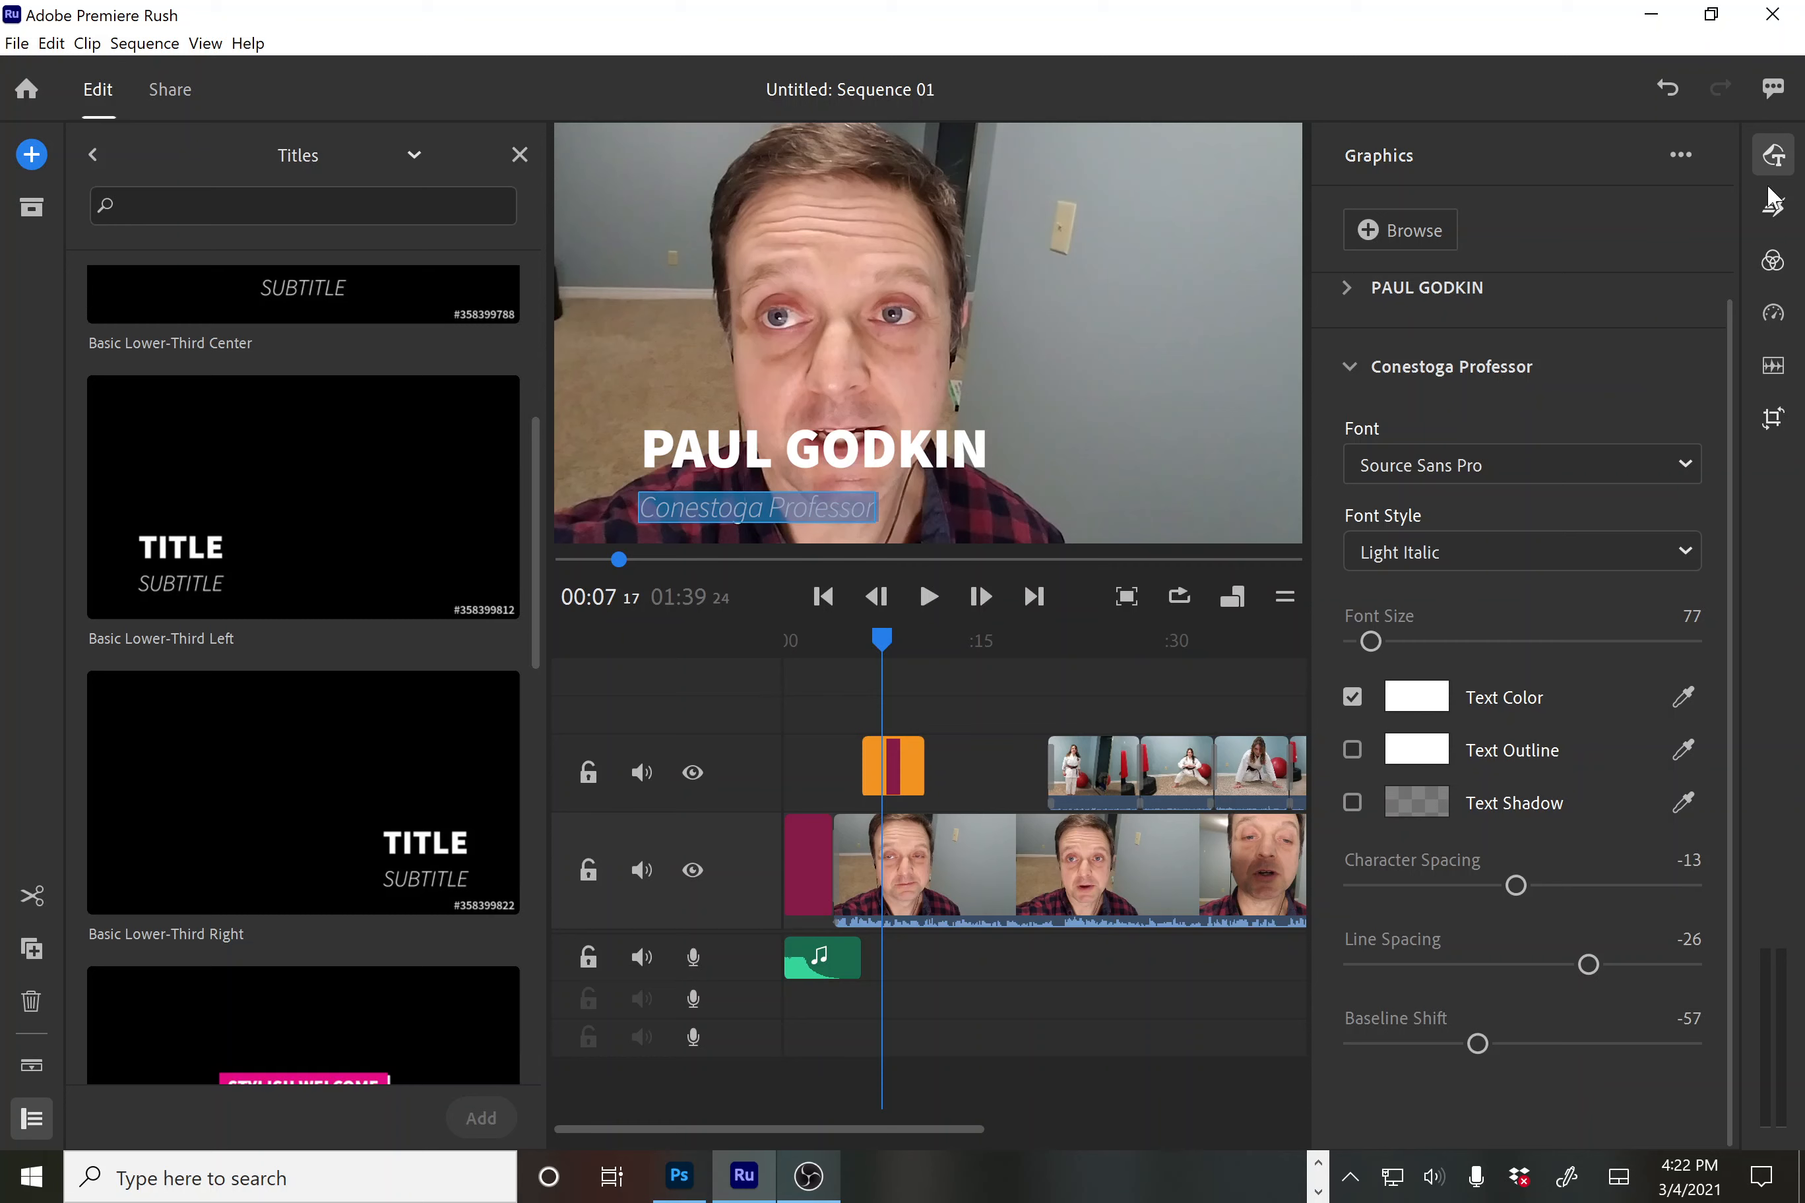
Apply 0.50 sec Dissolve transitions to the lower-third clip's ends, then rewind
click(1774, 211)
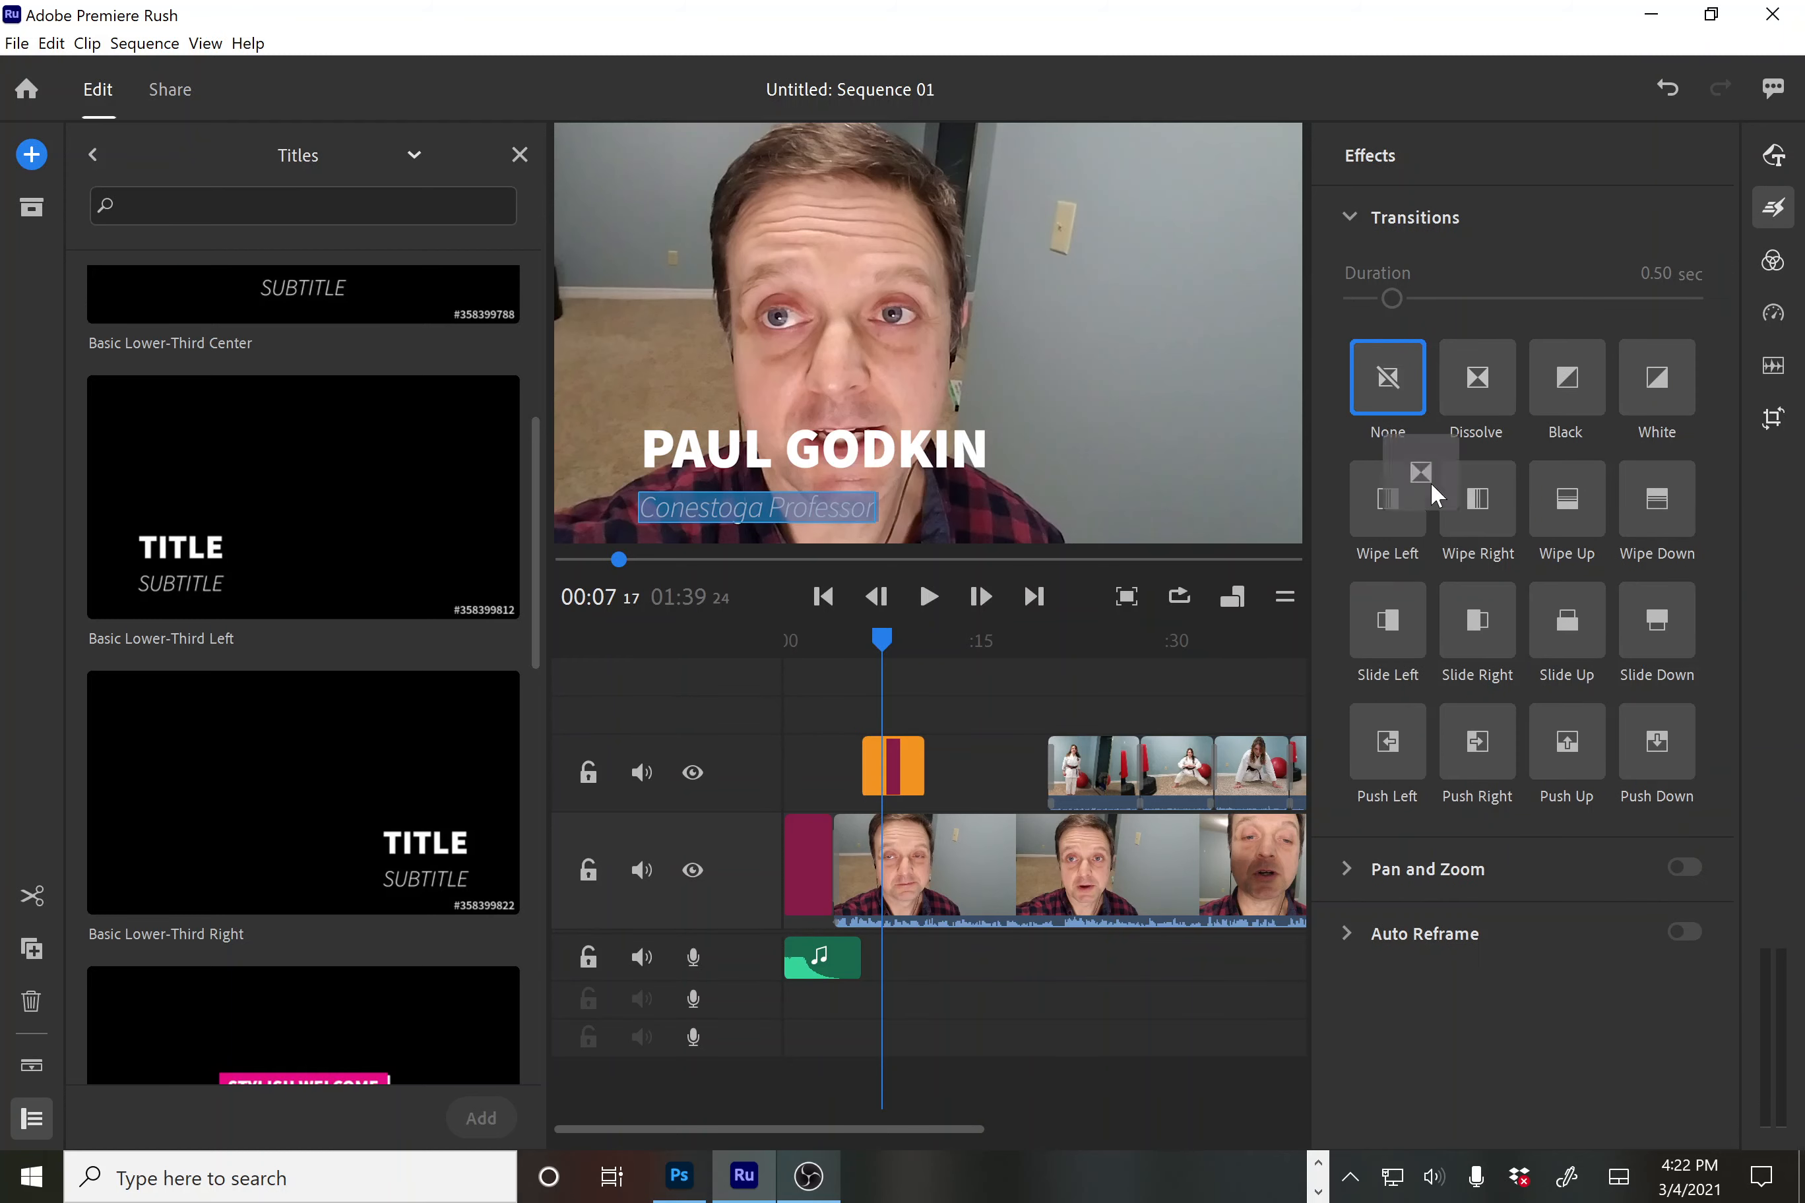
mouse_move(1430, 482)
mouse_down()
mouse_move(940, 760)
mouse_move(829, 771)
mouse_move(886, 762)
mouse_up()
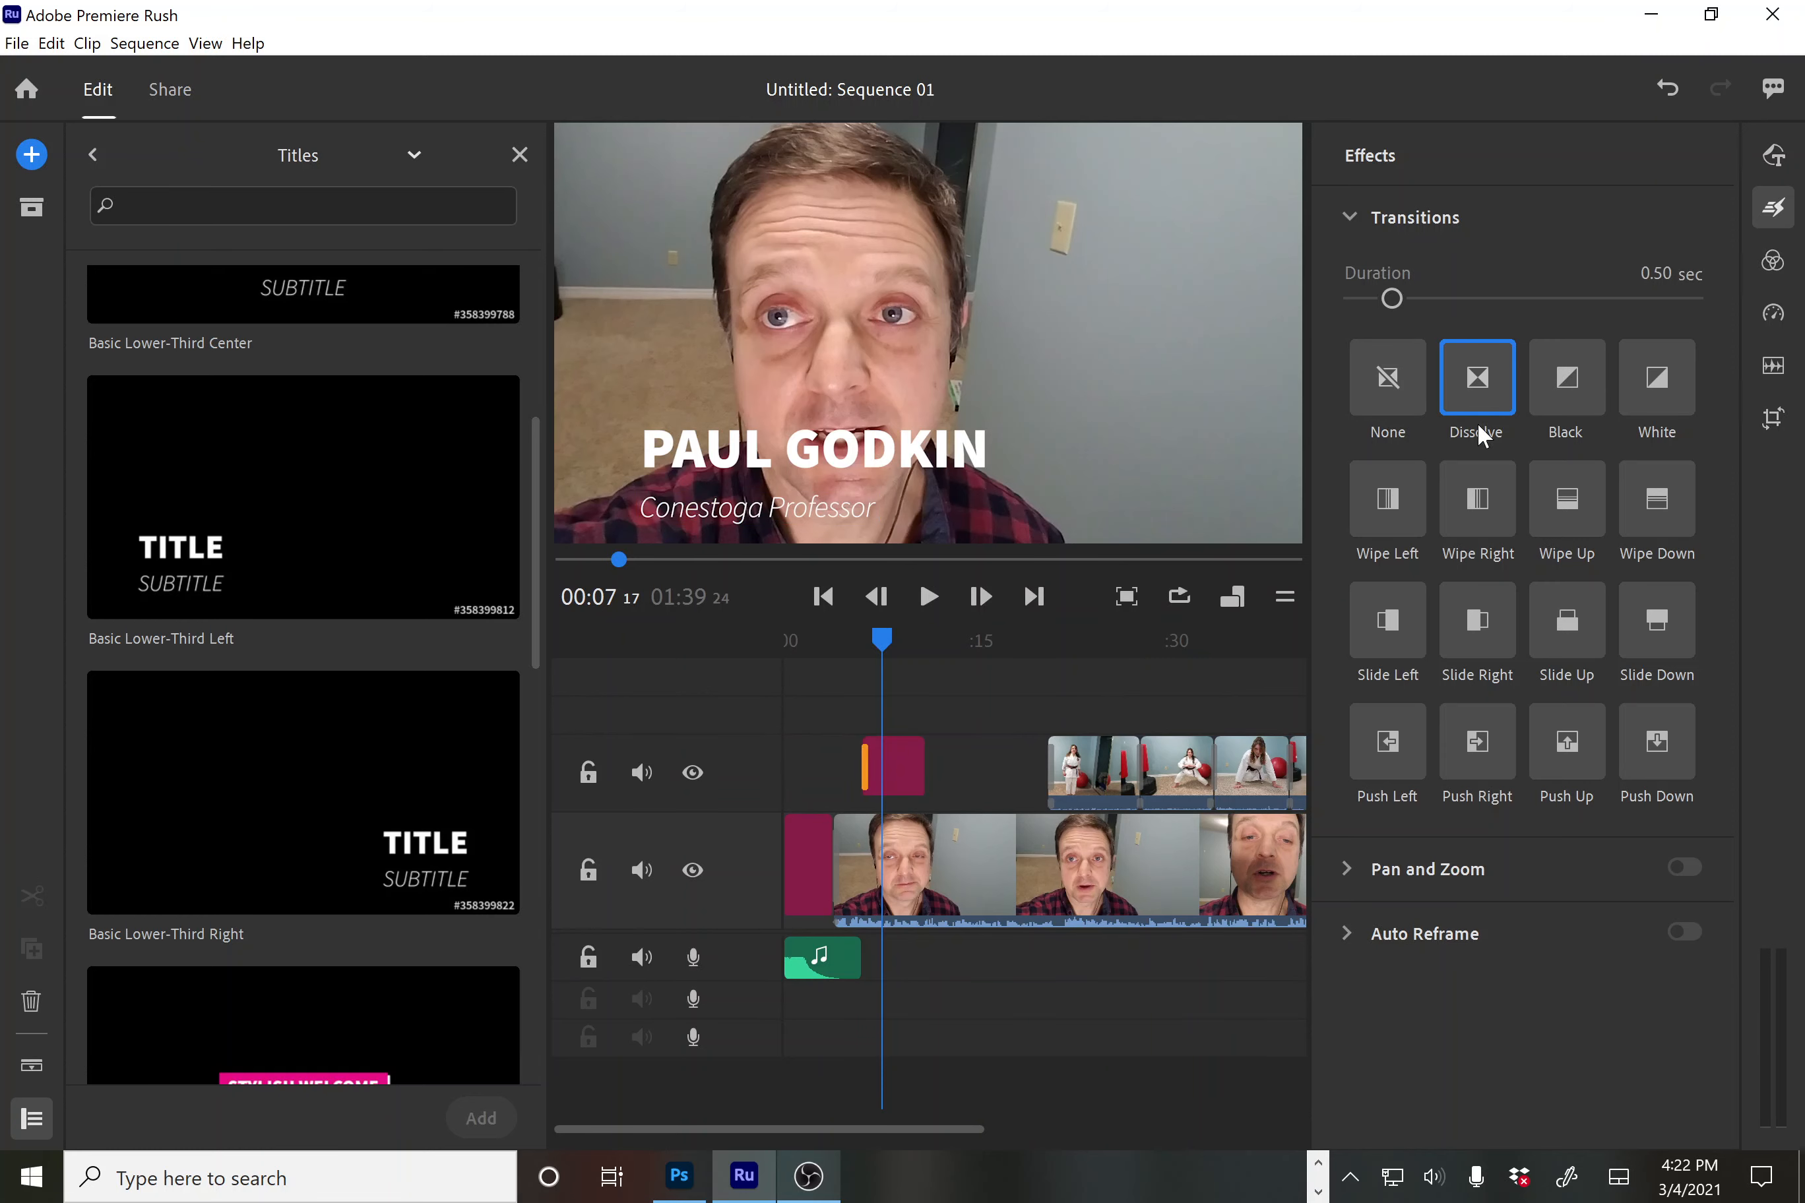
mouse_move(1476, 419)
mouse_down()
mouse_move(1046, 755)
mouse_move(925, 768)
mouse_up()
drag(883, 638, 823, 659)
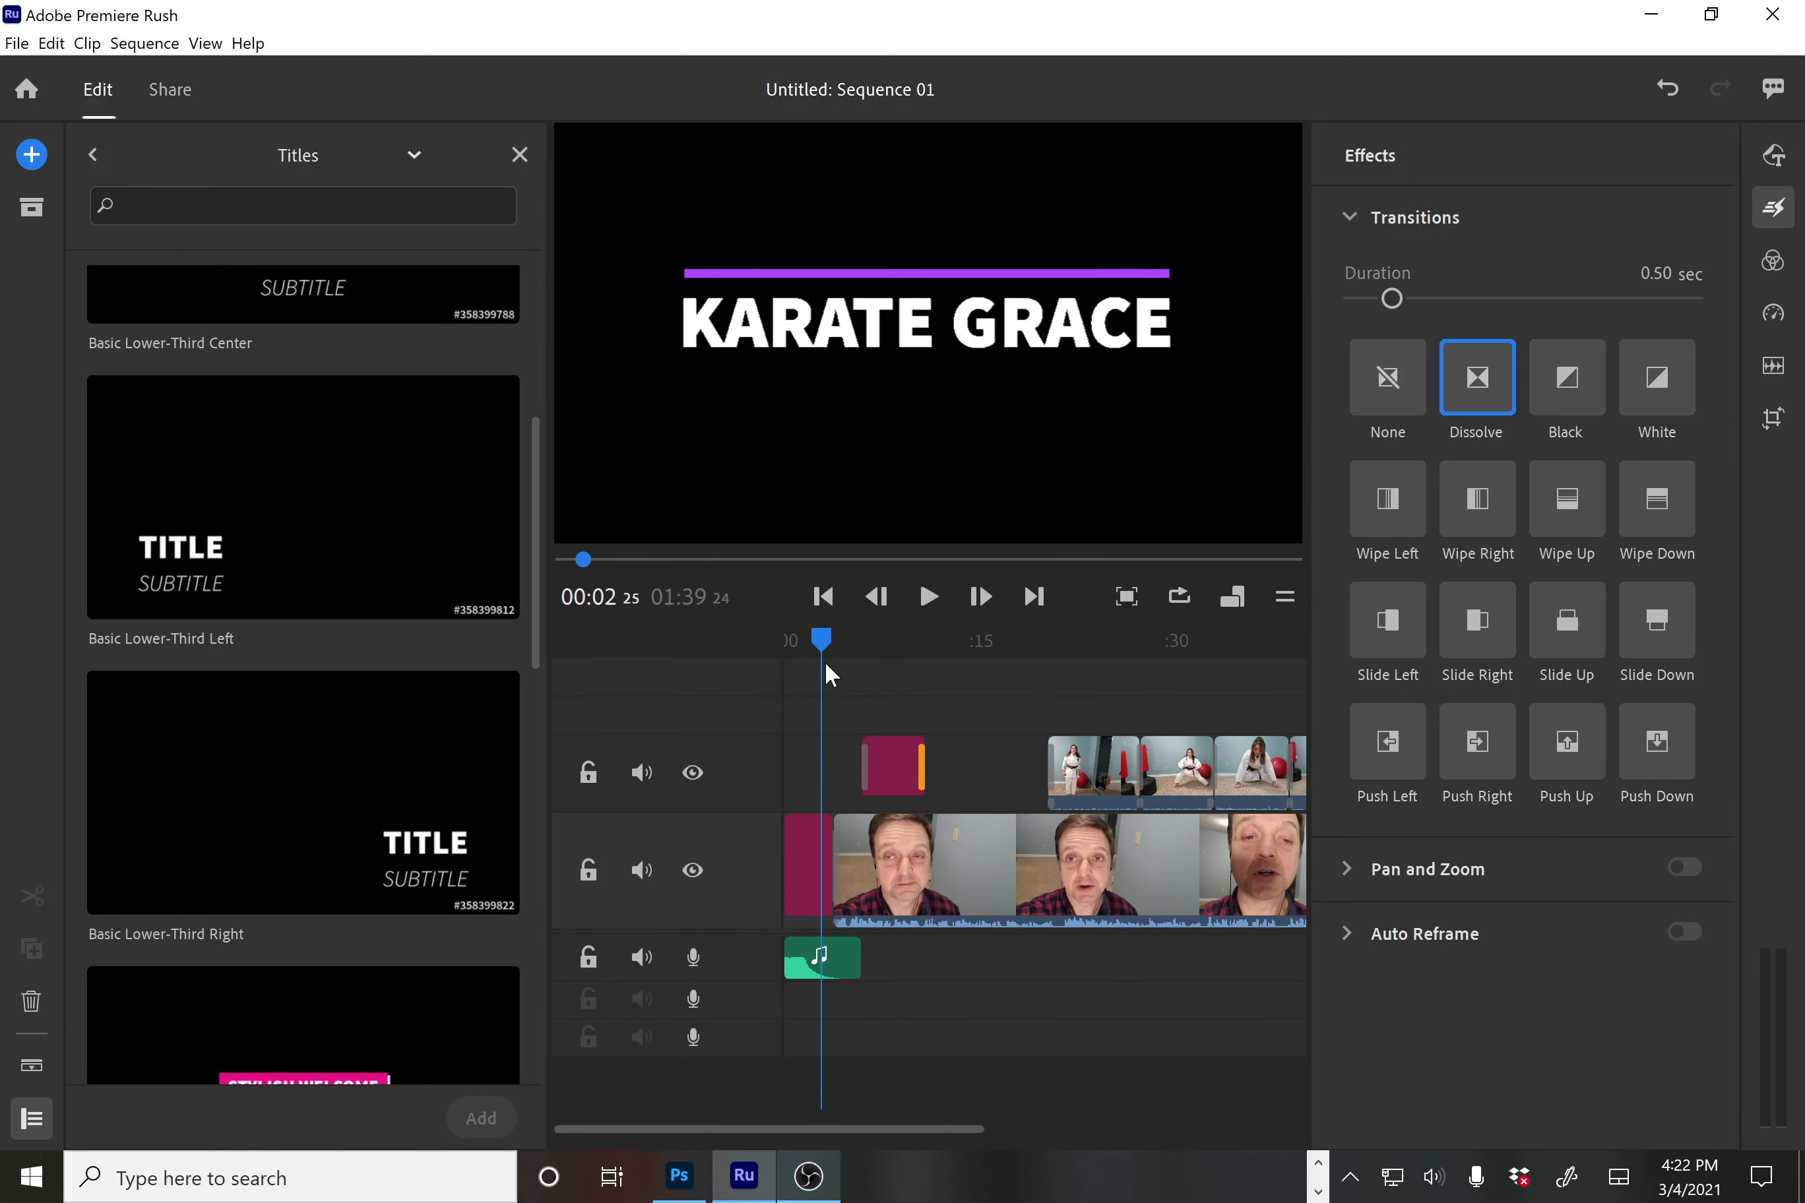
Preview the opening to check the title dissolve, then zoom out and move to the karate B-roll near 1:00
click(927, 597)
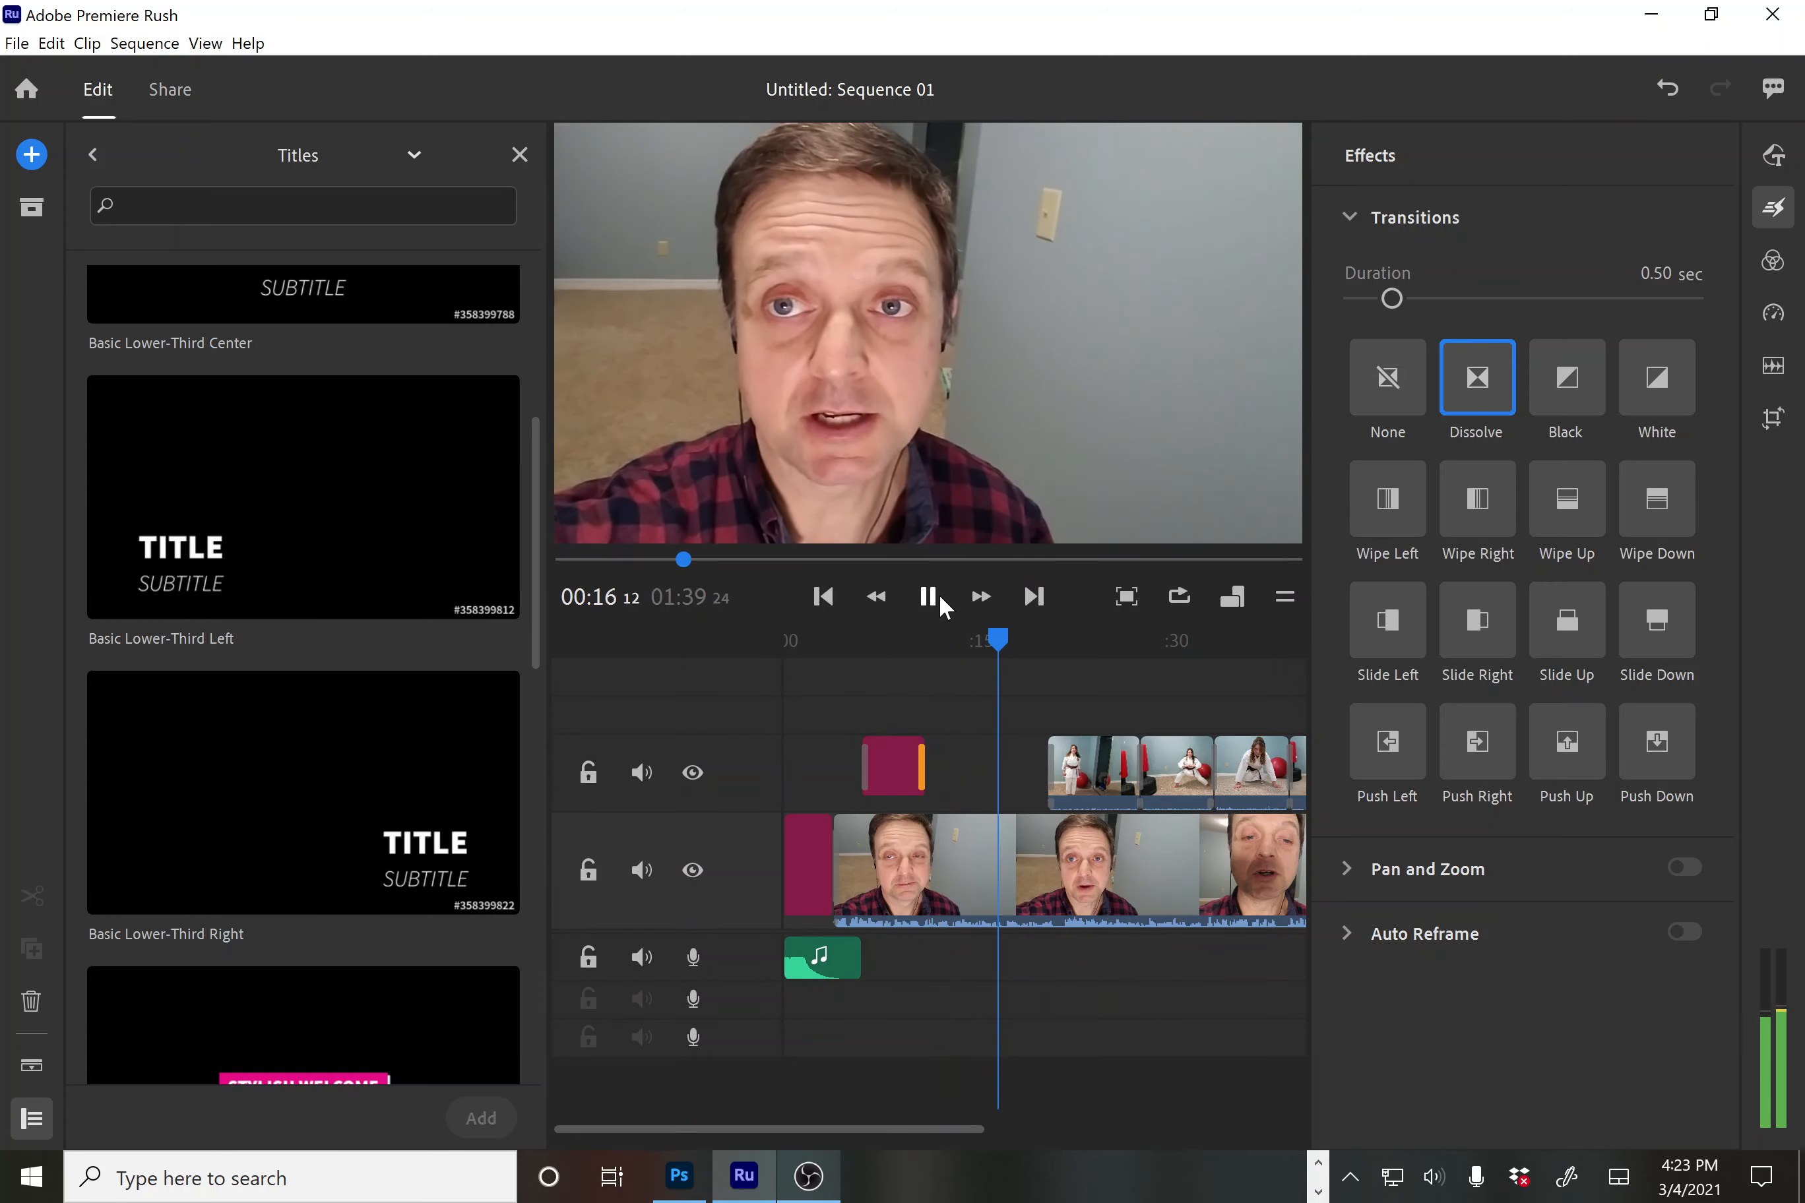
click(938, 594)
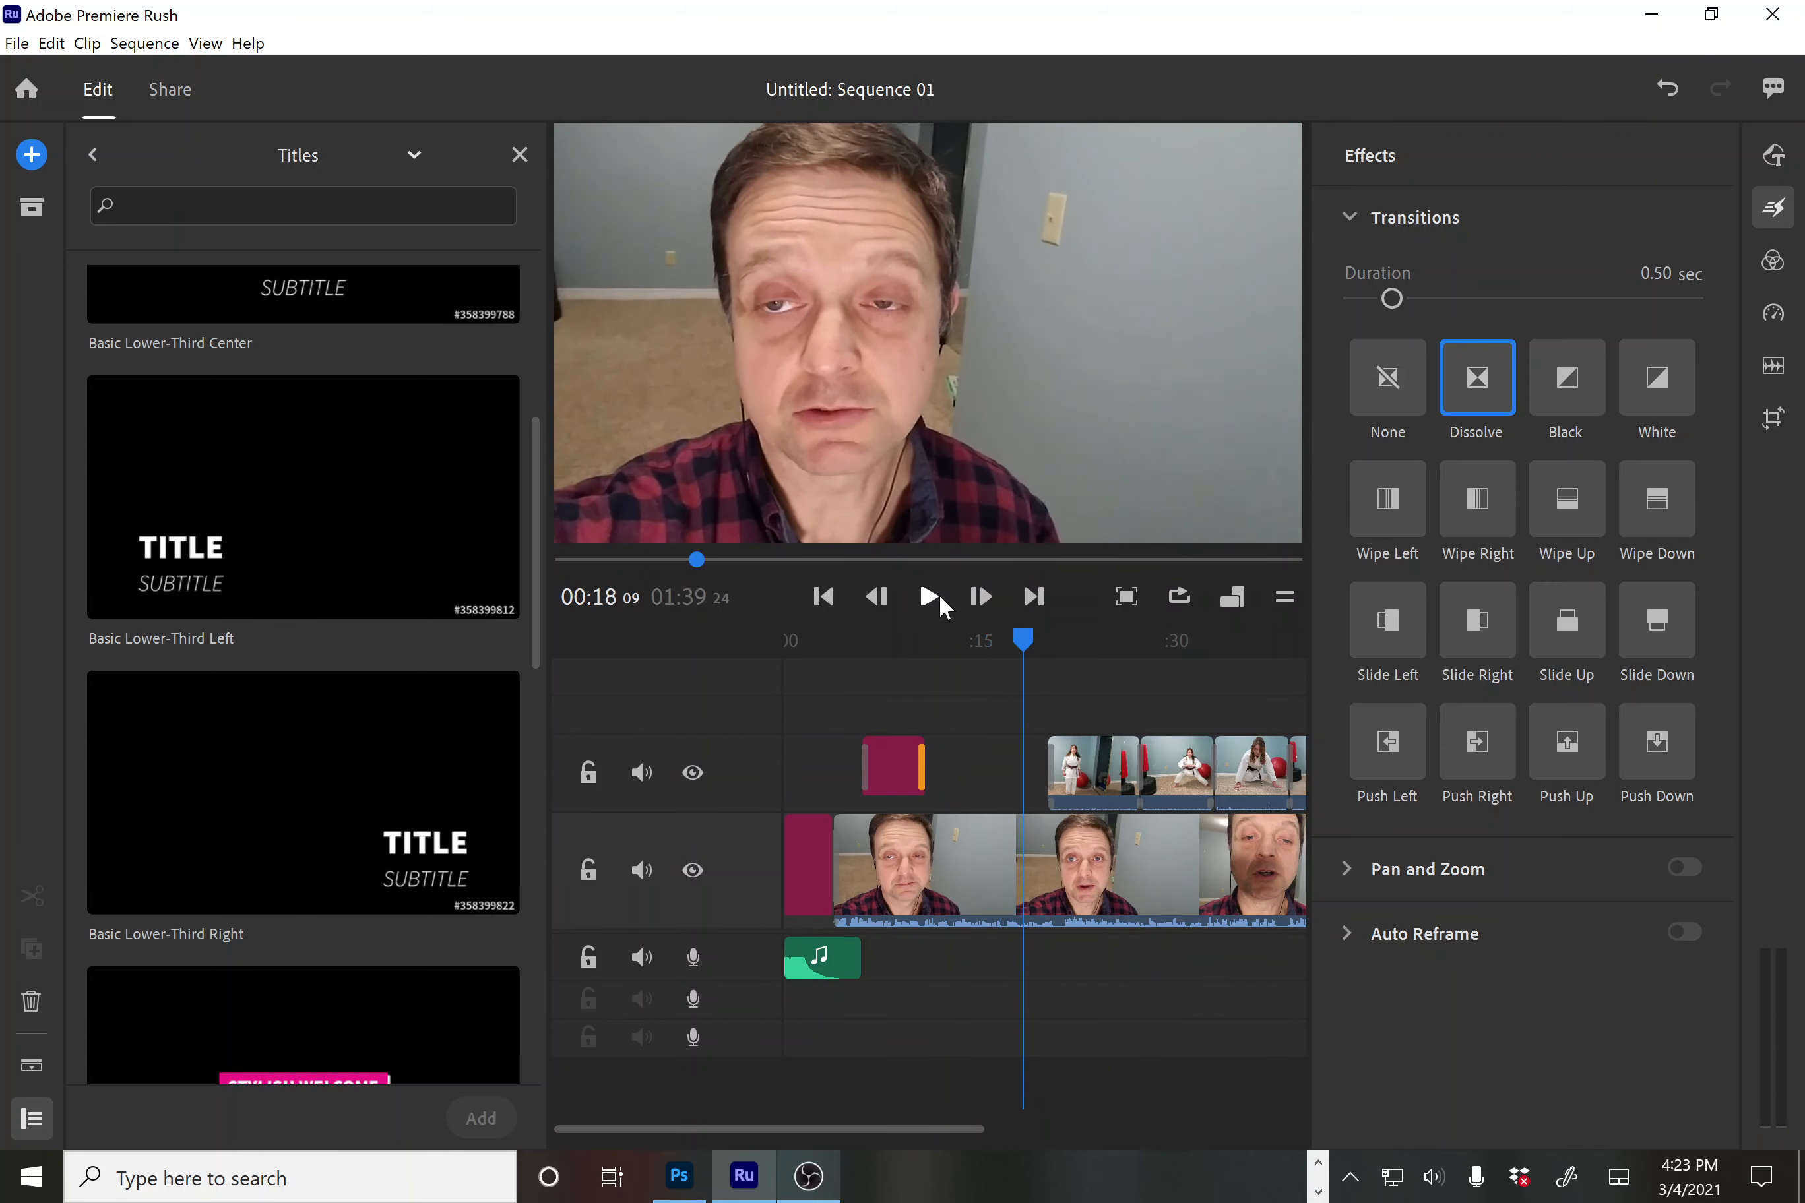
key(minus)
key(minus)
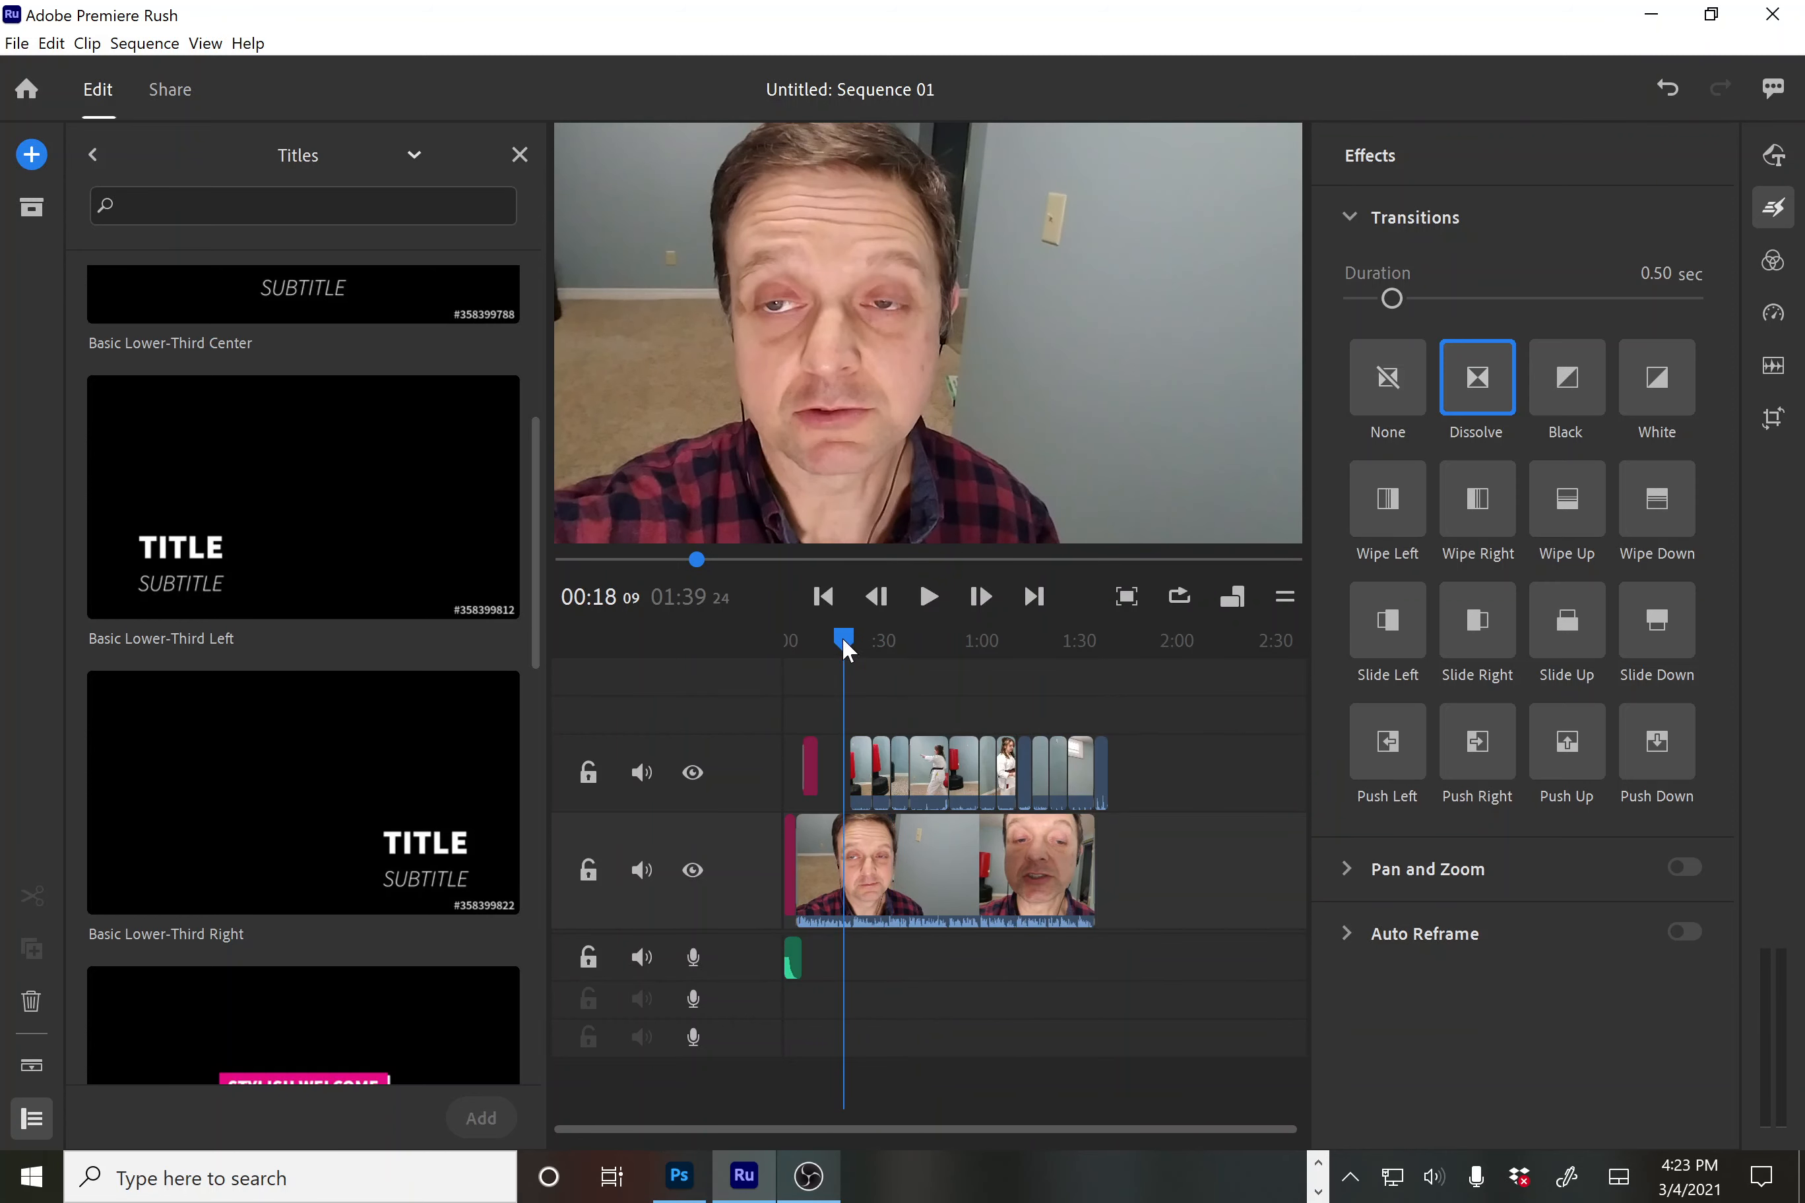
drag(845, 643, 987, 707)
Delete the short karate clip near 1:00 and drag the next clip's left edge back to close the gap
scroll(969, 716, up, 4)
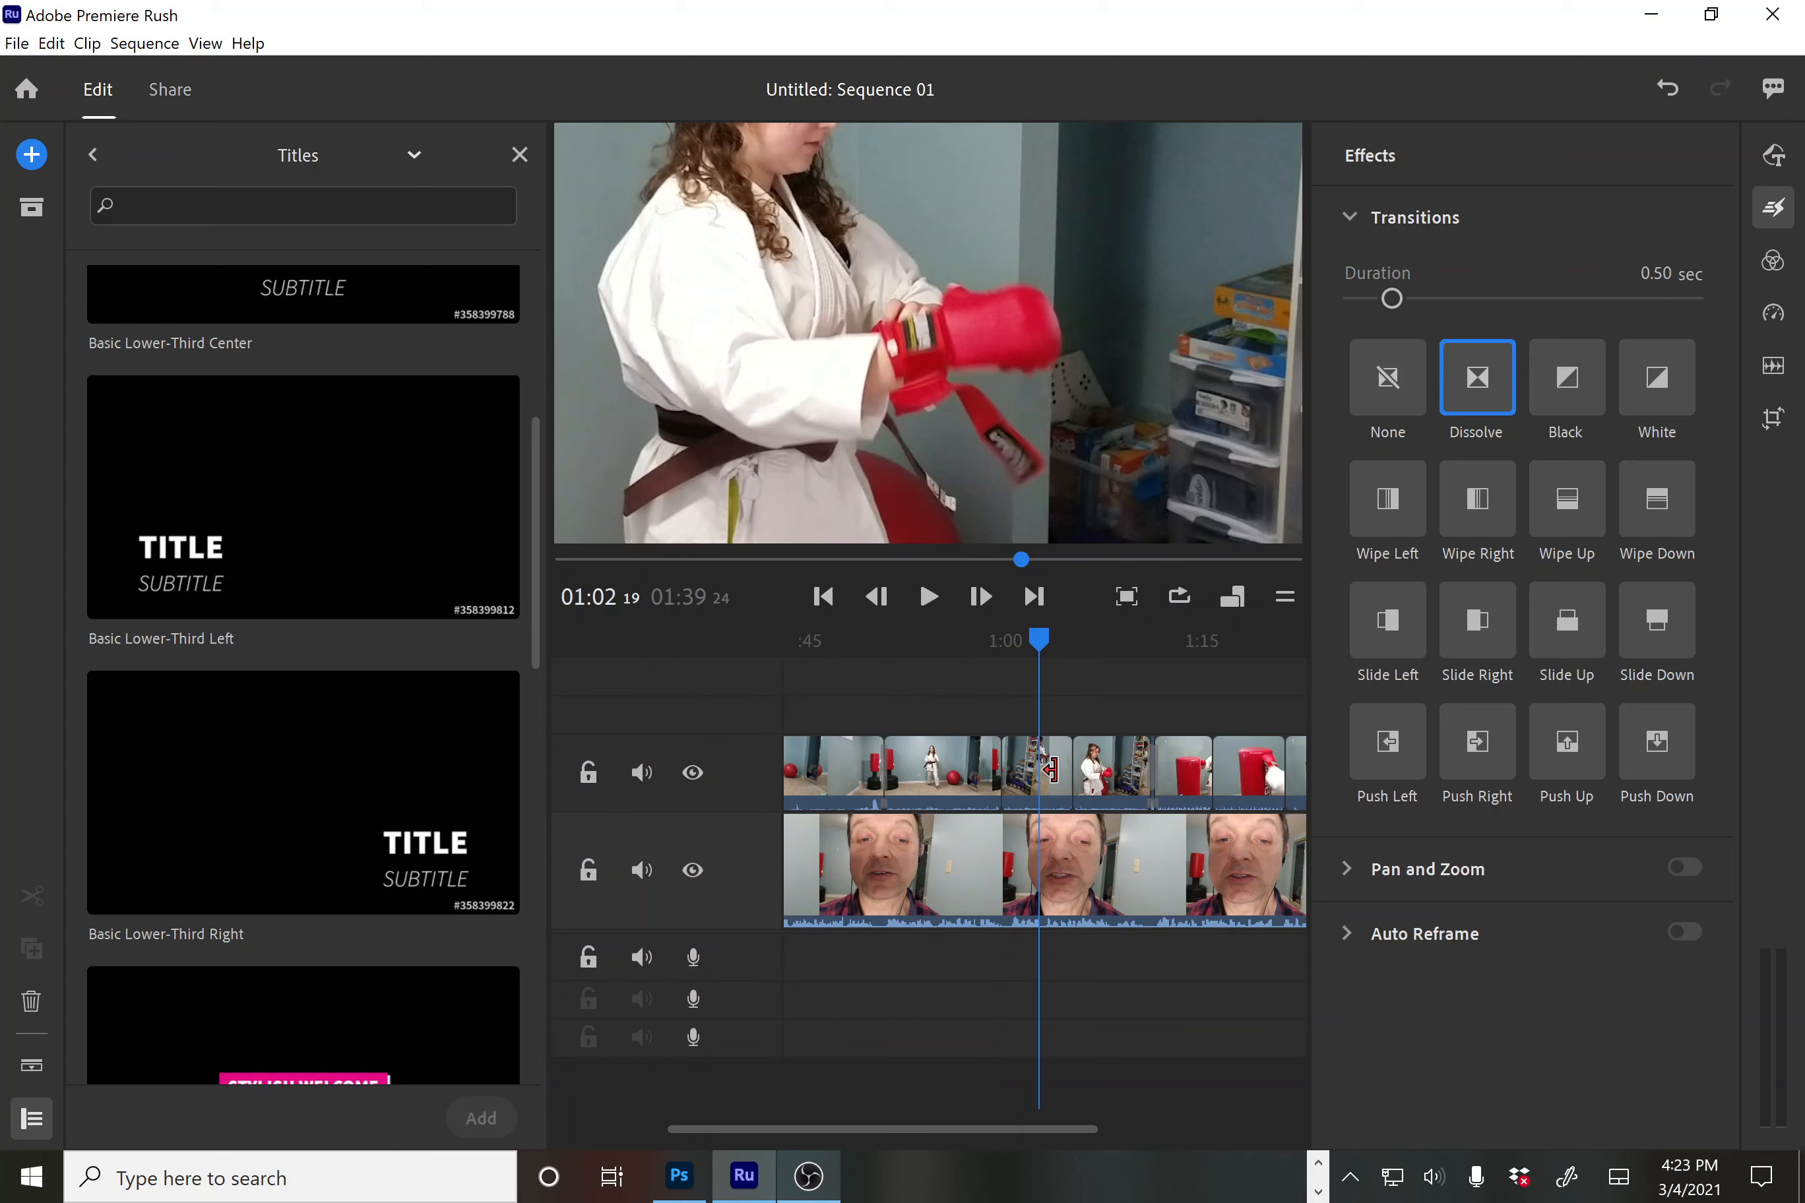
click(1047, 775)
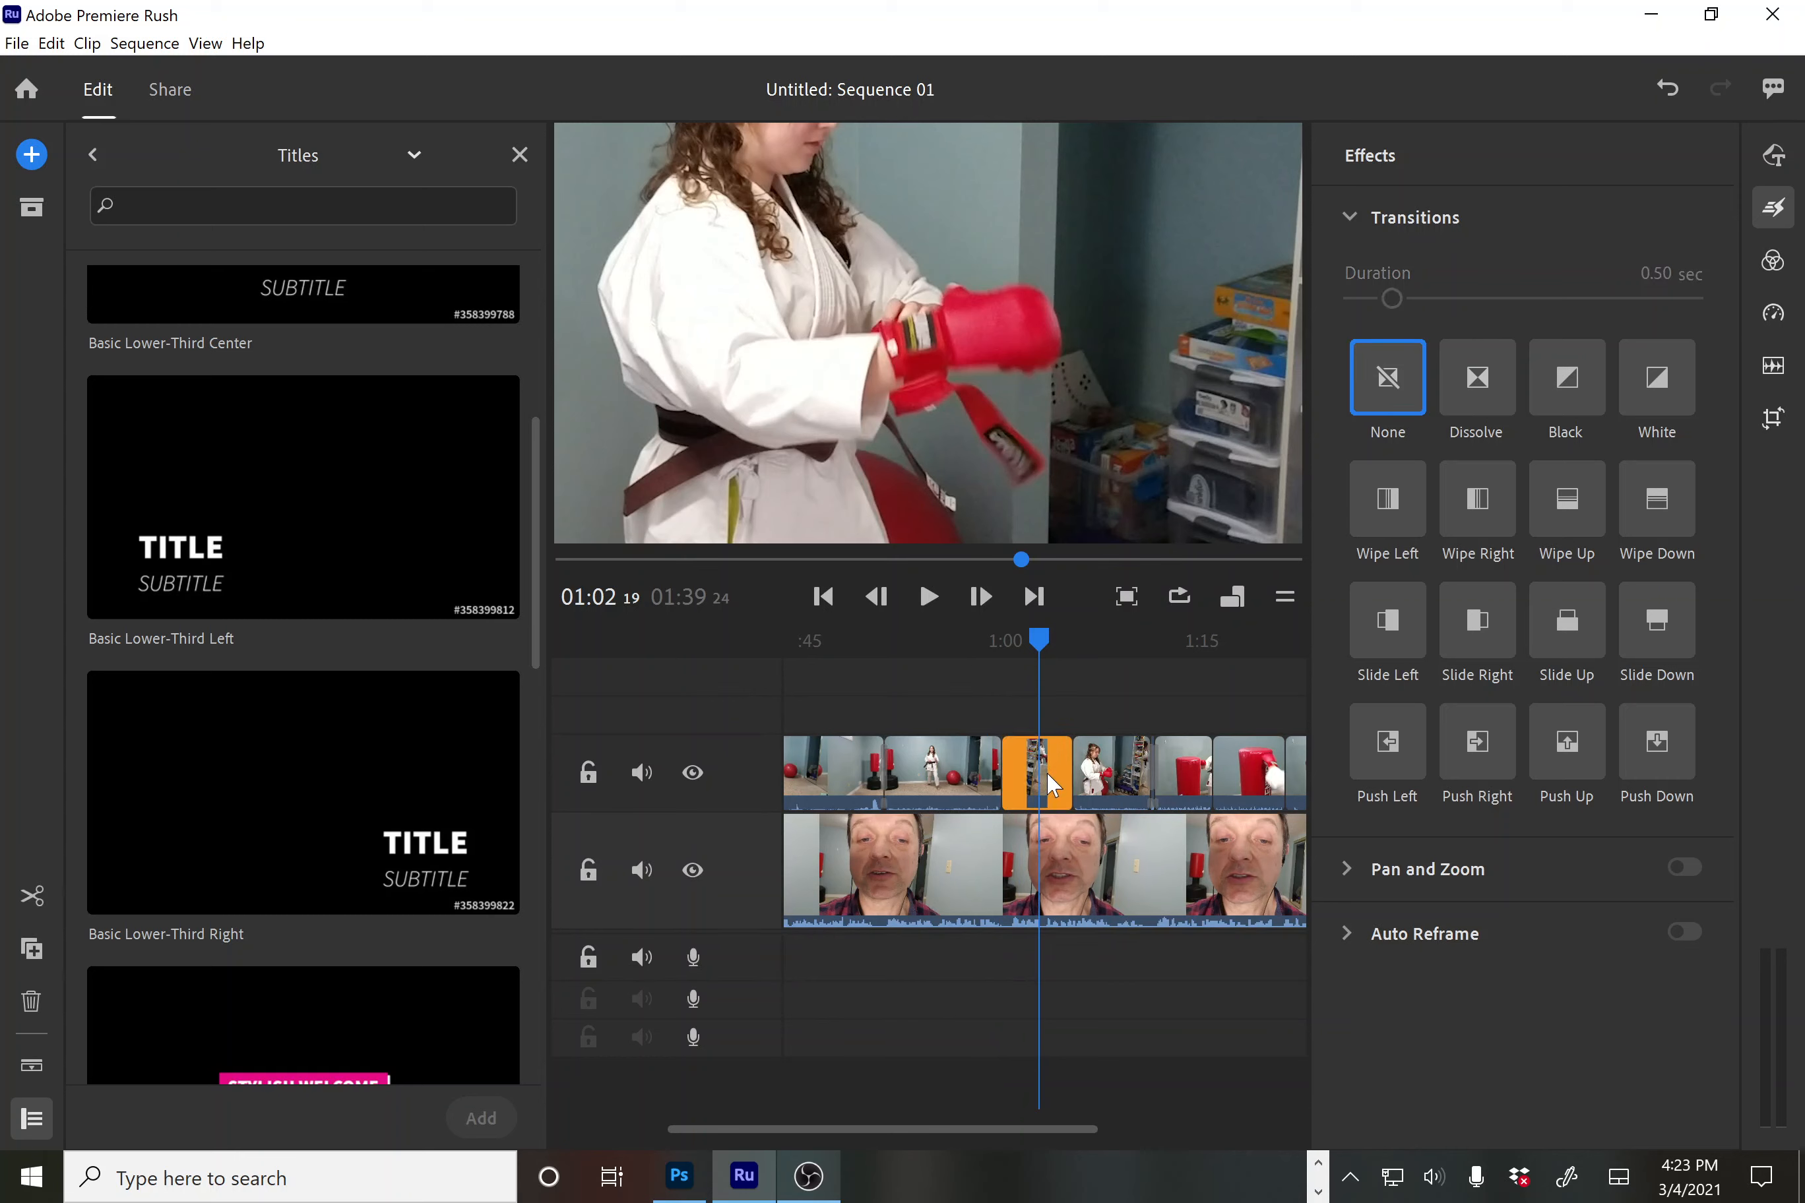
key(Delete)
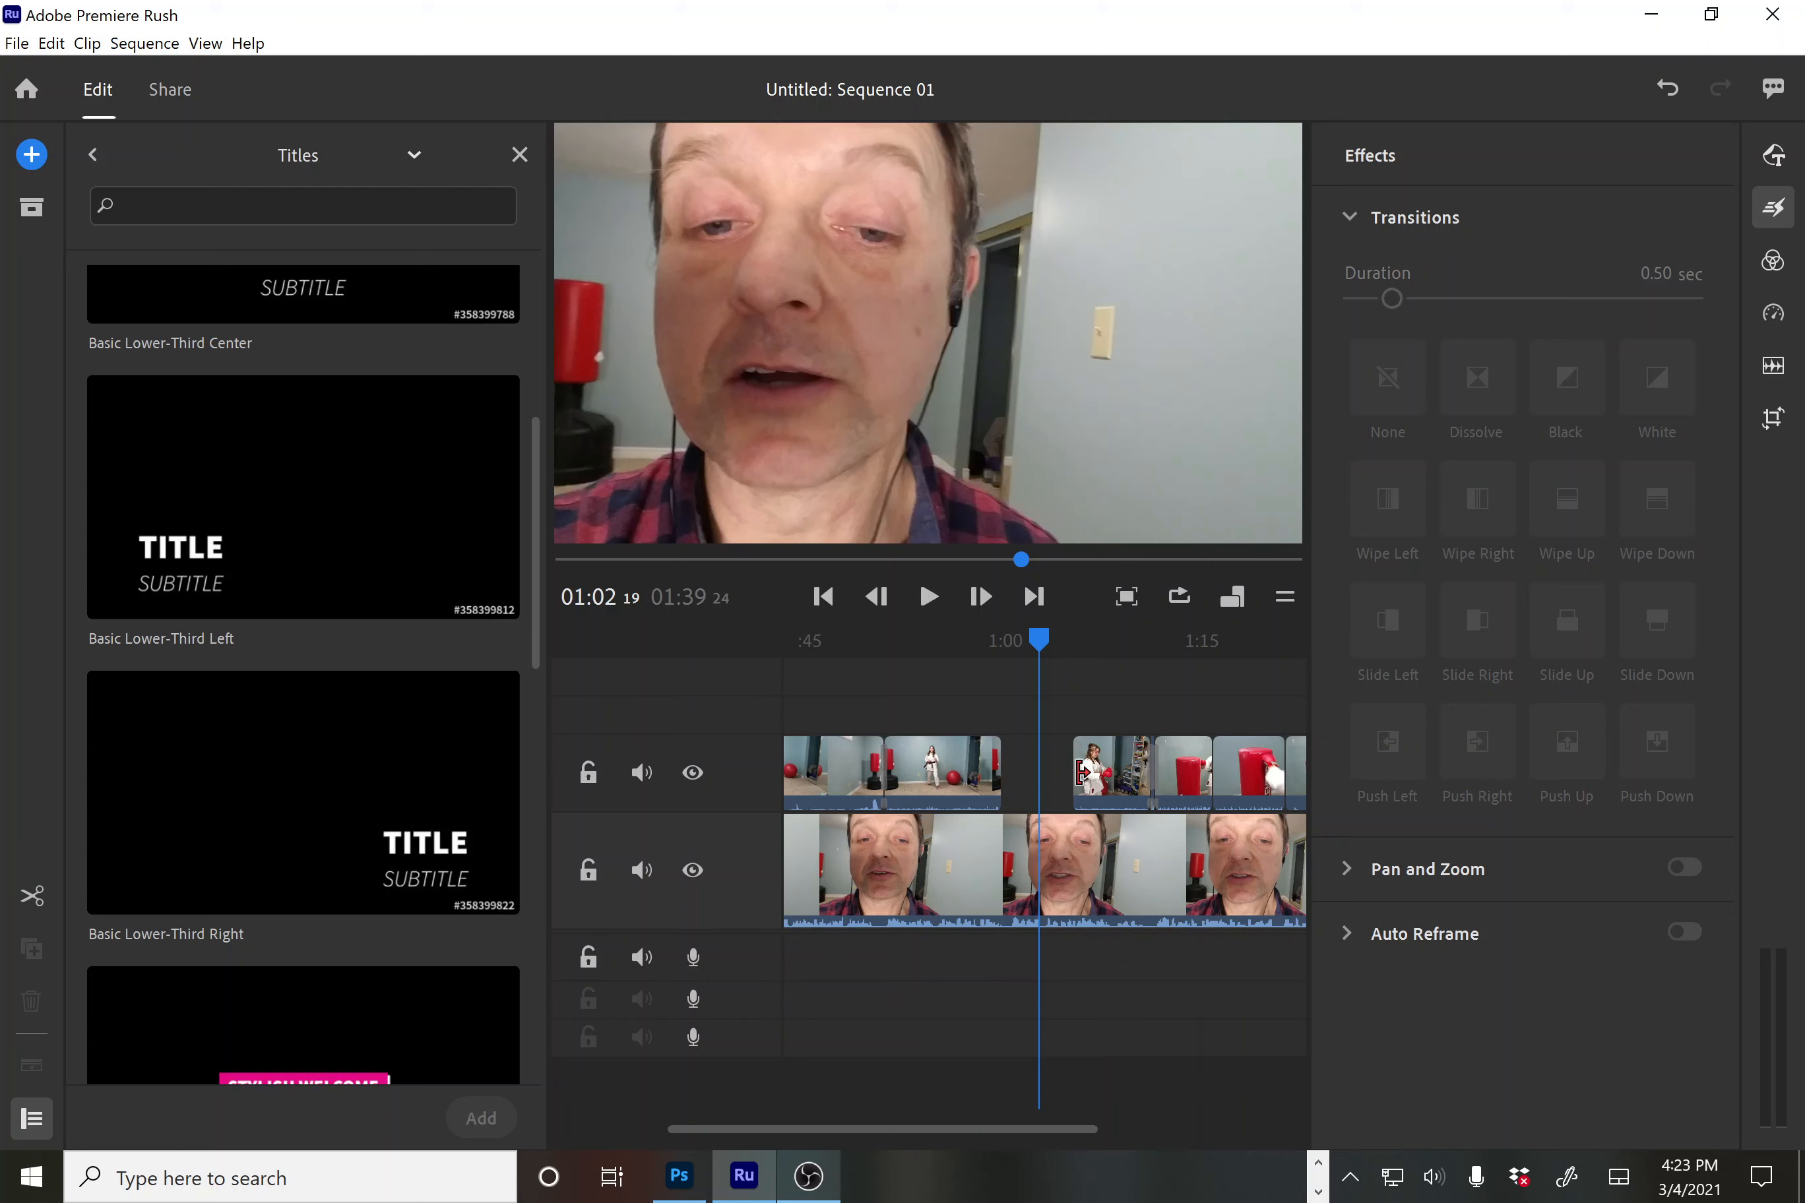
click(1079, 773)
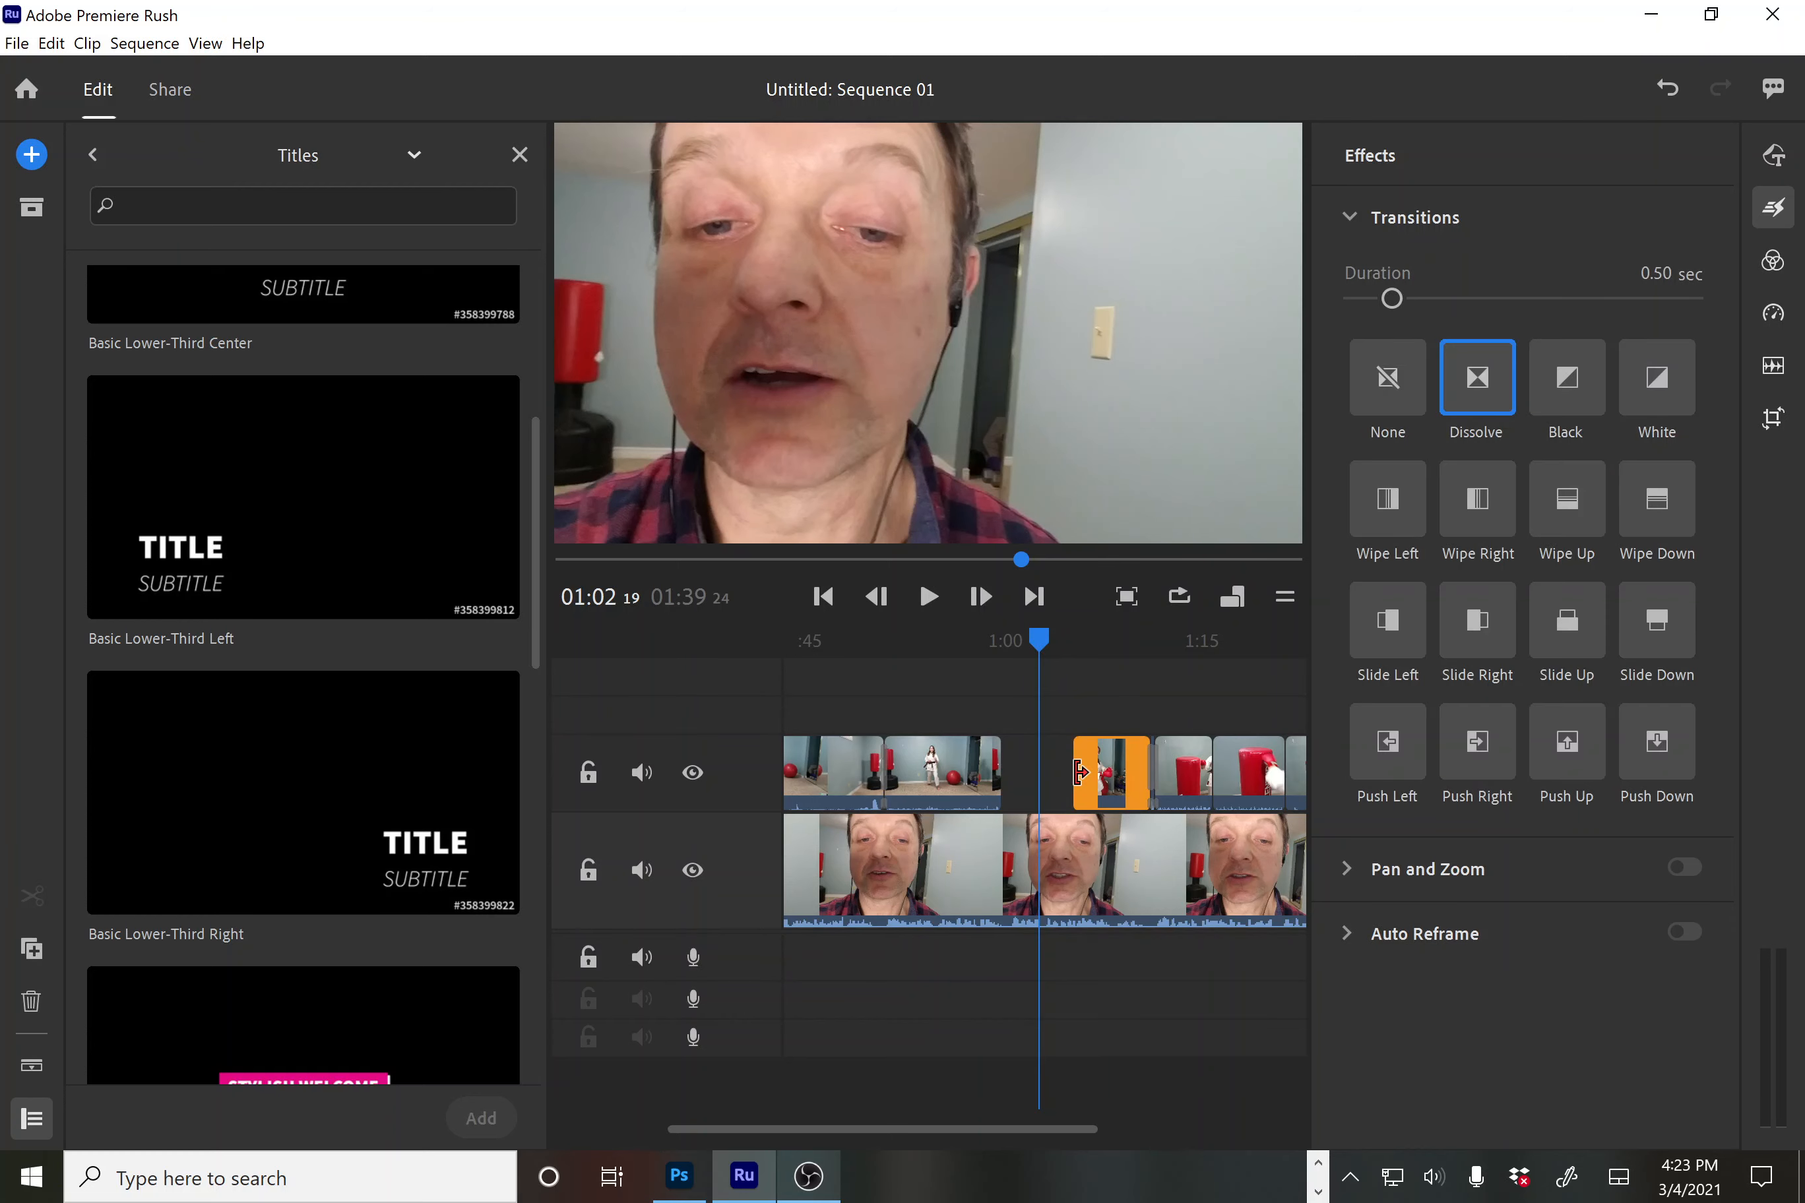
drag(1080, 772, 1009, 785)
Play the edited section from about 0:58 to 1:06 to check the result
drag(1039, 641, 971, 640)
key(space)
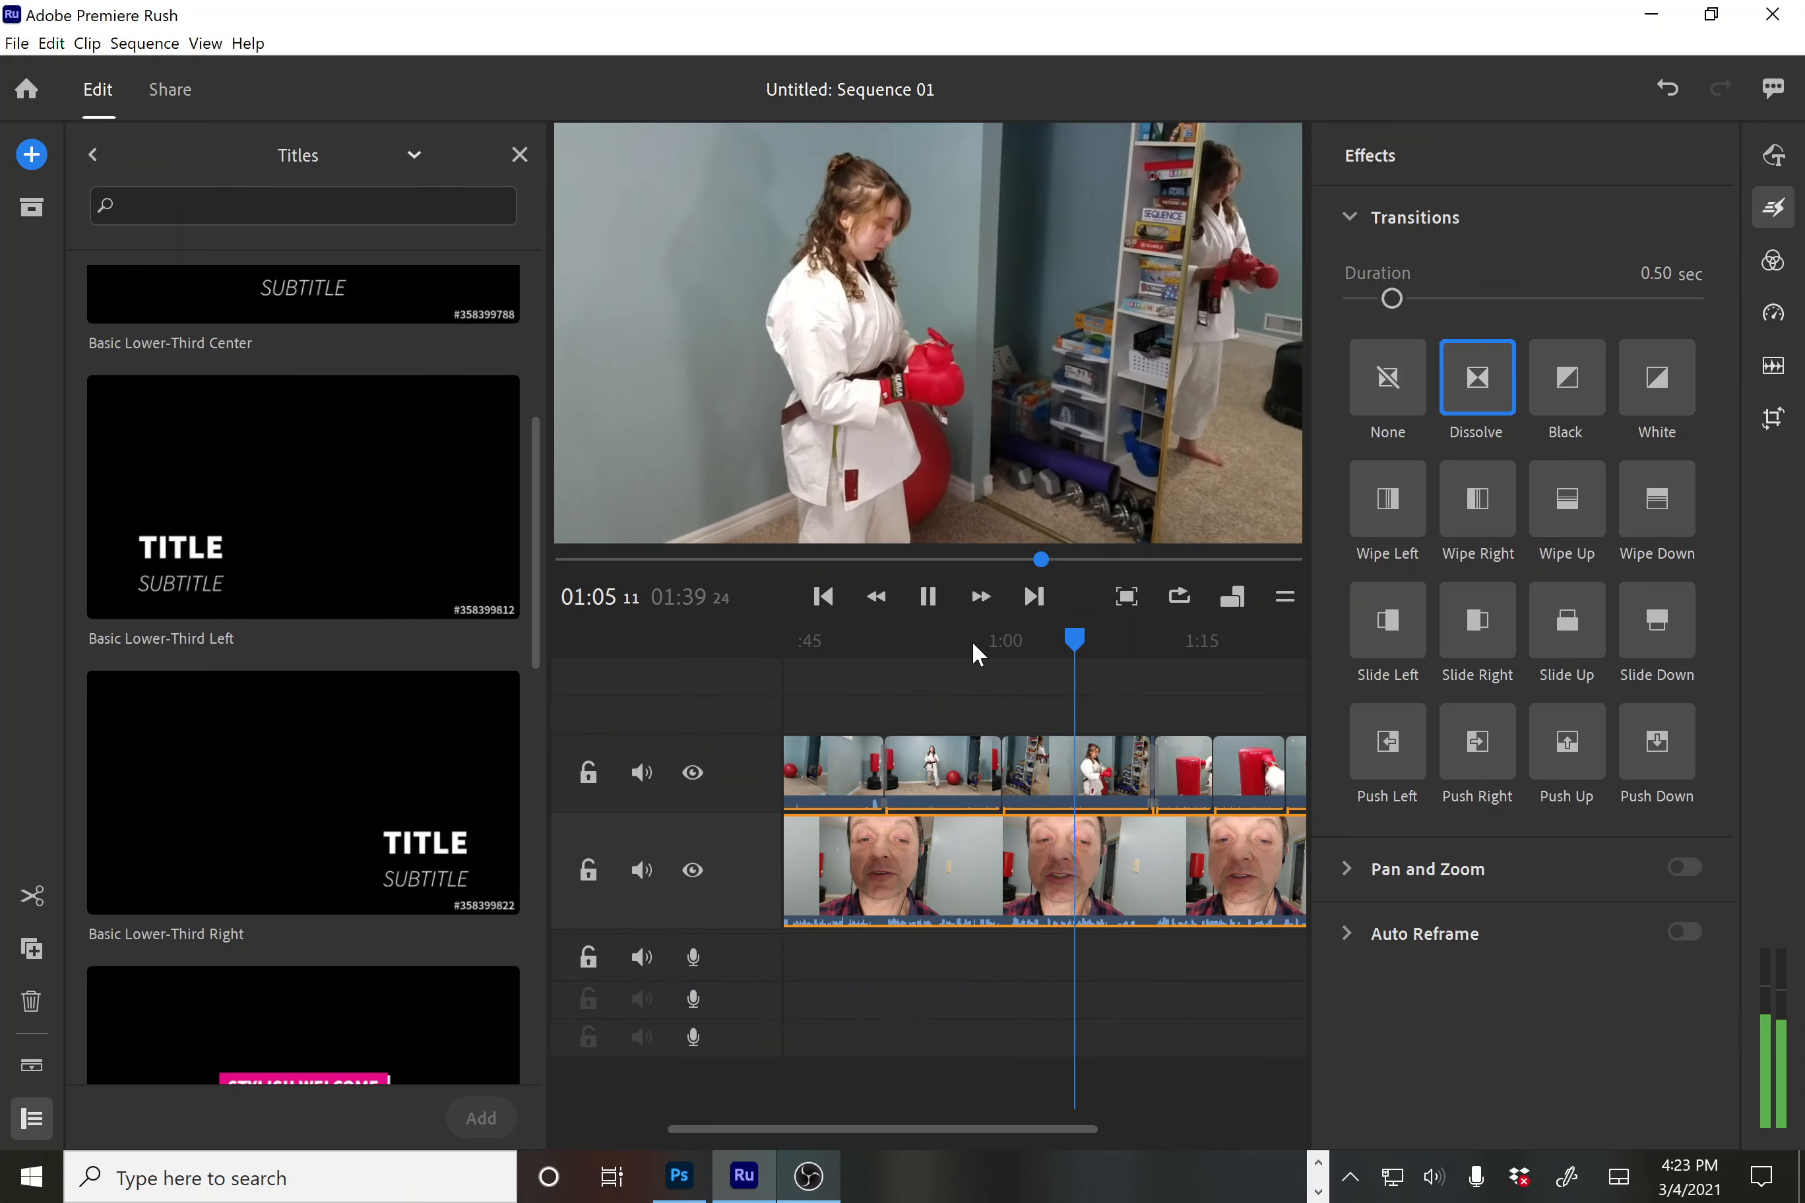
key(space)
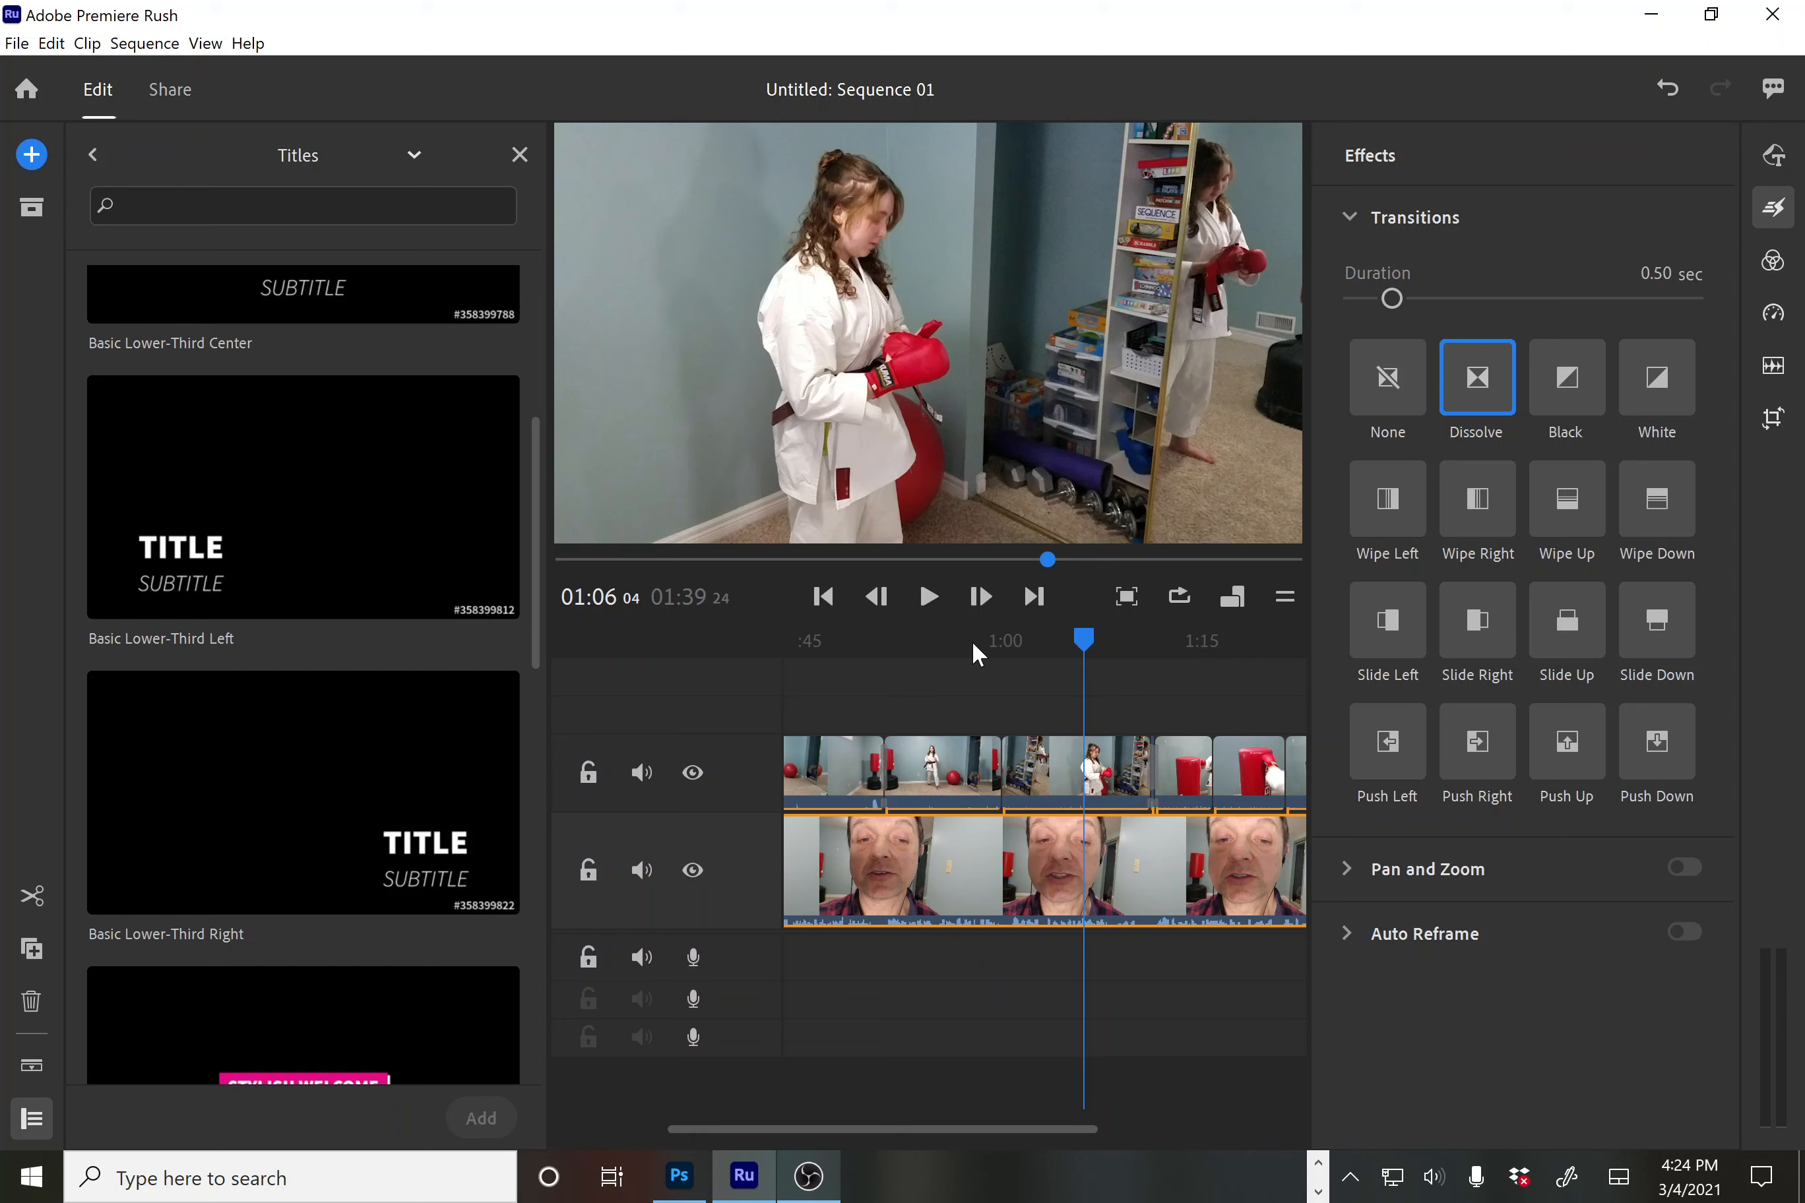
Split the upper-track karate clip at the playhead, after undoing an accidental talking-head split
click(32, 895)
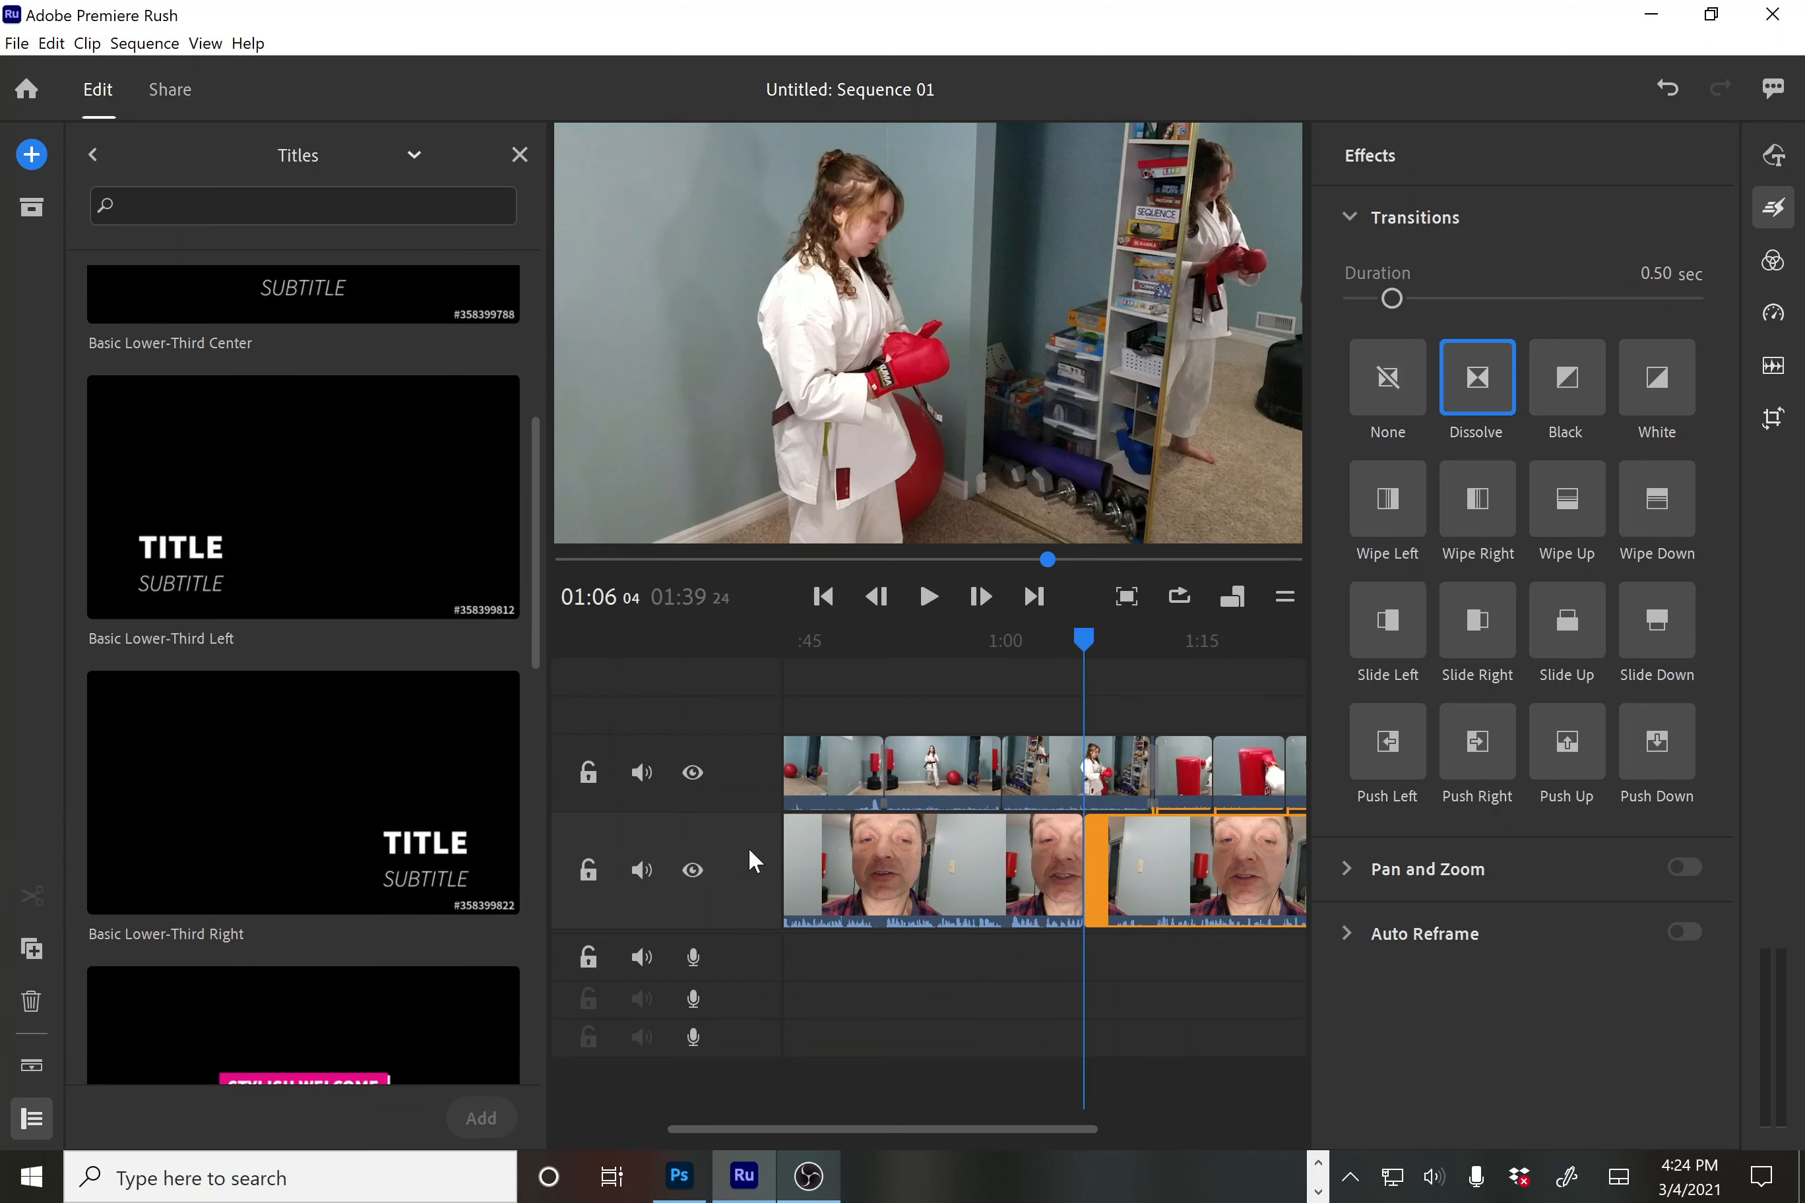
key(ctrl+z)
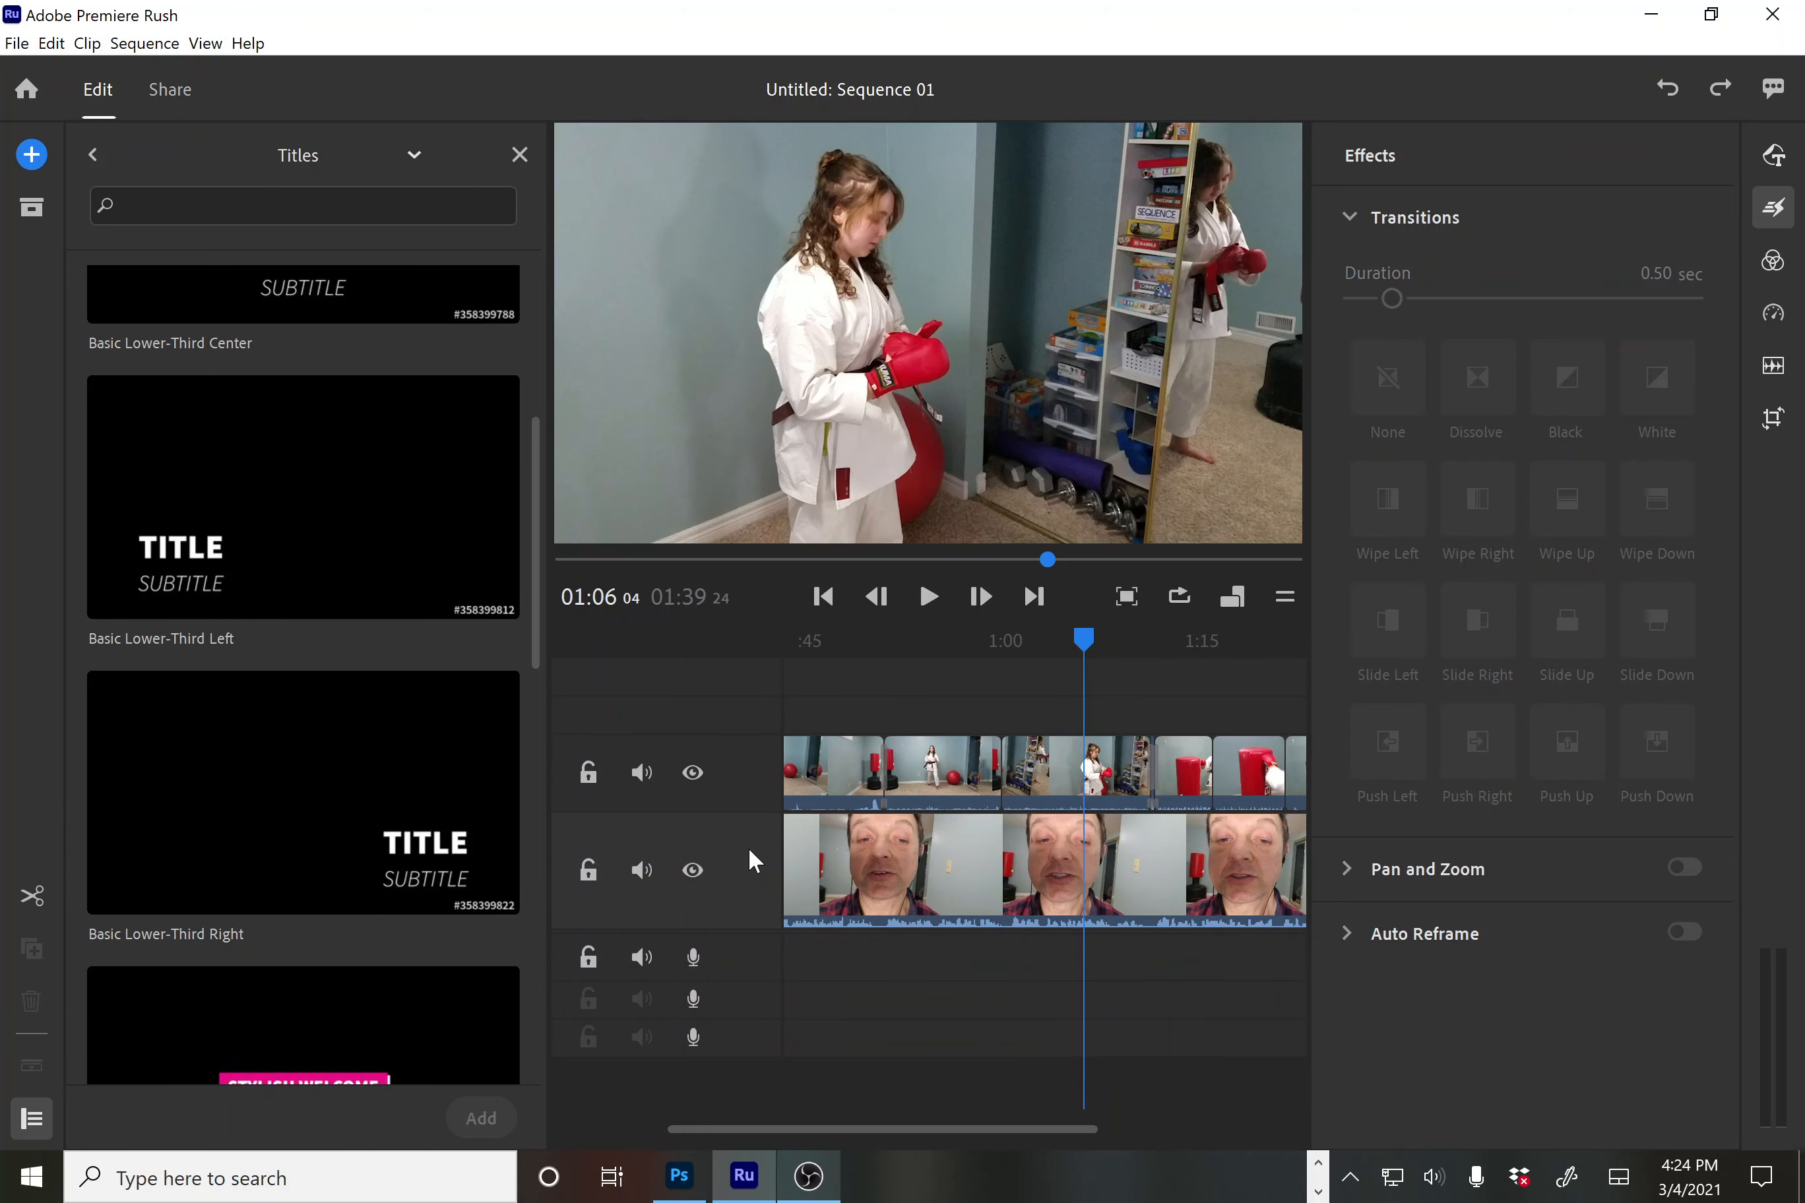
click(1085, 778)
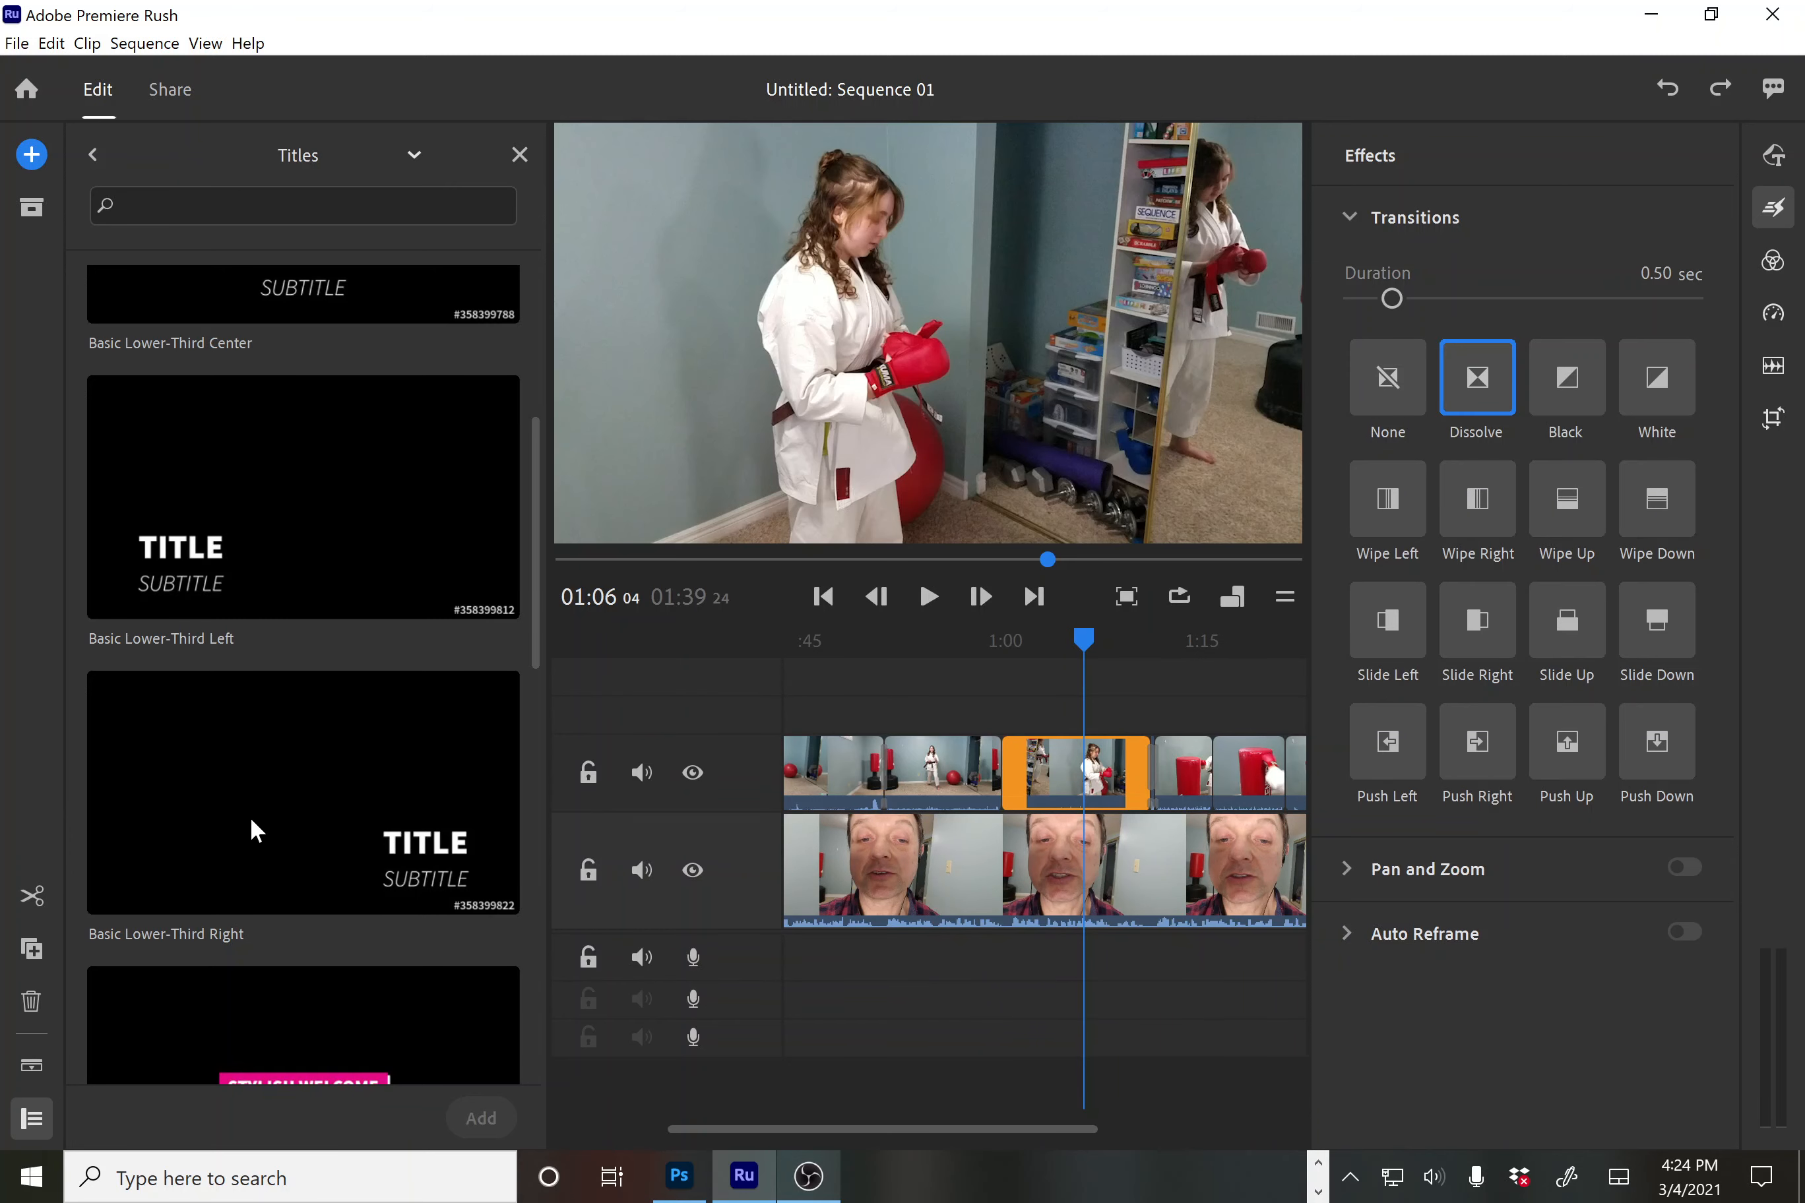
click(34, 894)
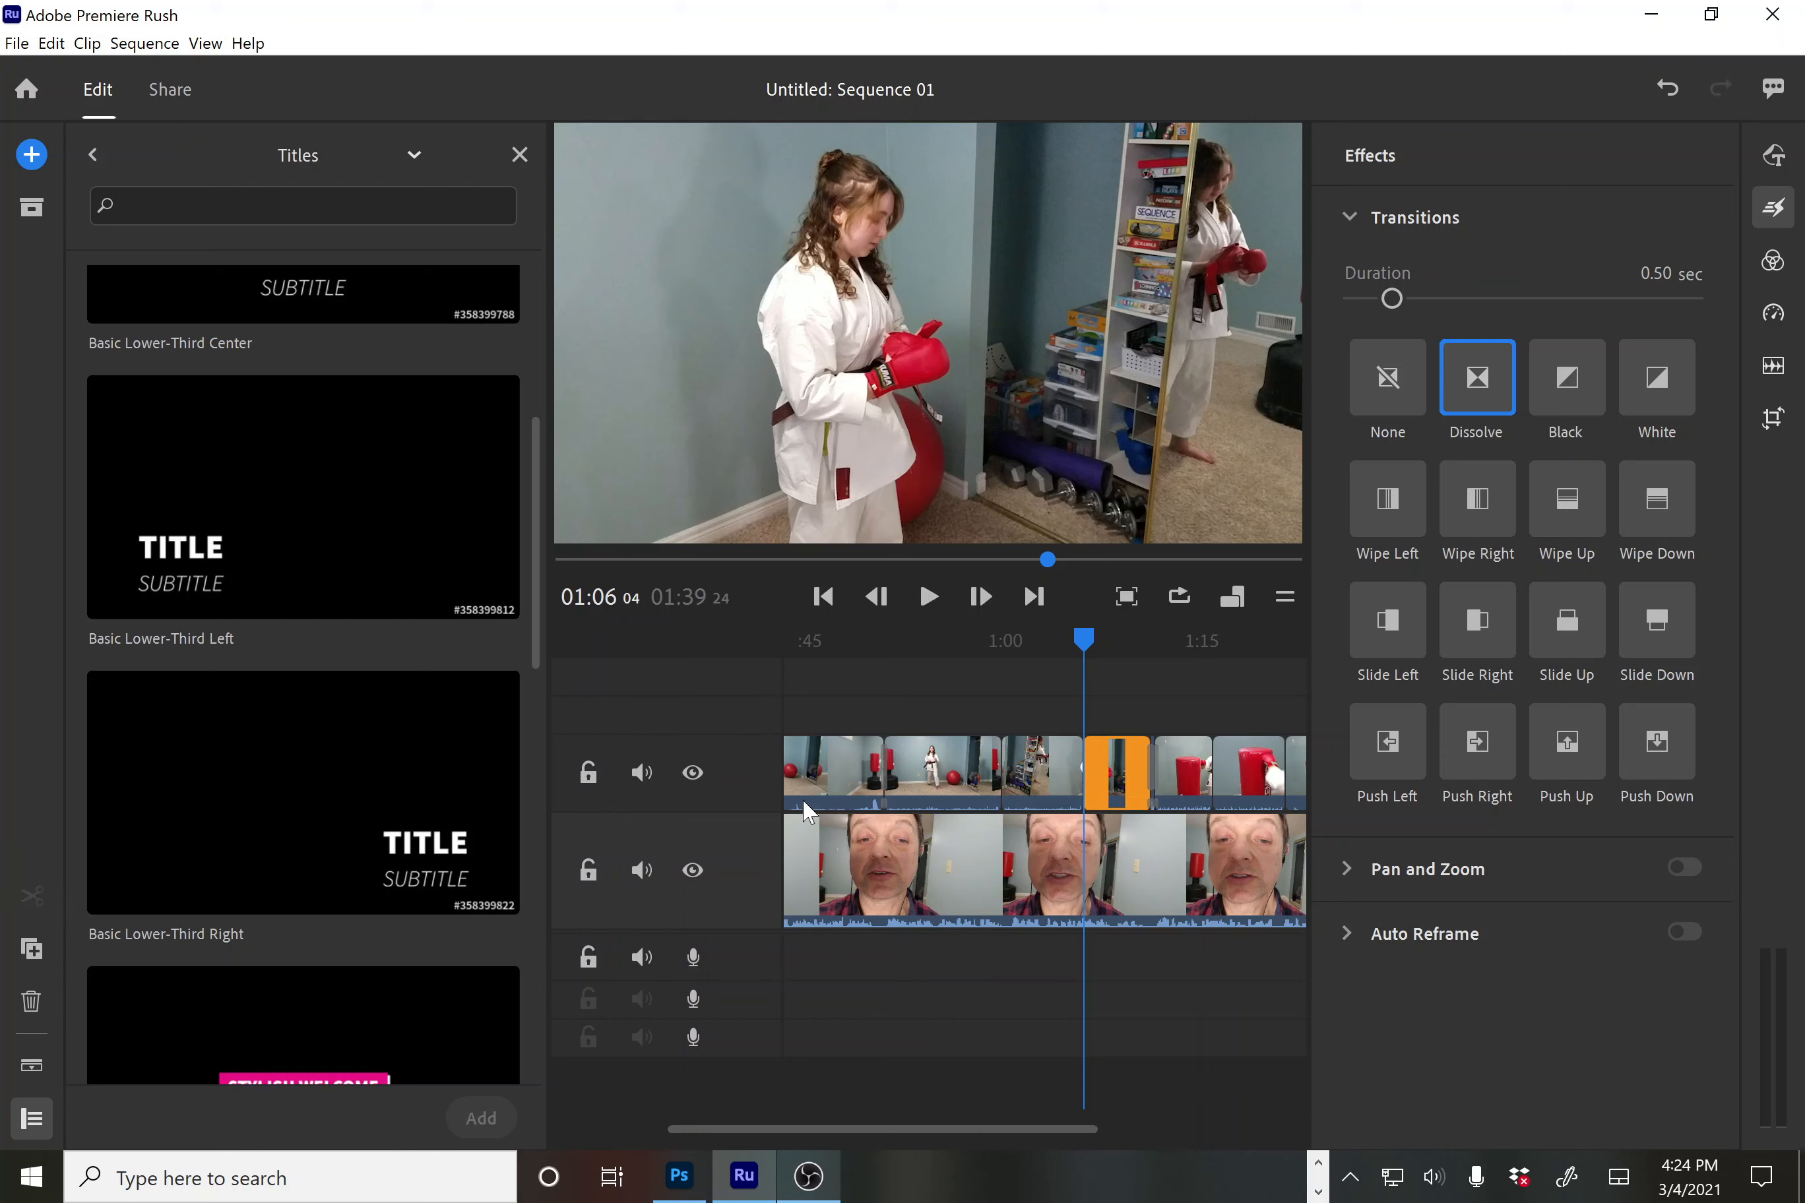
Select the short B-roll piece and cue the playhead at 1:02
click(1054, 776)
click(1127, 765)
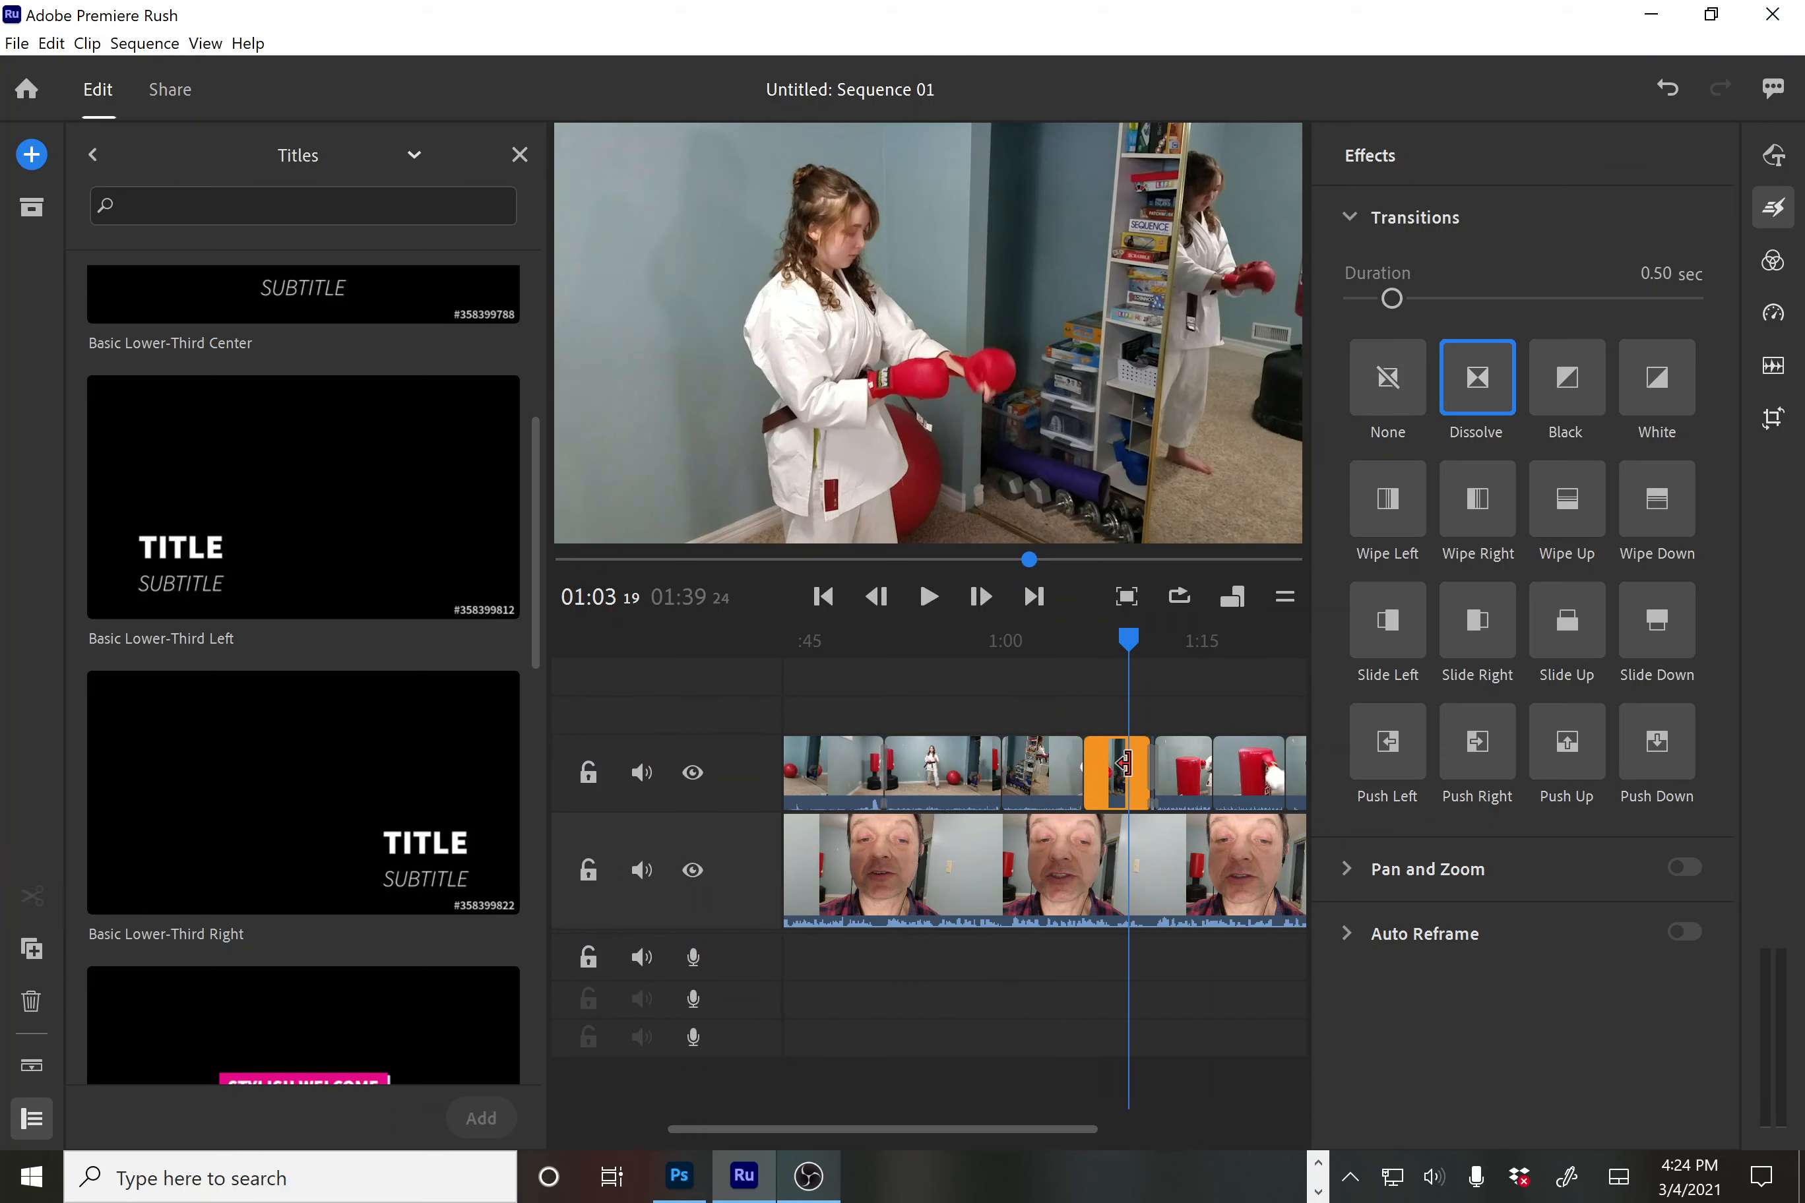
click(1057, 773)
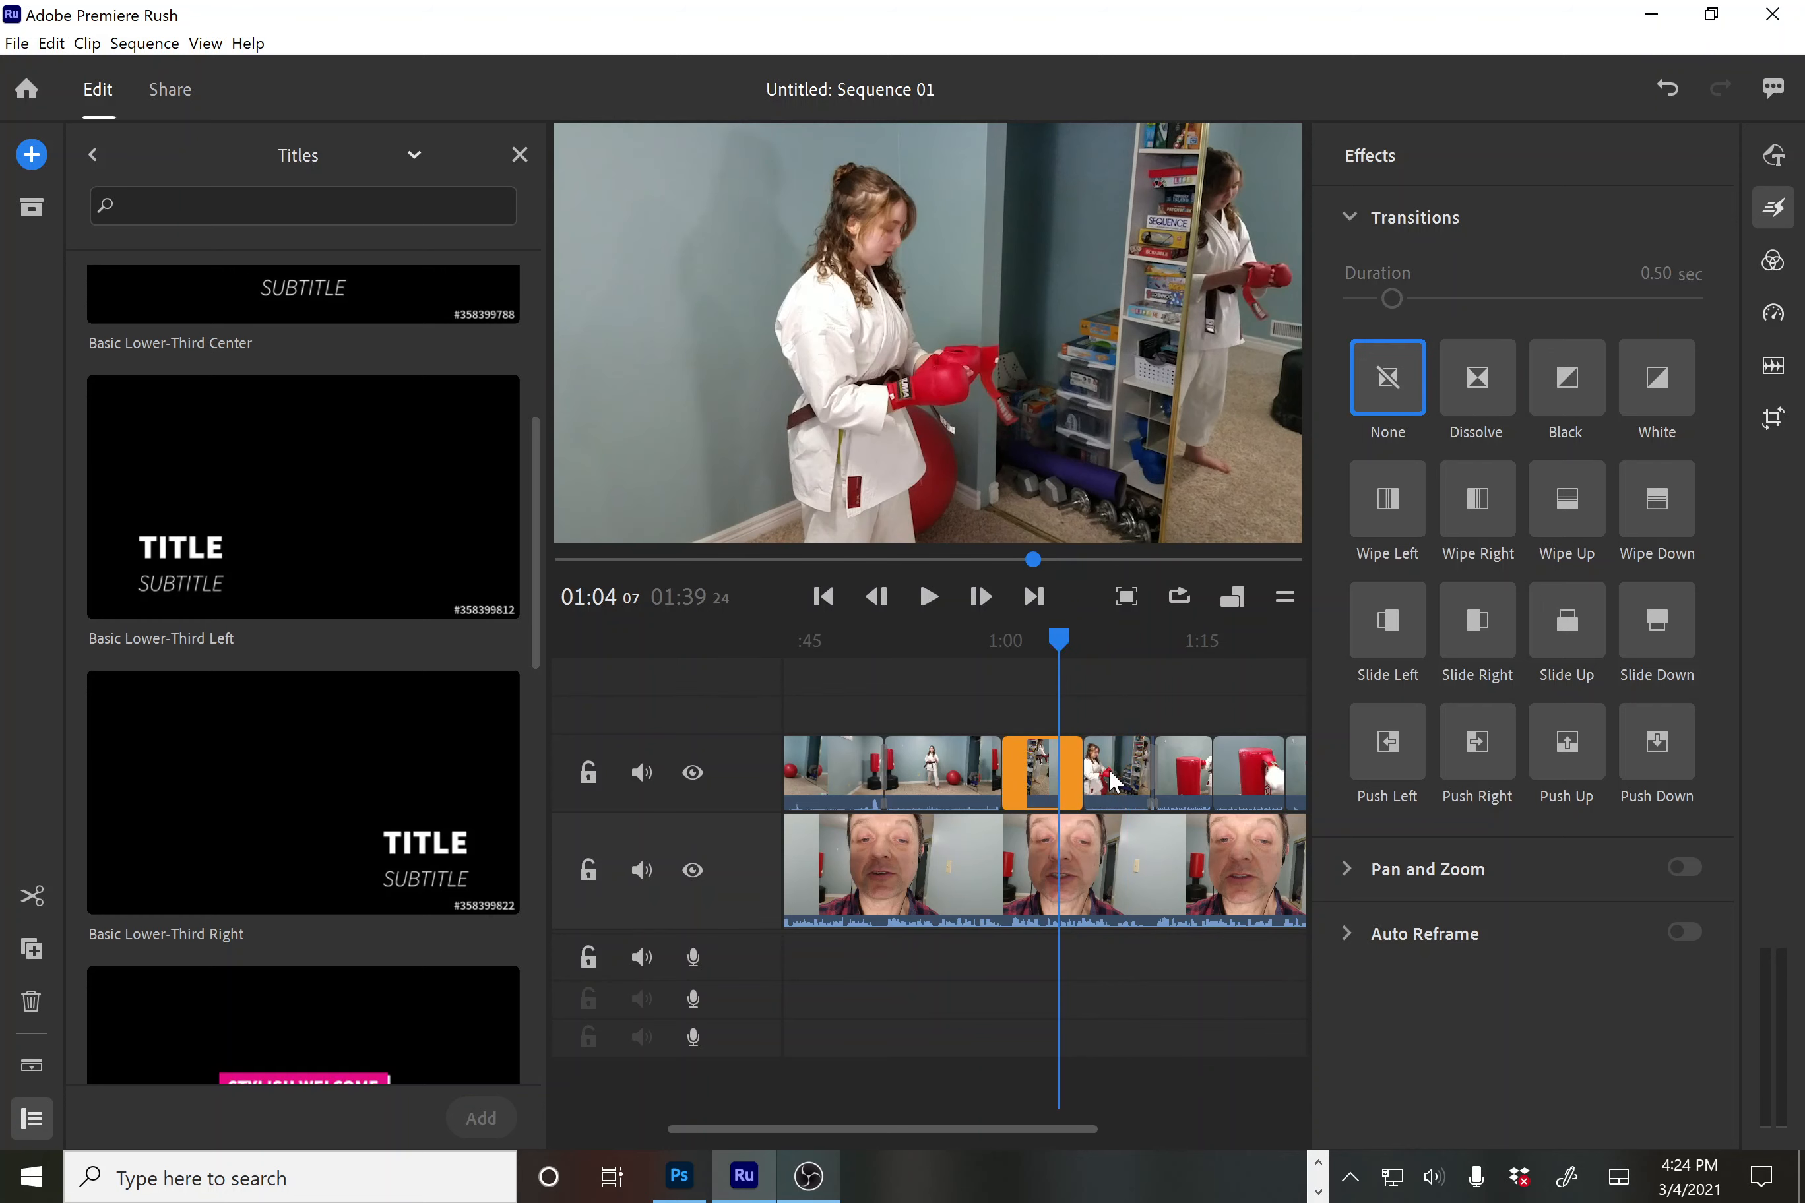
click(1111, 772)
click(1032, 769)
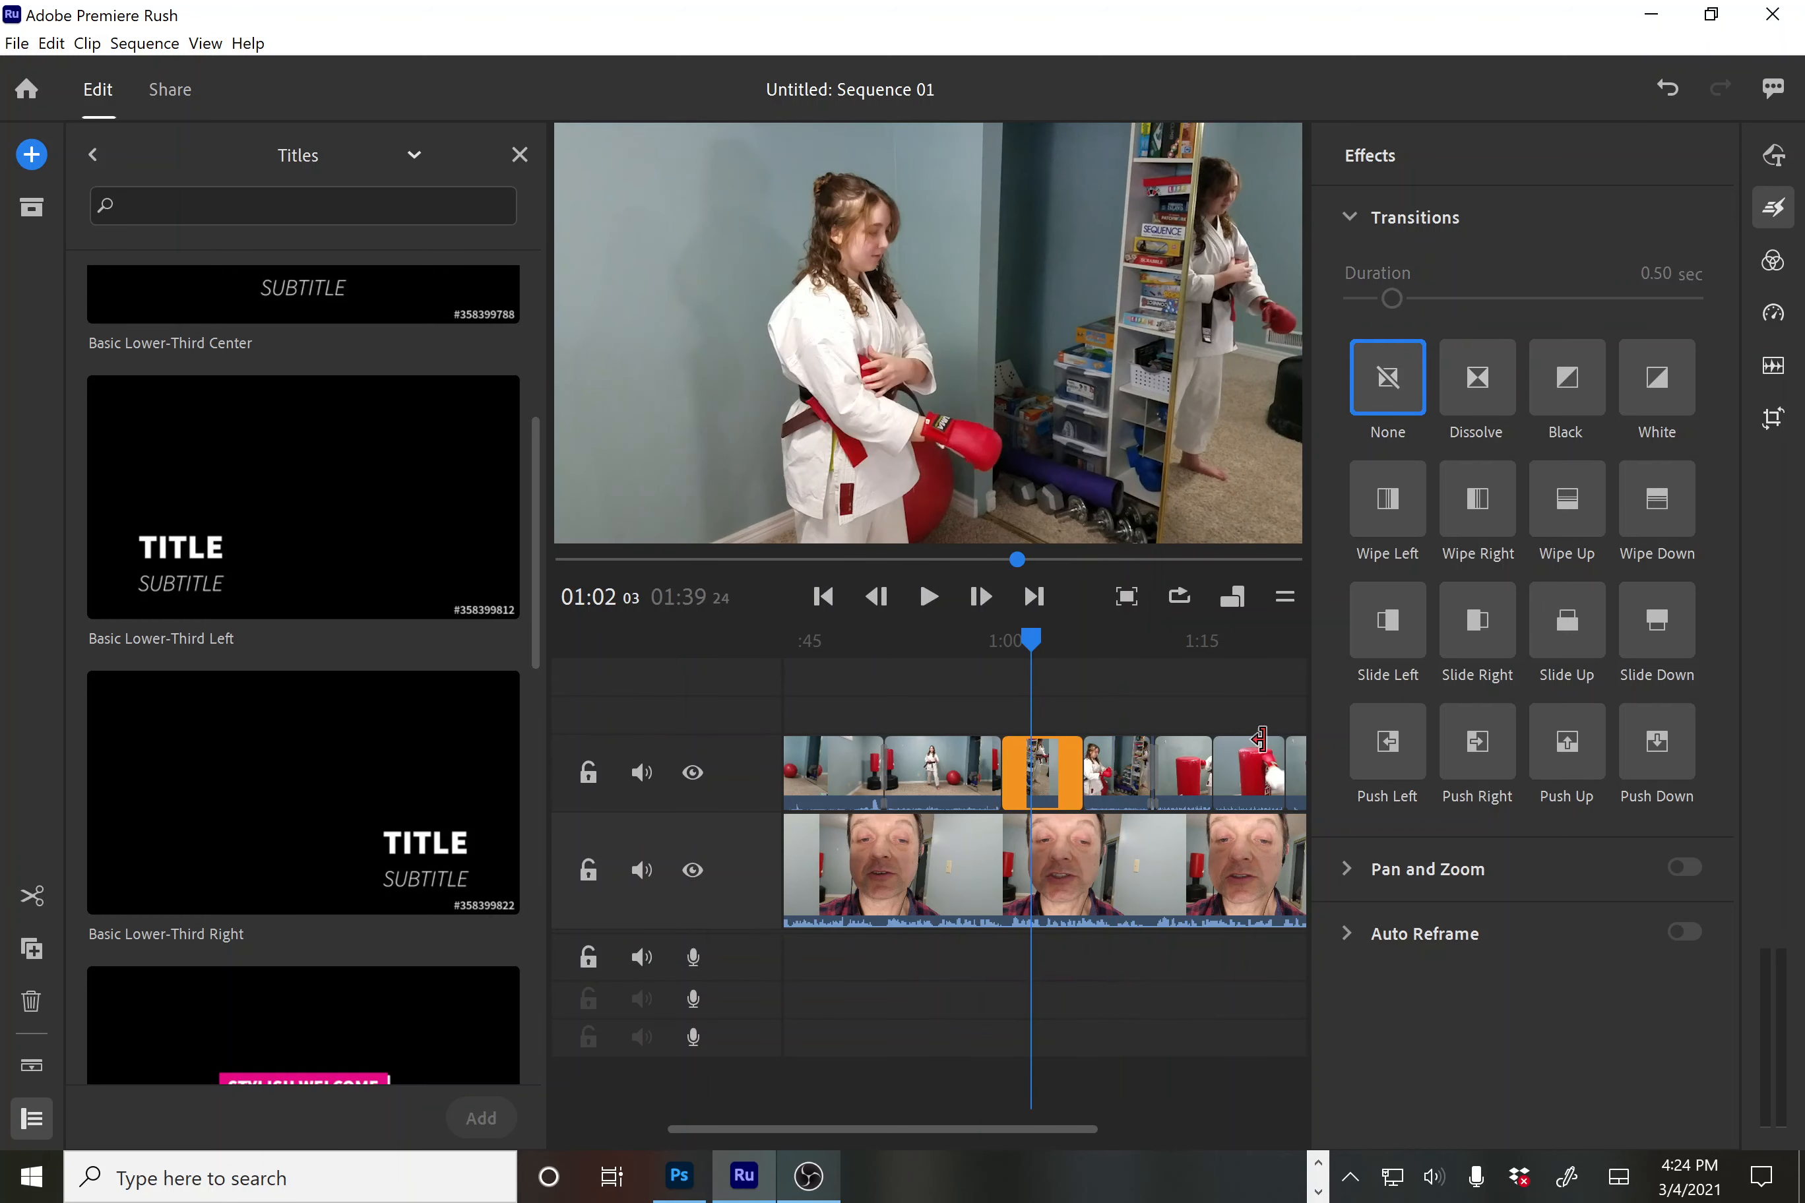
In Crop & Rotate, scale the short B-roll clip up to 200% and shift its position
click(1774, 421)
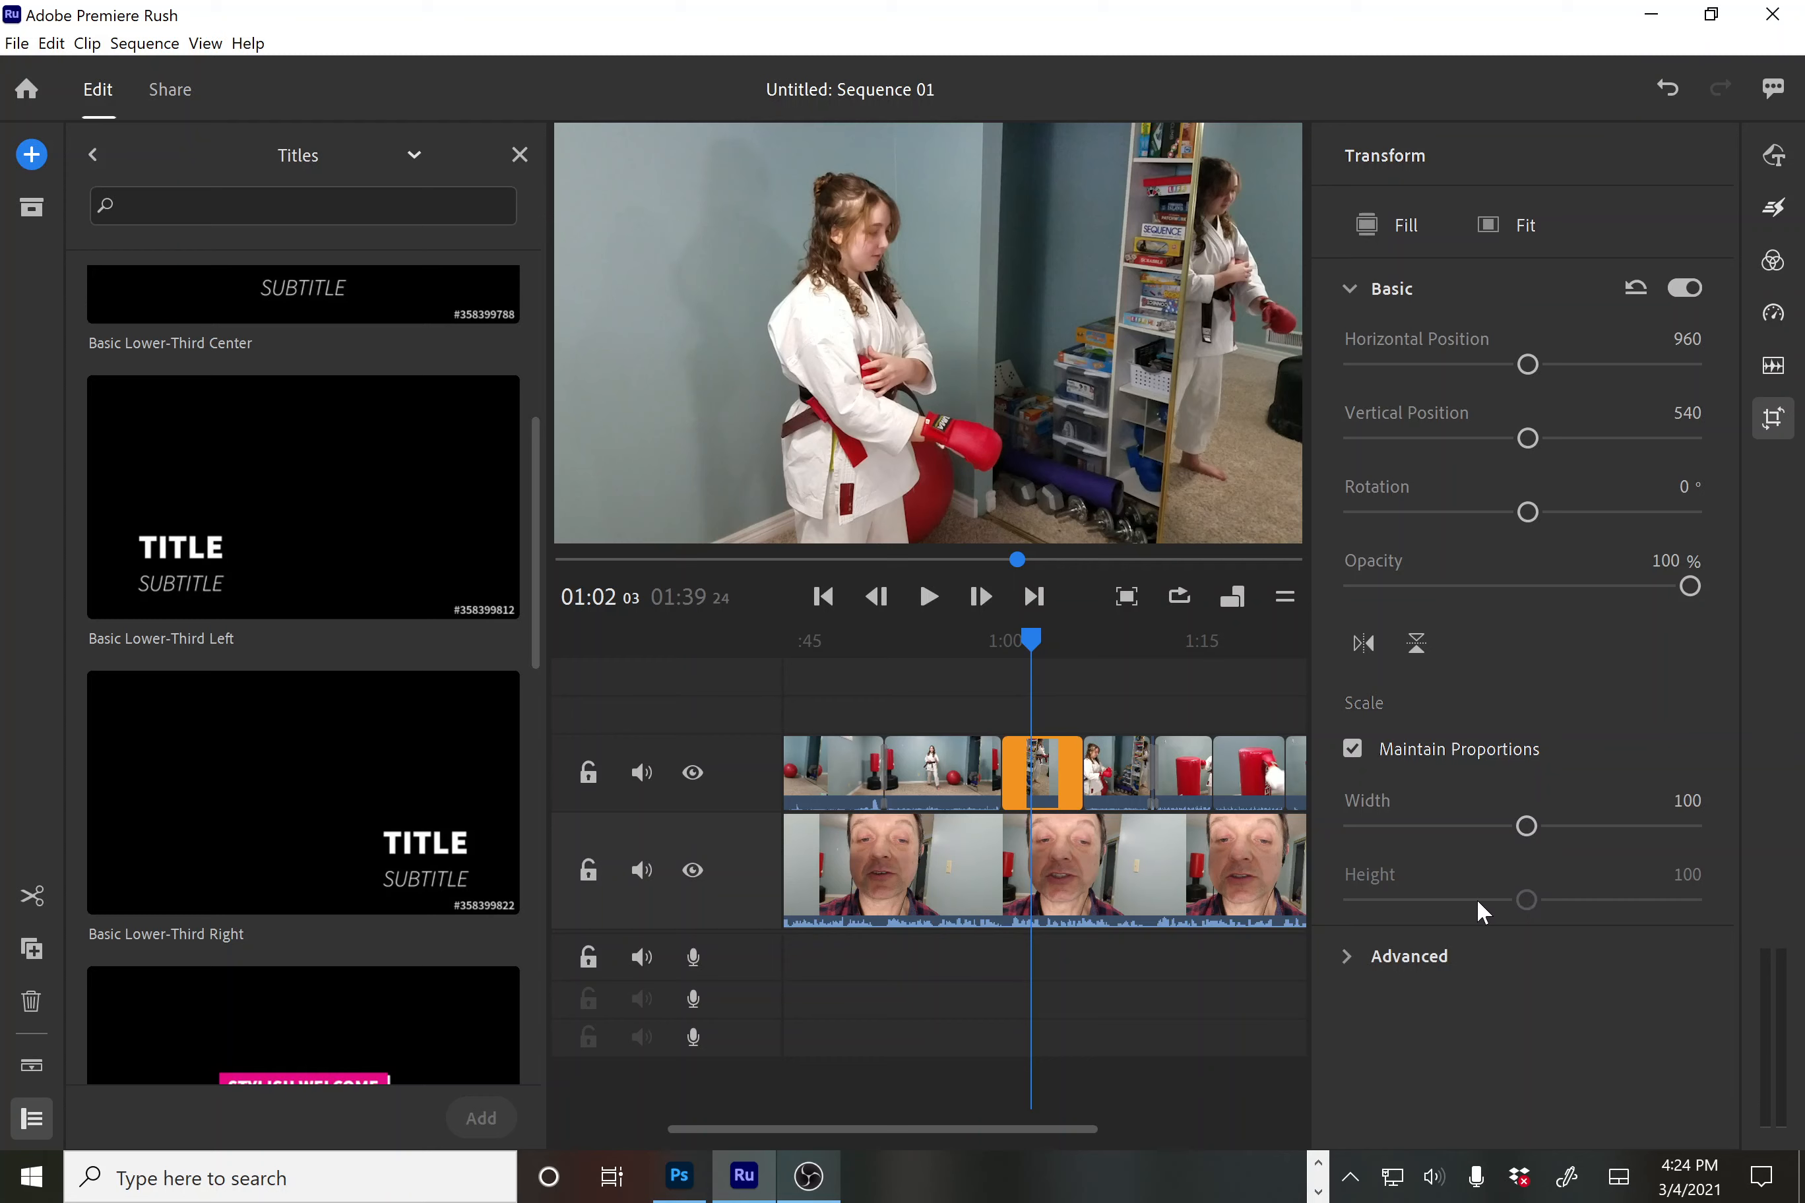
drag(1528, 824, 1740, 827)
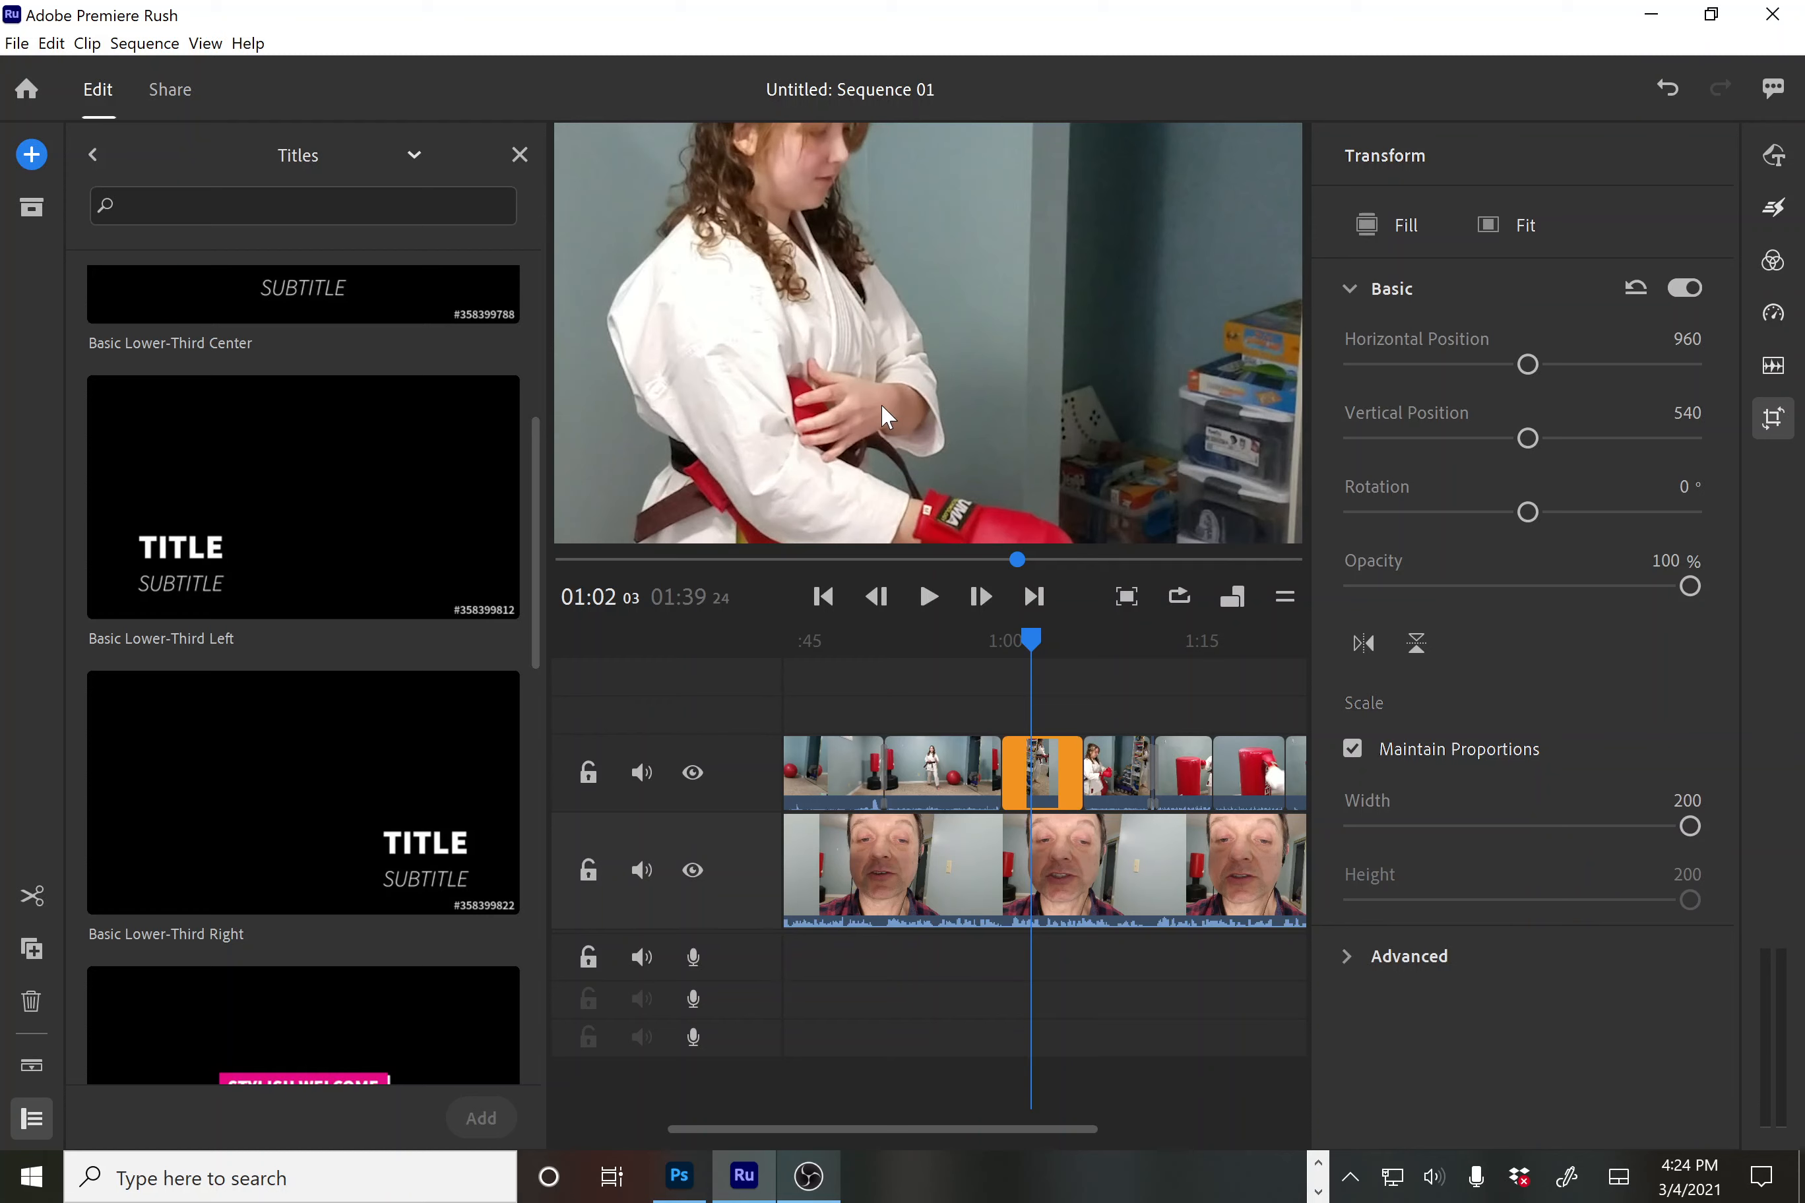
drag(925, 381, 919, 248)
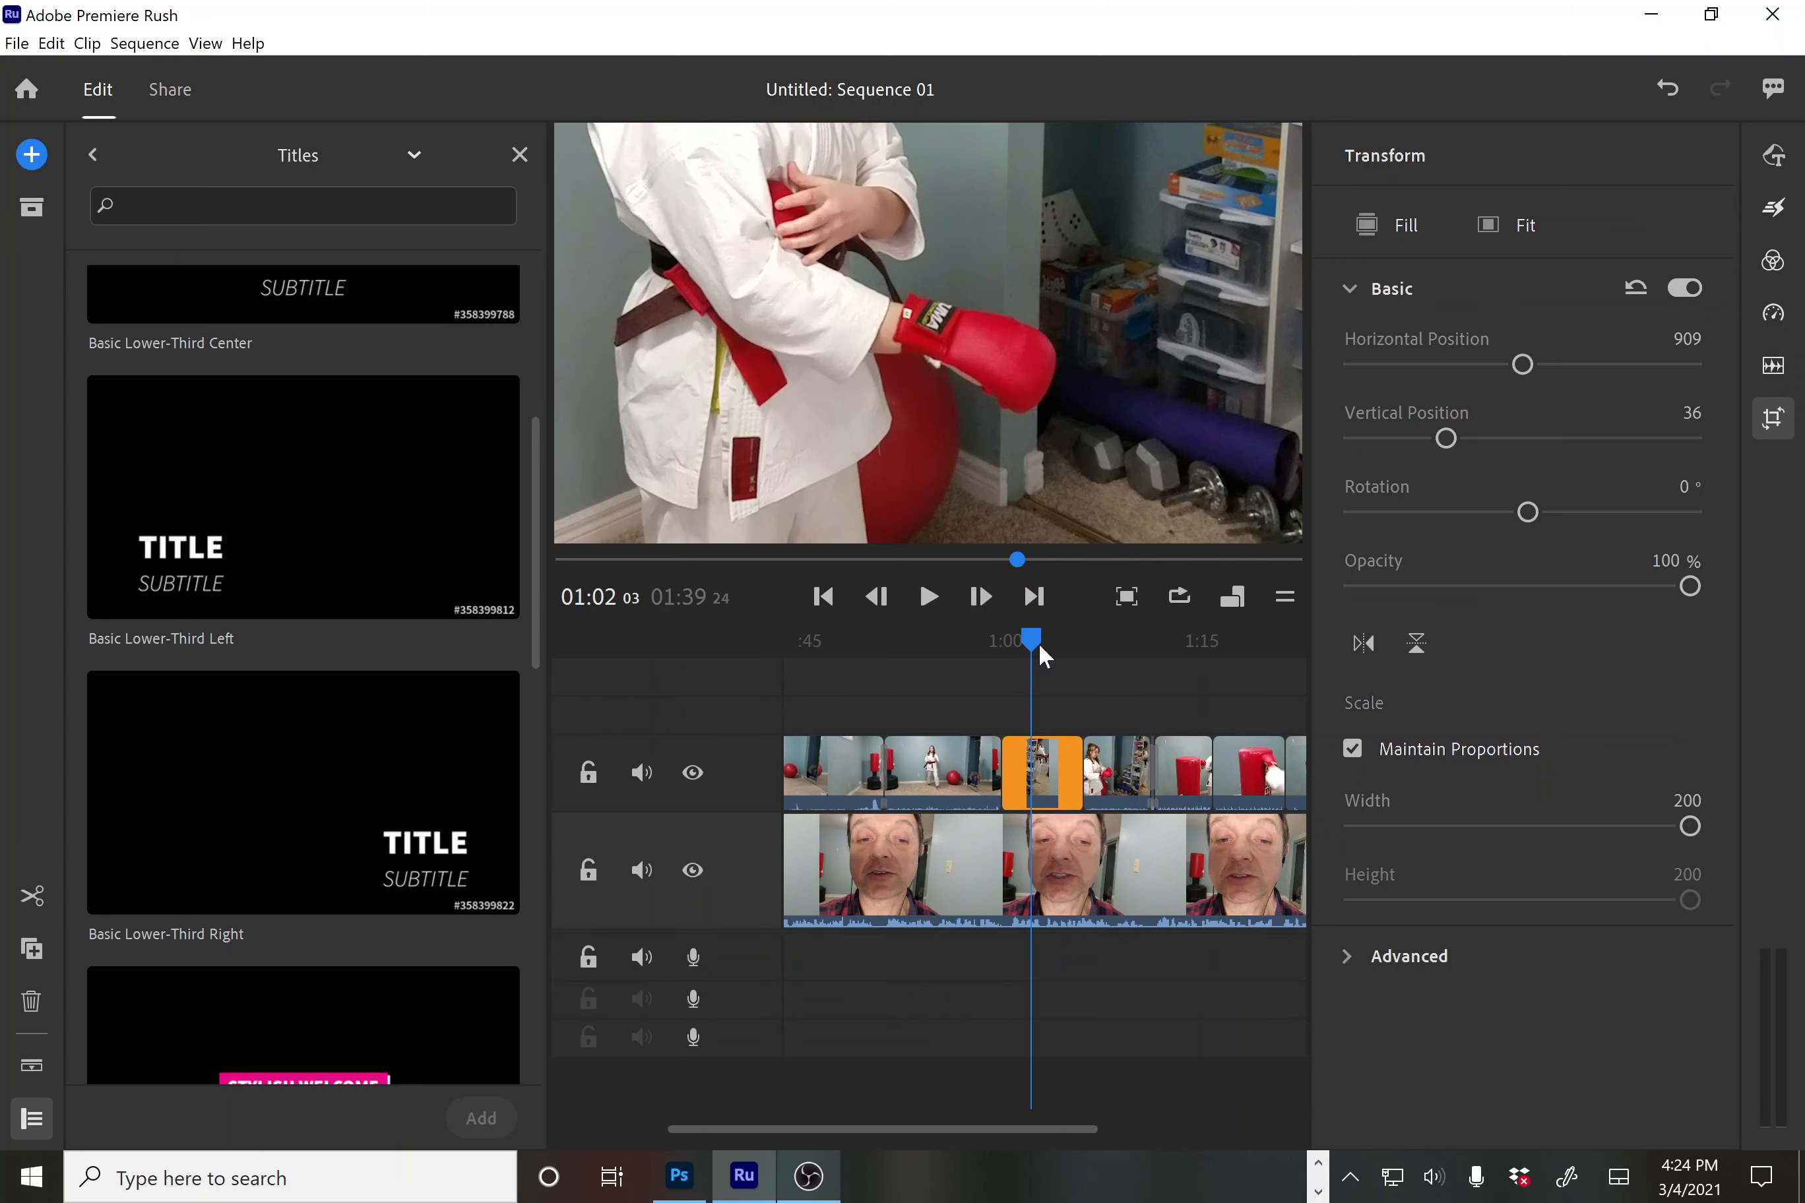
Review the zoom from 0:57 and refine the framing onto the belt and red gloves
drag(1030, 637, 977, 638)
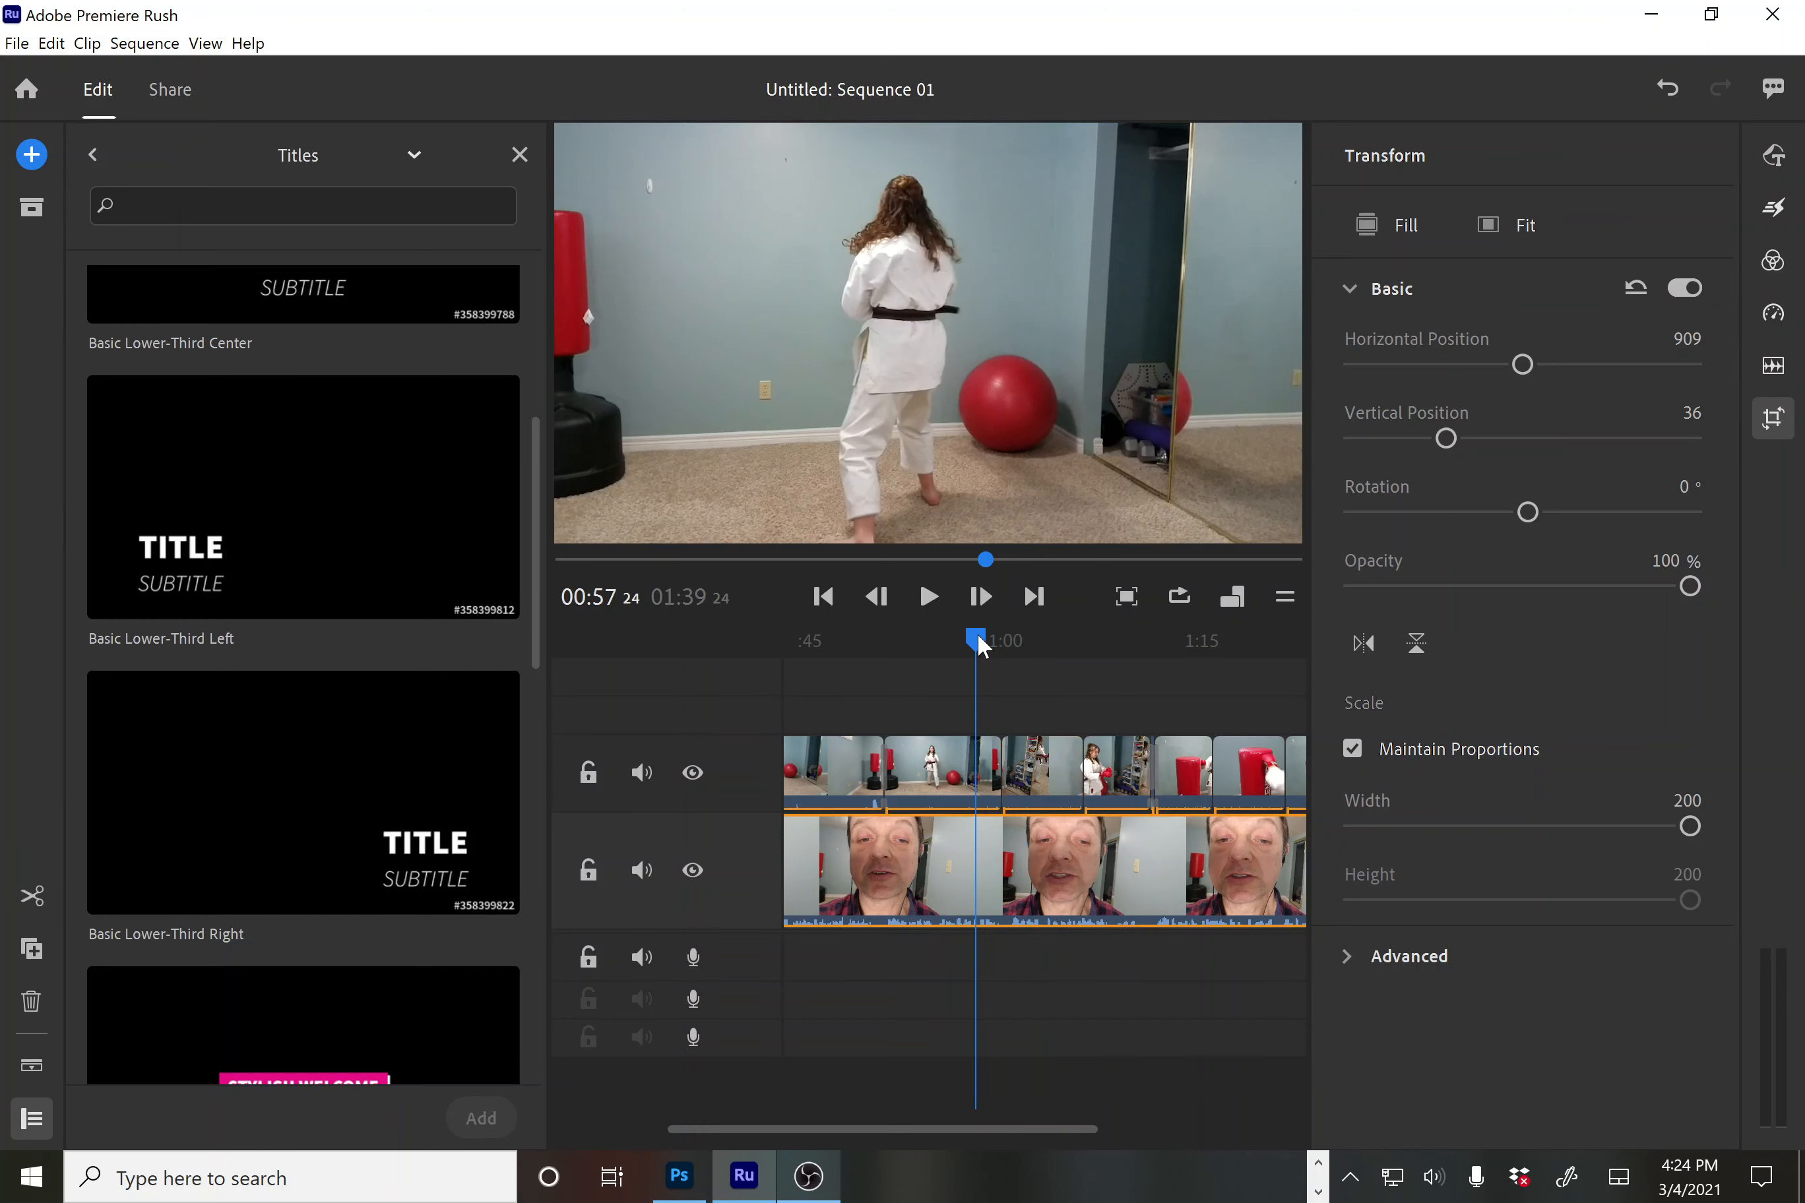
key(space)
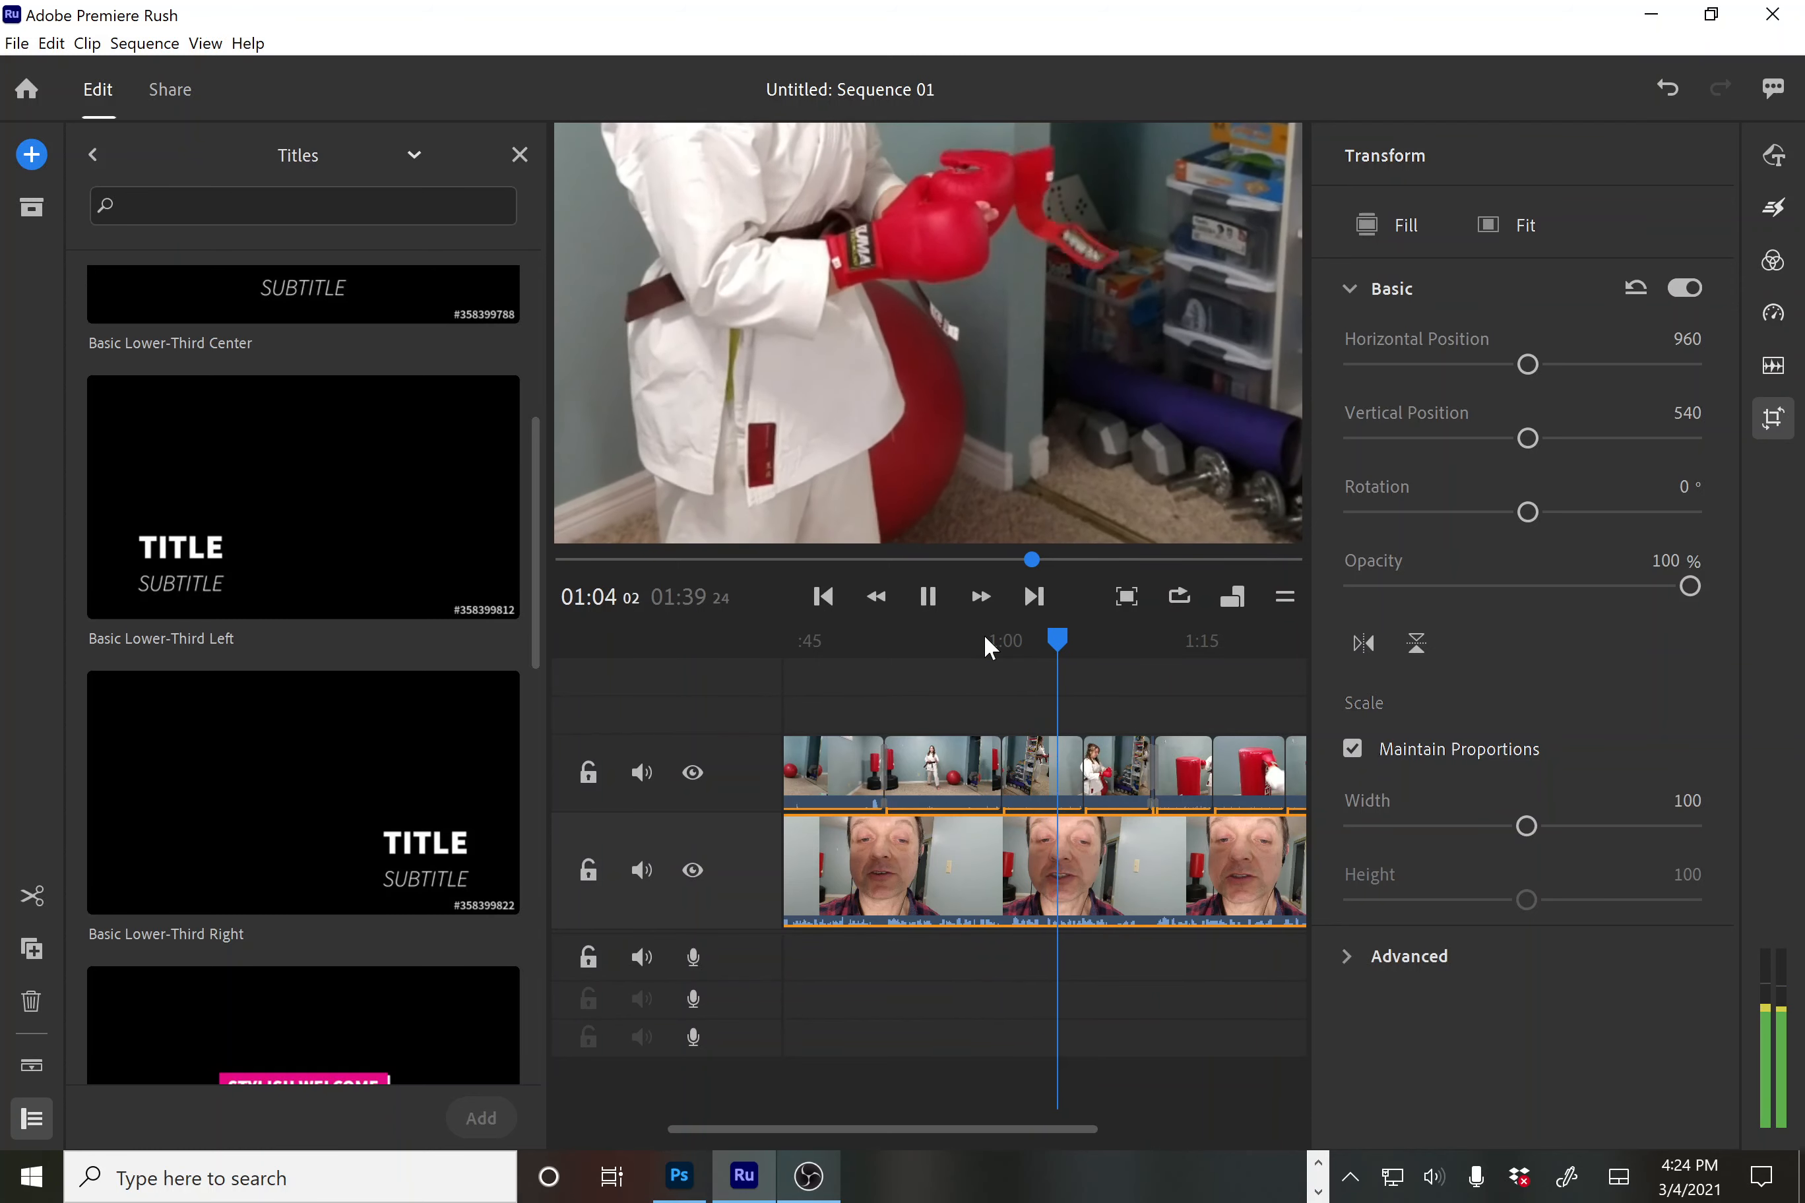
key(space)
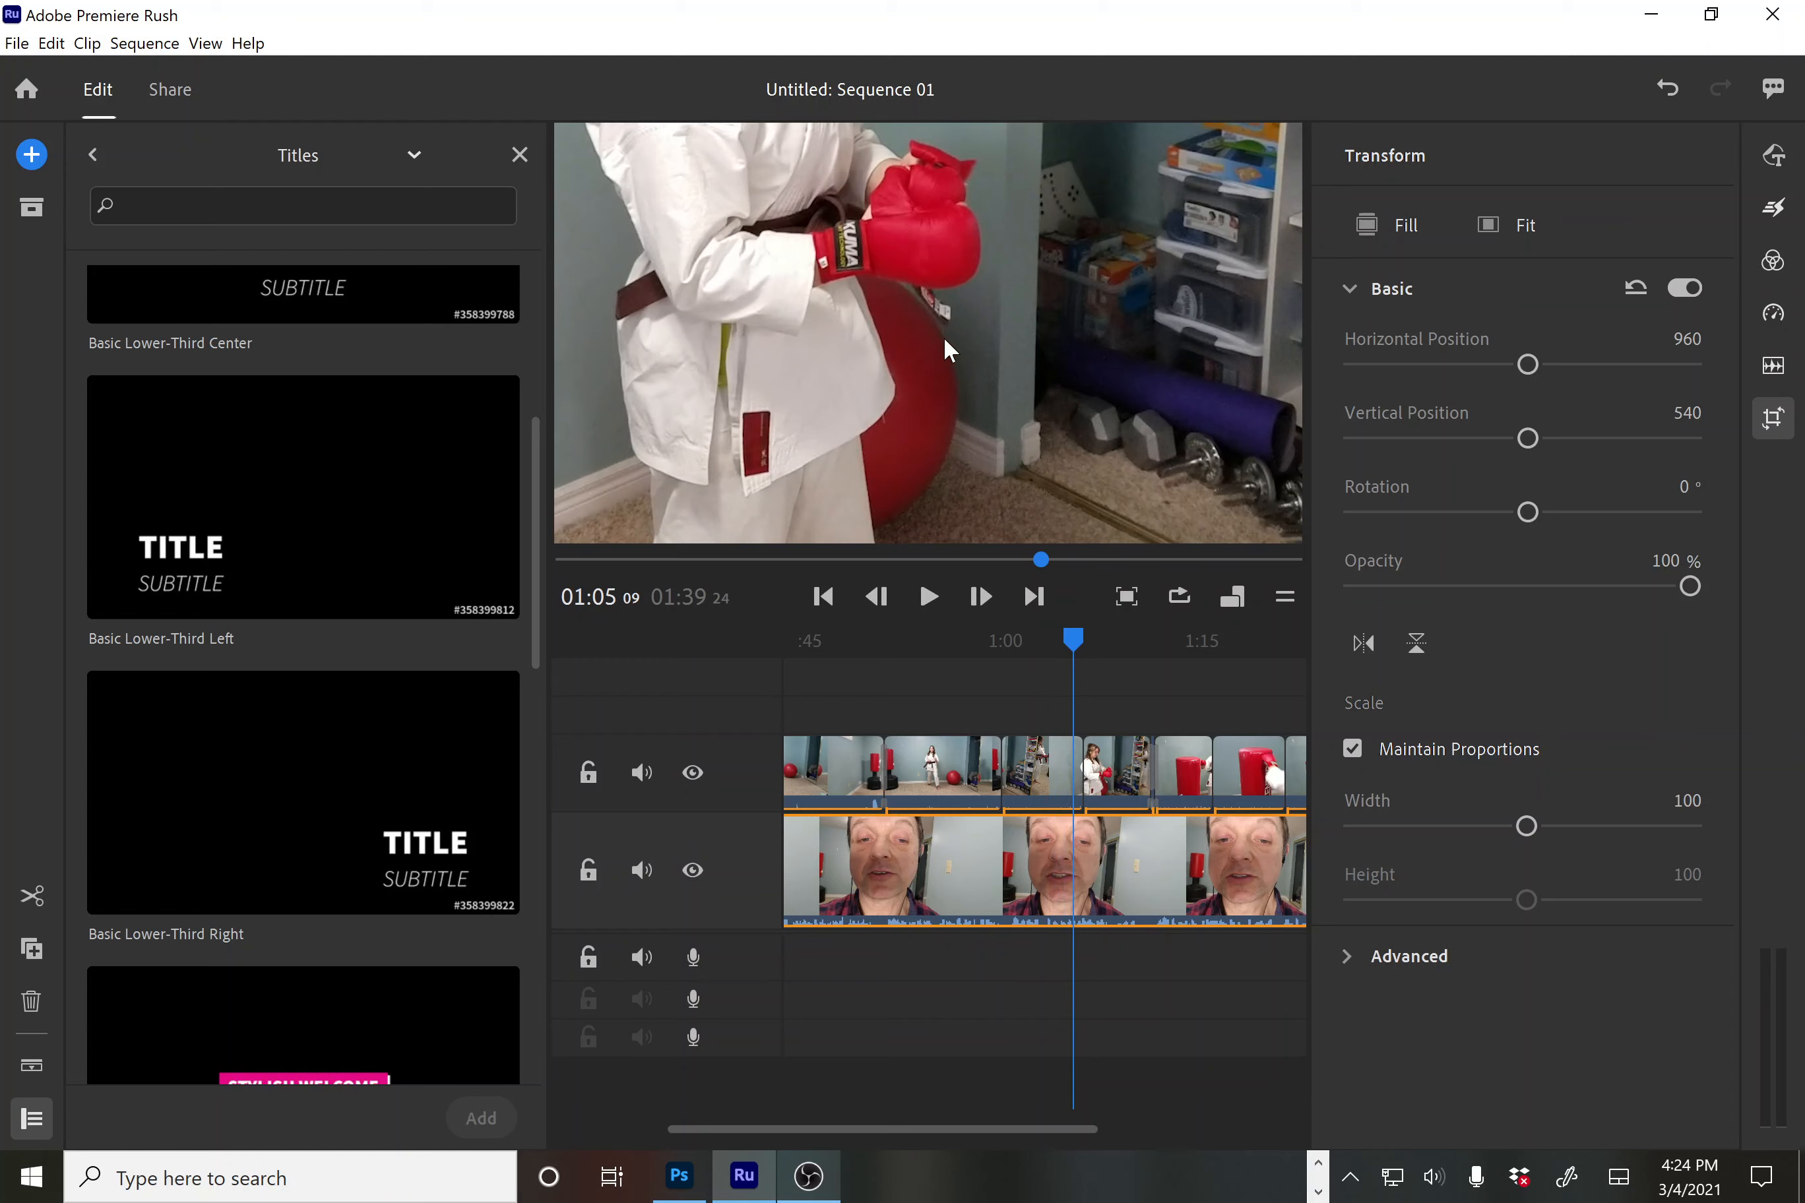
drag(944, 331, 1001, 481)
click(1052, 765)
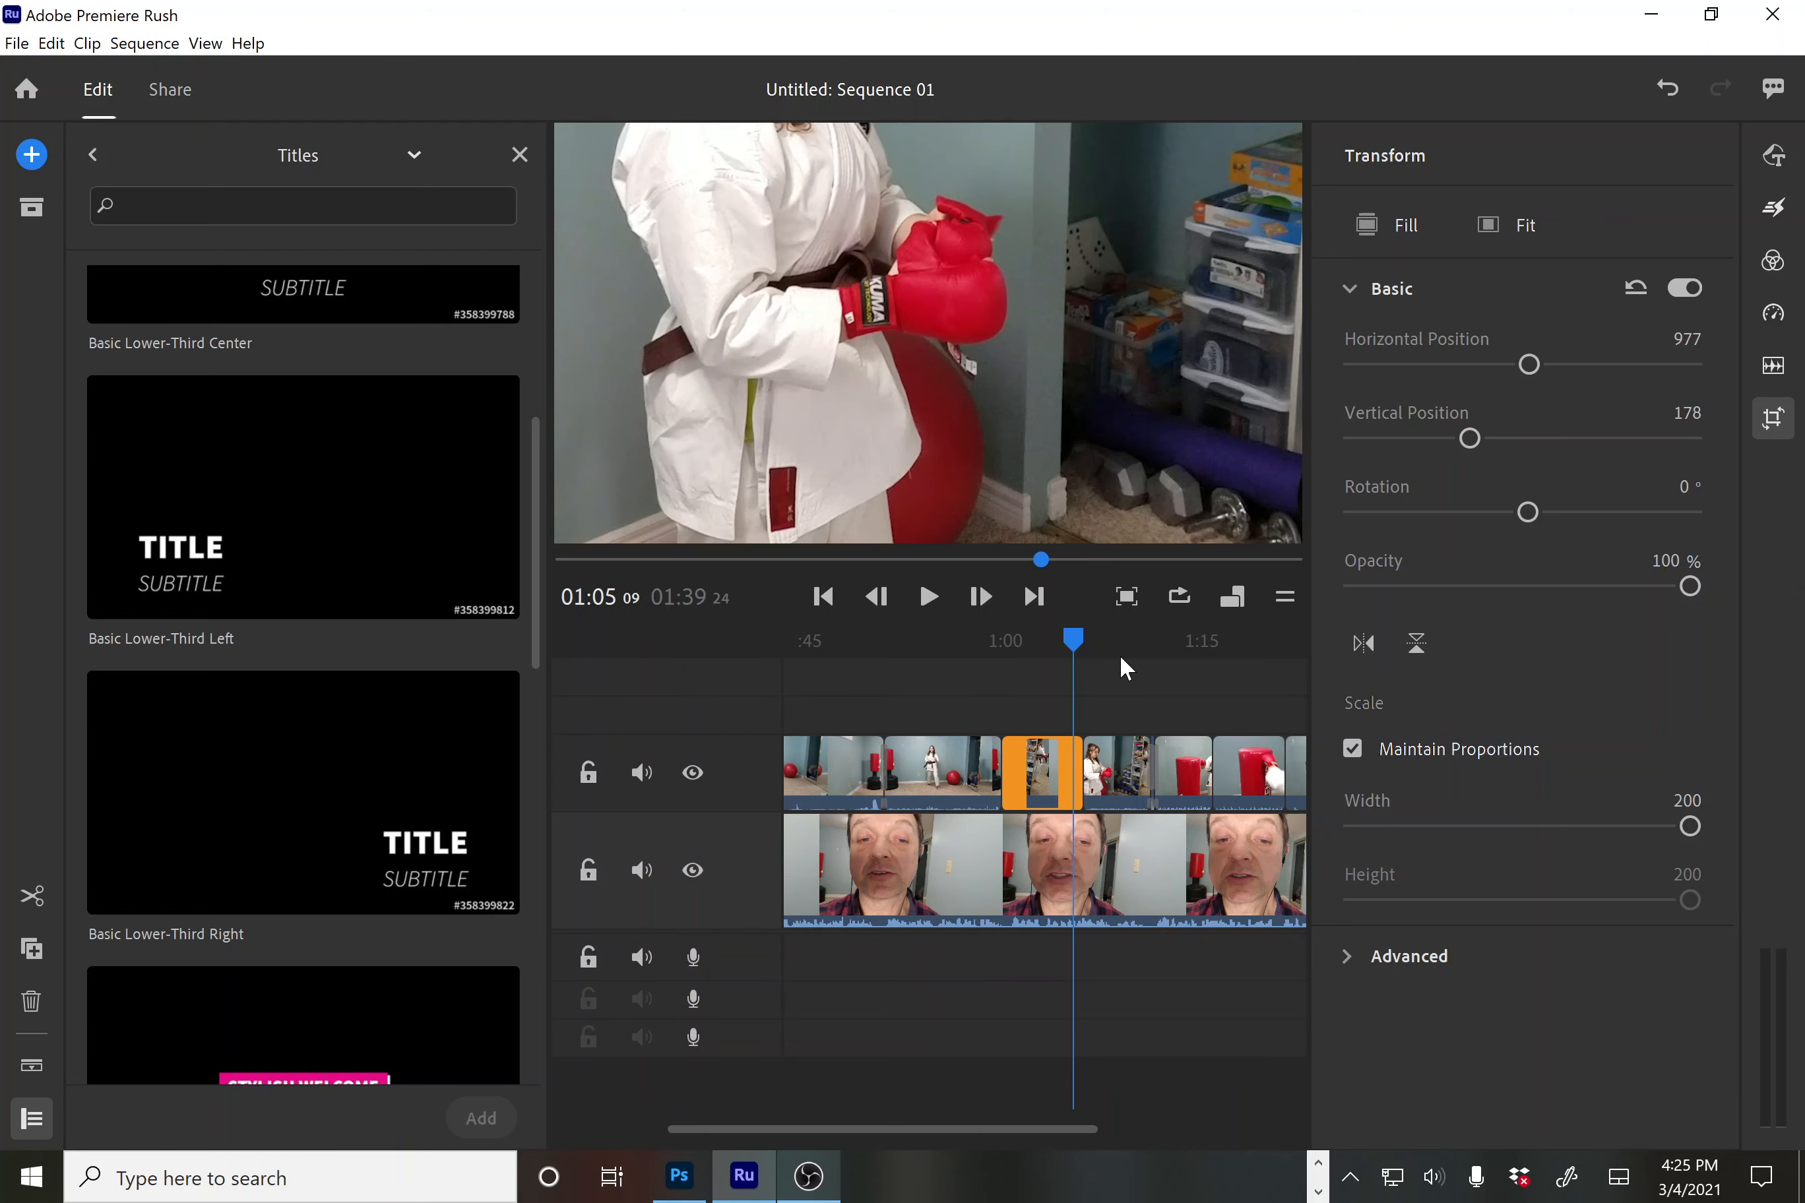
key(space)
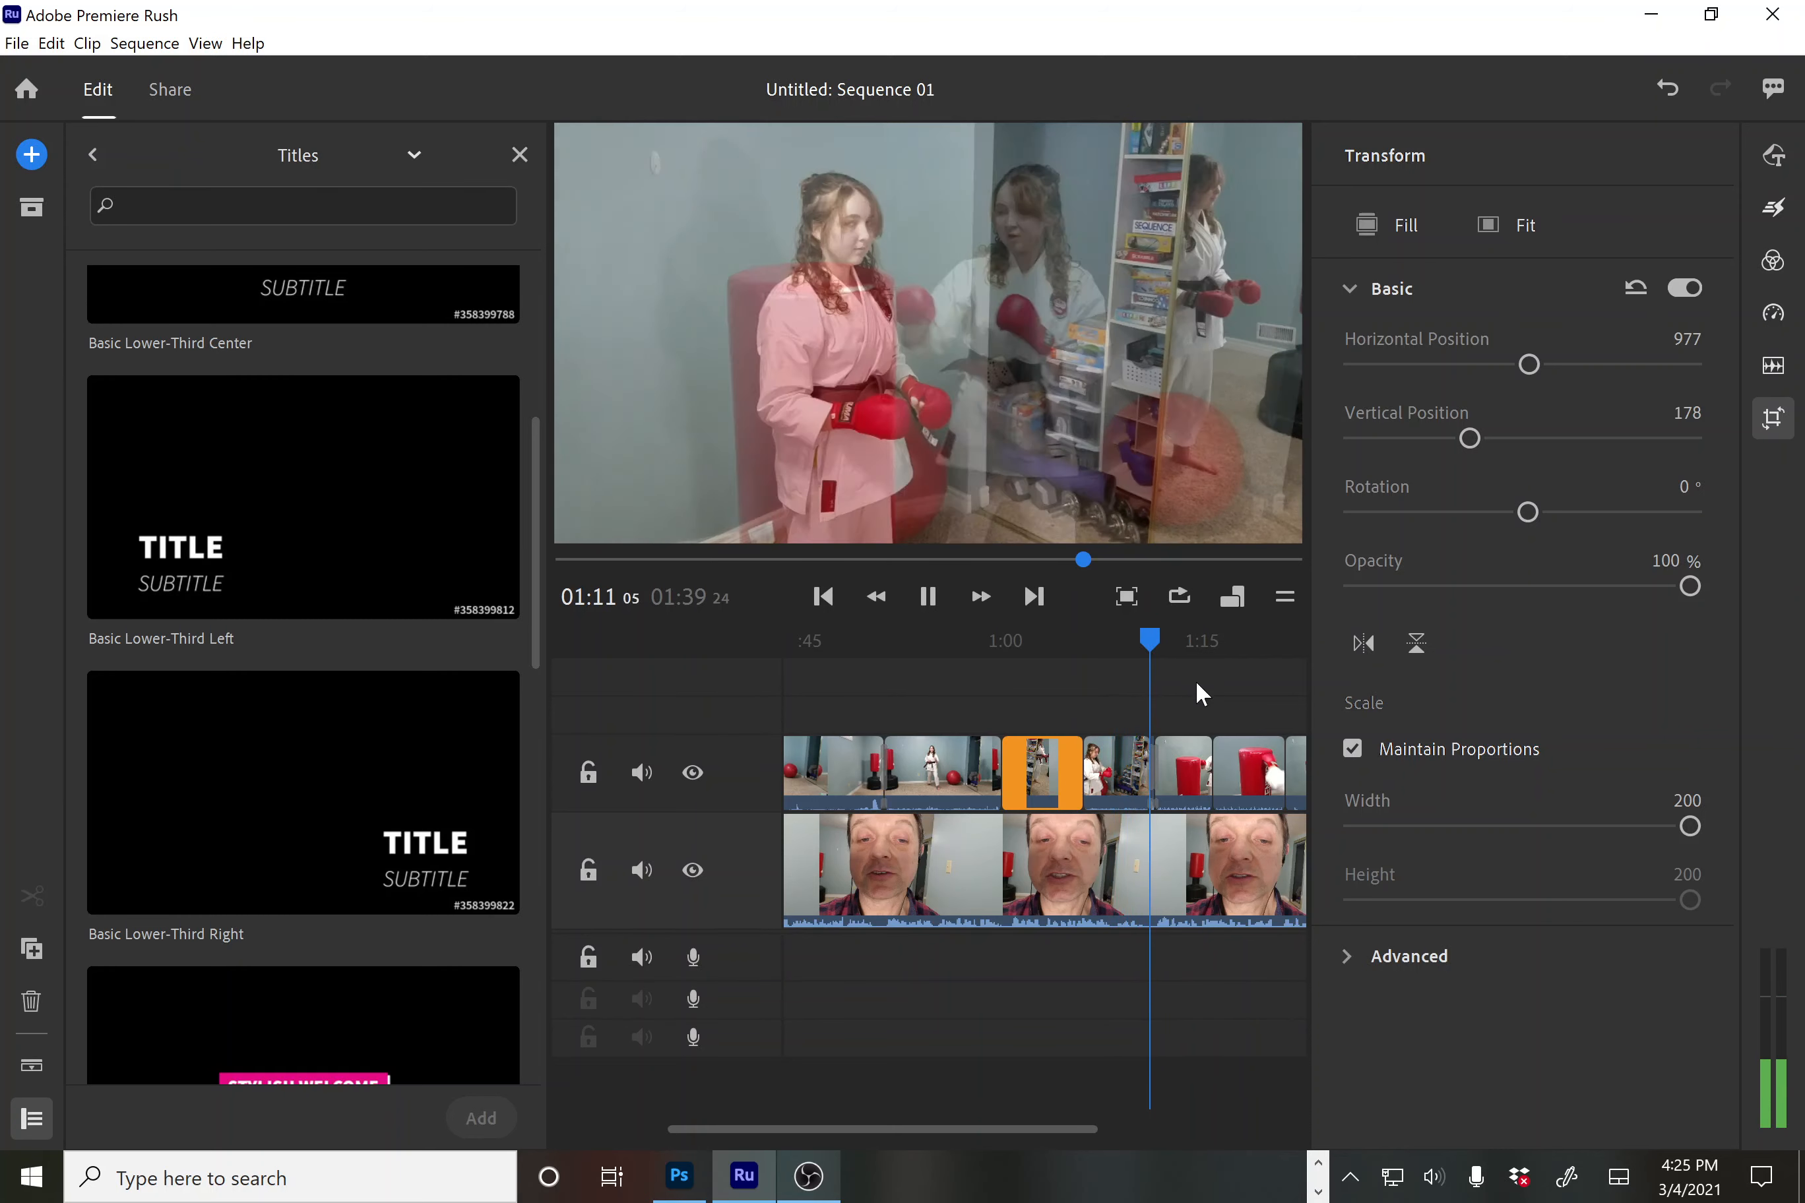
key(space)
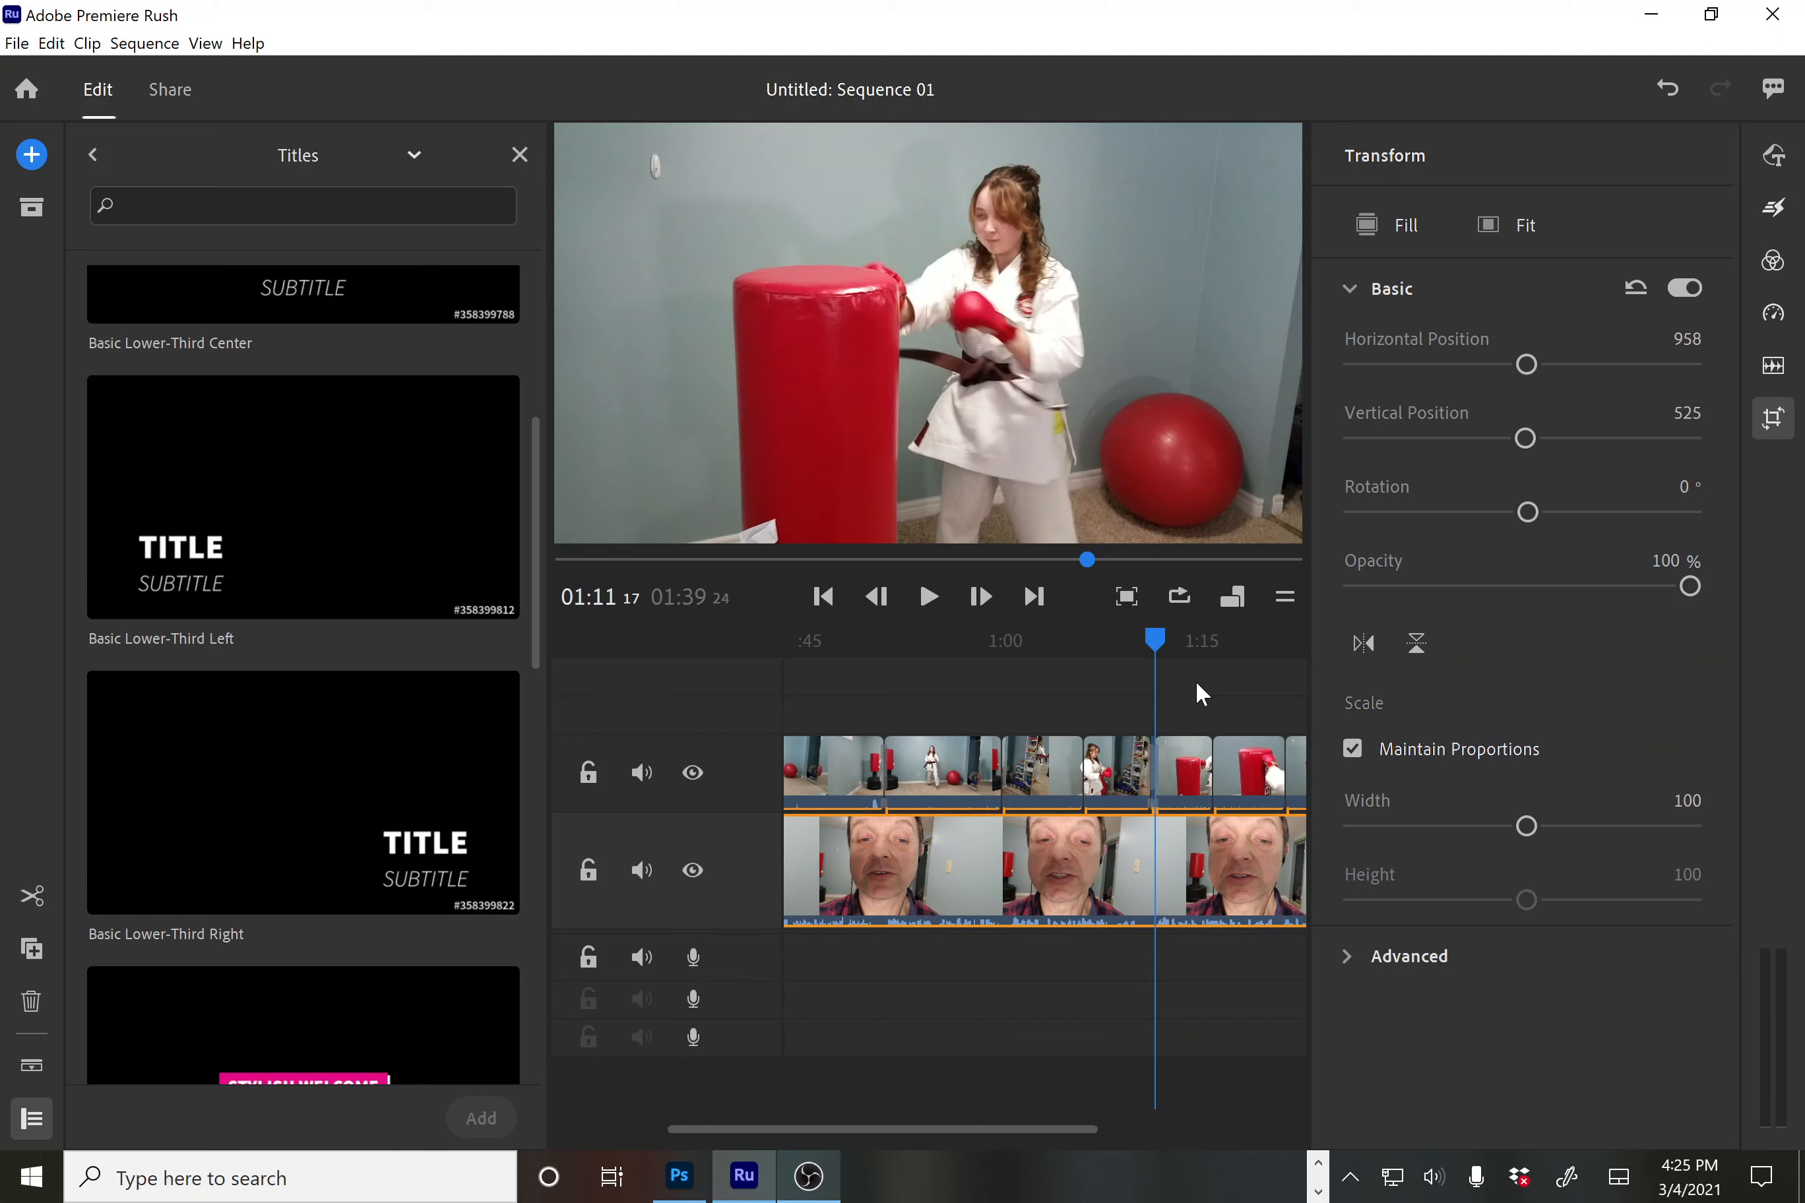
key(minus)
key(minus)
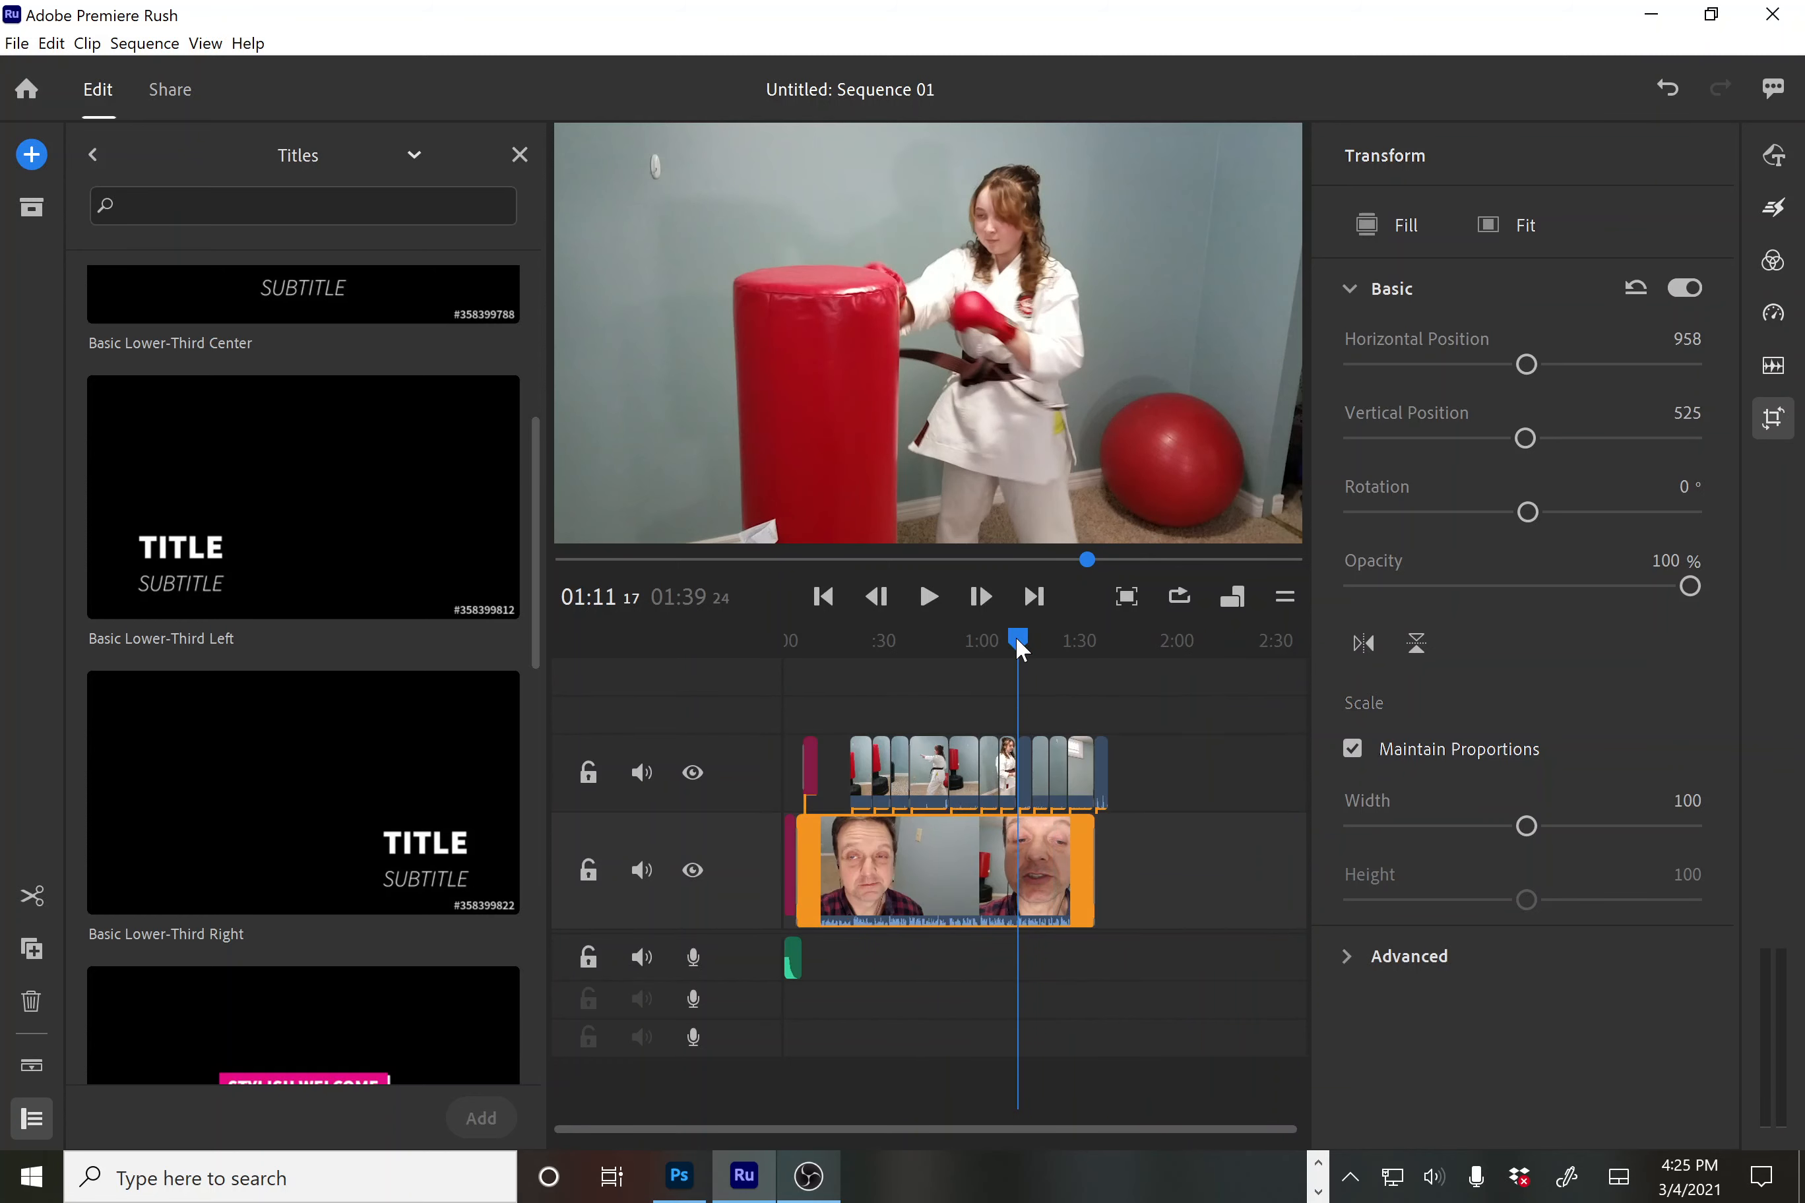
Move the playhead to 0:43 and show the 16:9, 9:16, 4:5 and 1:1 aspect choices
drag(1019, 649, 1030, 764)
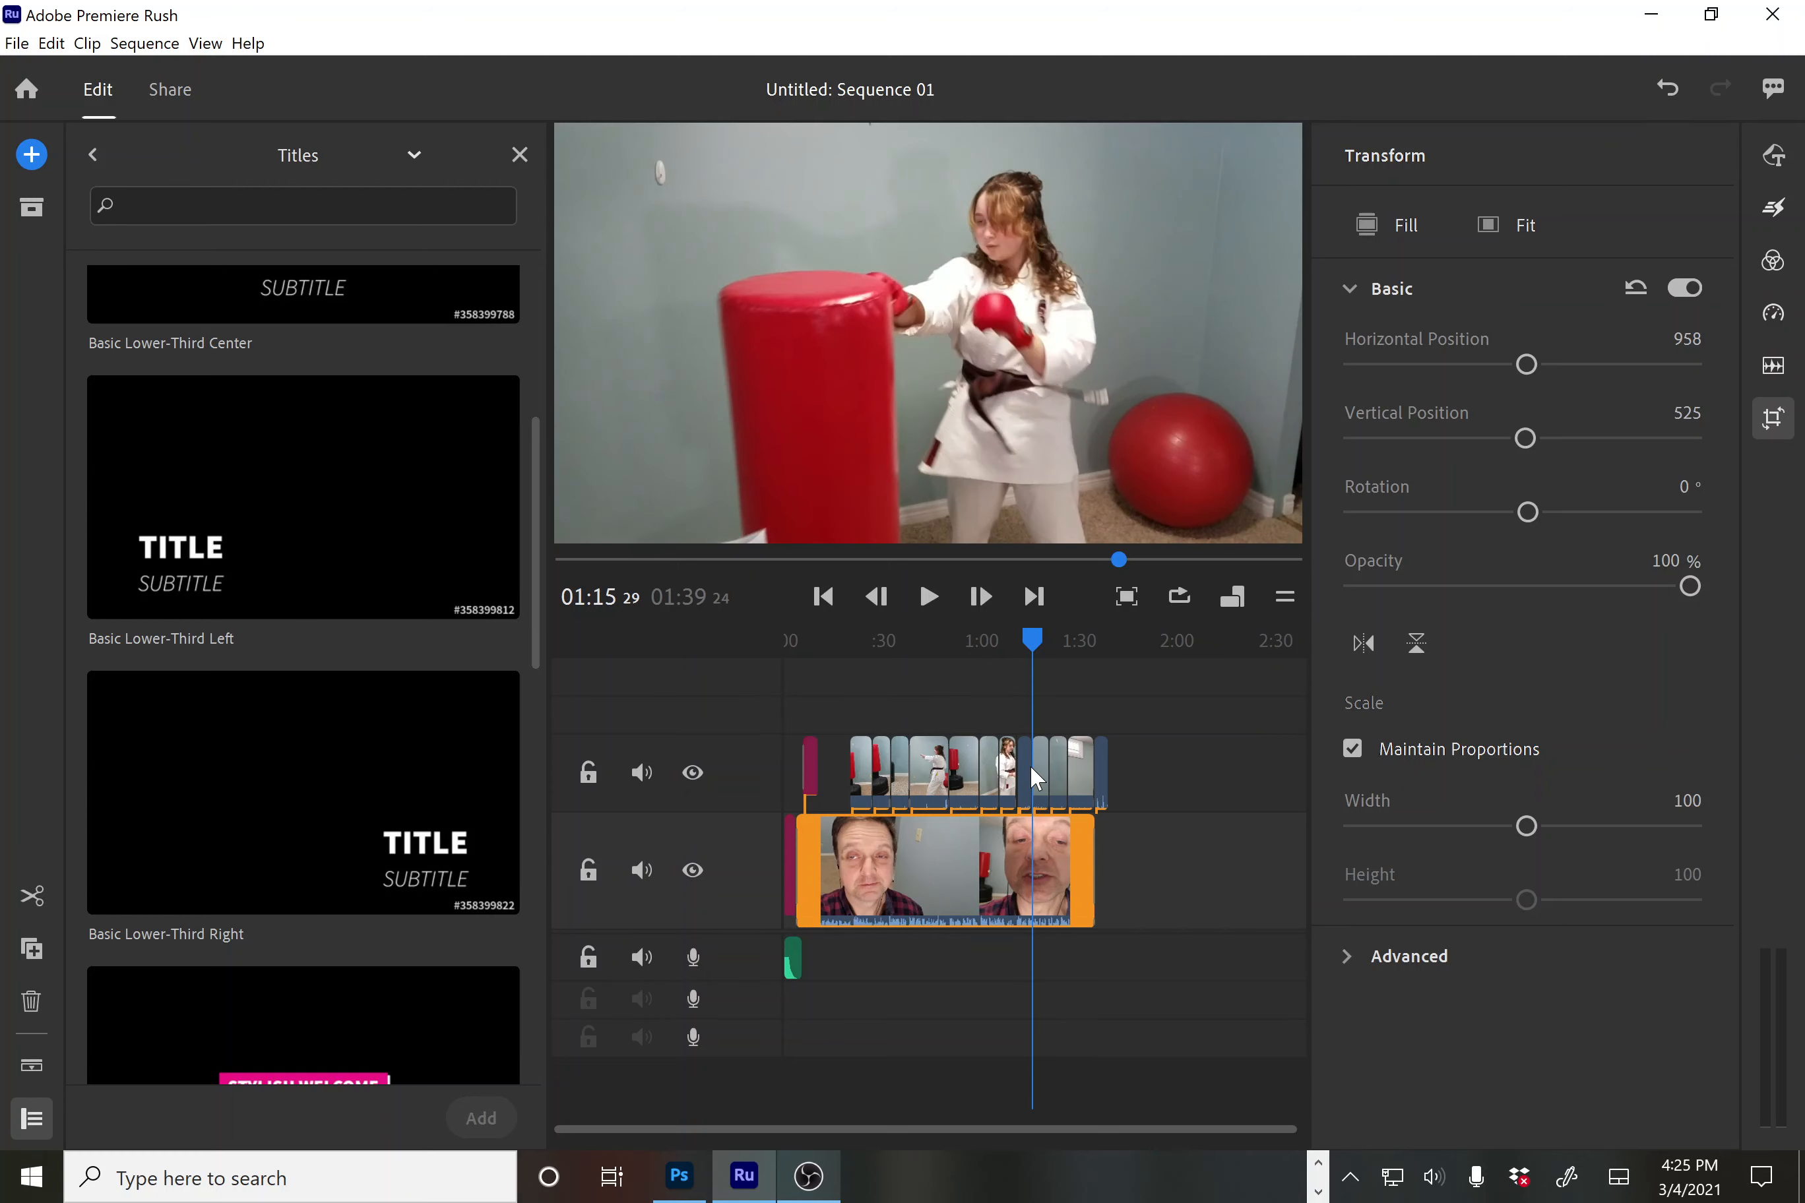
click(924, 1015)
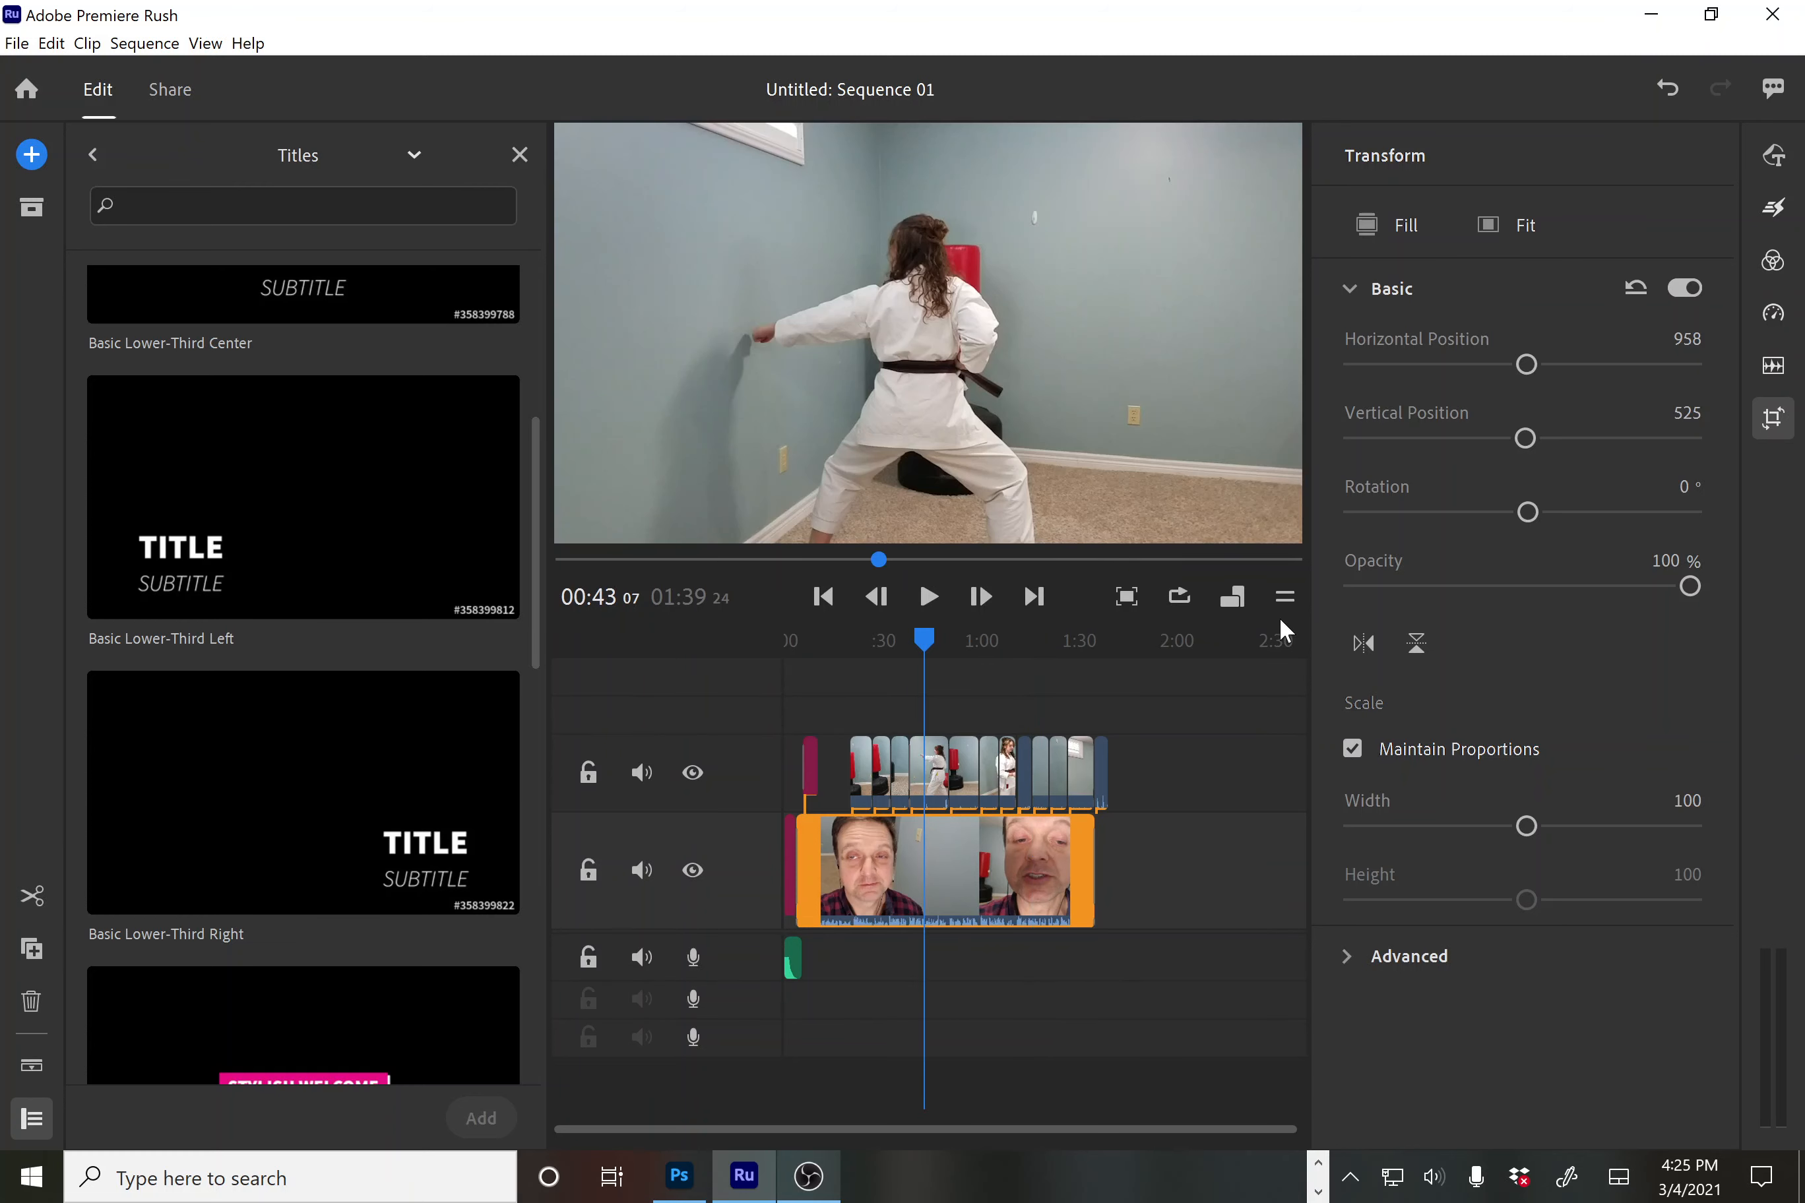
click(1231, 596)
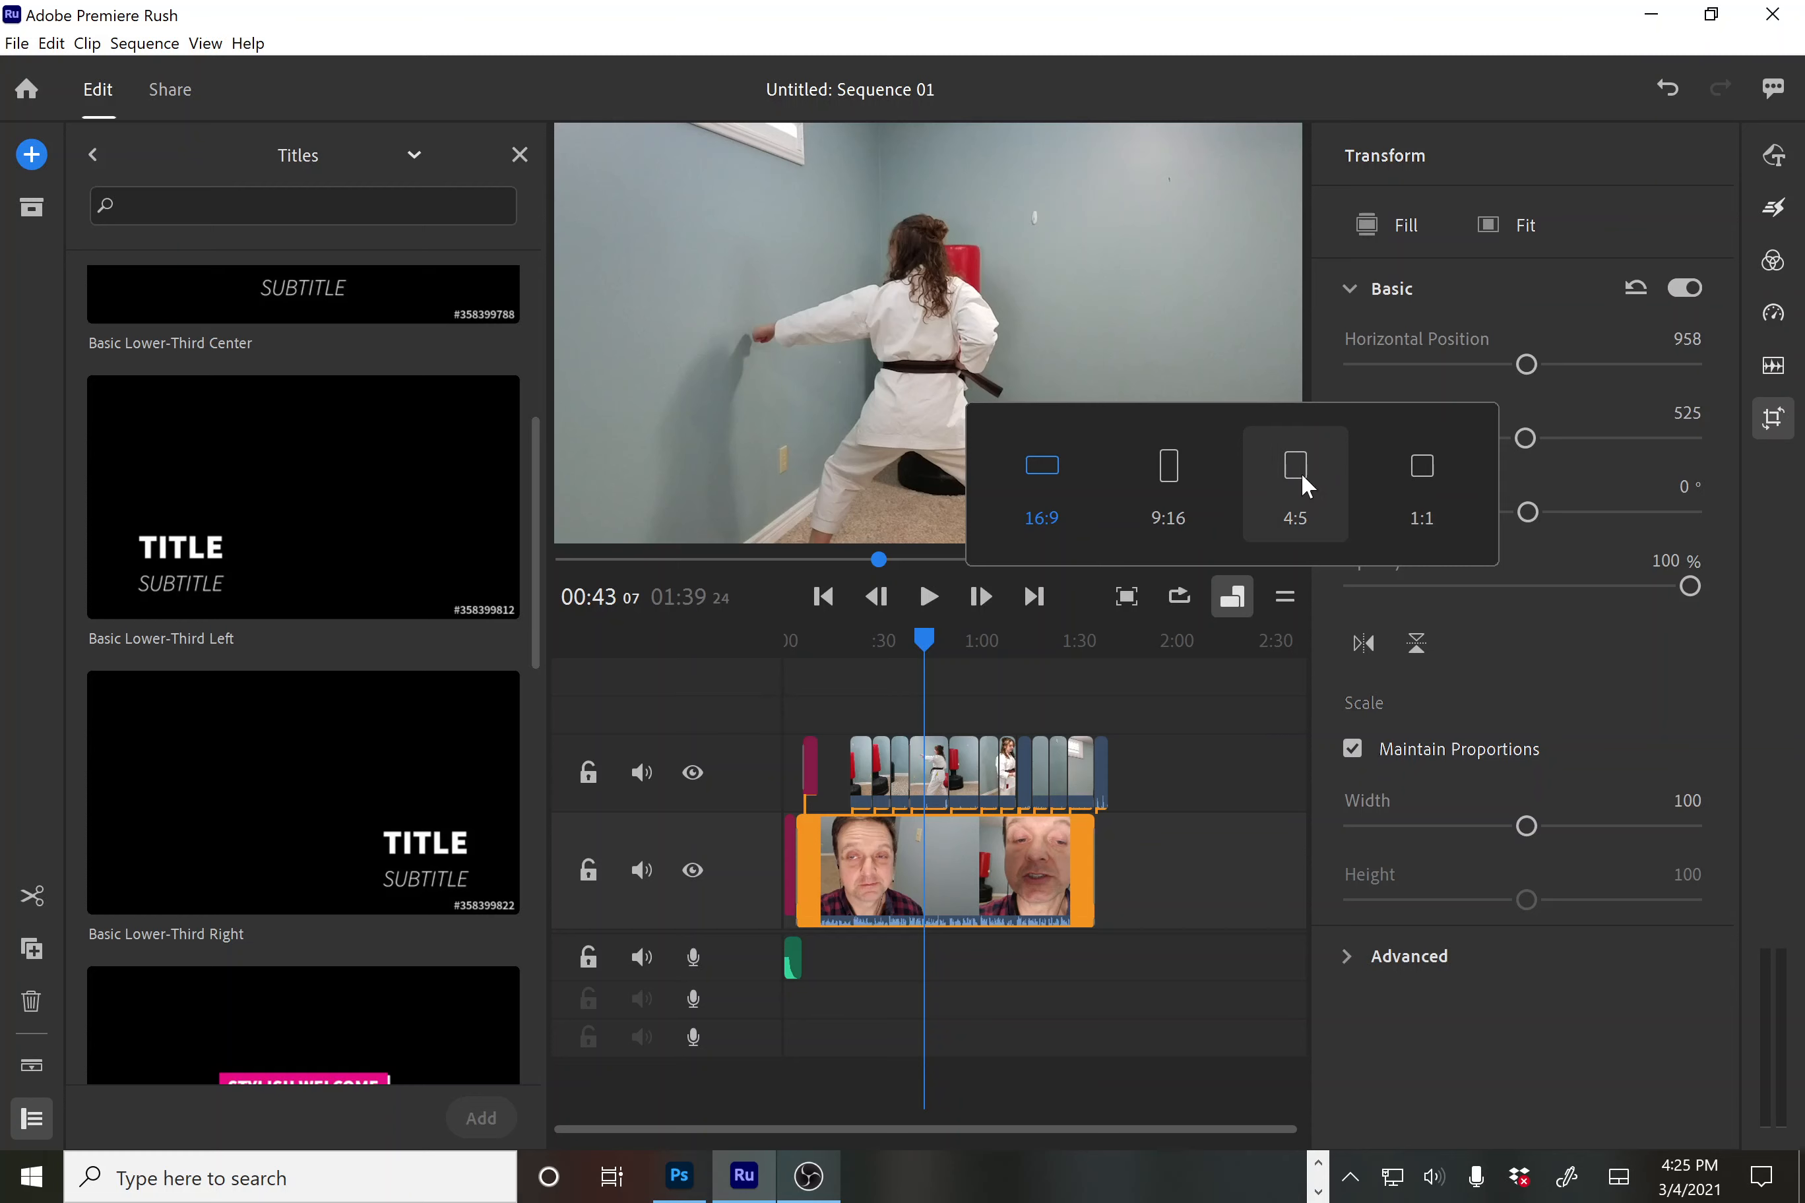
Switch the sequence to 9:16, scrub it start to end, then select the opening title clip
click(1169, 470)
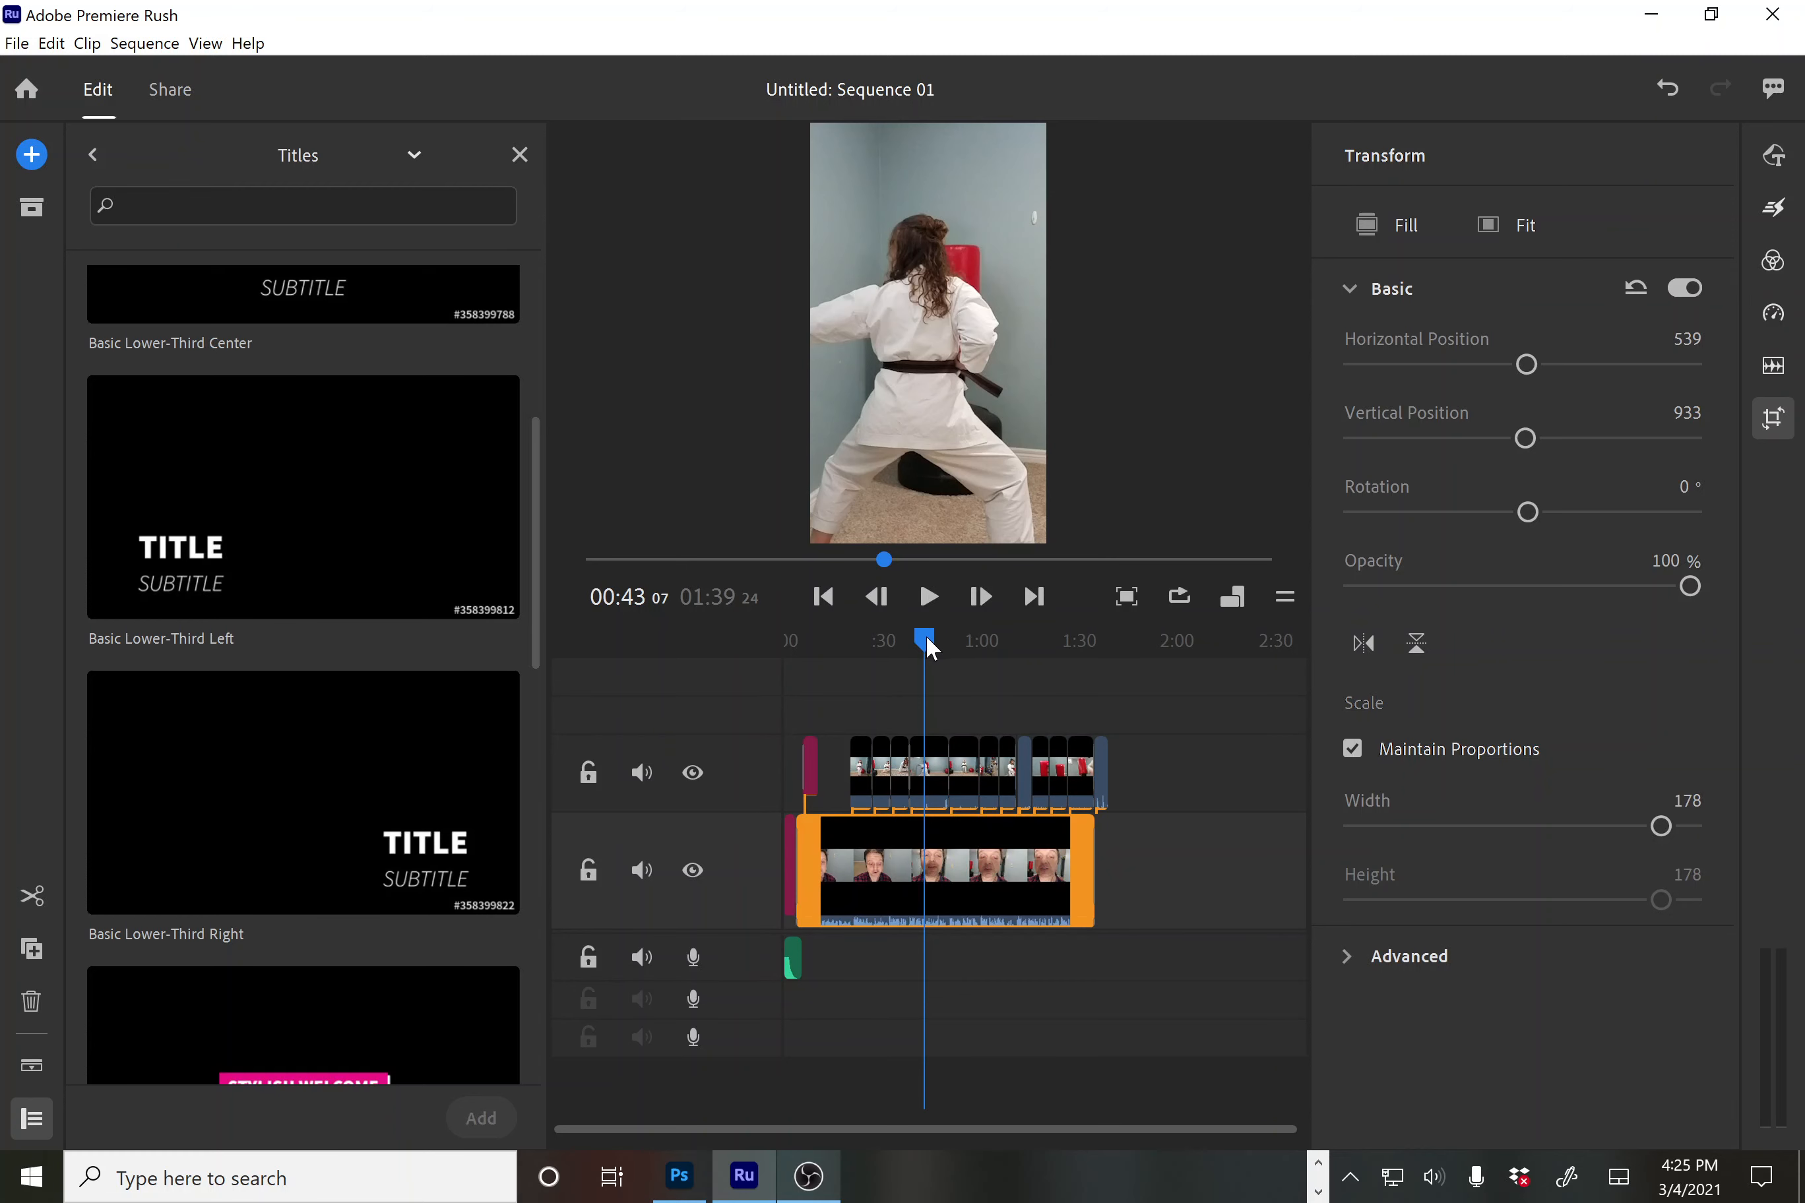
drag(930, 649, 832, 708)
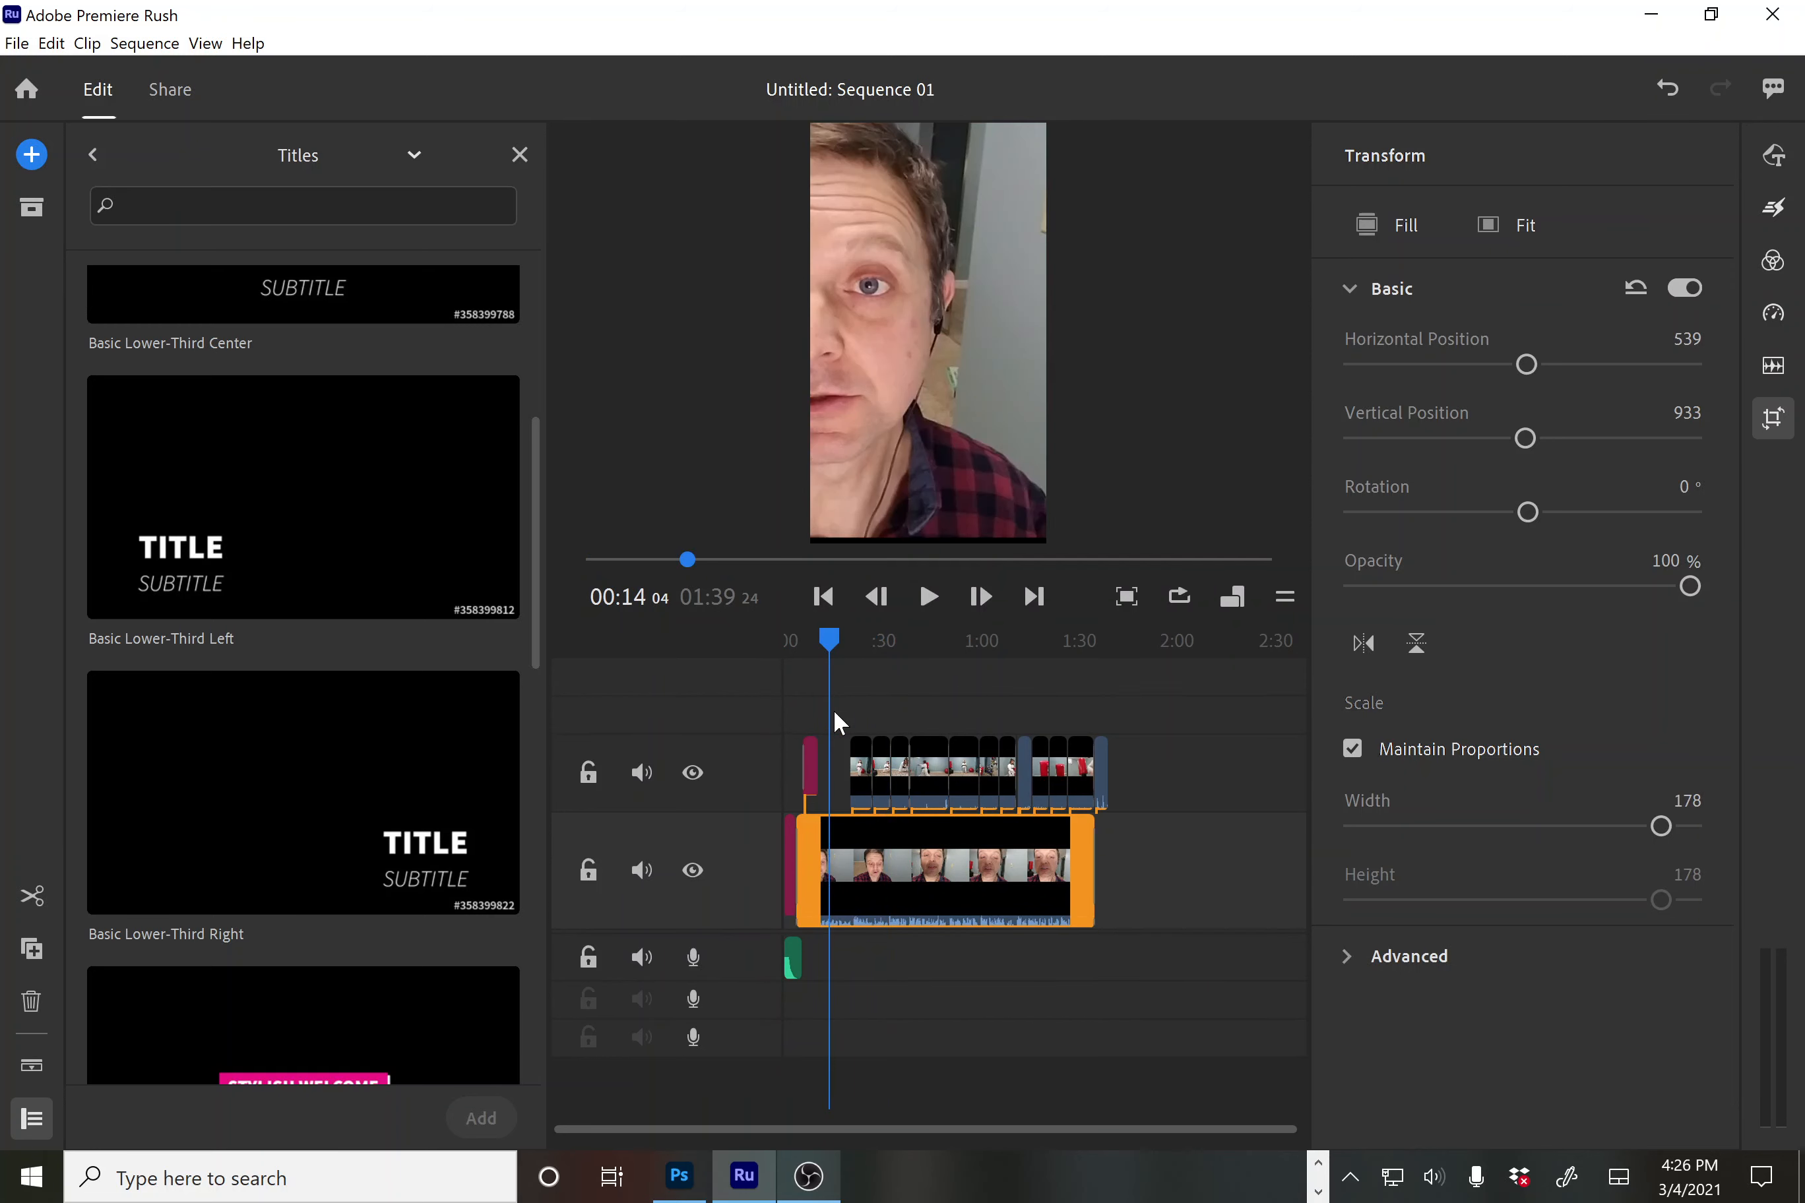
drag(832, 707, 772, 758)
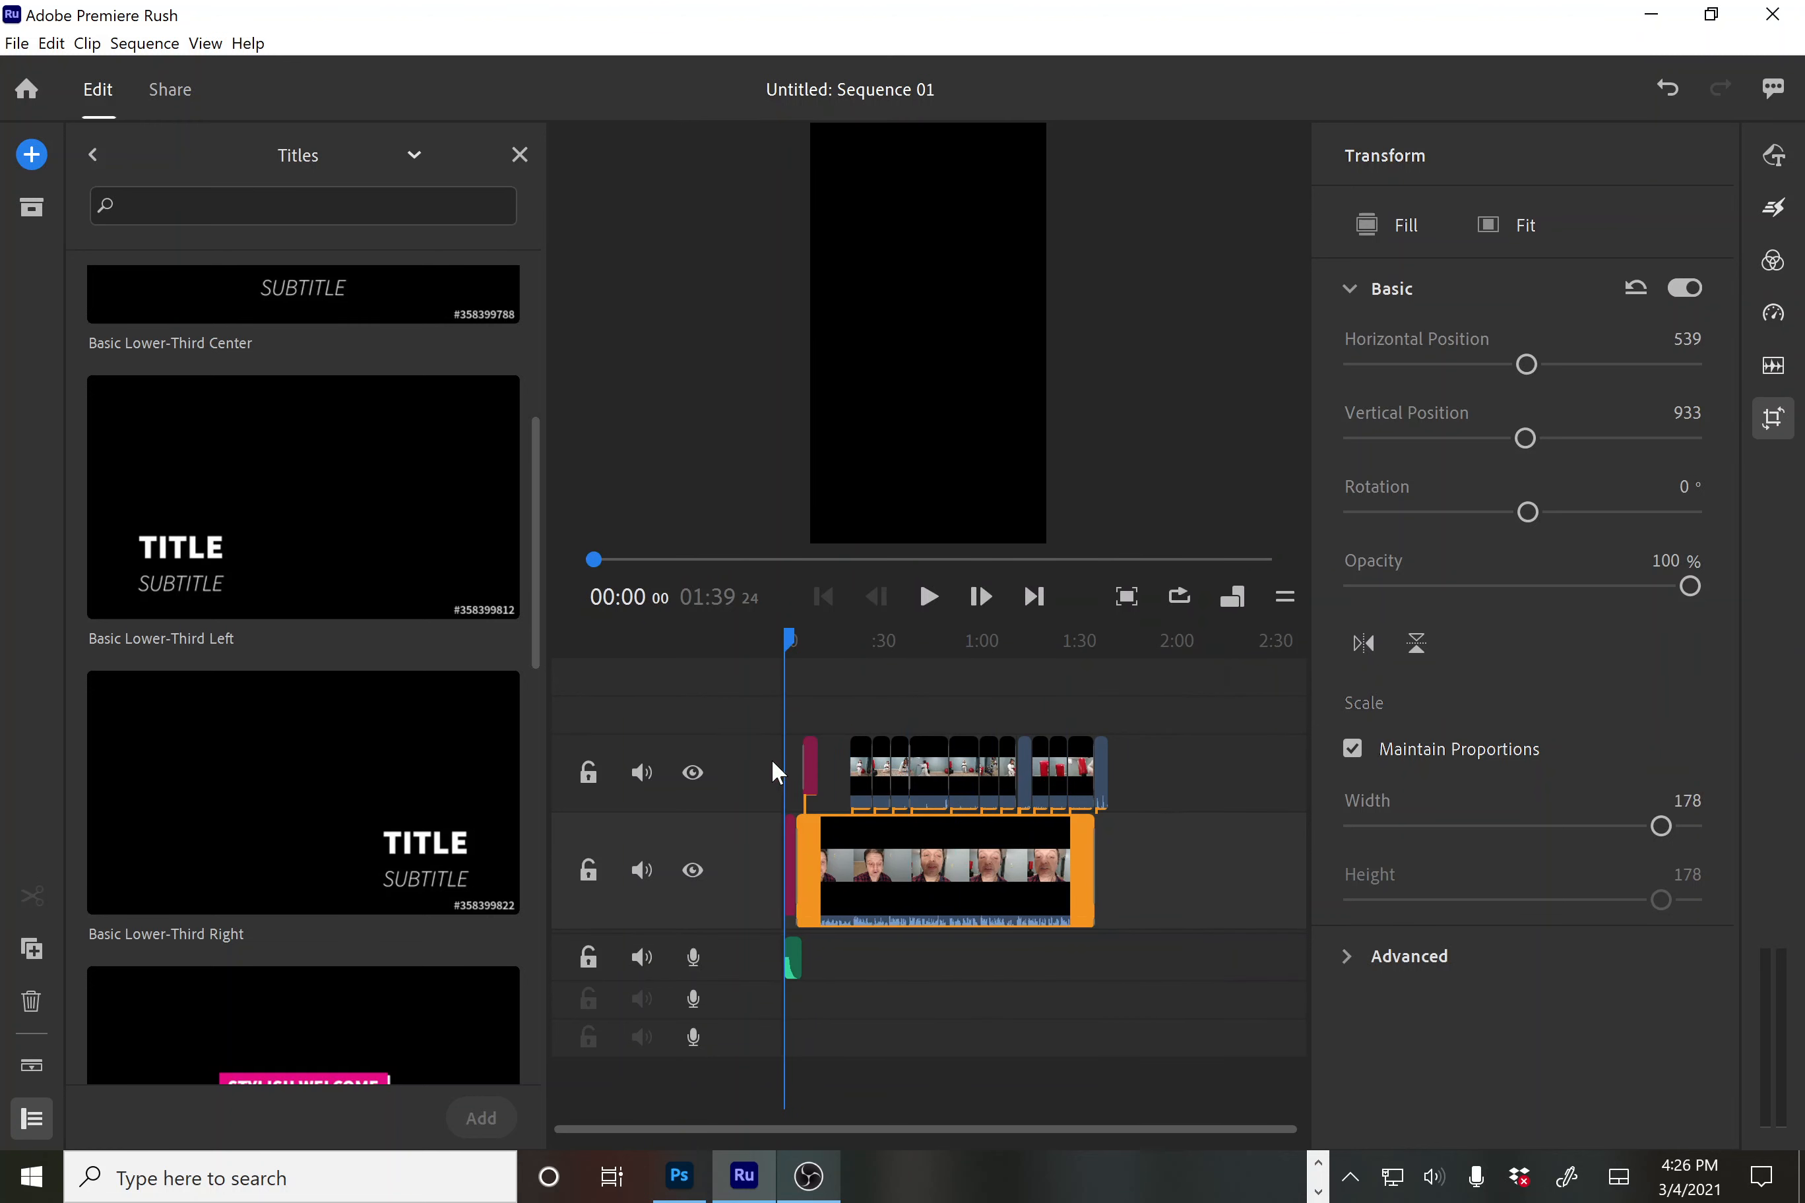
click(789, 852)
click(1766, 421)
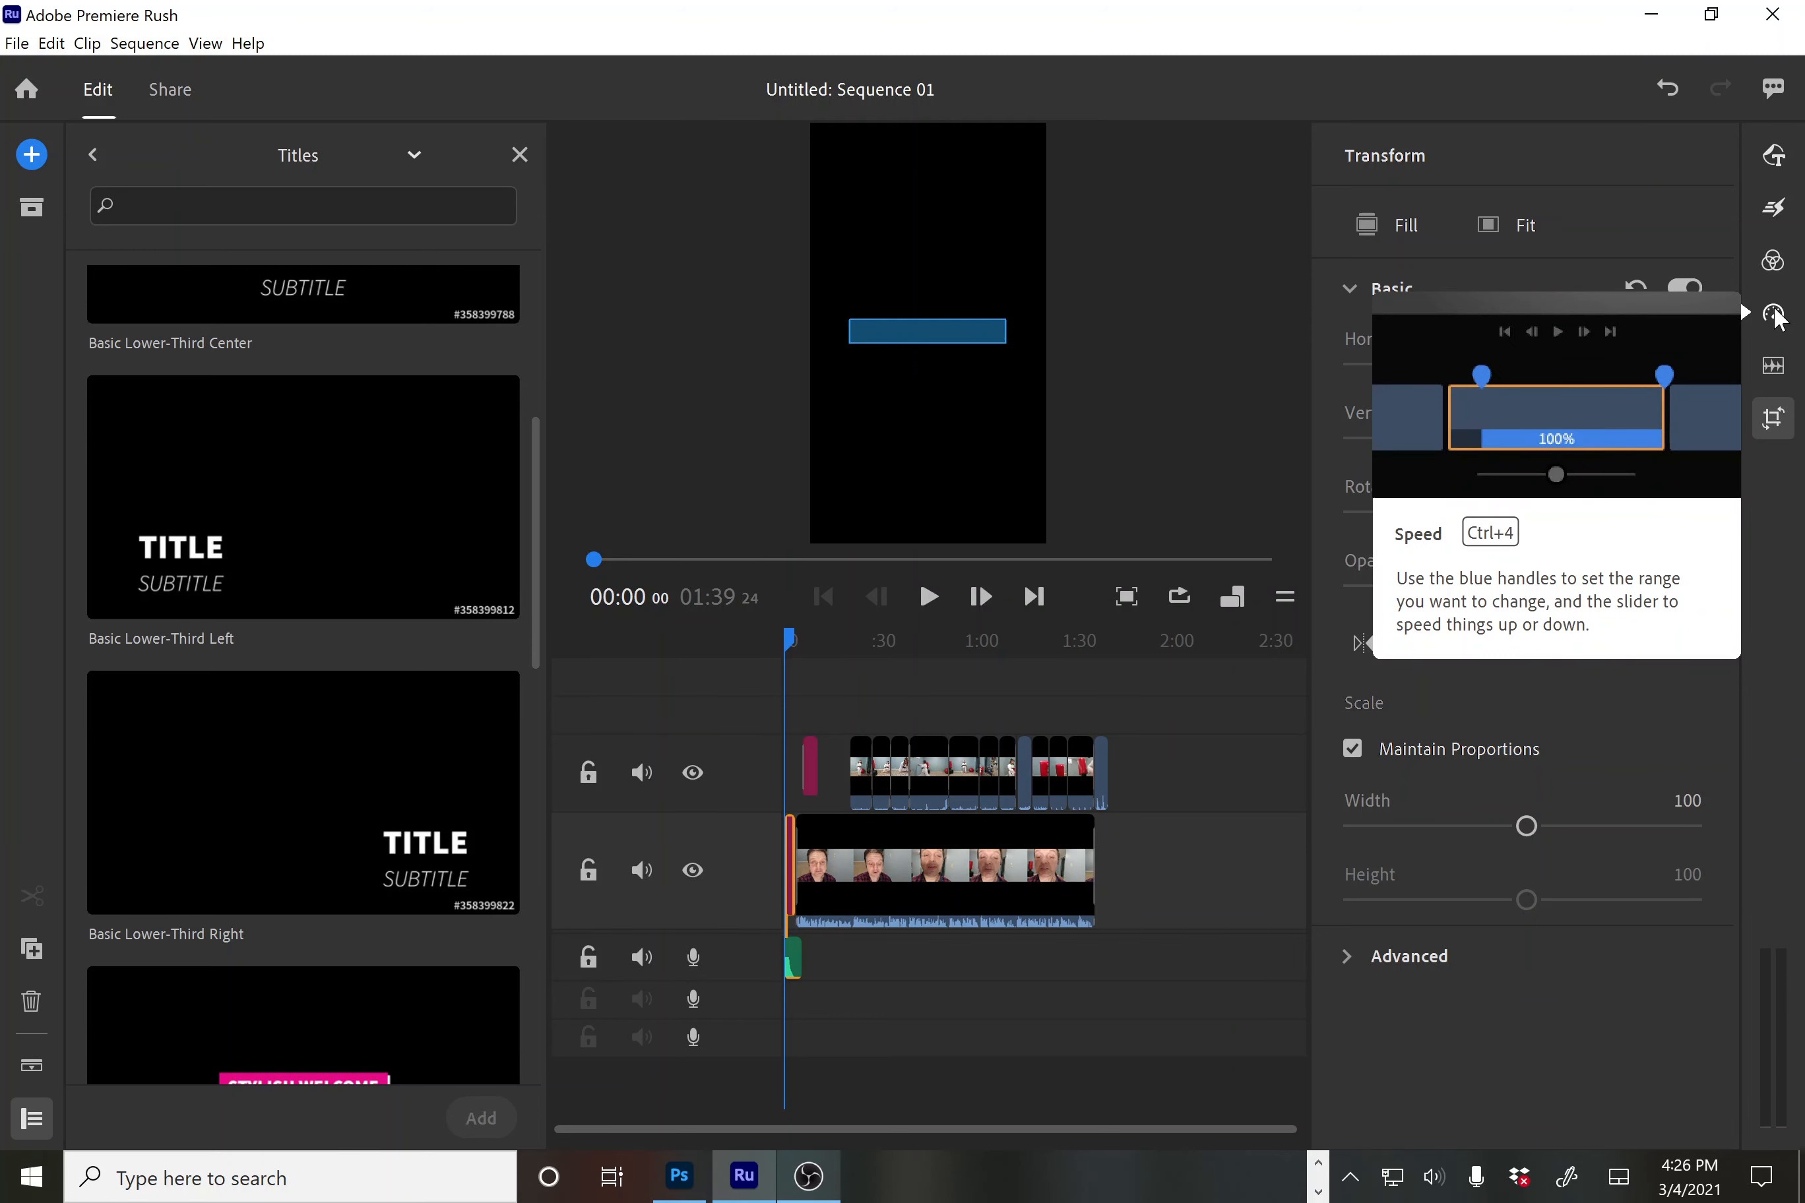
Open Effects, select the upper-track karate clips around 0:21, and expand then collapse Auto Reframe
click(1775, 211)
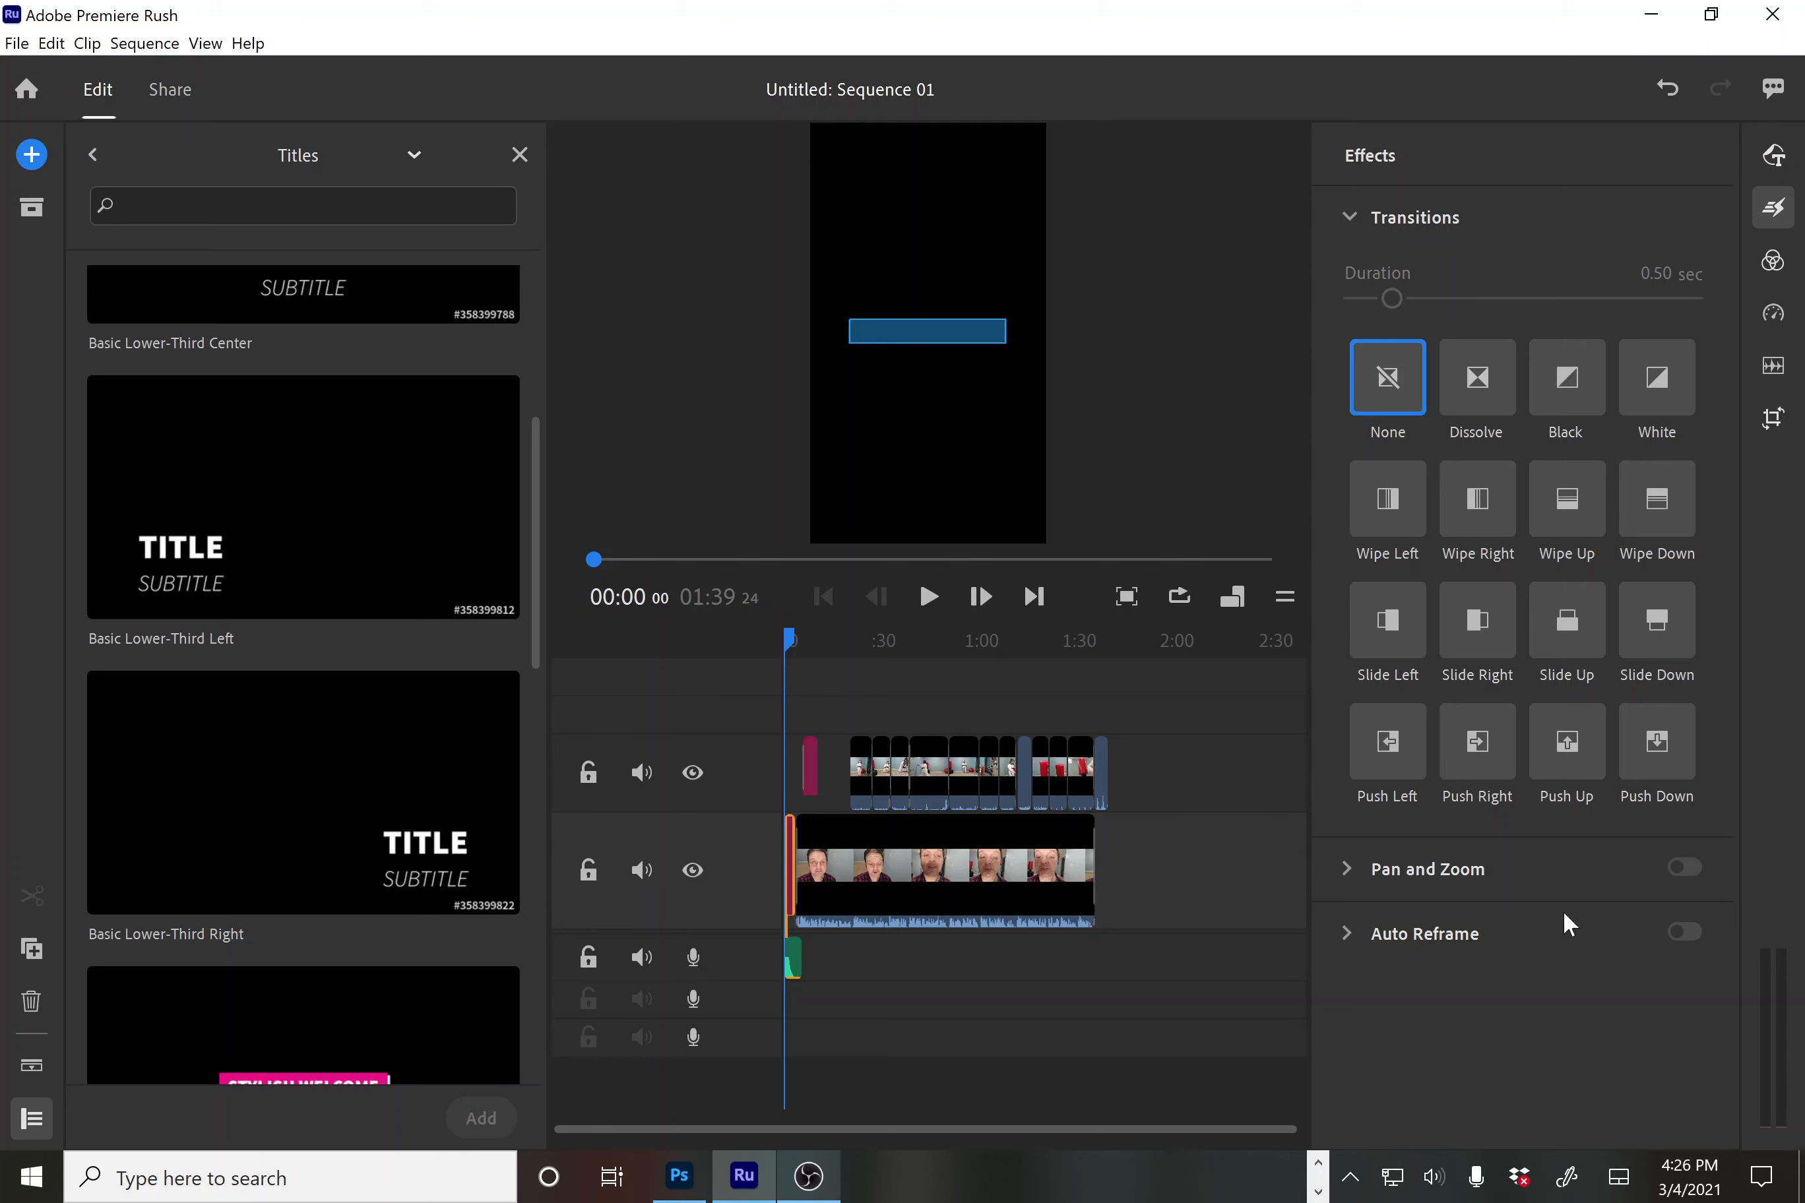
mouse_move(785, 632)
mouse_down()
mouse_move(861, 650)
mouse_move(829, 662)
mouse_move(866, 837)
mouse_move(1167, 951)
mouse_move(1208, 941)
mouse_up()
click(866, 832)
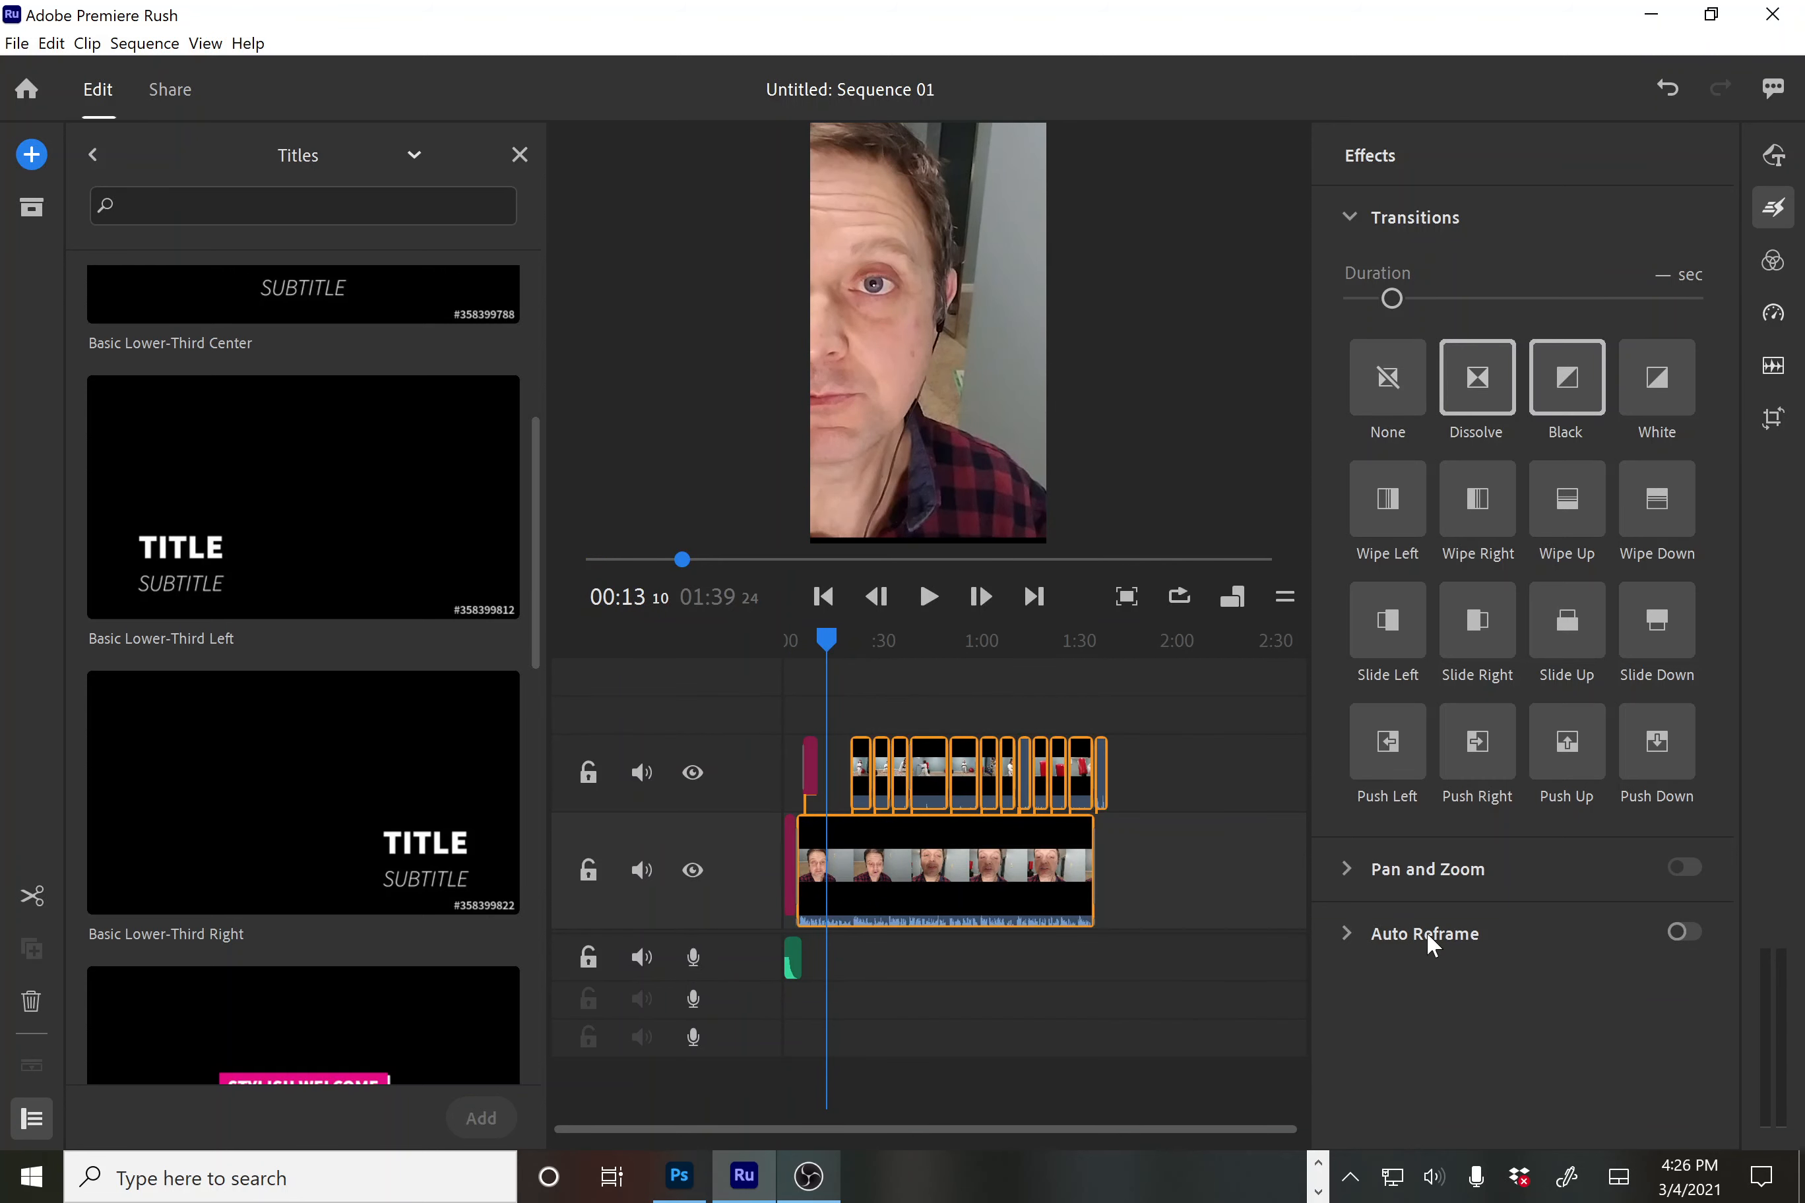
click(1351, 931)
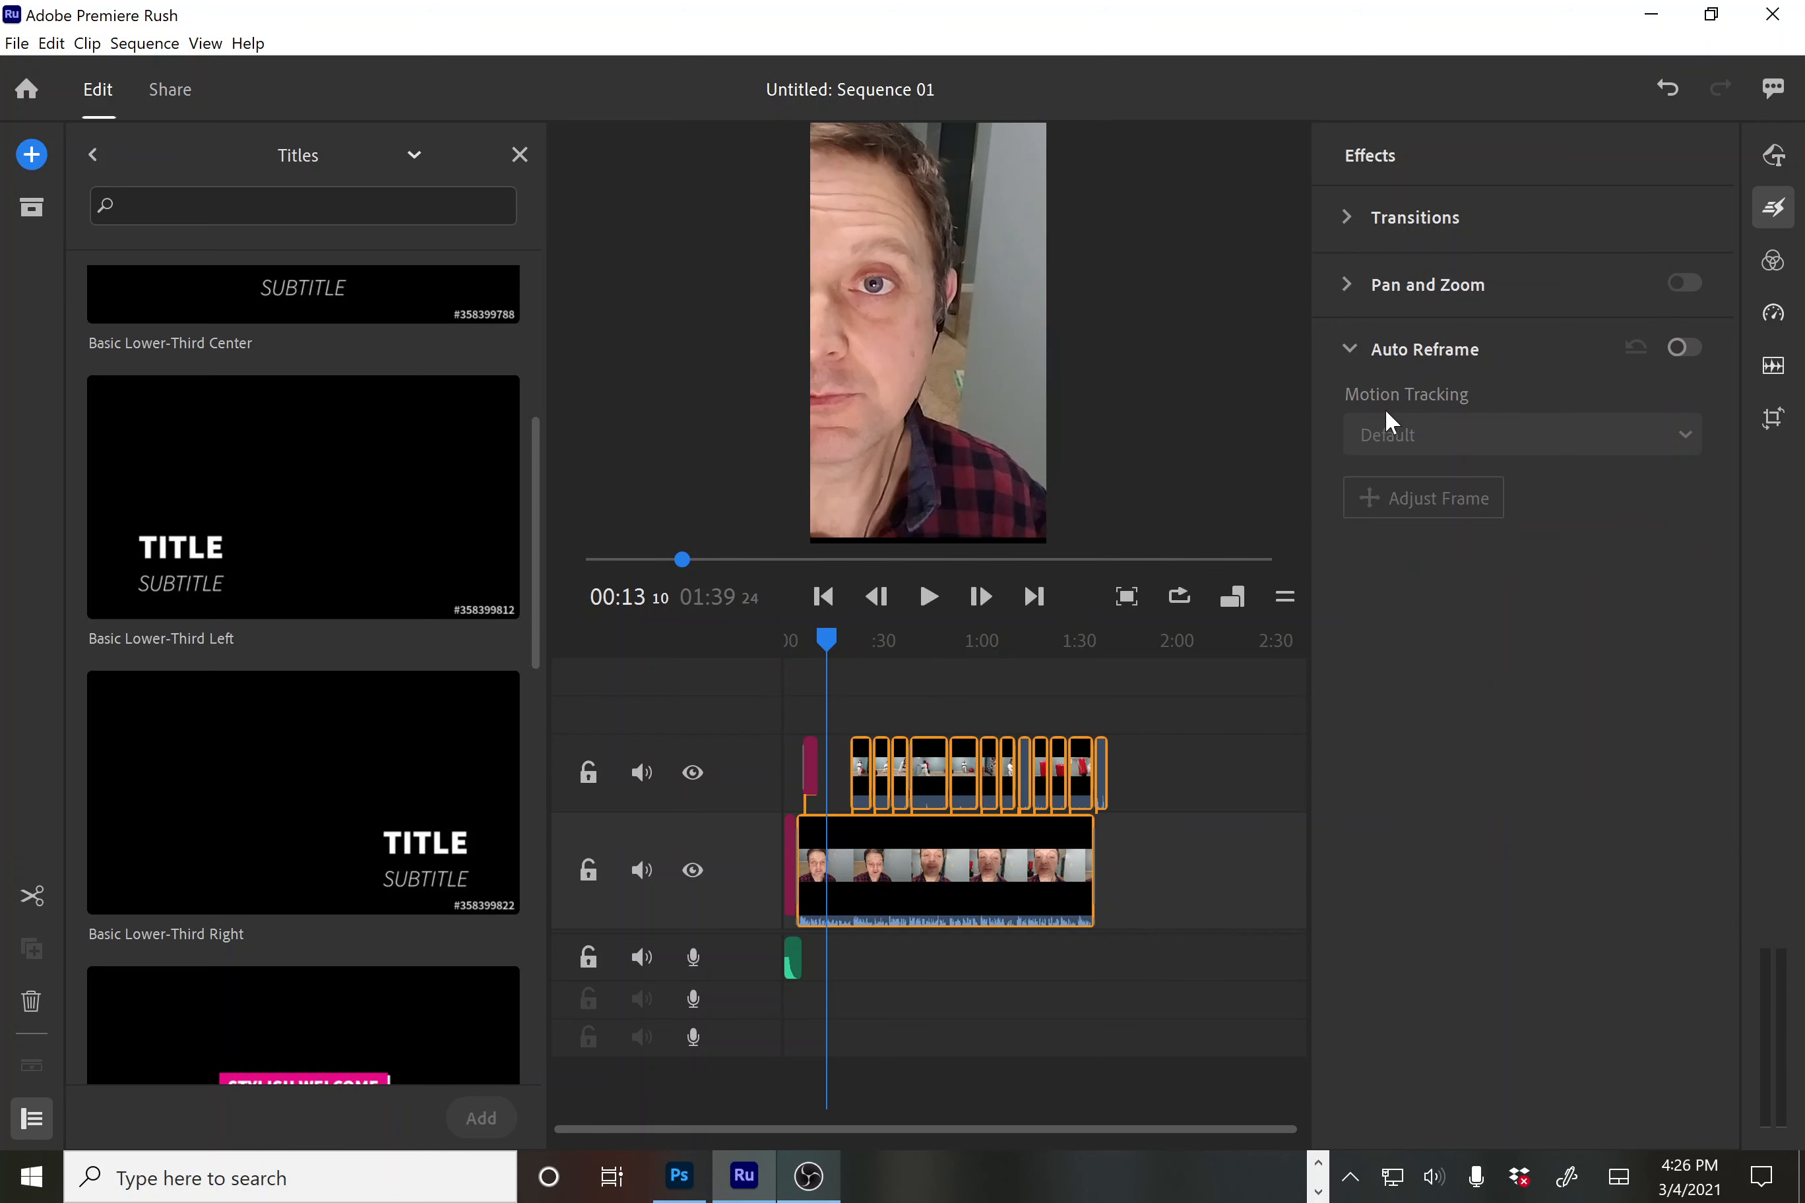
click(1344, 344)
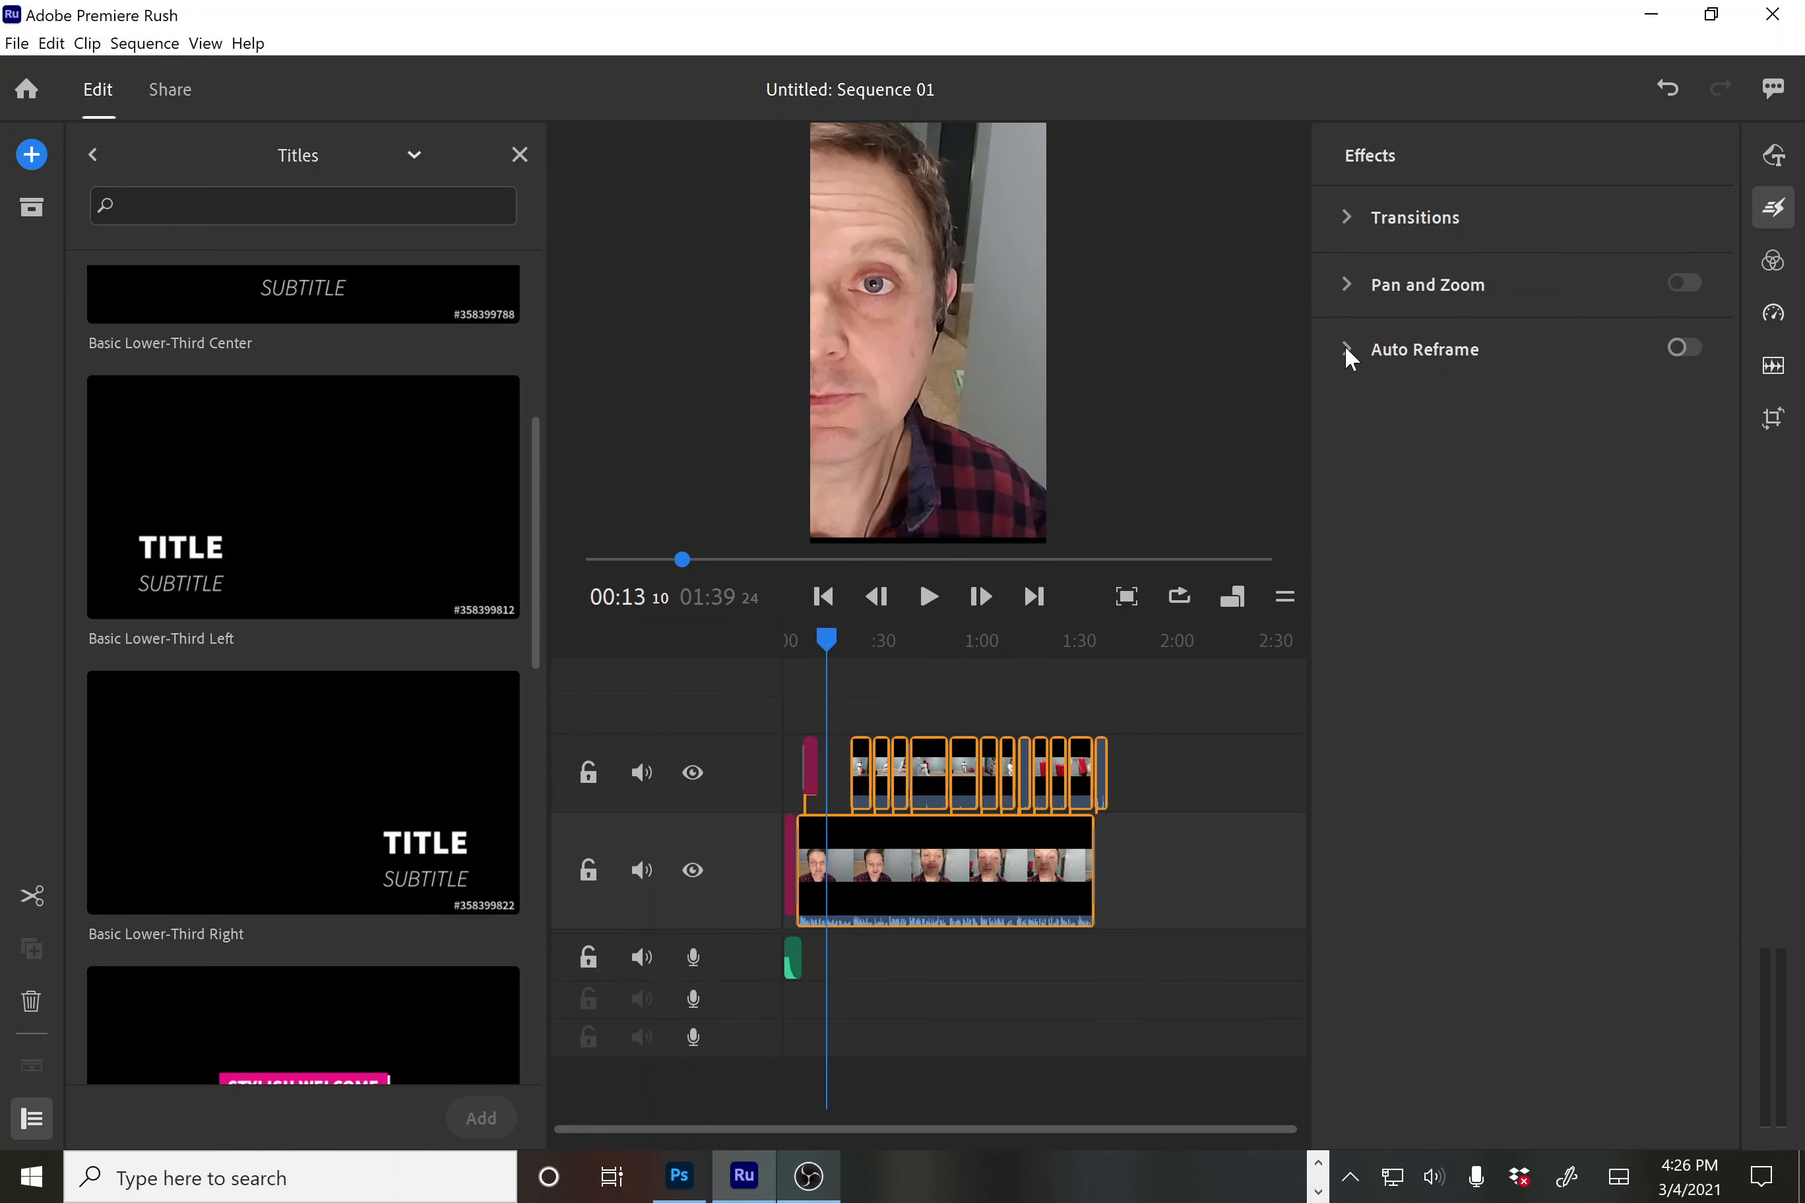
Expand Auto Reframe, select only the first karate clip near 0:25, and switch Auto Reframe on
click(1343, 343)
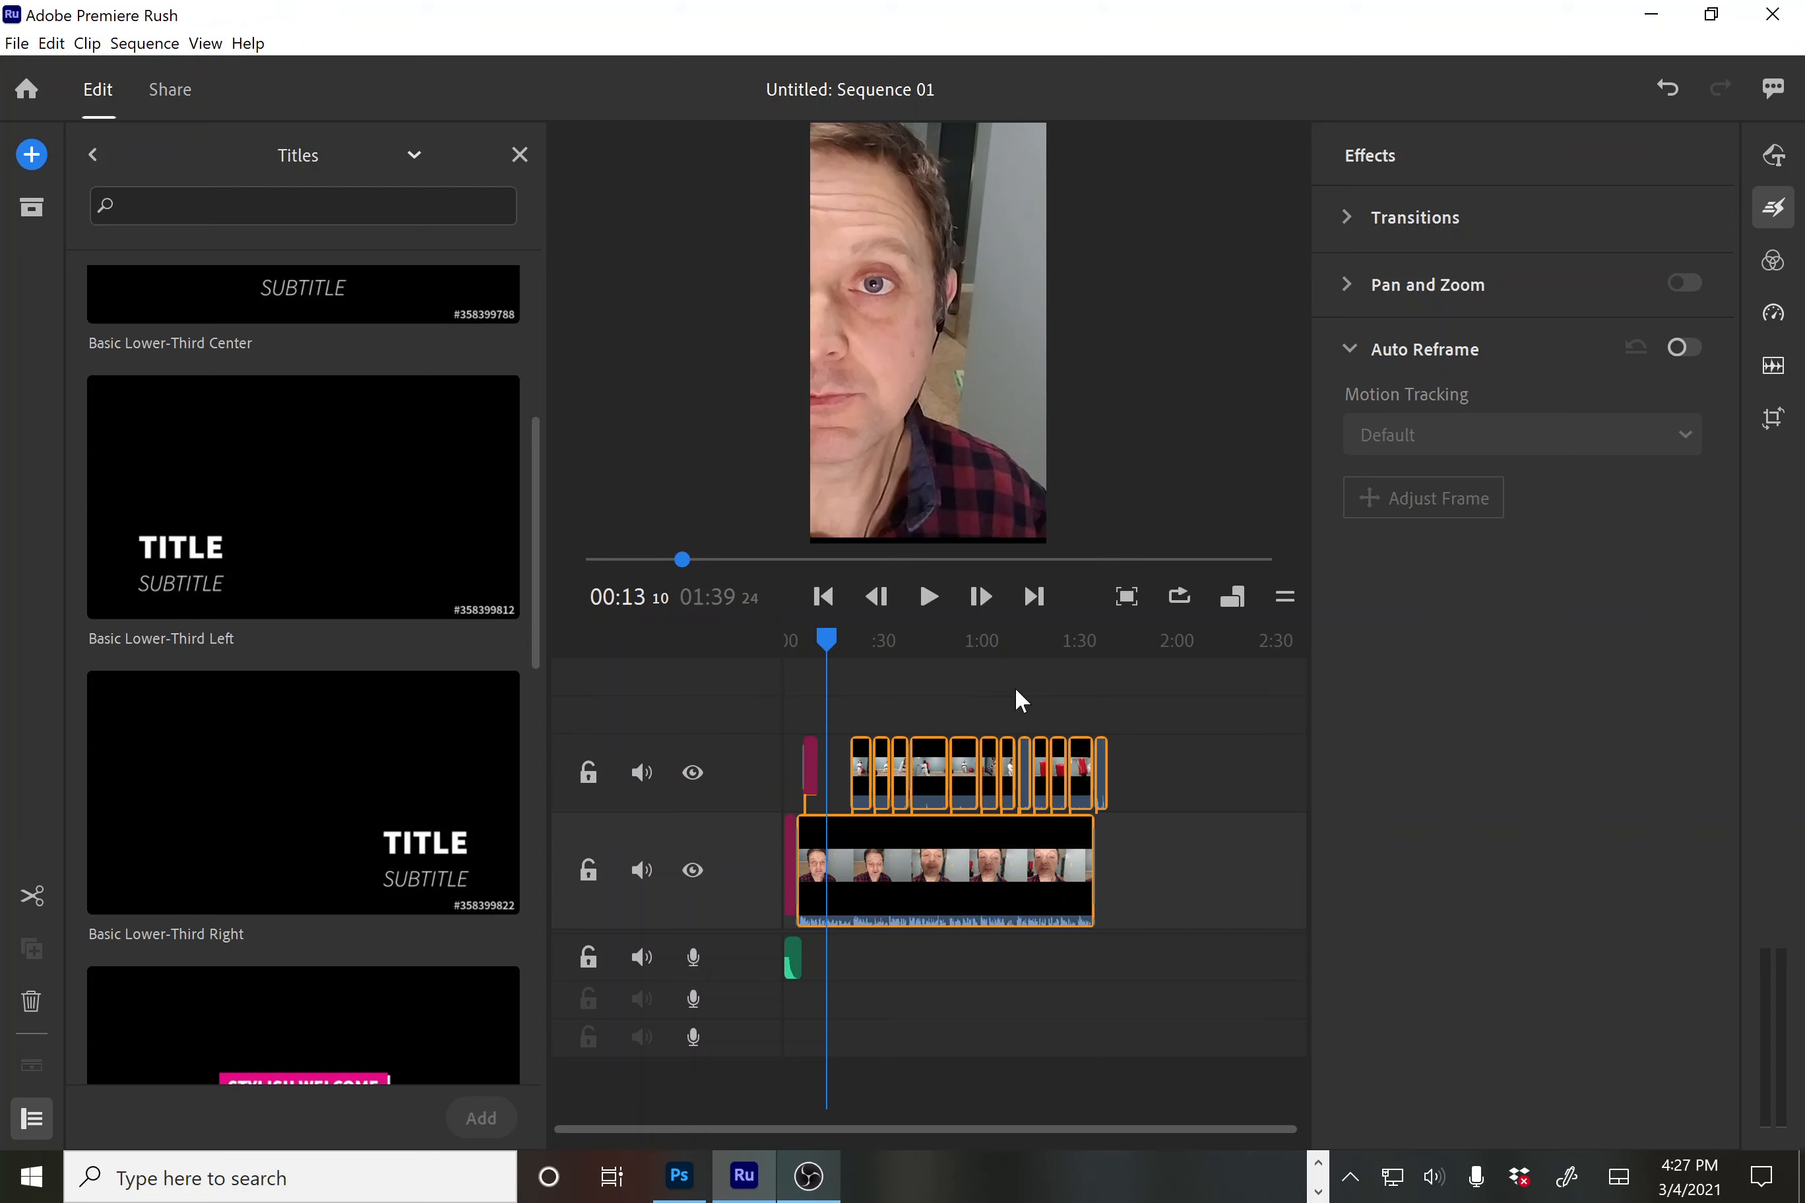
click(829, 638)
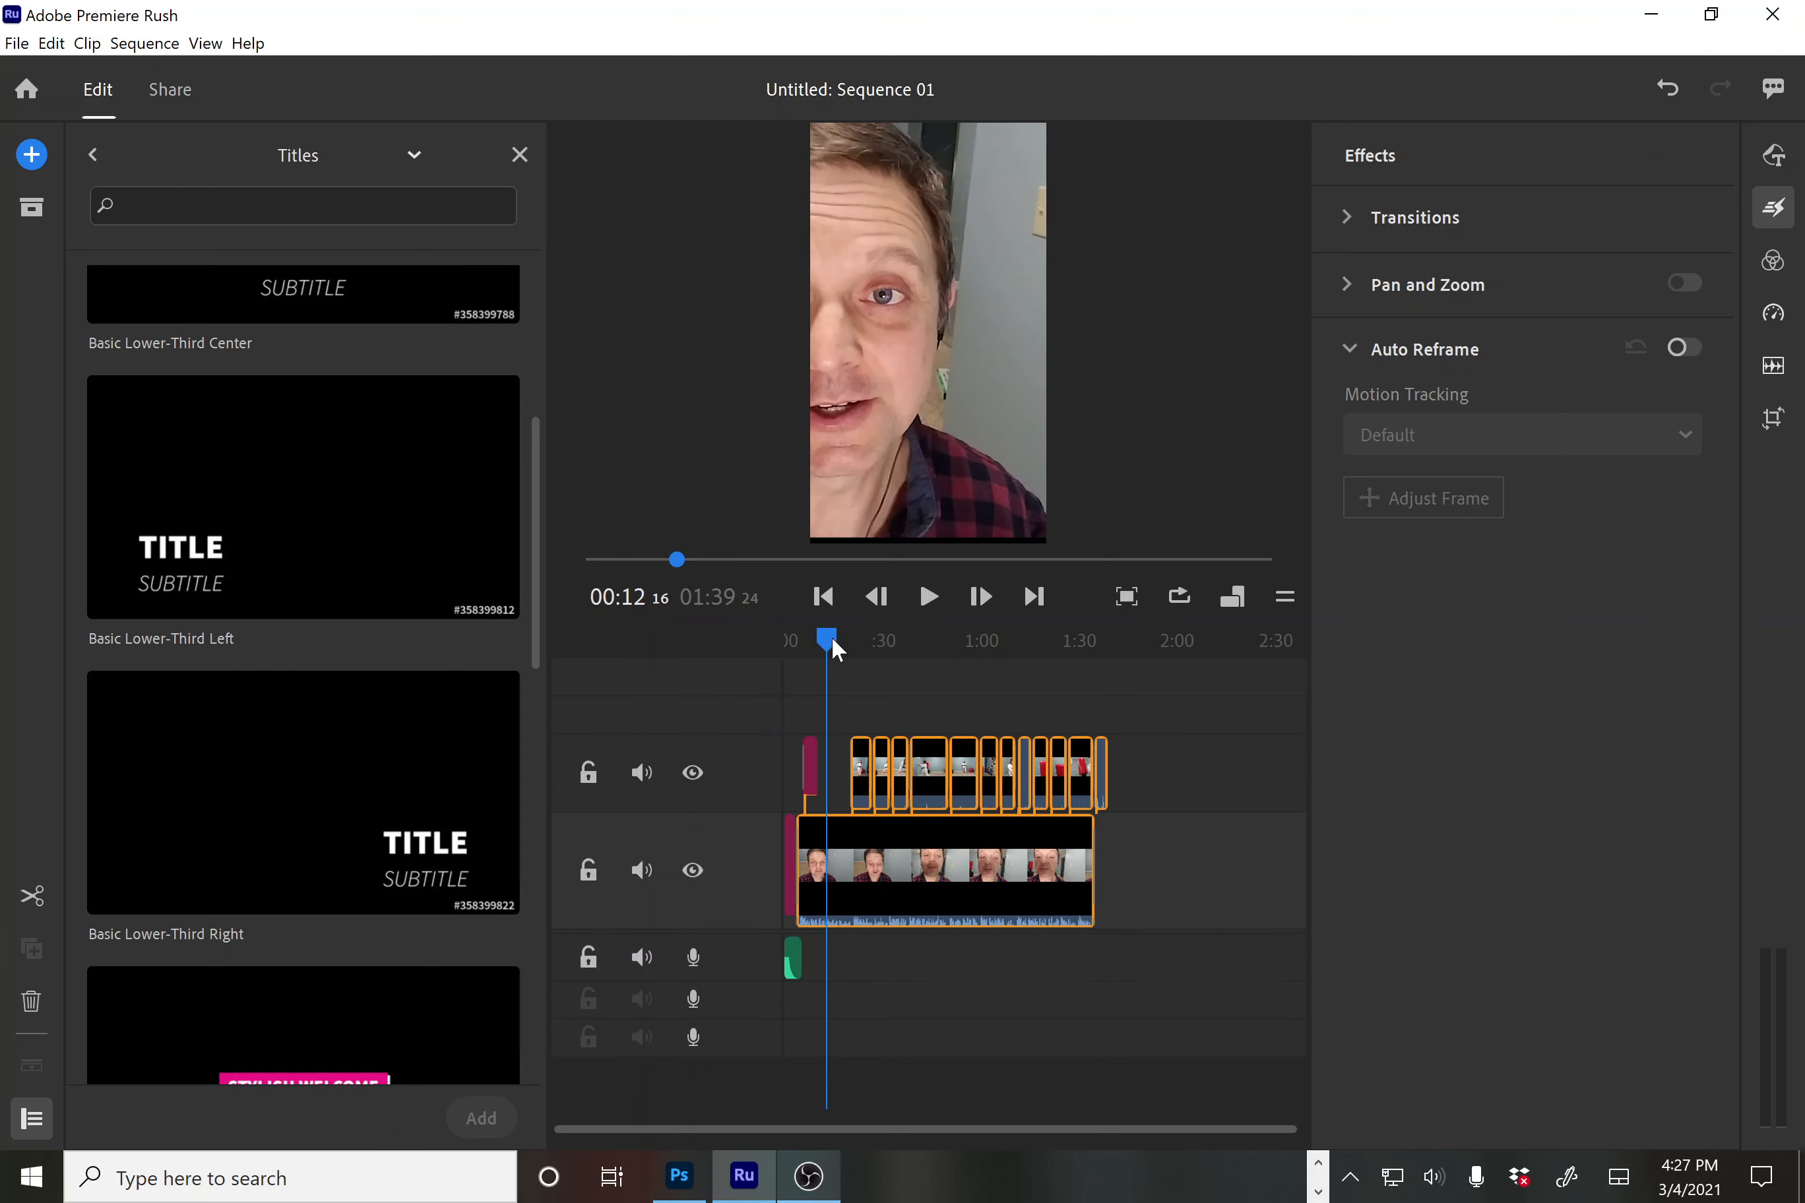
drag(832, 640, 897, 640)
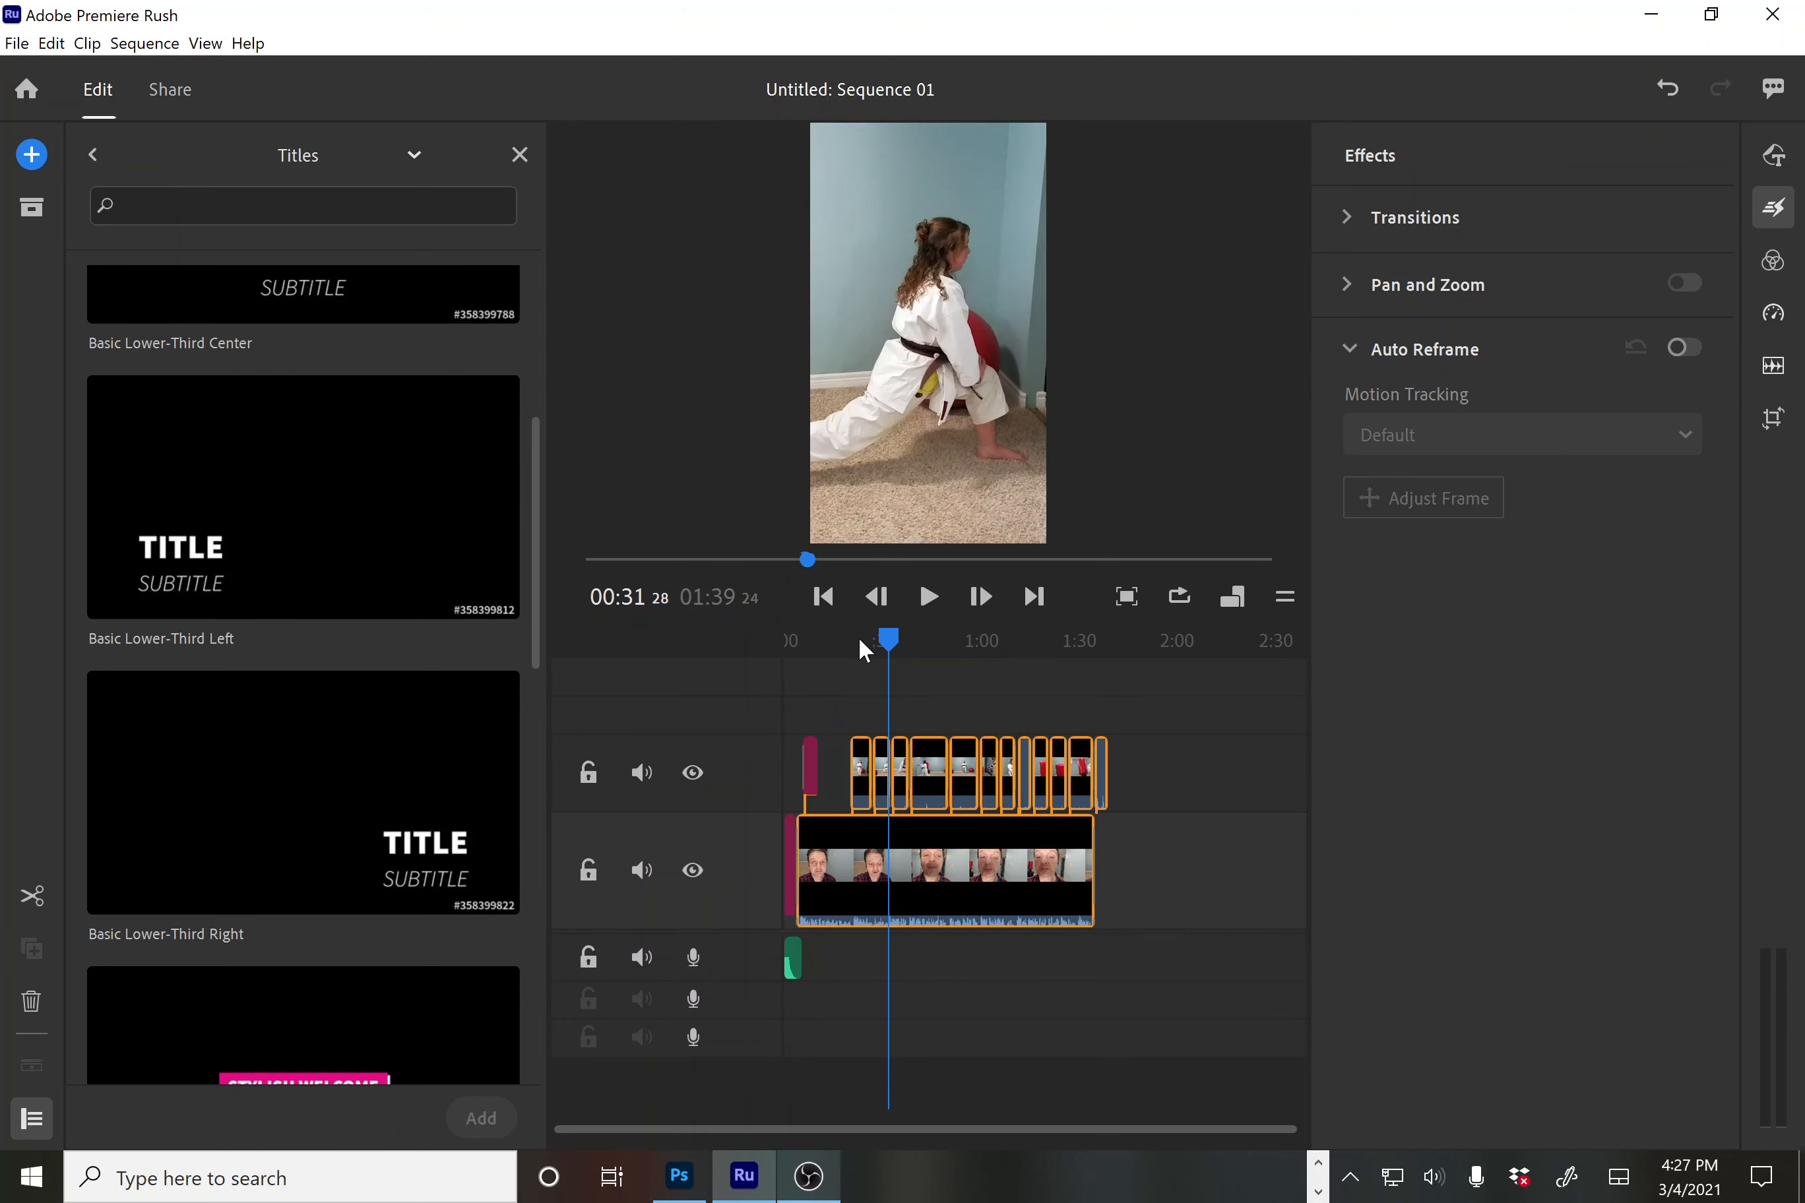
click(838, 646)
click(870, 652)
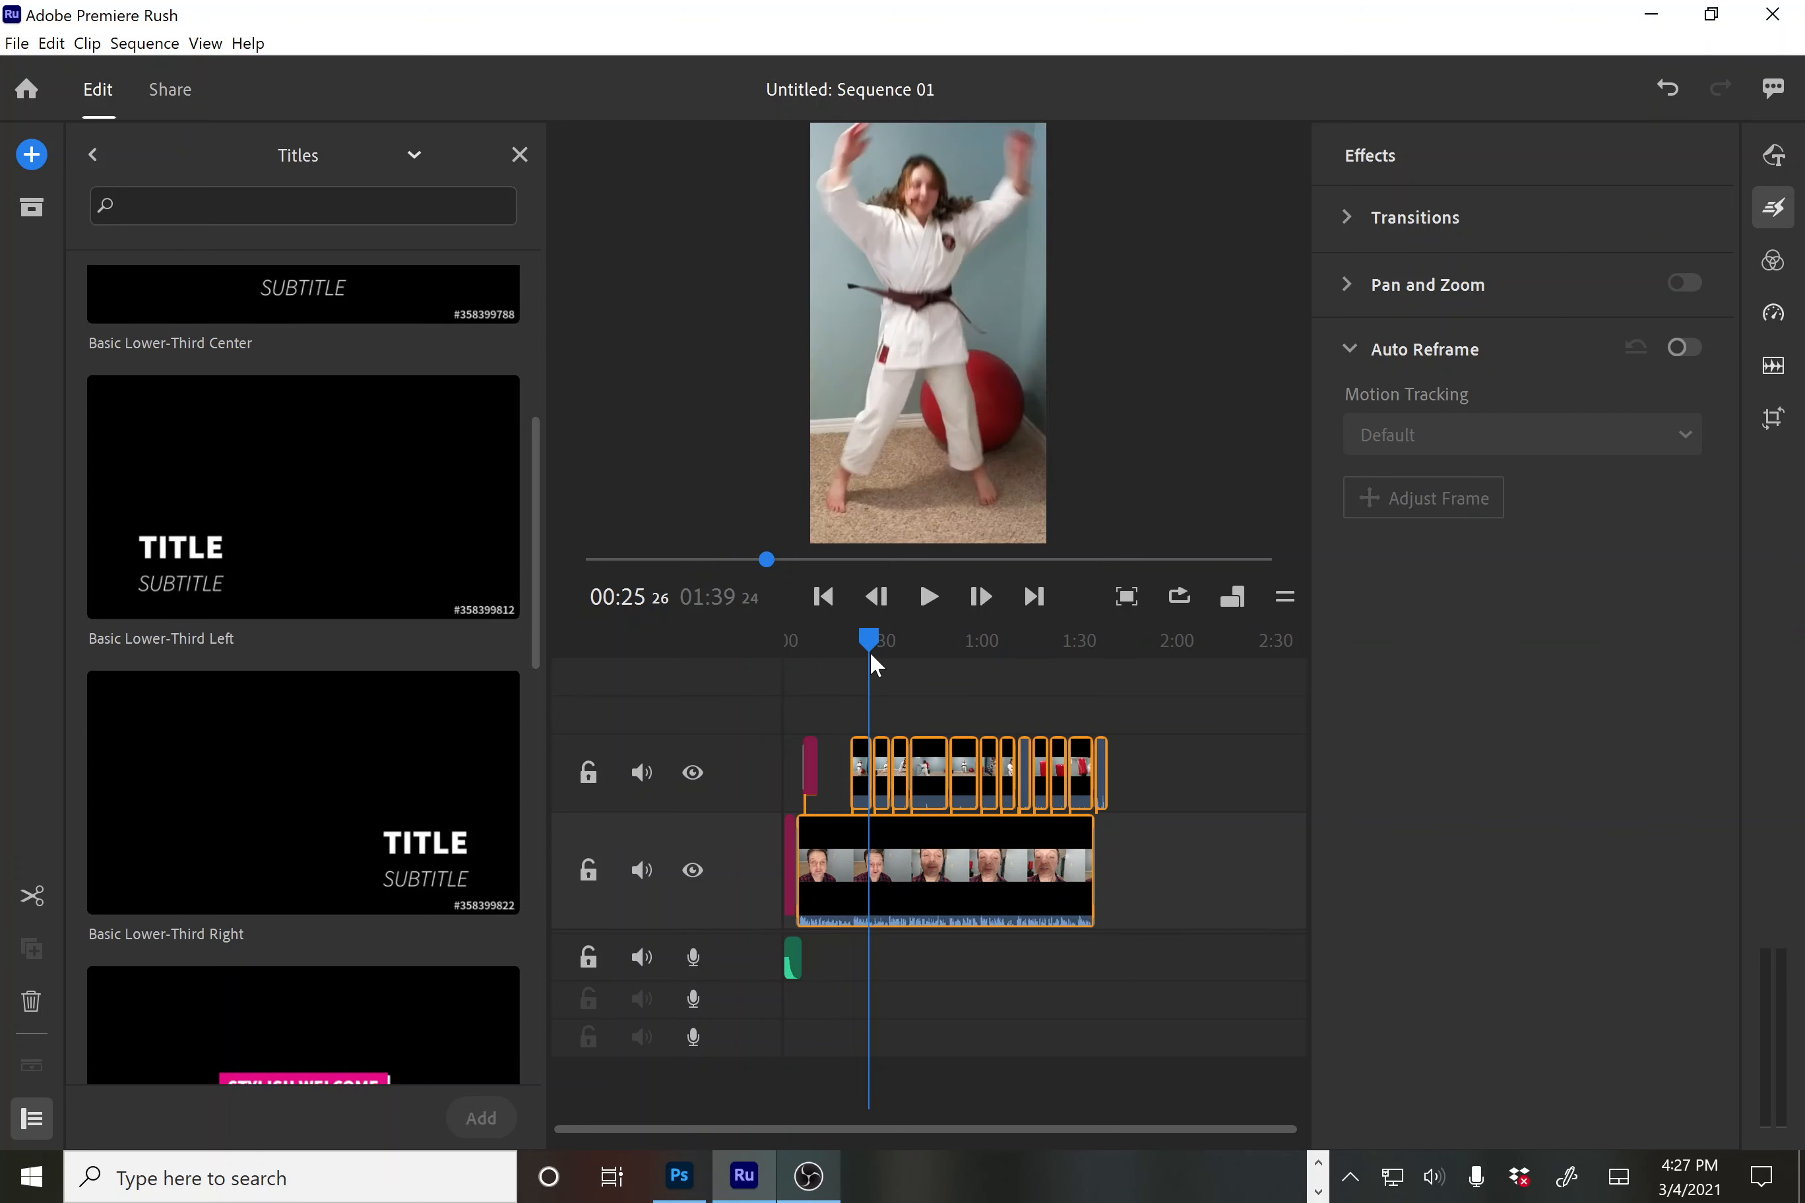
click(1024, 961)
click(866, 784)
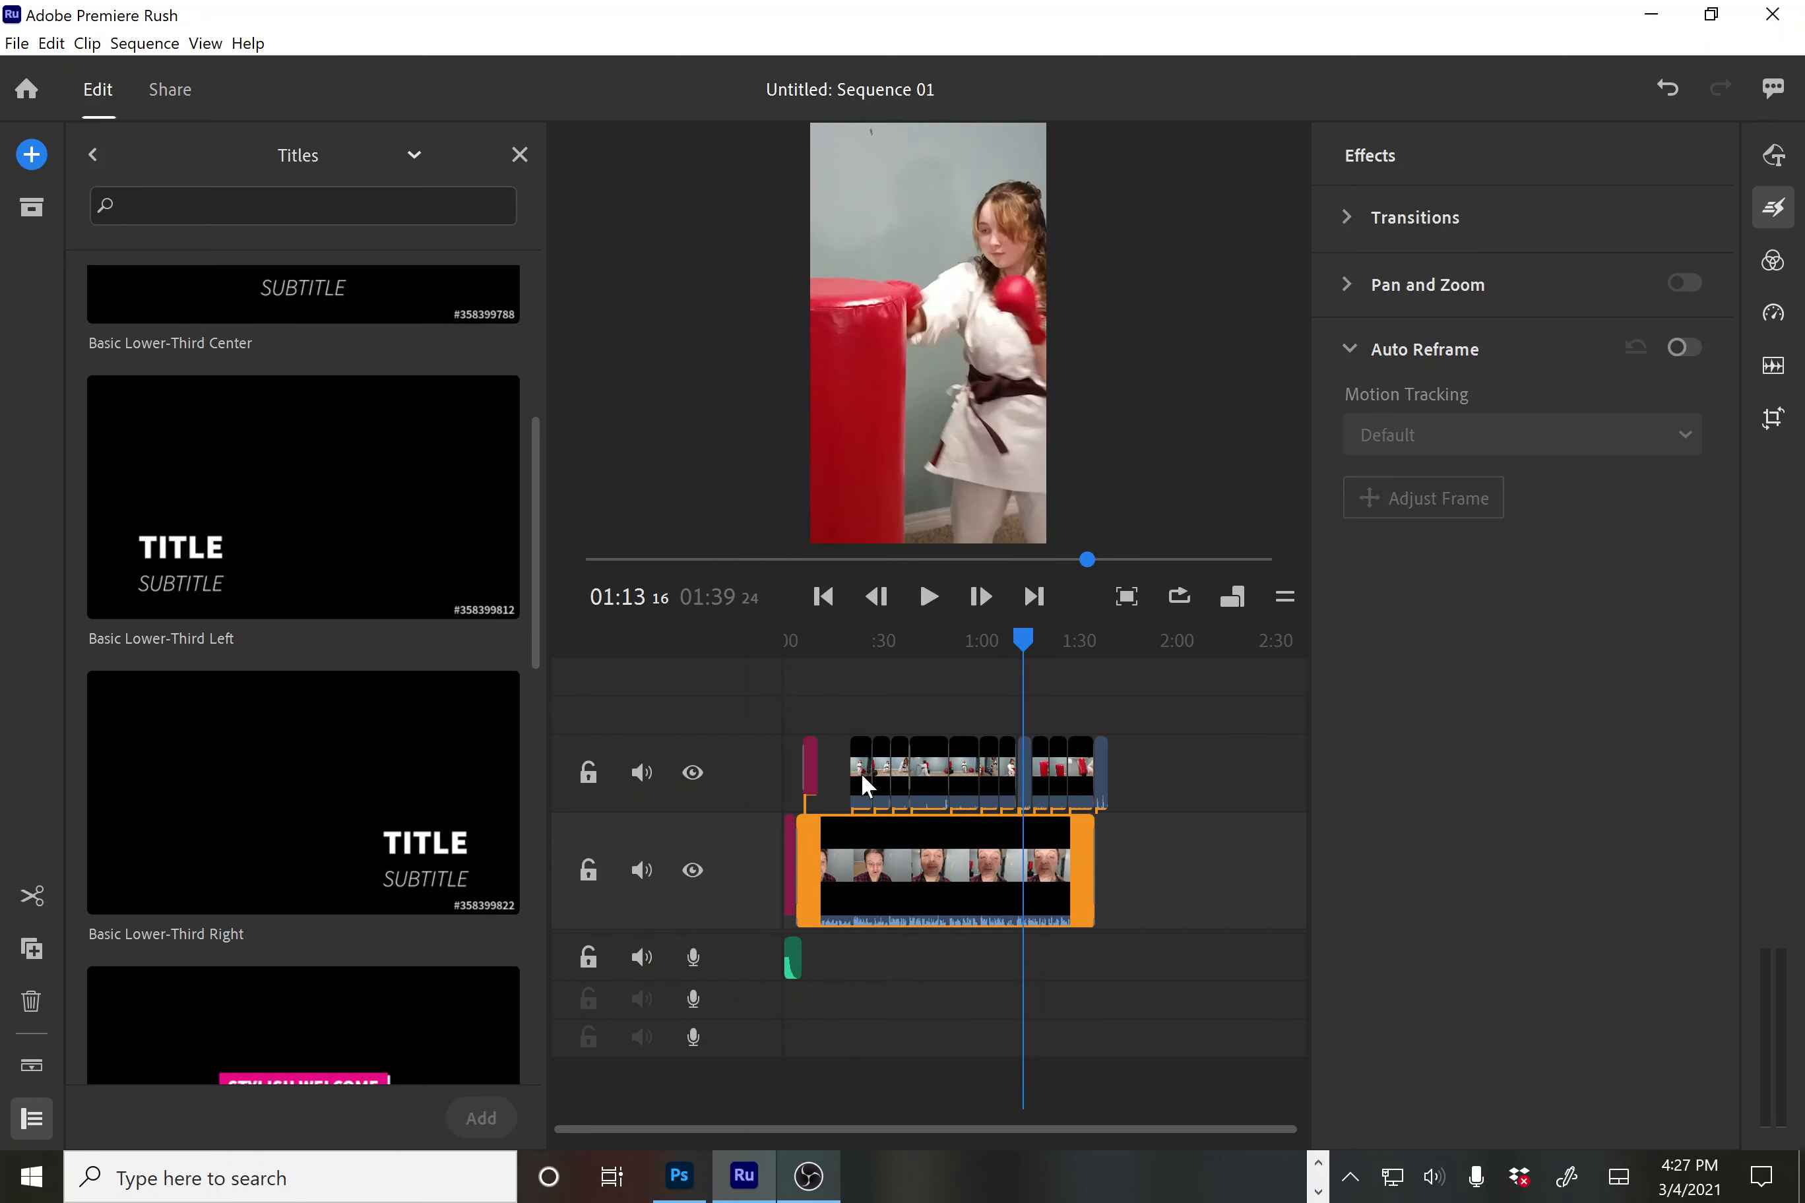
click(862, 776)
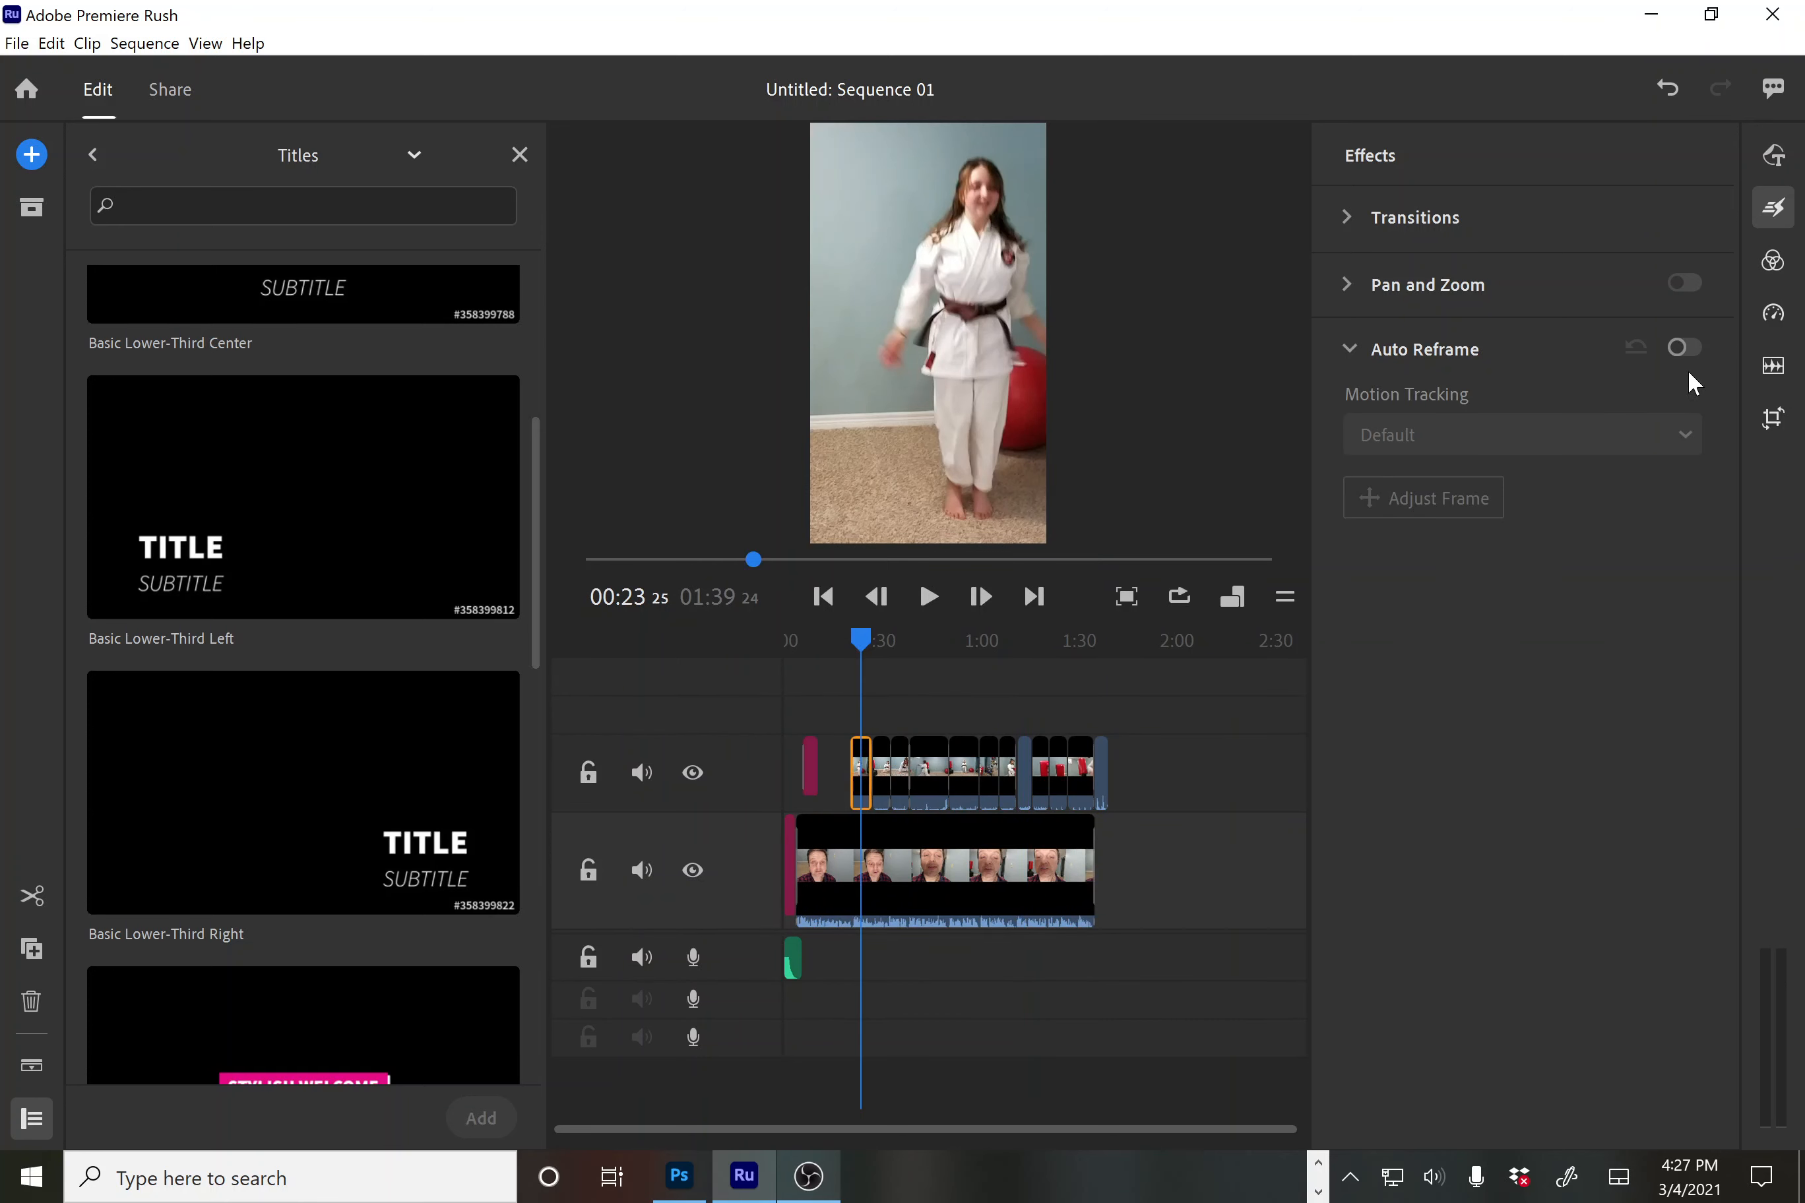
click(1676, 346)
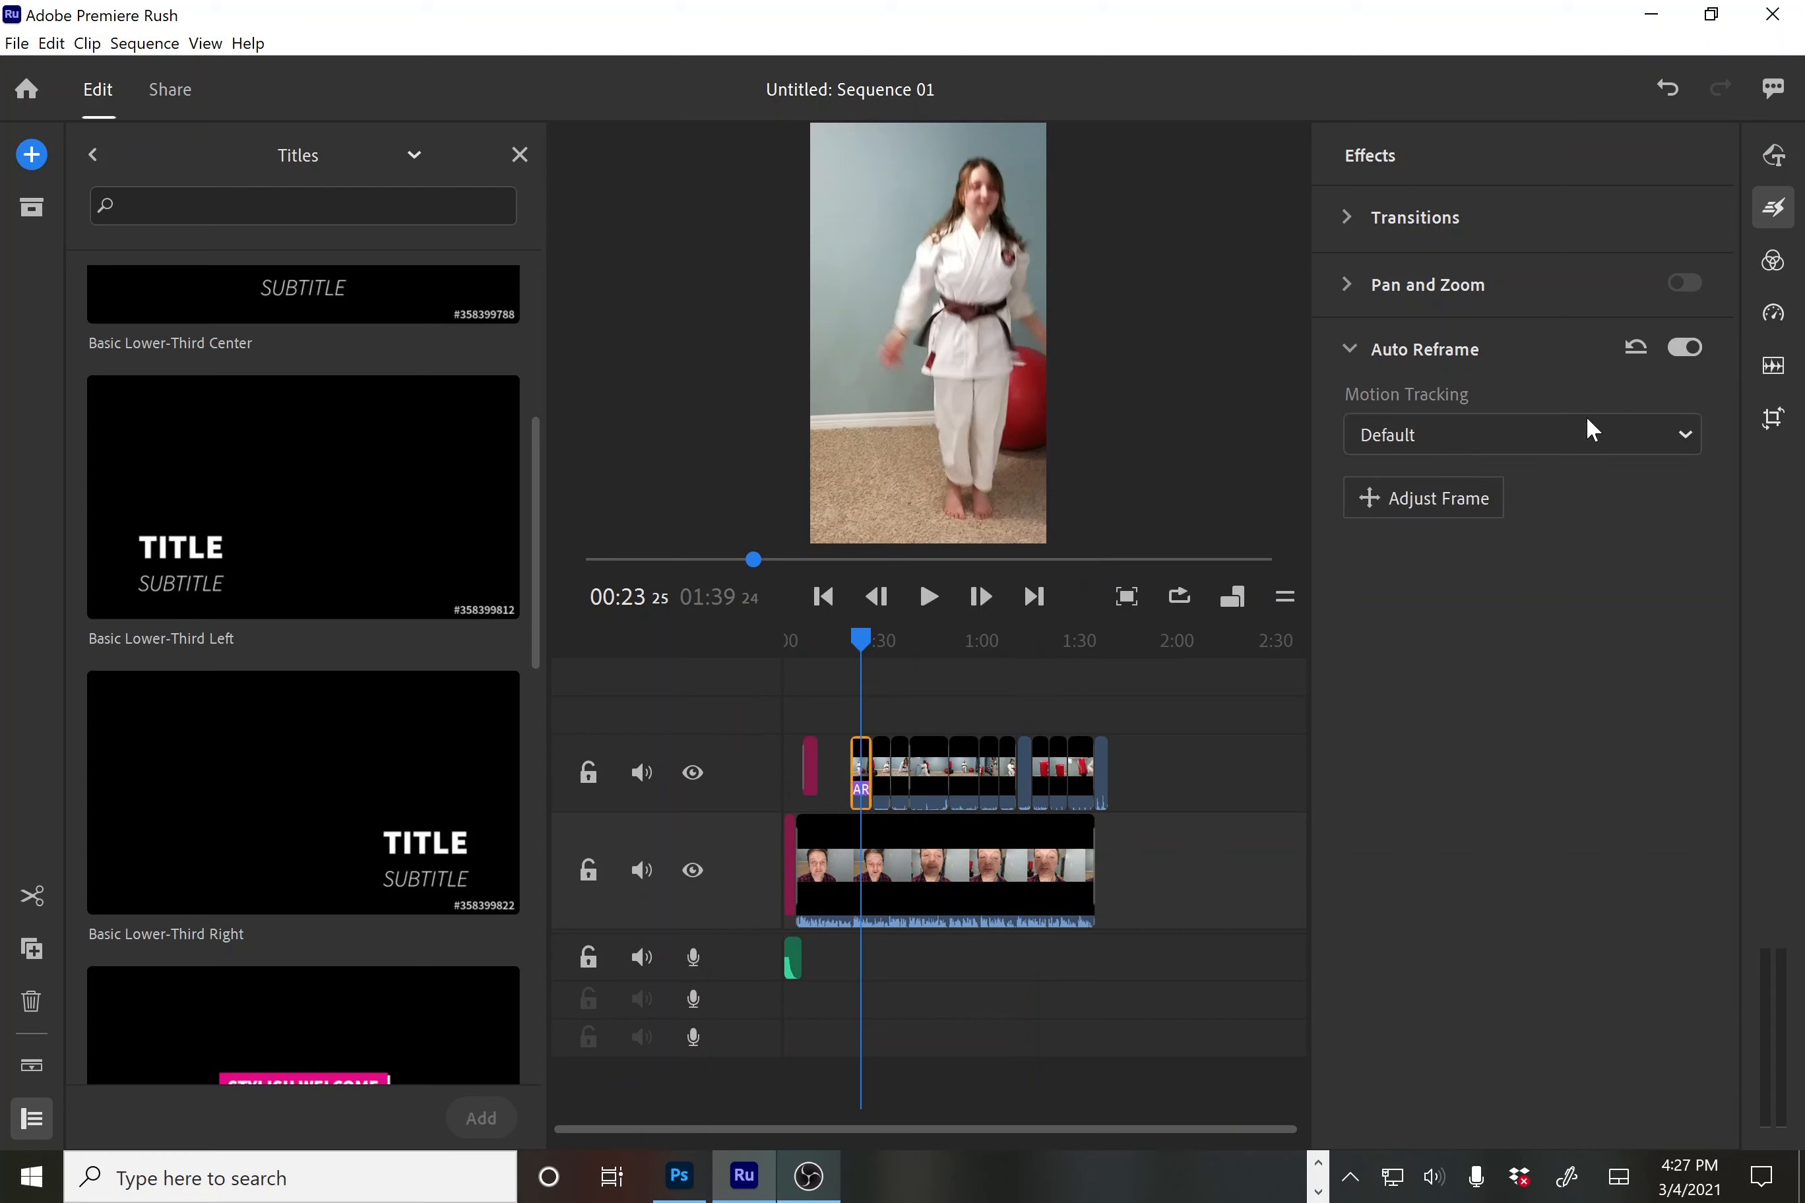
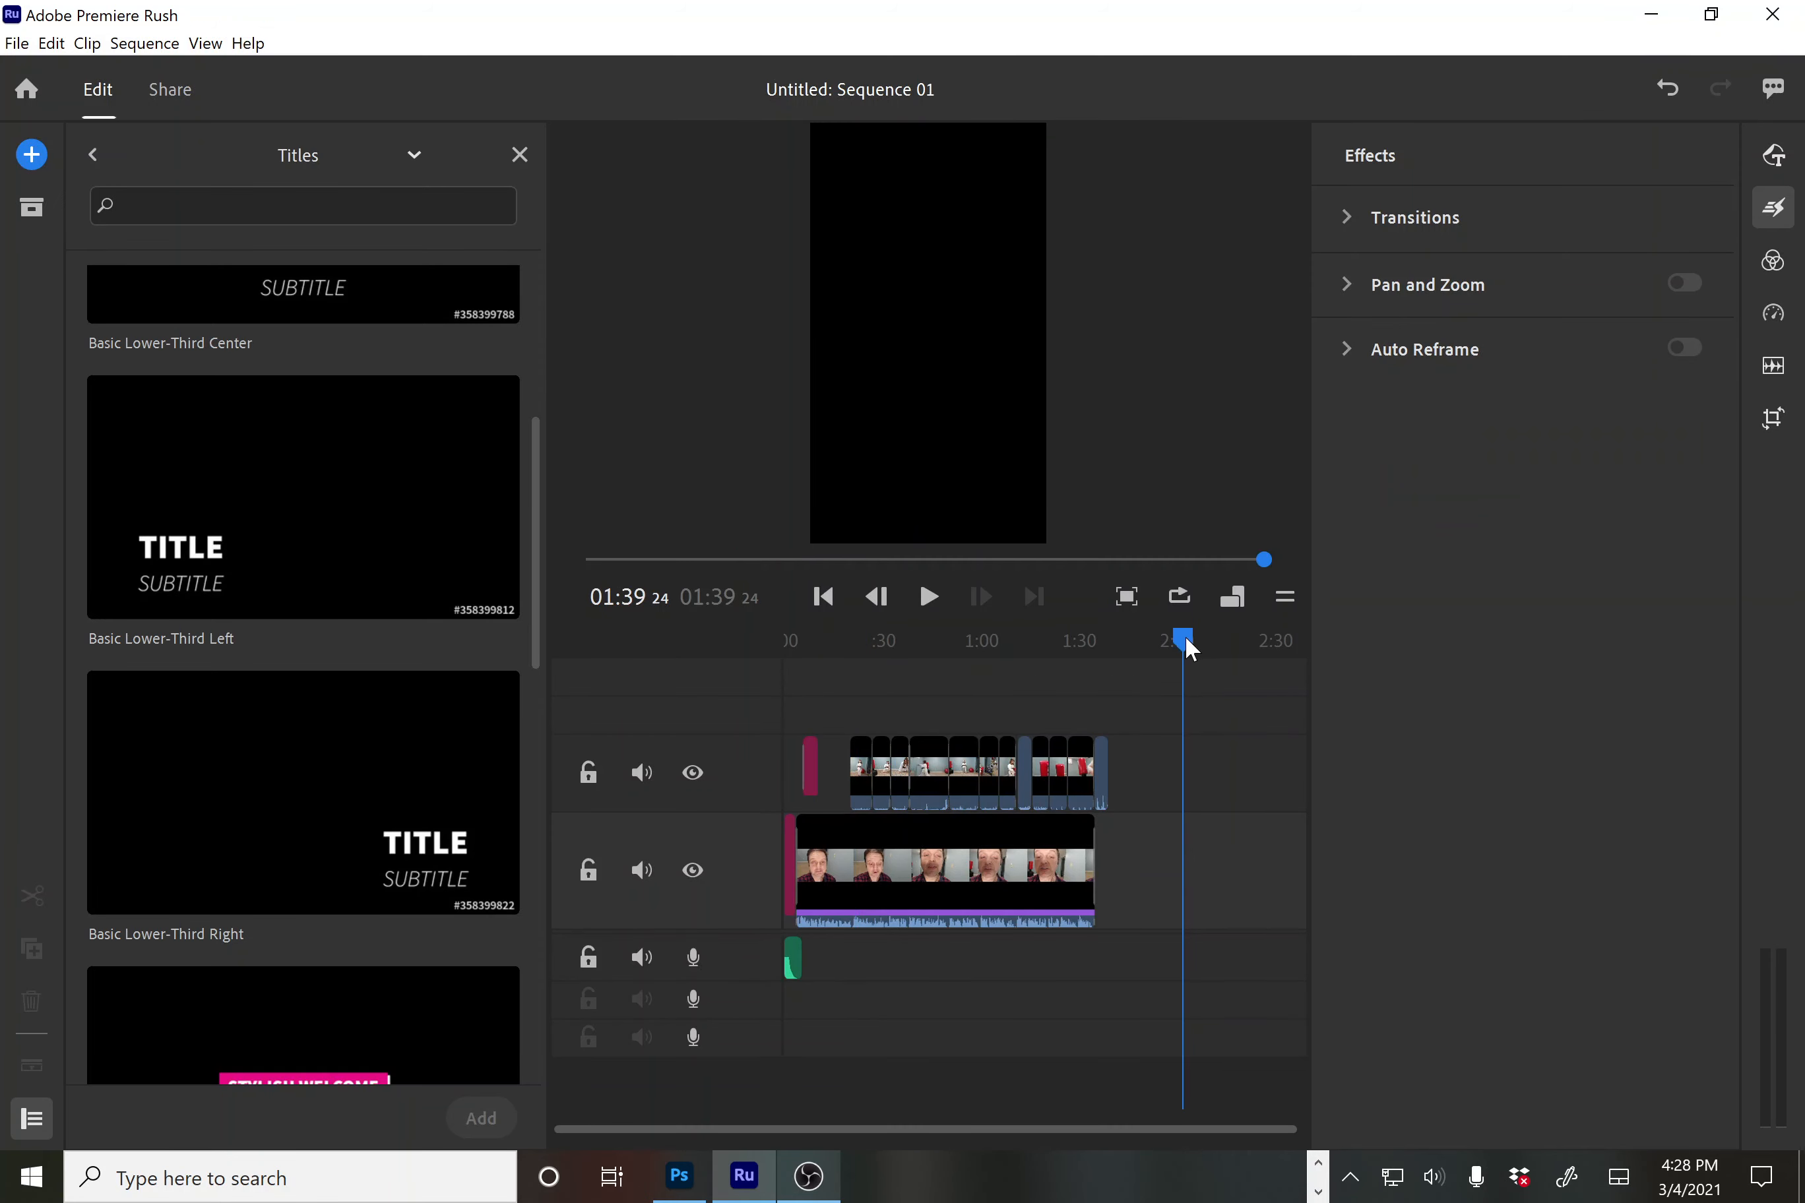
Scrub the vertical sequence back to around 1:15
drag(1184, 638, 834, 692)
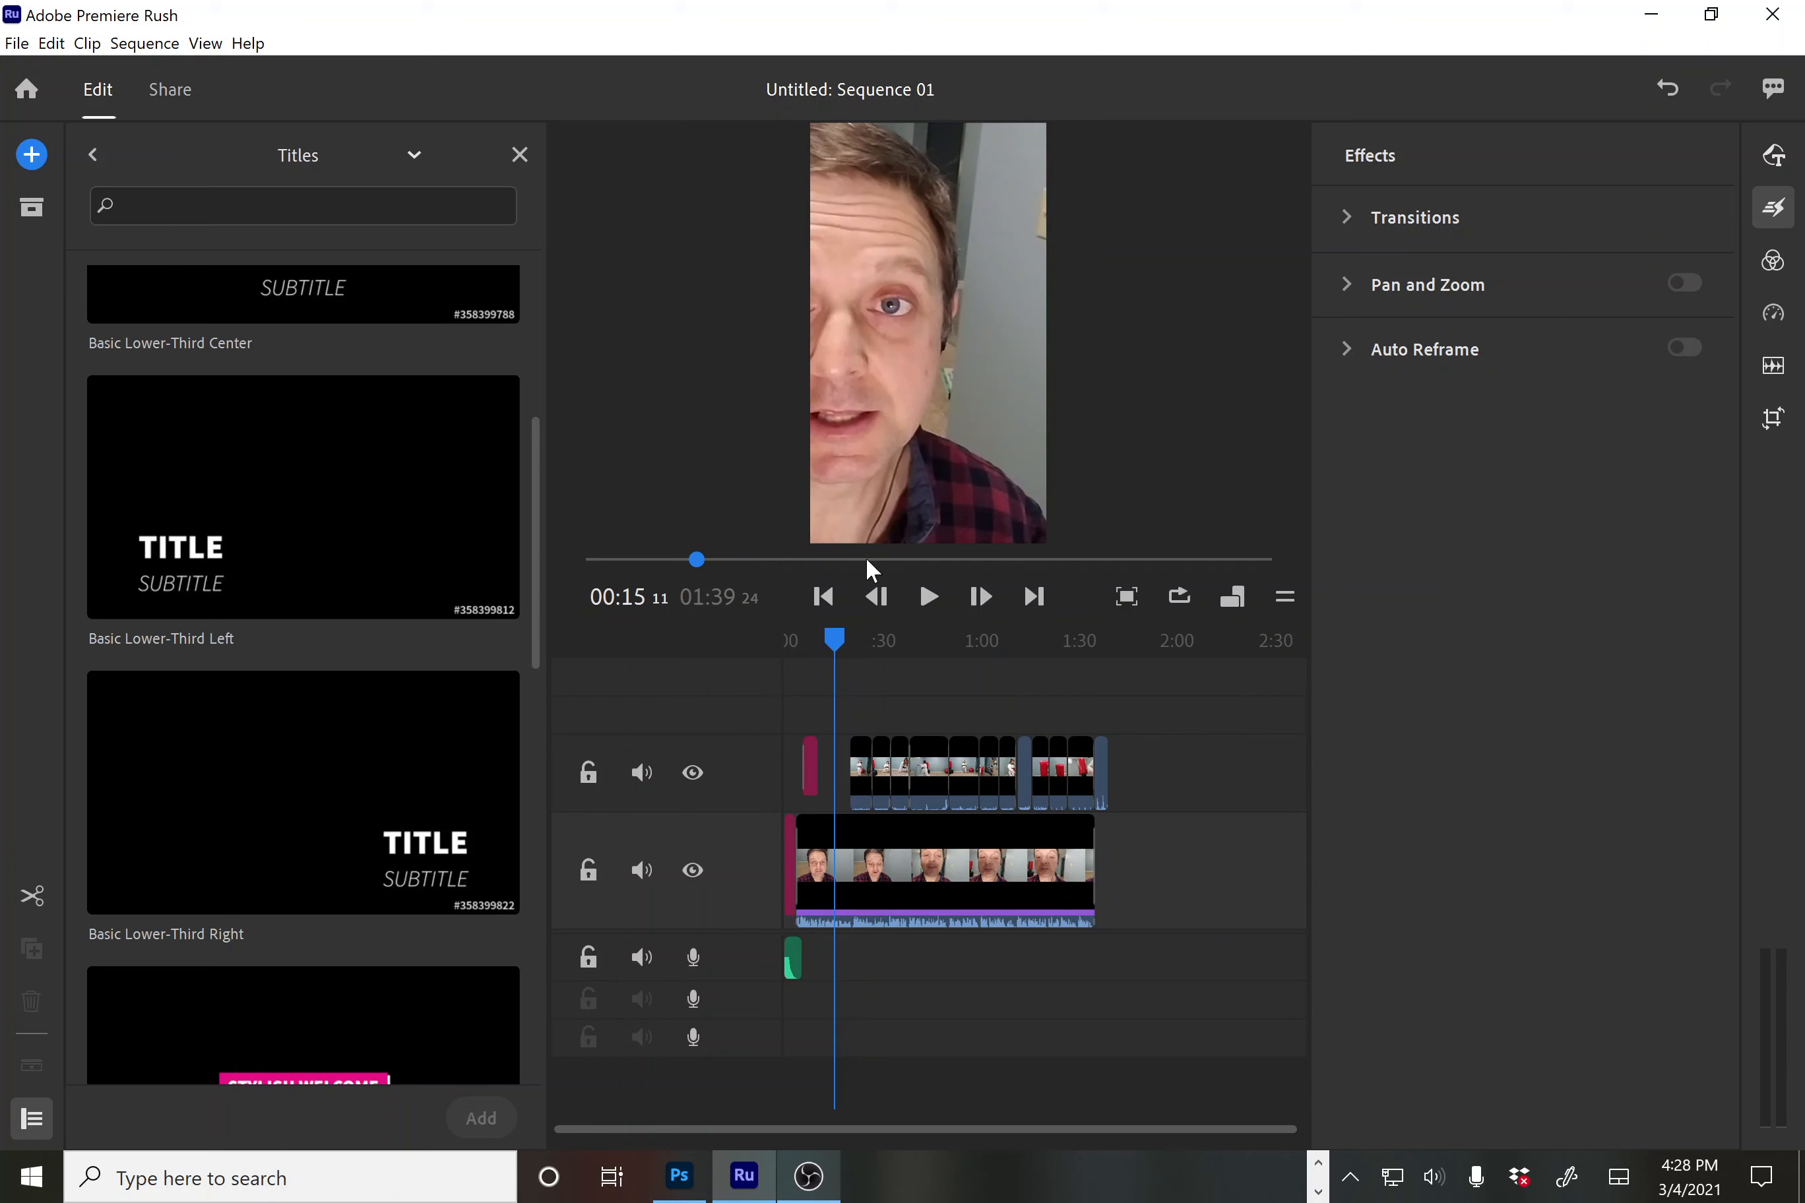
Select the talking-head clip and shift its Auto Reframe crop left onto the man's face
click(919, 357)
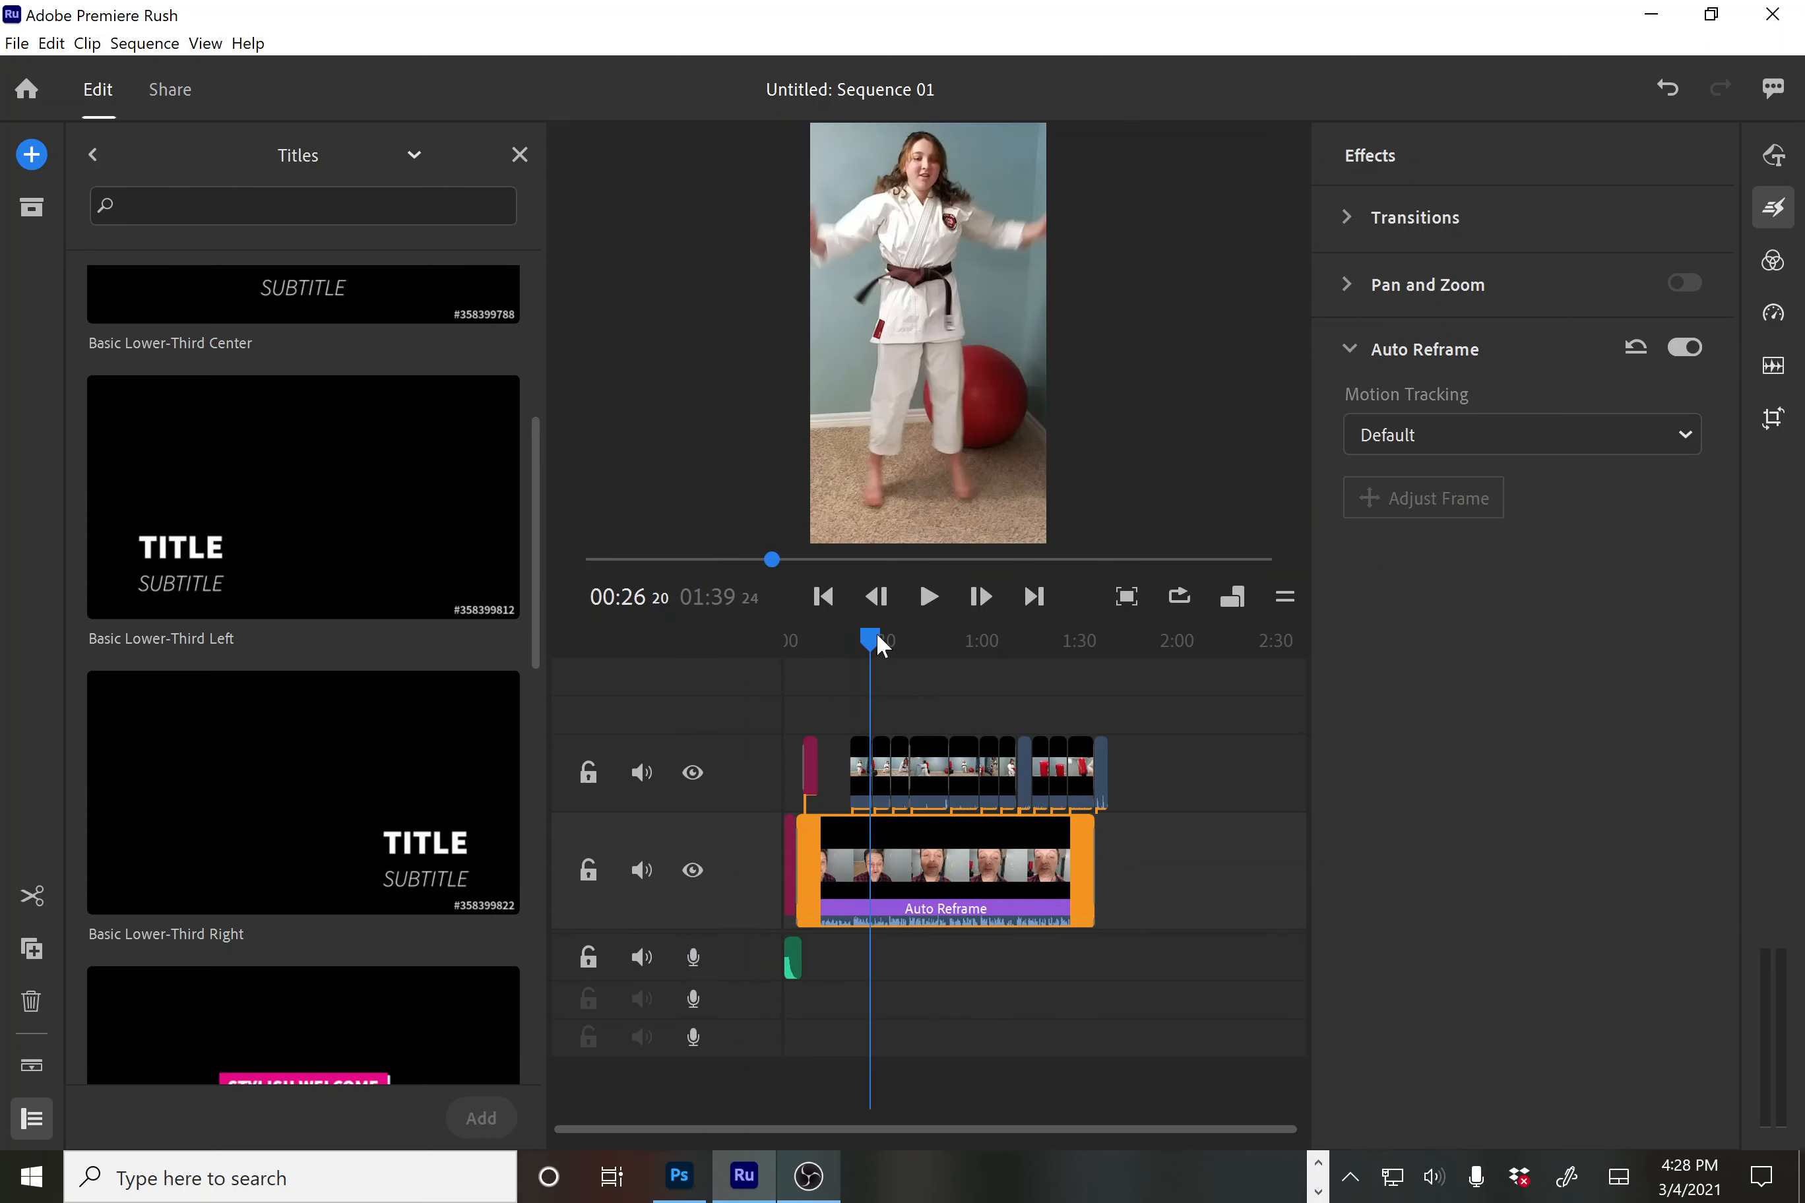
drag(876, 635, 996, 761)
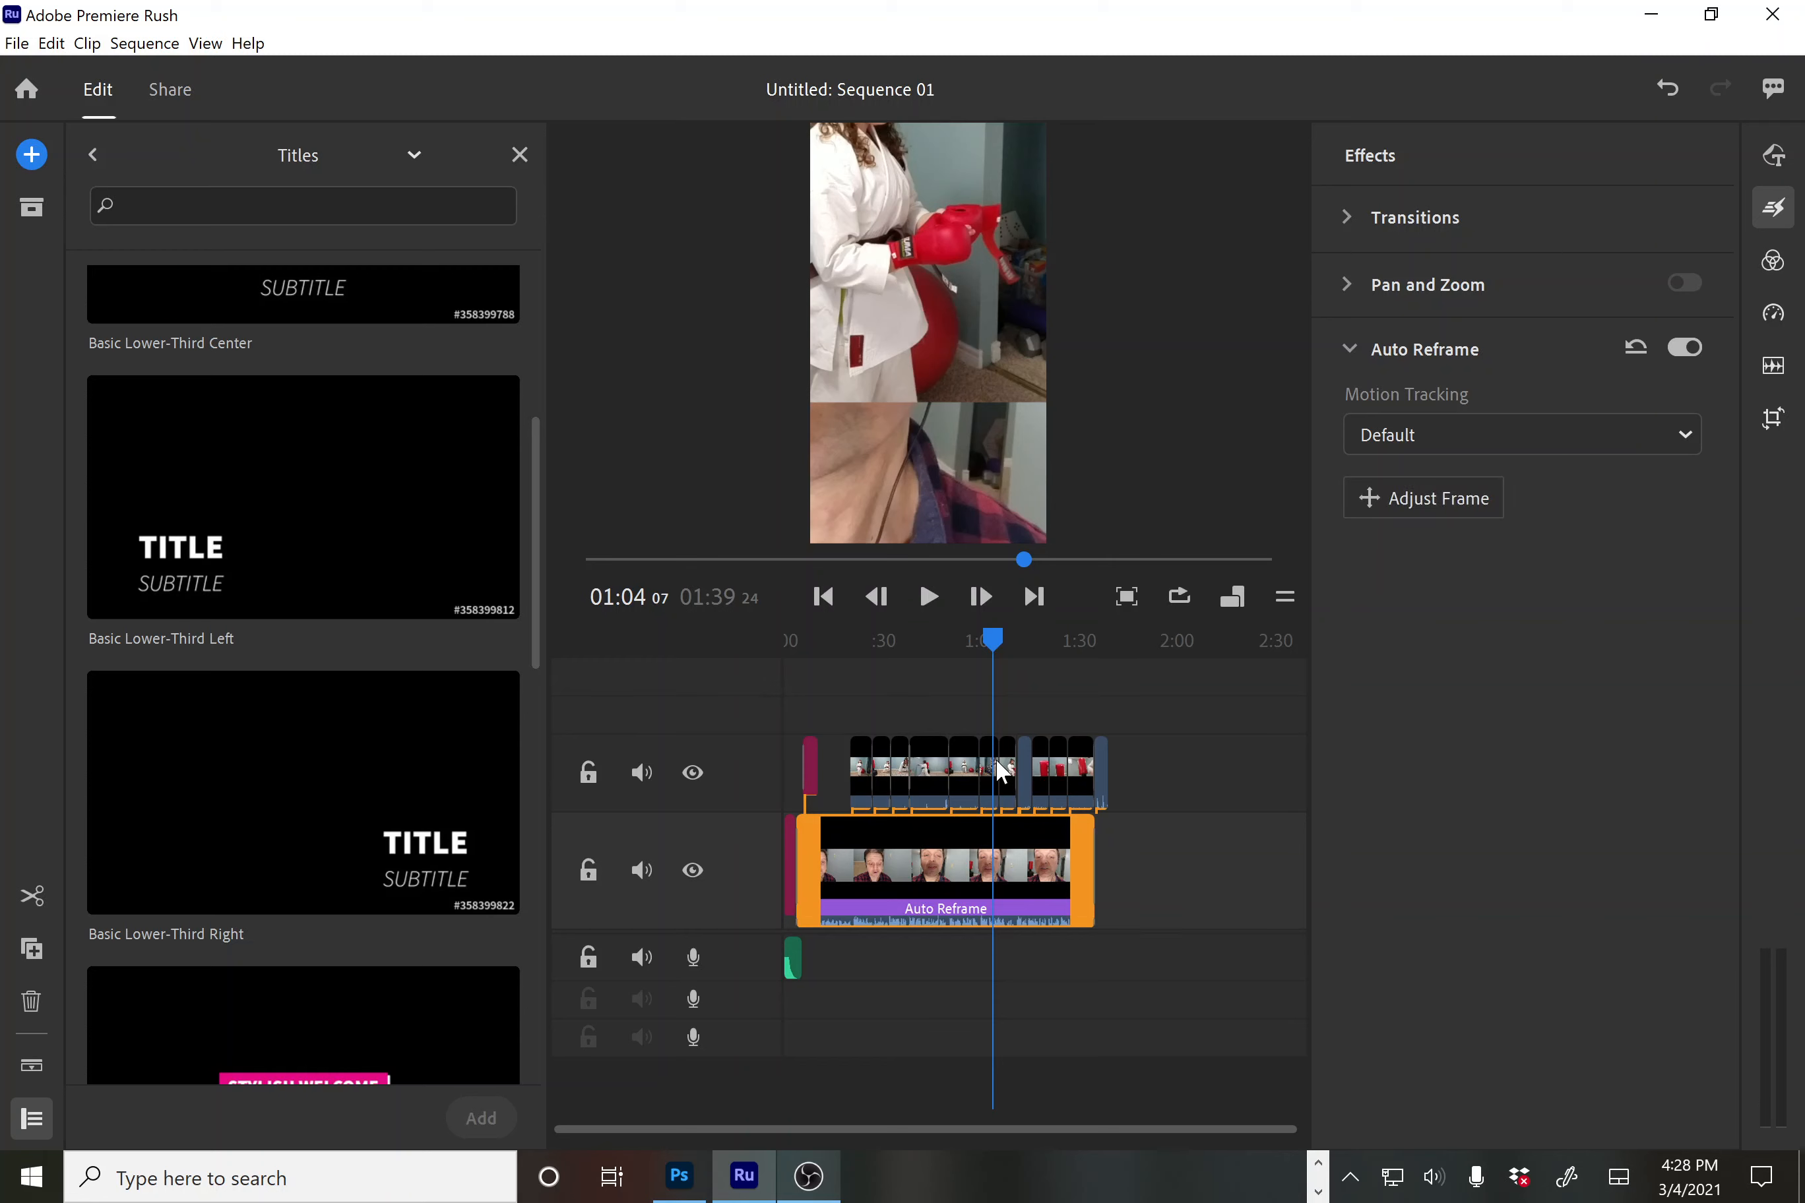
click(1444, 501)
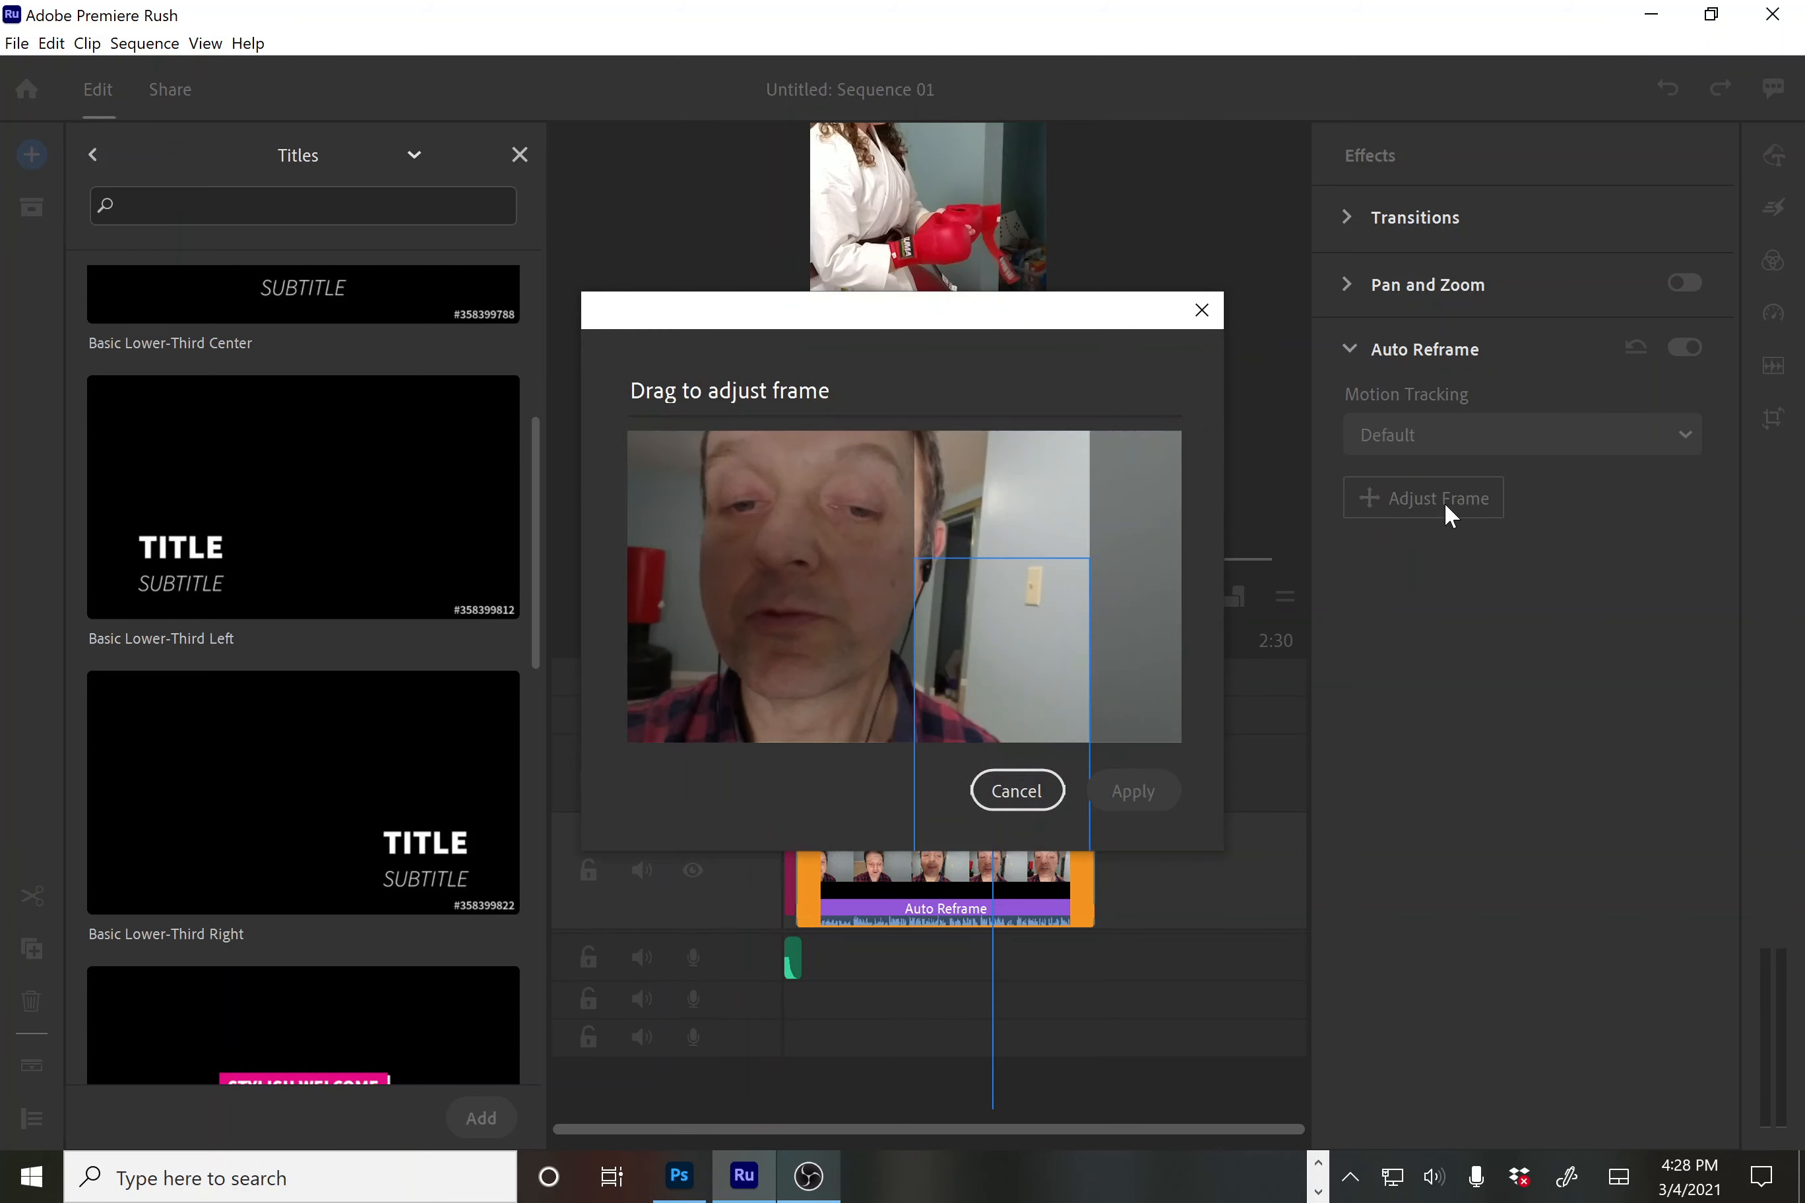
drag(1019, 652, 807, 552)
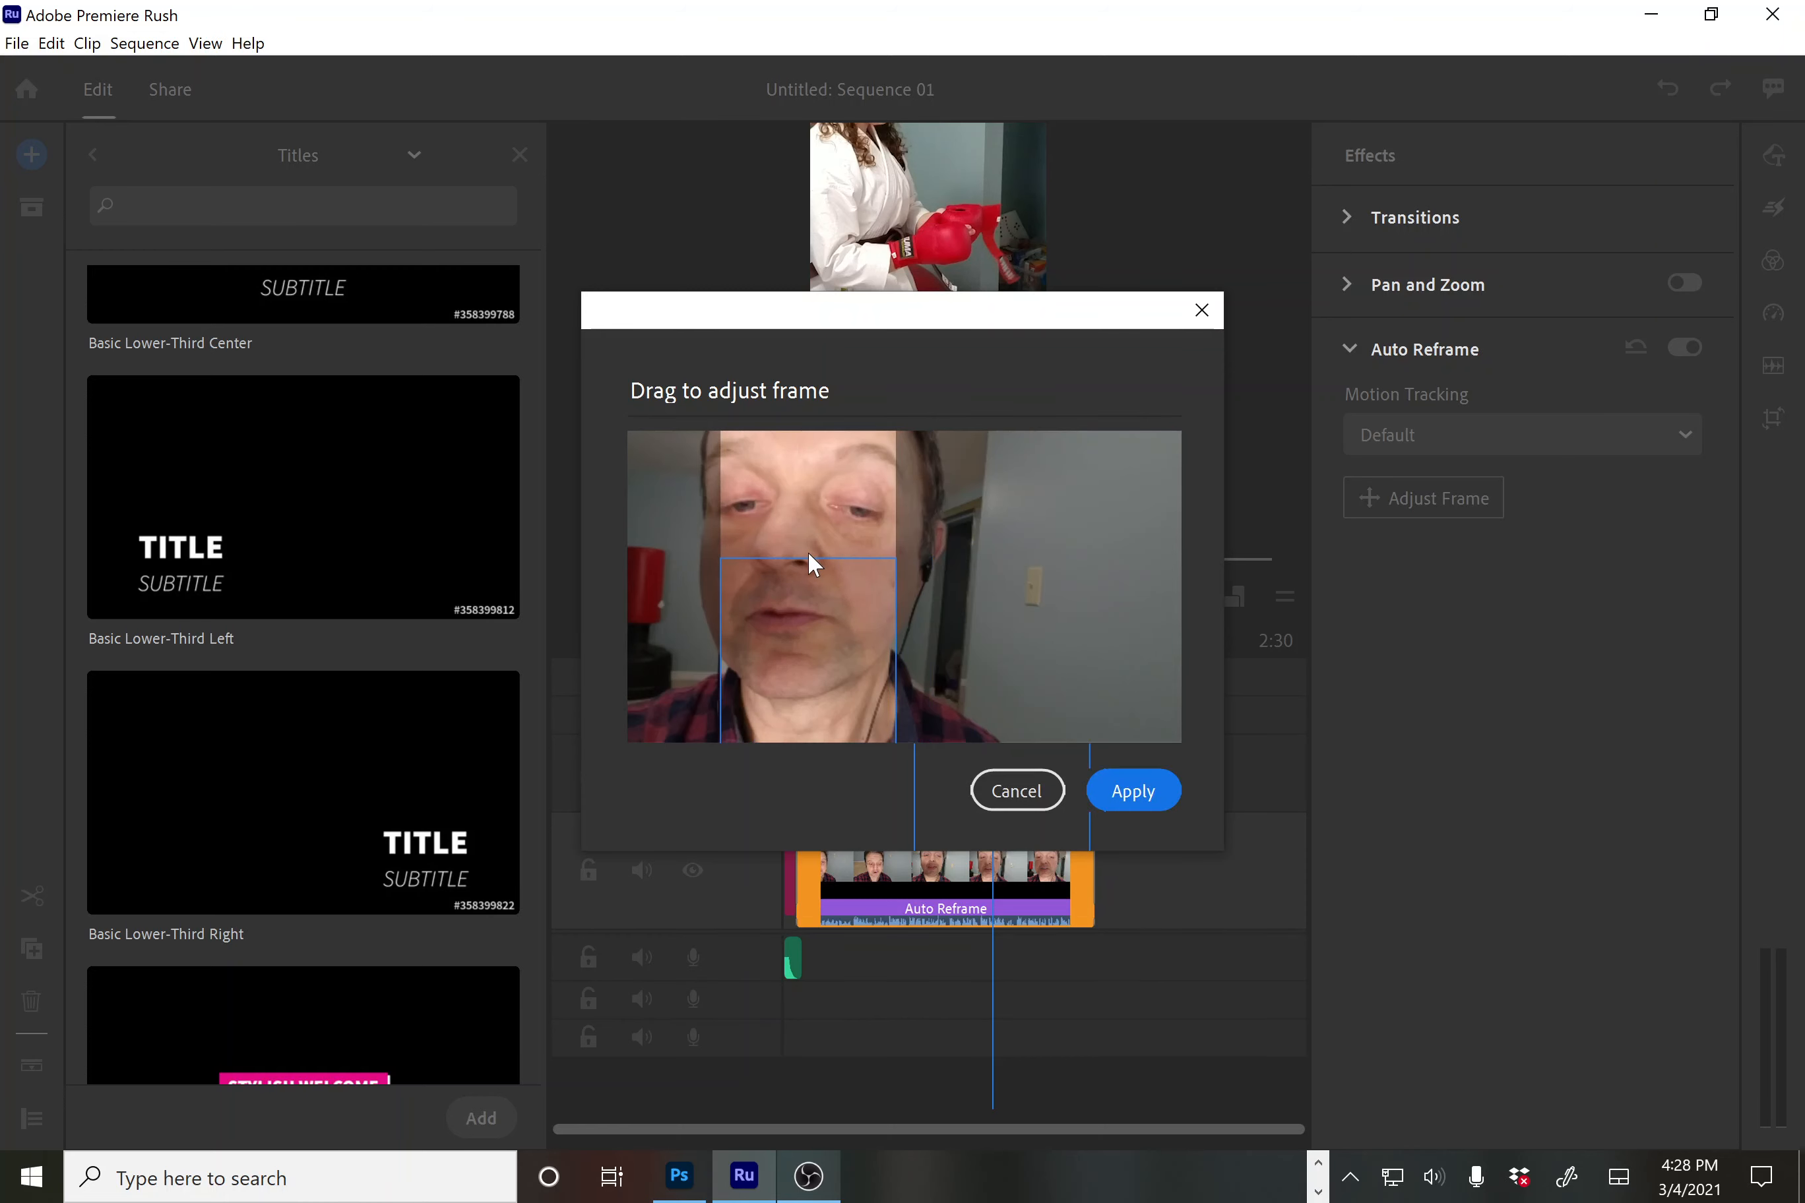
click(1142, 793)
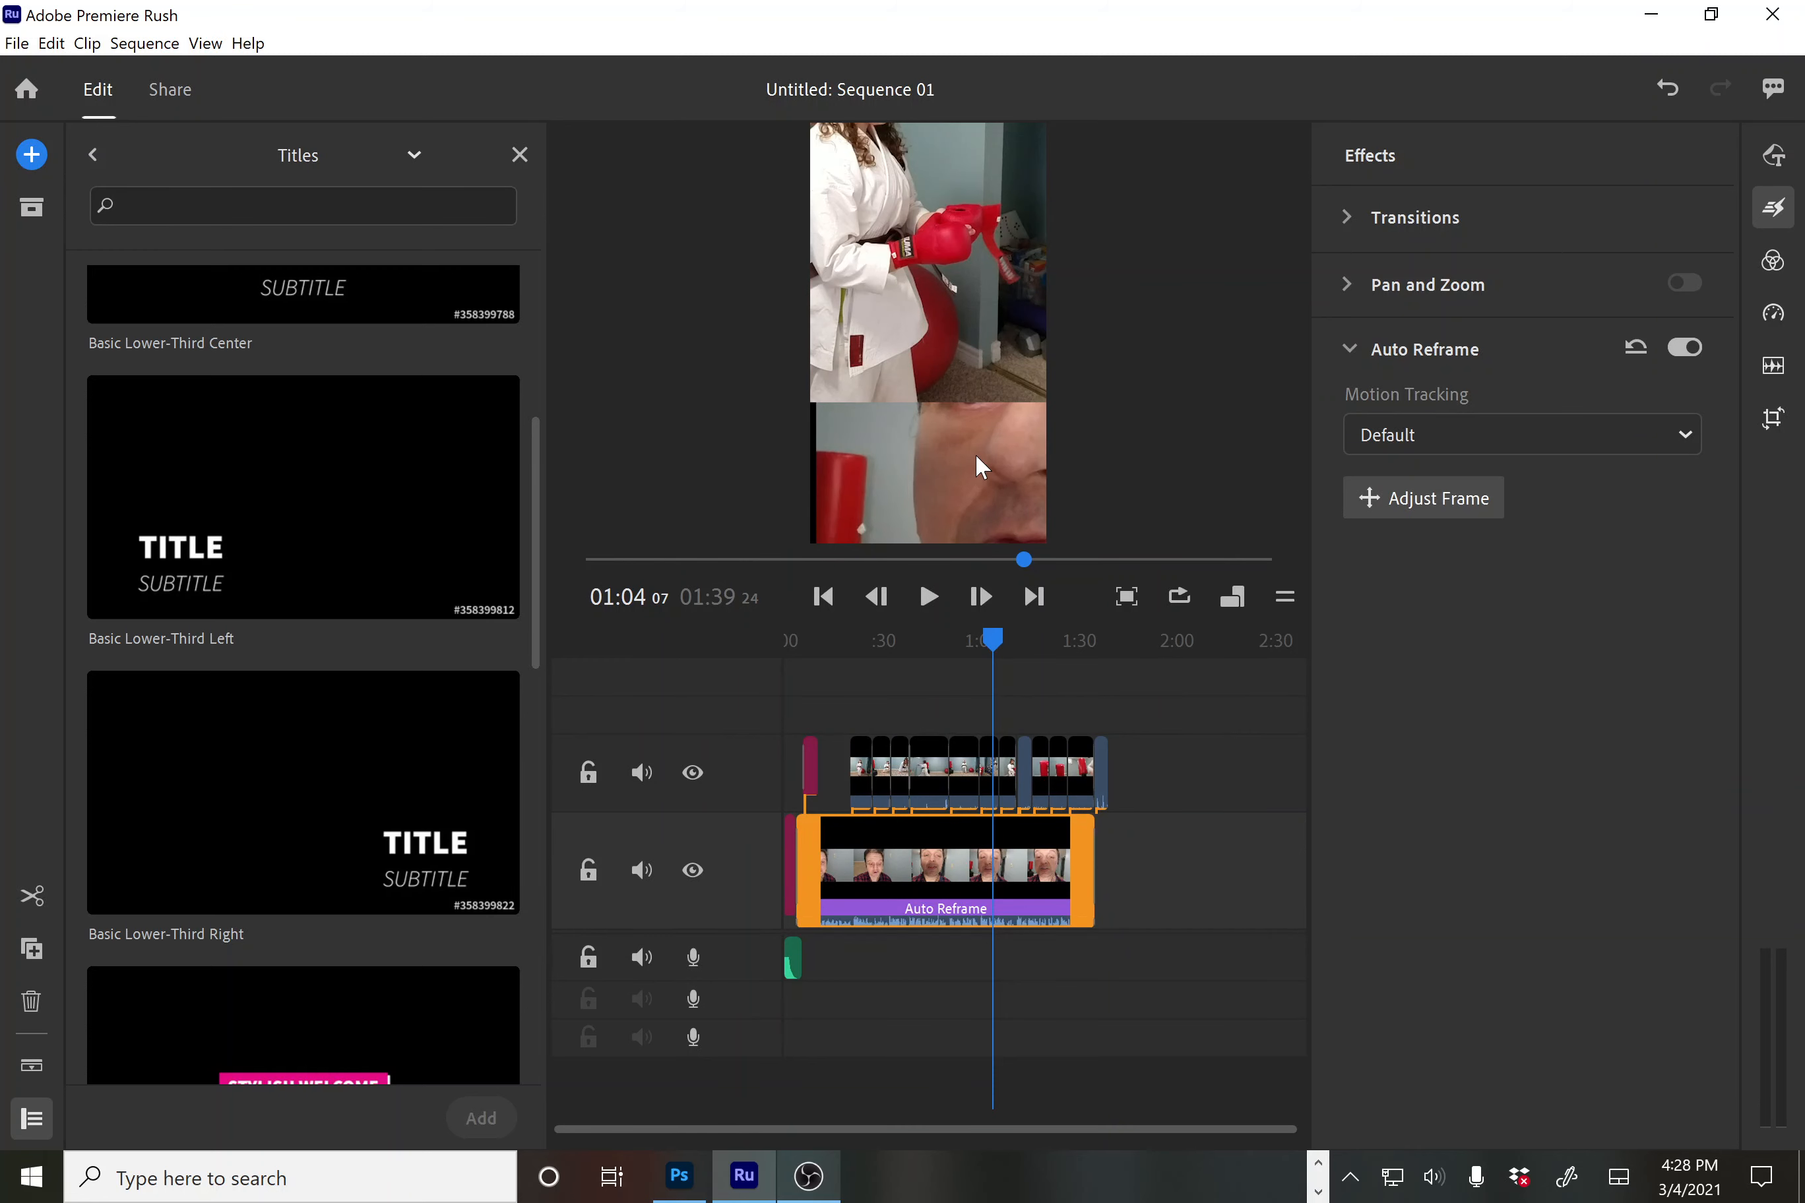
Check the talking-head clip's framing in the preview, leaving the reframe window unchanged
click(958, 335)
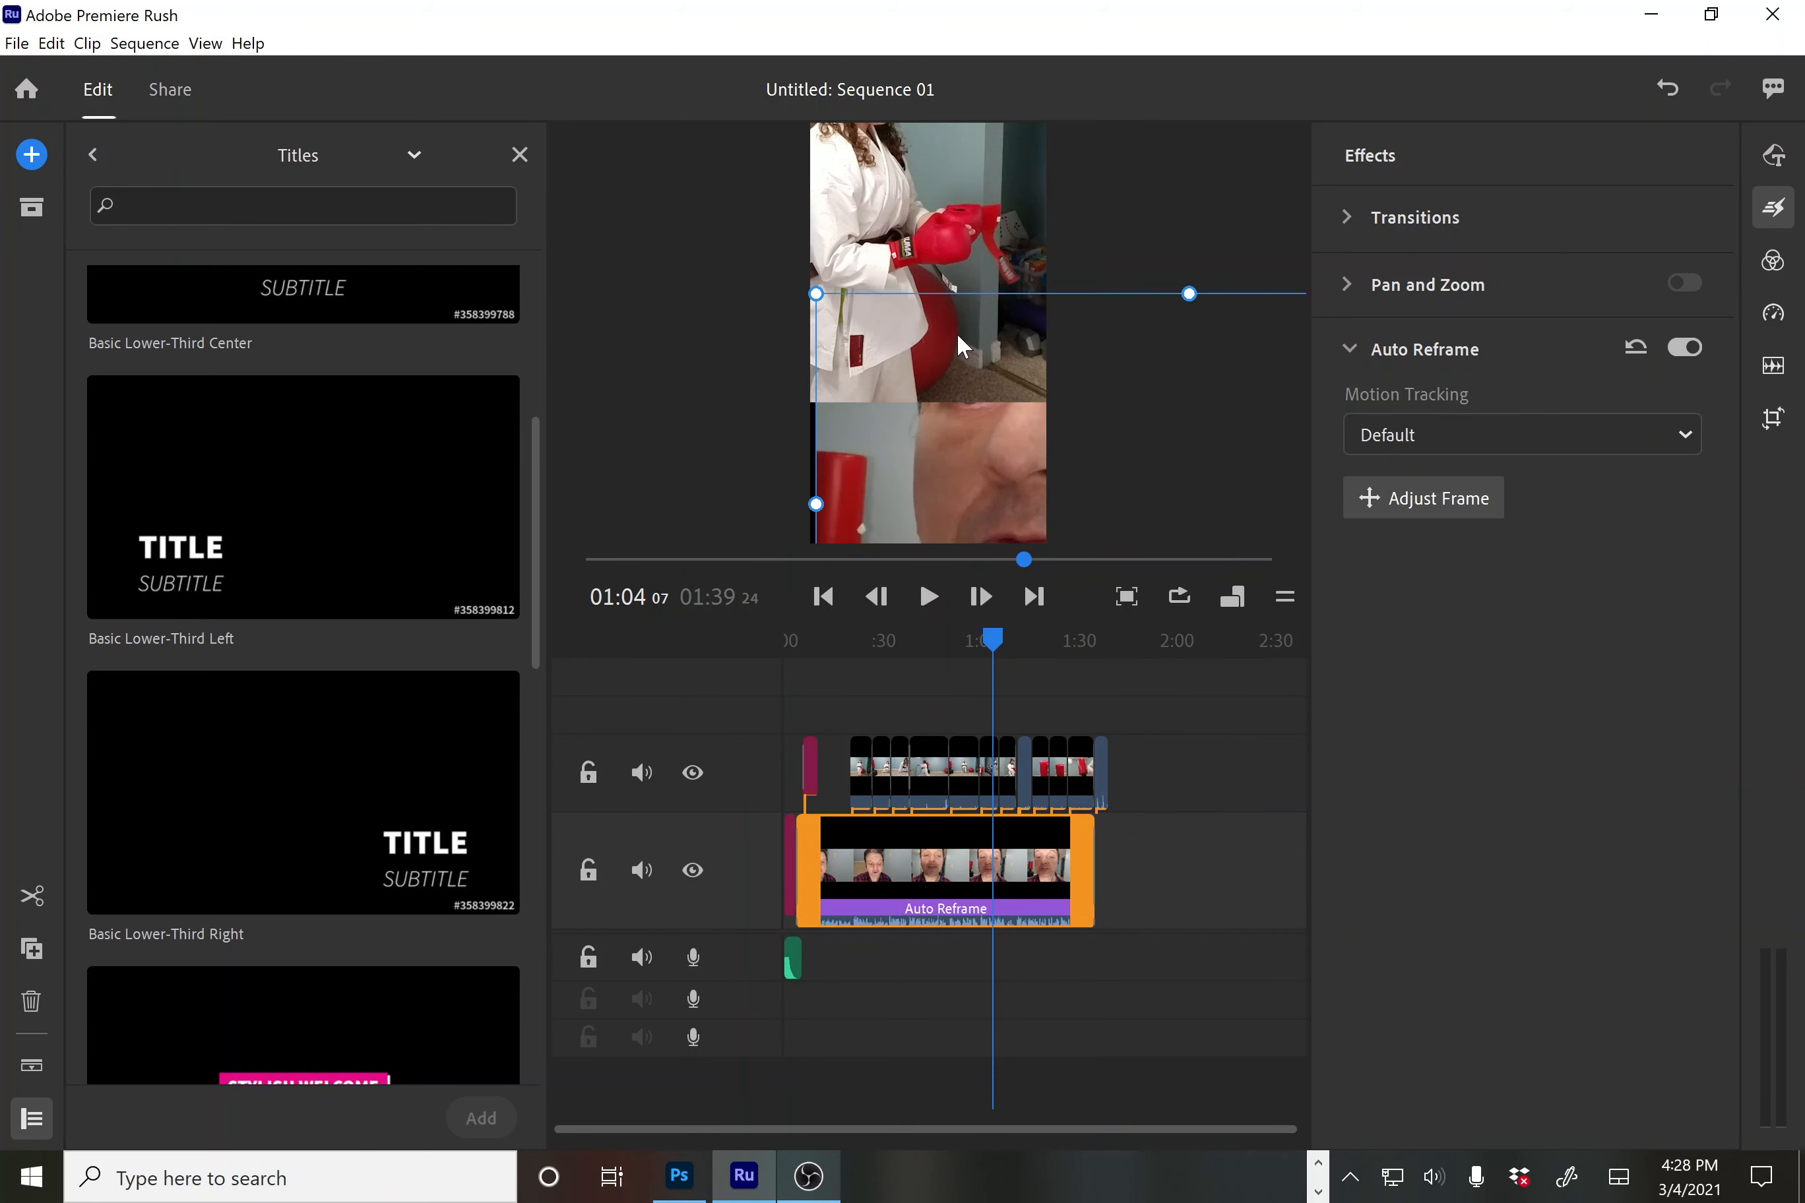
click(1157, 361)
click(1423, 498)
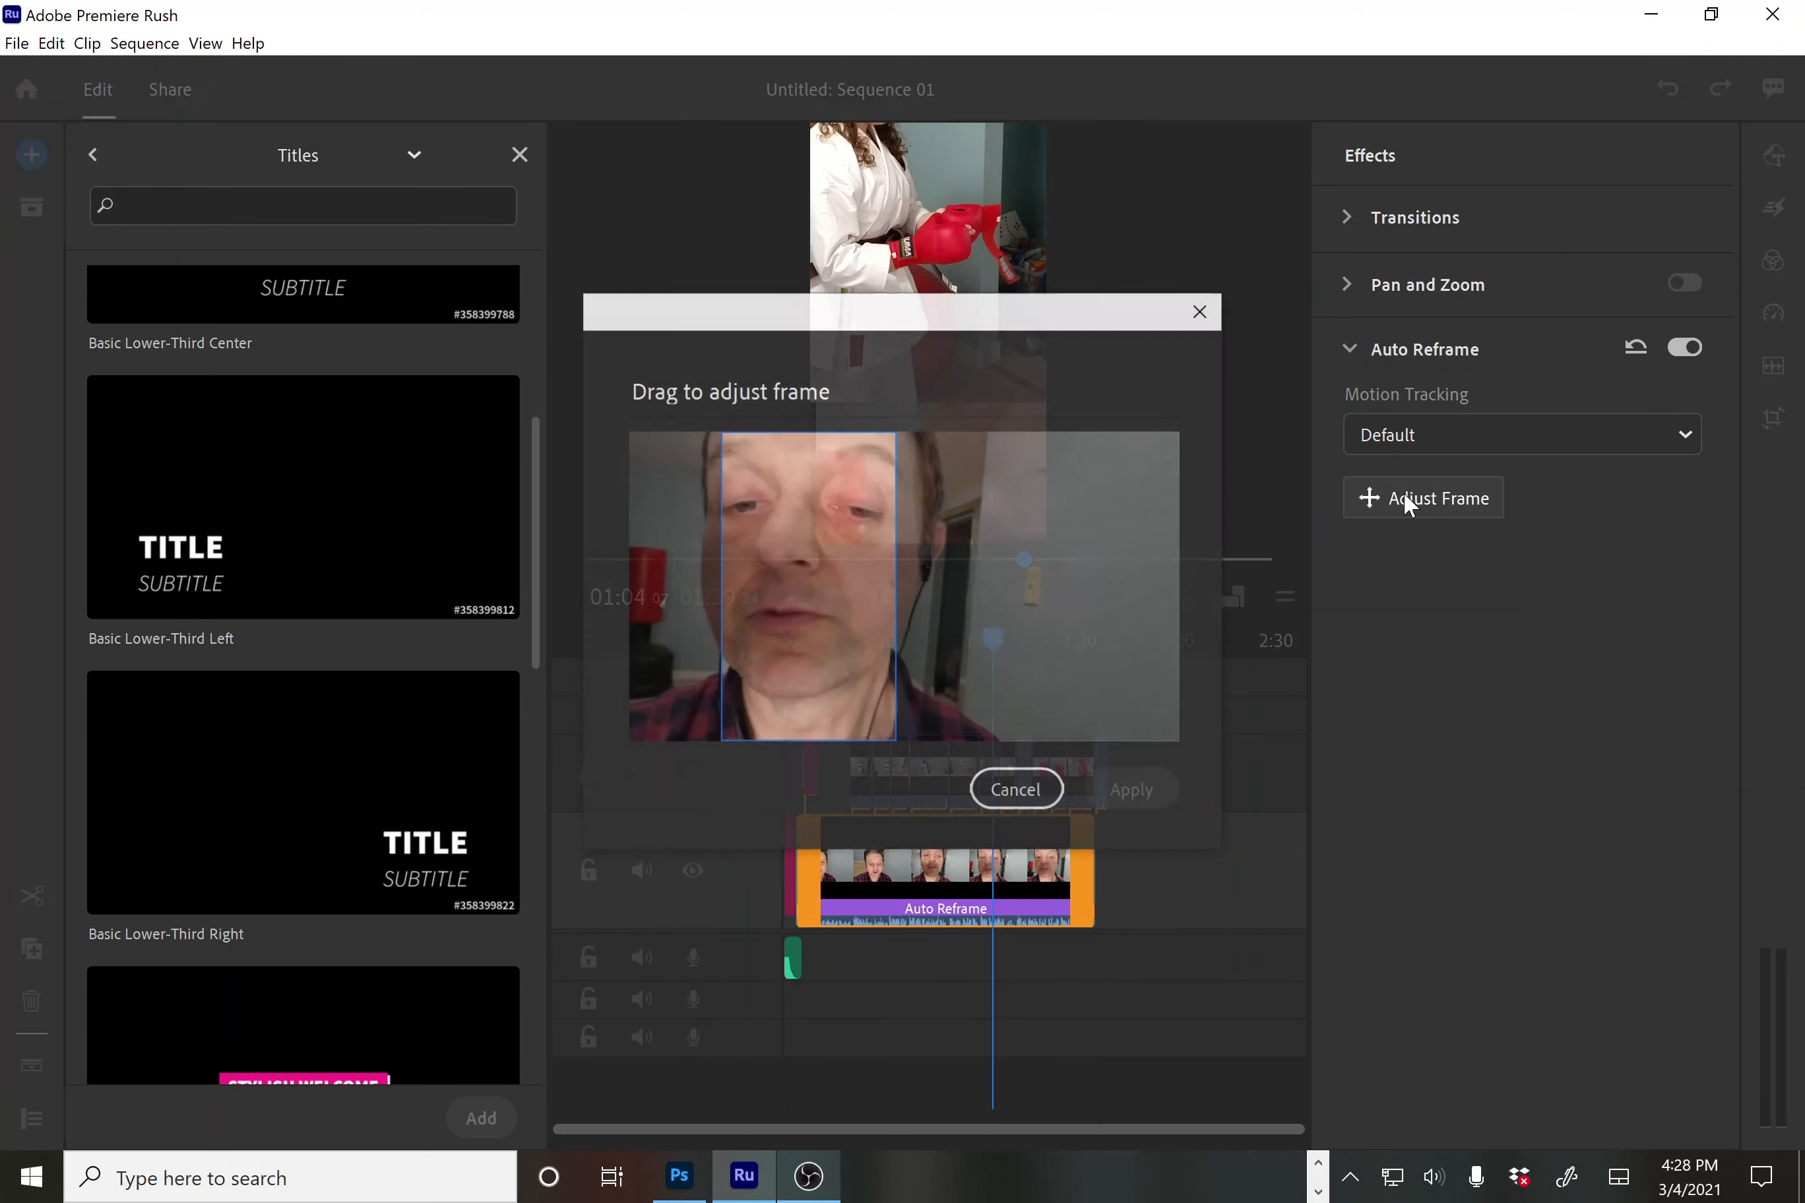
click(1017, 791)
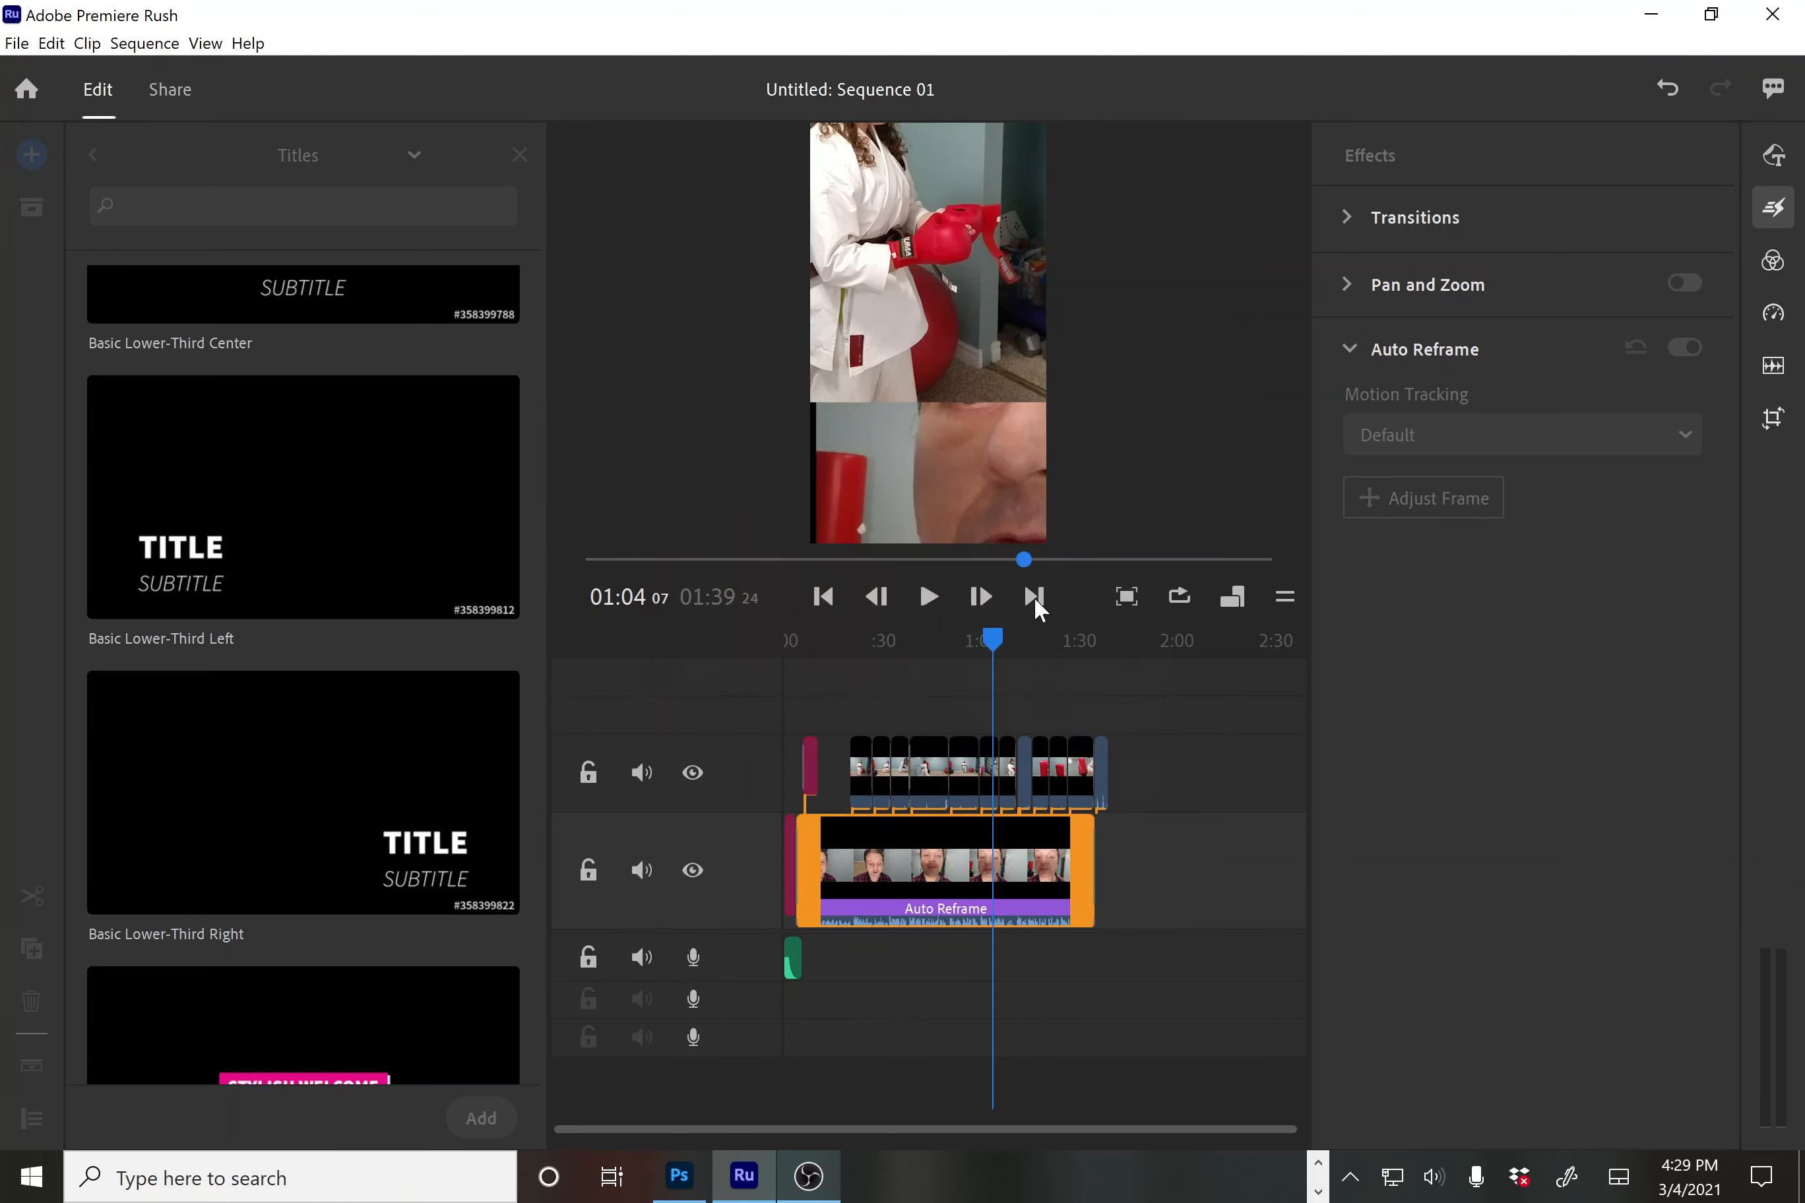
click(1171, 726)
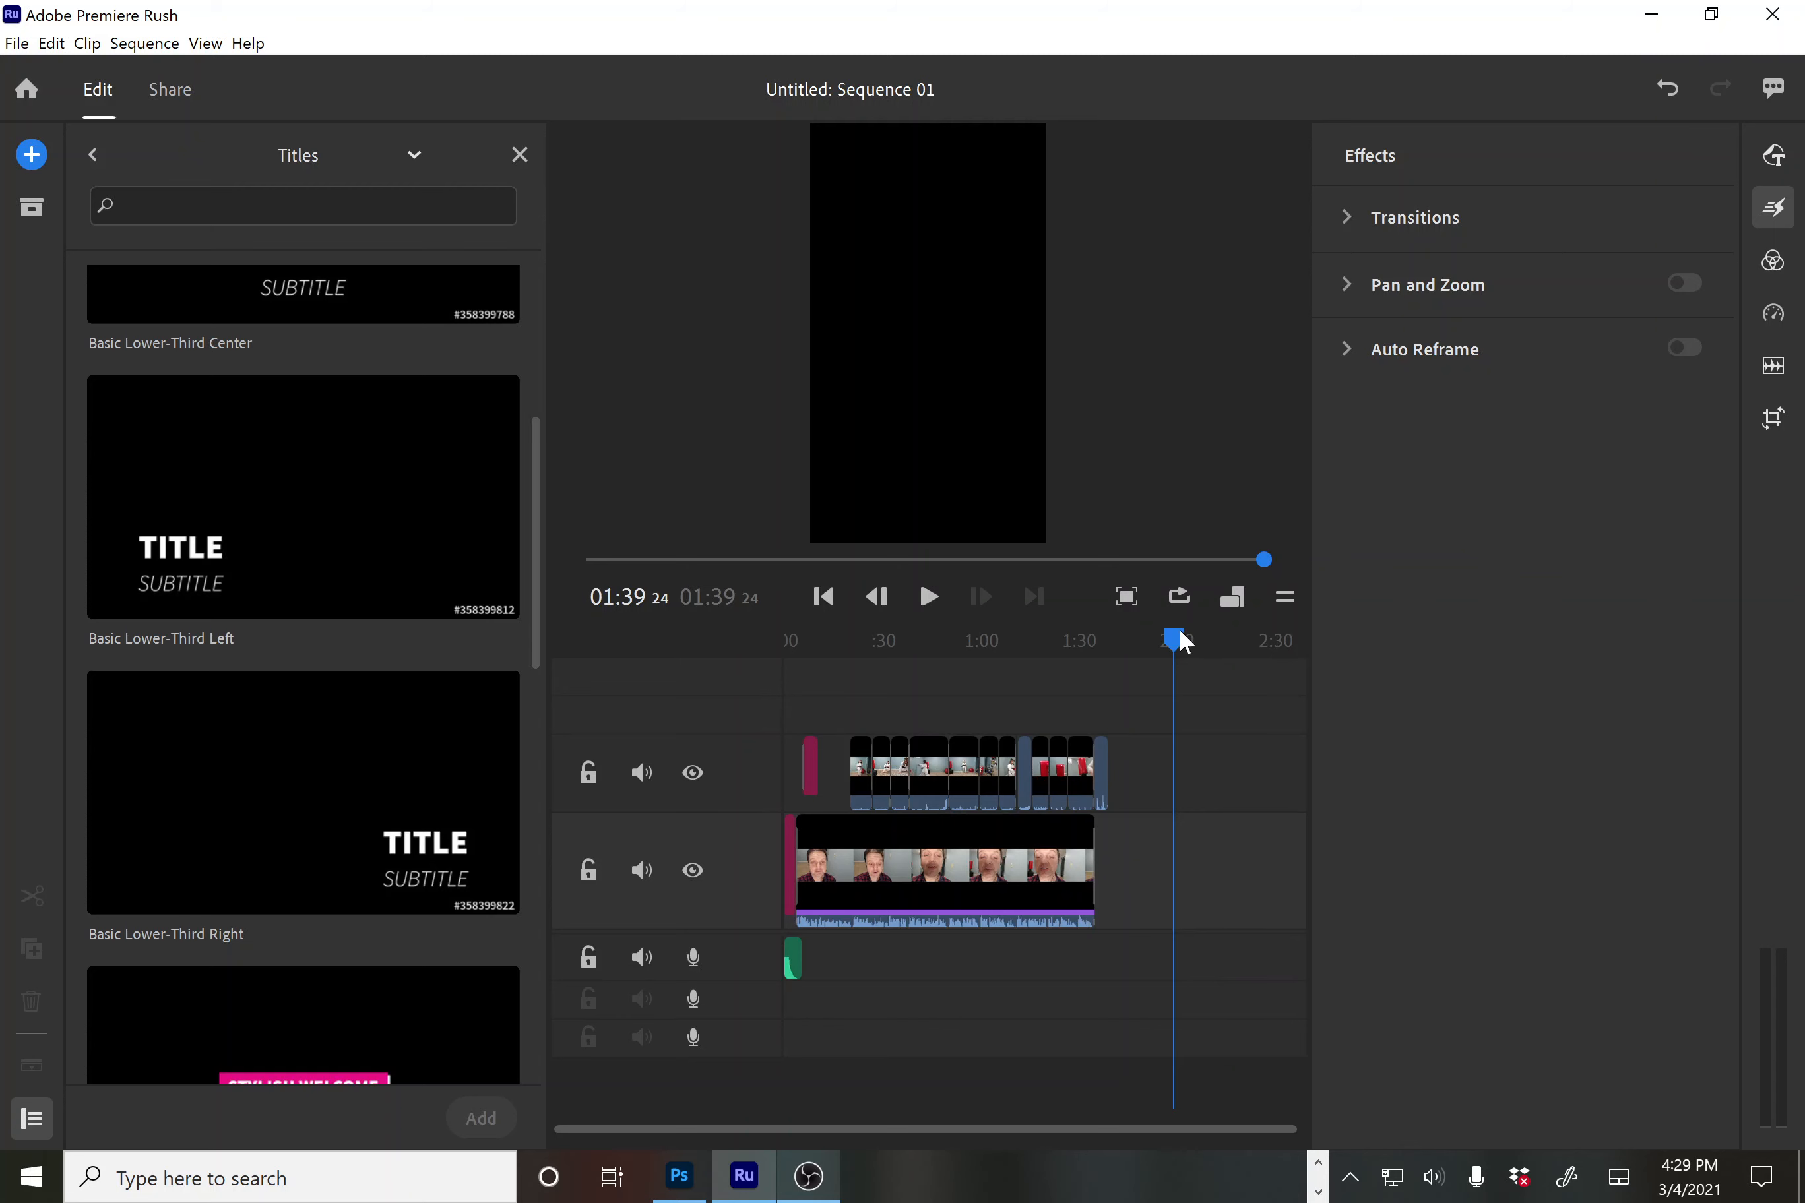
Zoom the timeline in around 1:05 and preview the karate overlay clip there
drag(956, 676, 1002, 764)
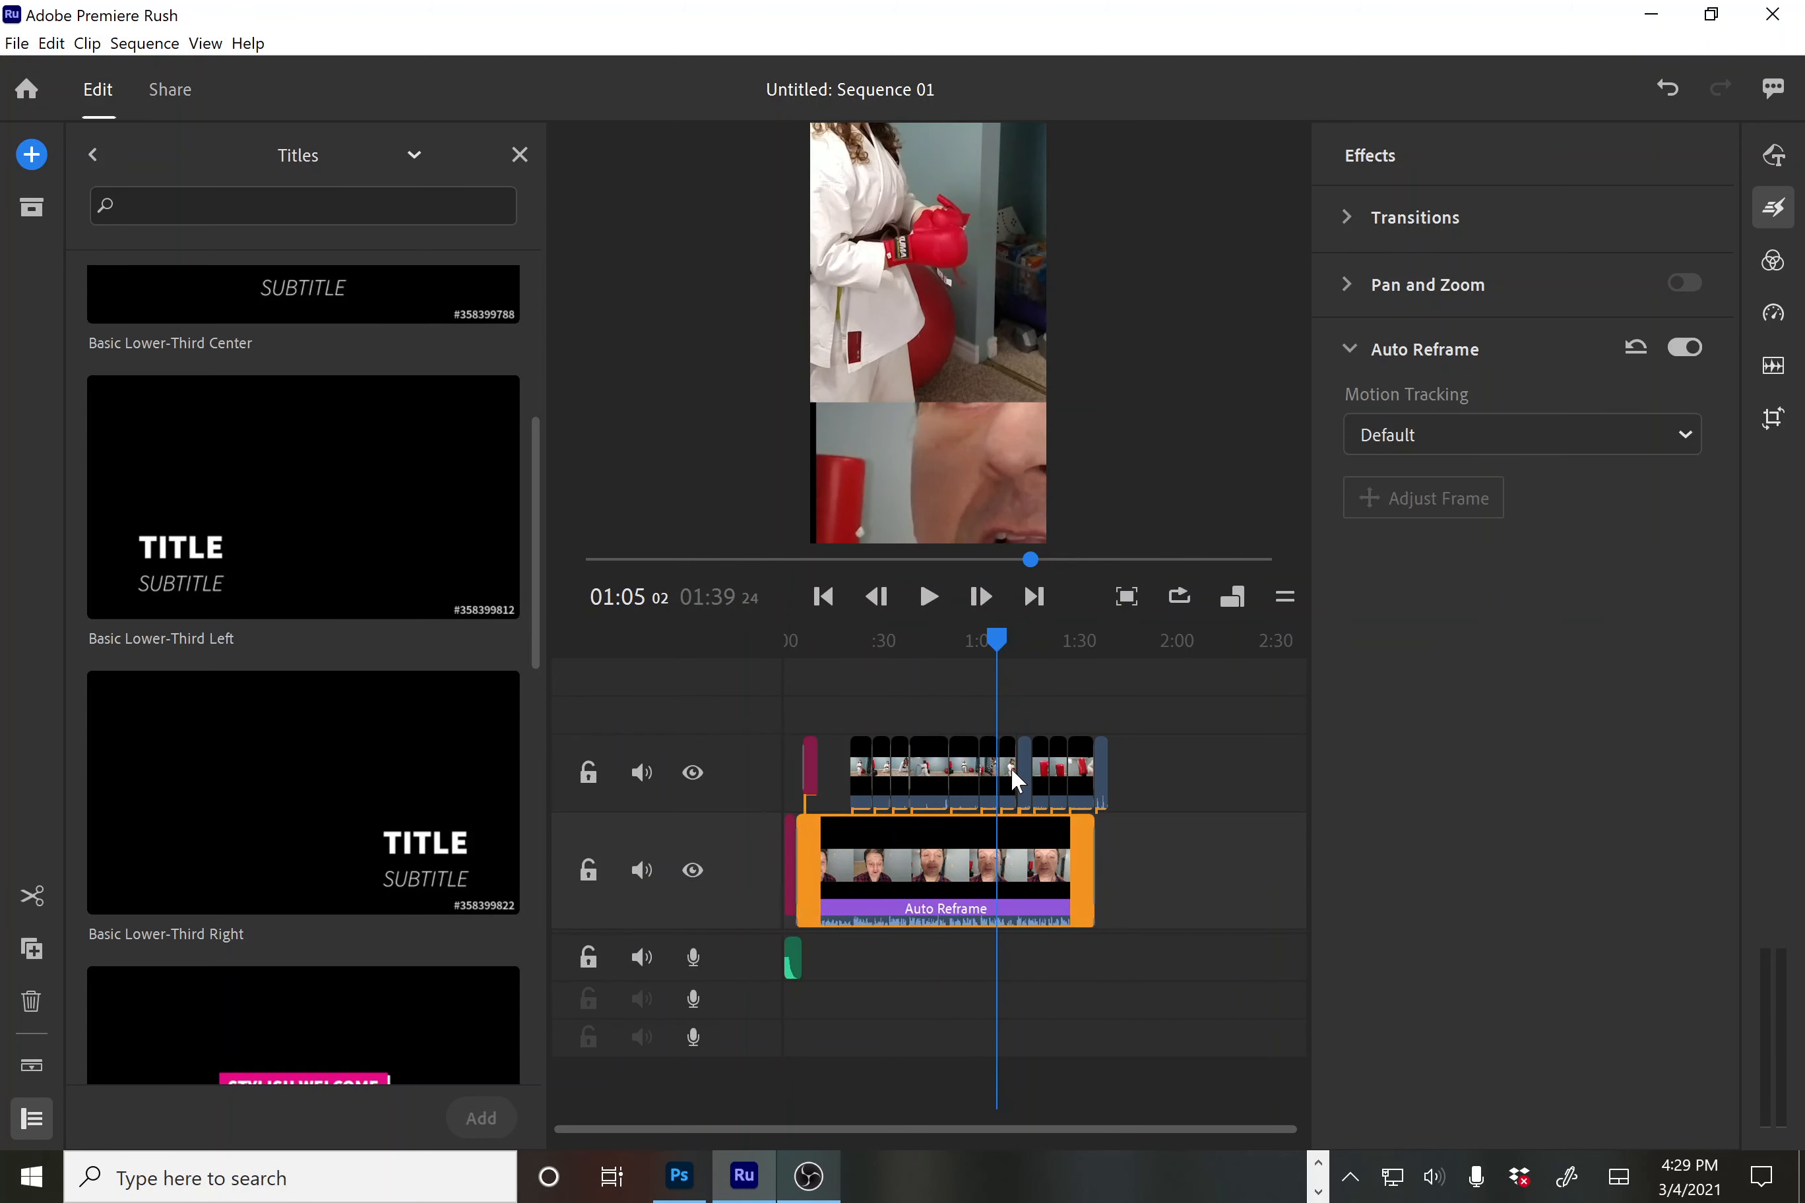
key(=)
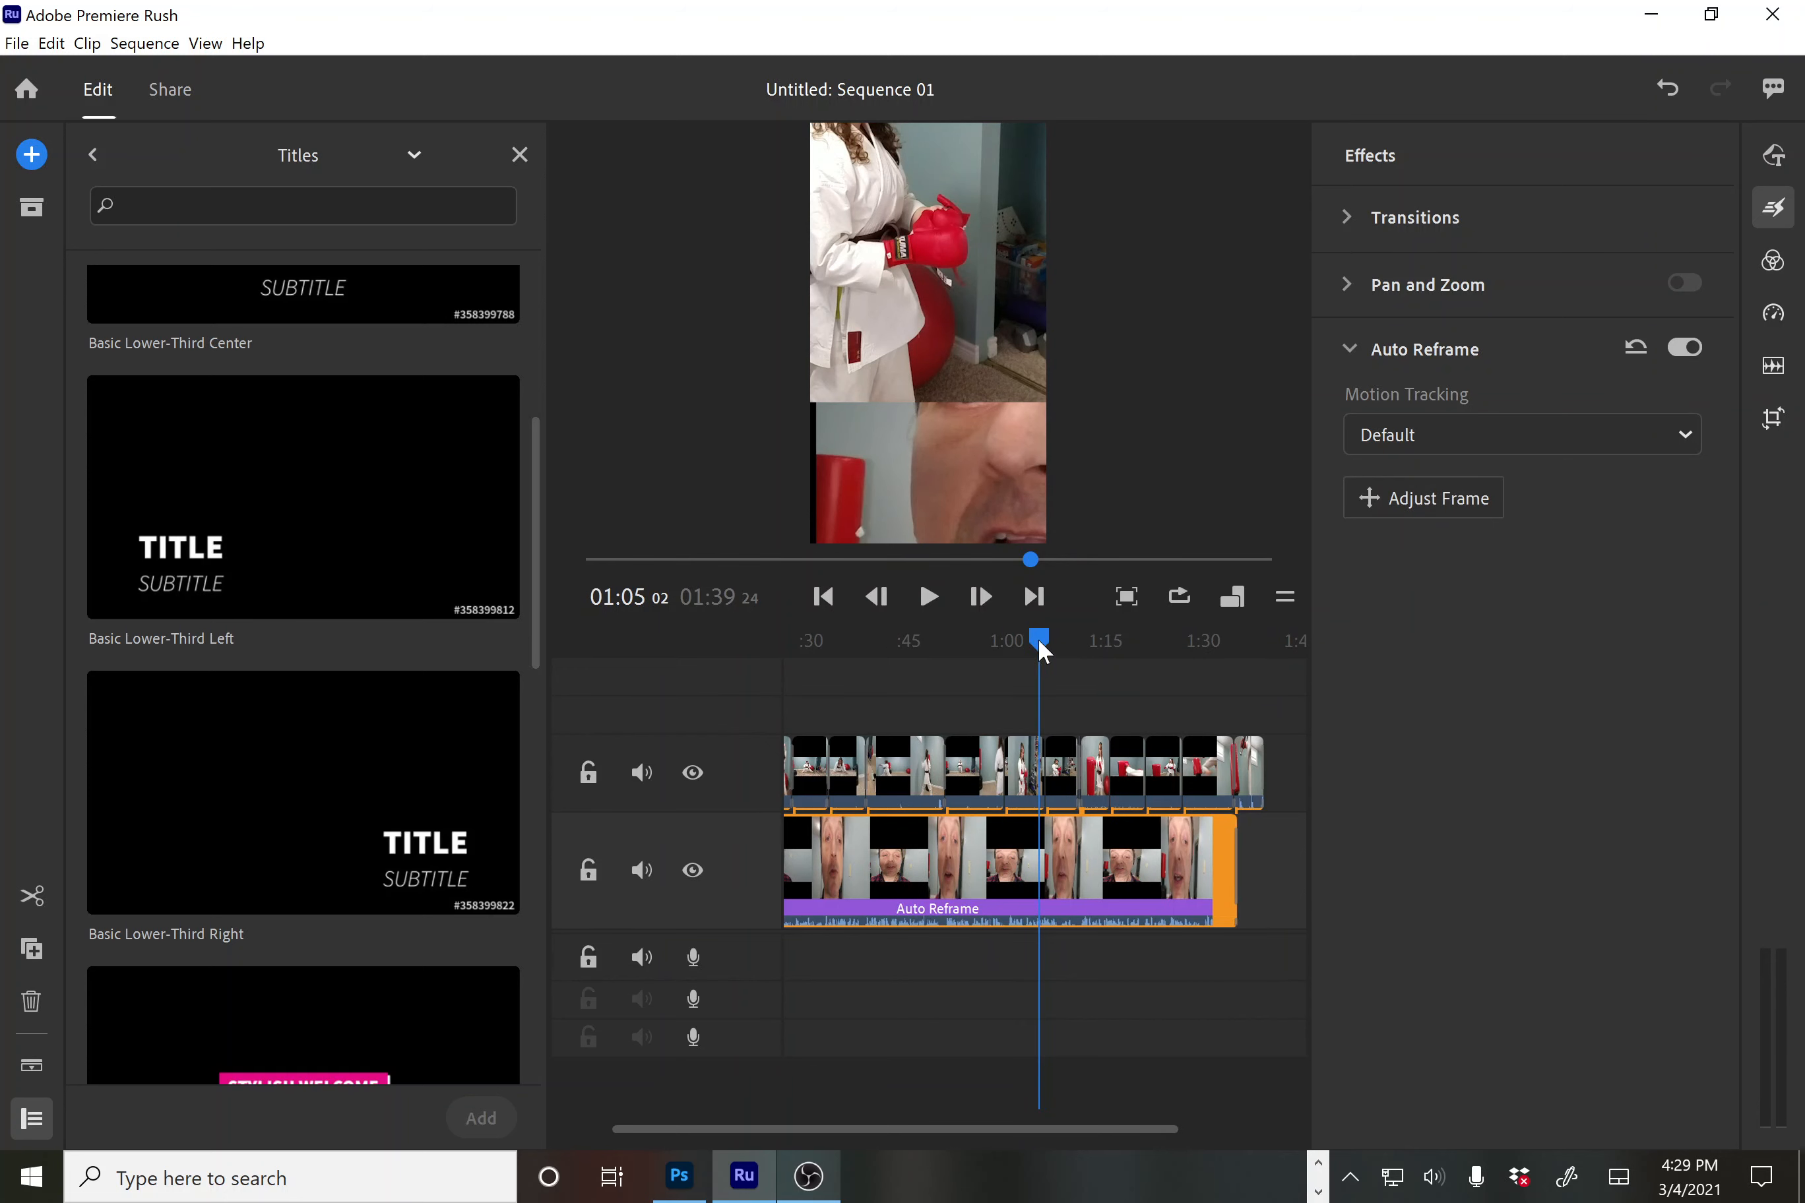
drag(1035, 637, 1051, 660)
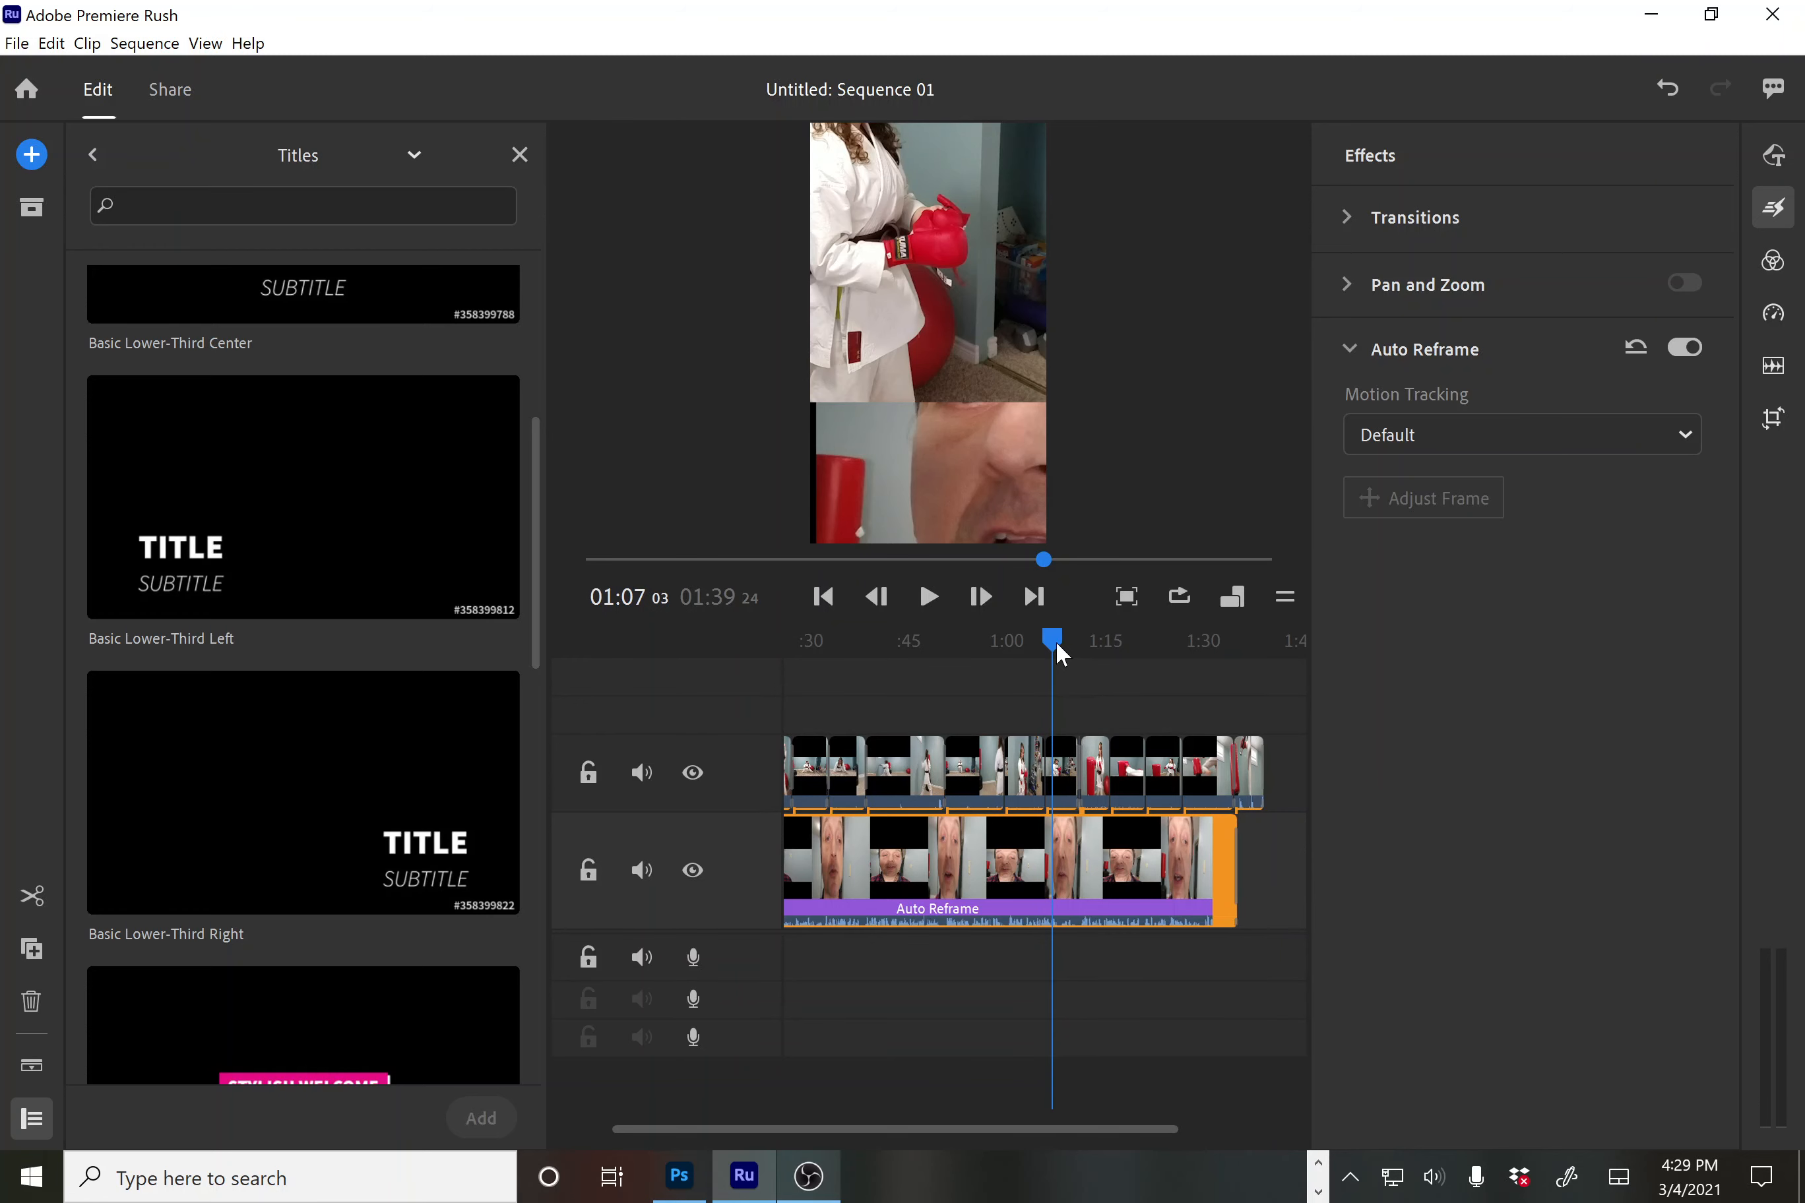
scroll(1055, 645, up, 3)
click(1048, 640)
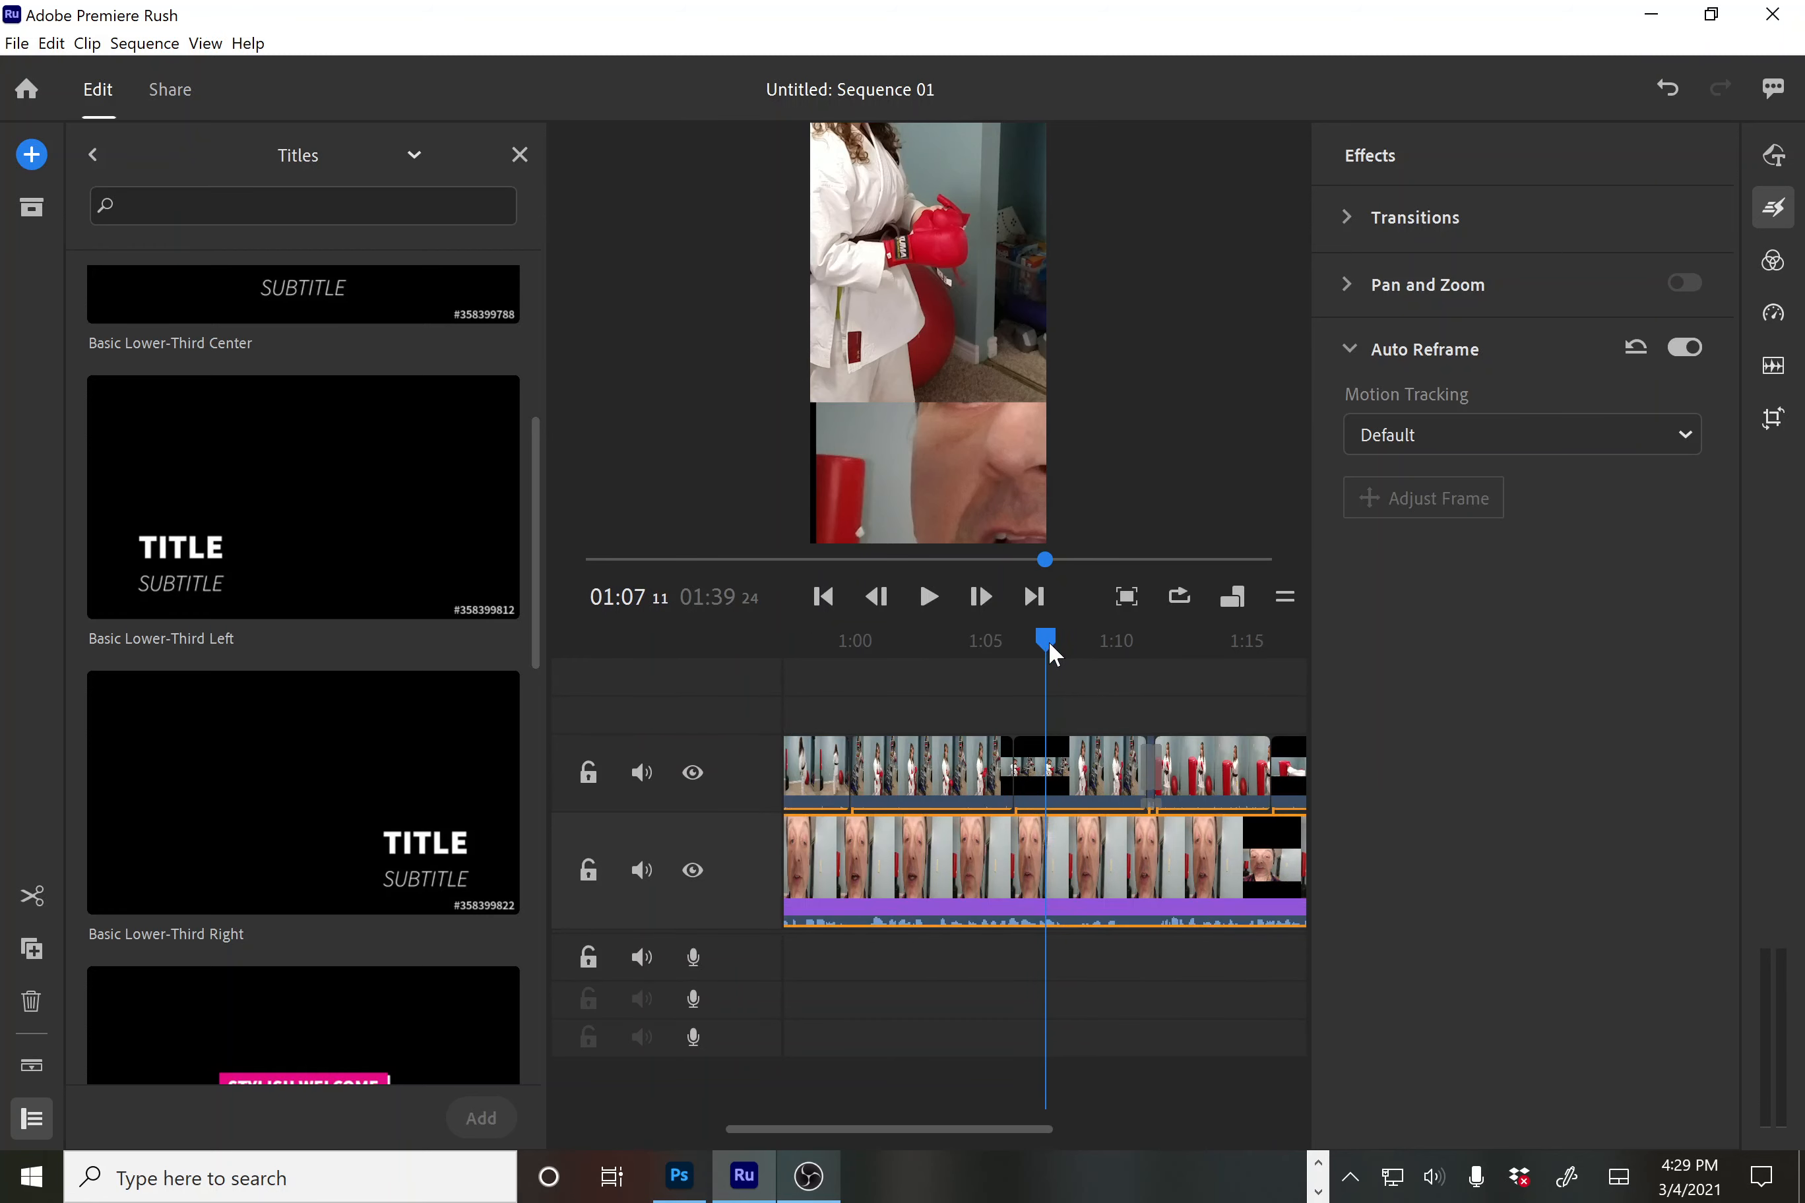
click(1052, 773)
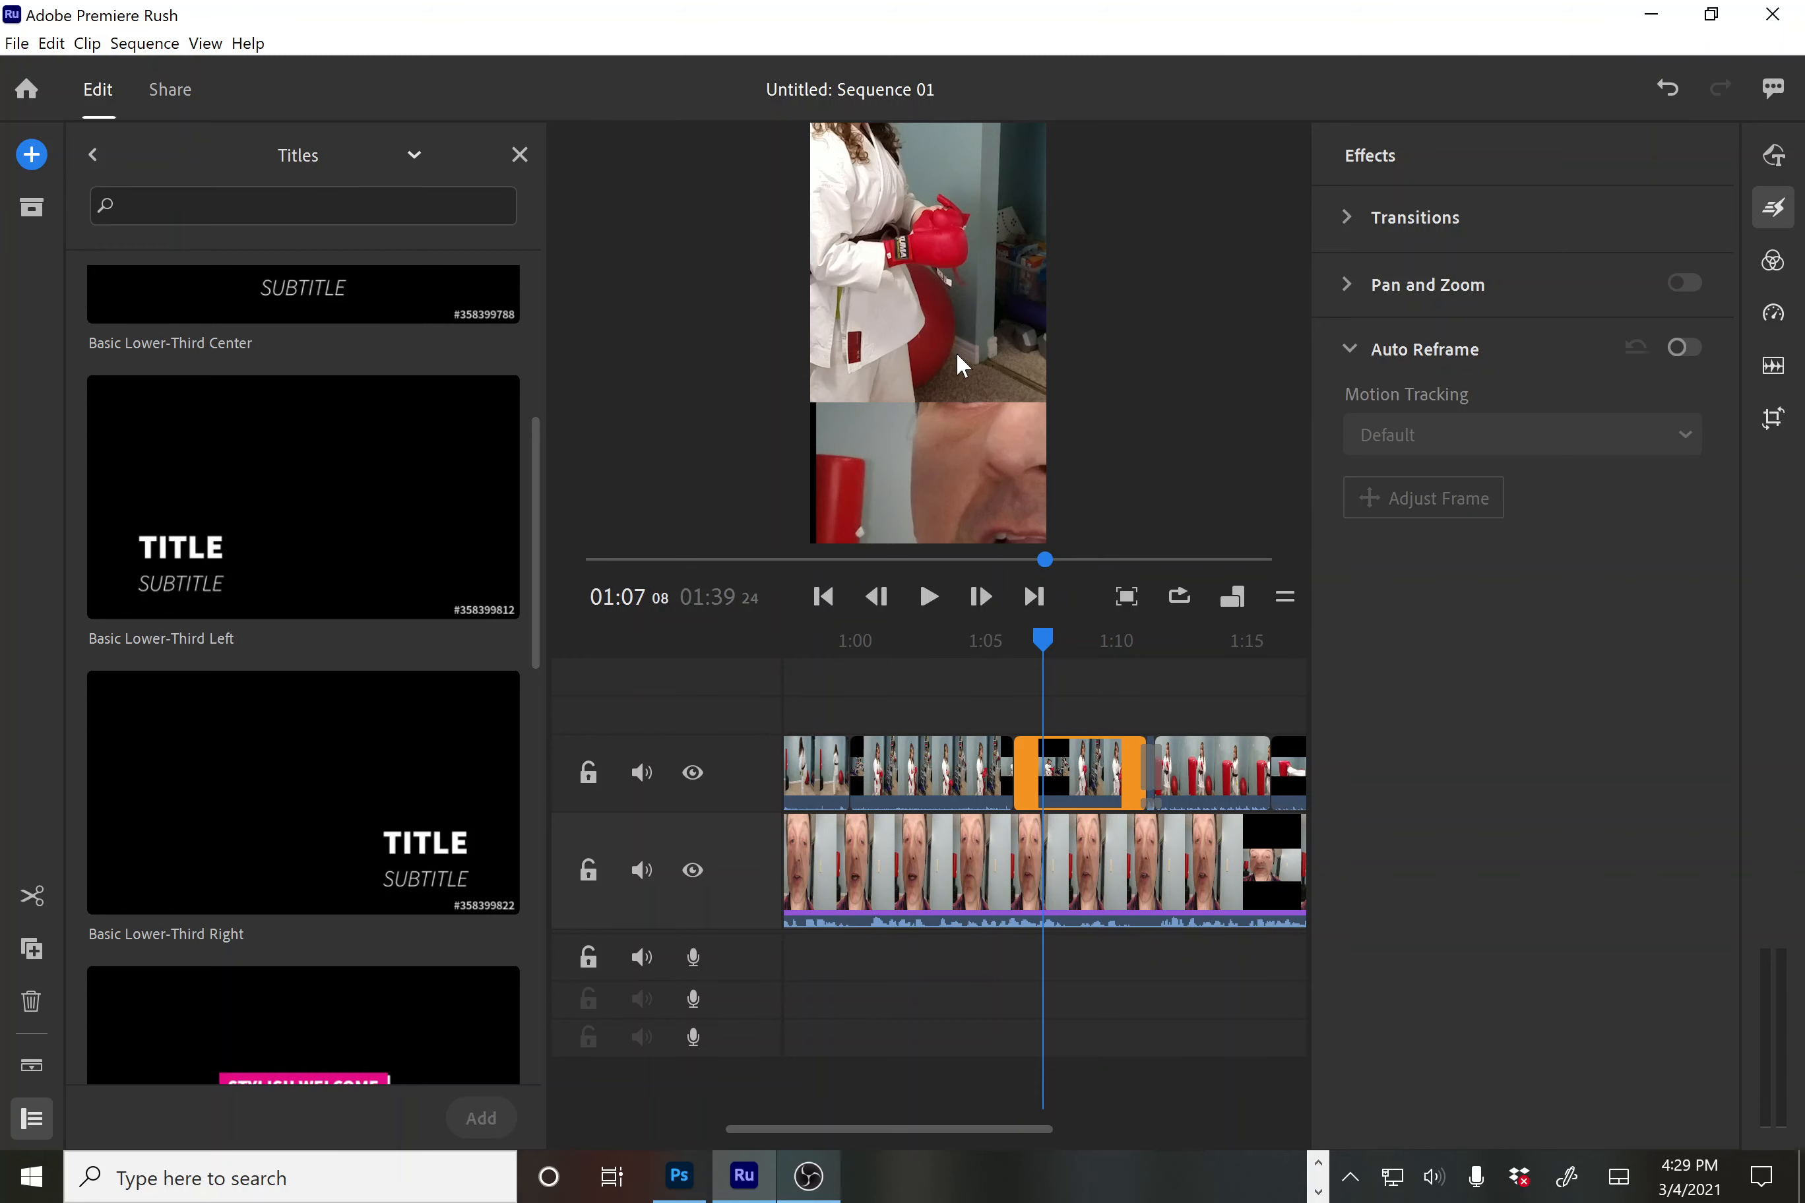
click(1033, 640)
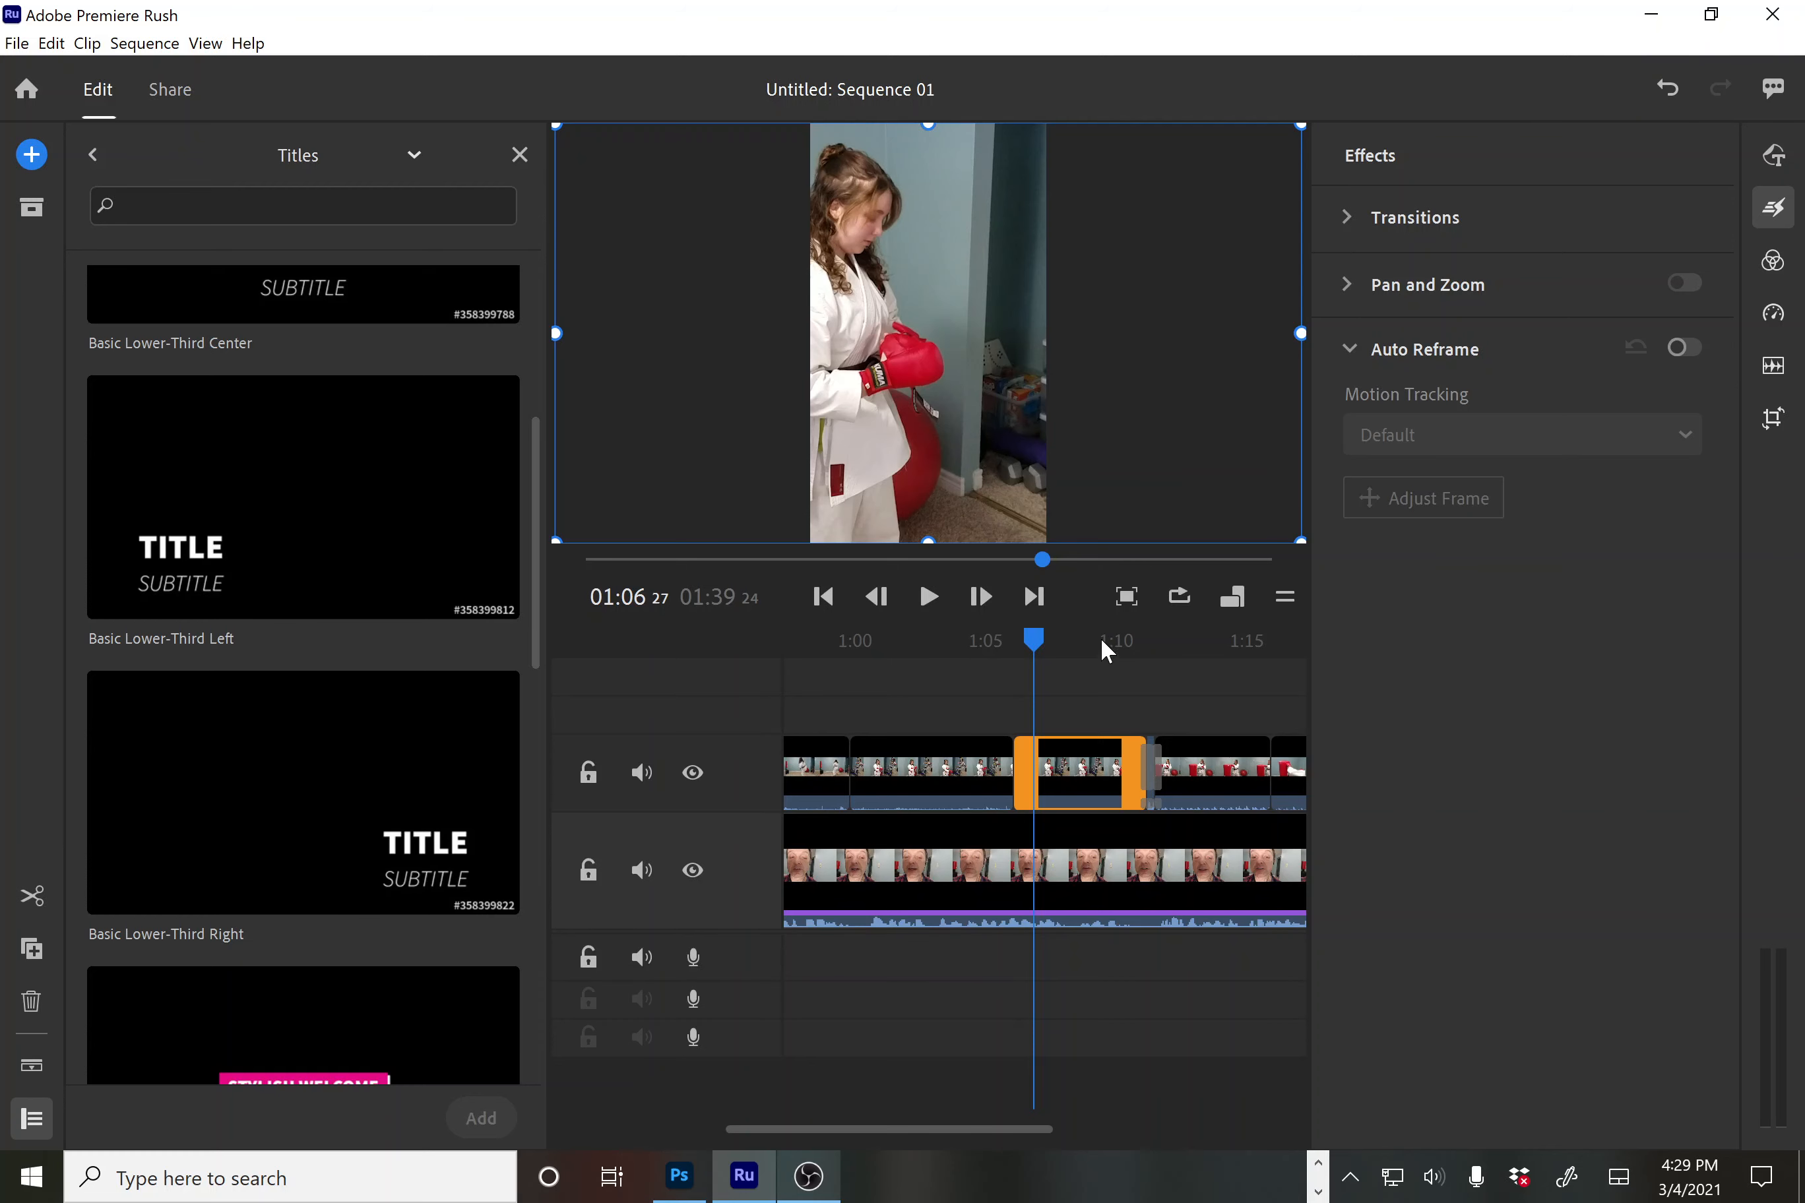
drag(1036, 642, 1000, 730)
Move the karate overlay clip just before 1:05 down and slightly right in the frame
click(983, 755)
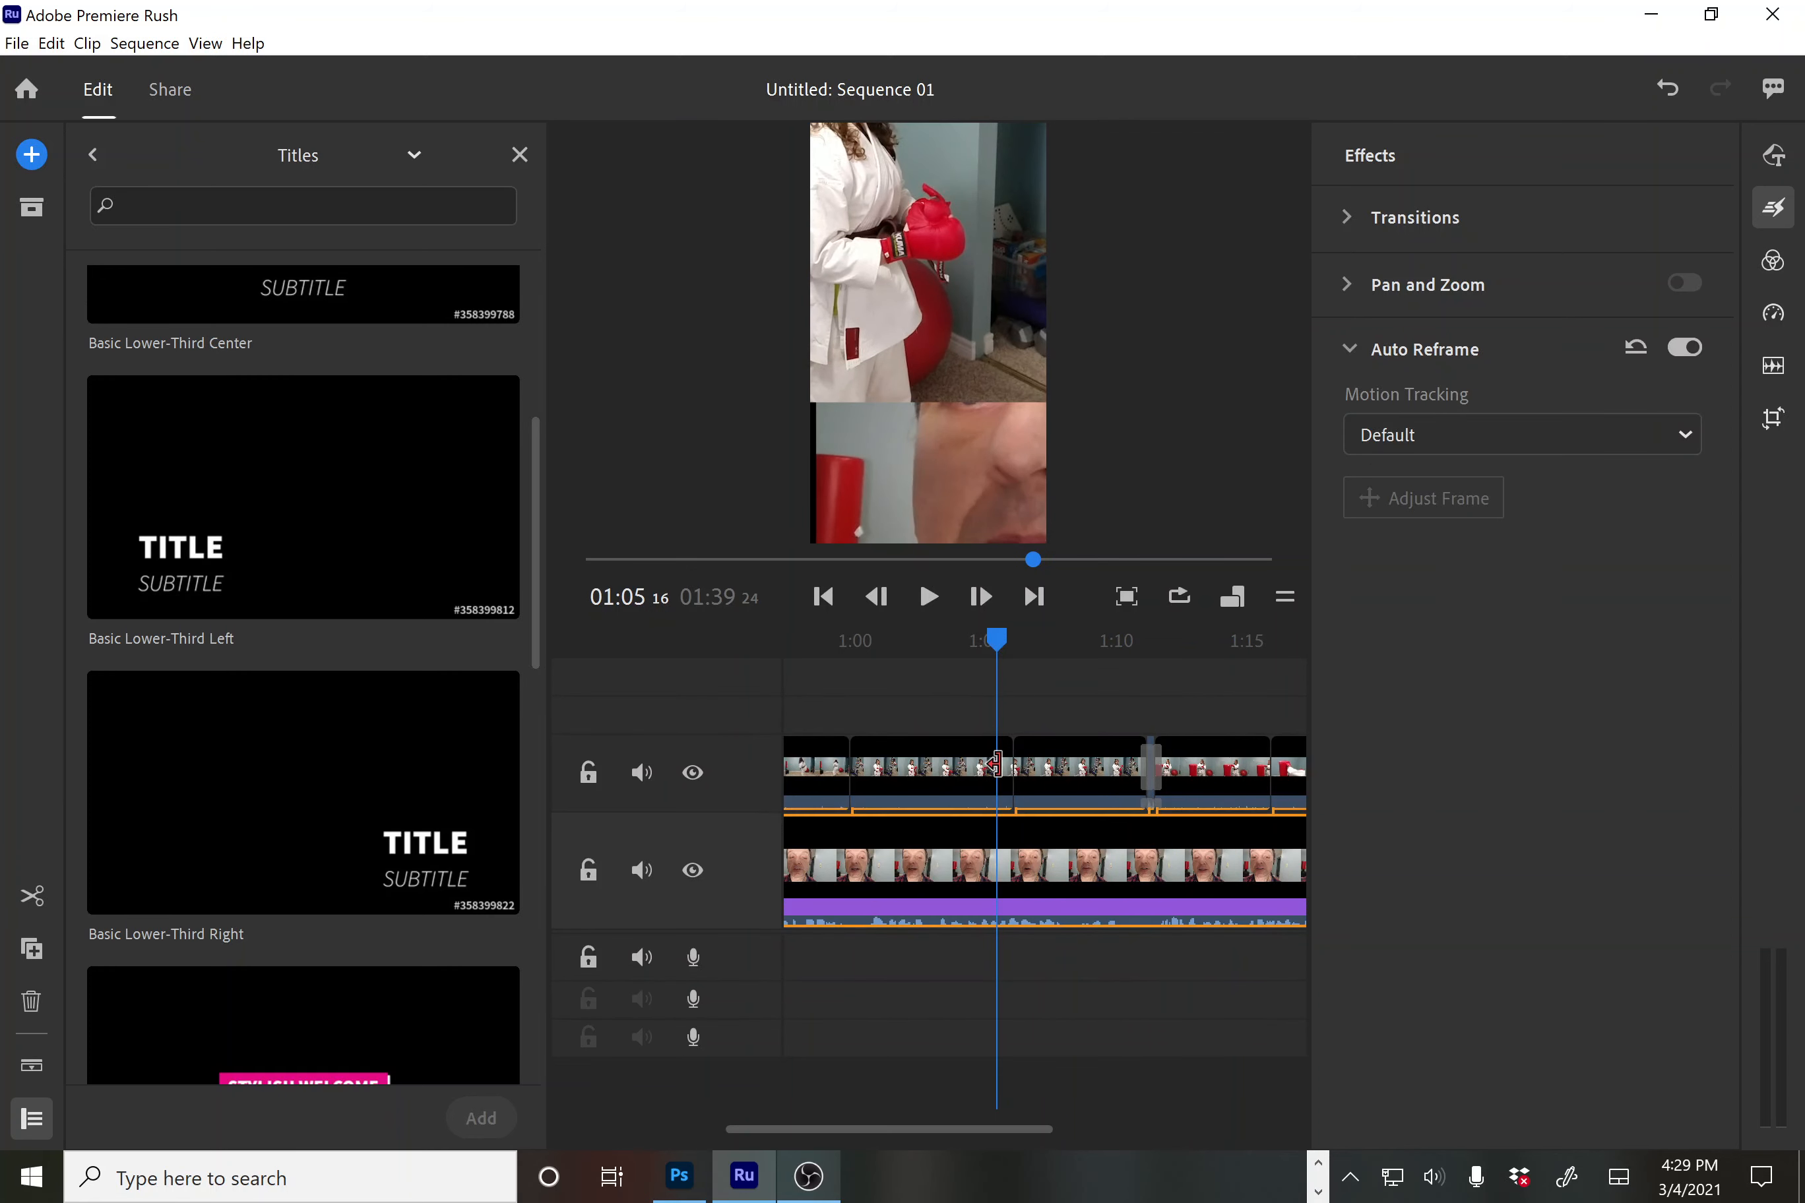
click(985, 772)
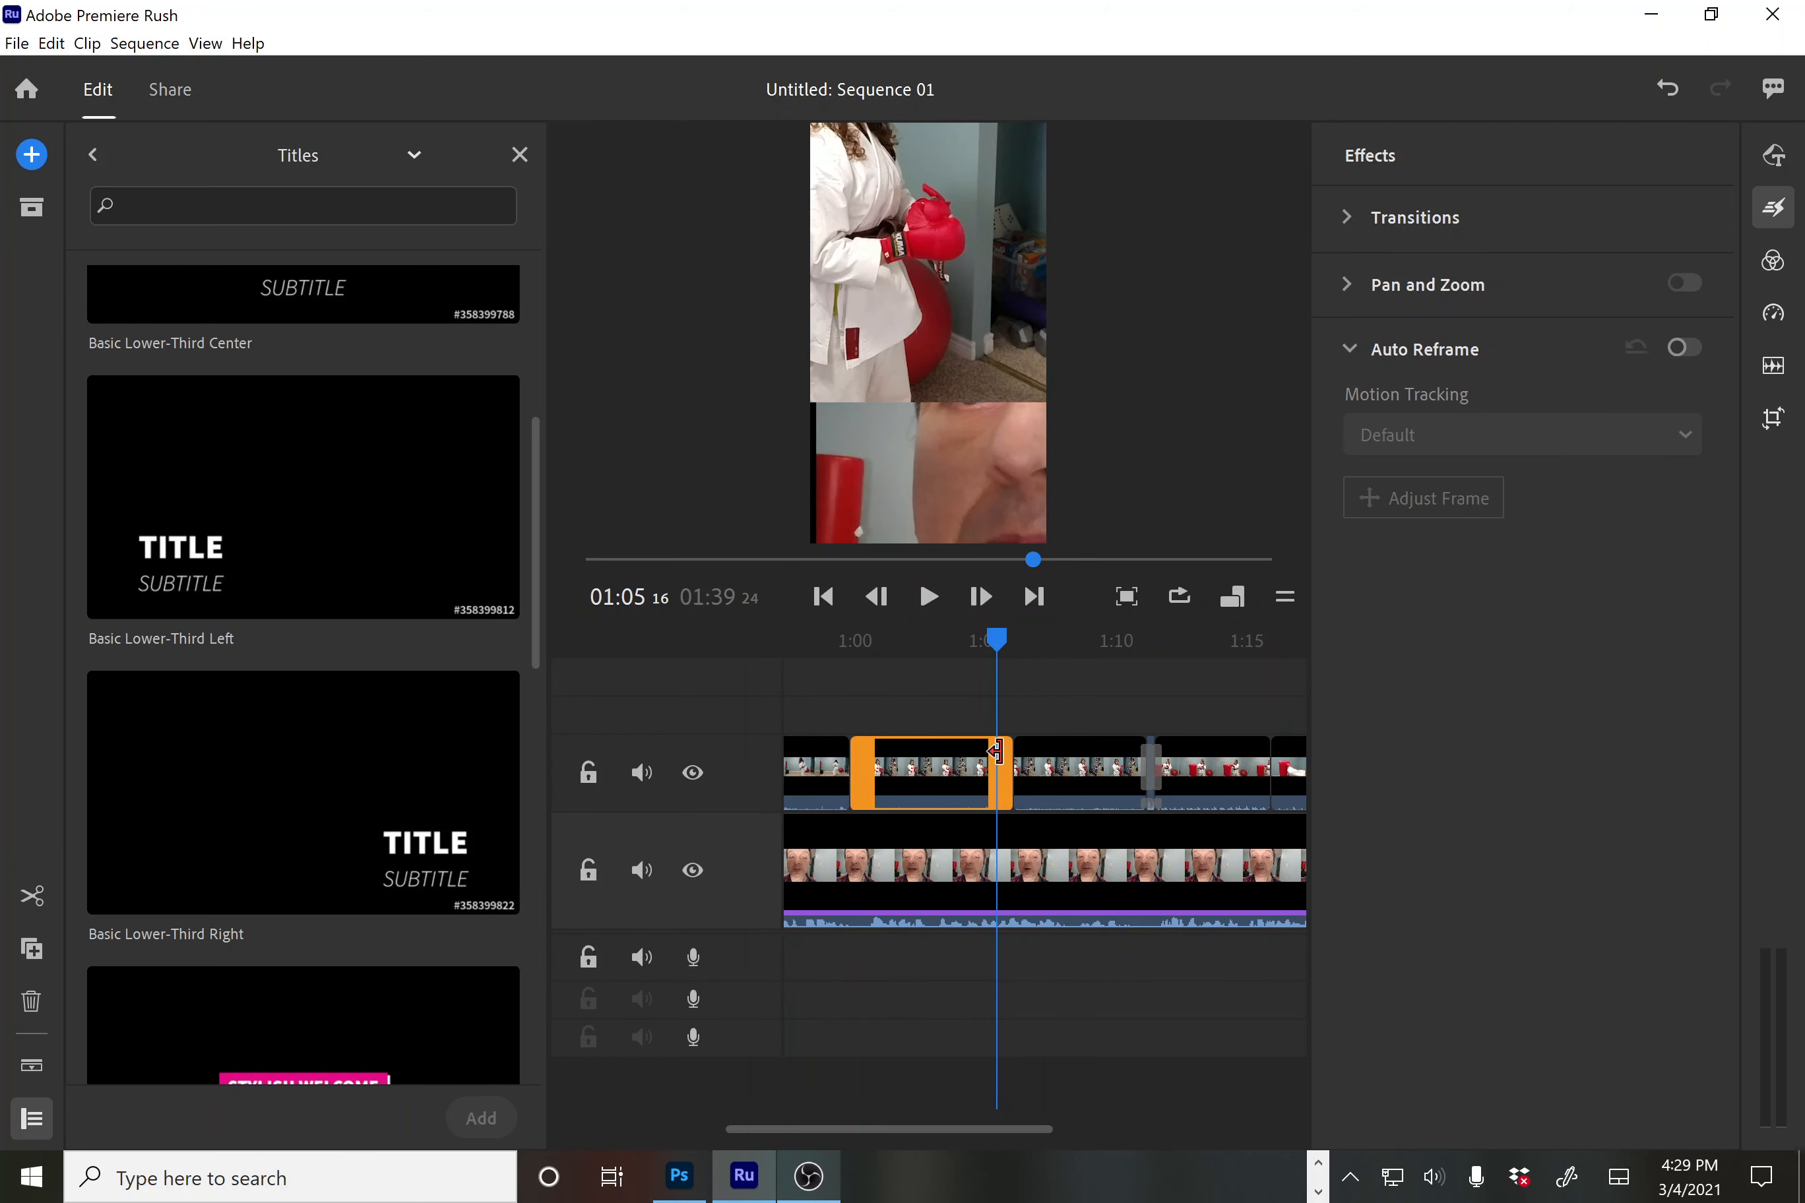
click(934, 326)
drag(946, 311, 959, 452)
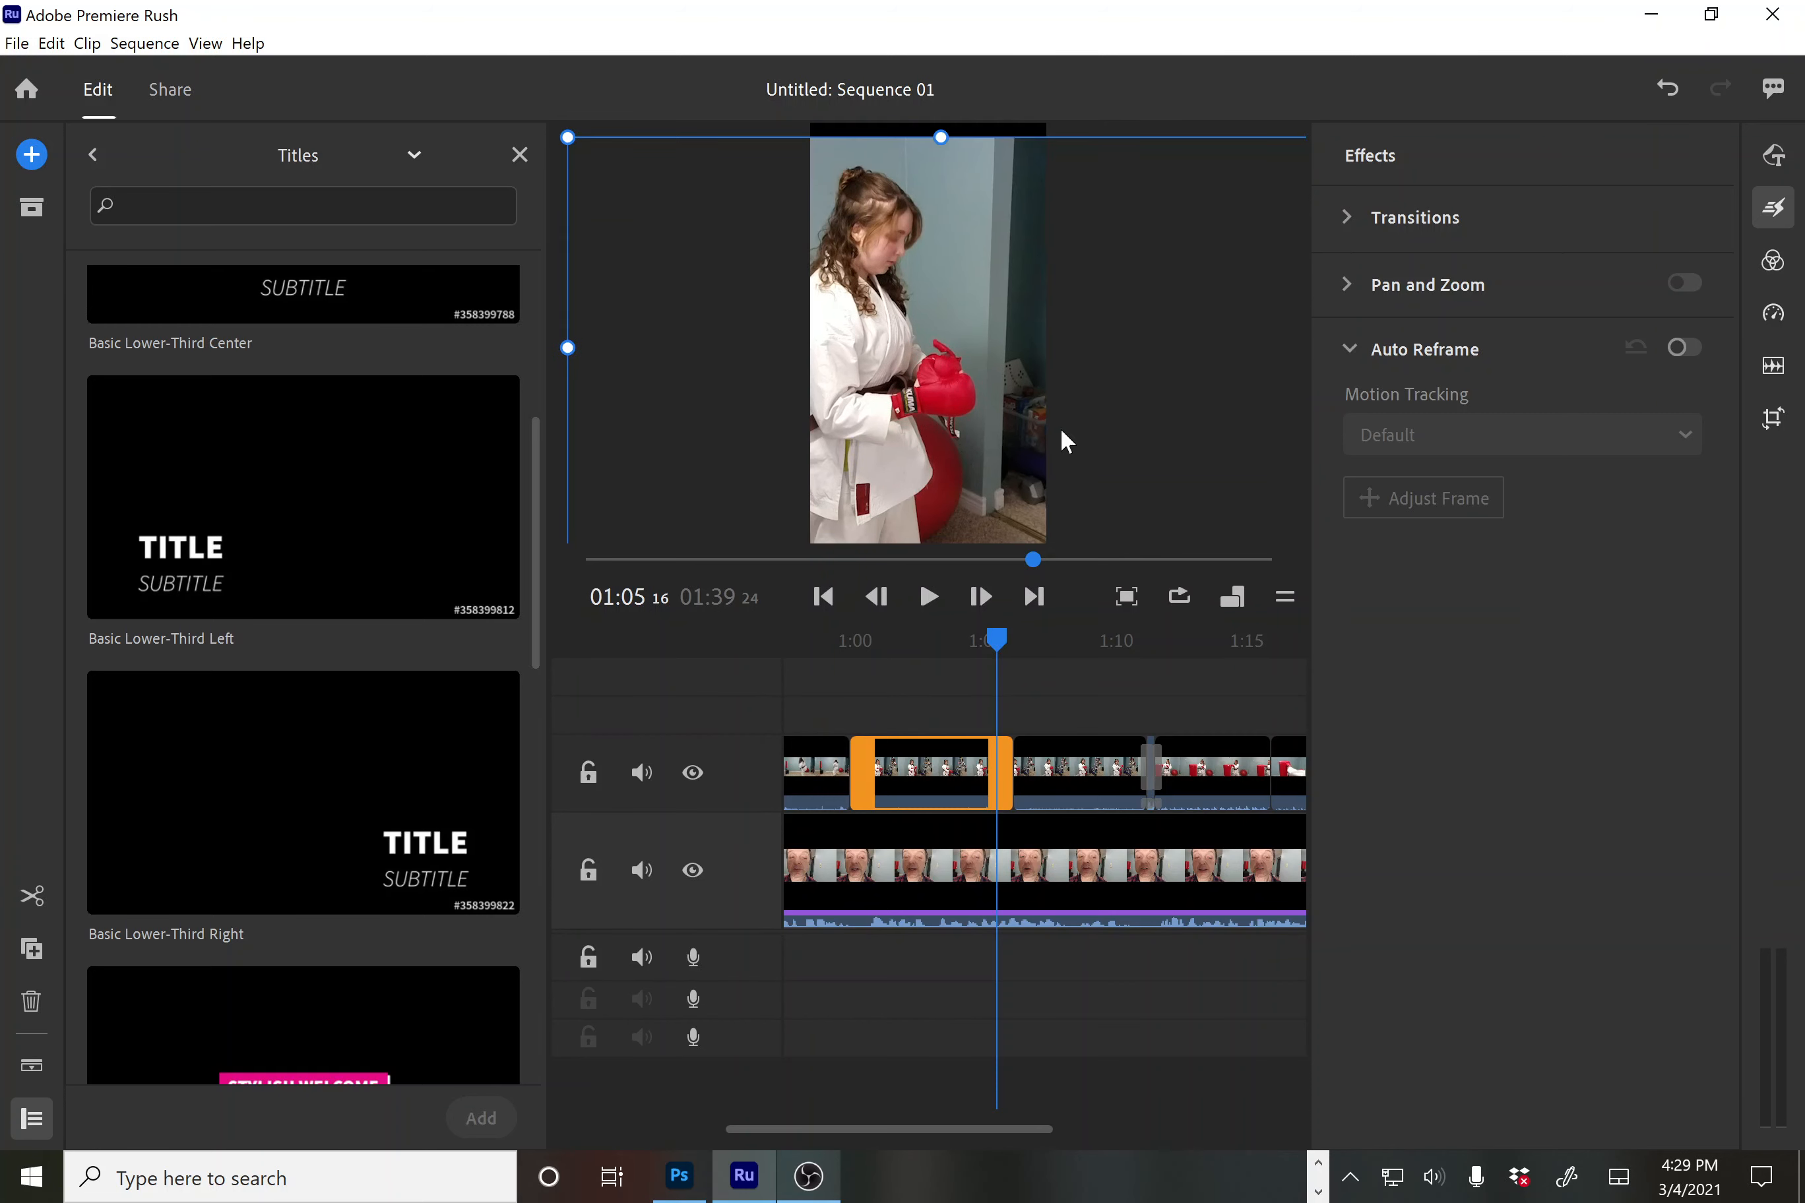
drag(1000, 637, 952, 664)
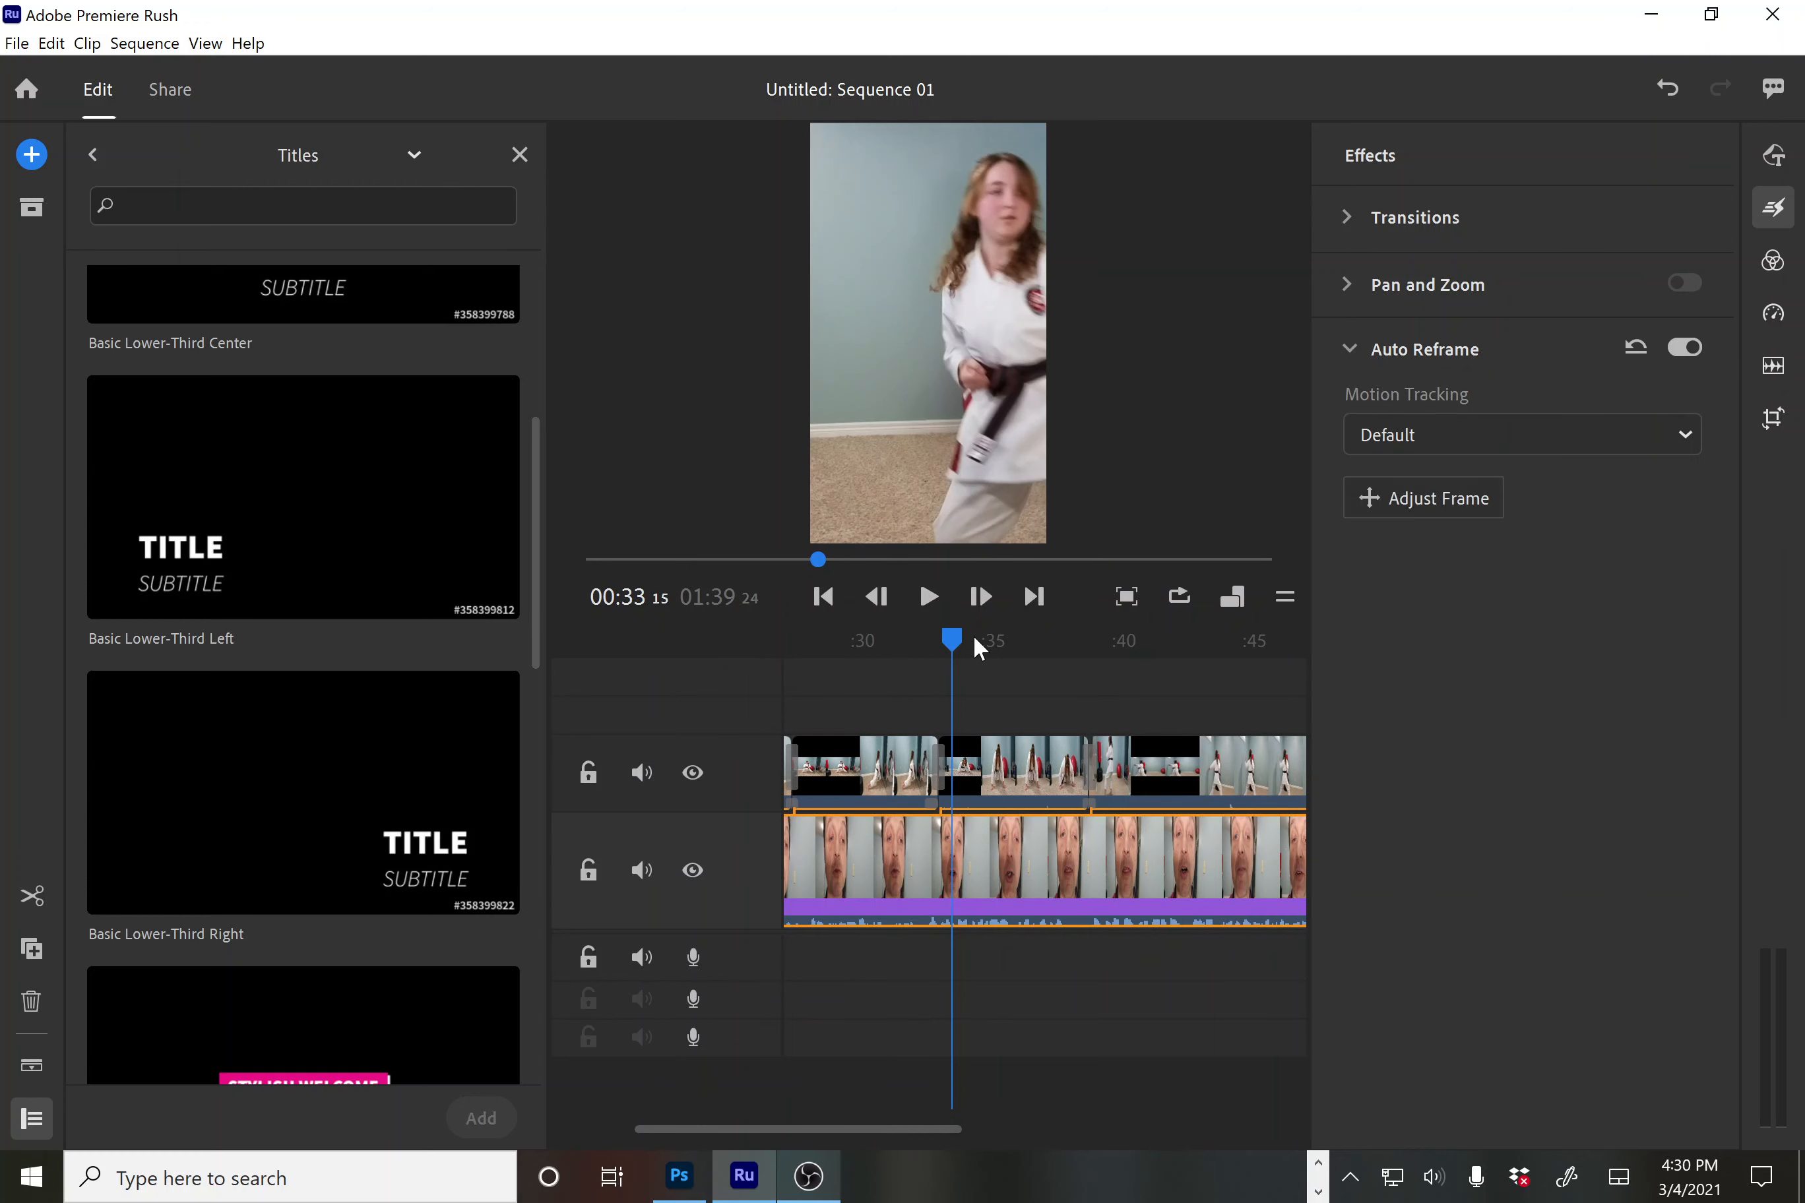
Play the preview briefly, switch the sequence to 16:9 widescreen, and minimize Premiere Rush
key(space)
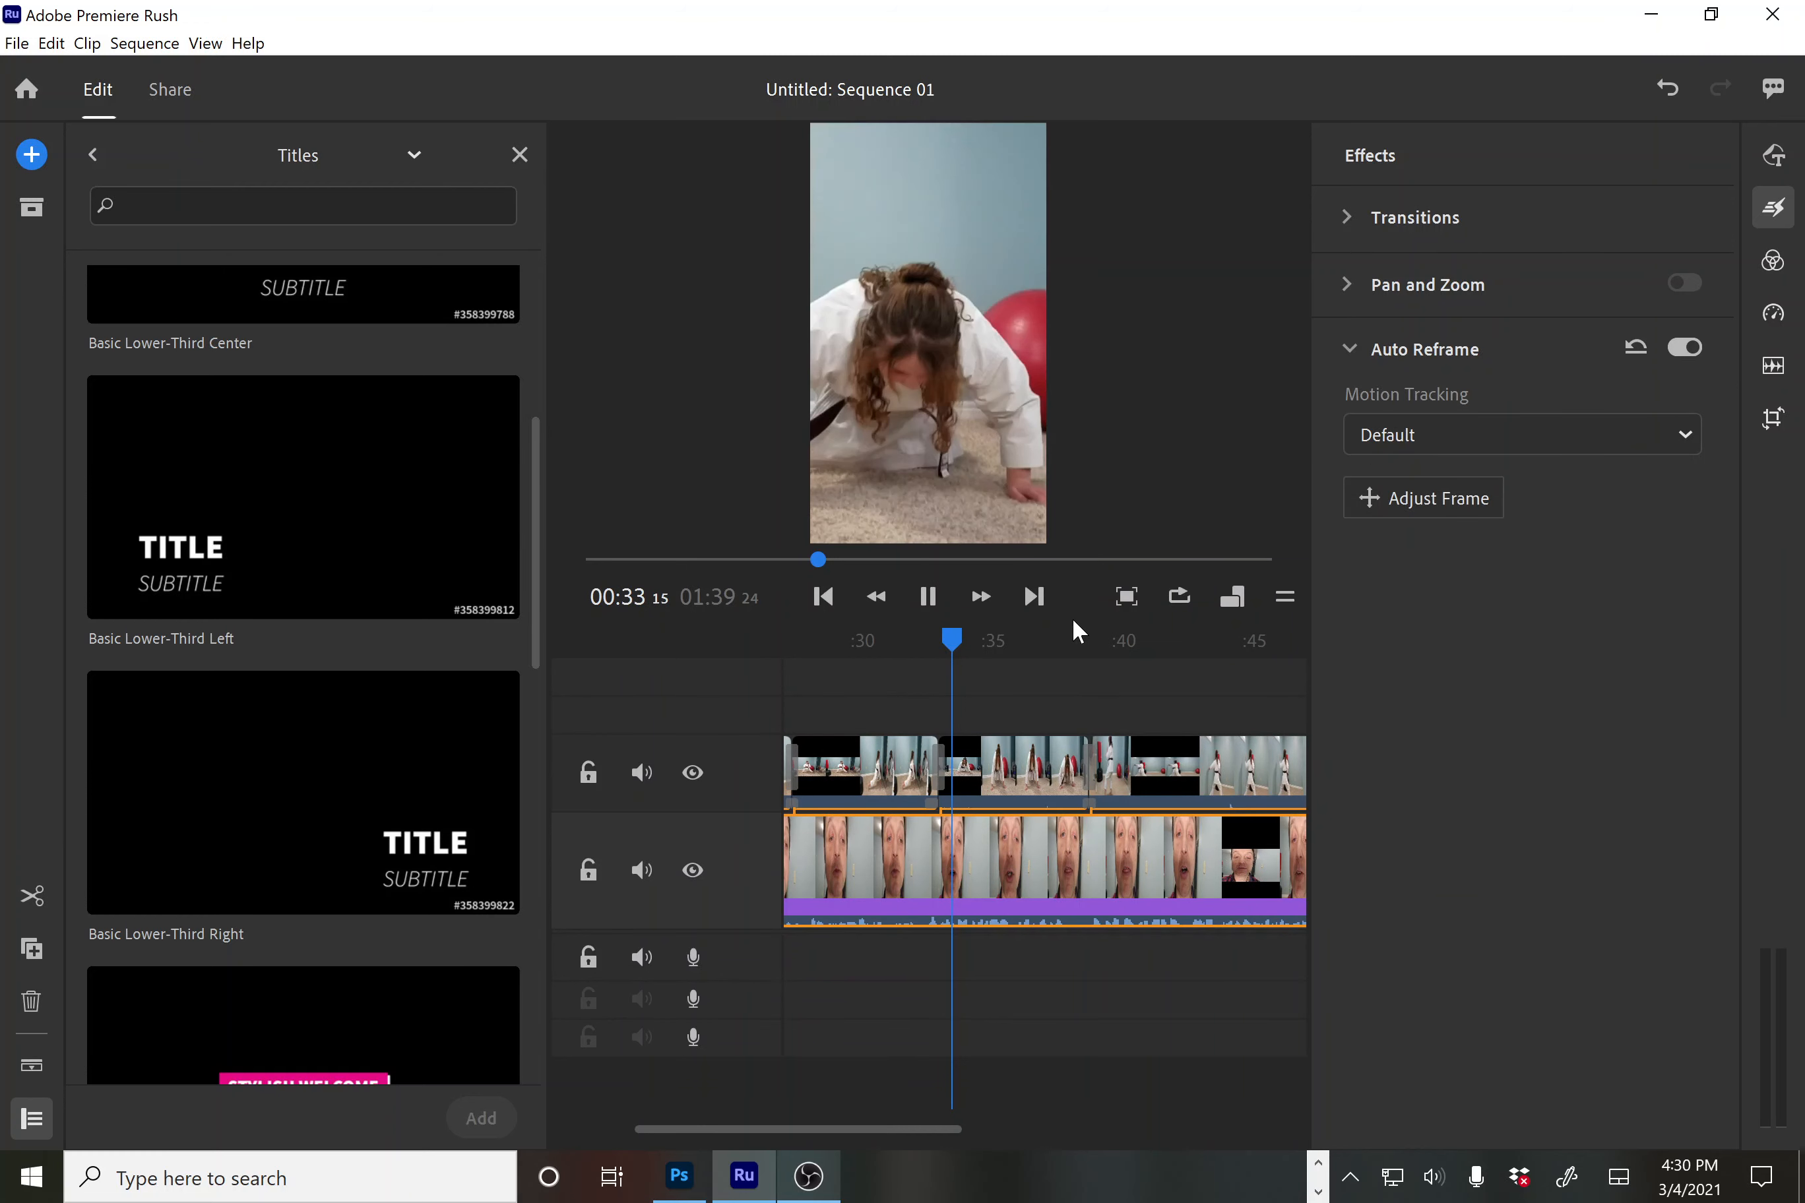
key(space)
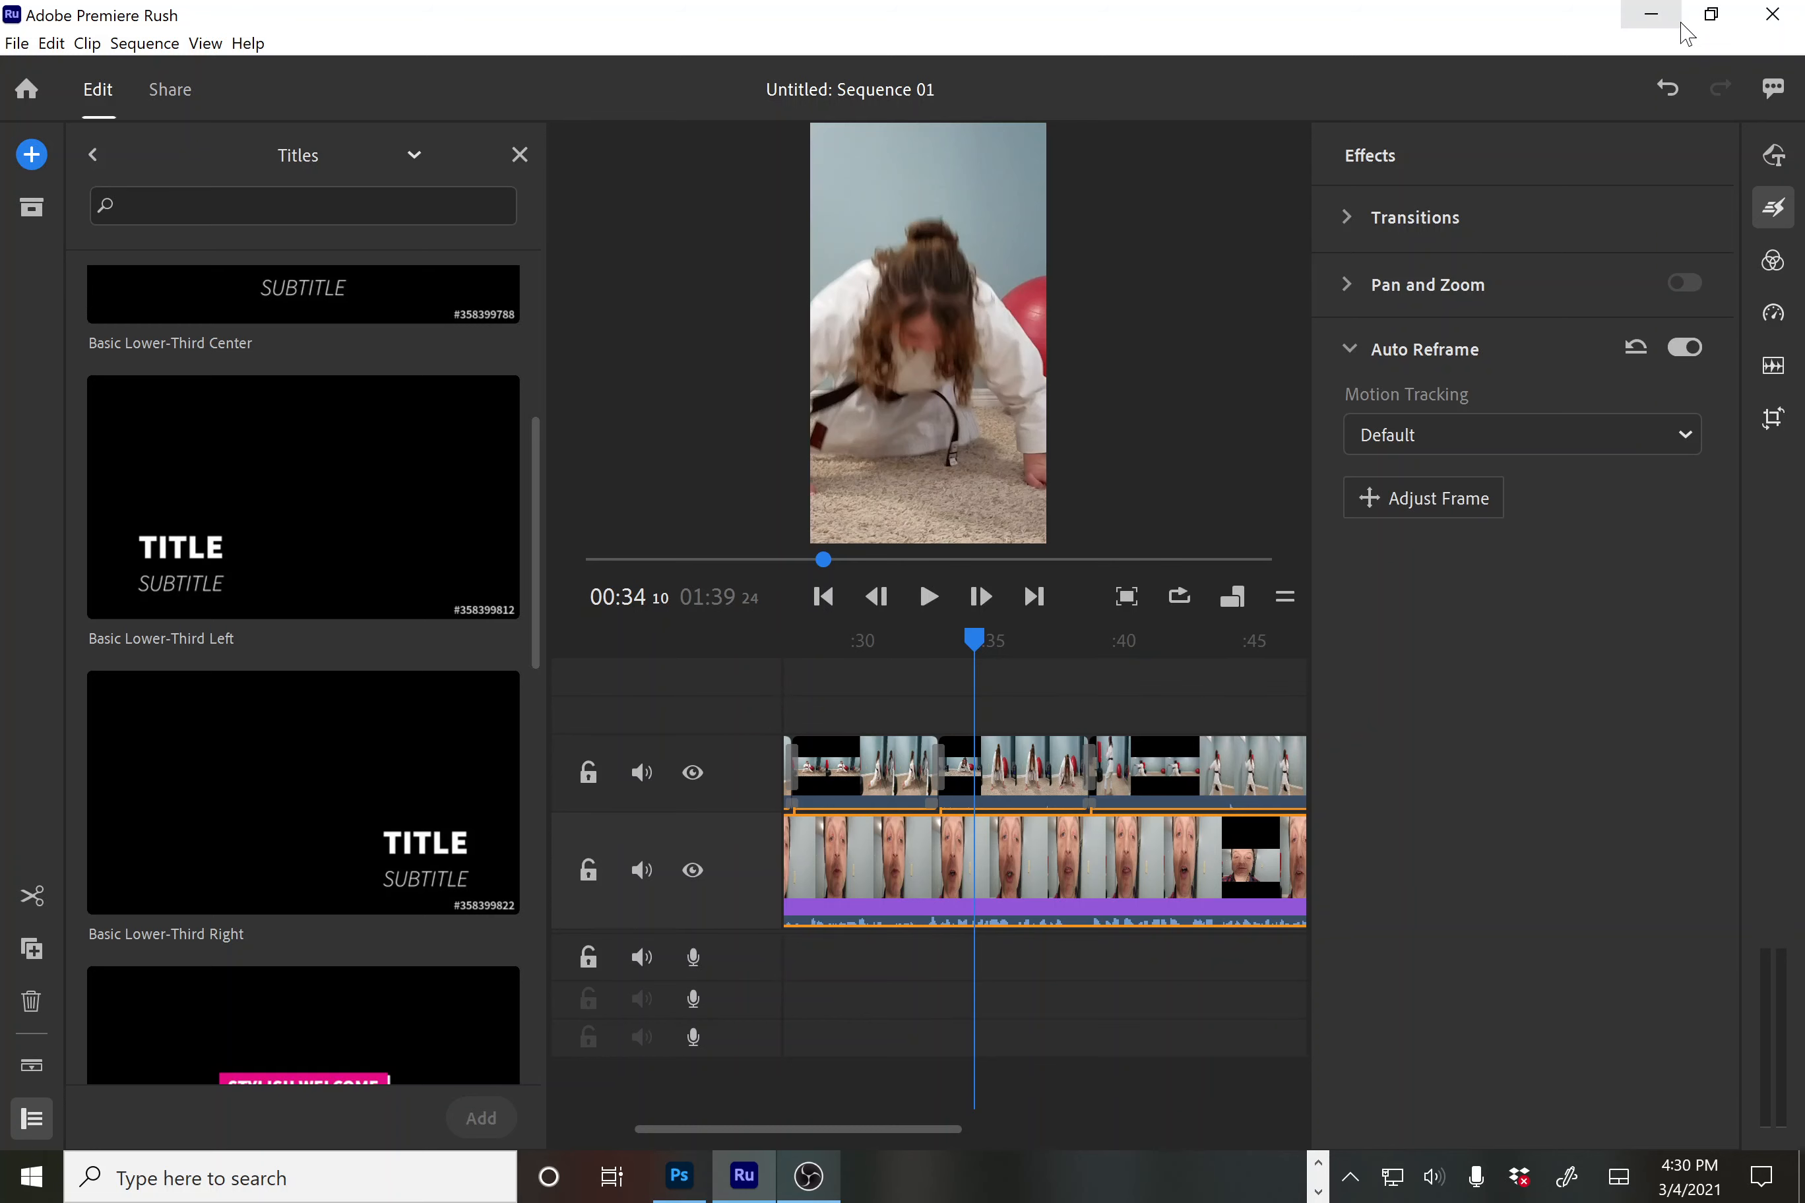
click(1245, 592)
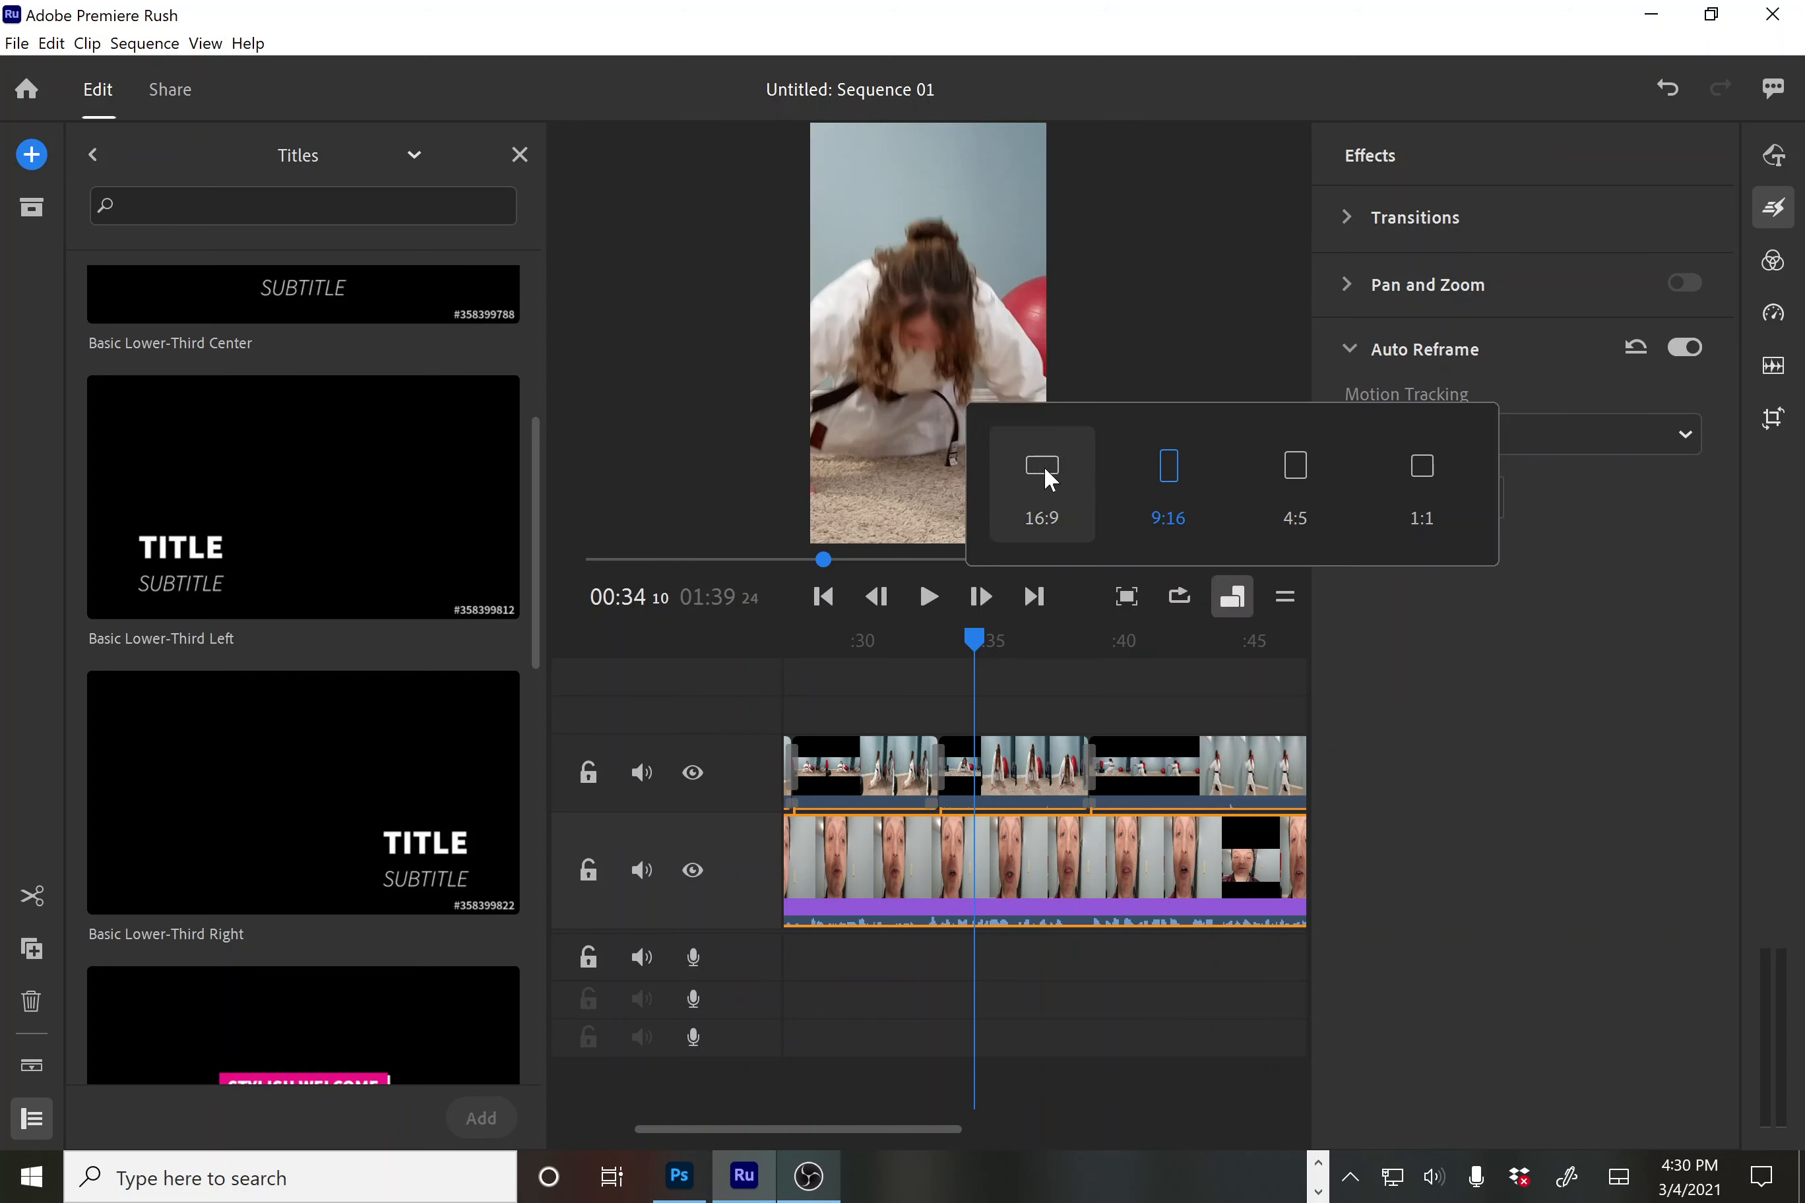
click(1044, 470)
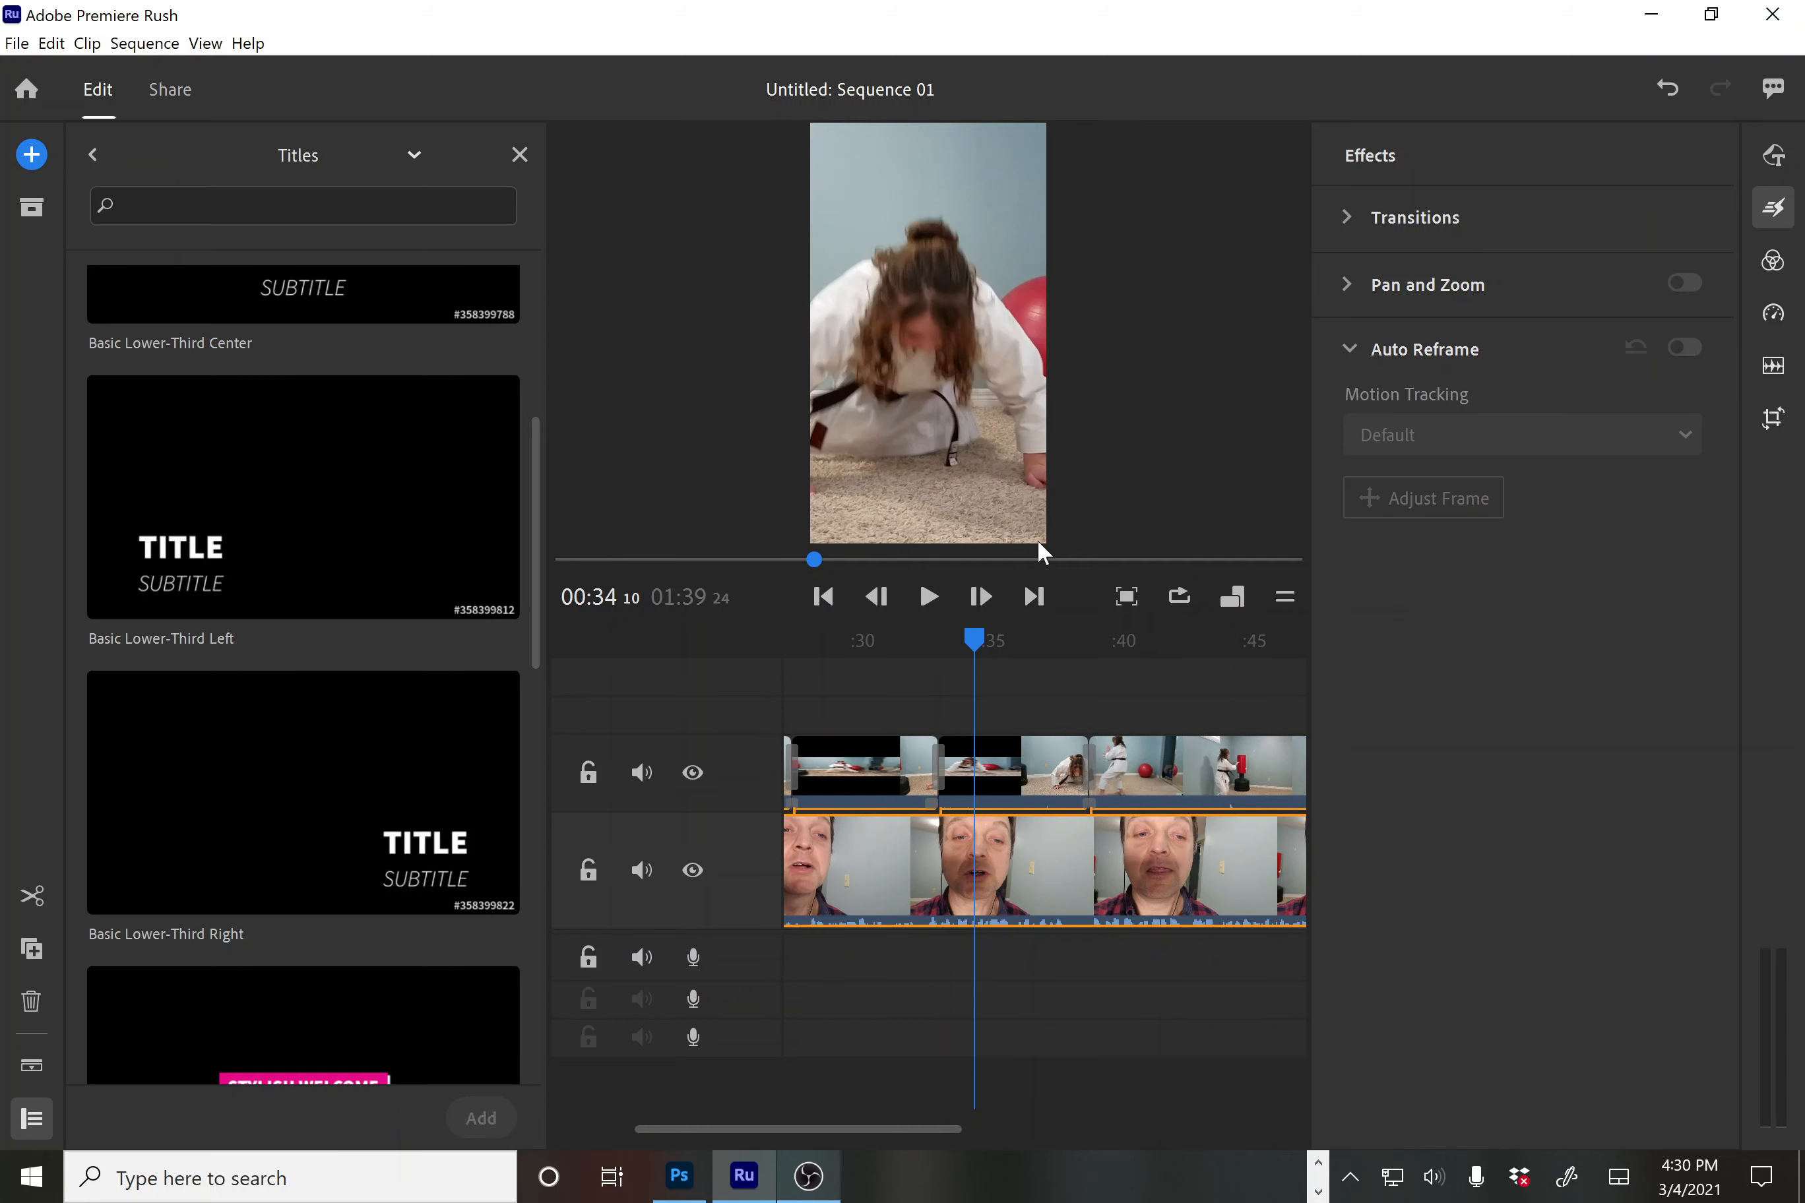
drag(978, 648, 848, 693)
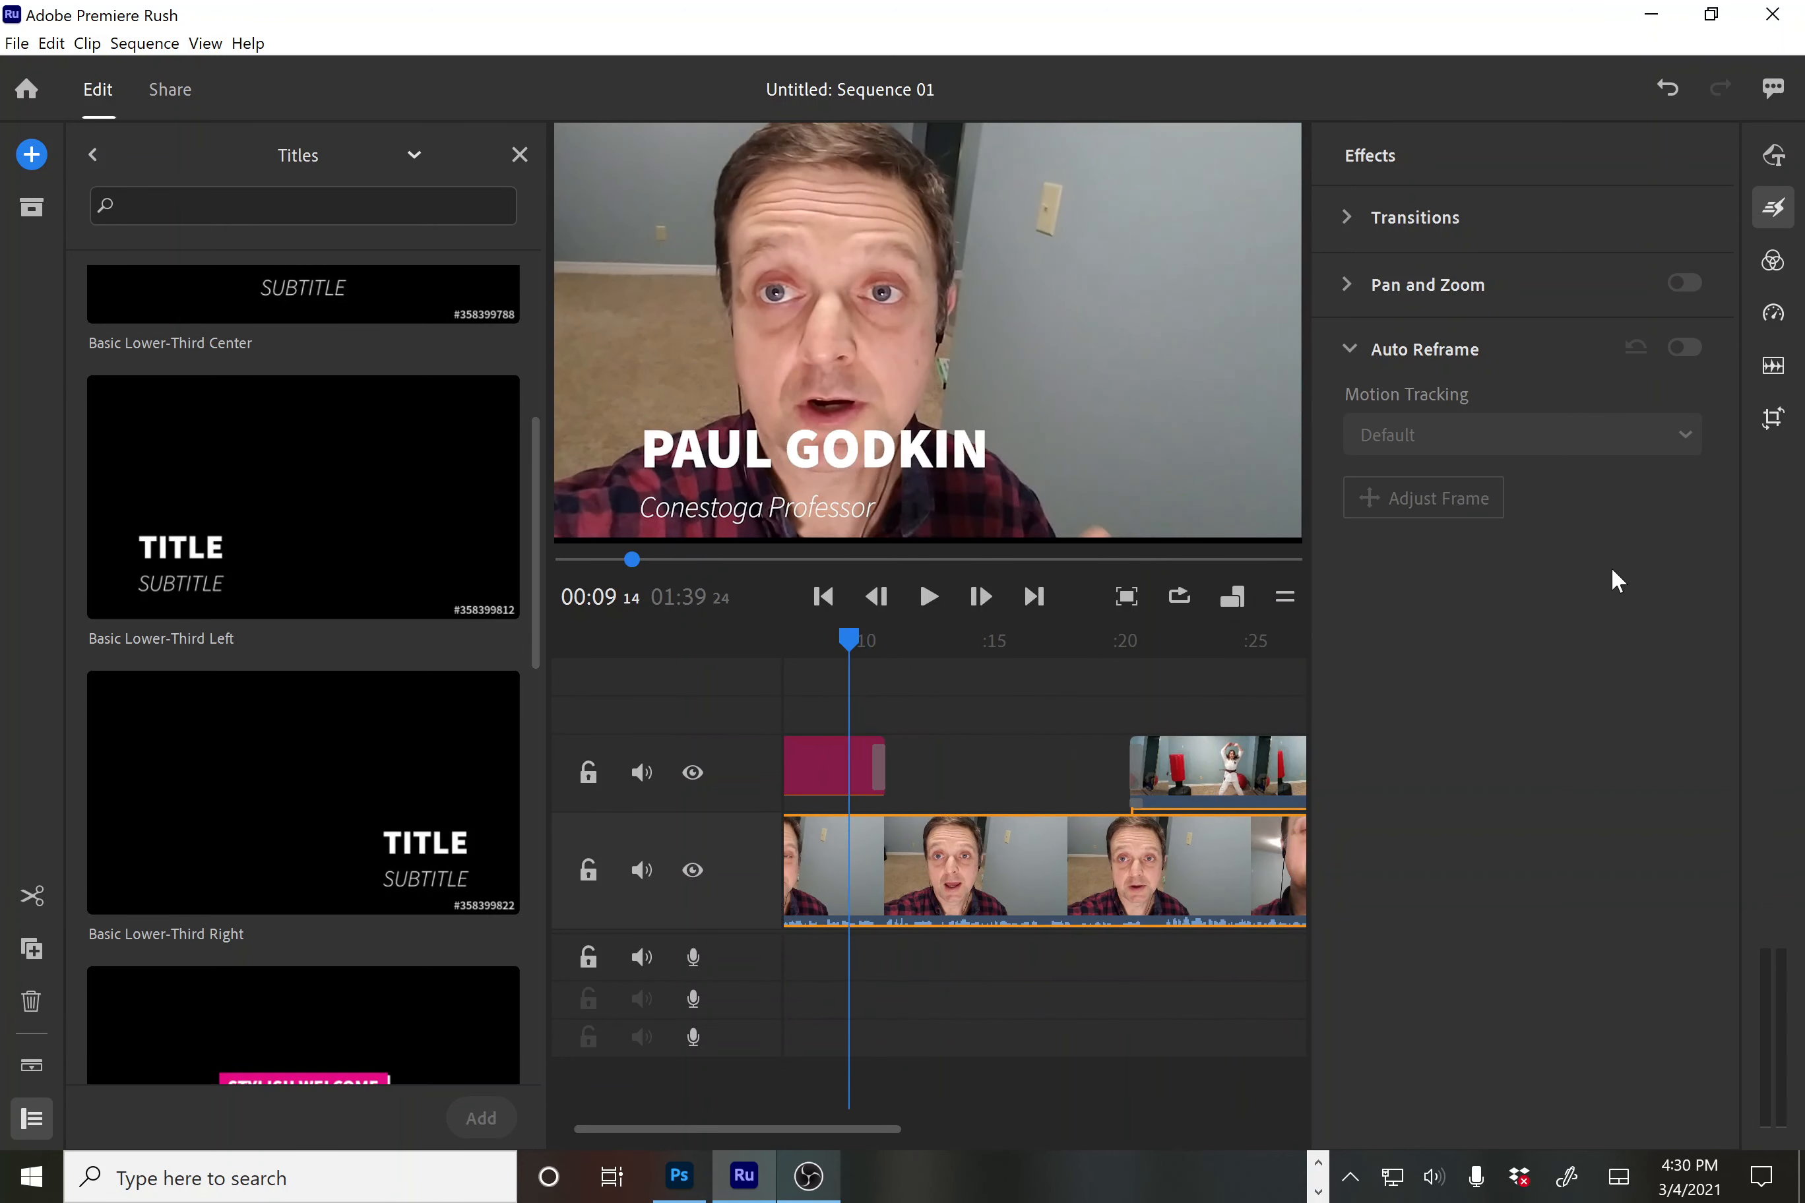
click(1652, 17)
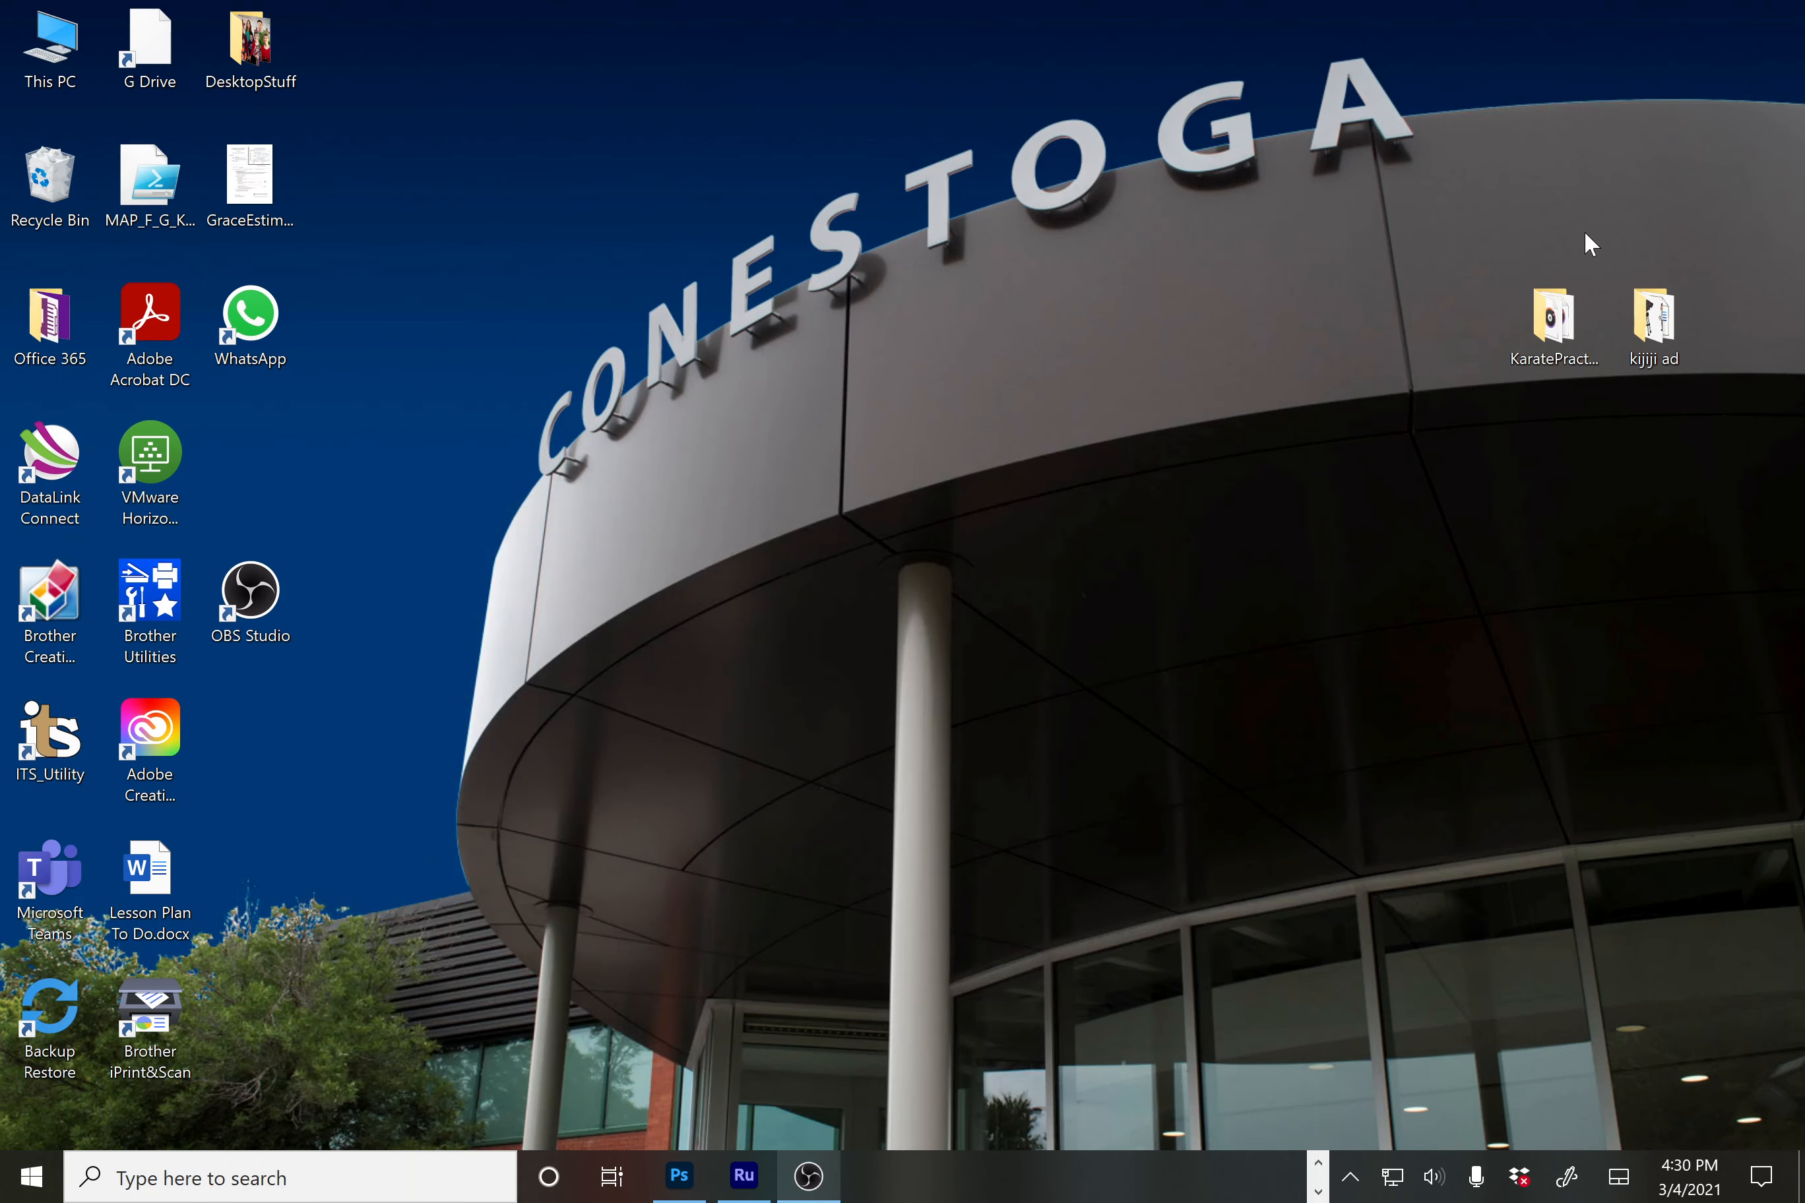
Open Conestoga Karate Logo Jan 2017 (1).psd from the desktop KaratePractice folder in Photoshop
double_click(1555, 330)
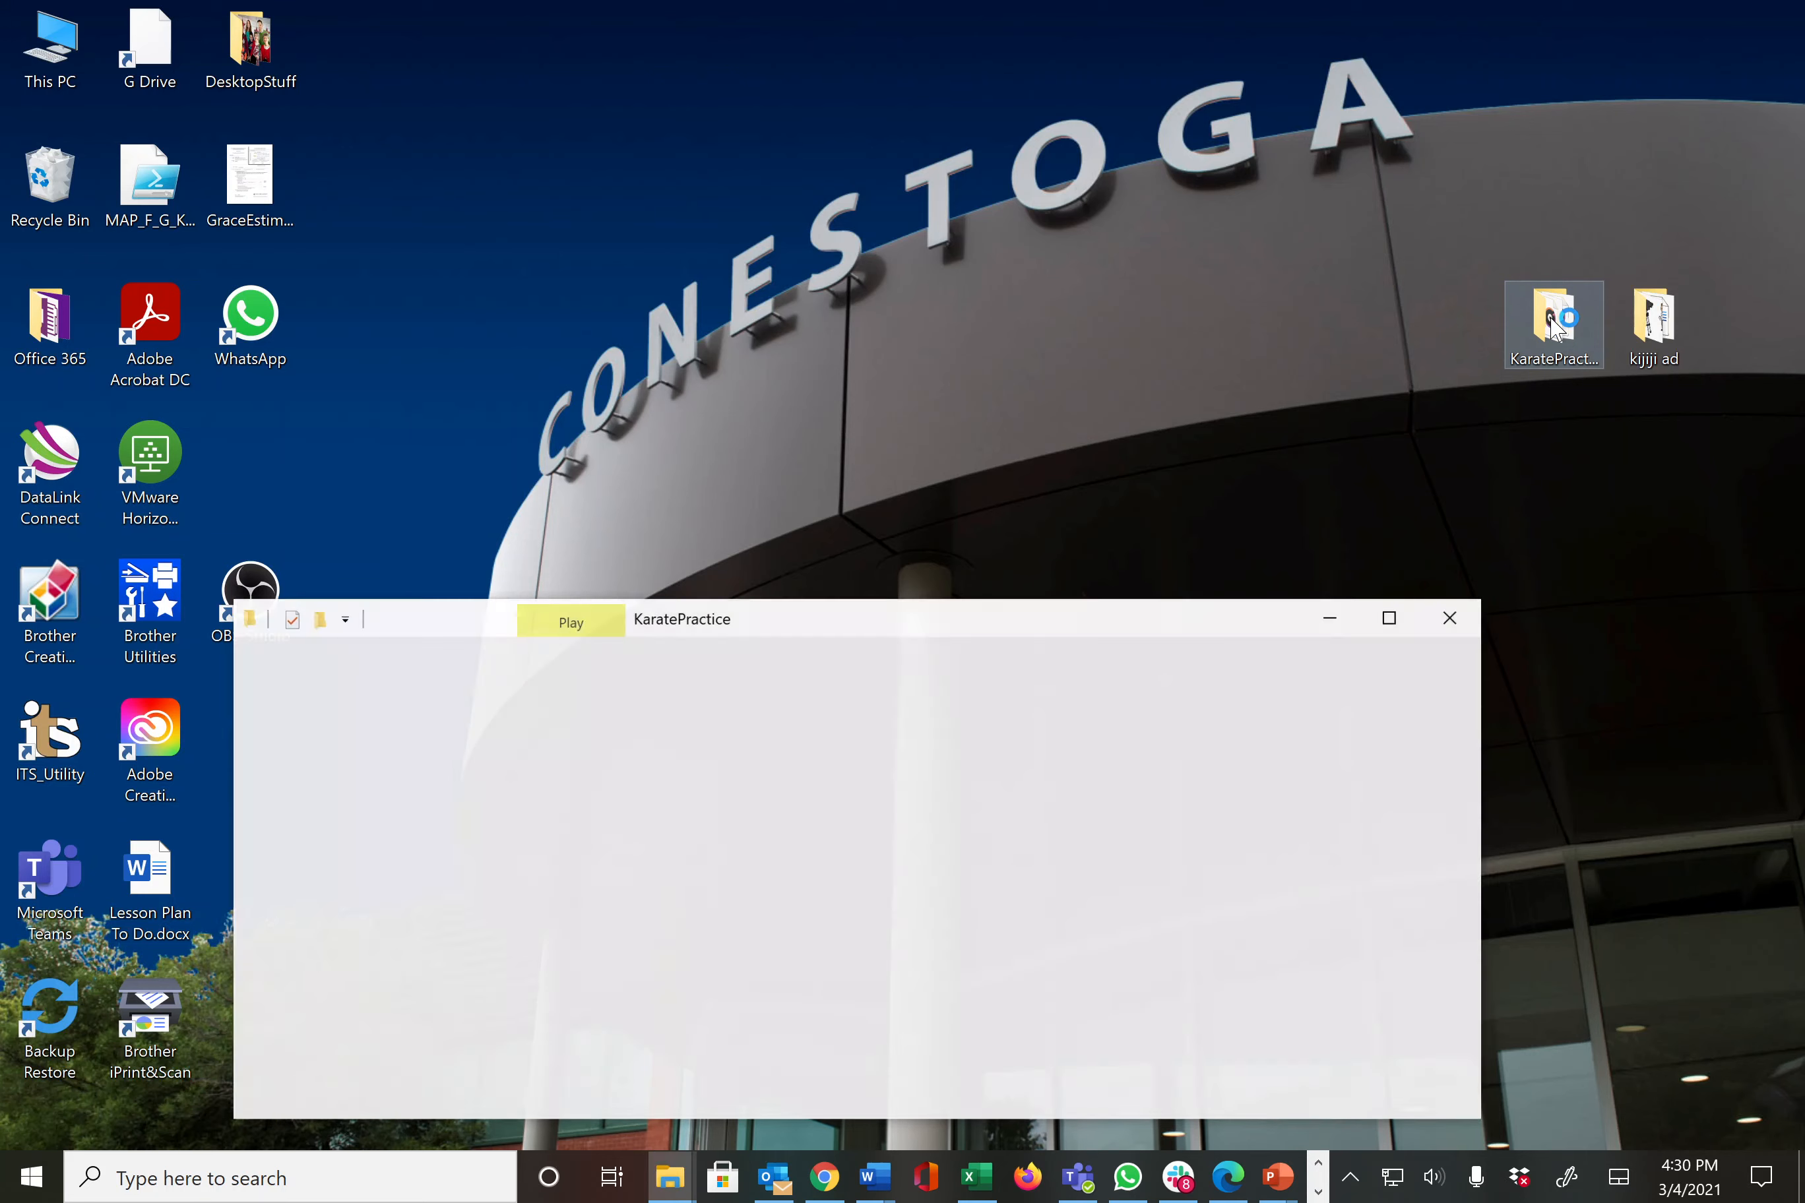
drag(1188, 632, 1091, 259)
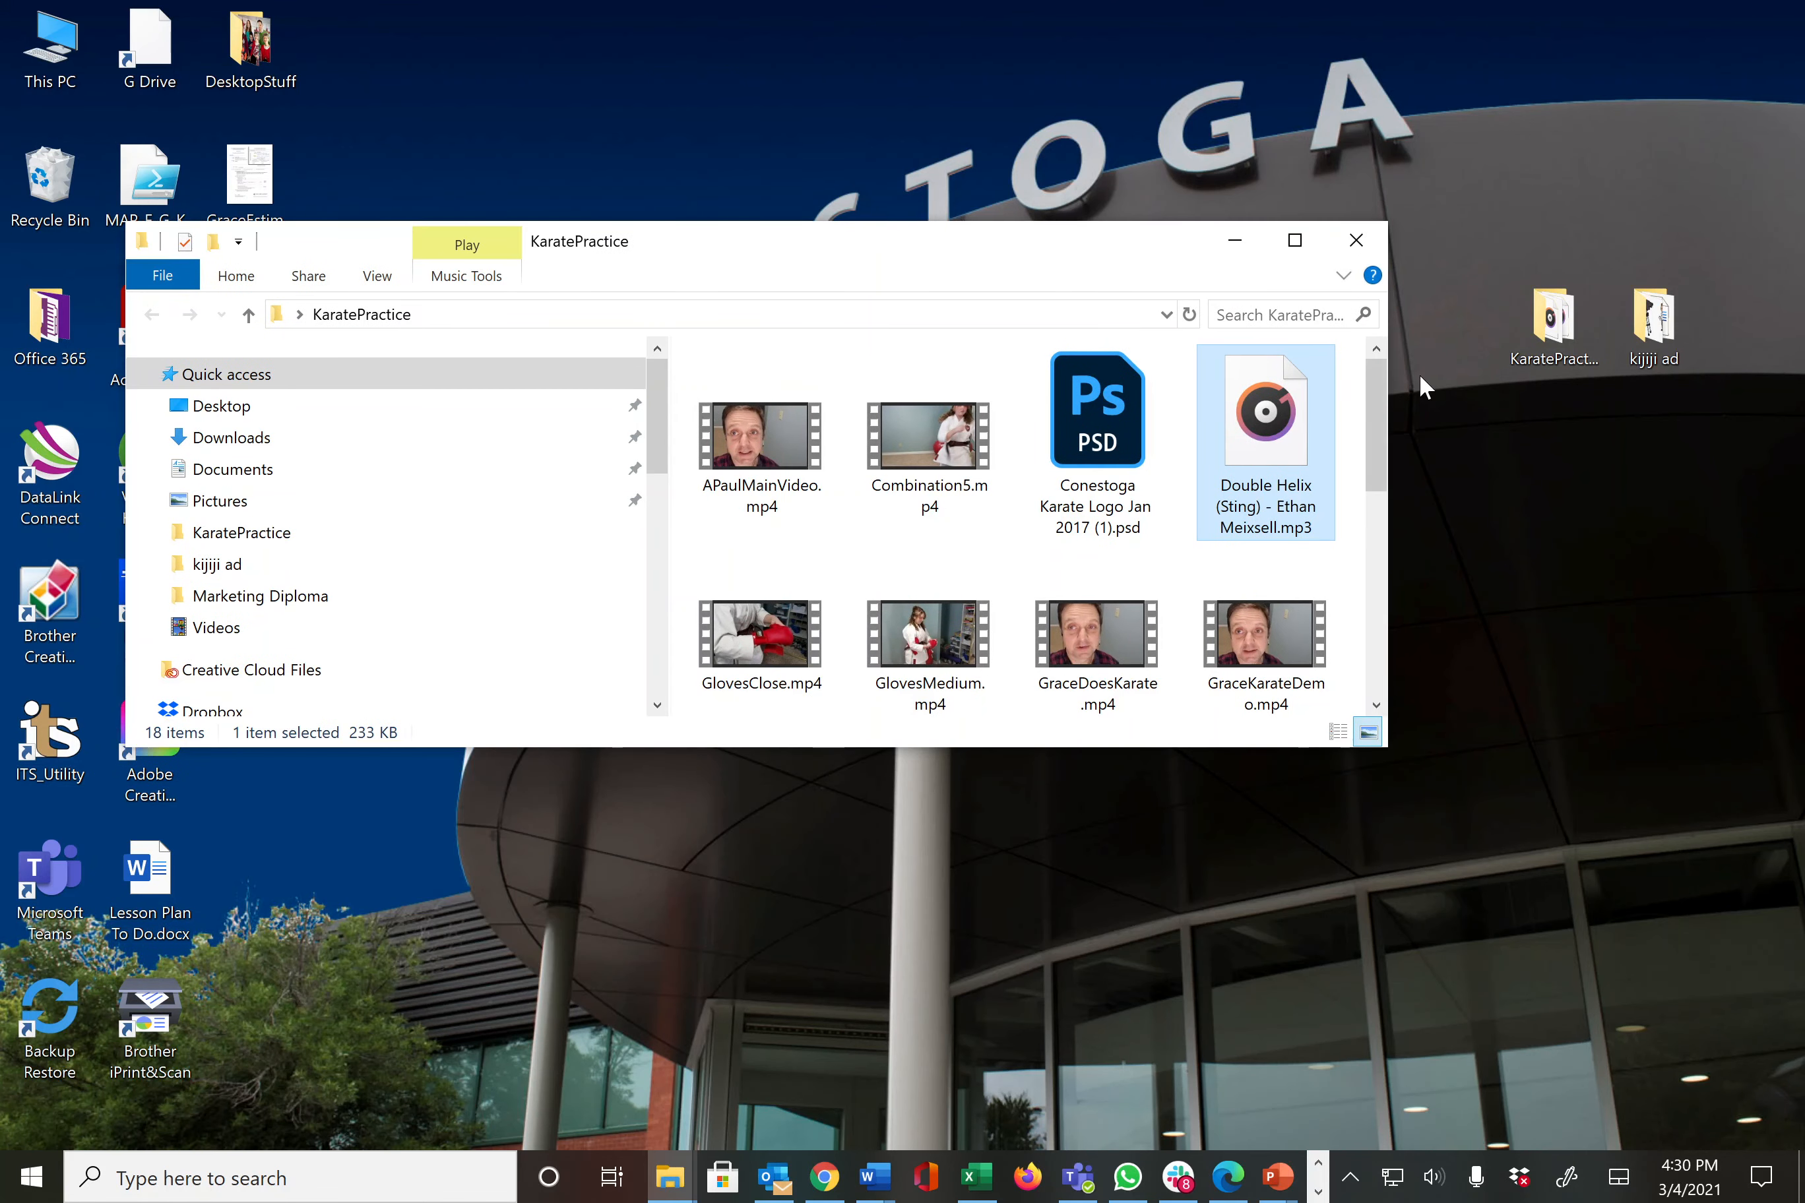
click(1104, 424)
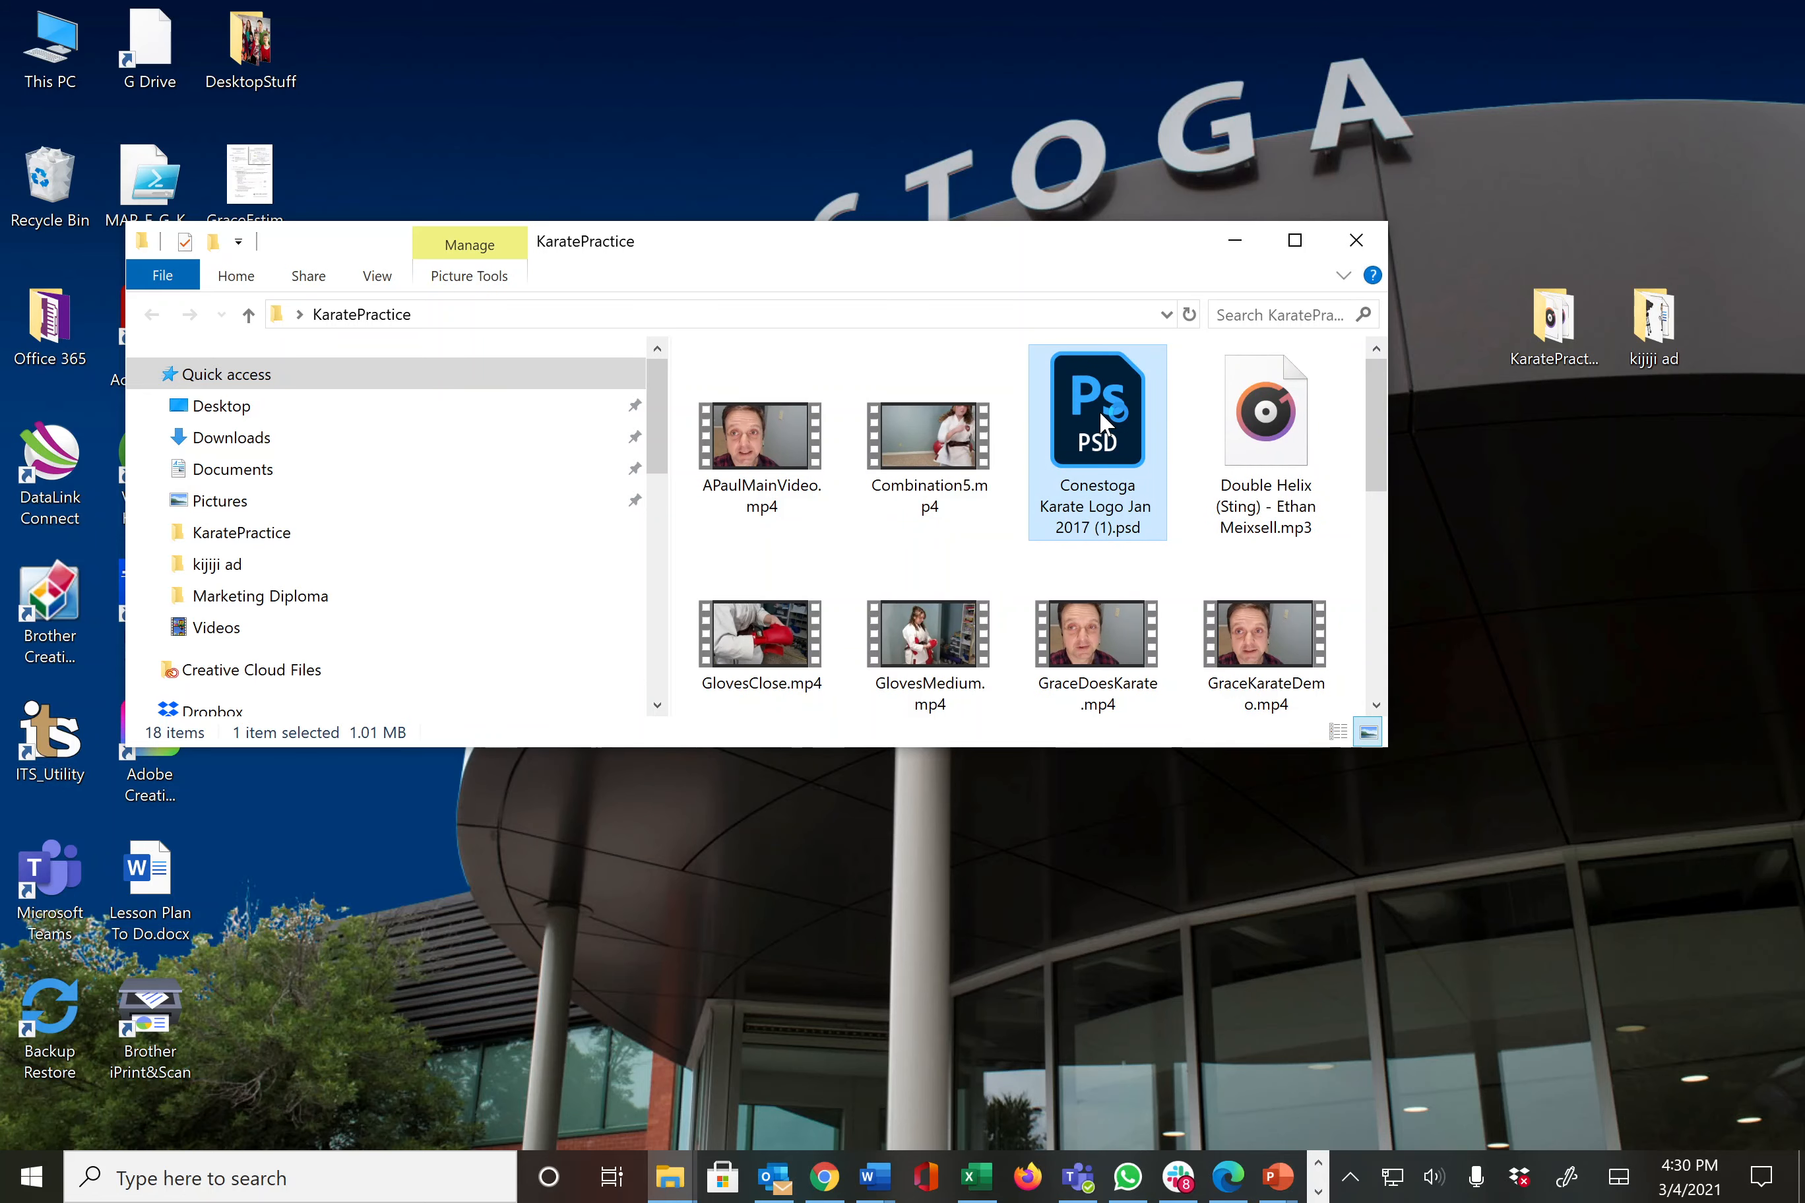
double_click(1099, 410)
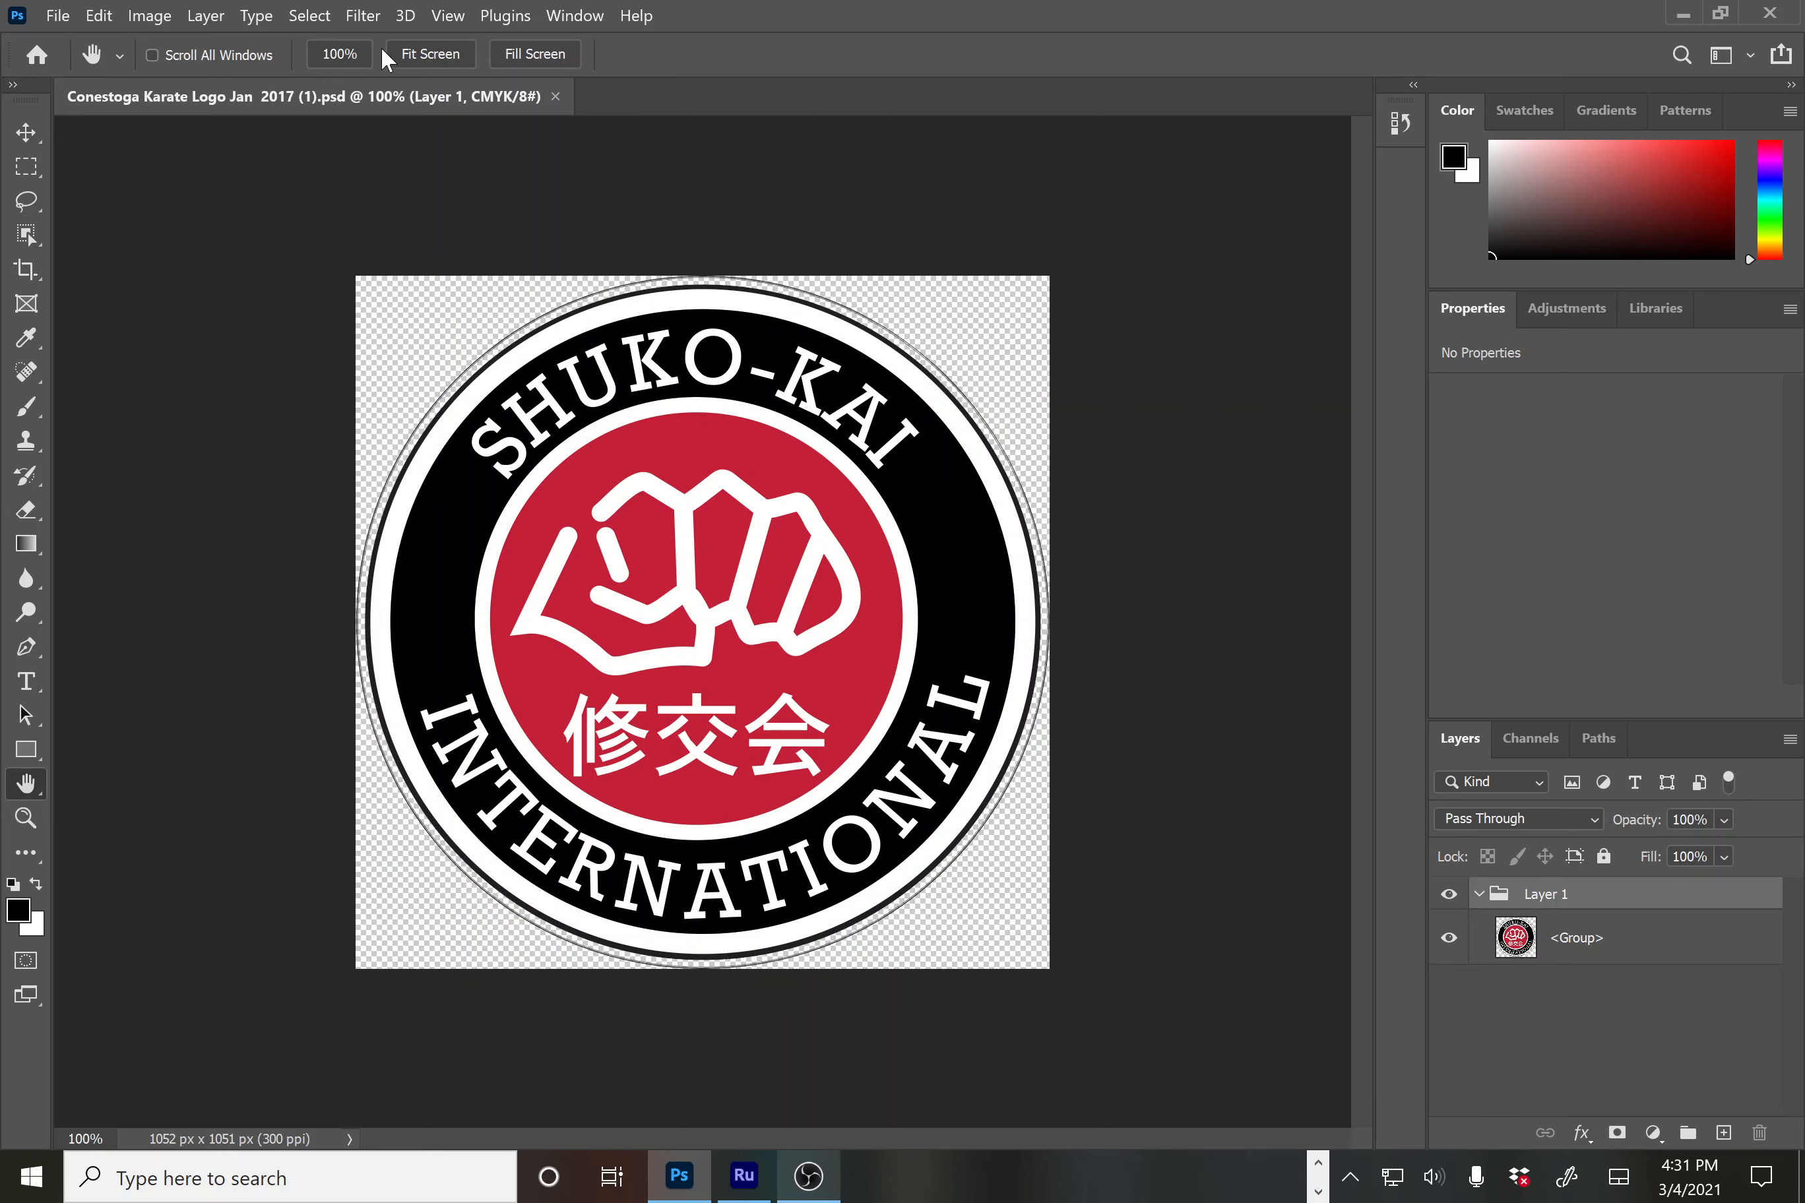
Create a transparent 1920 × 1080 document from the Film & Video HDTV 1080p preset
click(58, 15)
key(Escape)
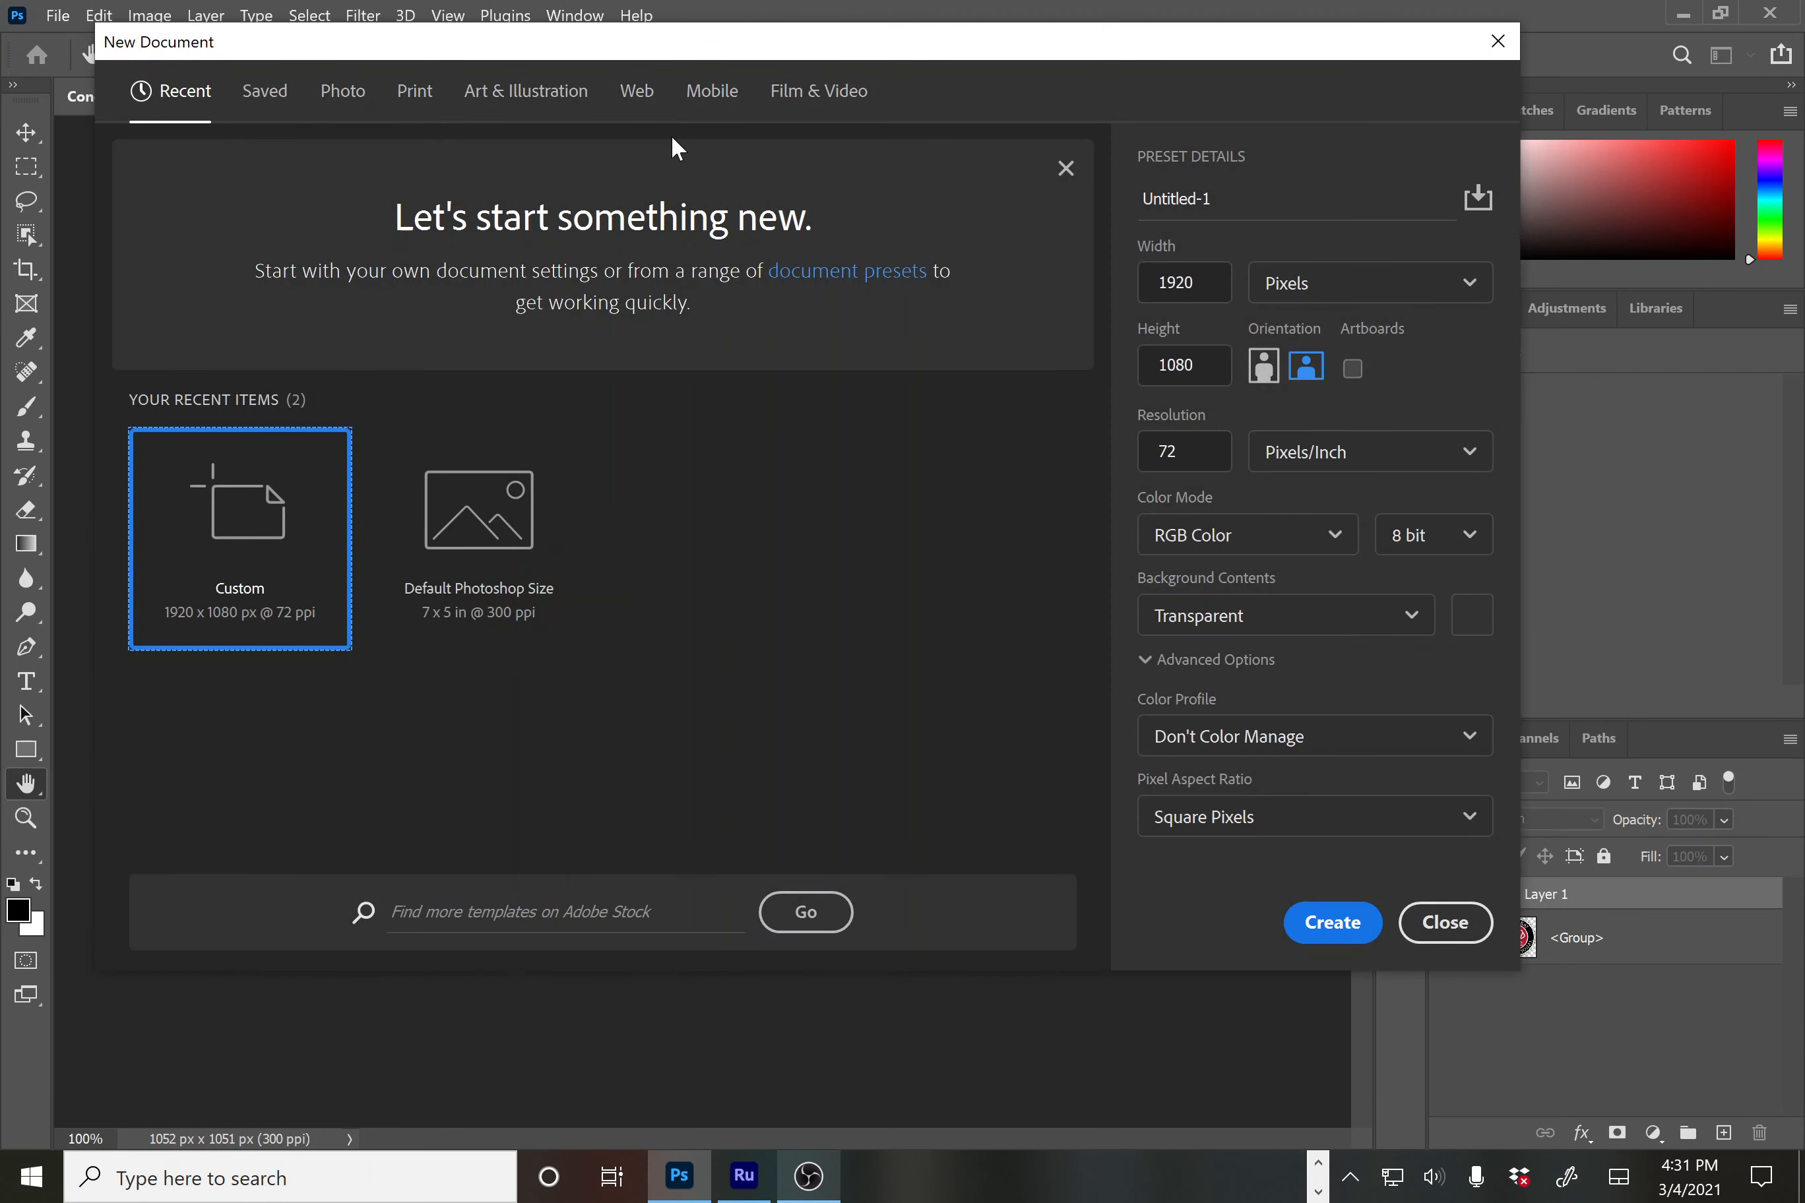
click(832, 106)
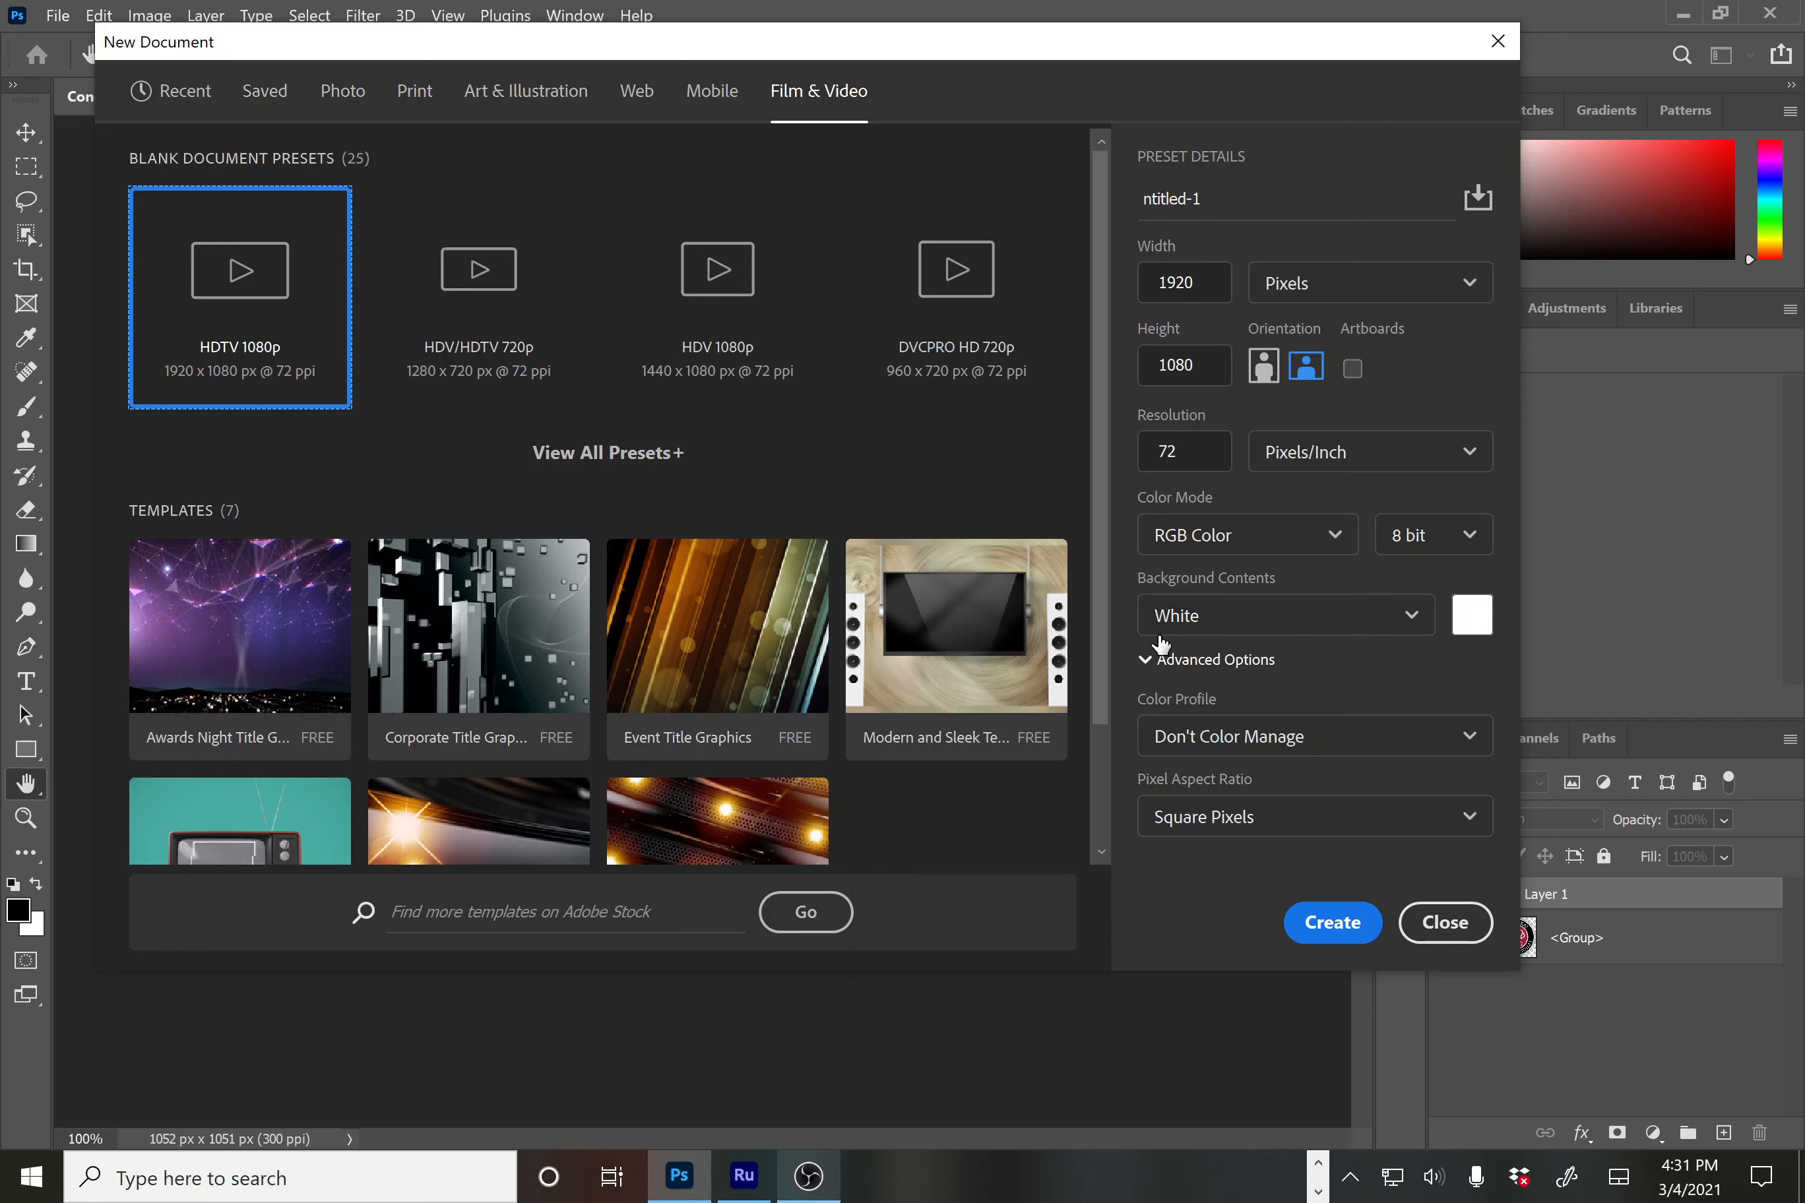
click(1410, 614)
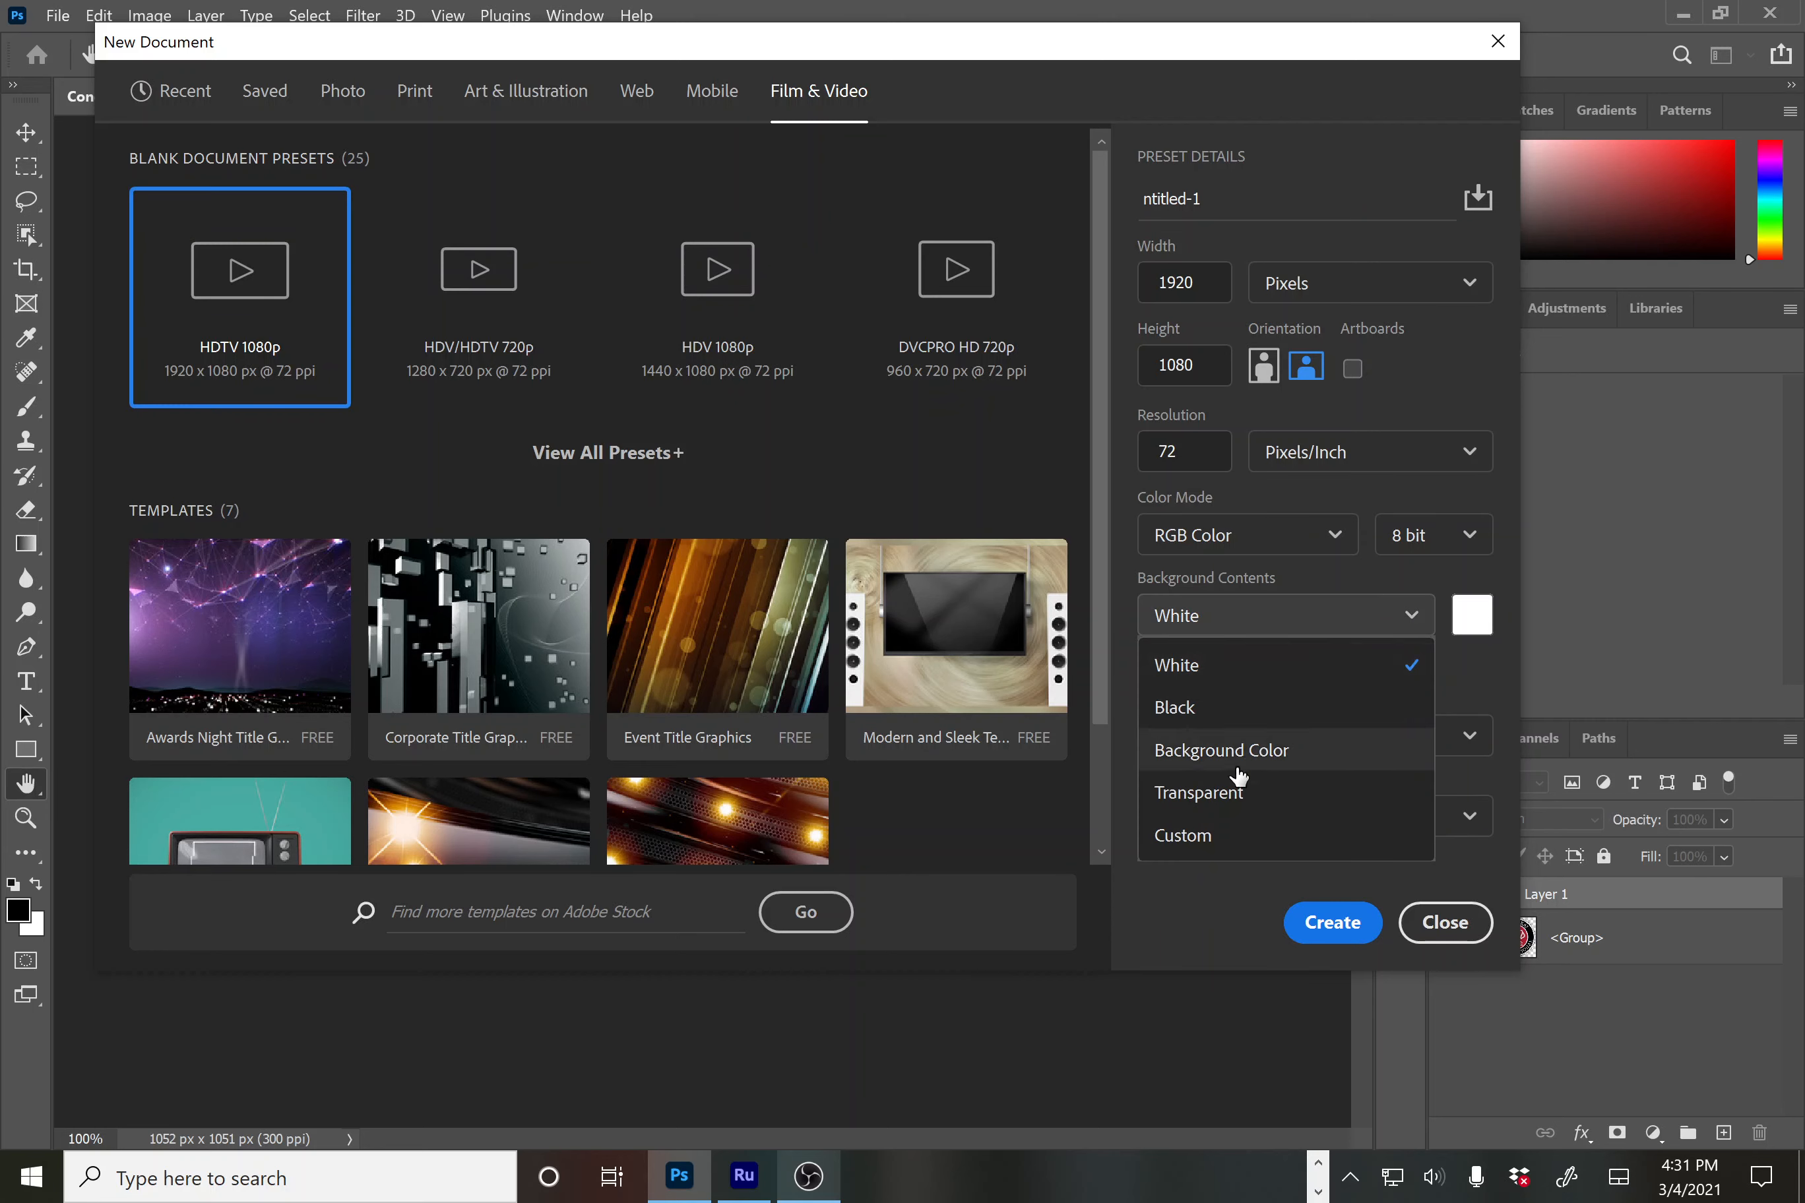
click(1227, 799)
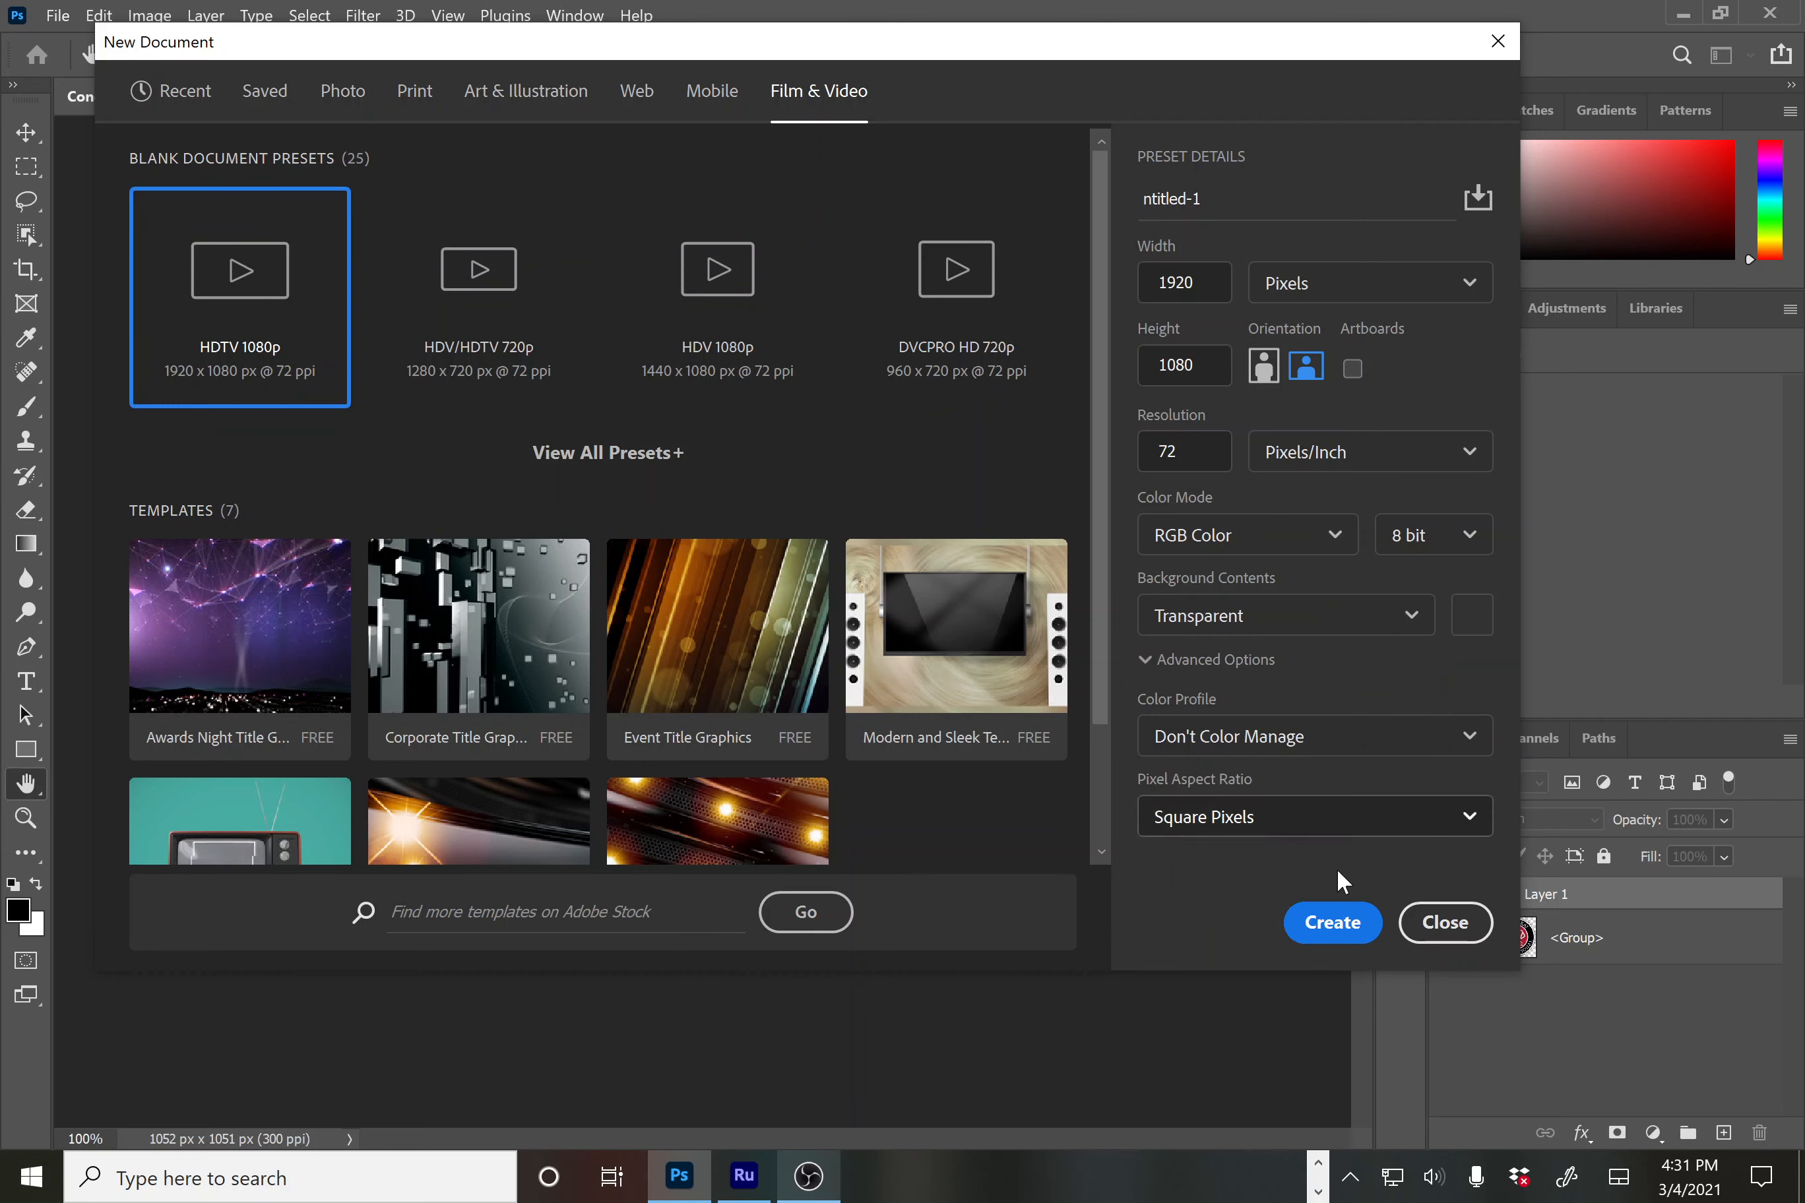
click(1334, 924)
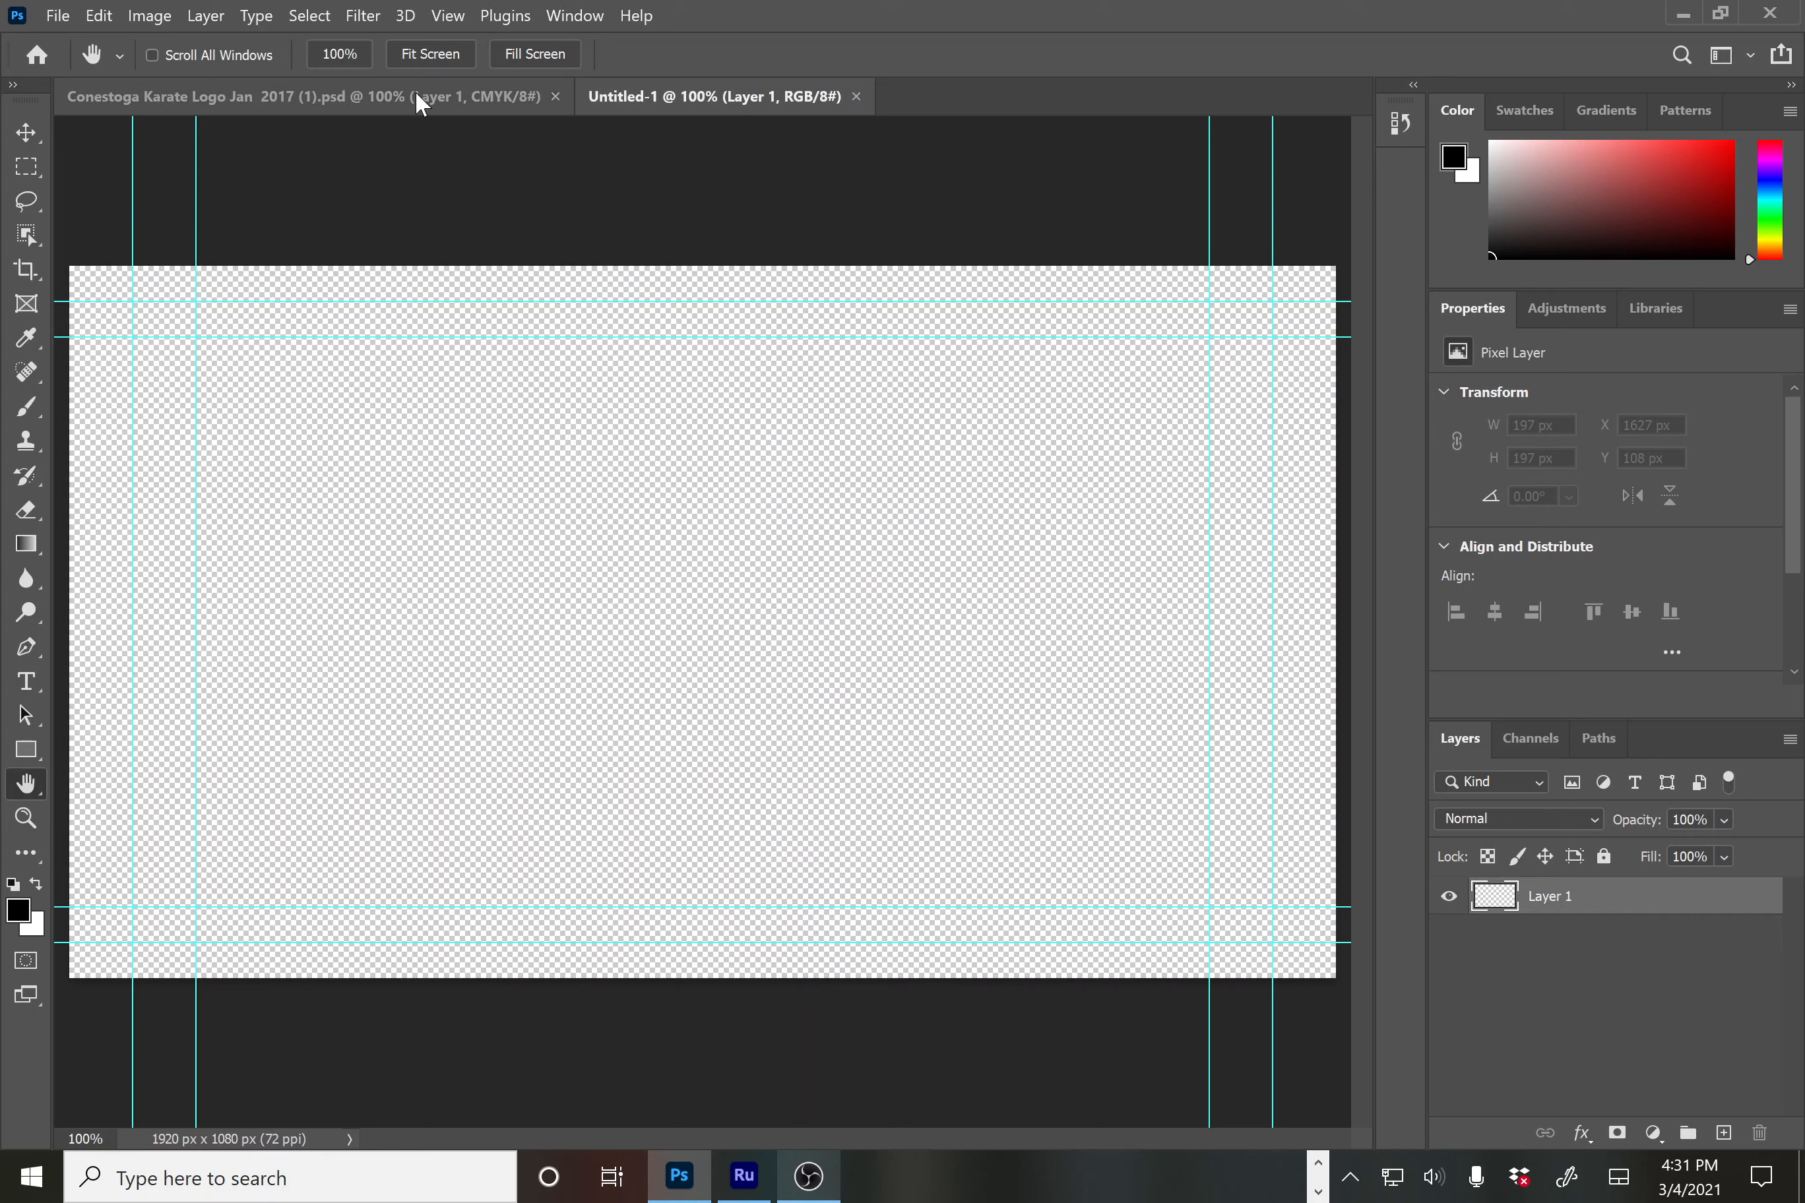
Copy the Shuko-Kai logo from the logo file and paste it into Untitled-1 as a new layer
click(417, 94)
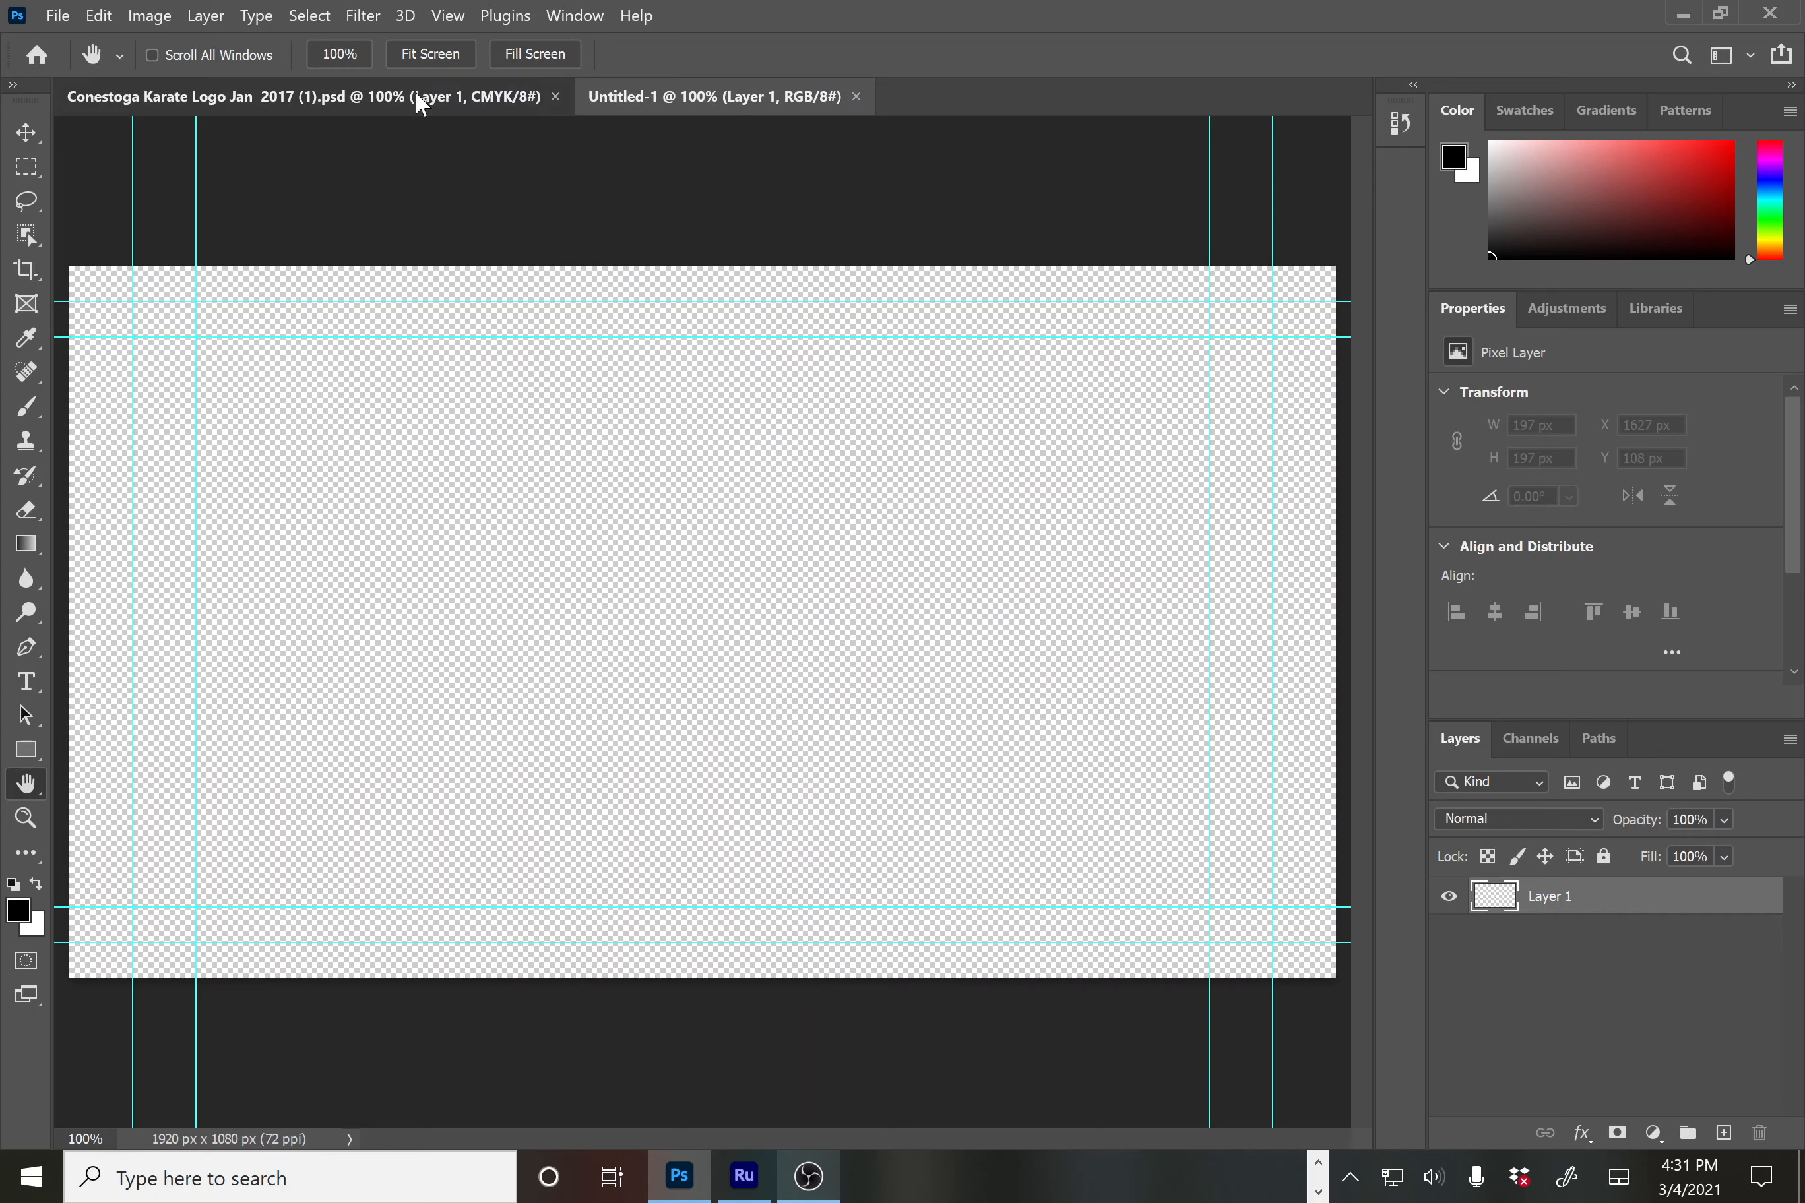
click(669, 101)
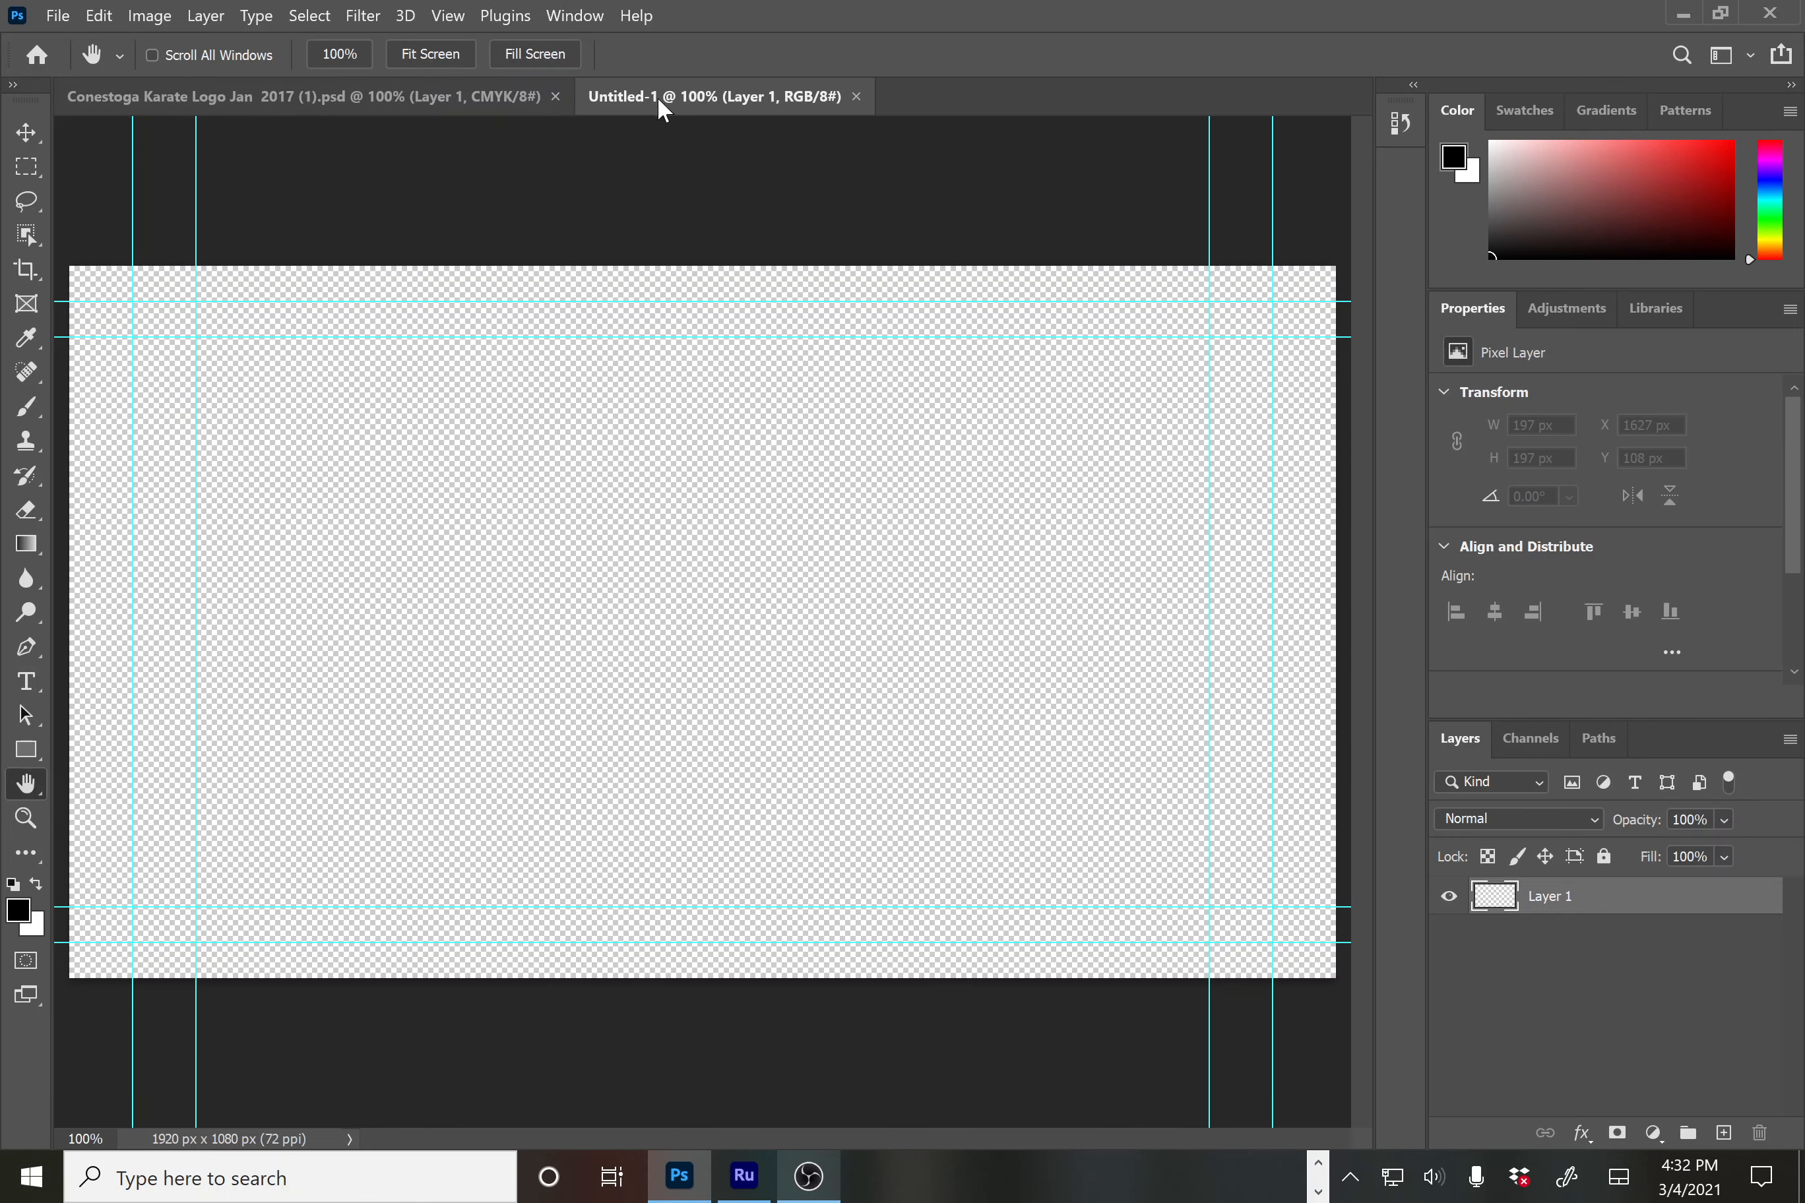
click(391, 95)
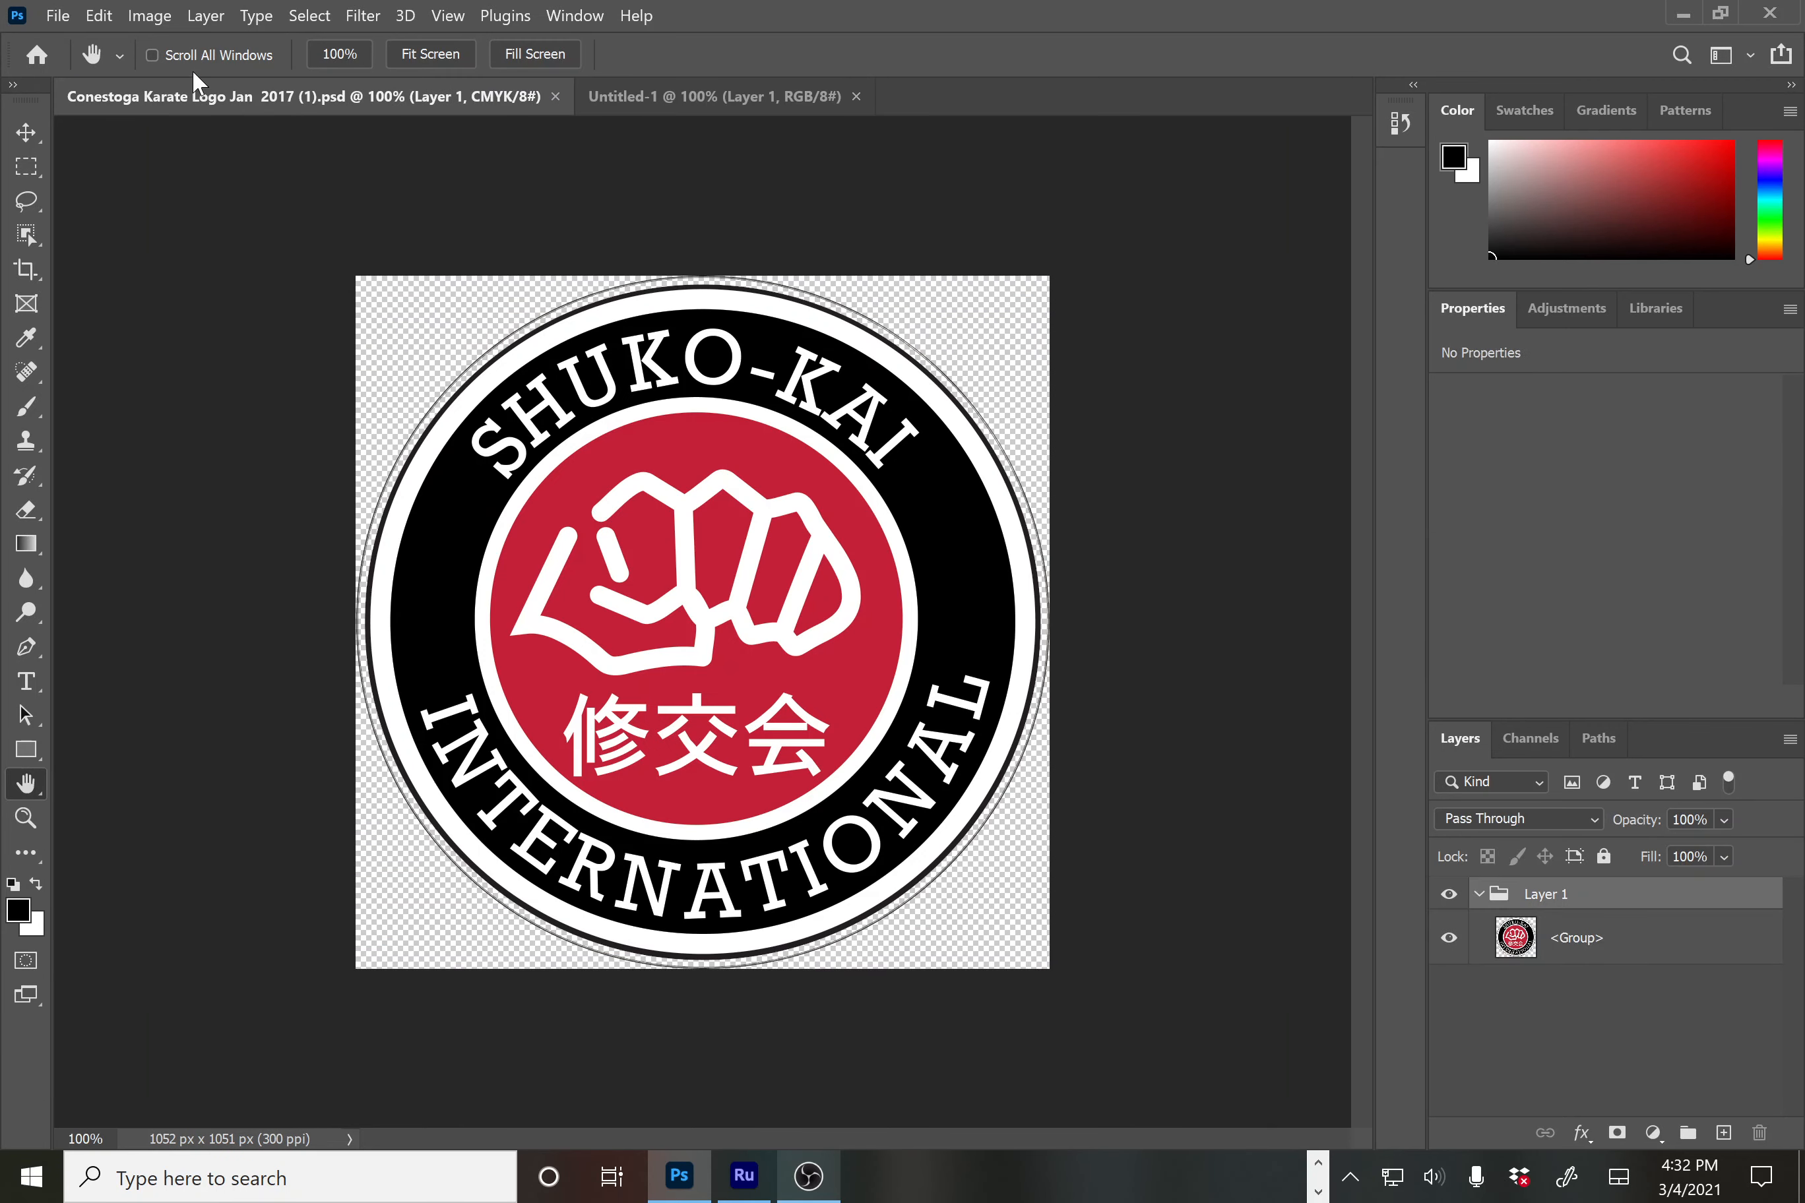
click(91, 18)
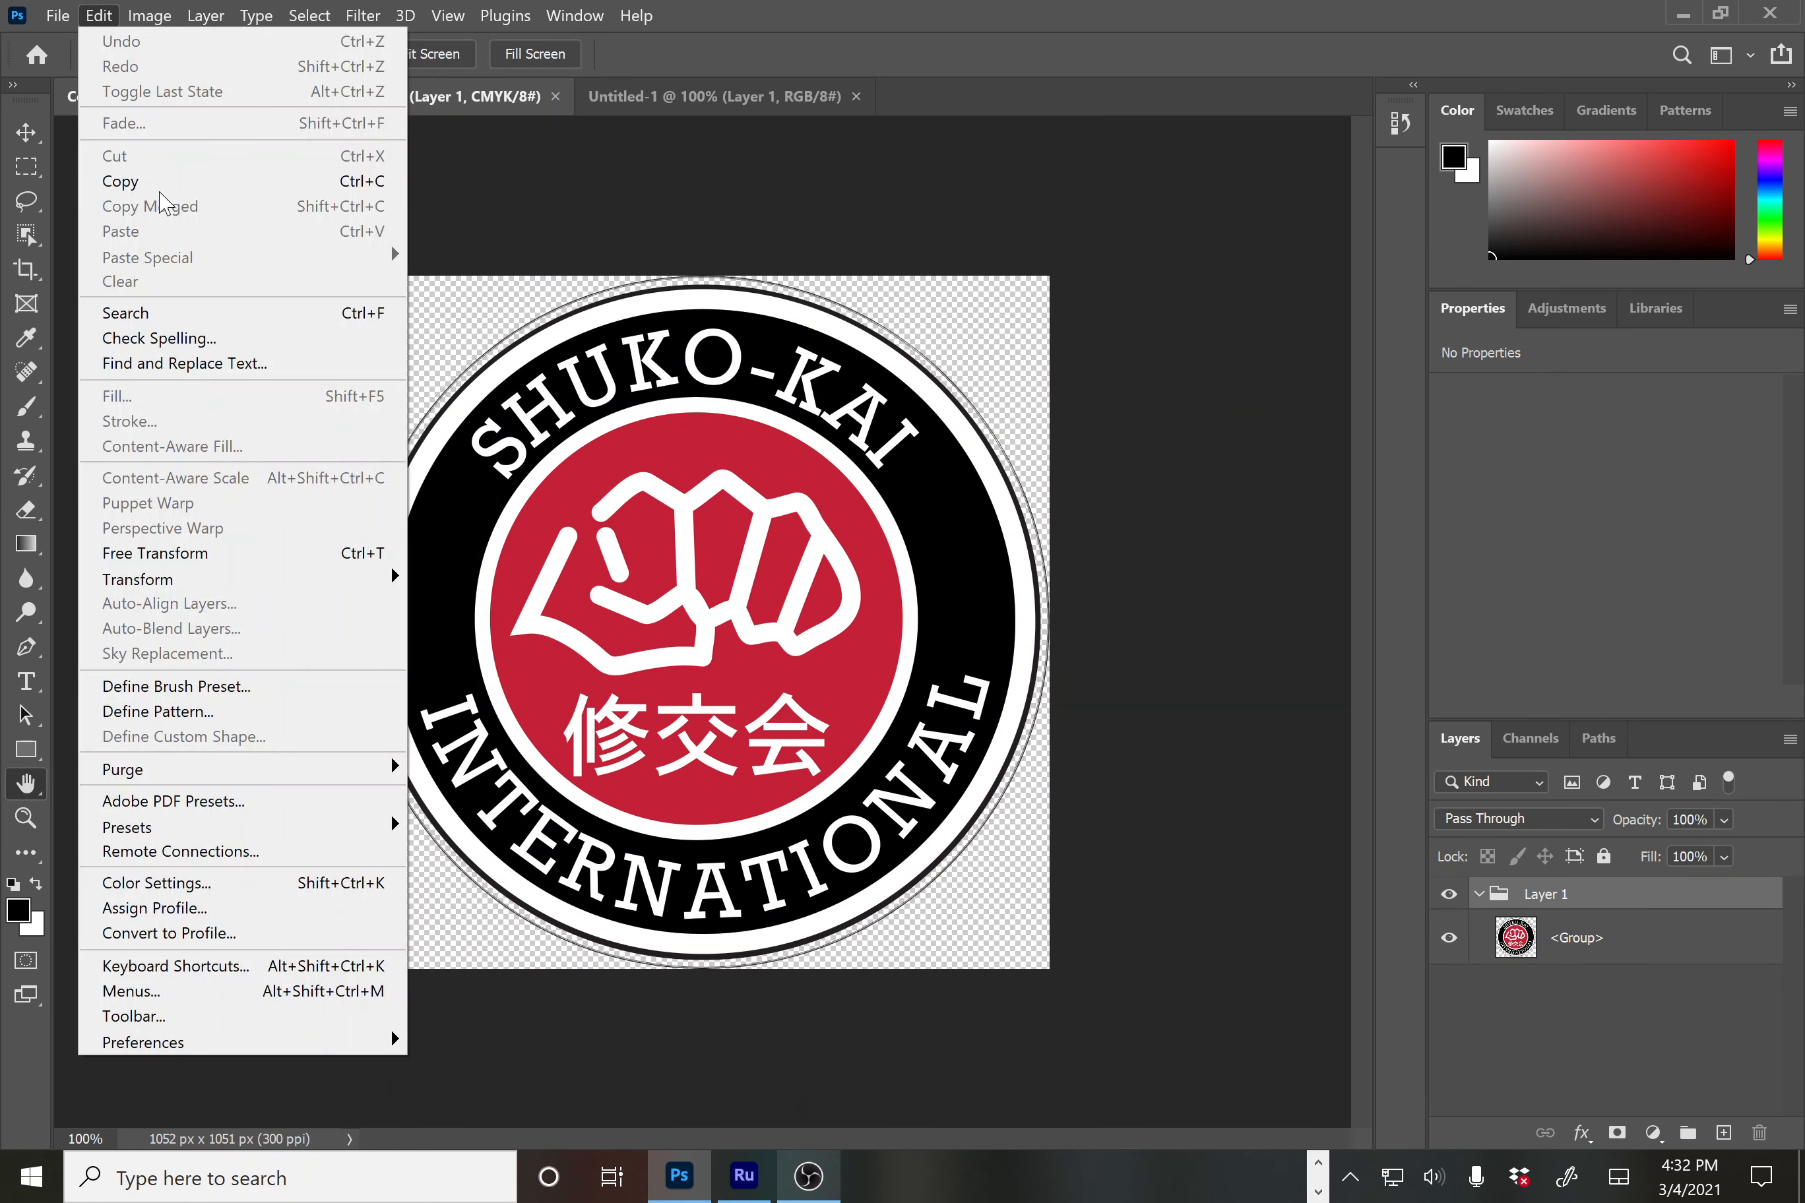
click(153, 180)
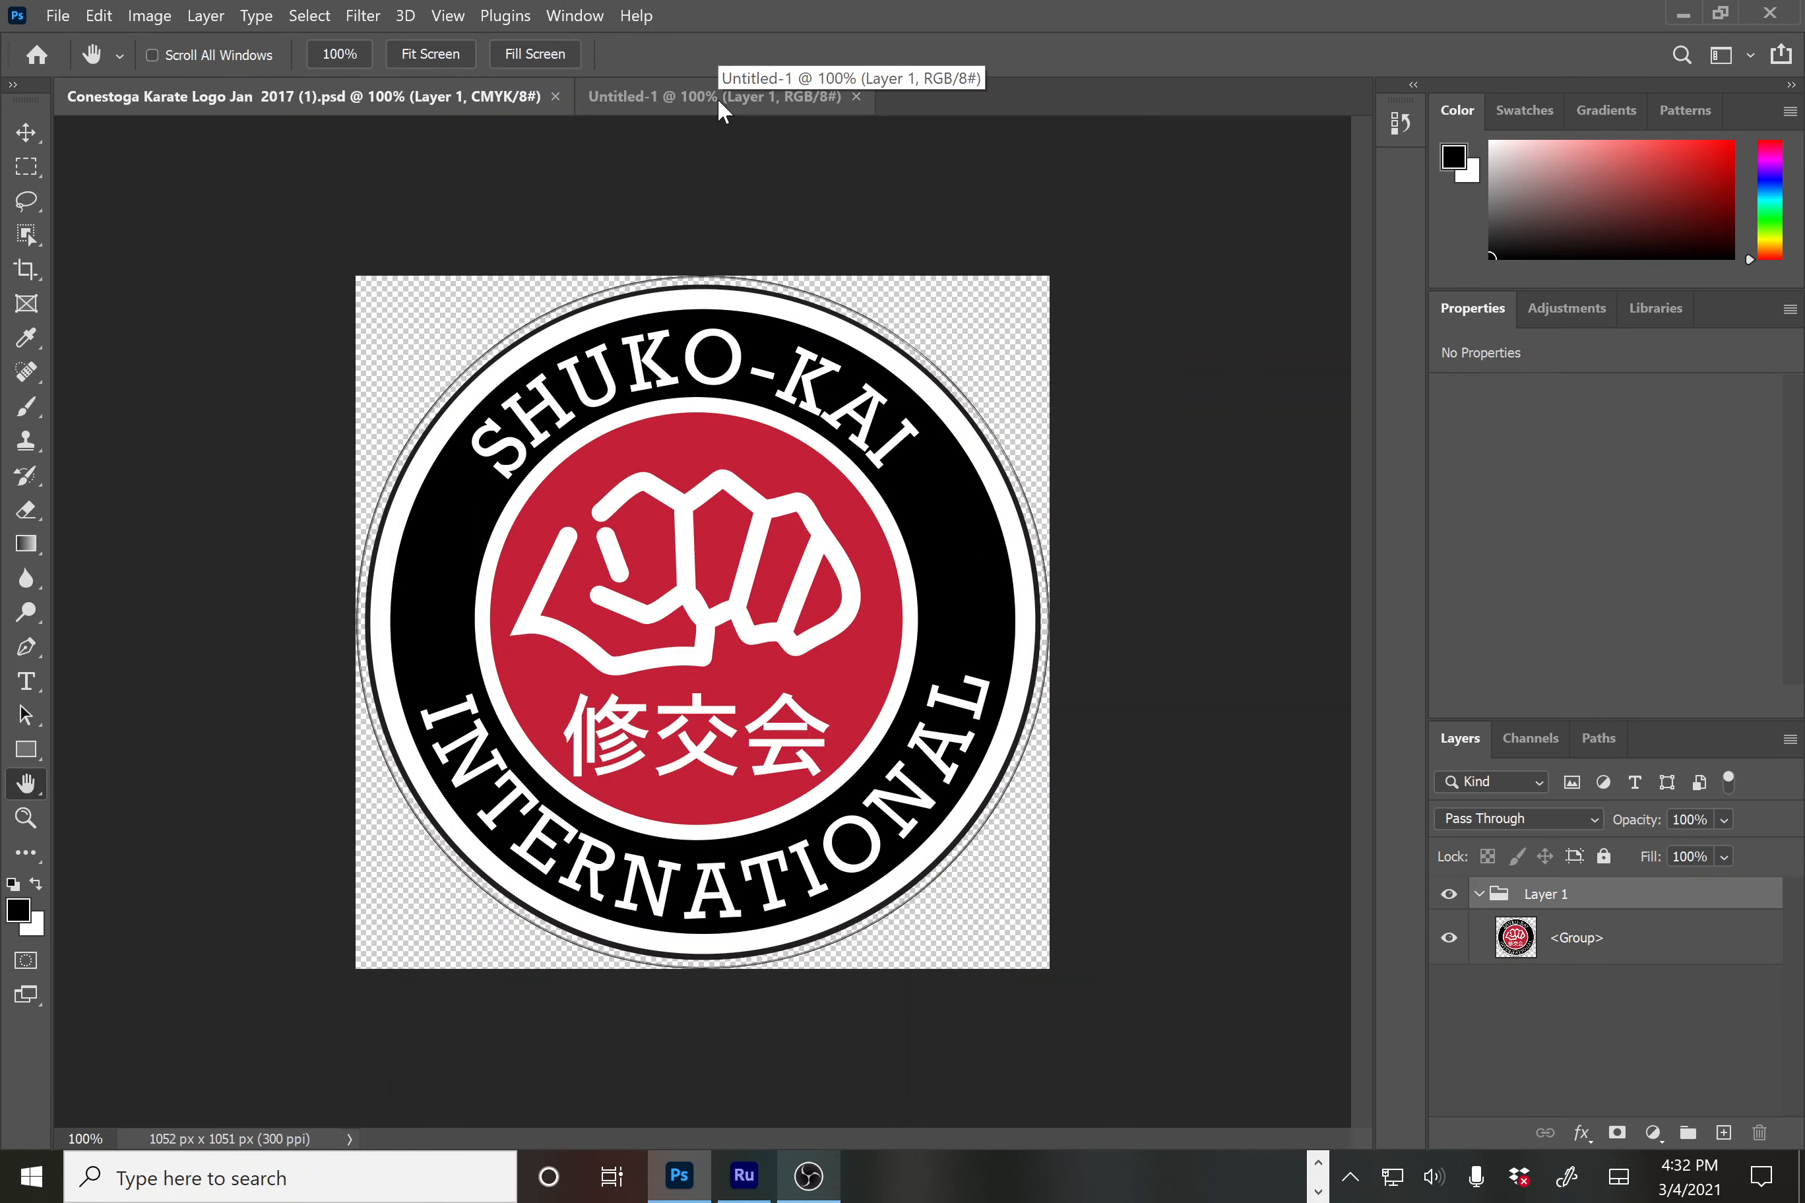
click(718, 97)
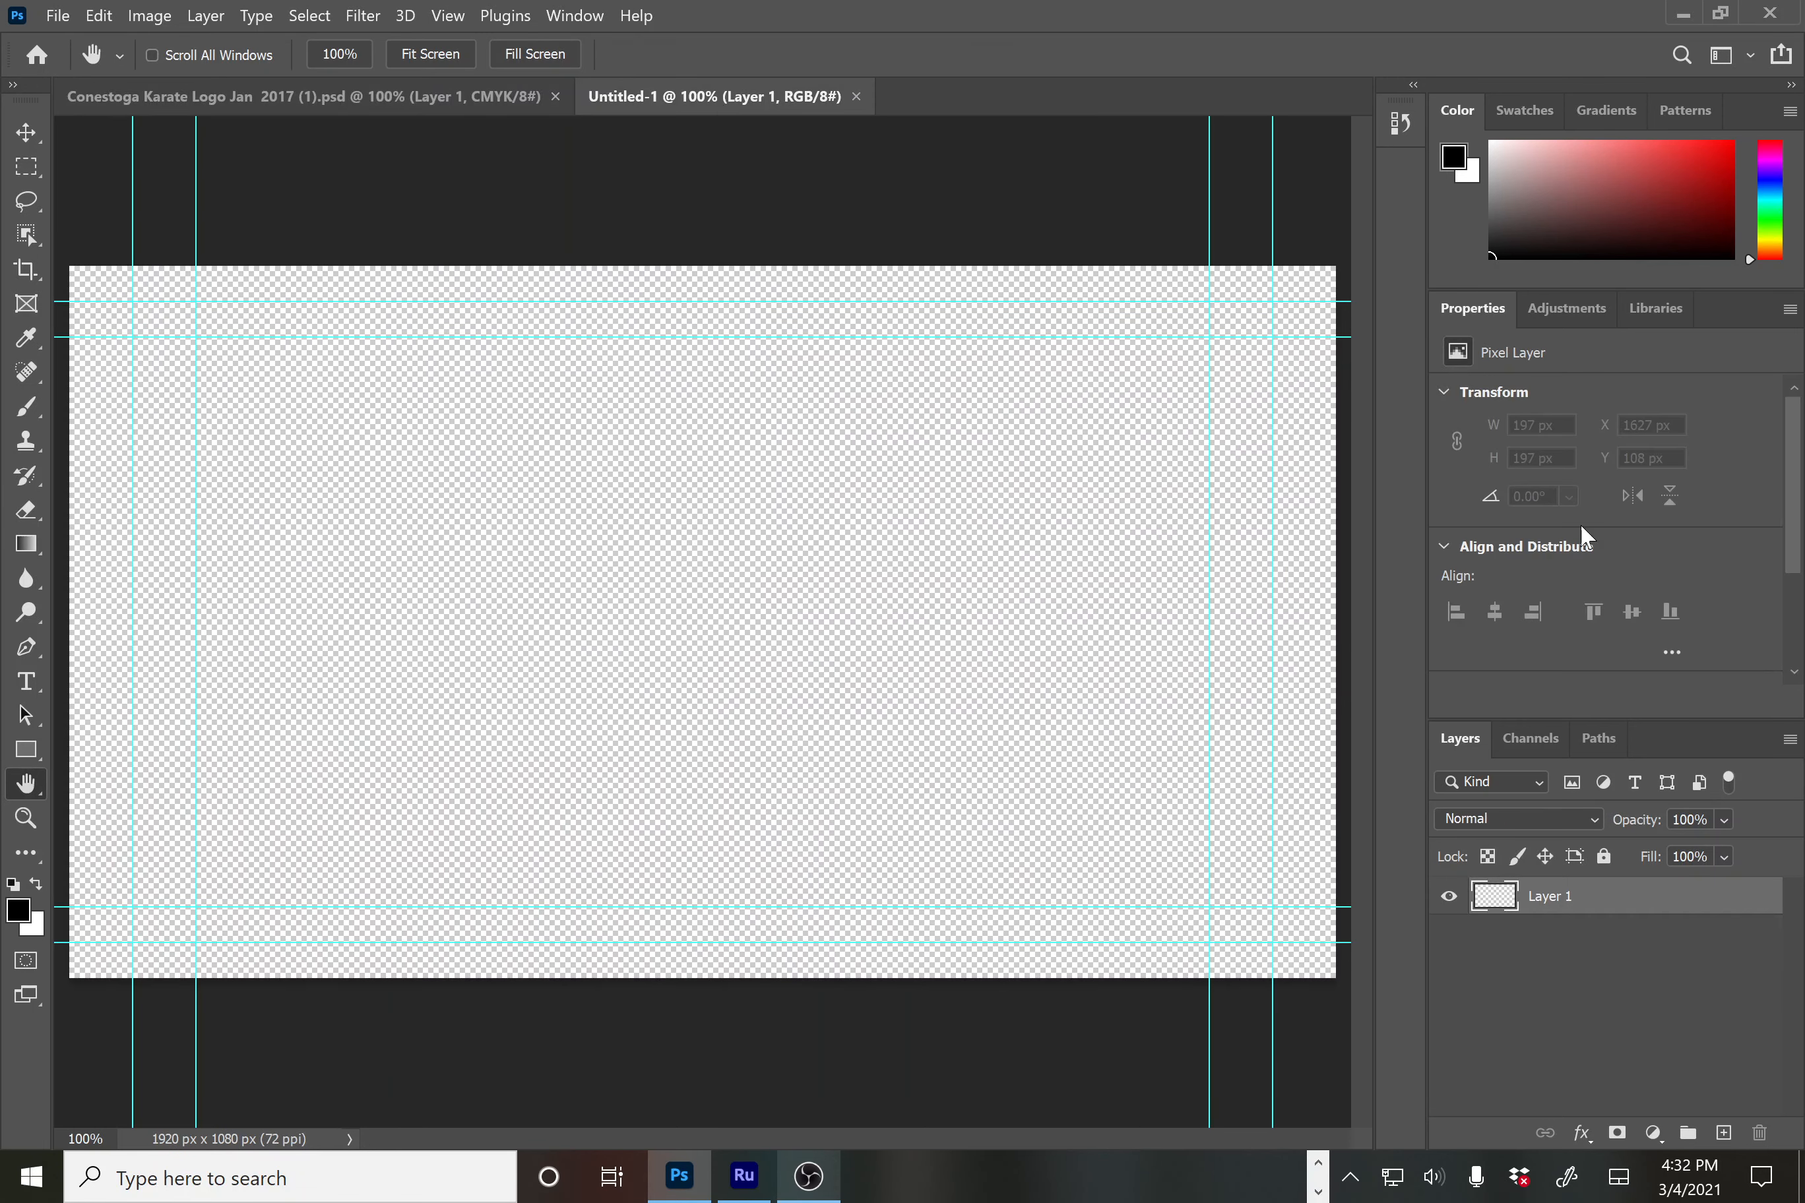
click(98, 19)
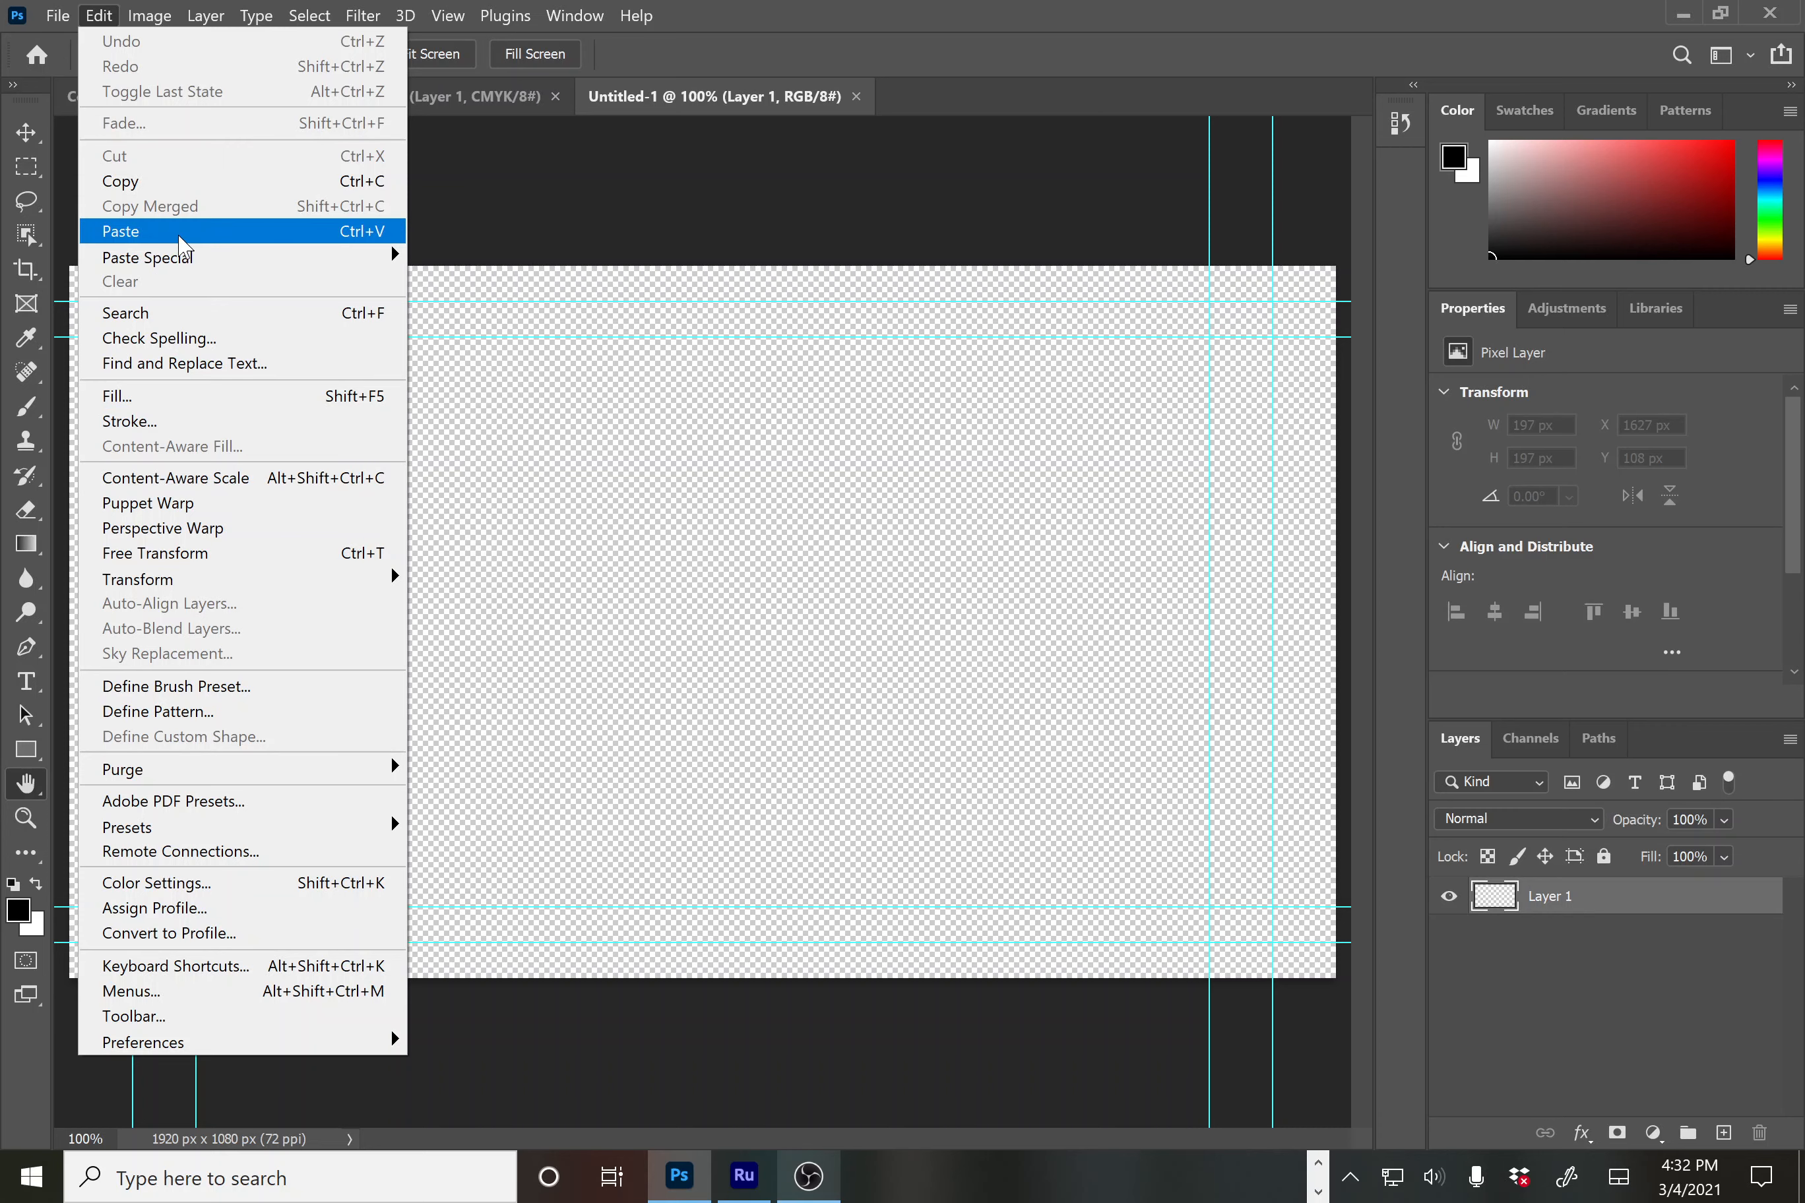
click(179, 233)
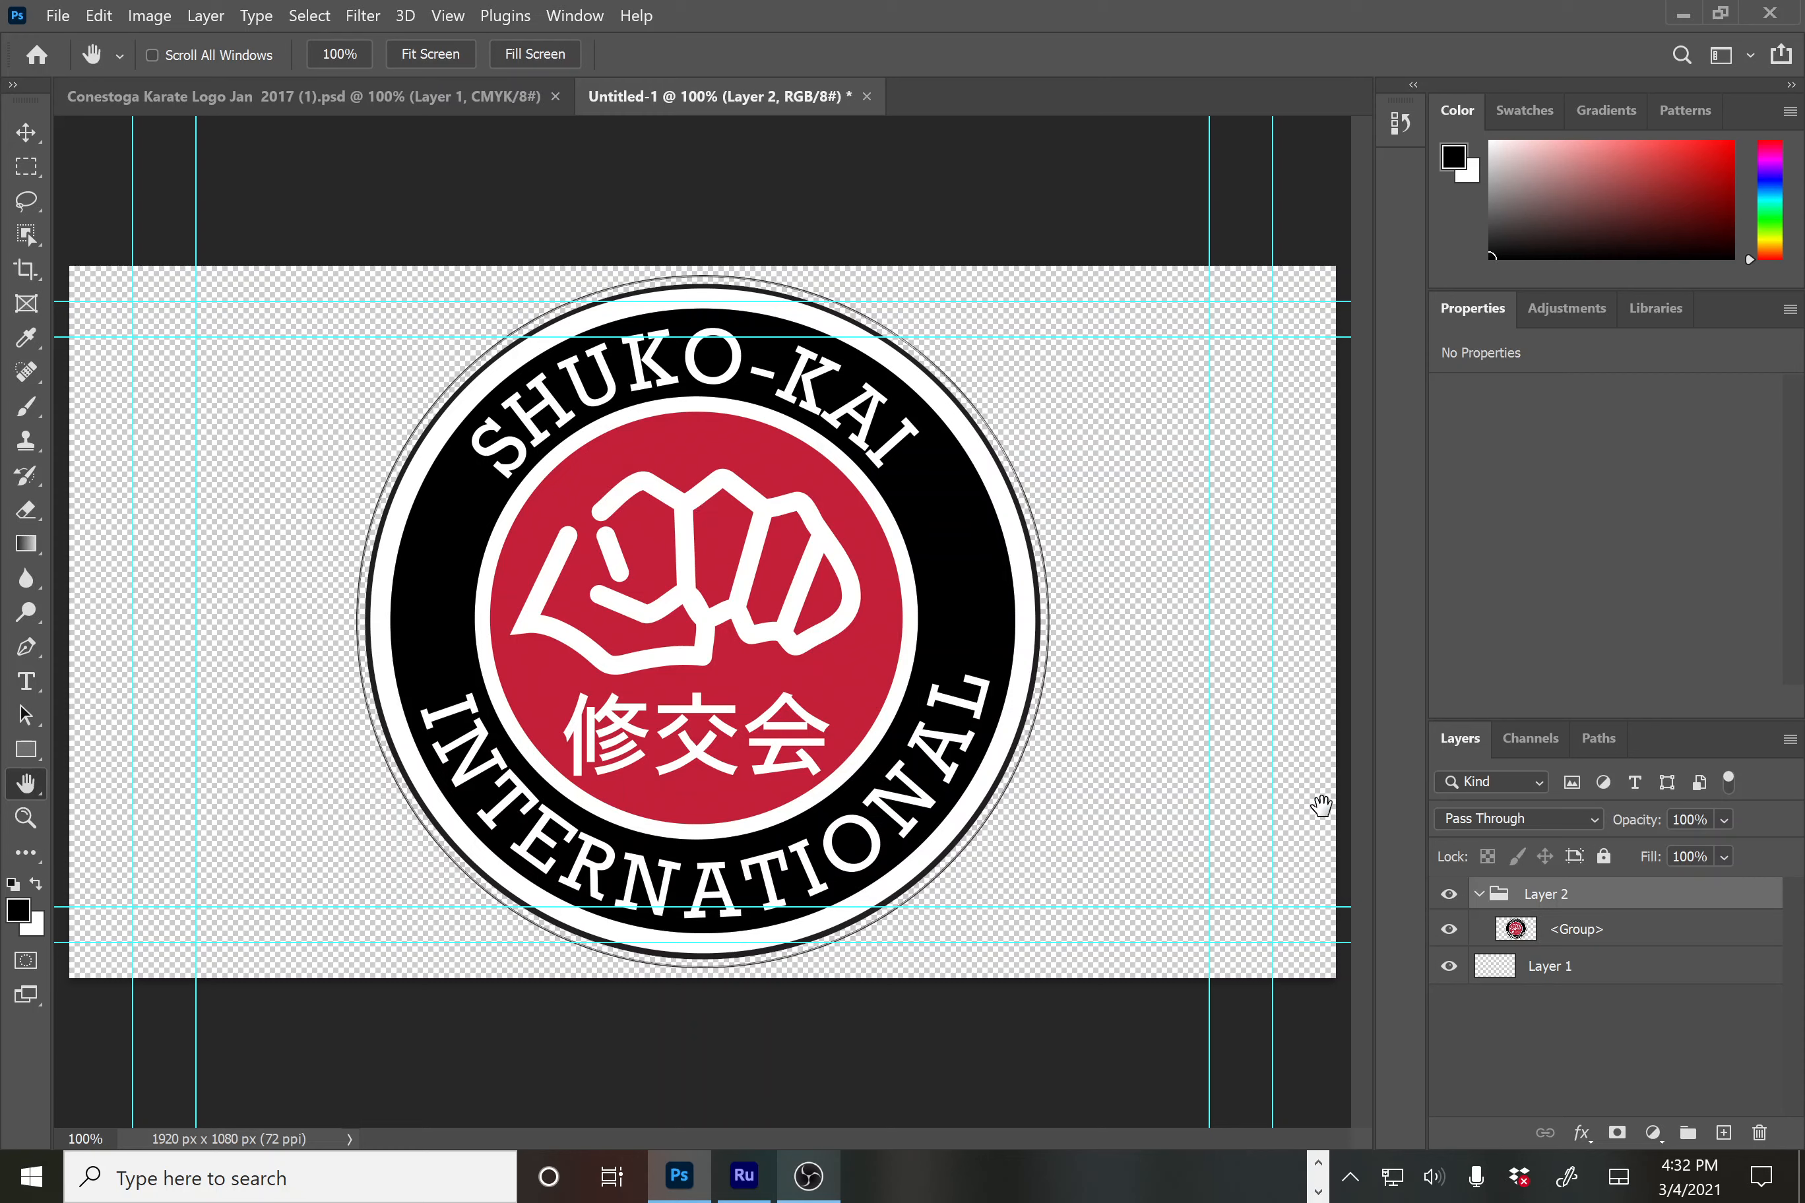
click(92, 18)
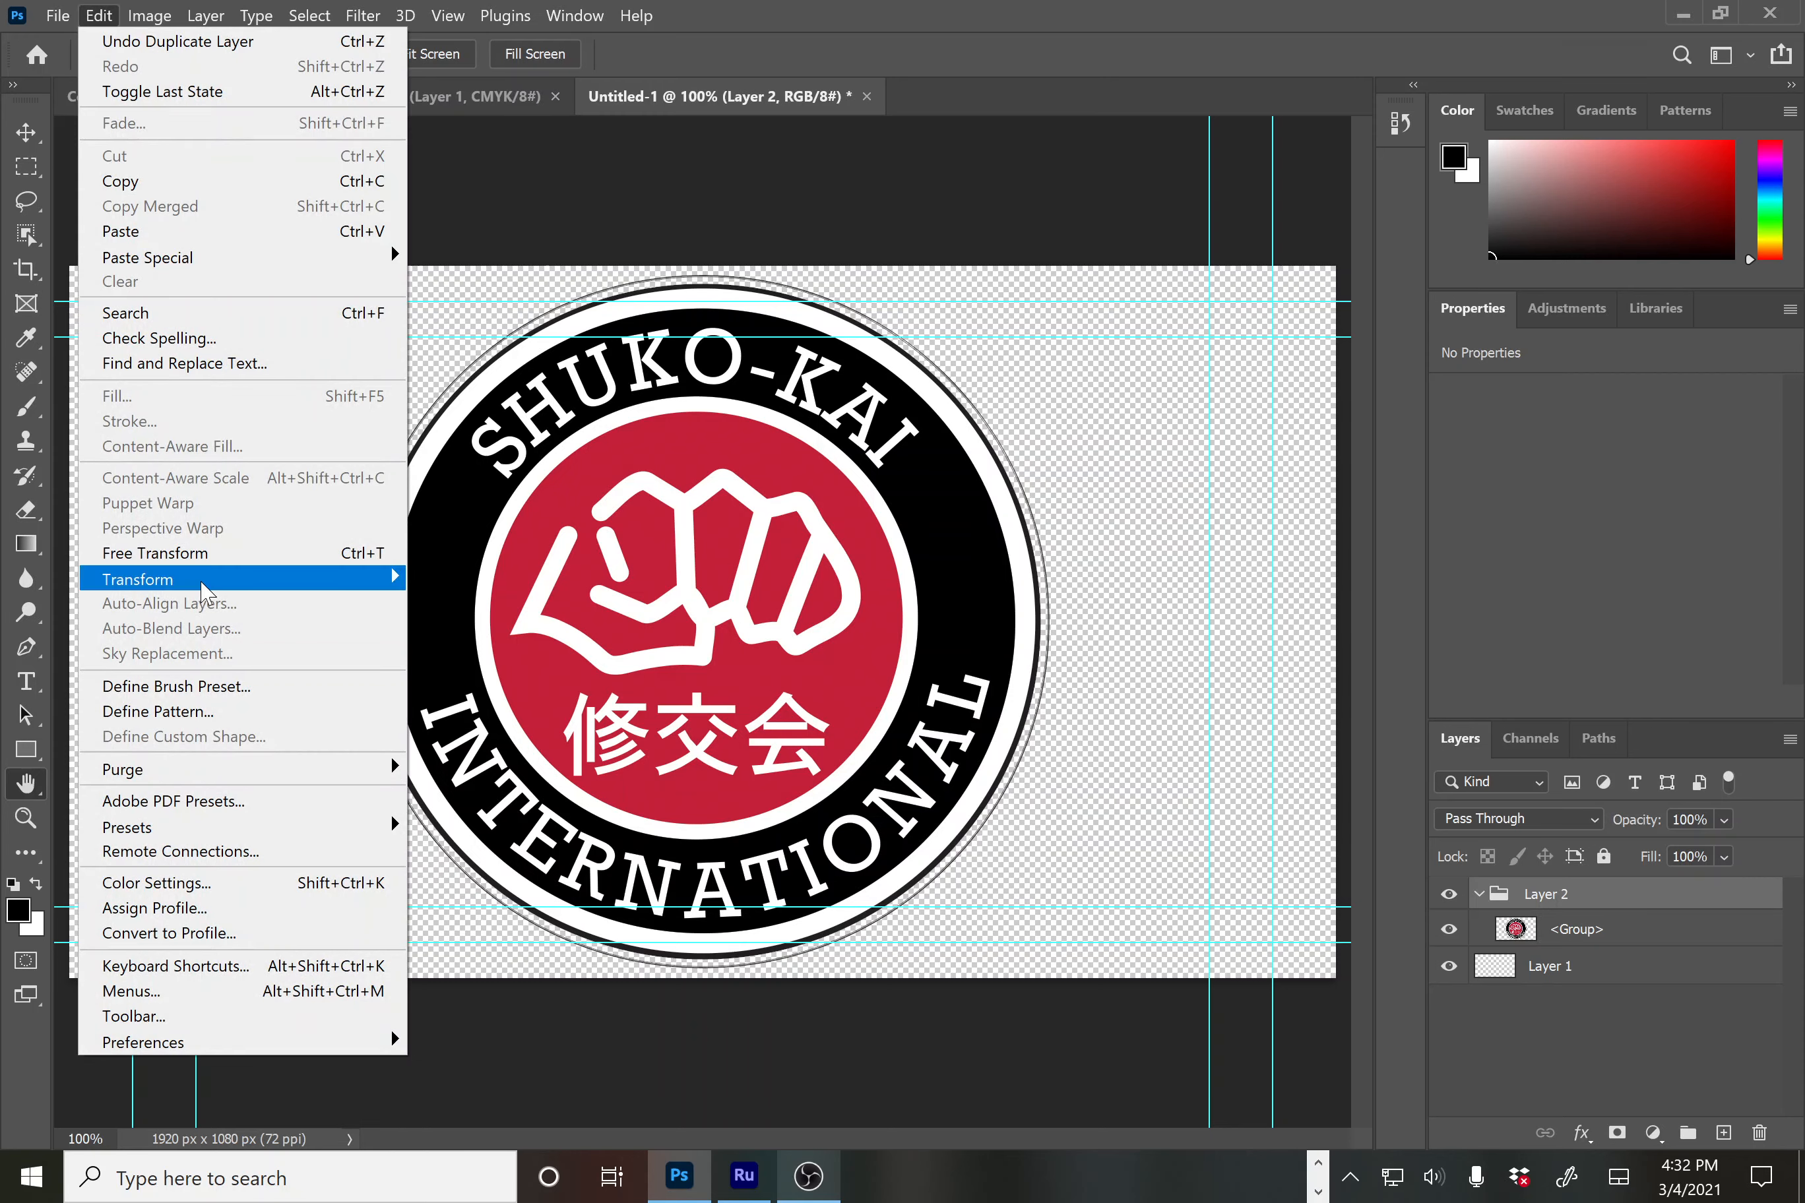
Scale the pasted logo to 25% and move it to the lower-right corner
mouse_move(365, 580)
click(492, 616)
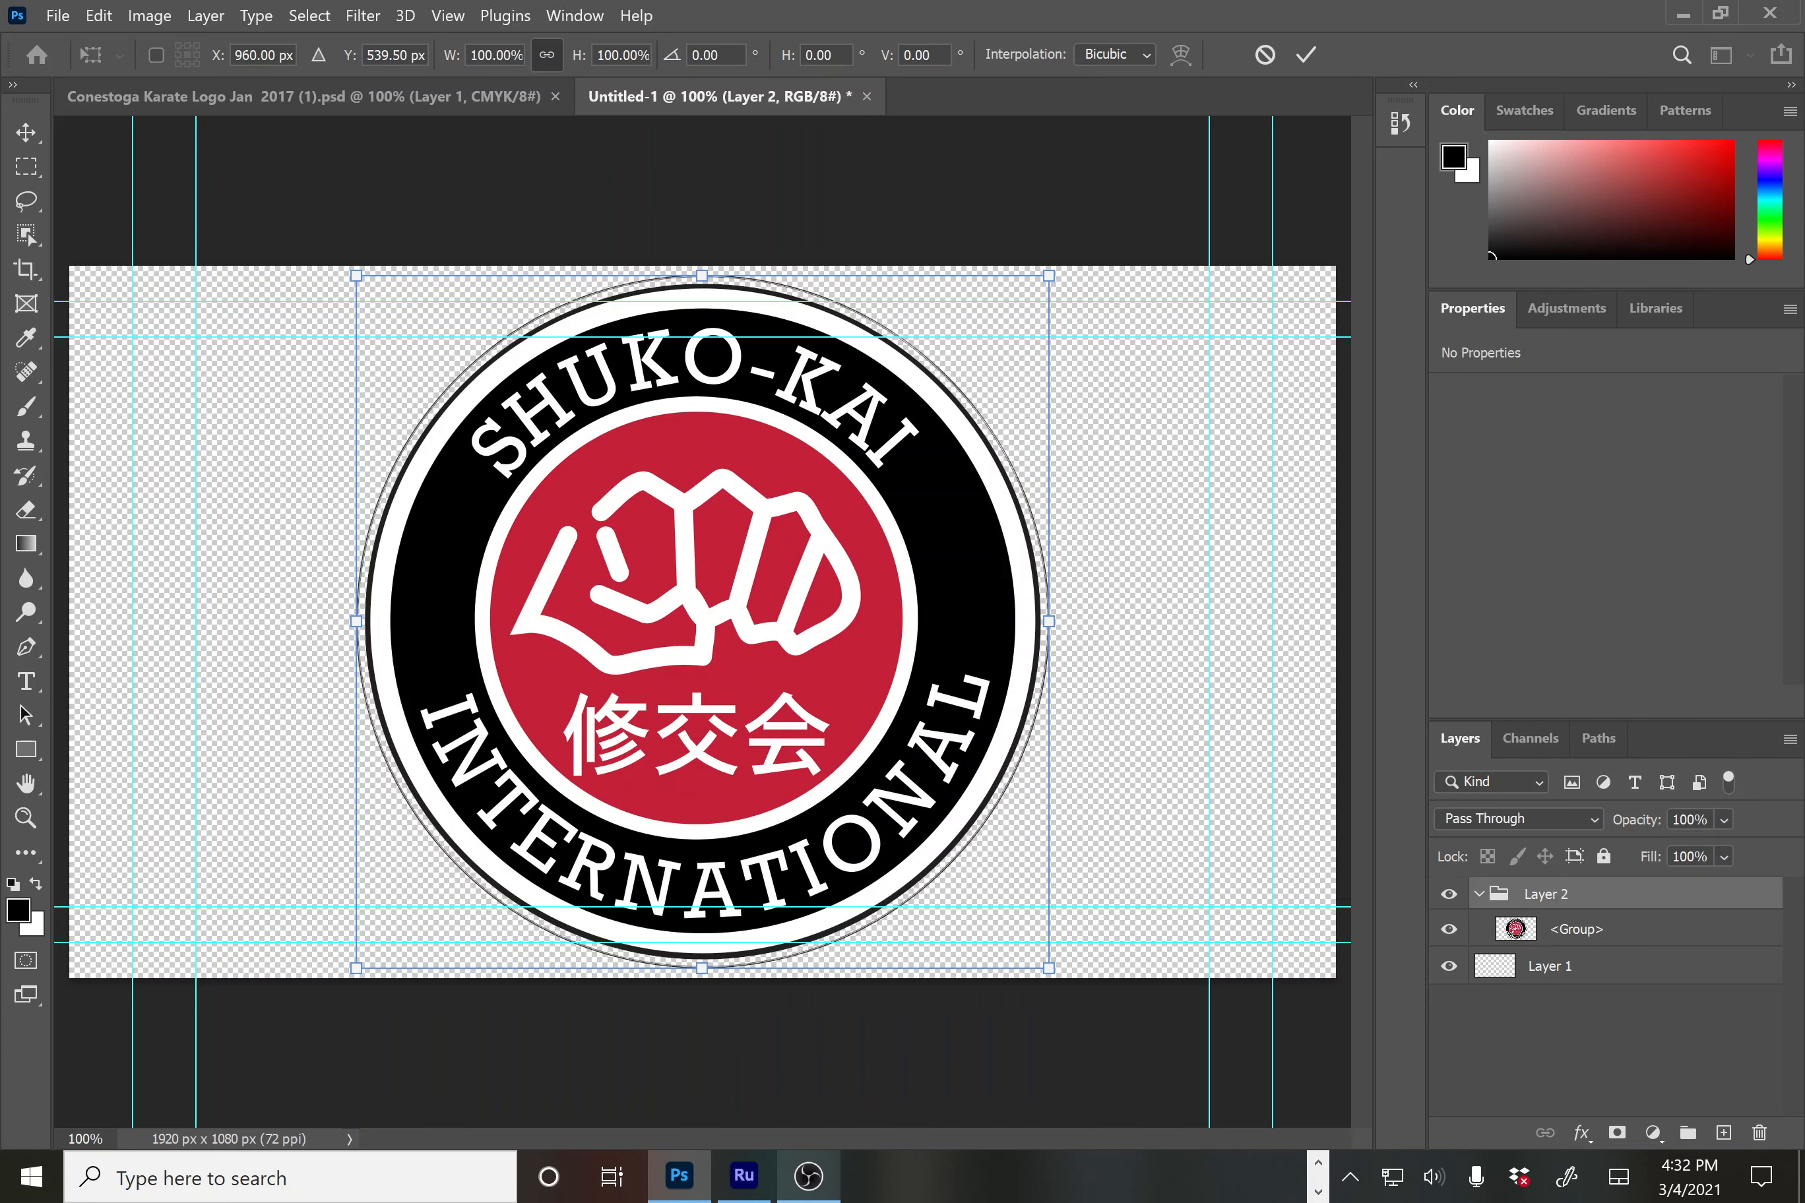
click(496, 54)
text(2)
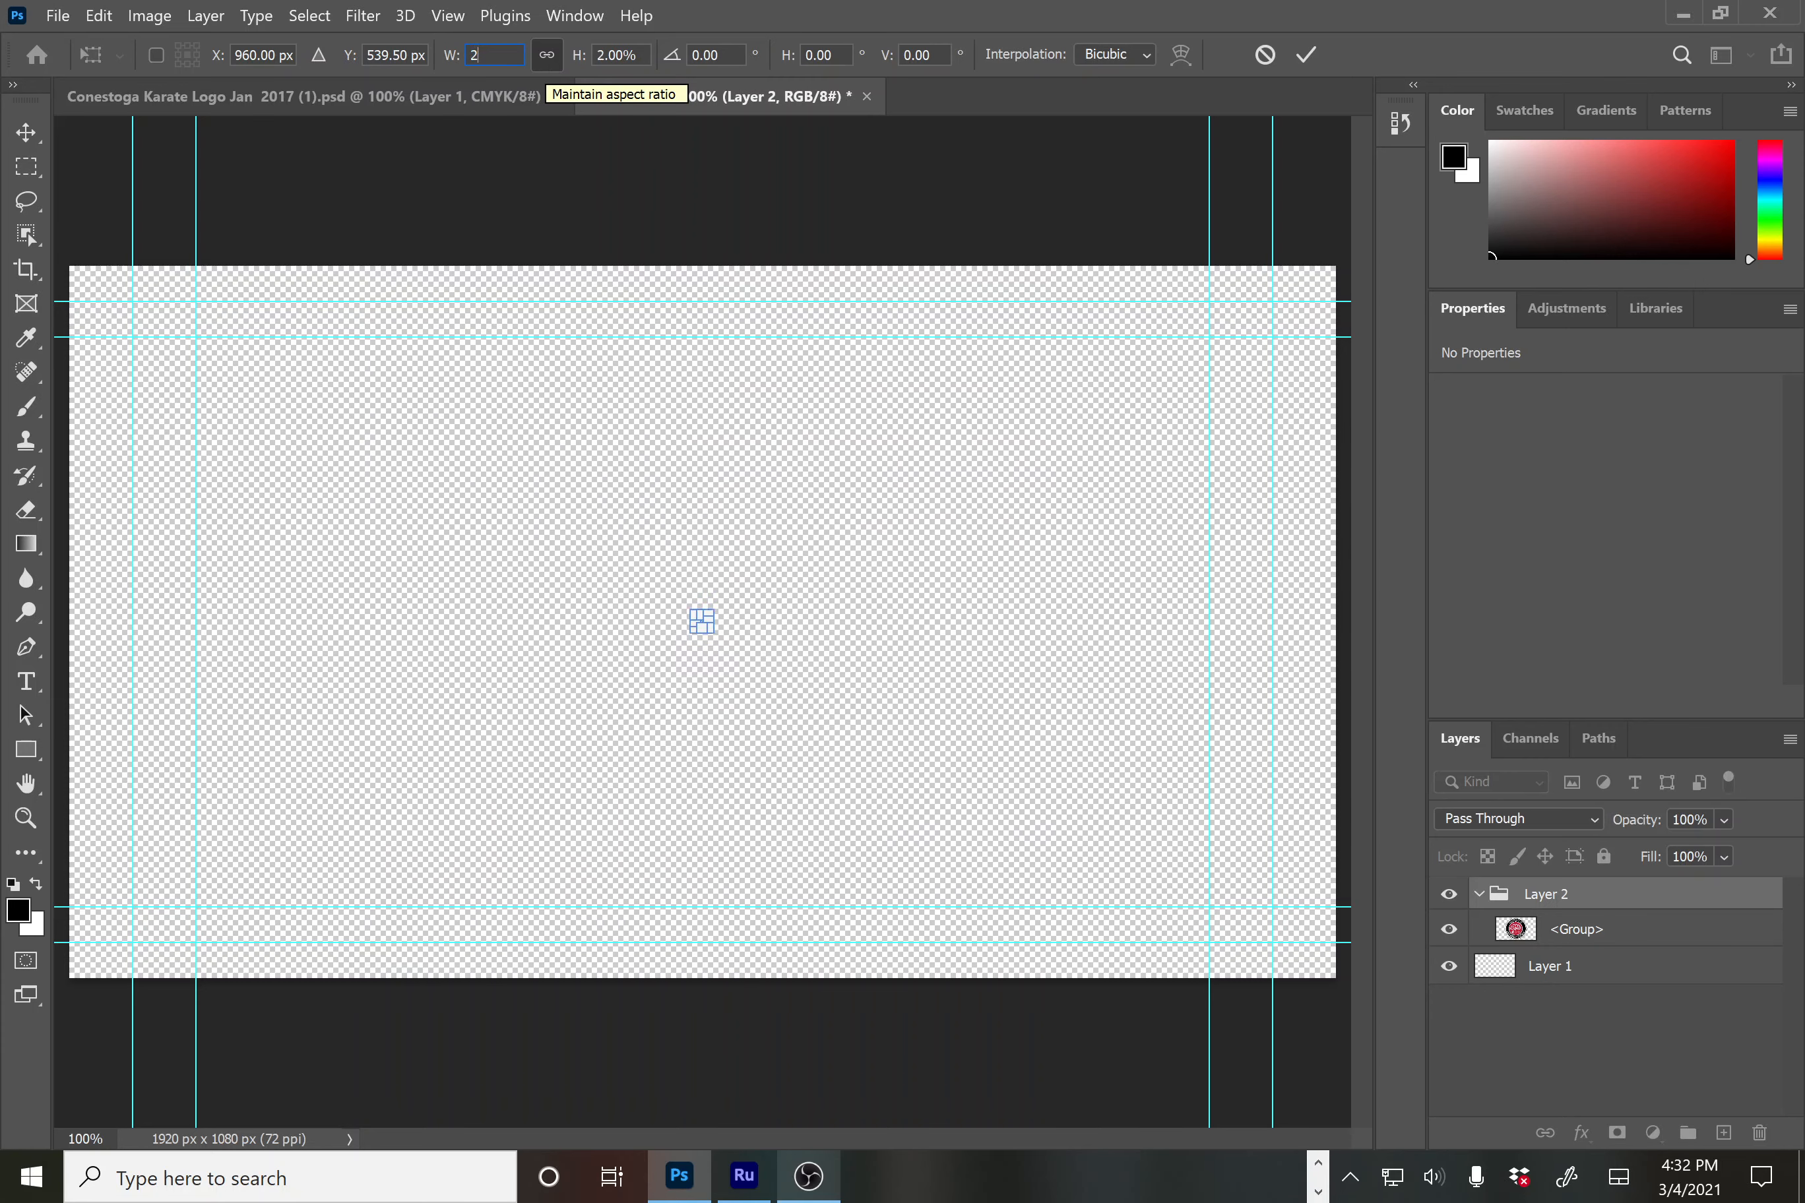
text(5)
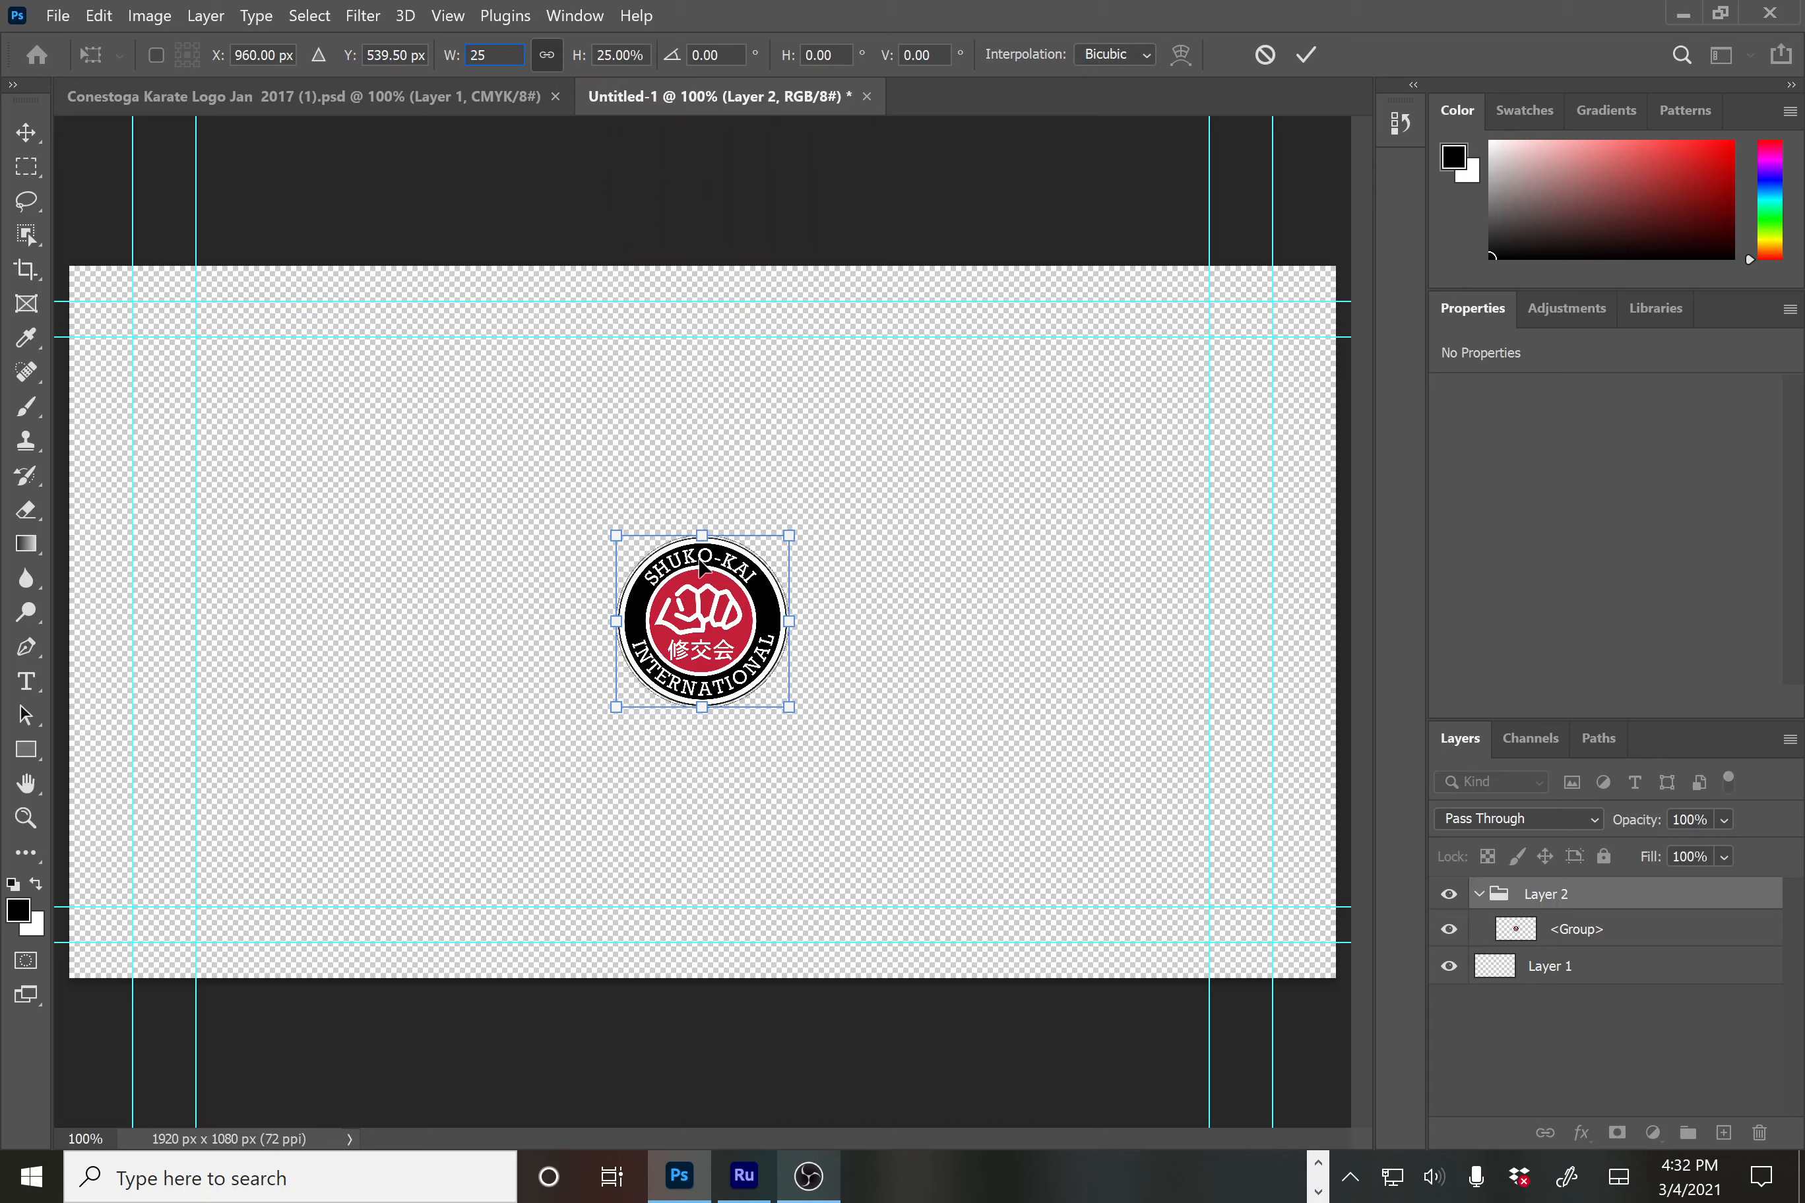
drag(758, 632, 1126, 803)
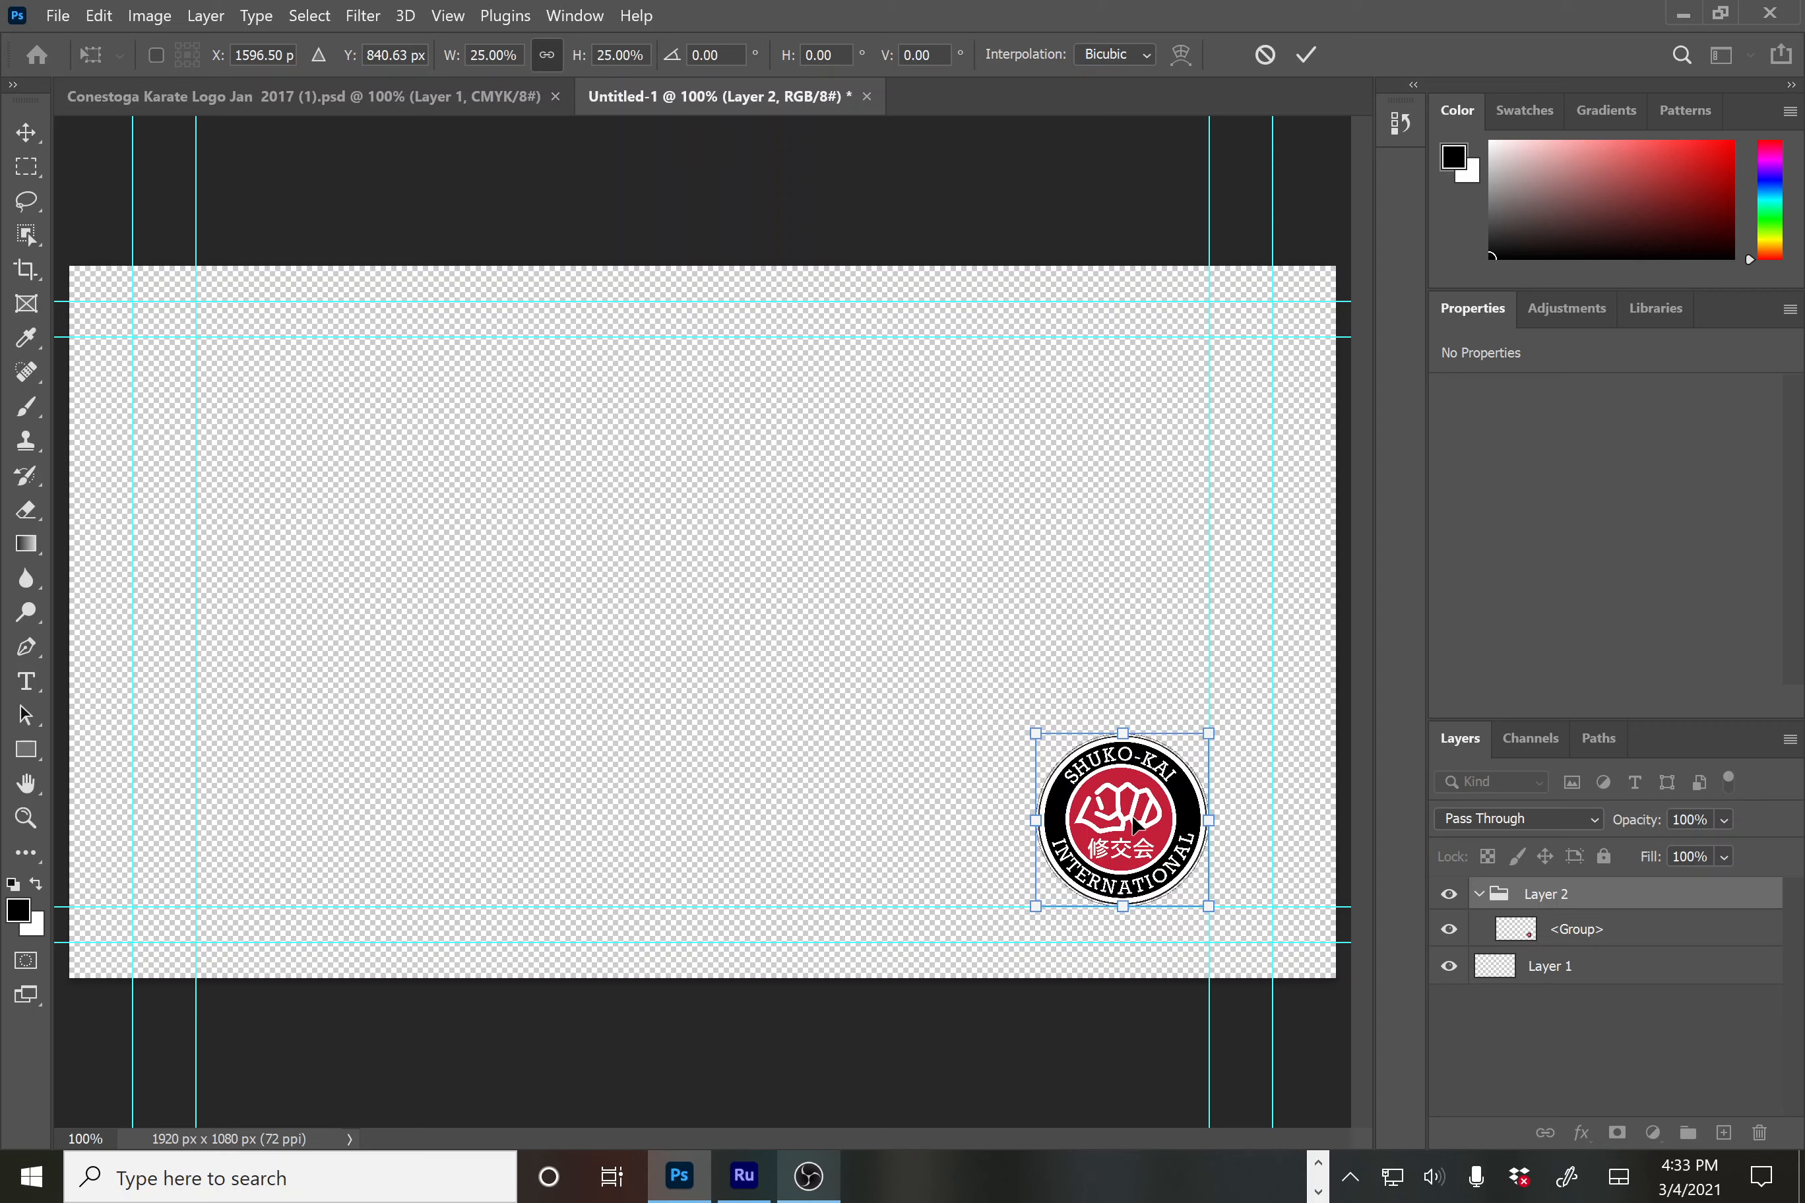
Set the logo layer's opacity to 80%
click(1725, 821)
click(1723, 818)
text(75)
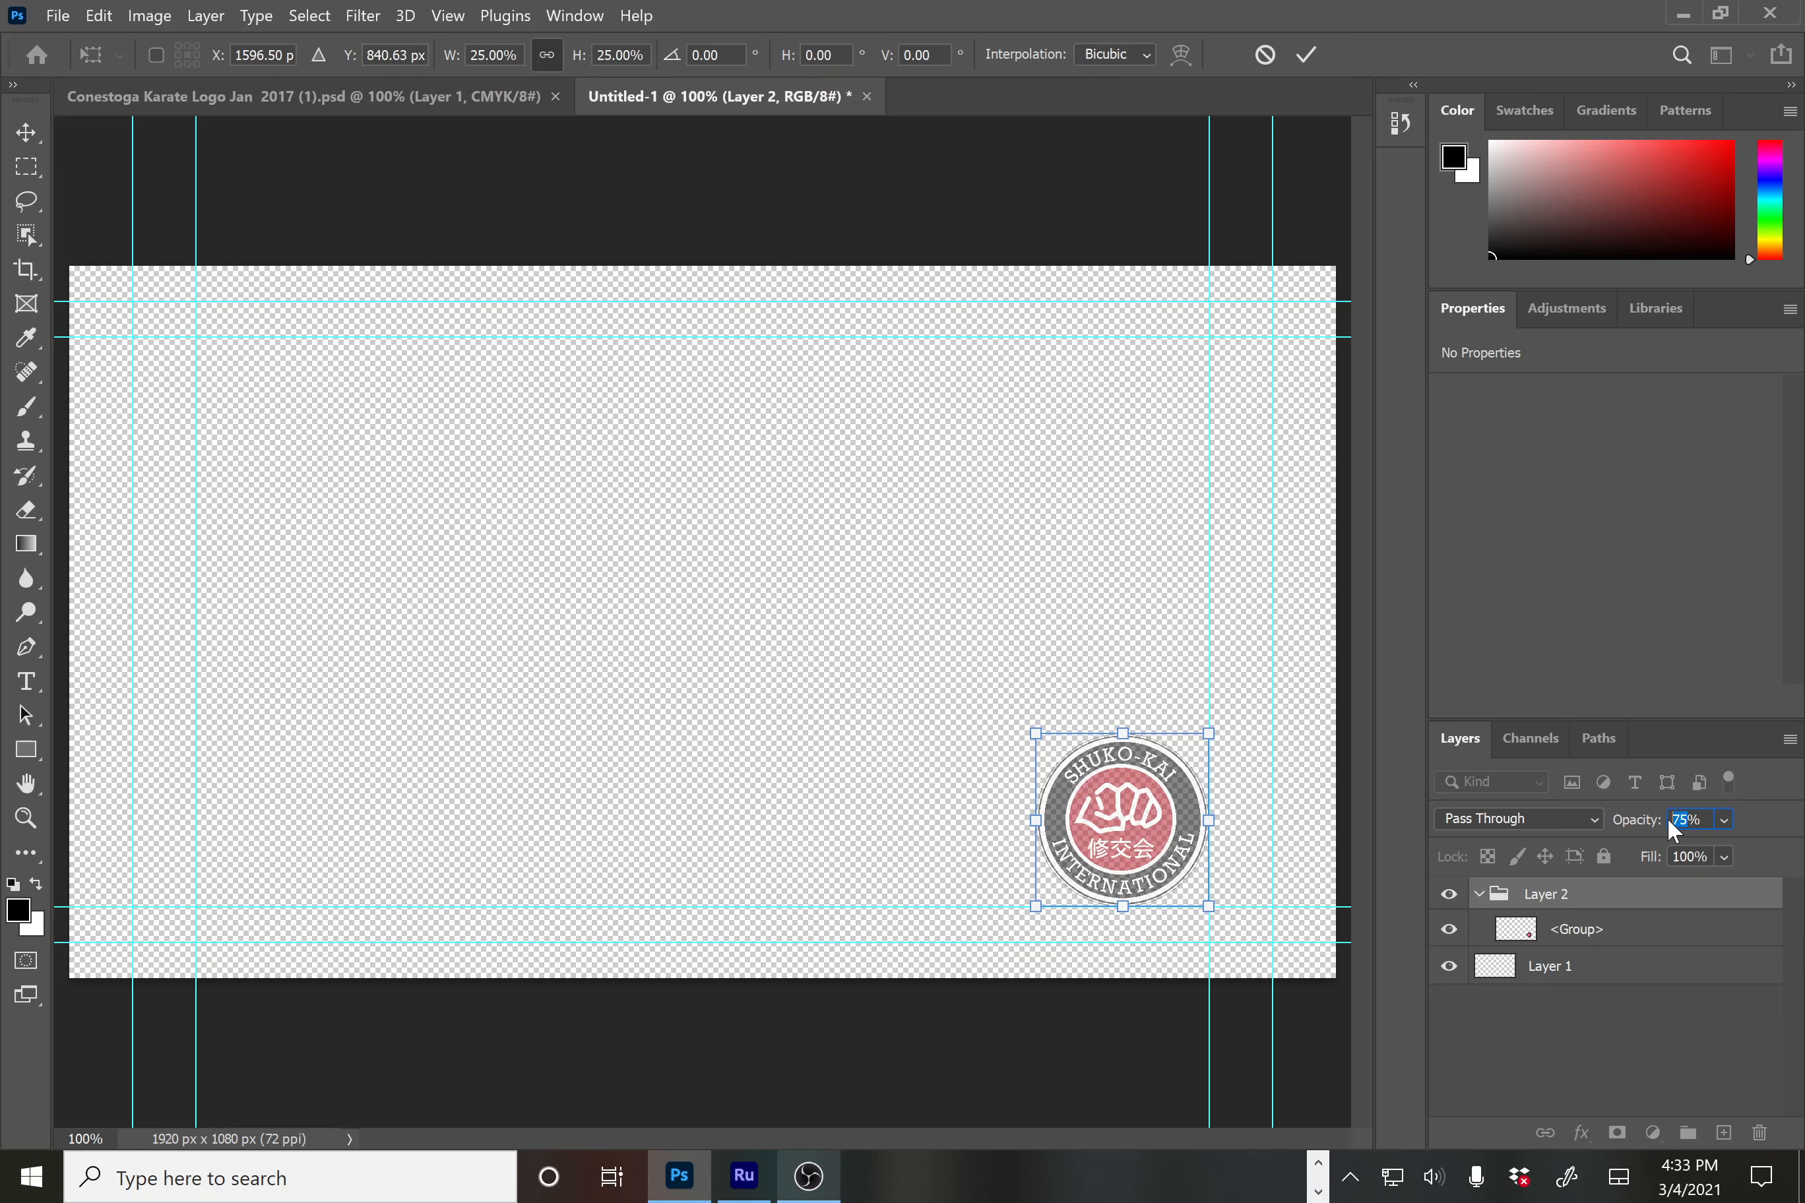
text(80)
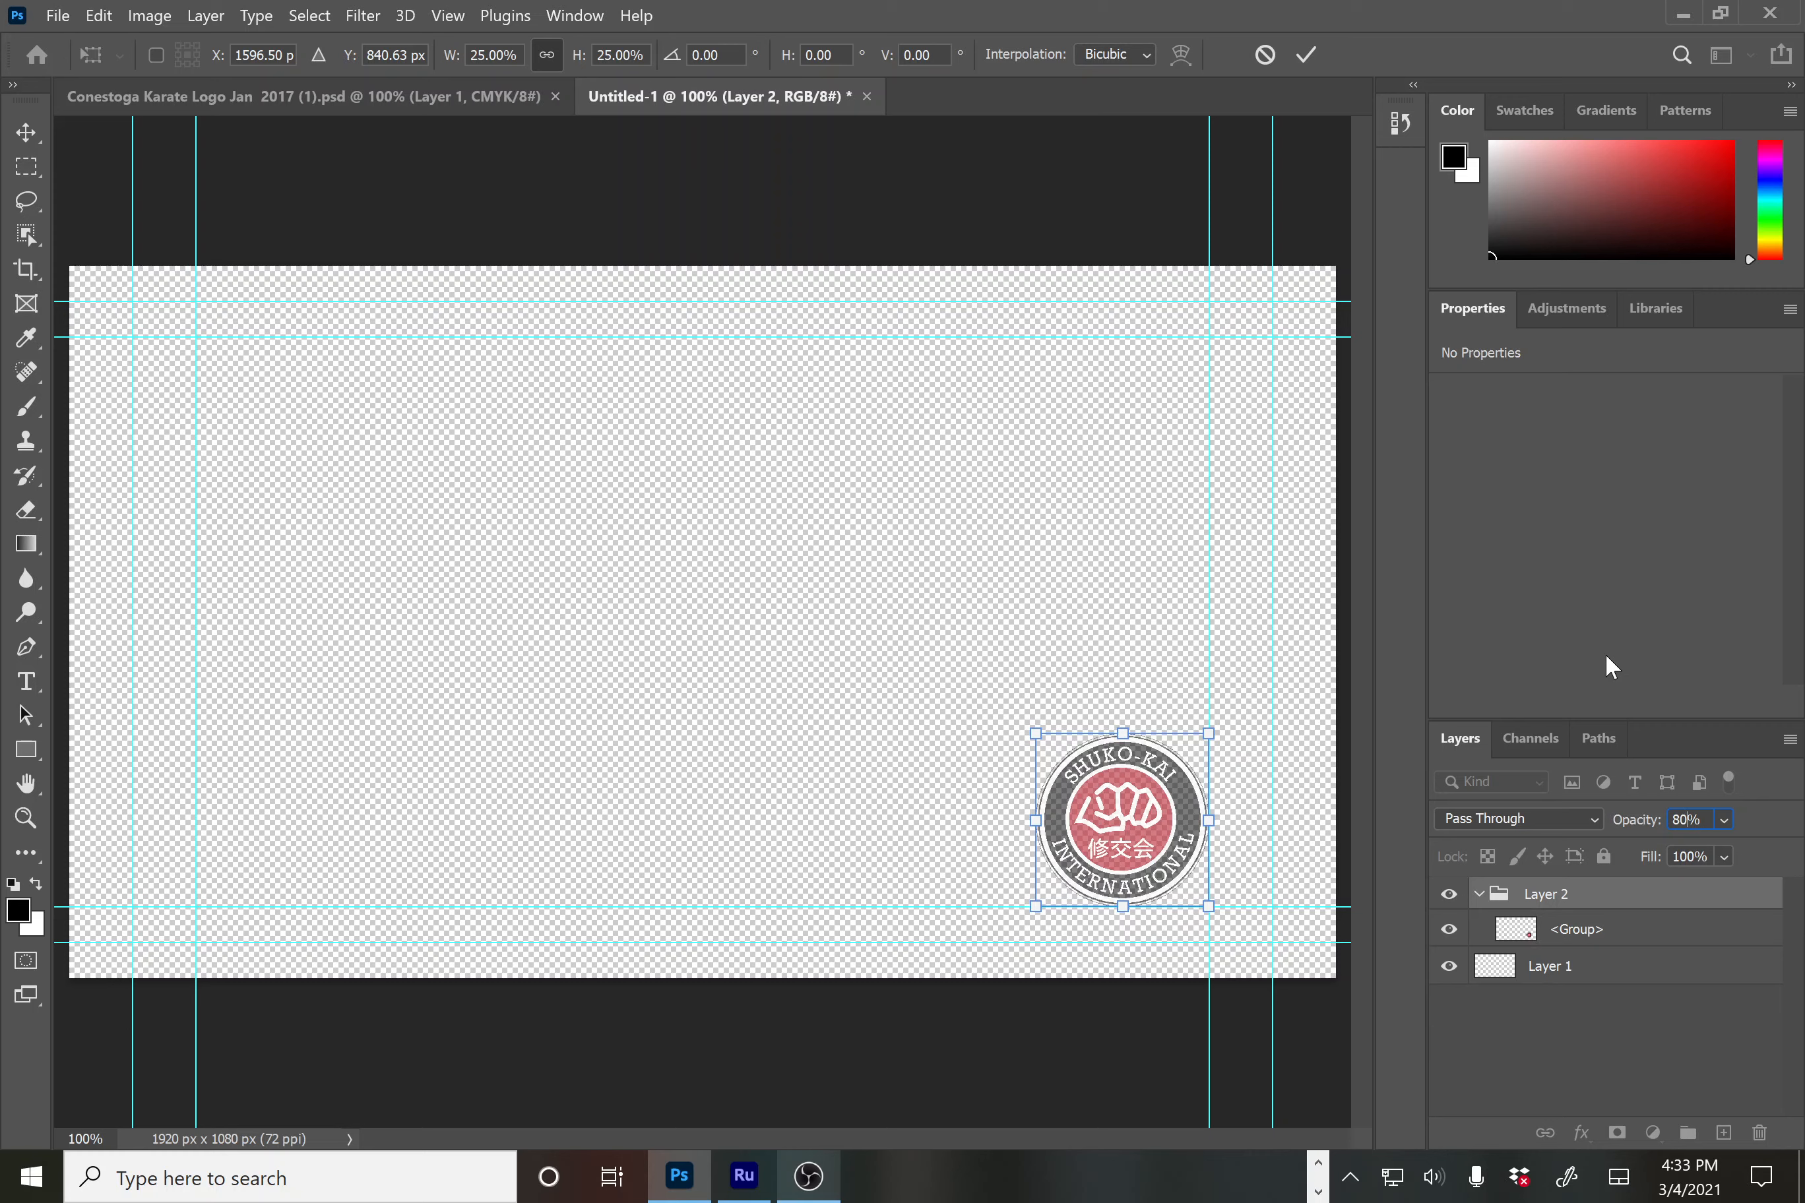
Commit the logo transform and export it as a PNG named ConestogaLogoTV in Desktop\KaratePractice
click(58, 16)
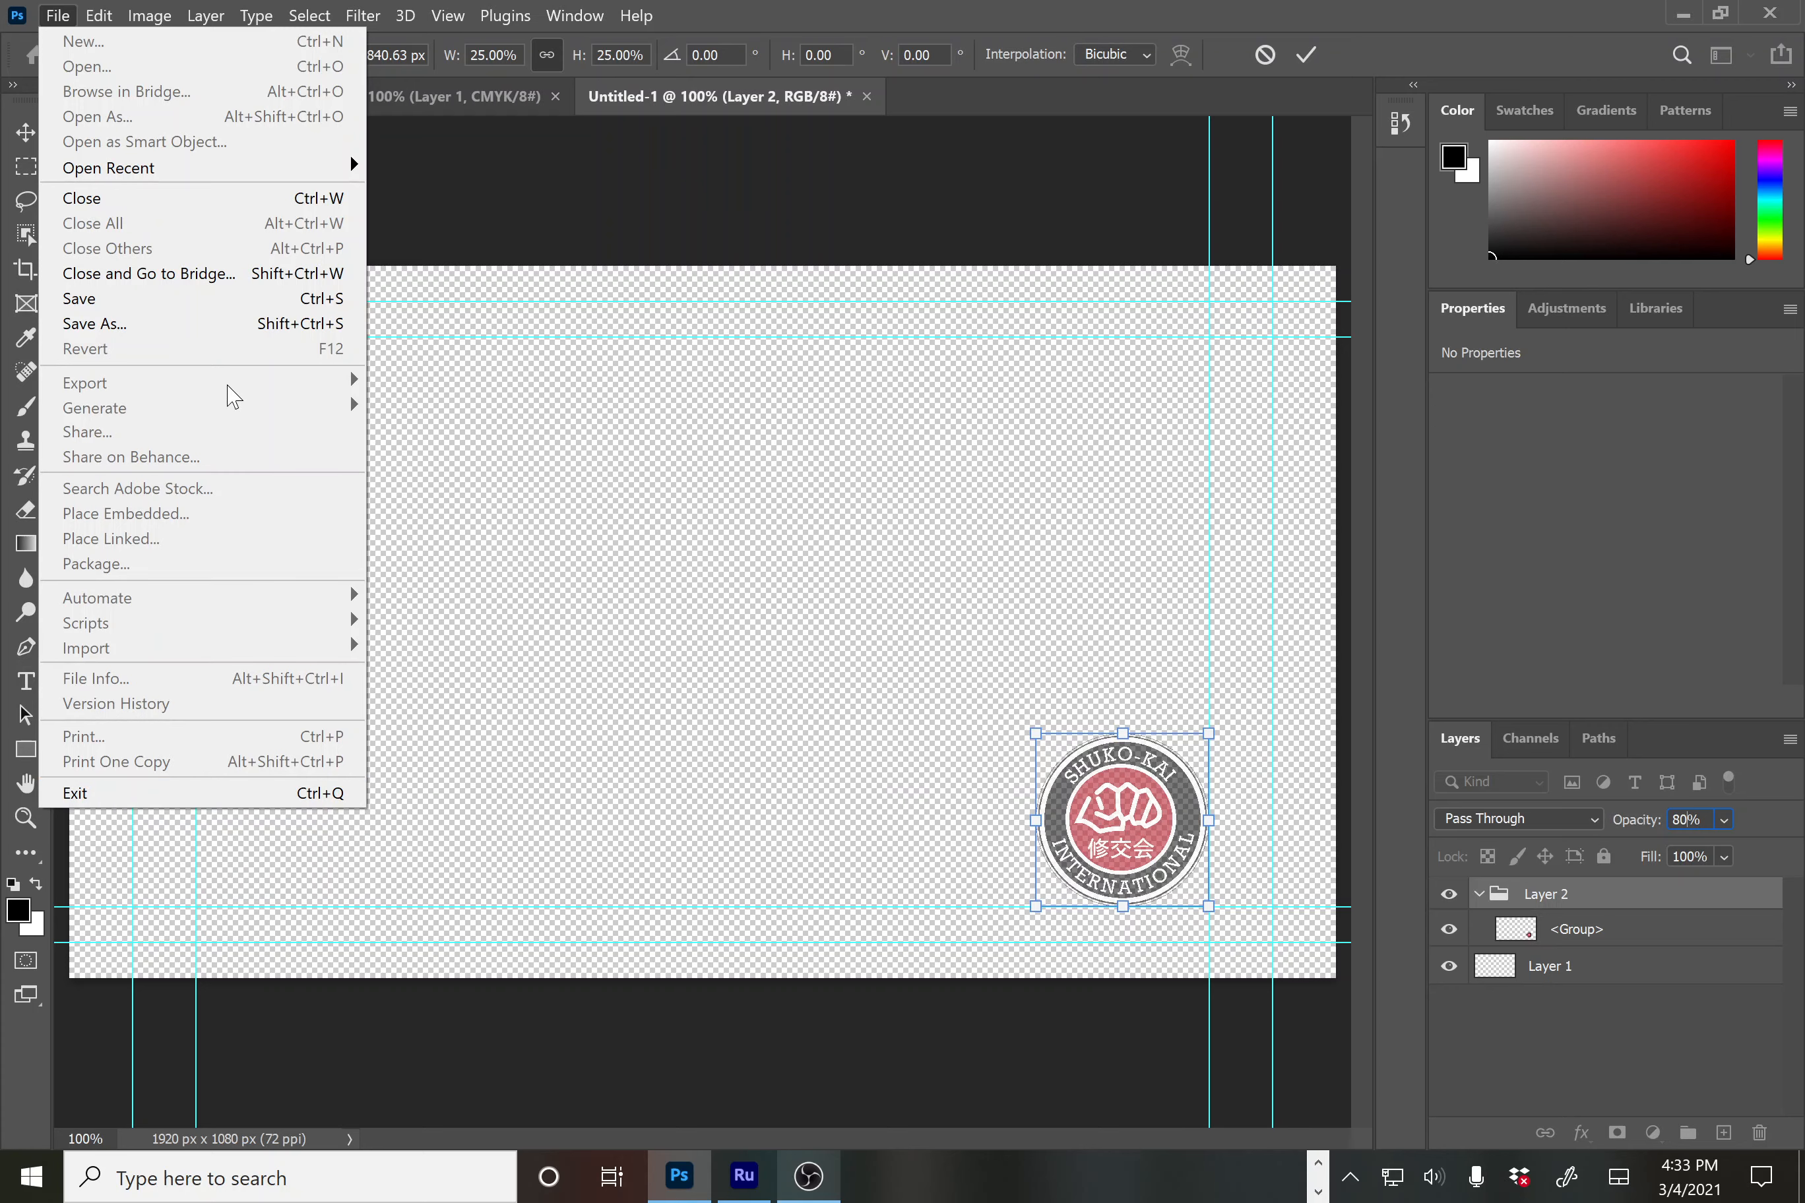
click(701, 526)
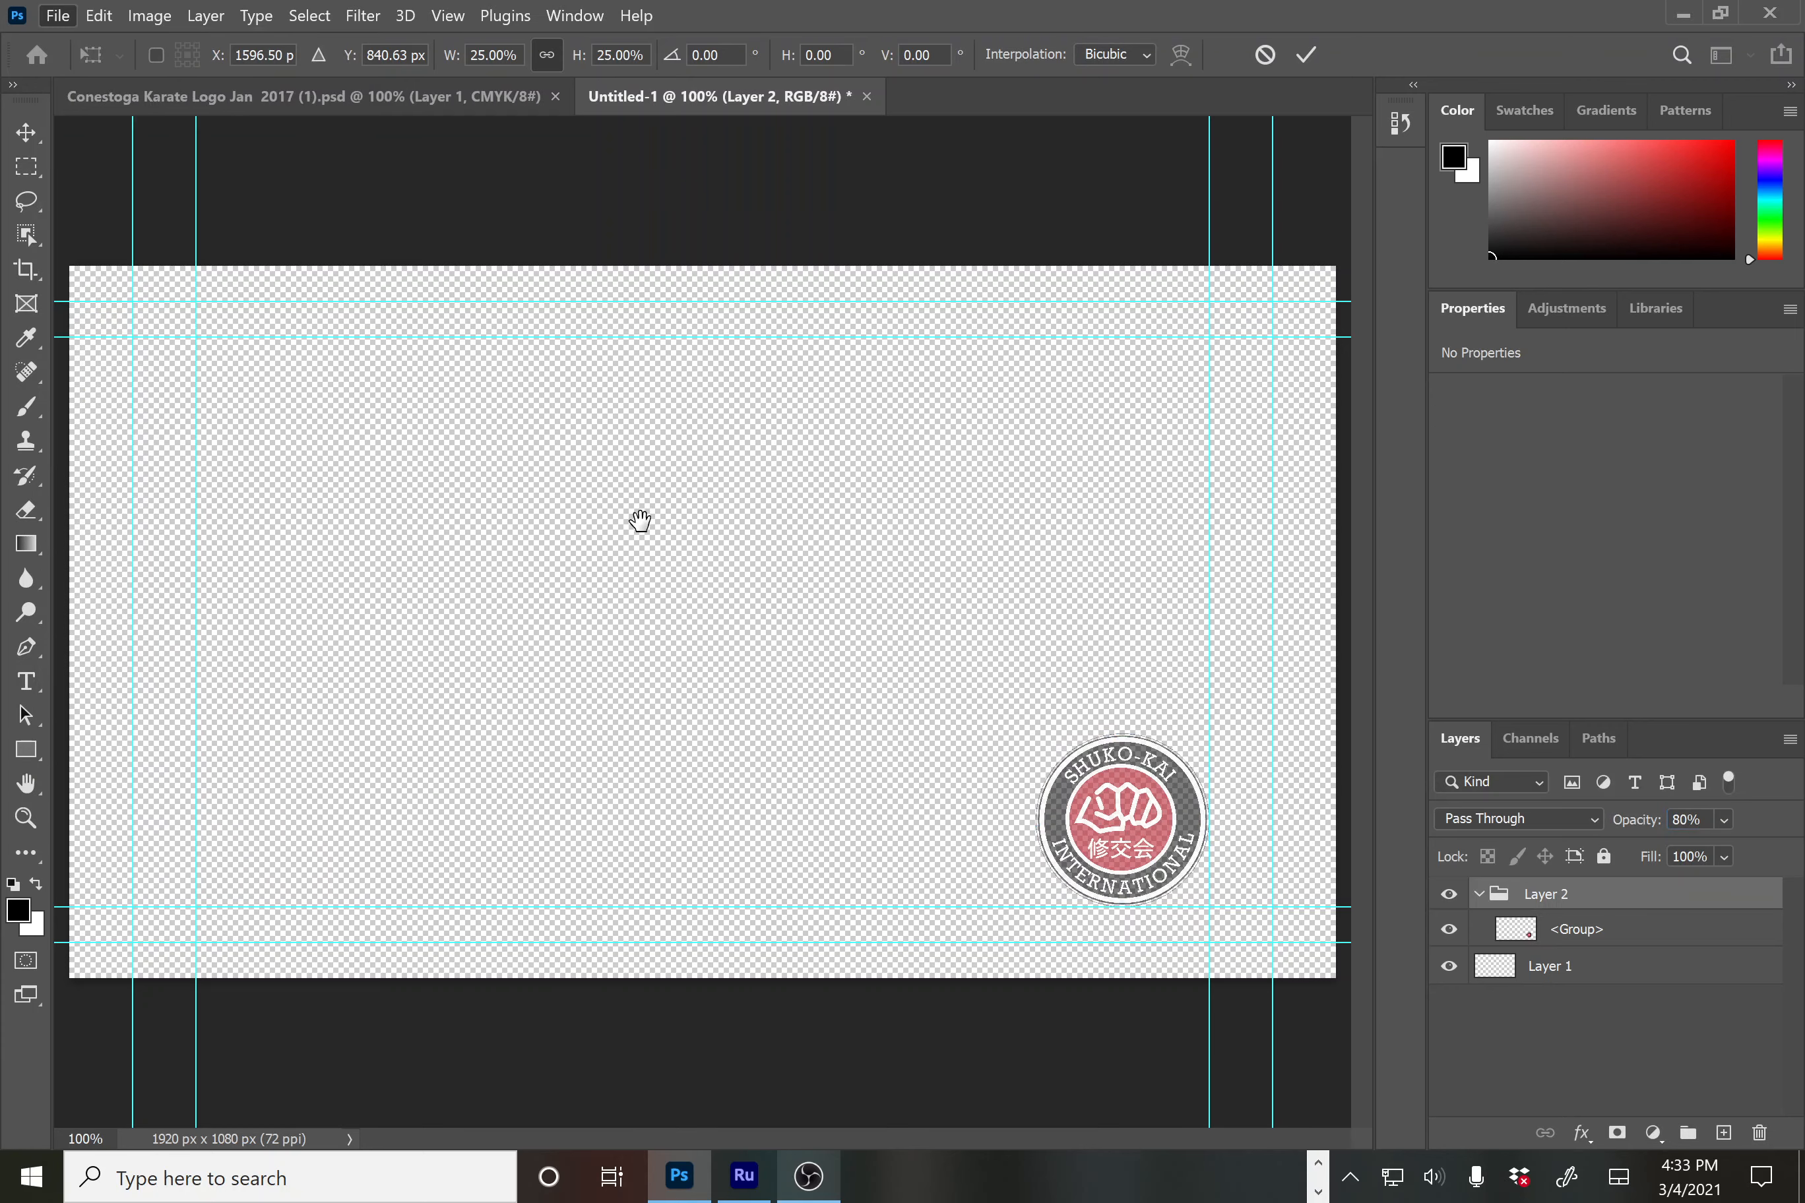
click(57, 16)
mouse_move(310, 392)
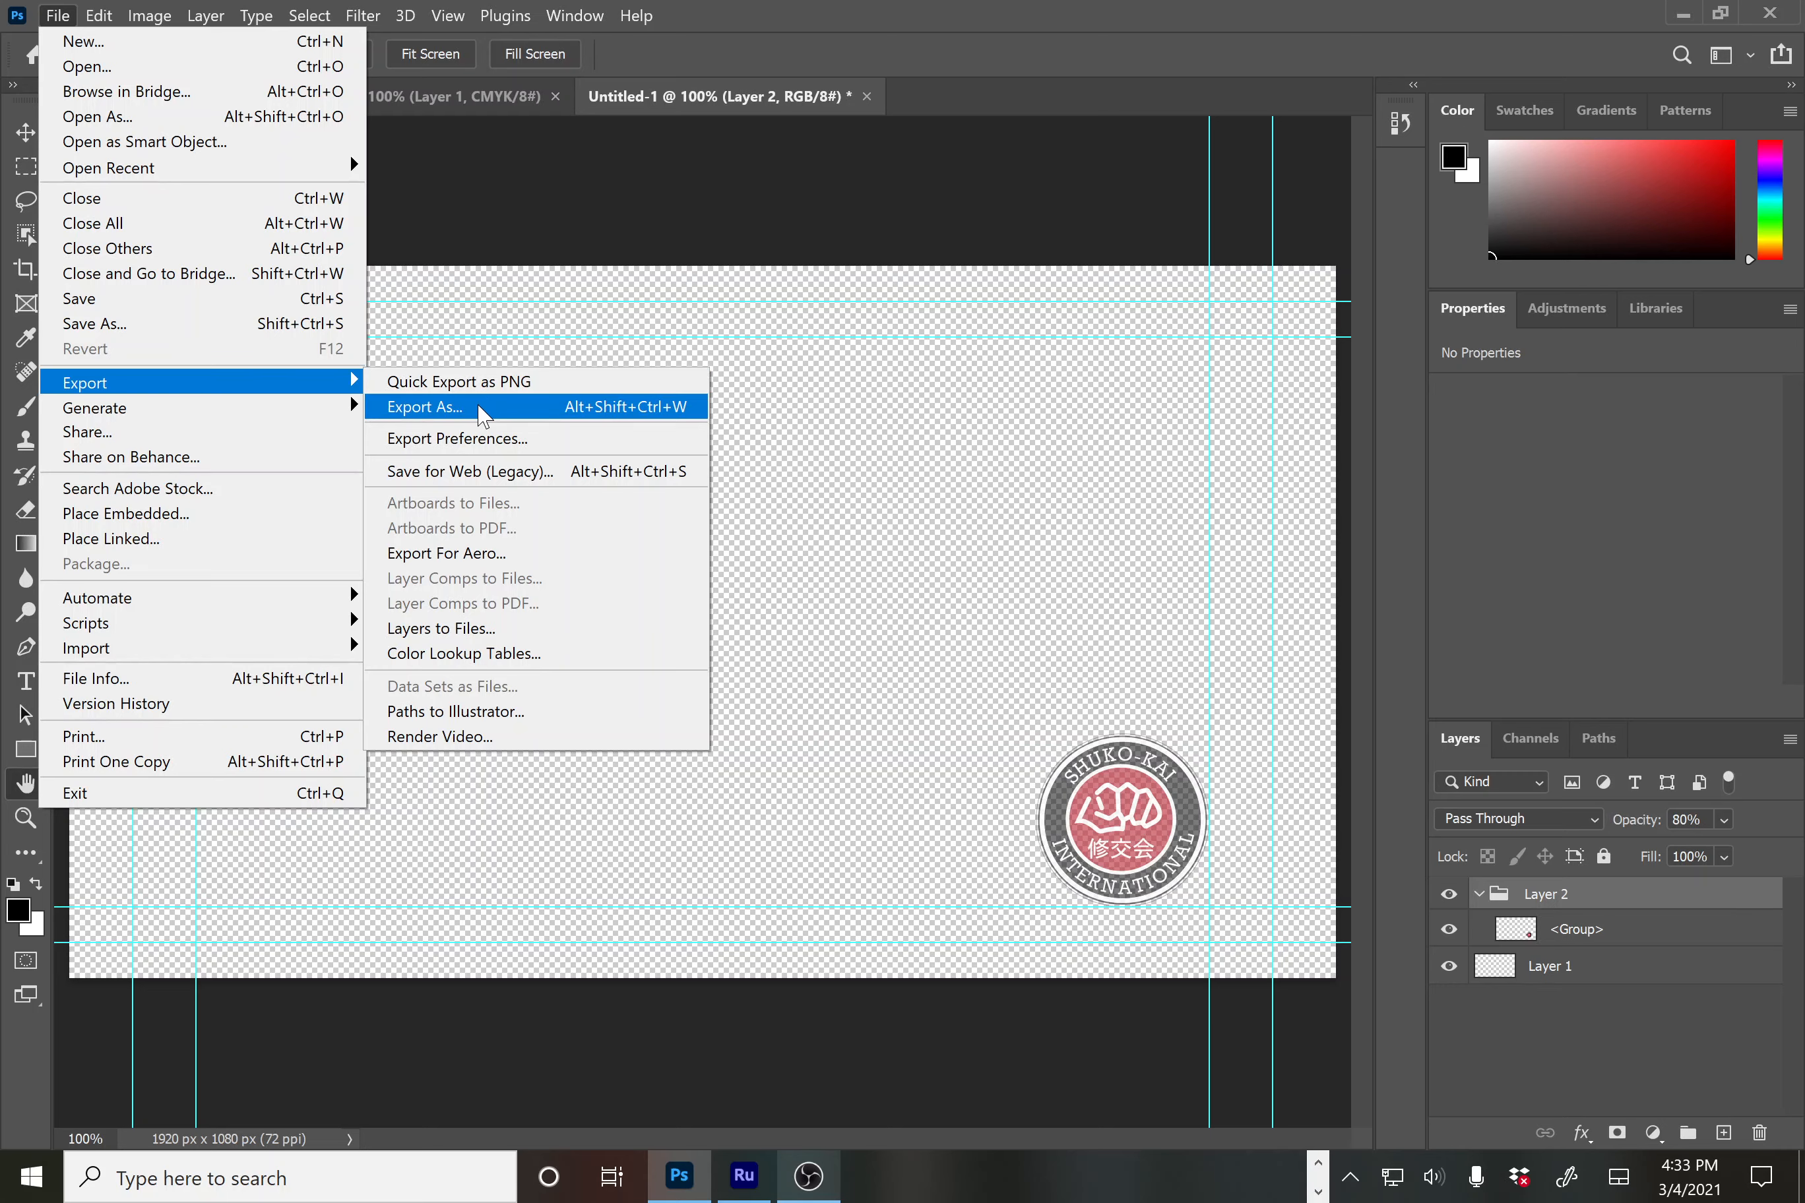
click(469, 380)
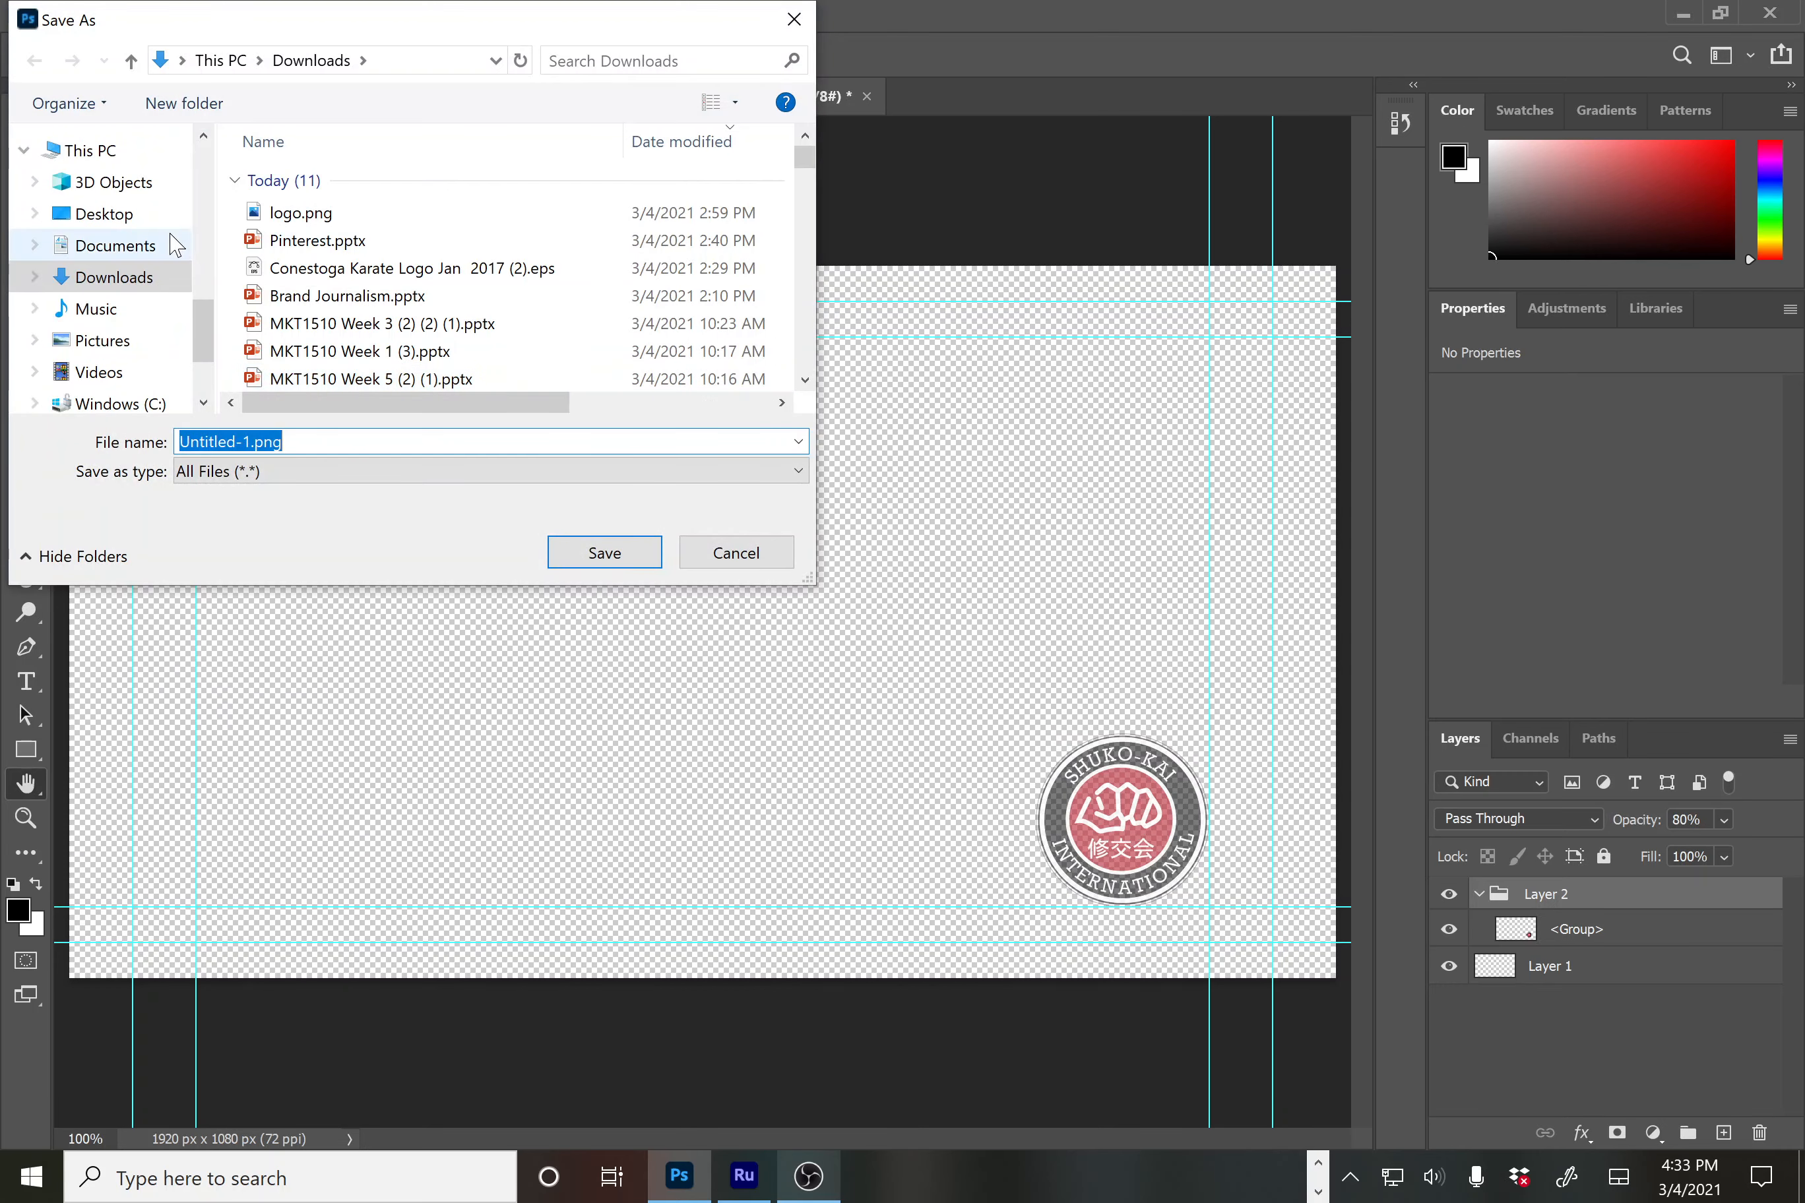
click(91, 221)
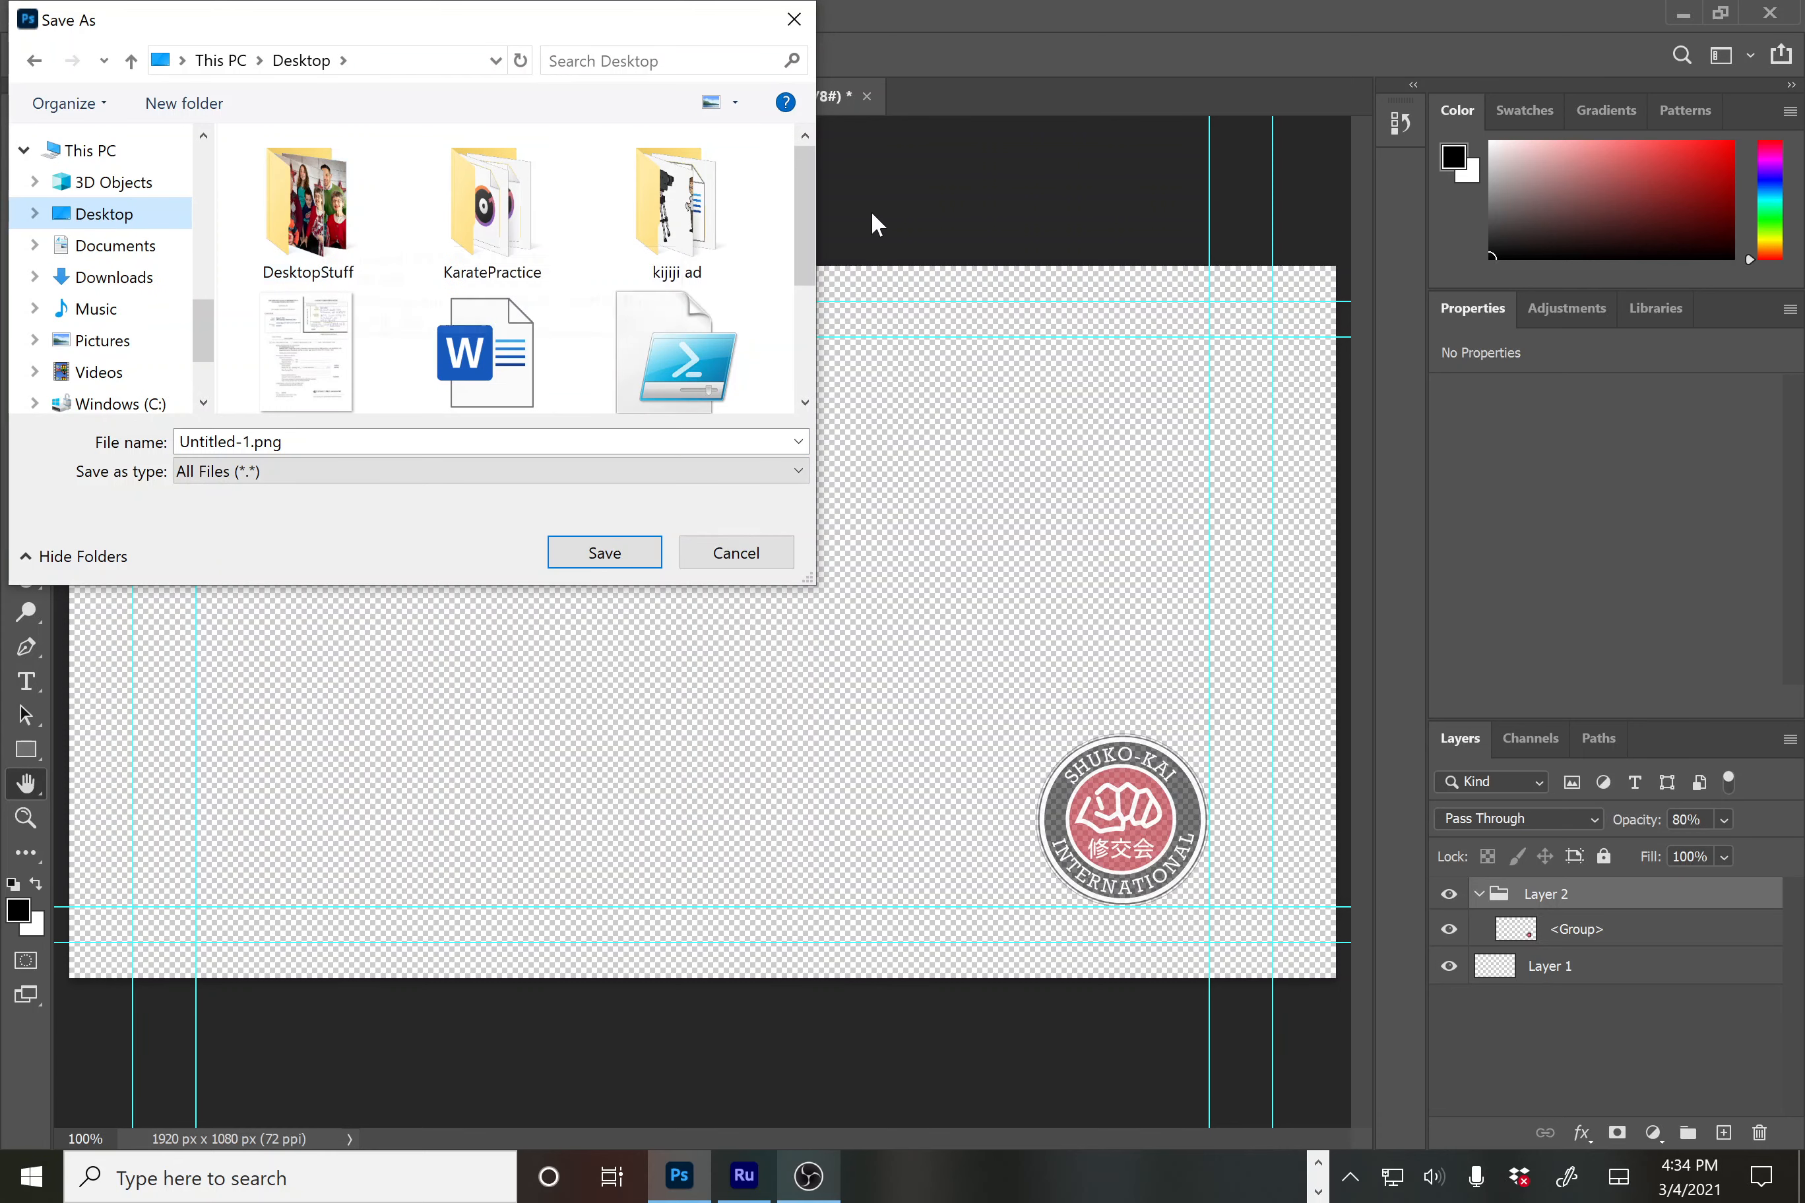
click(490, 225)
double_click(490, 225)
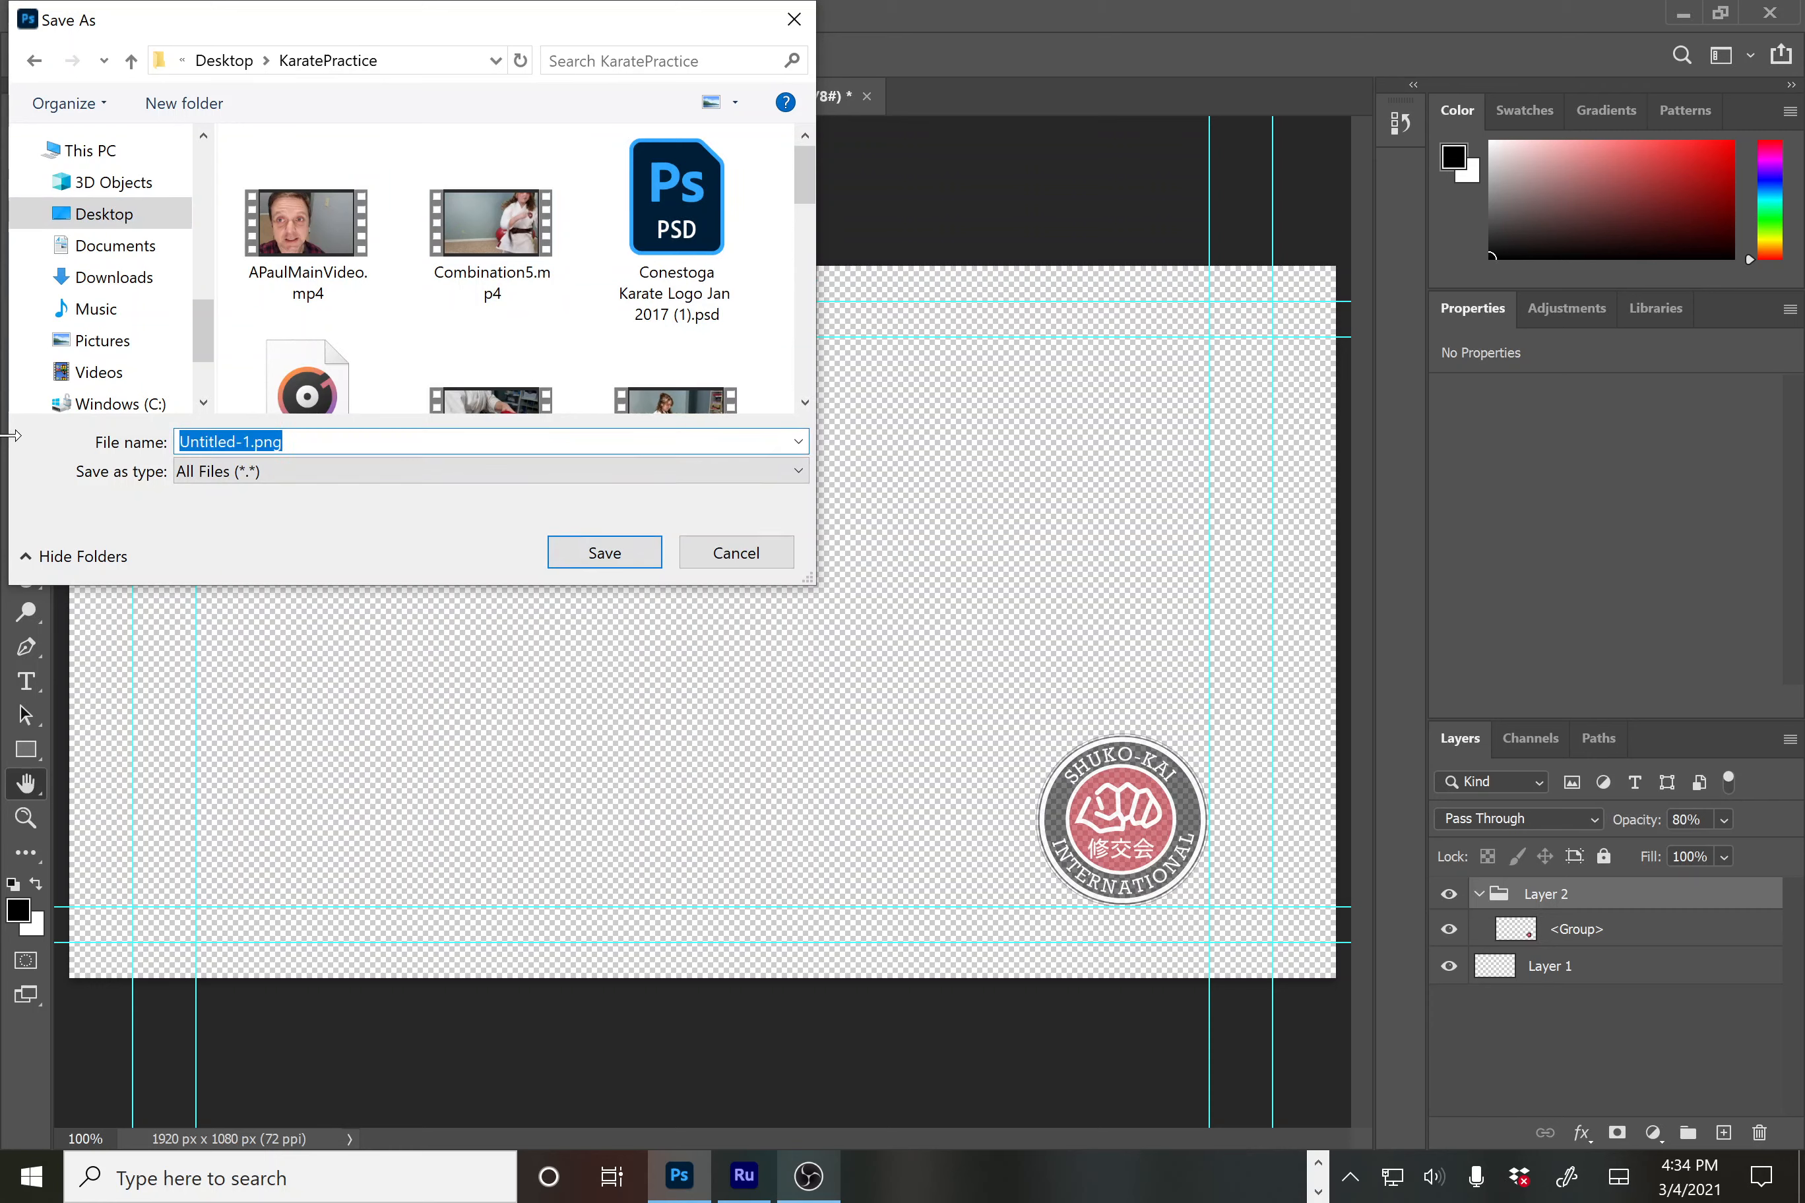
text(Conesto)
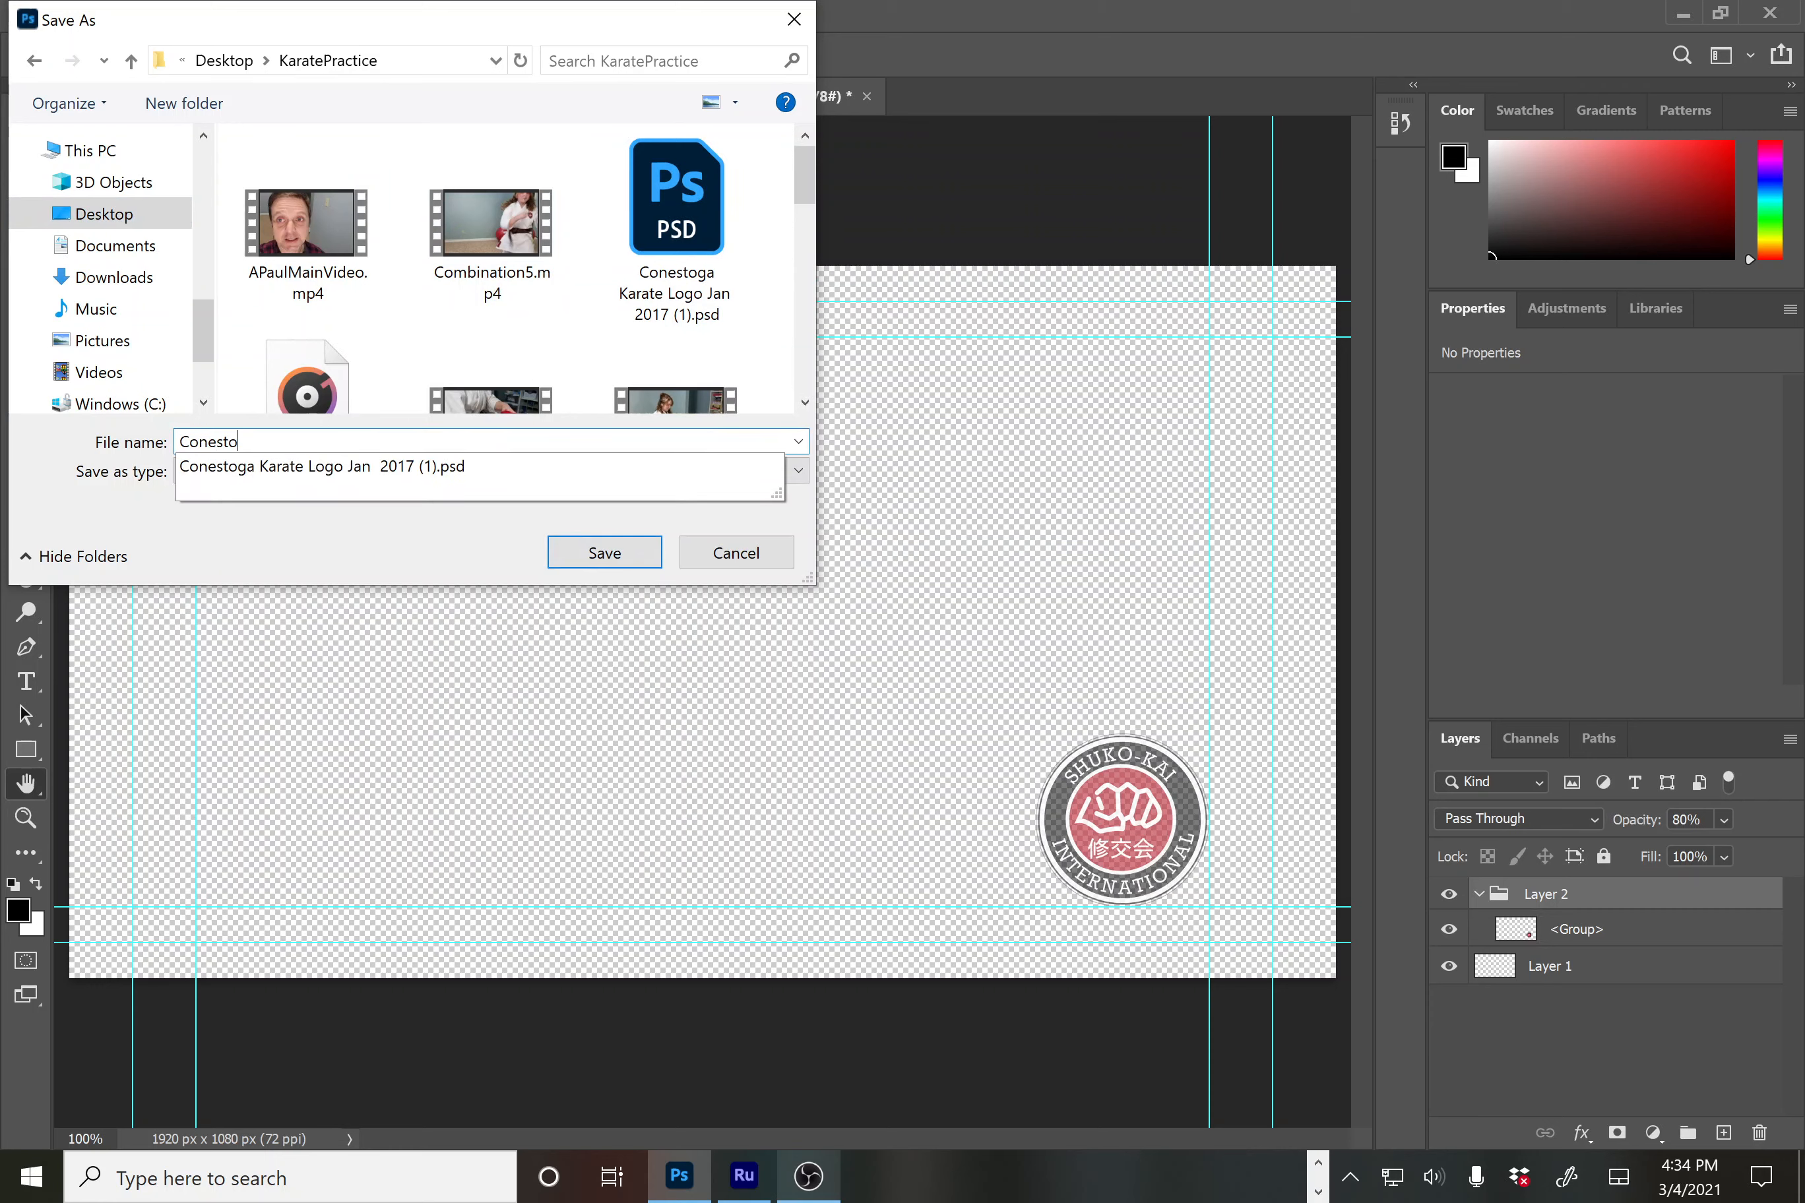
text(gaLogoTV)
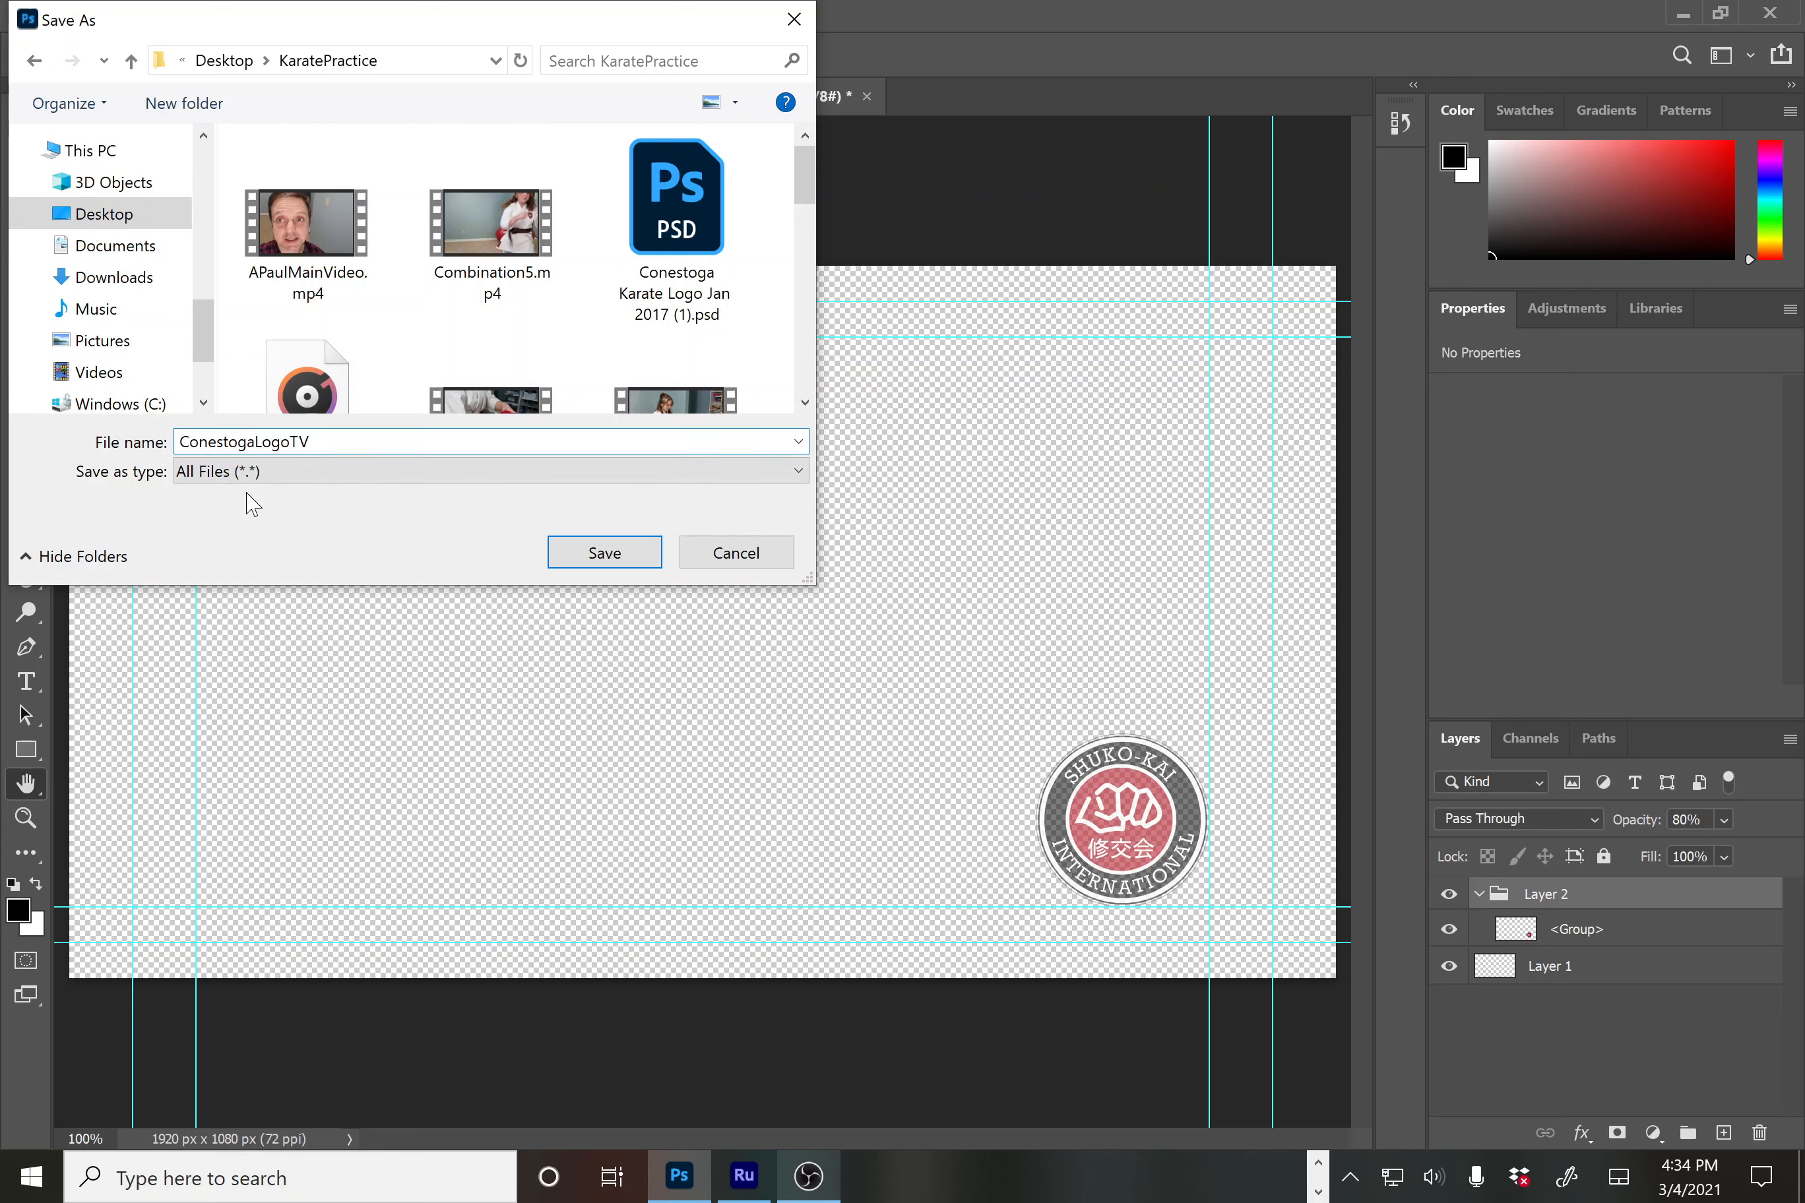
click(600, 553)
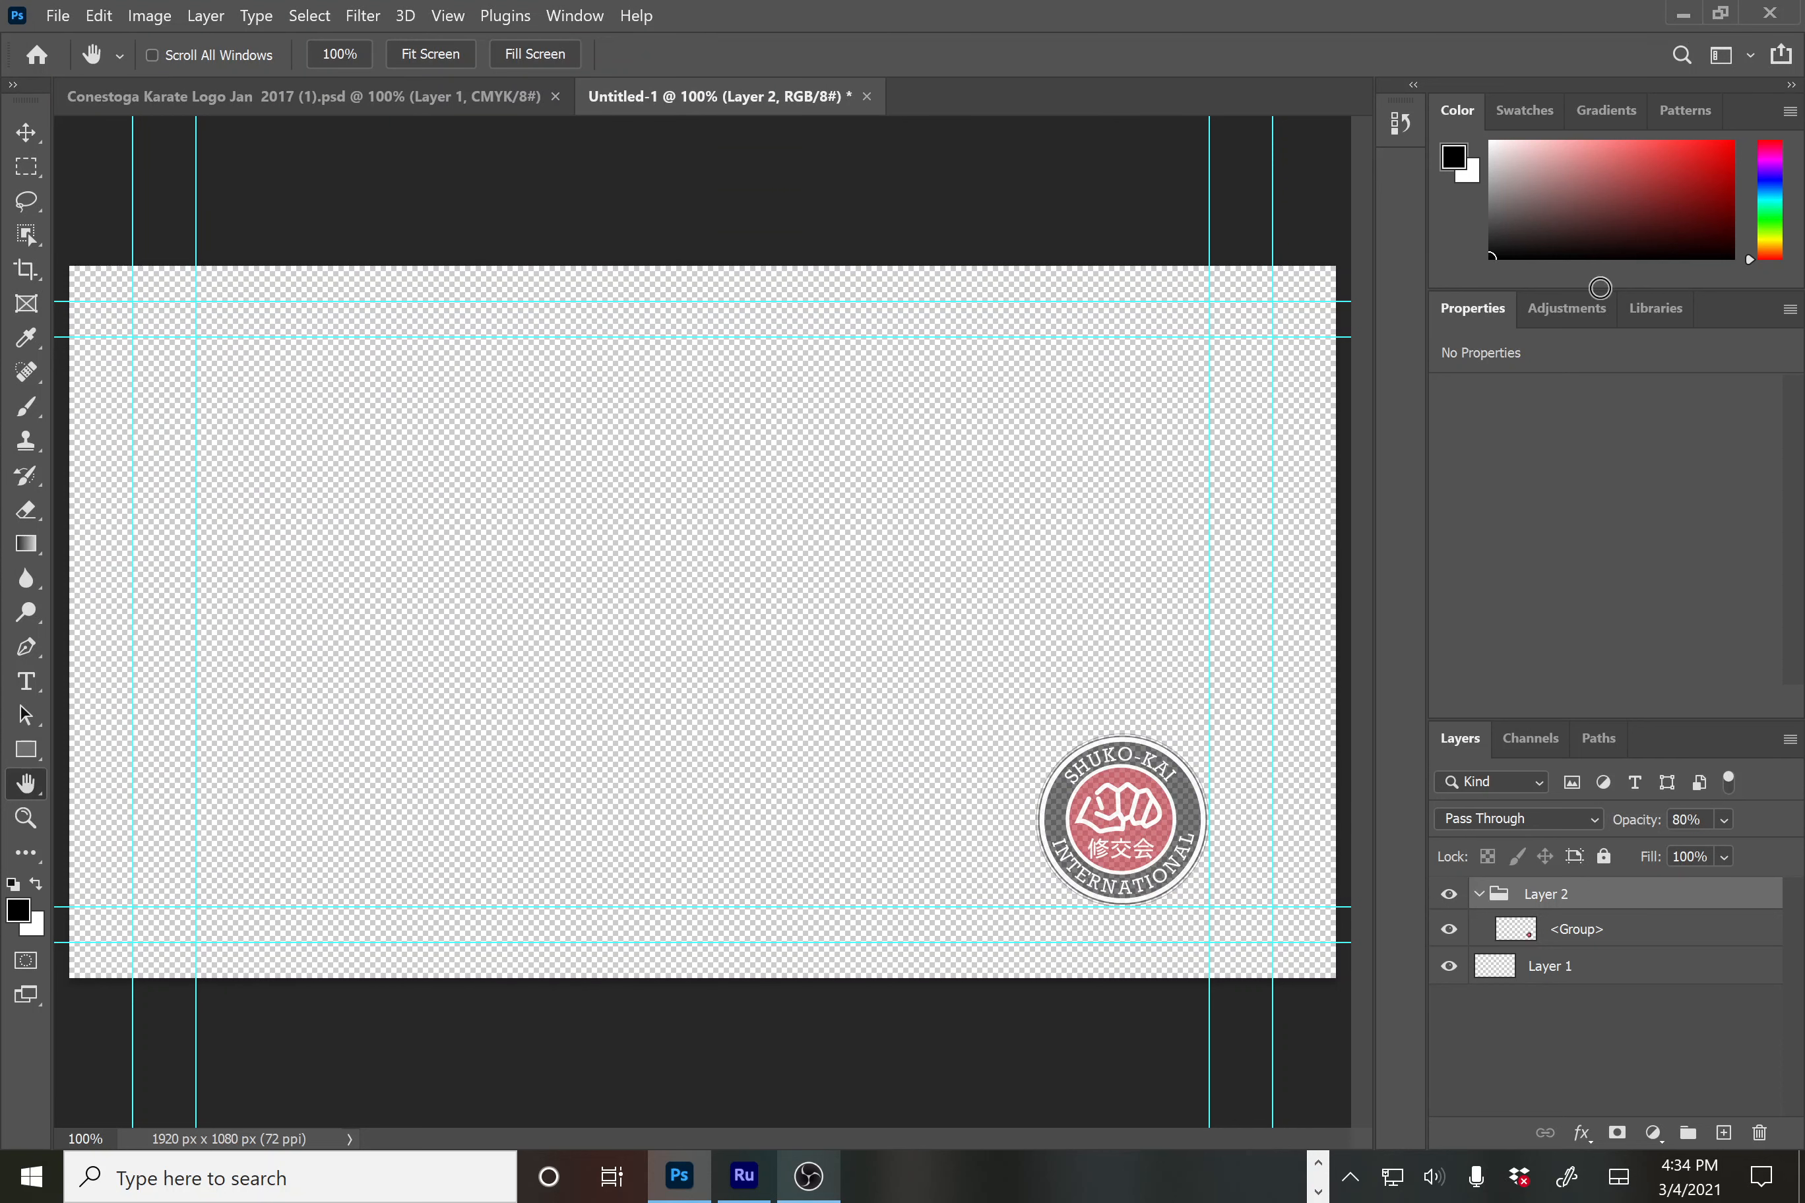
Import ConestogaLogoTV from your media onto a new top track, aligned with the orange clip's start
click(745, 1182)
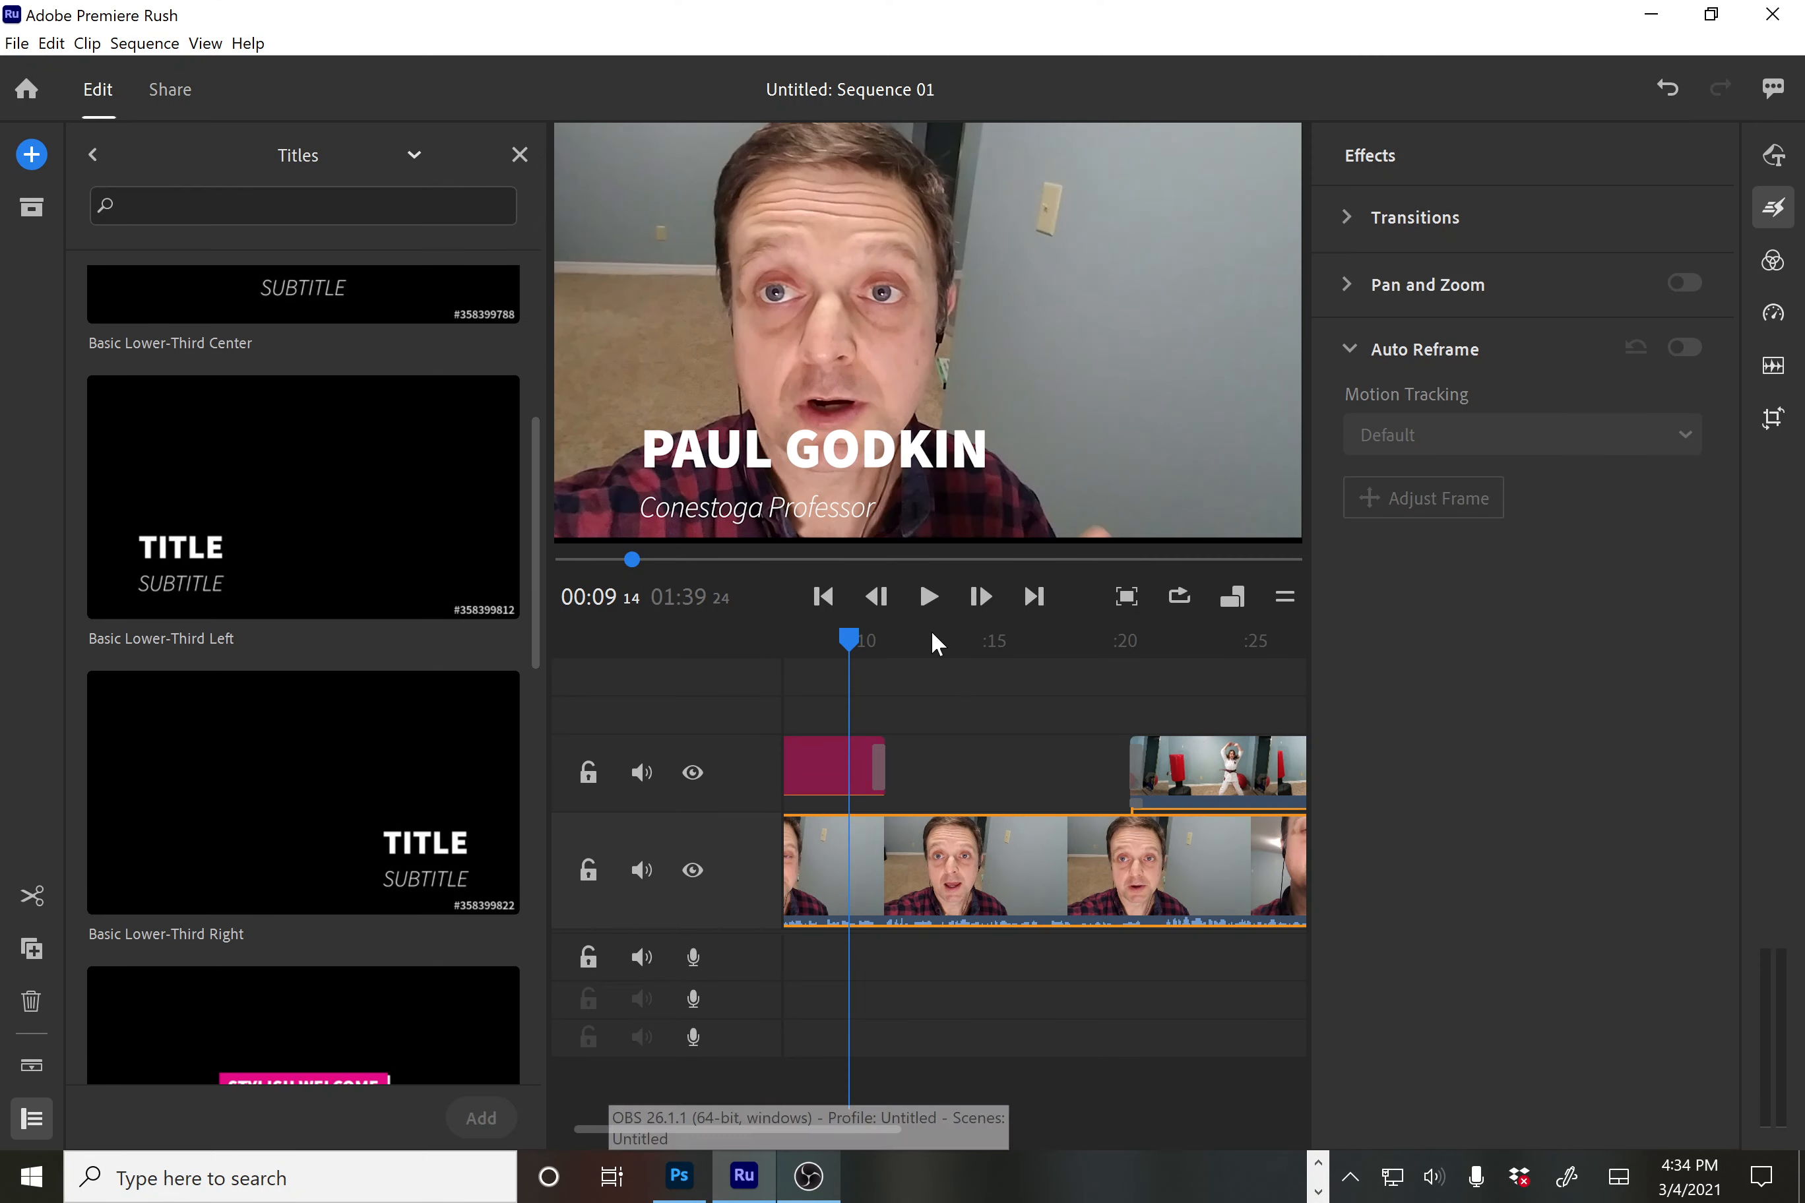
click(31, 155)
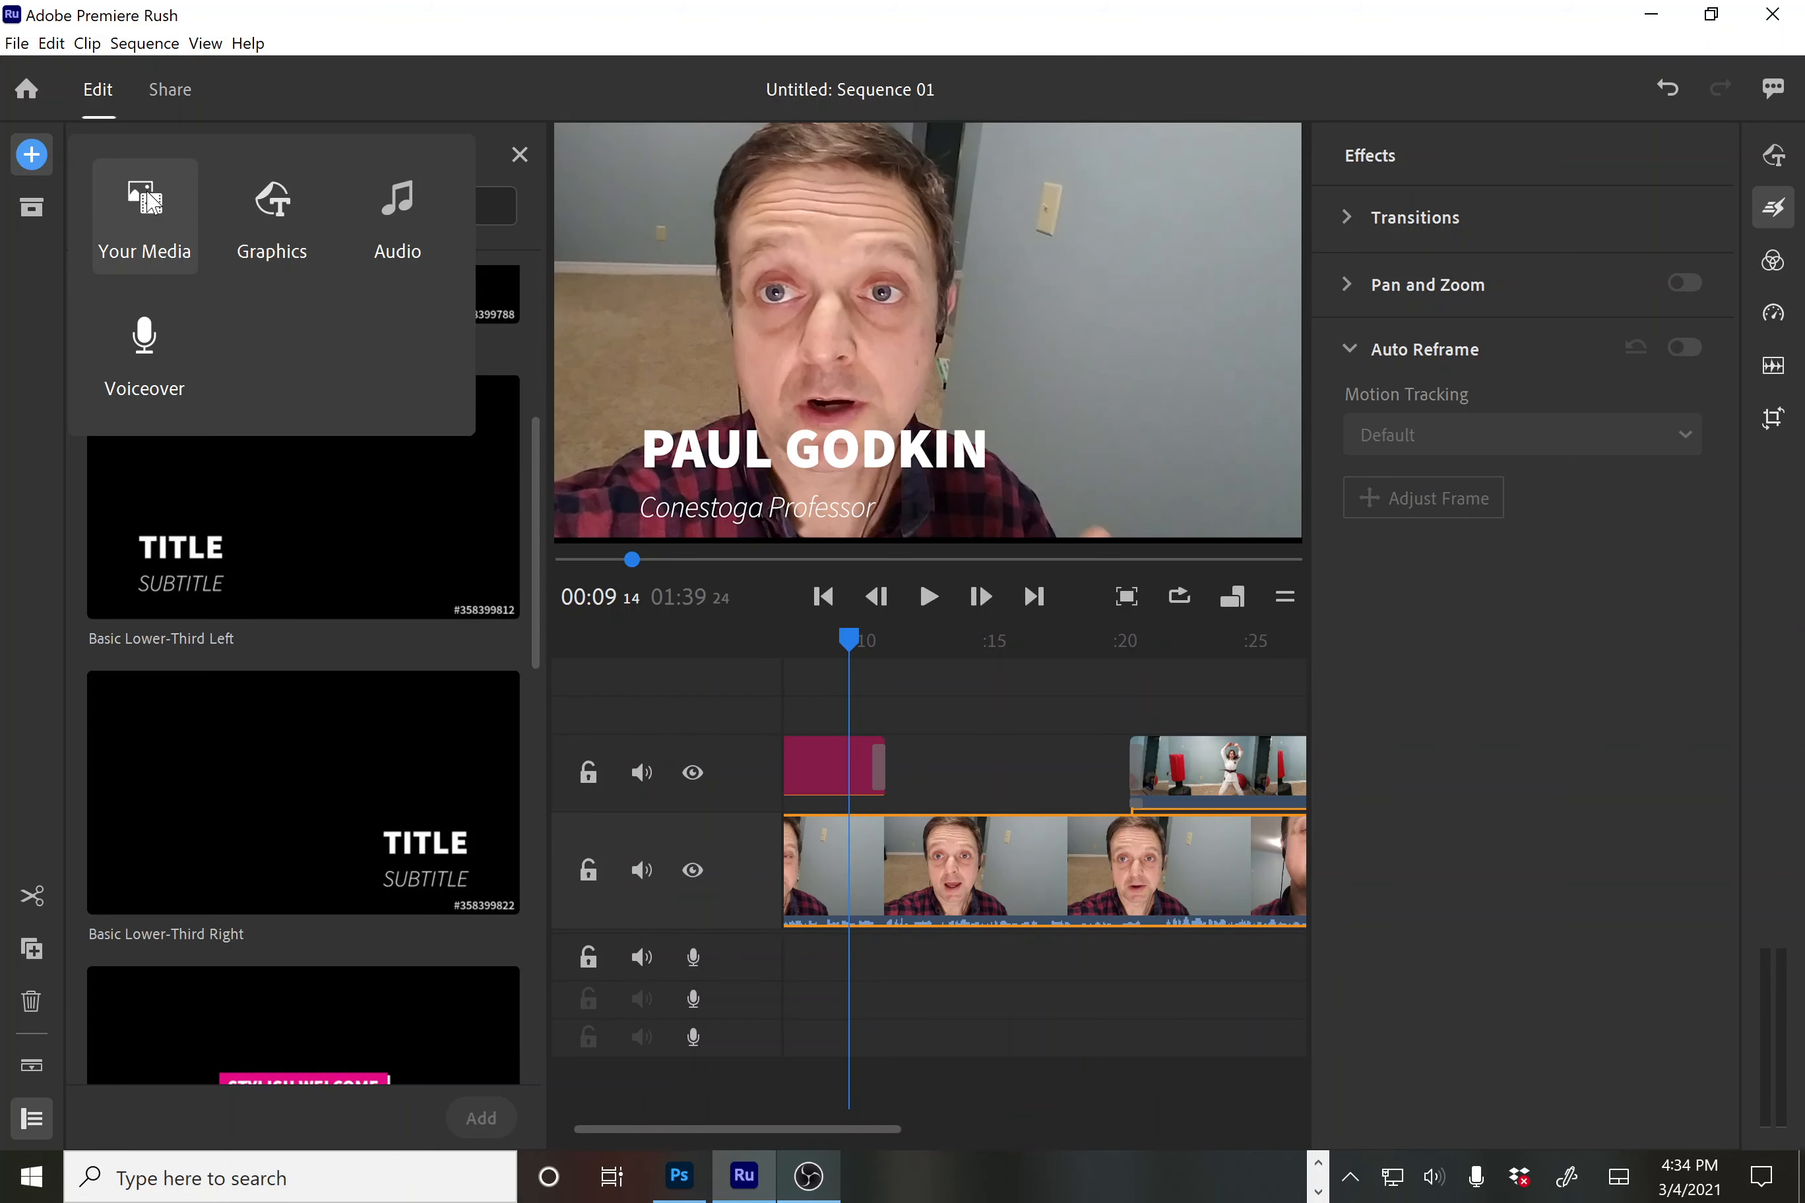
click(149, 200)
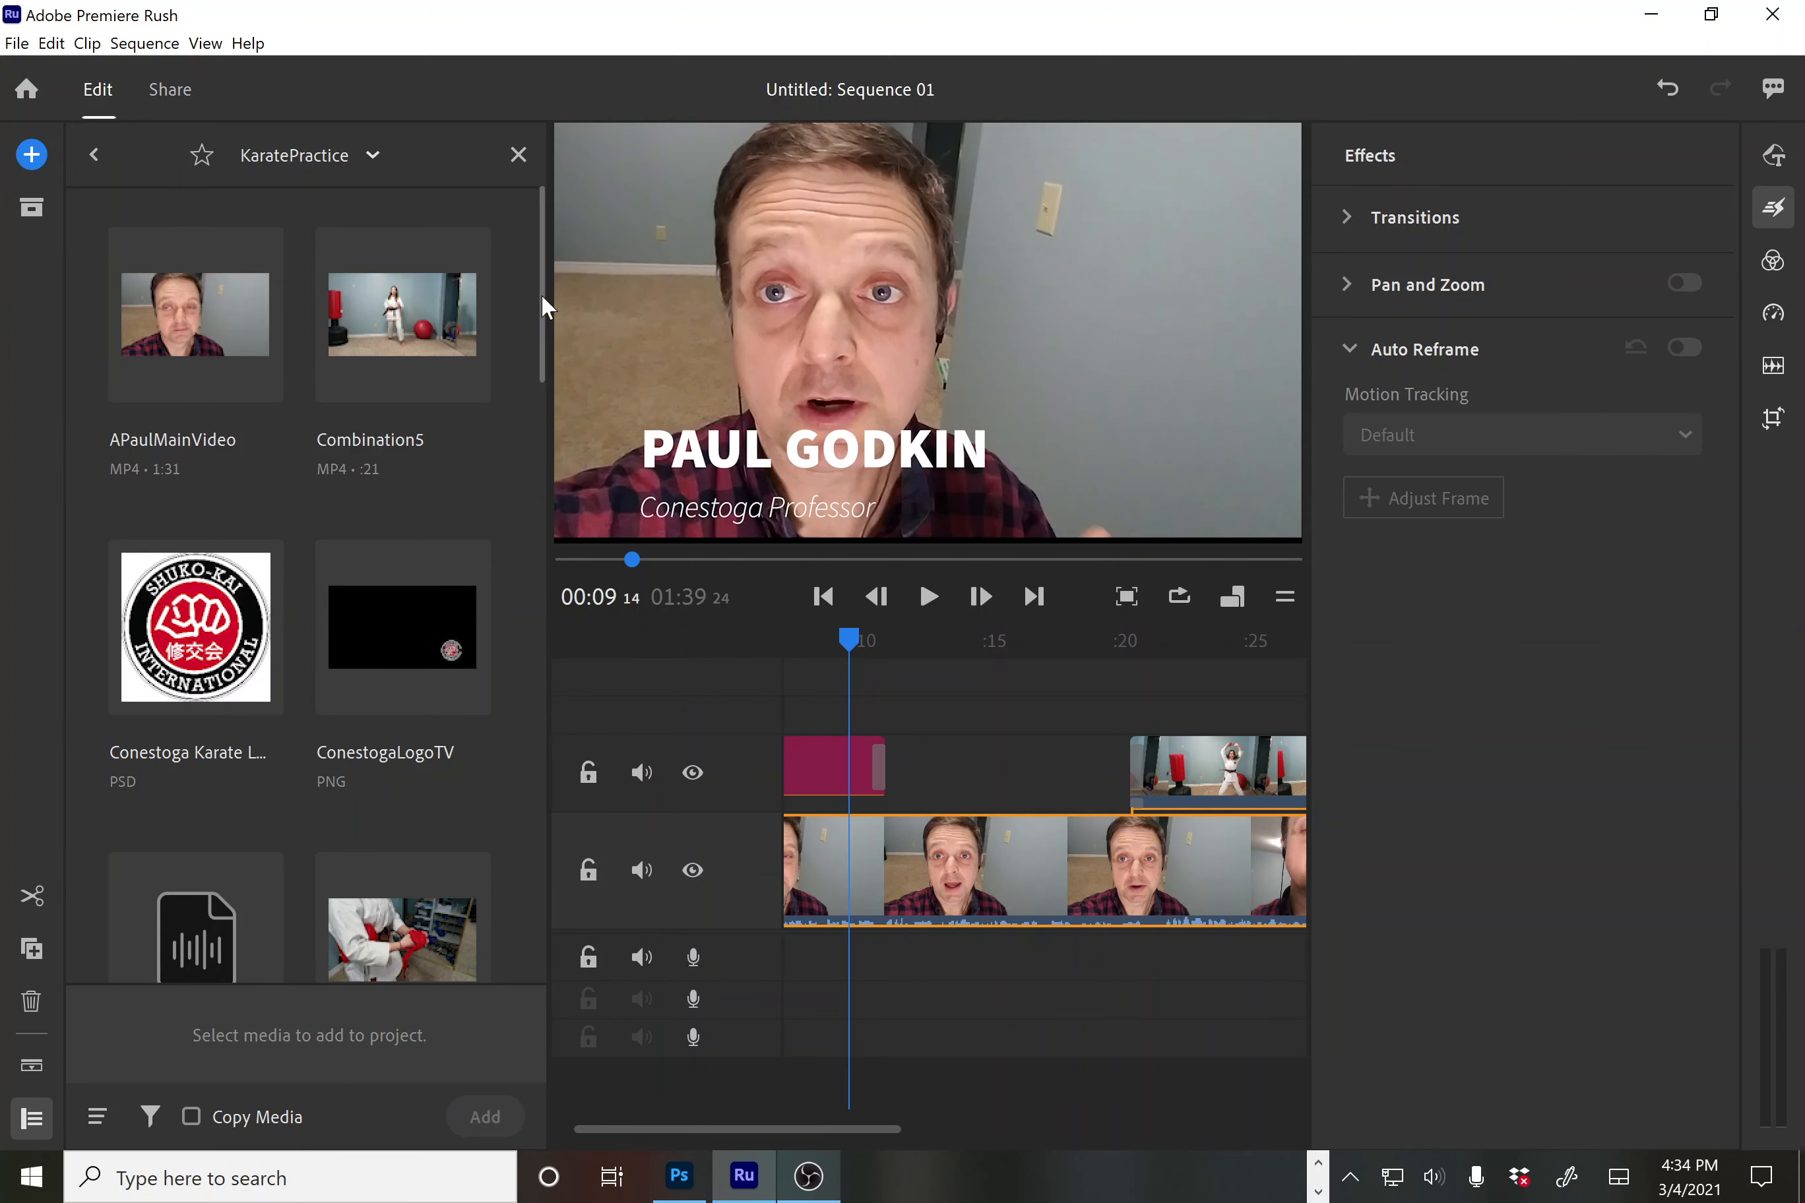
scroll(542, 334, down, 3)
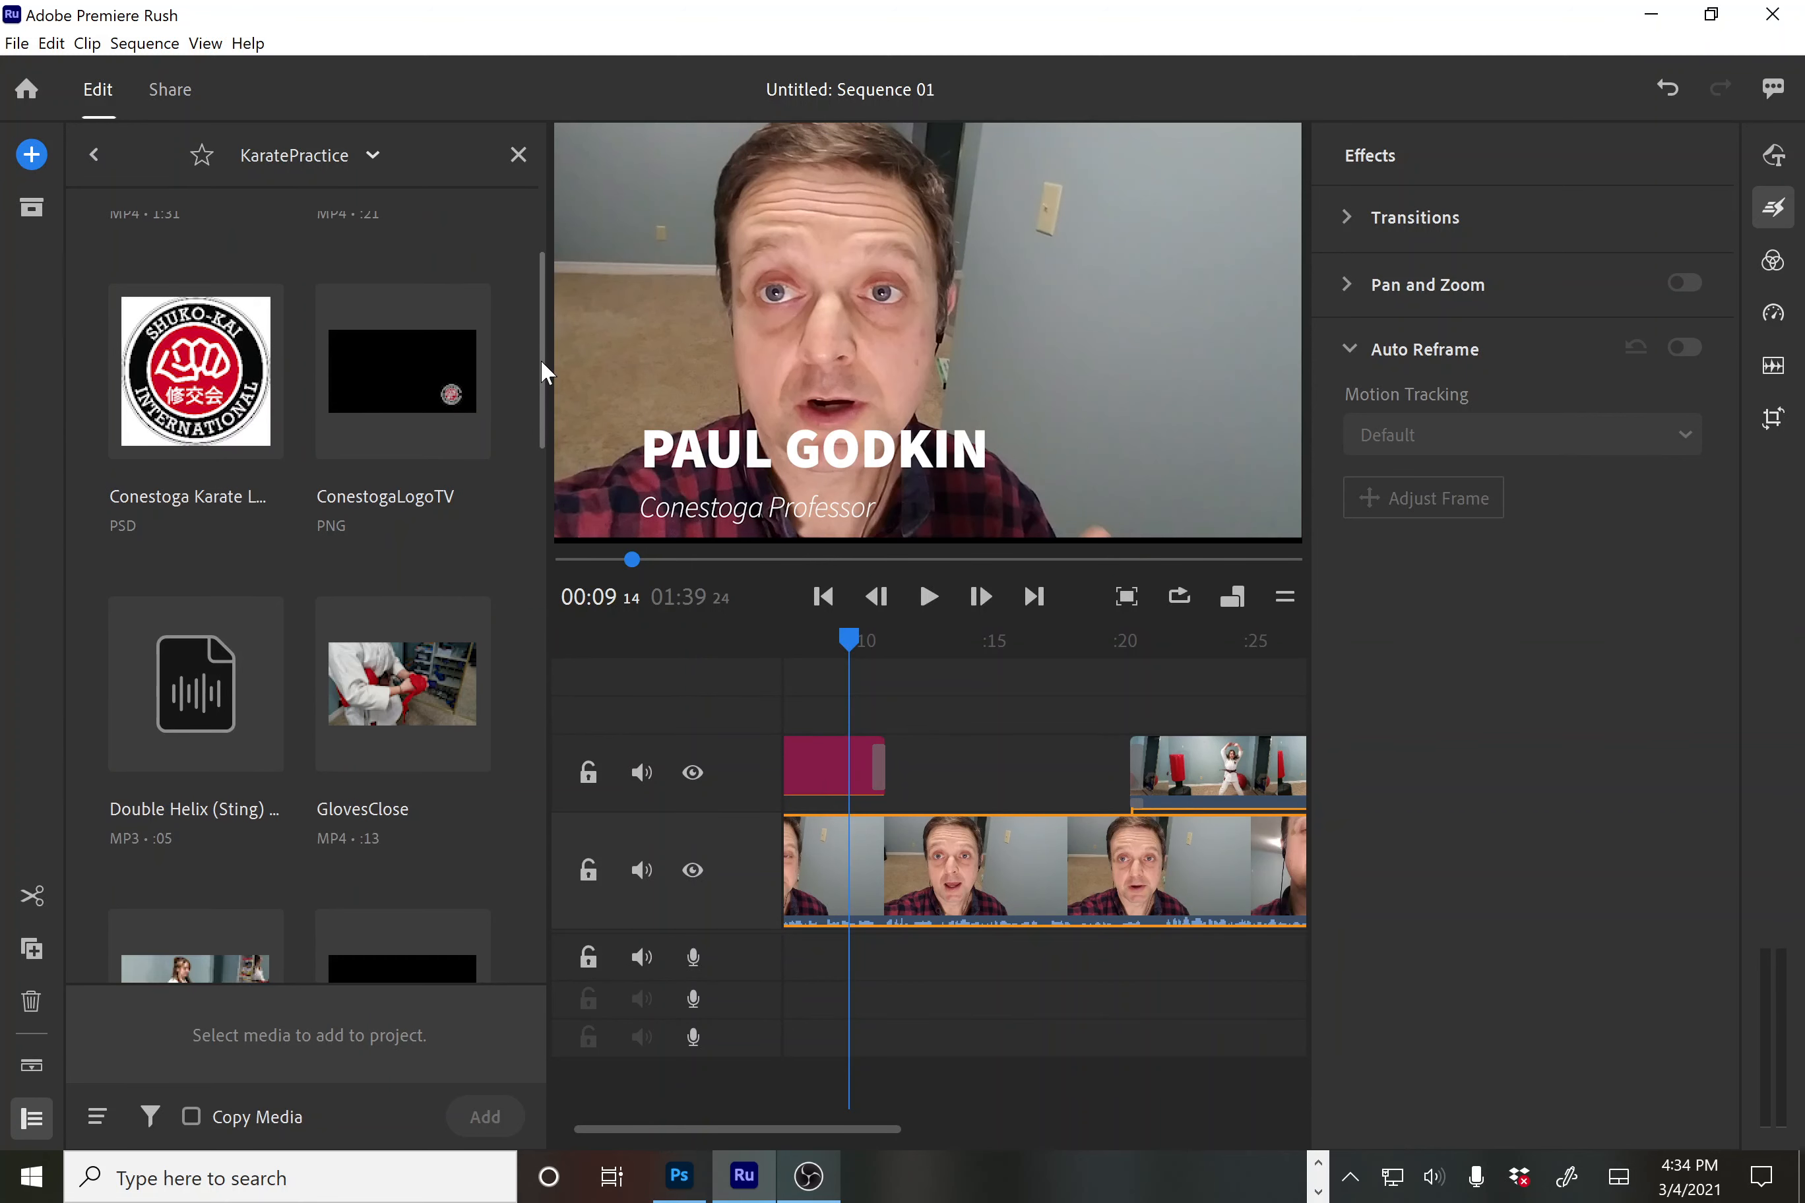
click(414, 386)
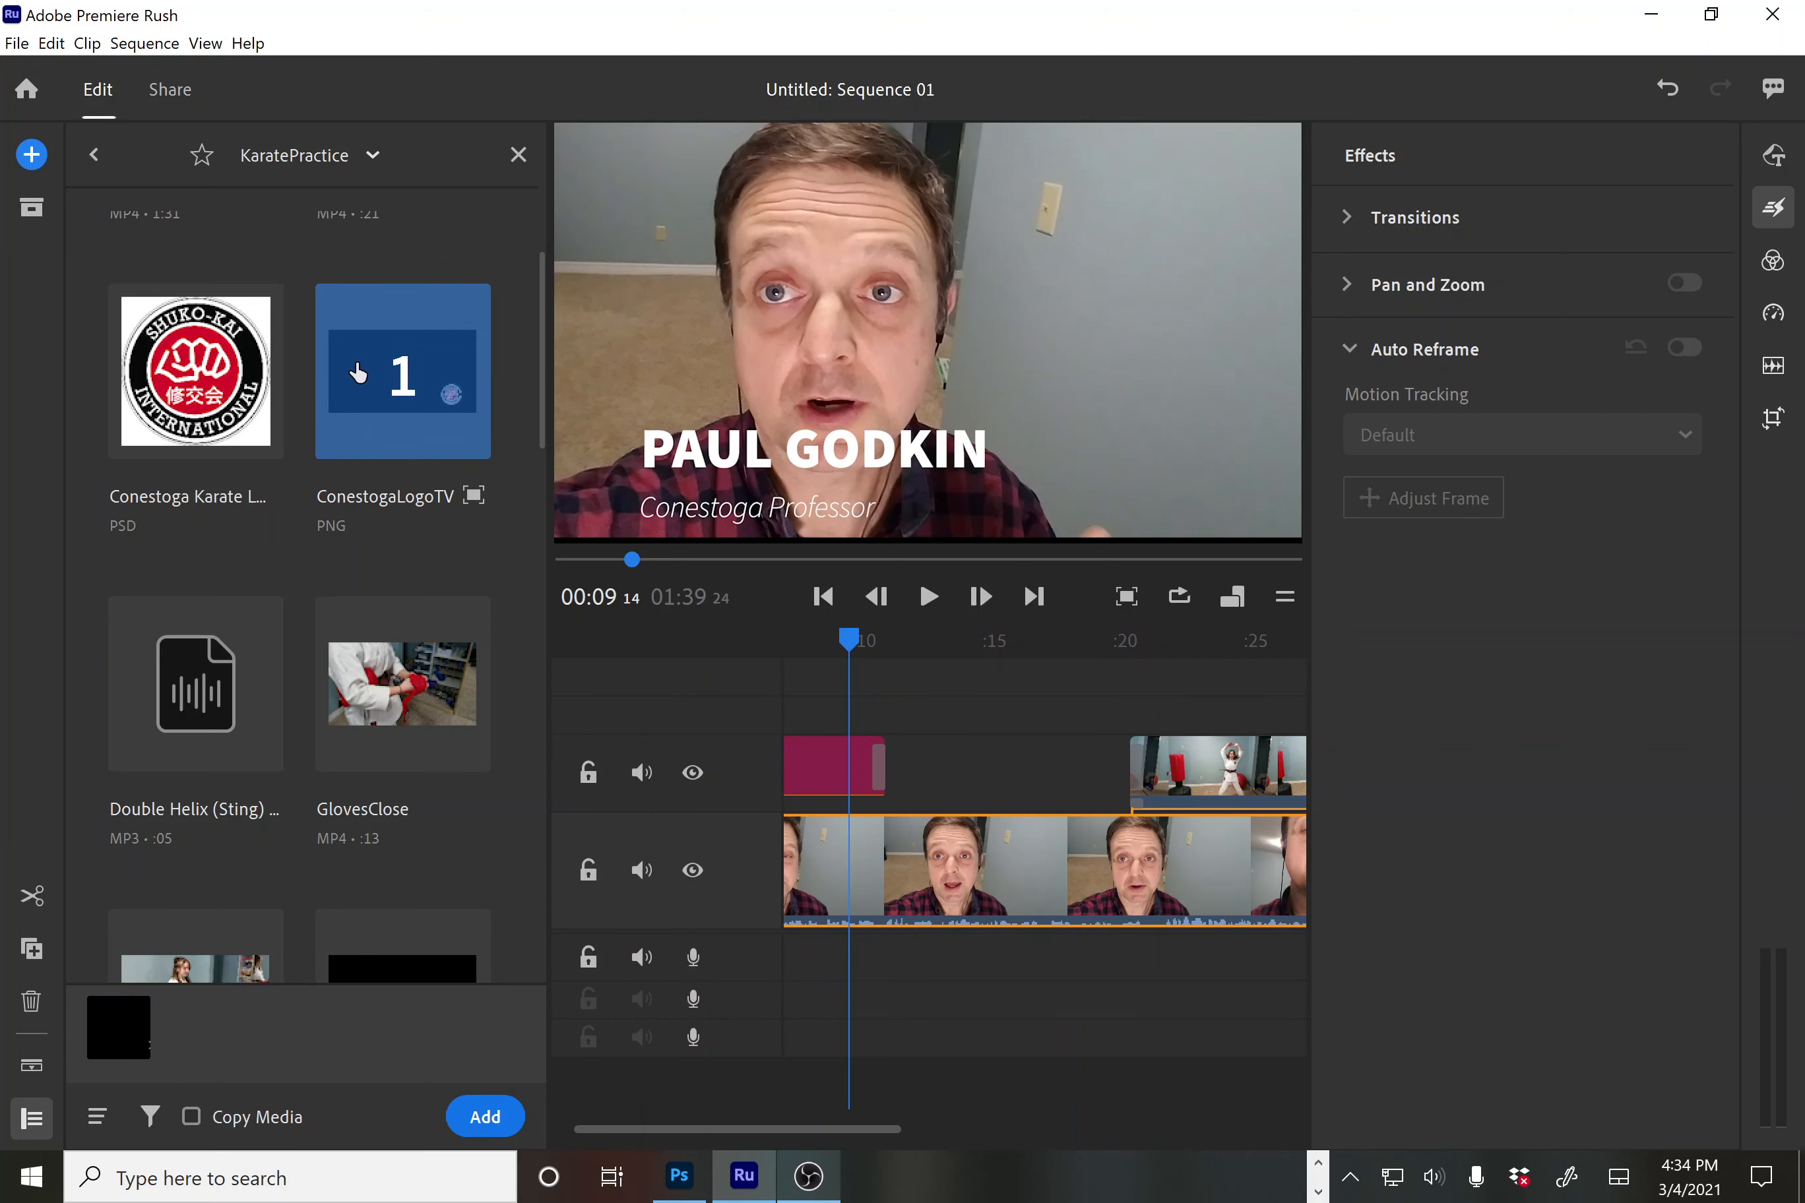
drag(358, 368, 929, 703)
drag(917, 700, 906, 702)
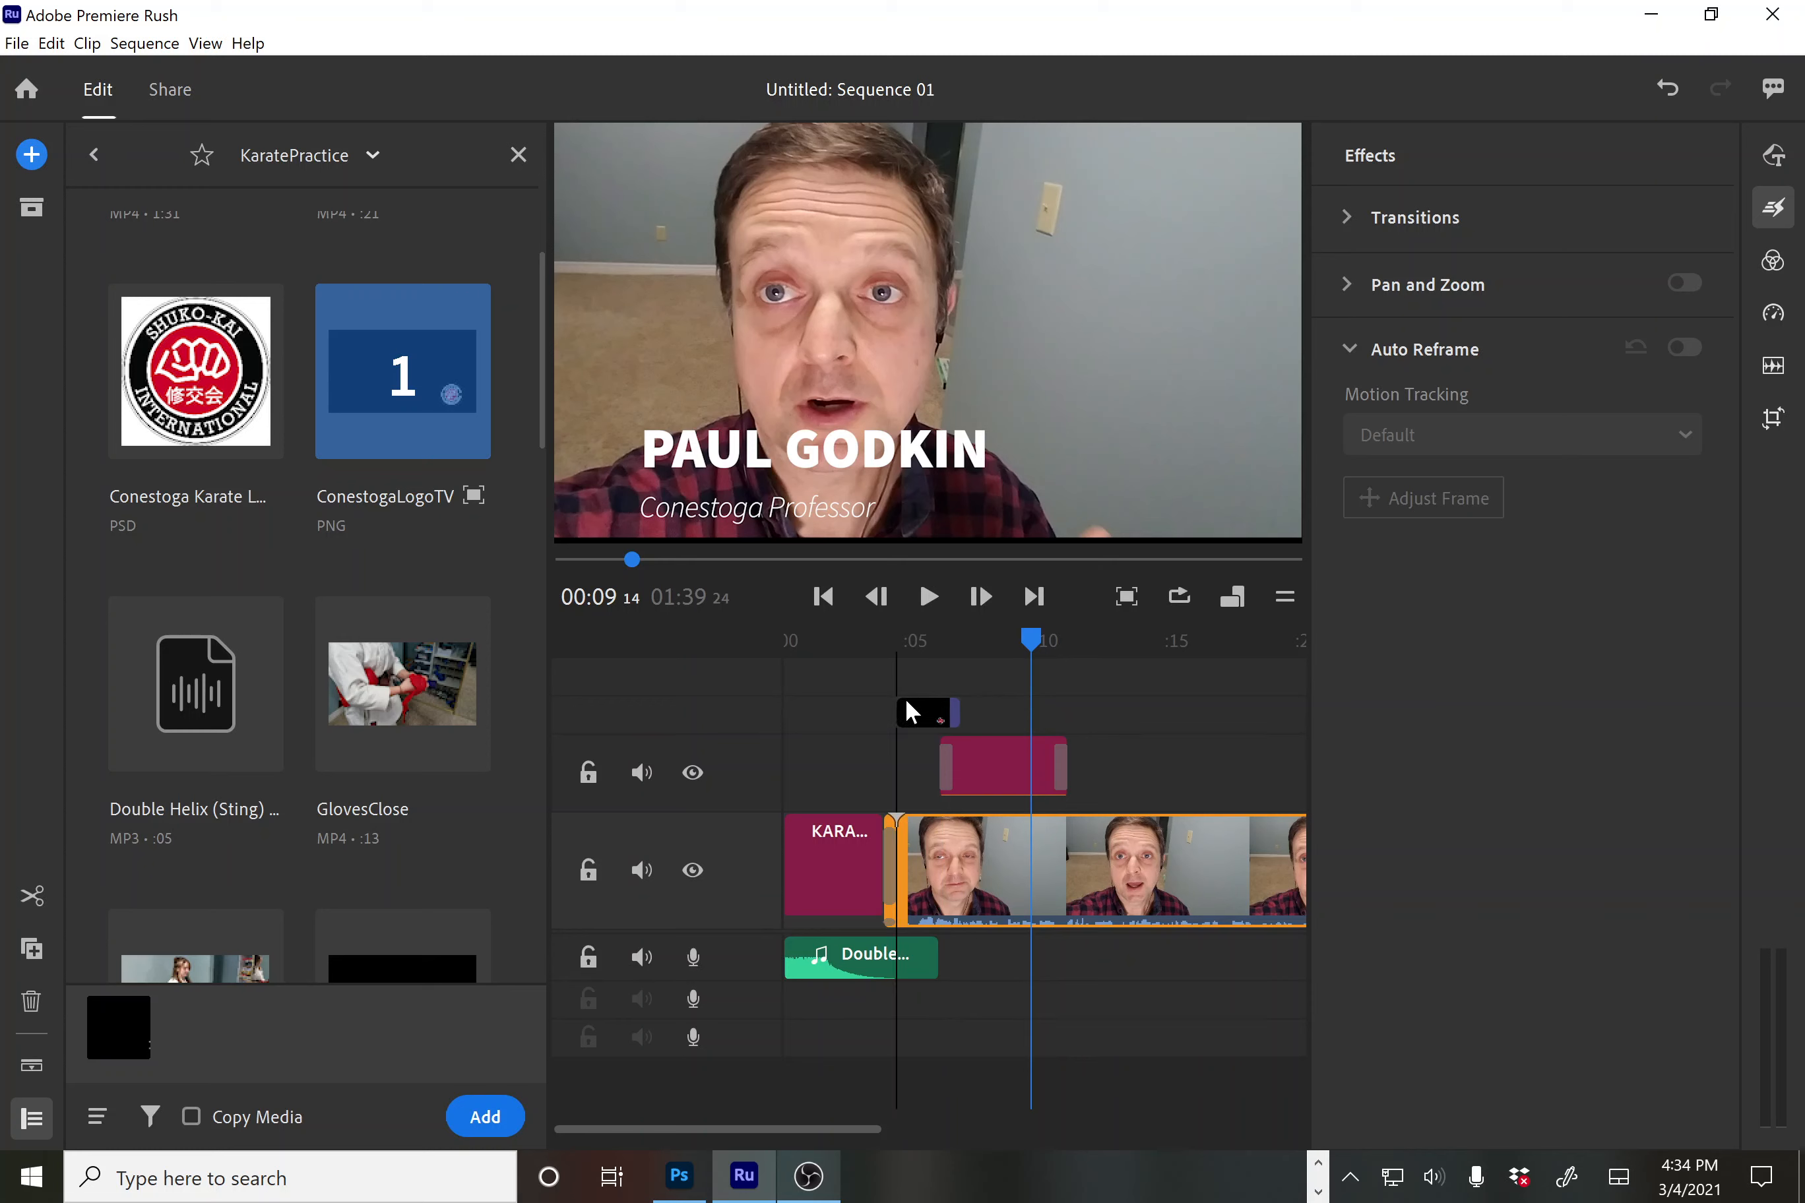
drag(904, 697, 1173, 721)
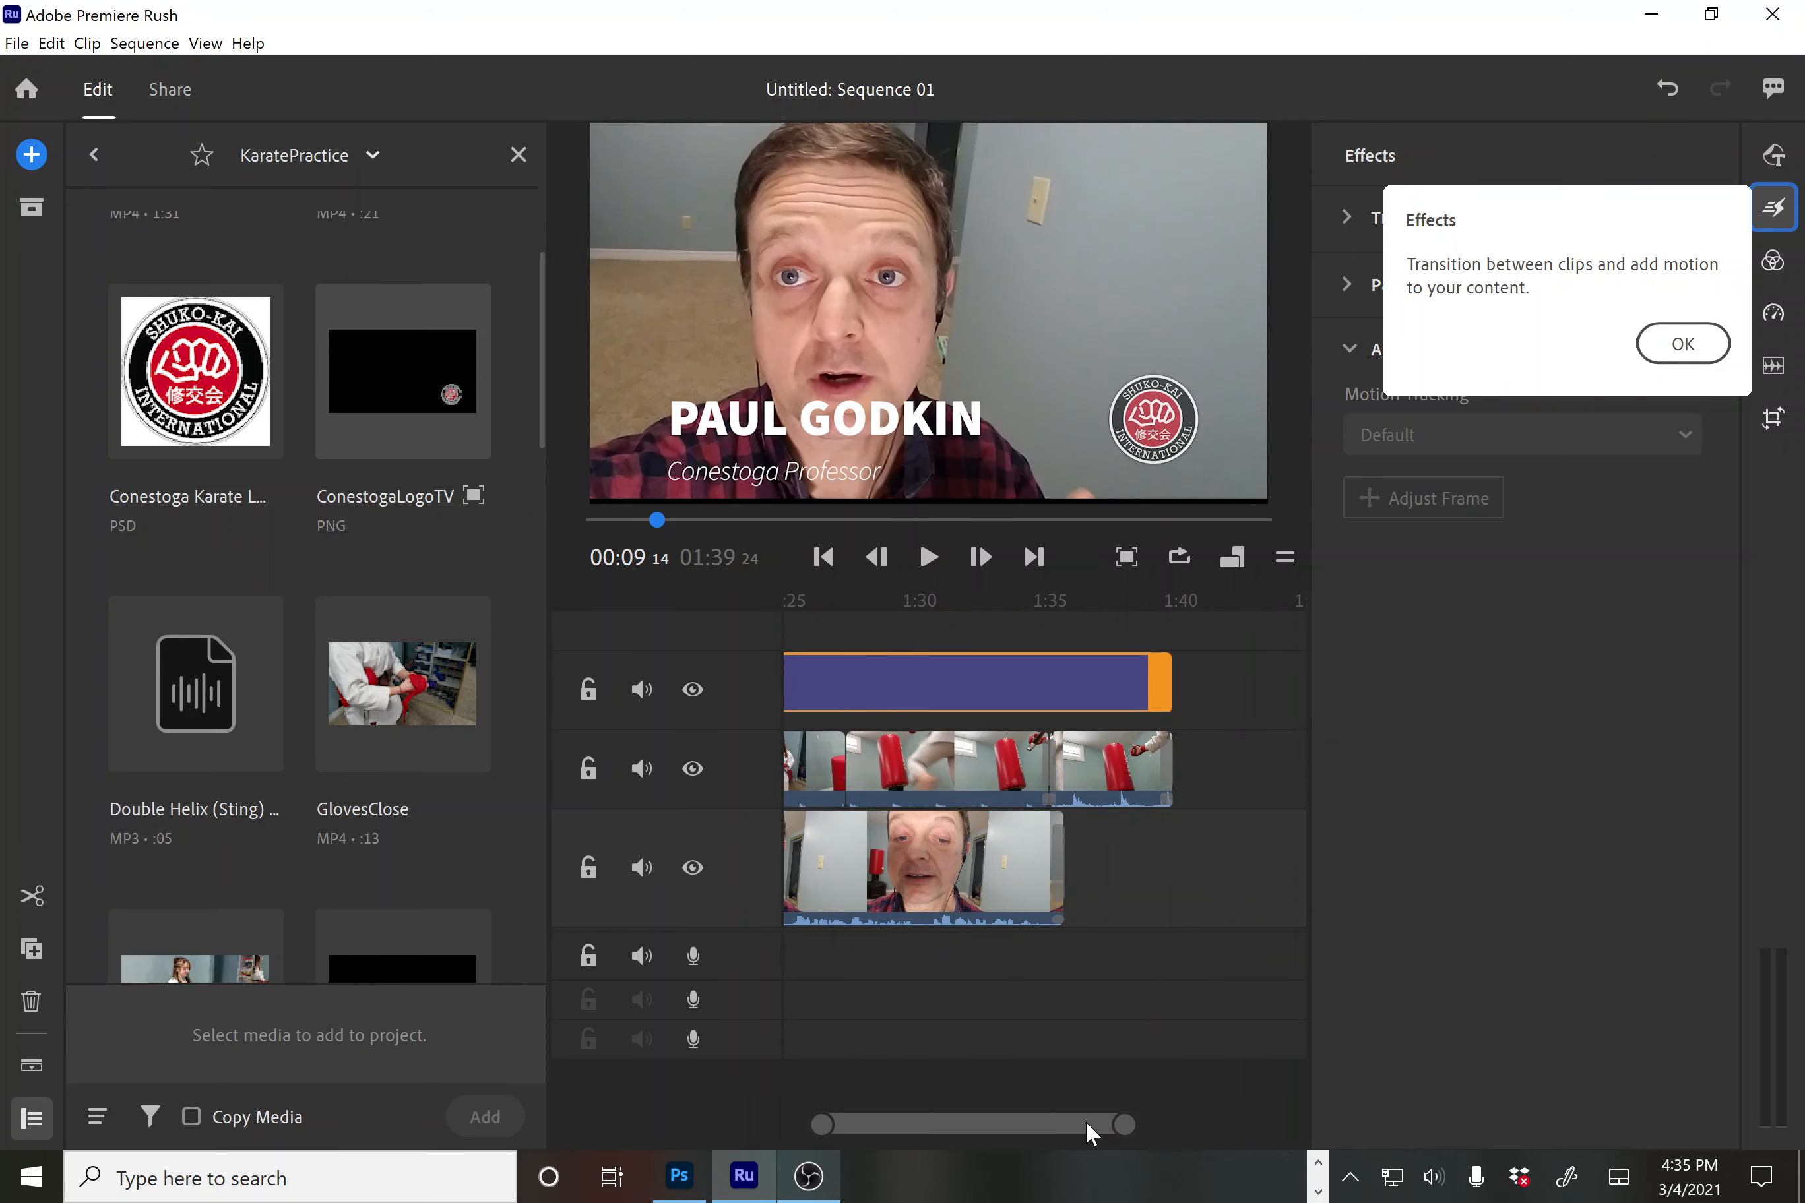
Add a 0.50-second Dissolve to the start of the ConestogaLogoTV clip and play from the beginning
drag(1084, 1119, 626, 1127)
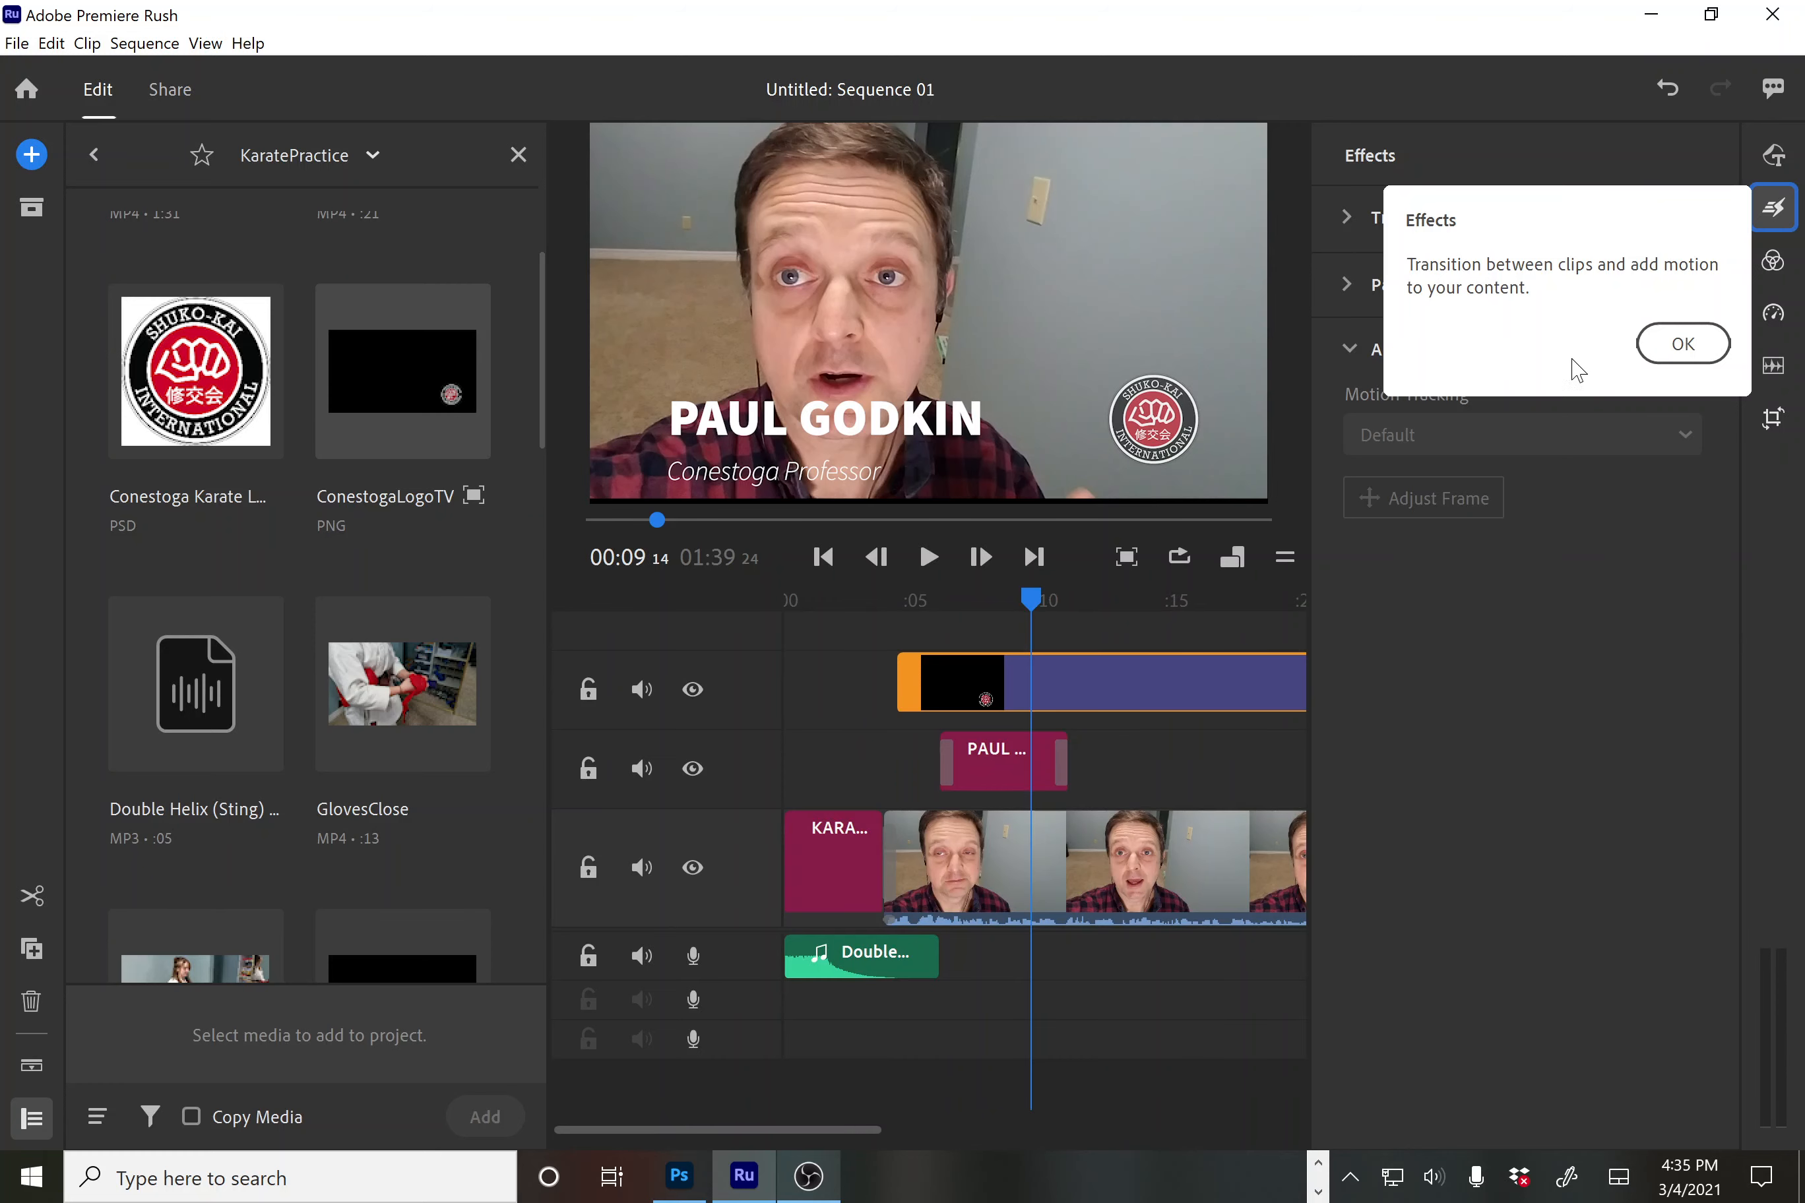
click(1699, 346)
click(1764, 203)
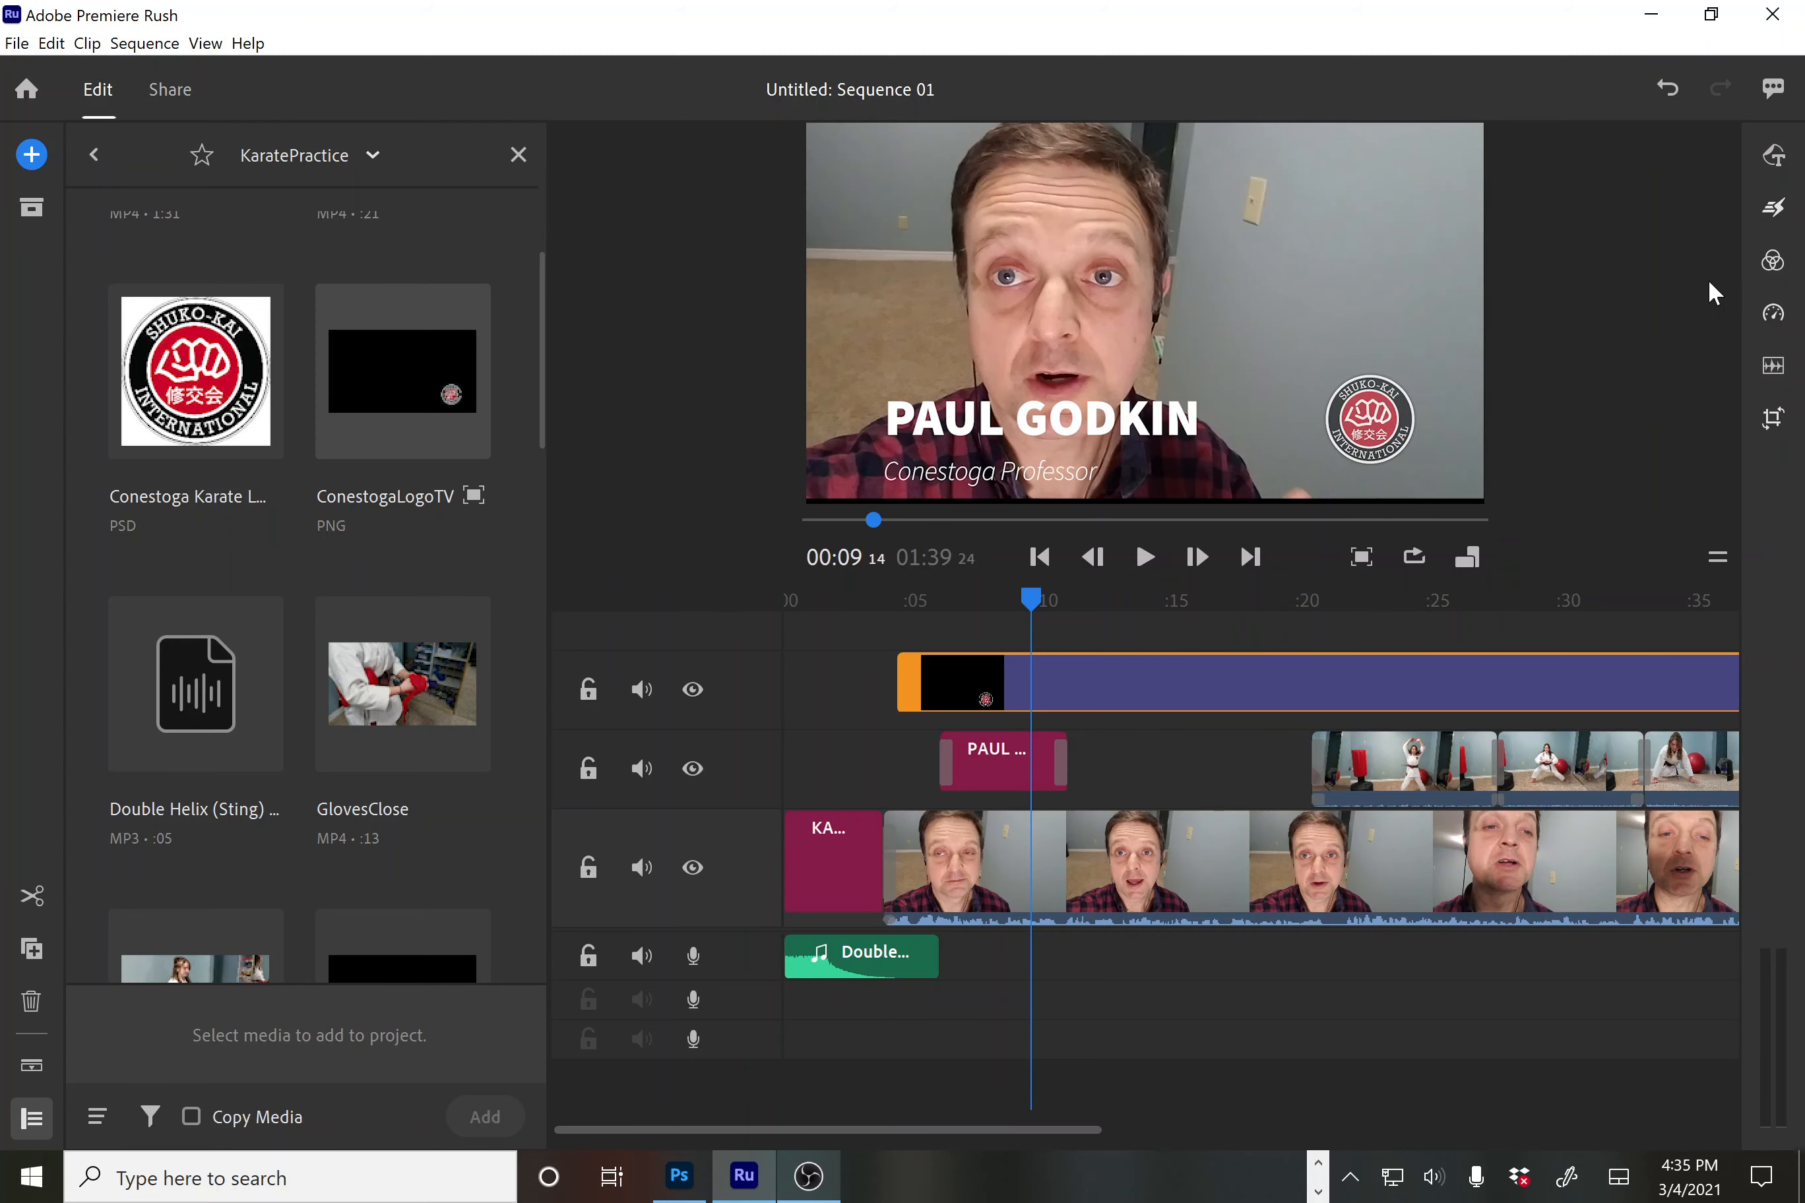
click(1773, 208)
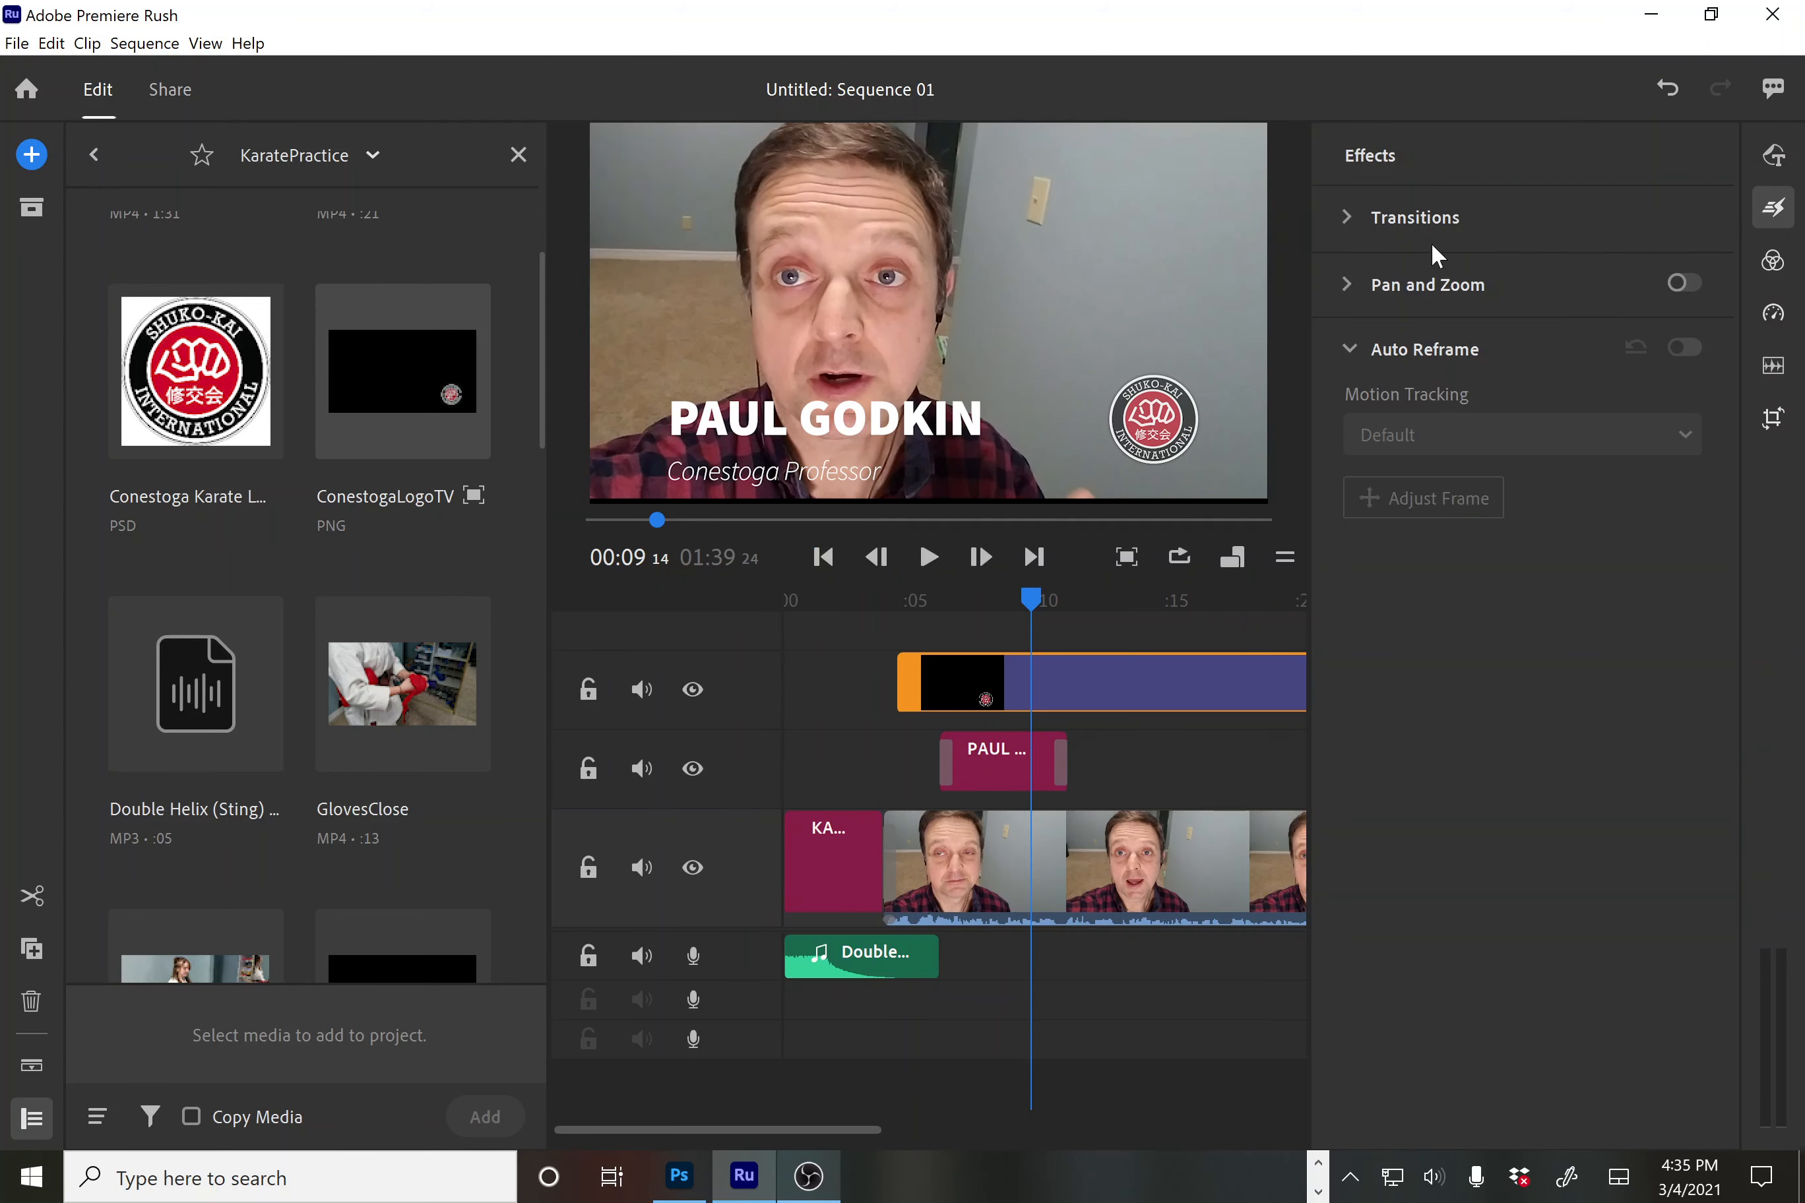
click(1347, 216)
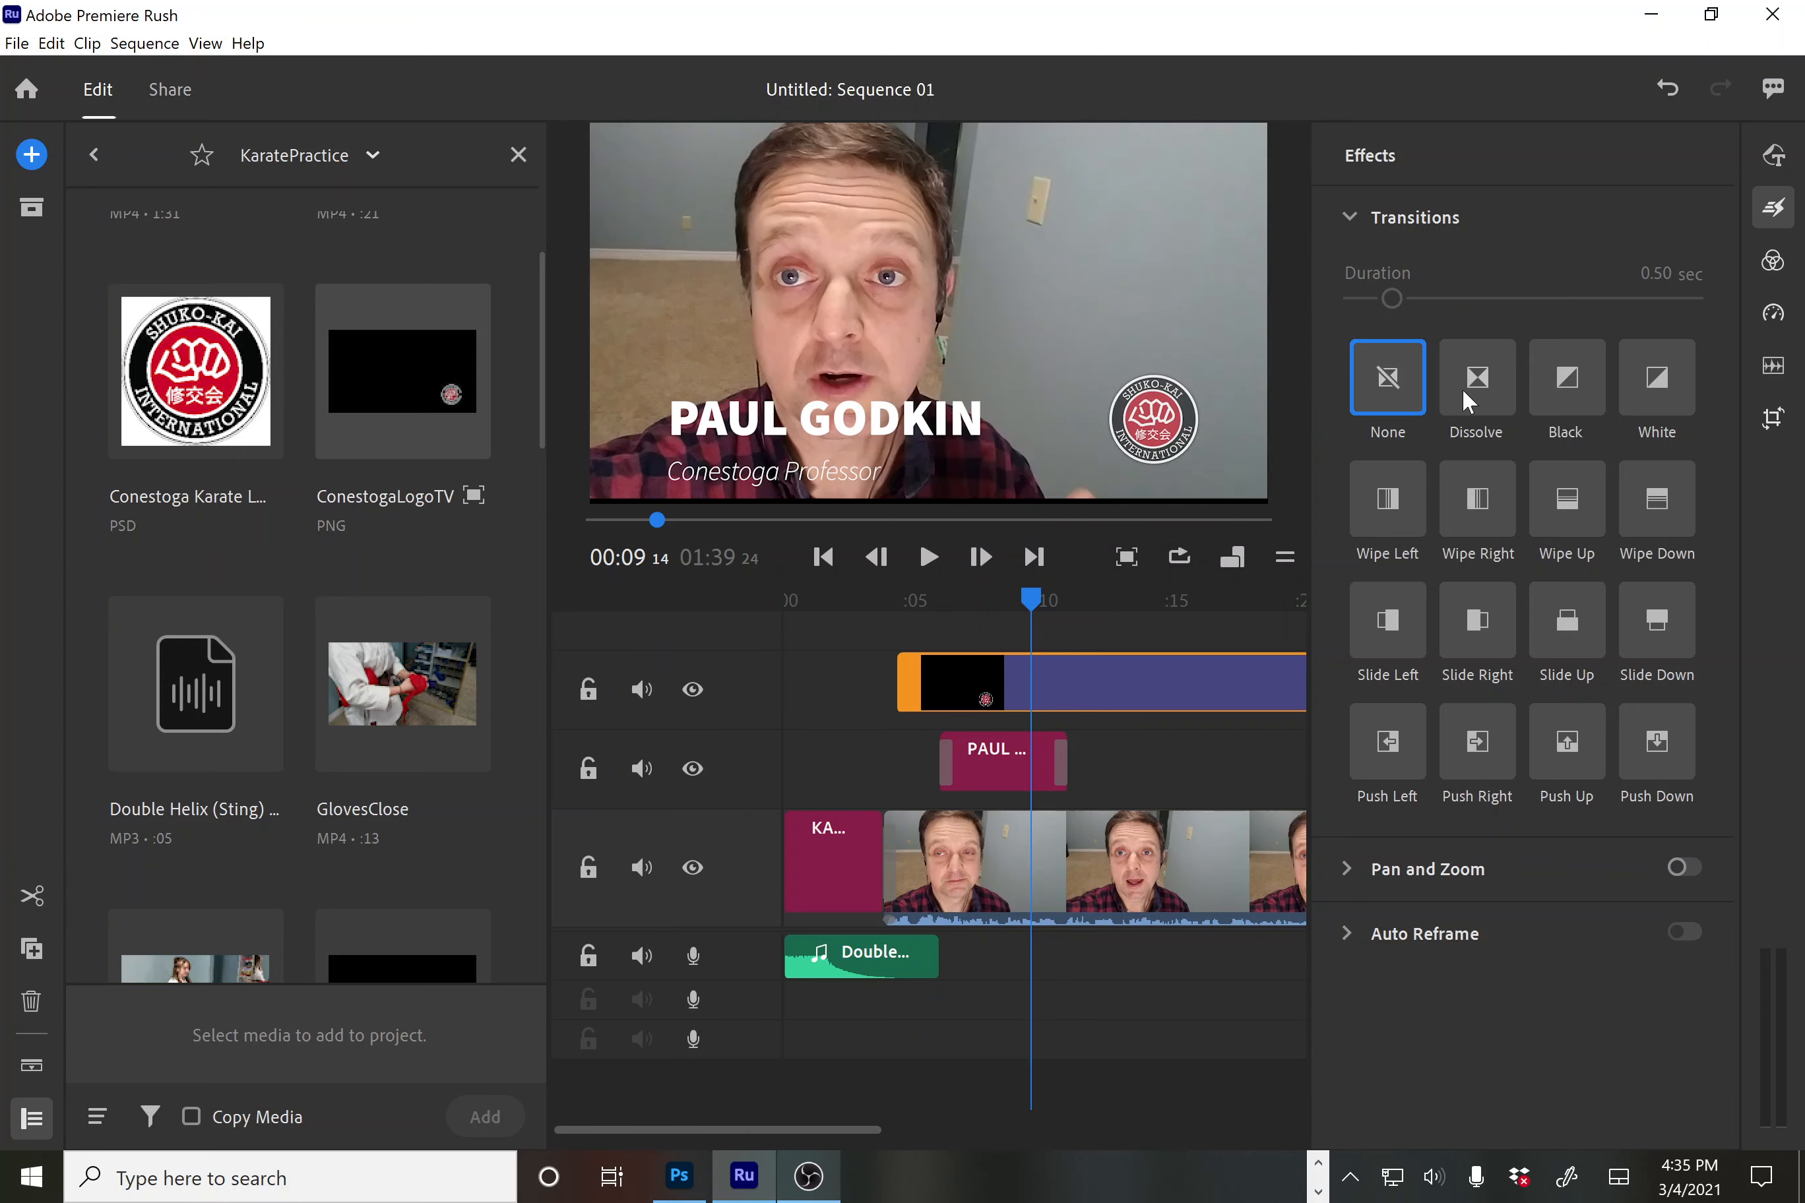
mouse_move(1484, 379)
mouse_down()
mouse_move(1002, 718)
mouse_move(937, 688)
mouse_up()
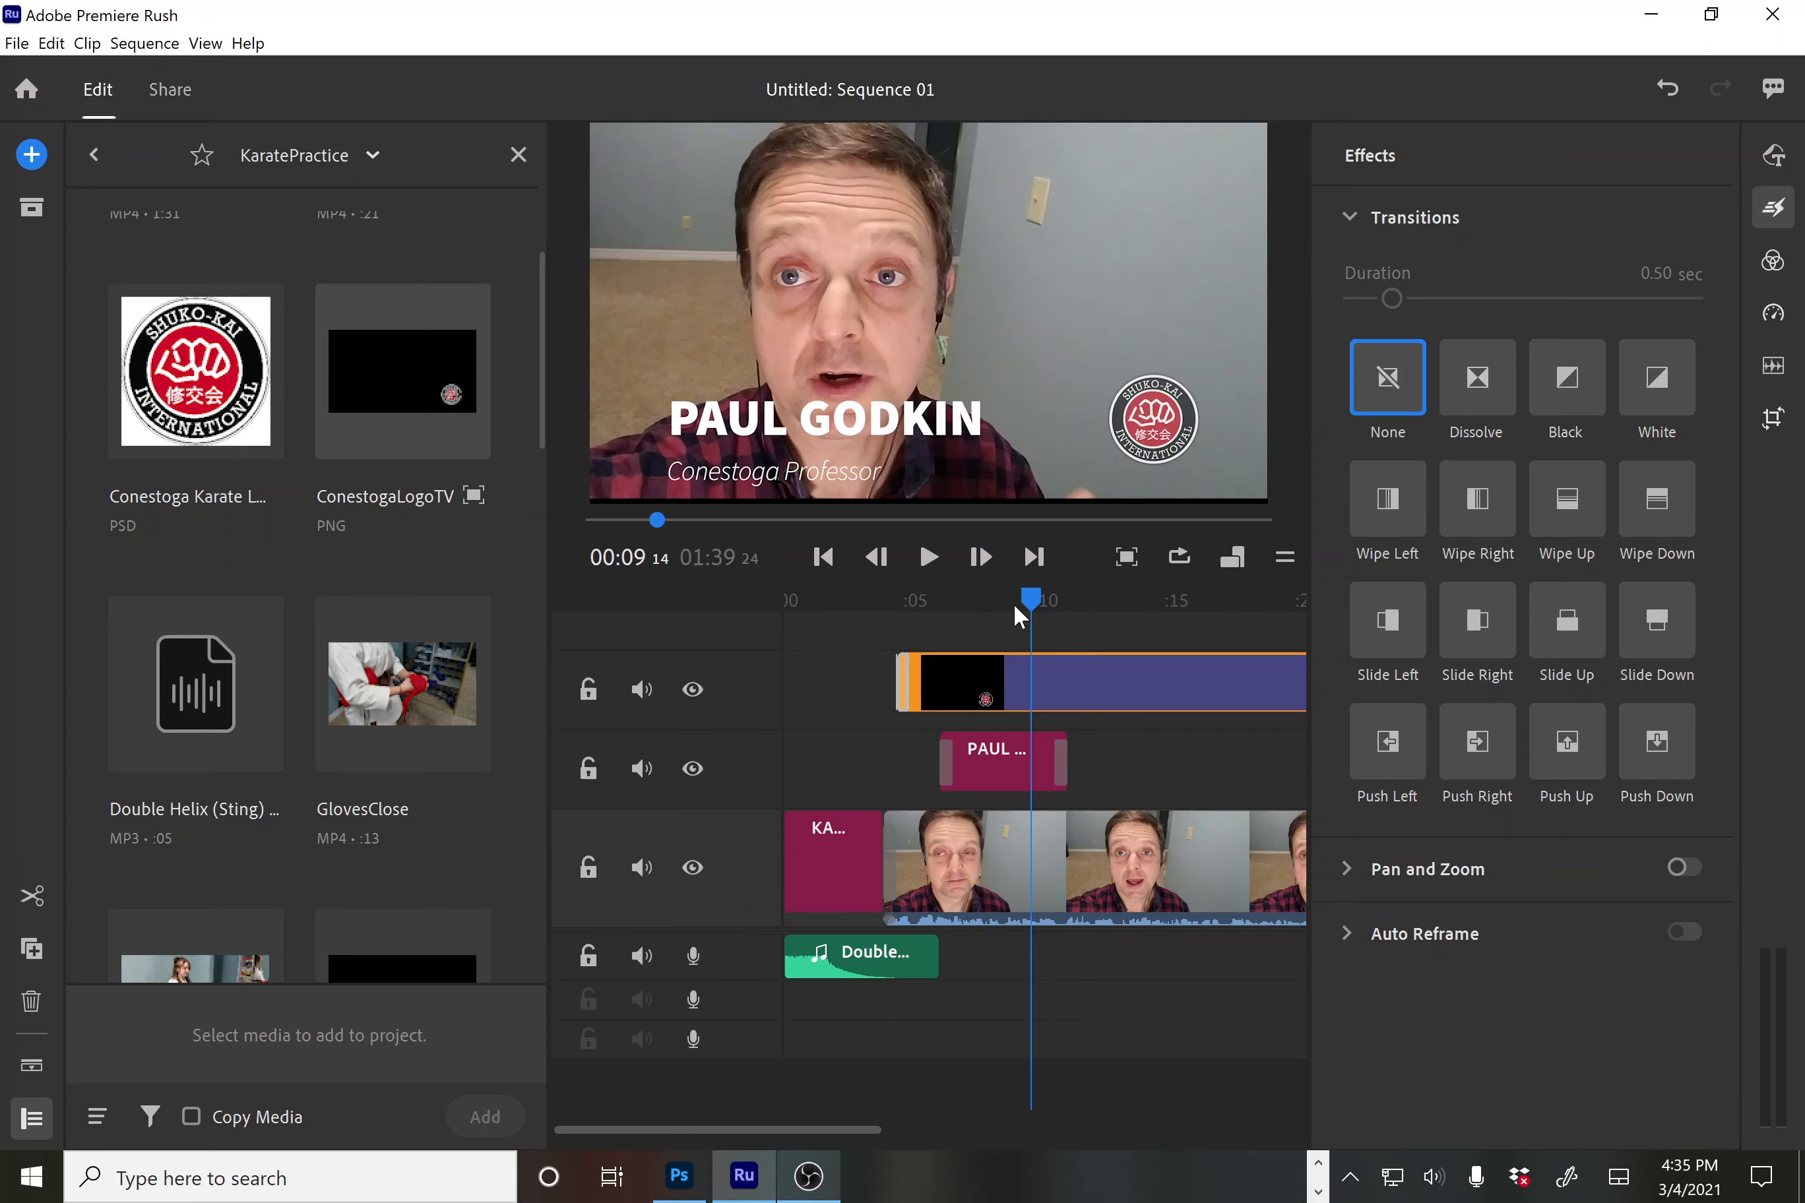
drag(1018, 602, 779, 629)
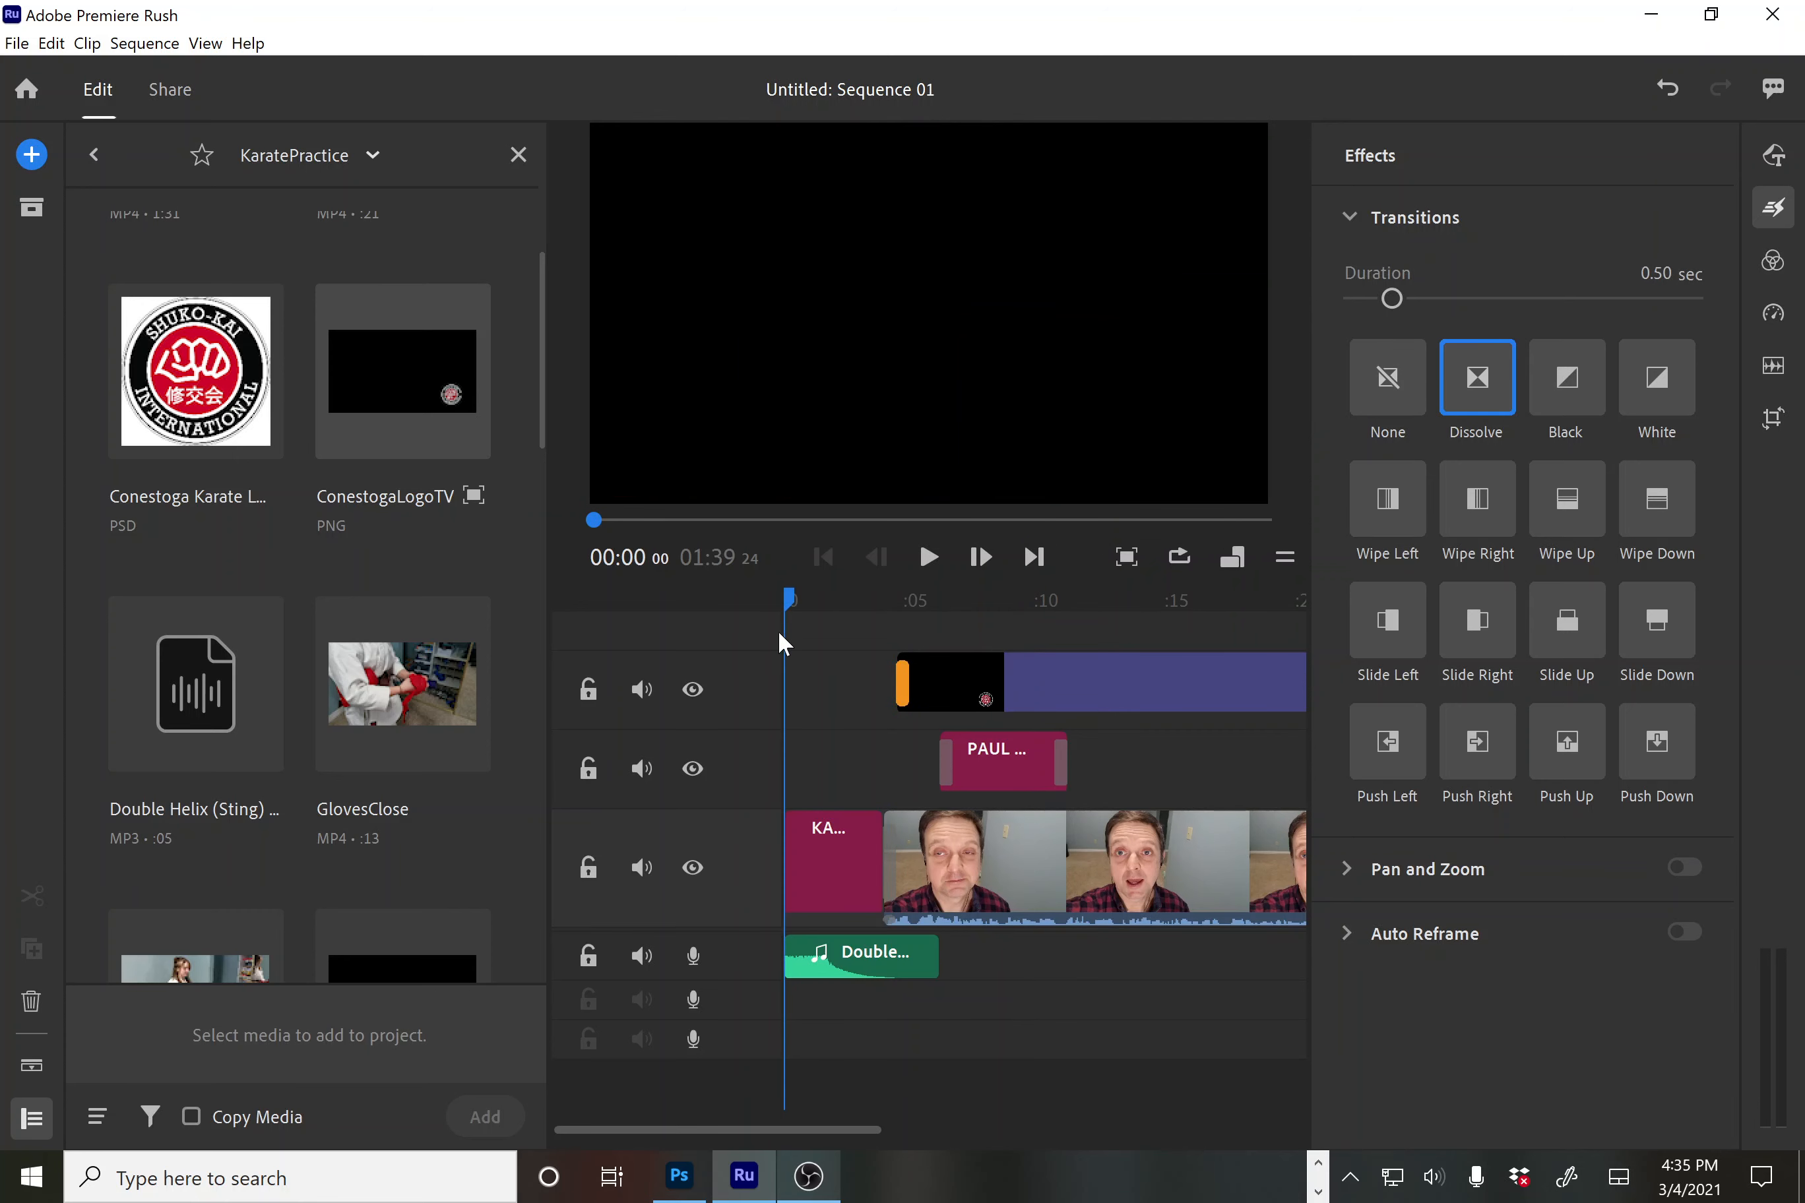
click(928, 557)
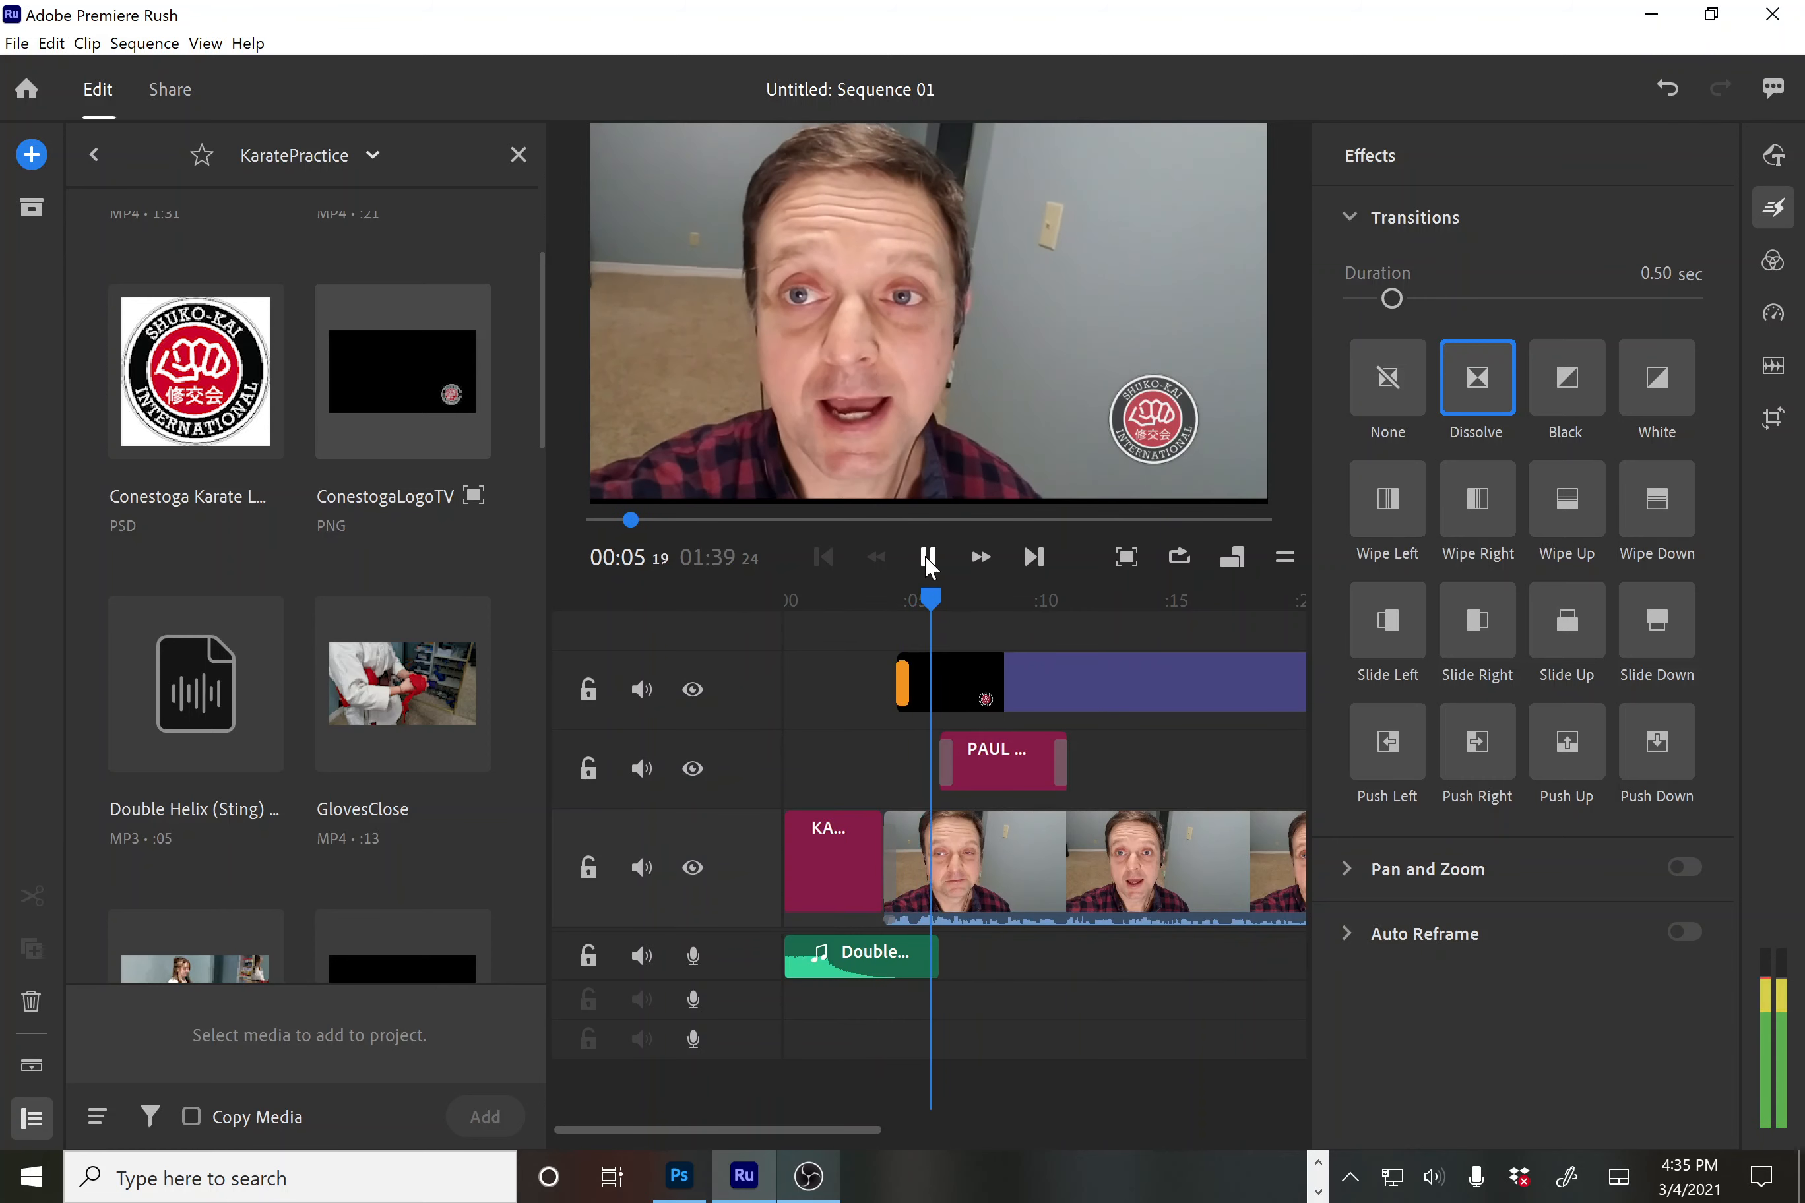
Delete the logo's transition, start the logo clip slightly earlier, and preview from the KARATE GRACE title
click(901, 691)
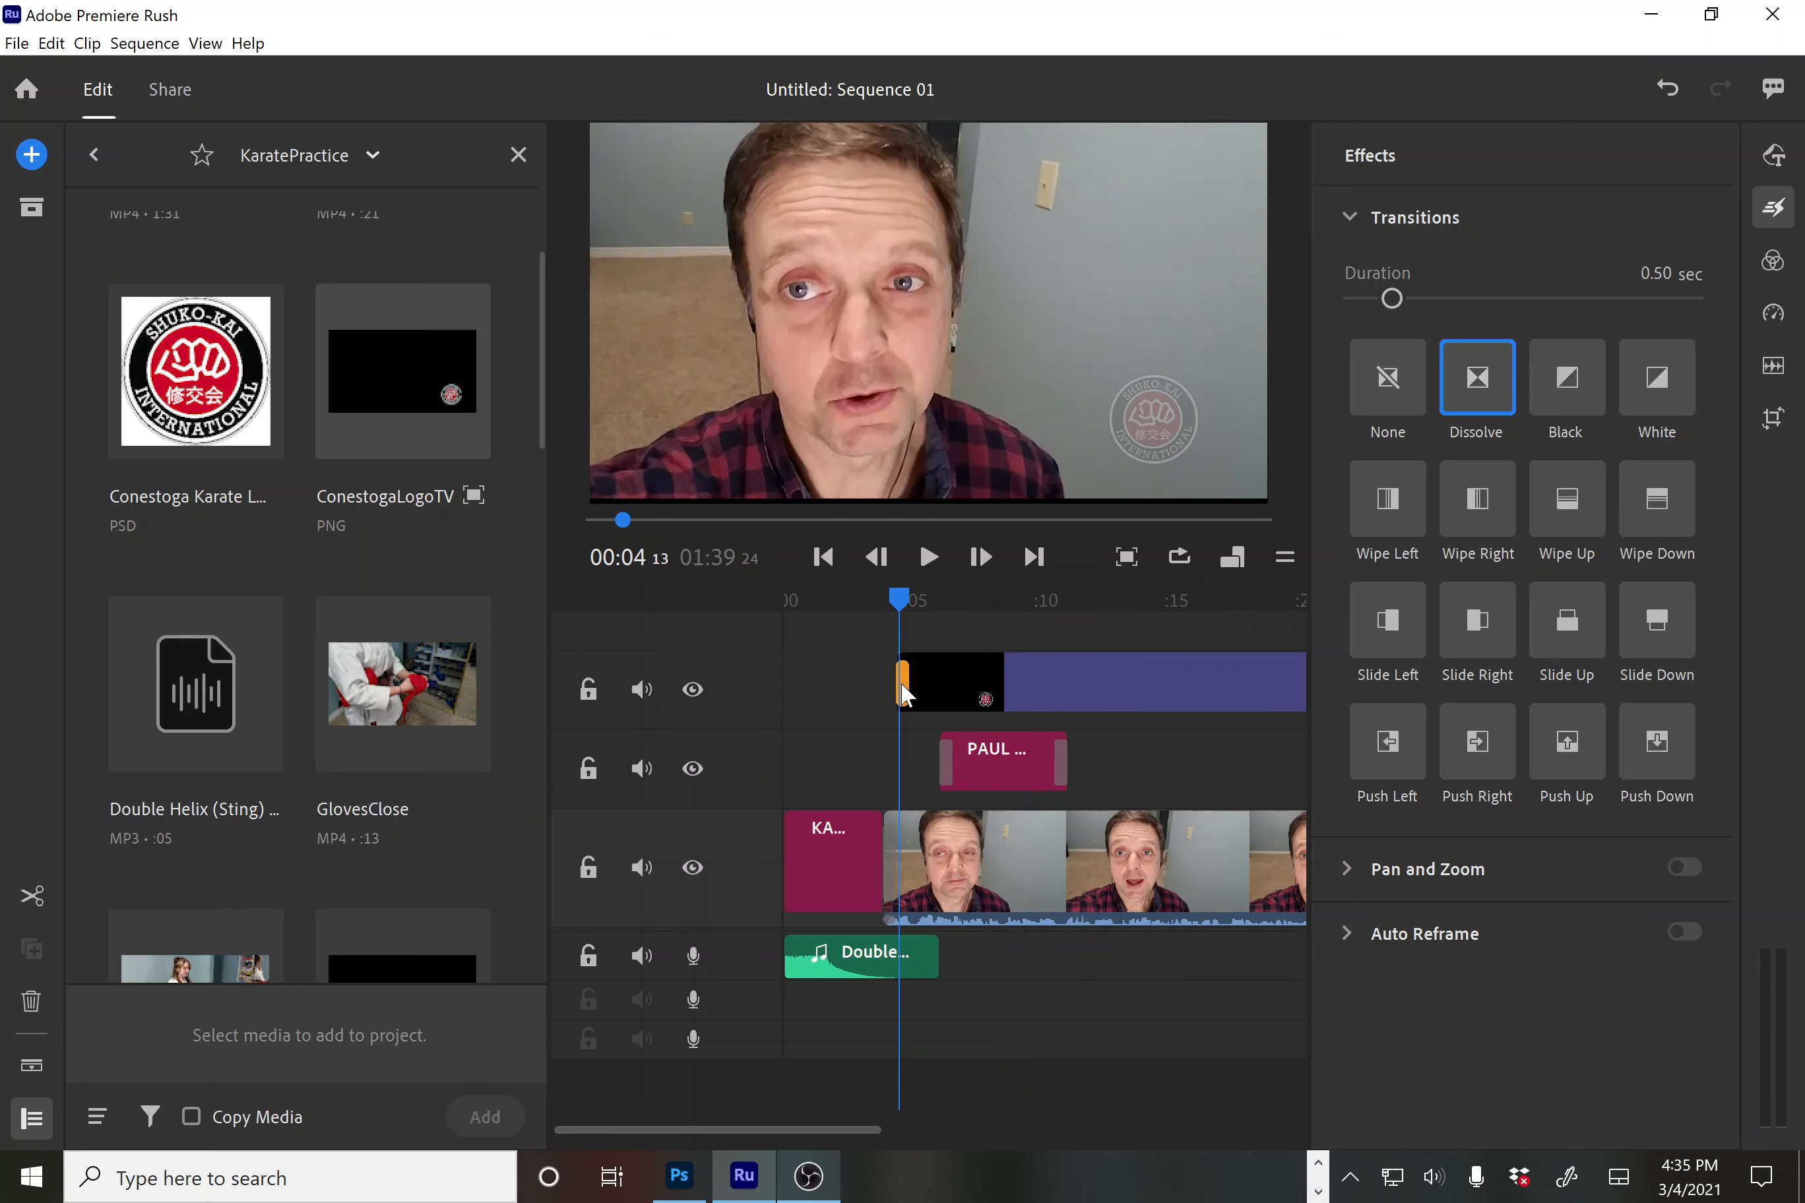
key(Delete)
drag(904, 680, 884, 684)
drag(901, 602, 877, 608)
key(space)
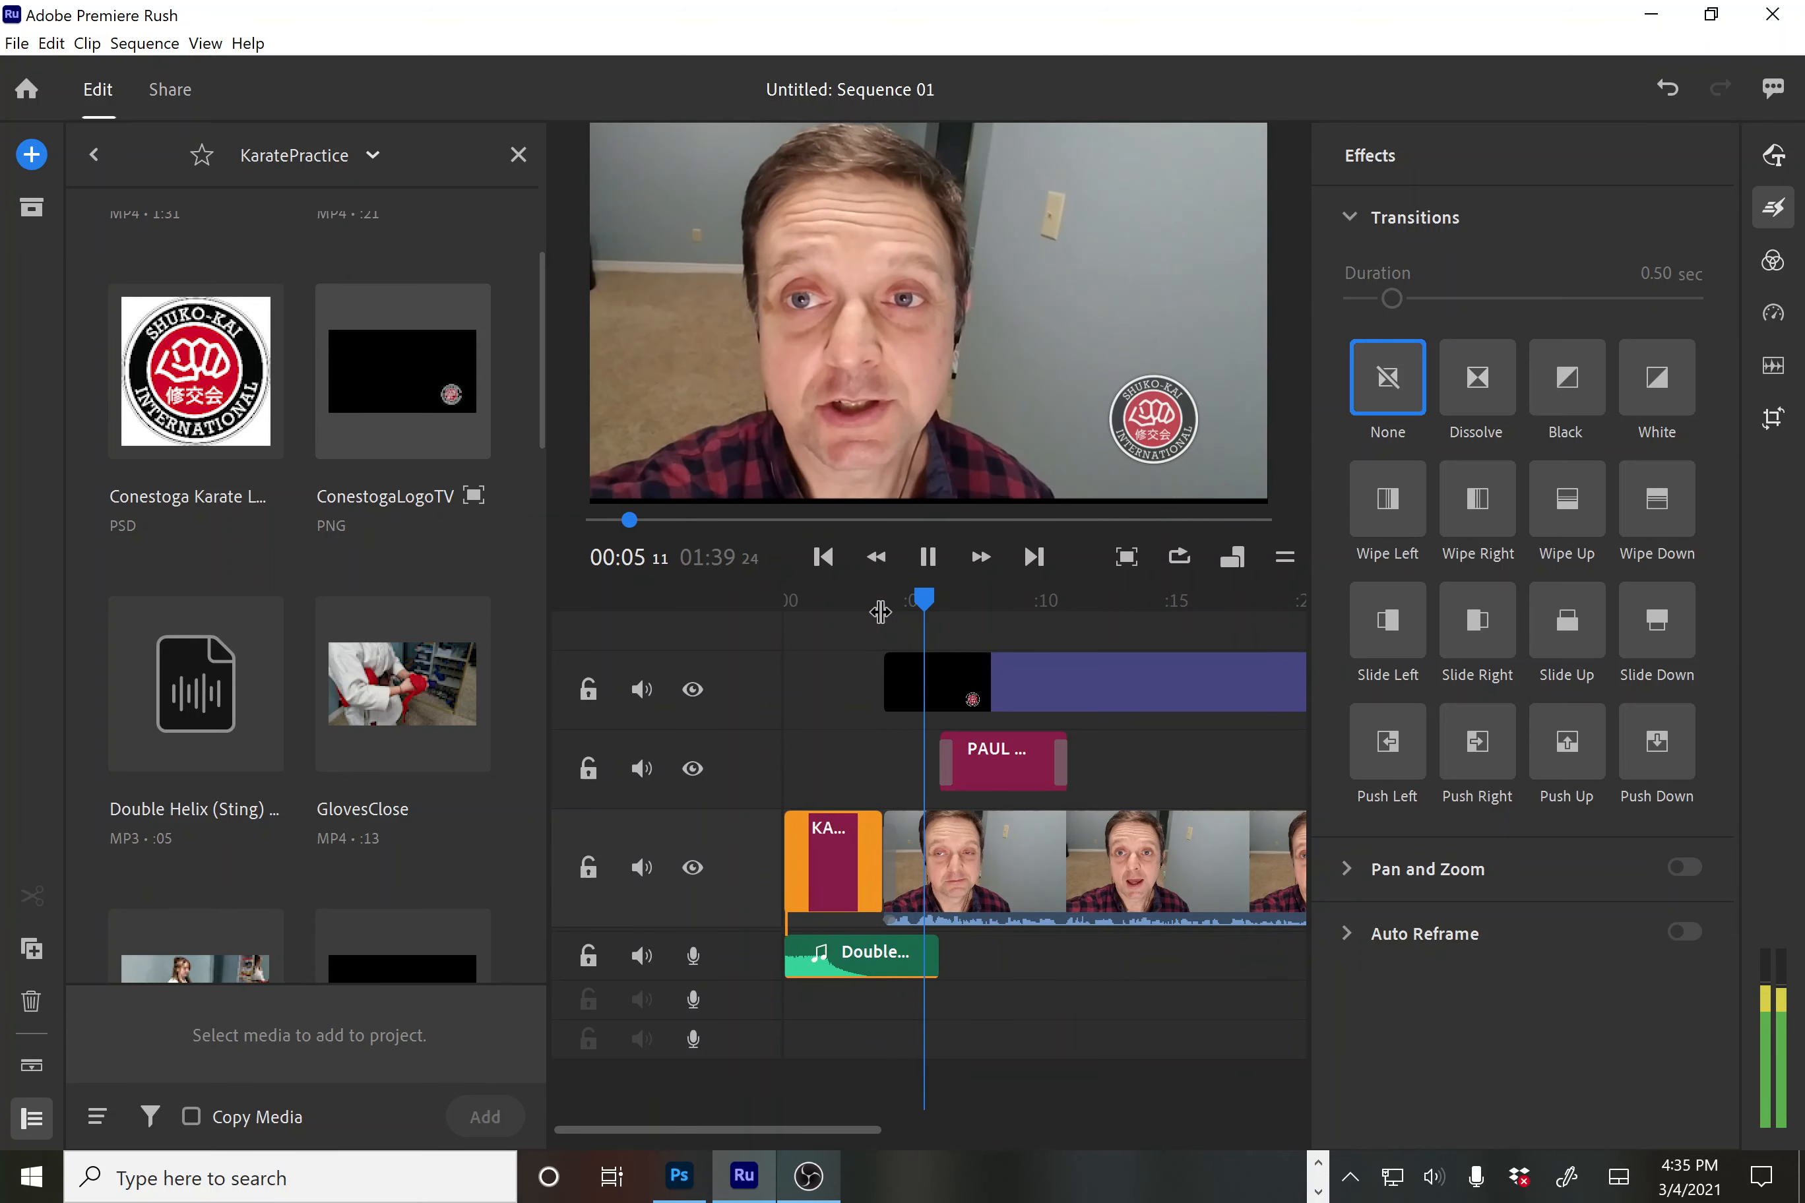
click(897, 861)
Re-apply Dissolve to the logo clip's new start, preview it, then minimize Rush to OBS Studio
click(1499, 381)
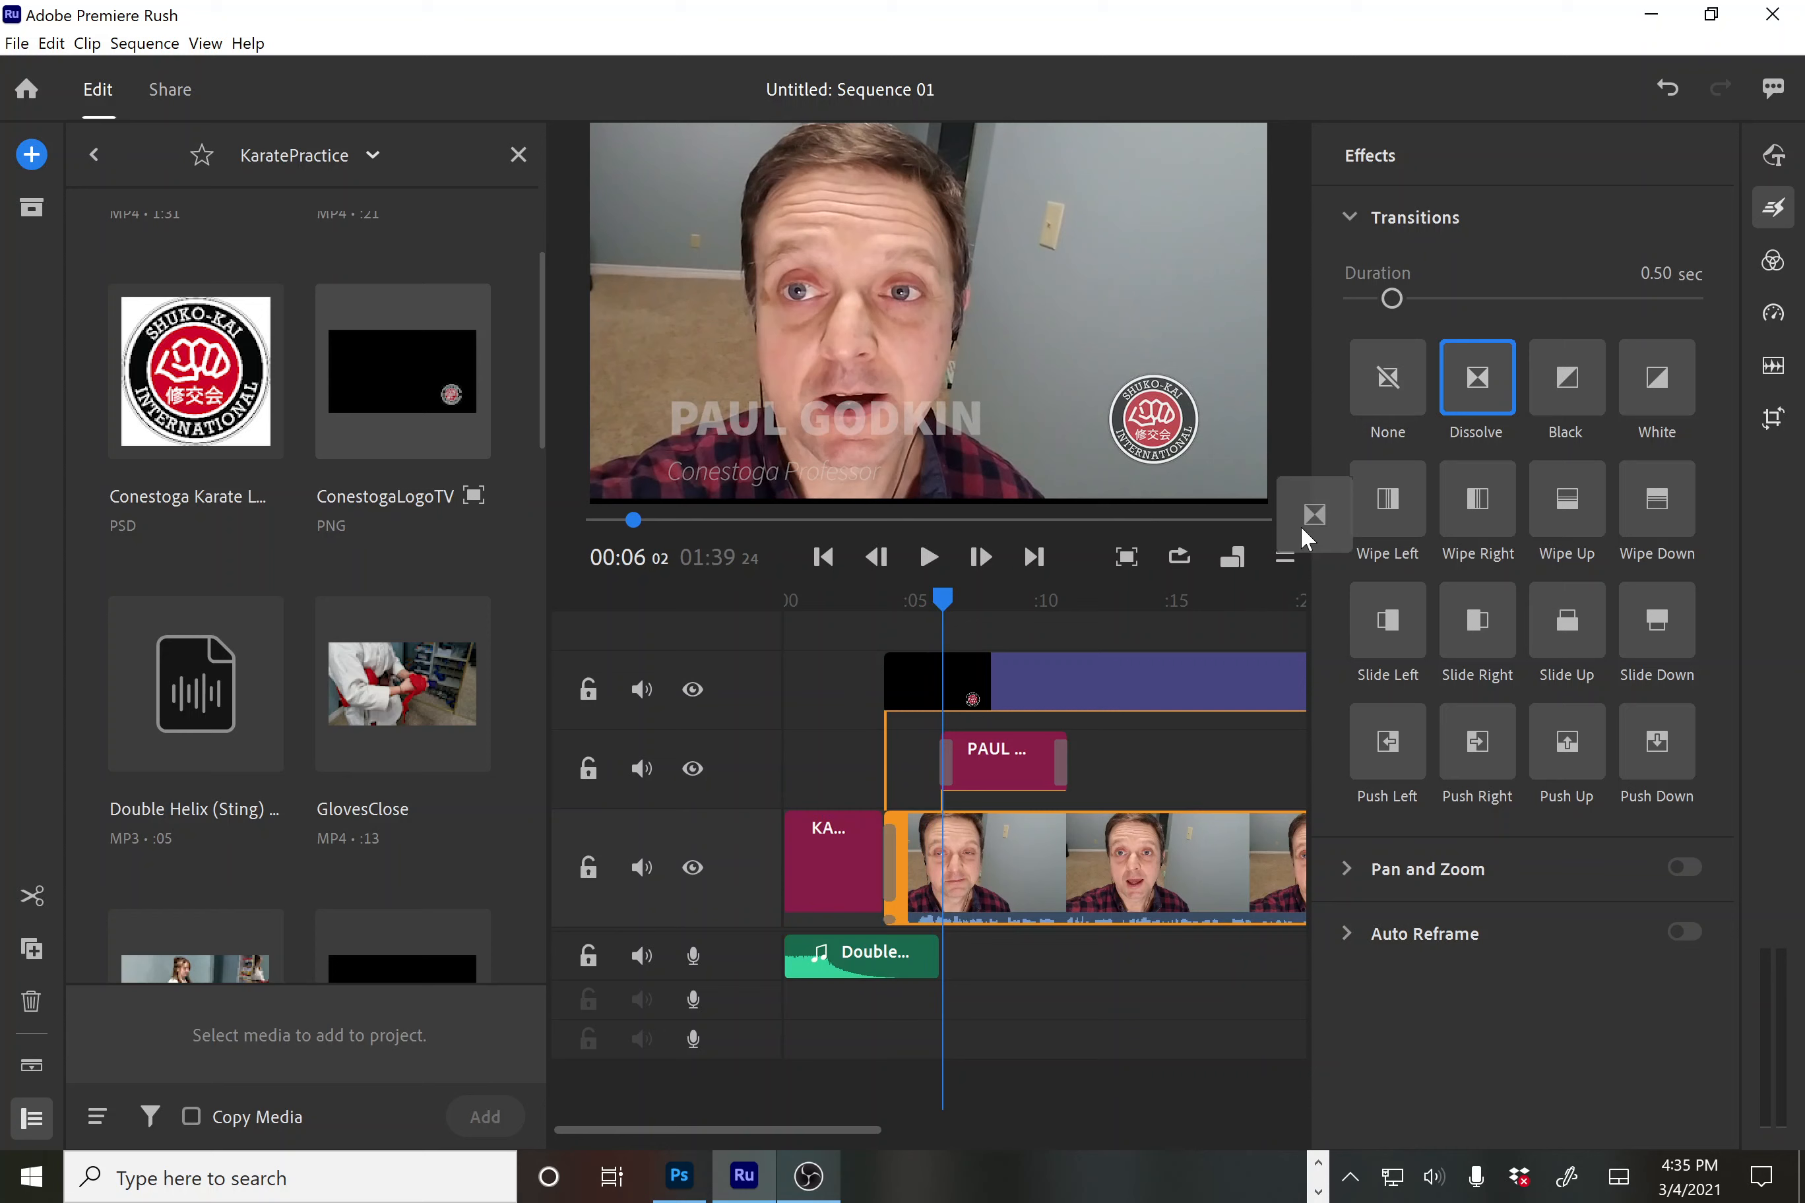
mouse_move(1300, 524)
mouse_down()
mouse_move(924, 672)
mouse_move(863, 603)
mouse_up()
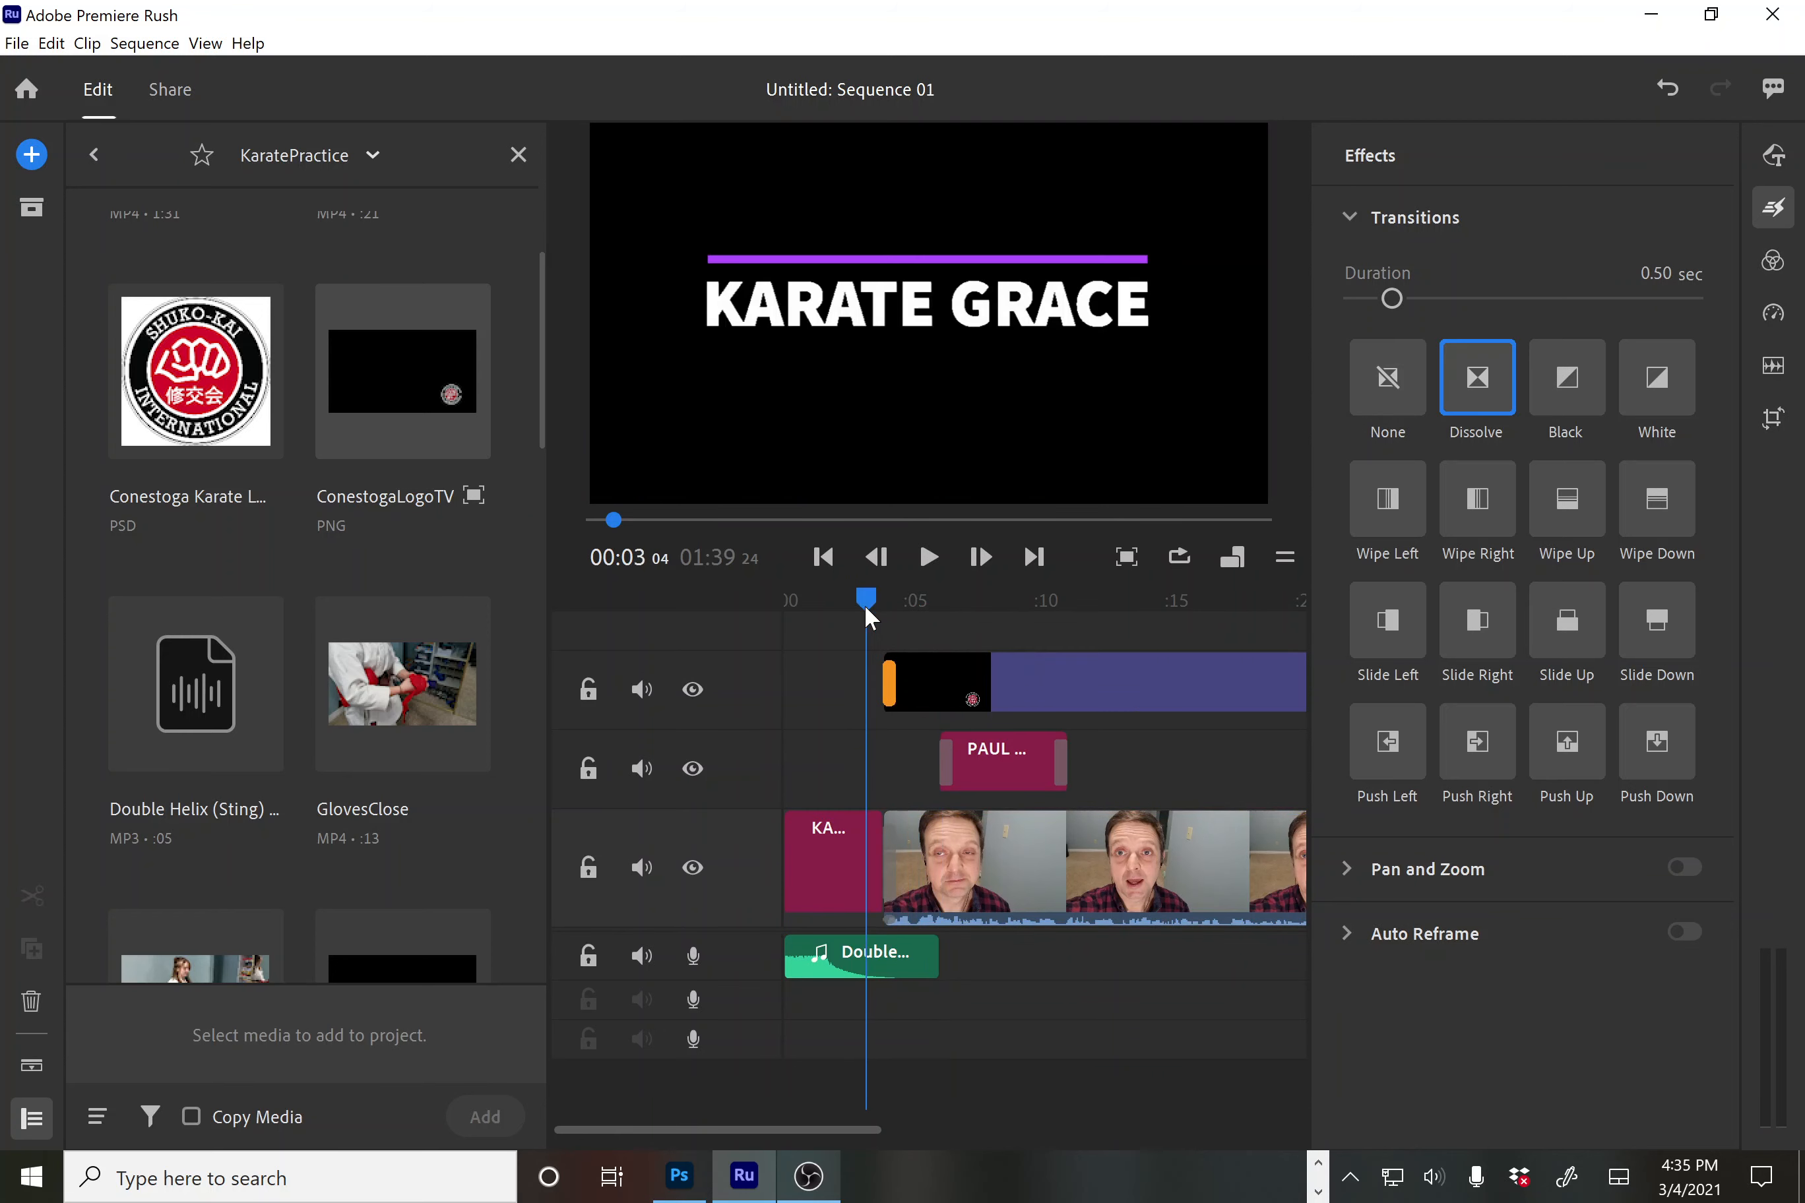
key(space)
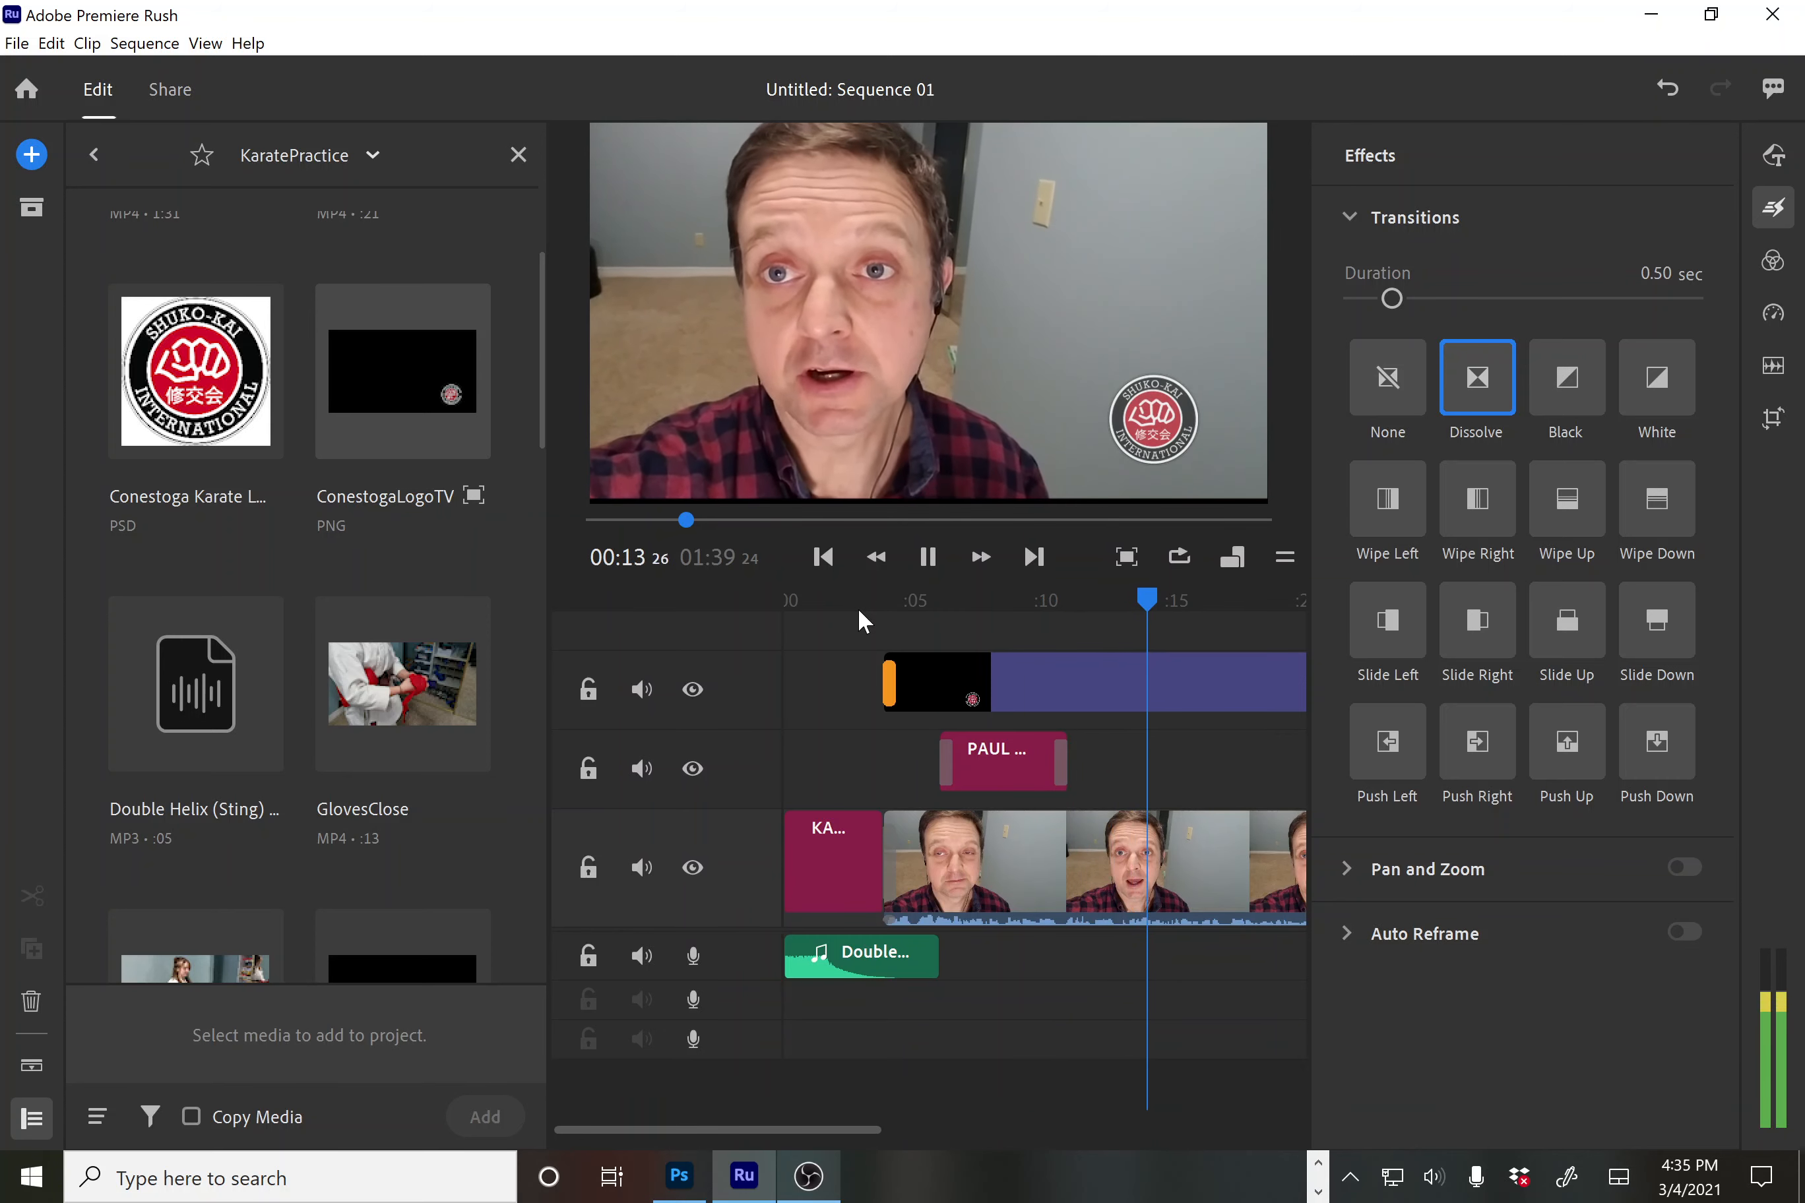
key(space)
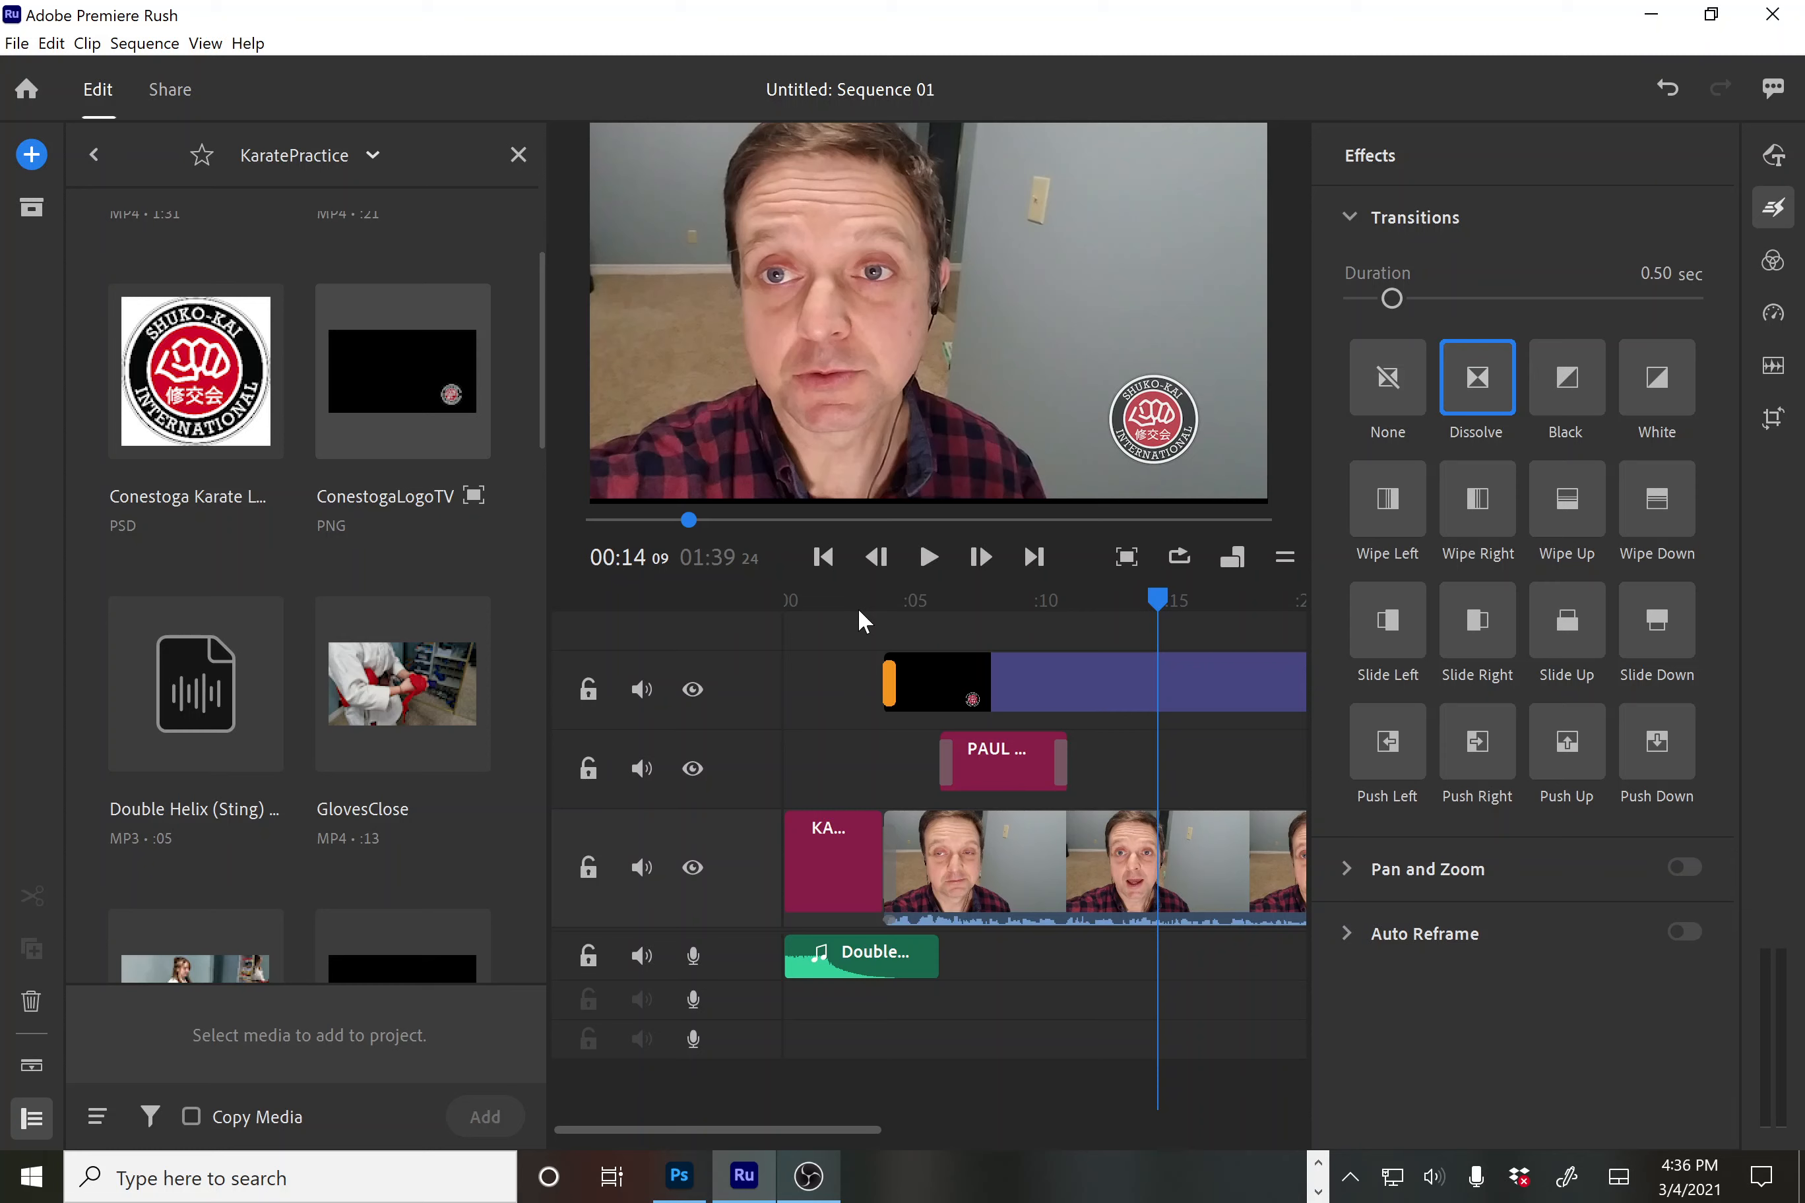
drag(1162, 606, 746, 664)
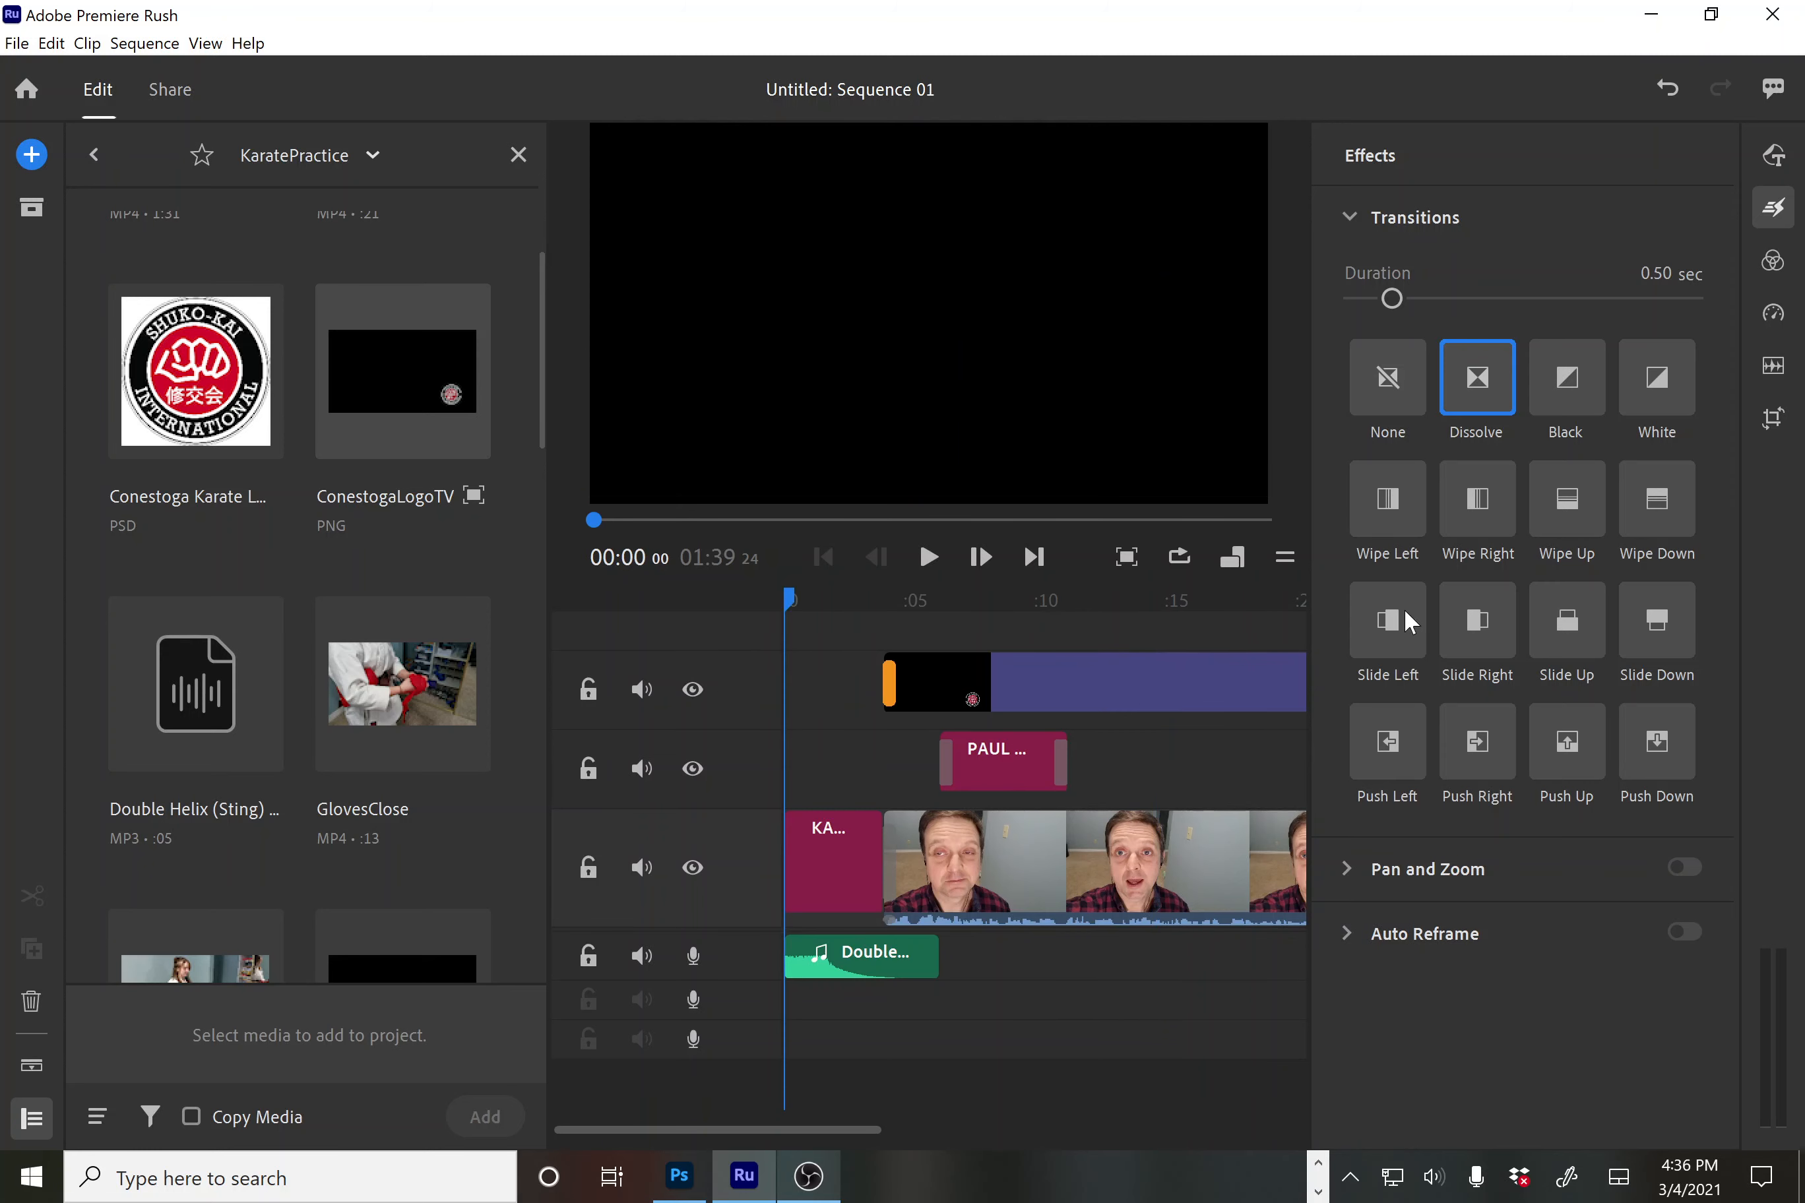
click(1652, 16)
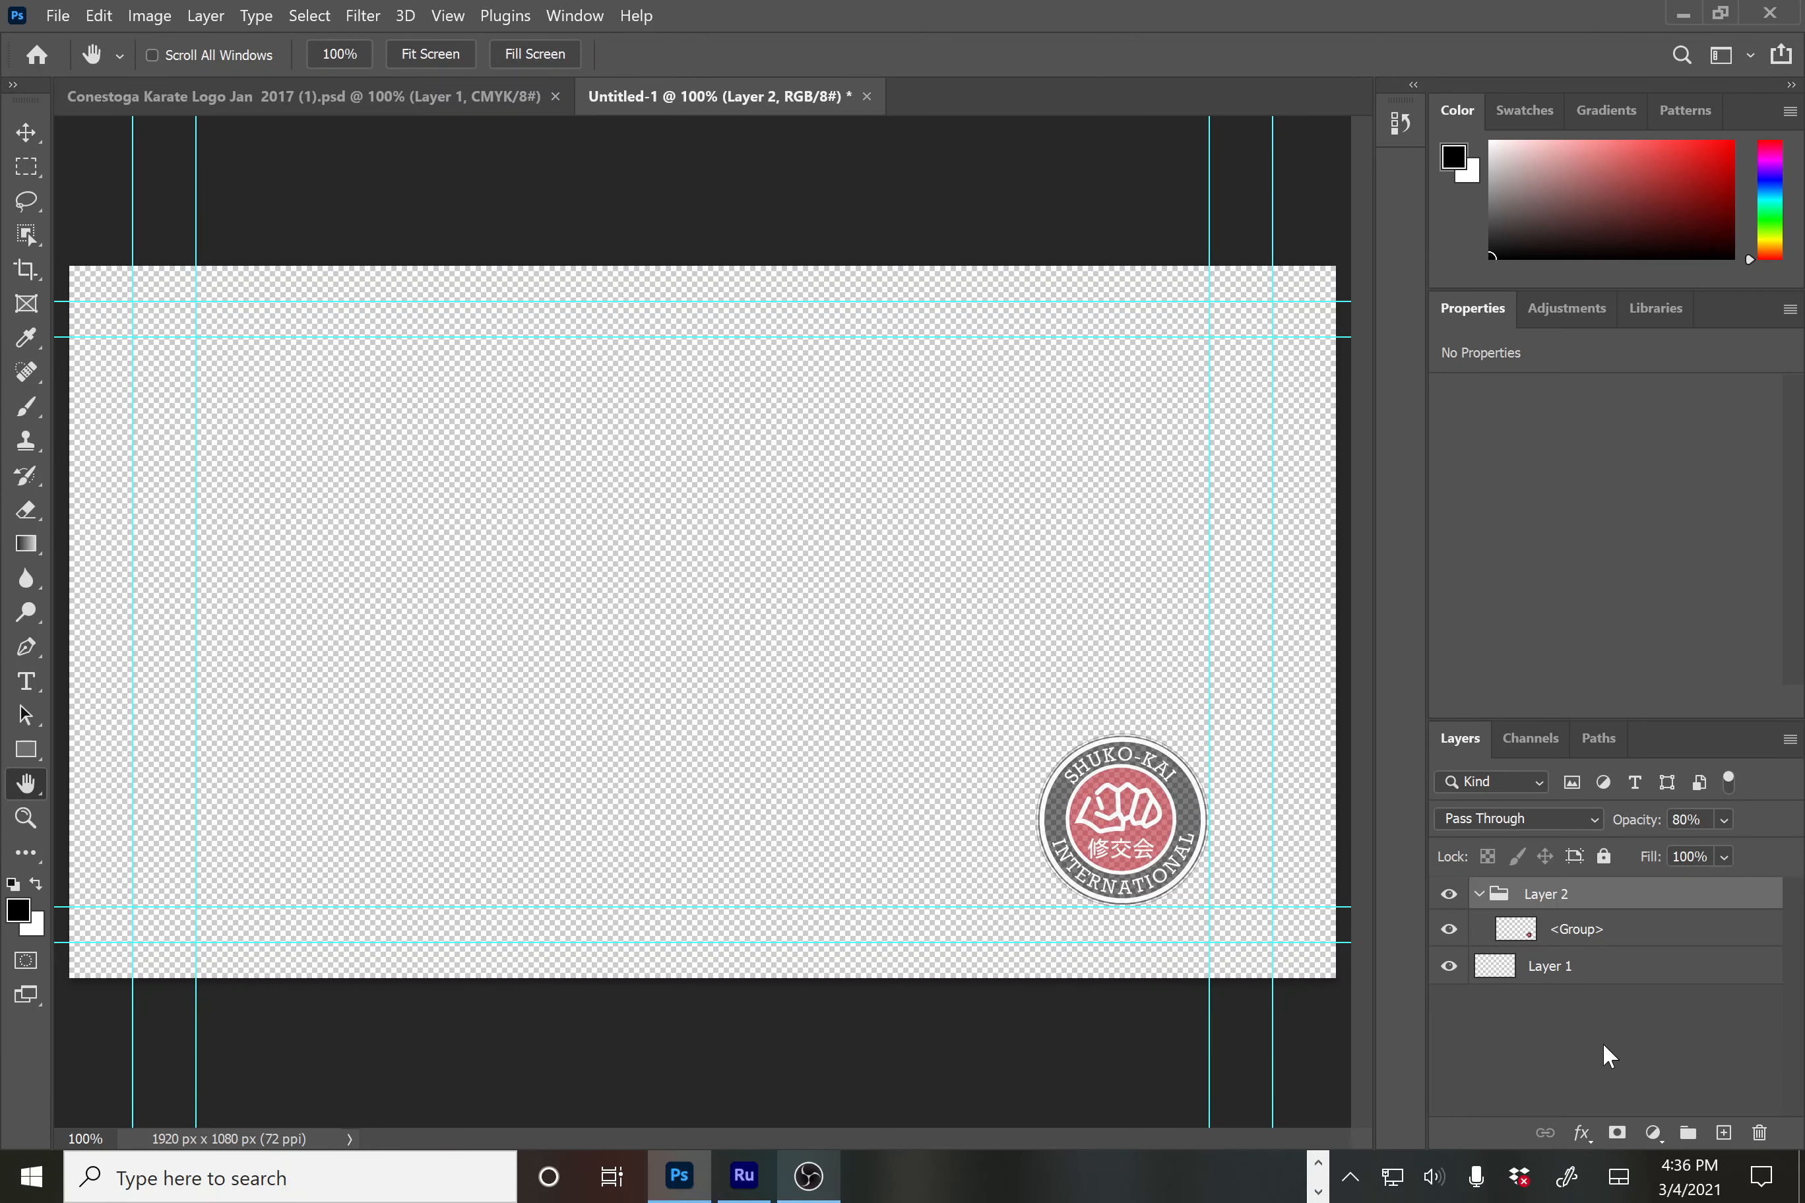
click(809, 1176)
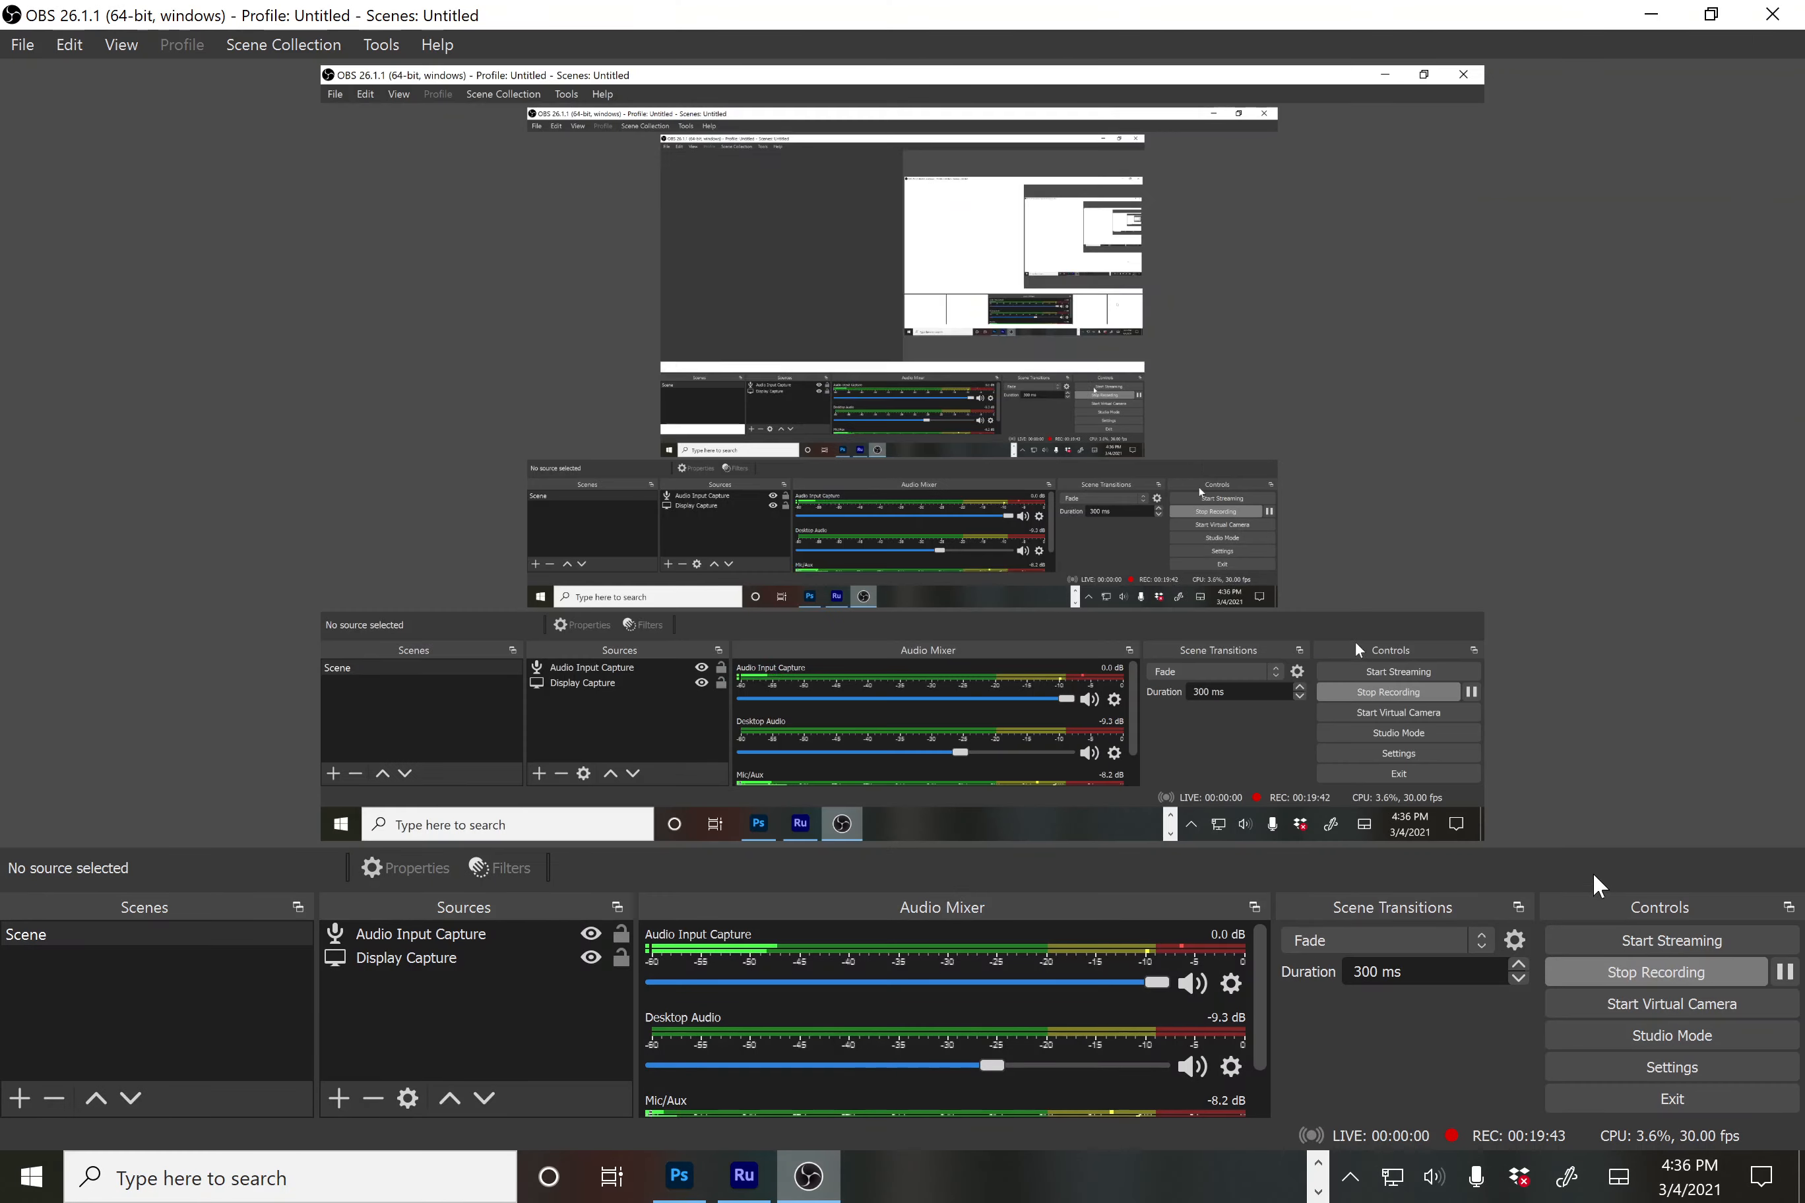